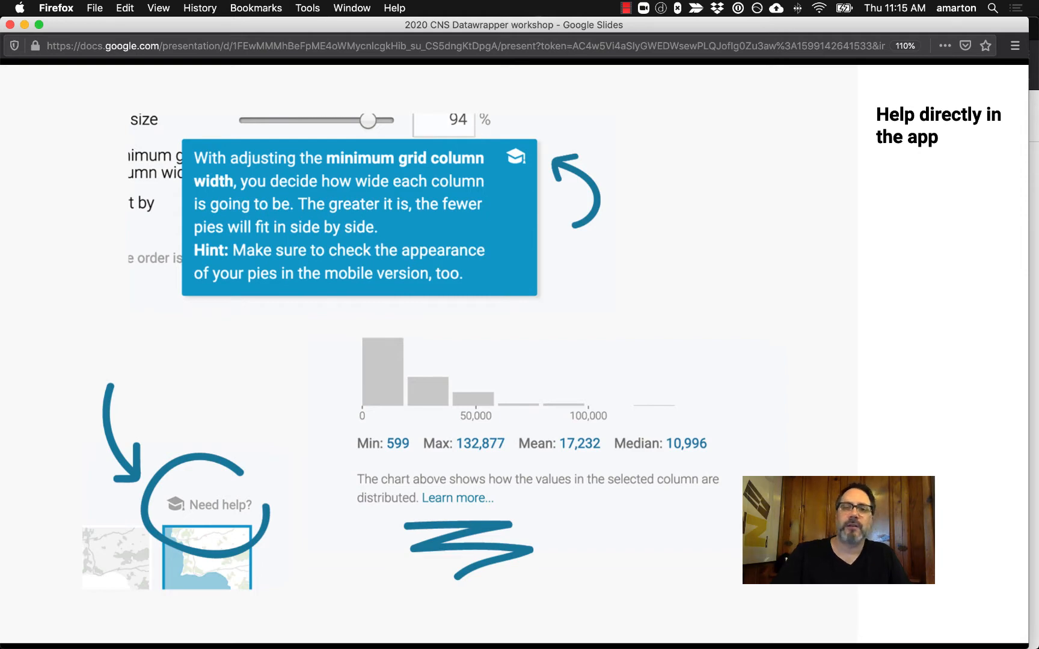
key(Right)
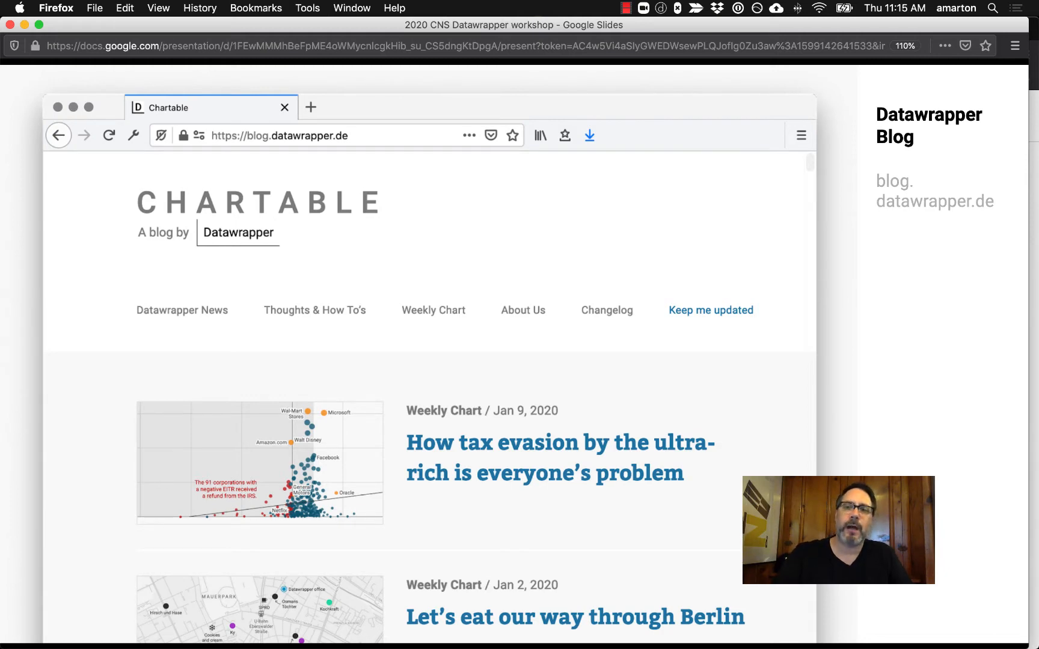
key(Right)
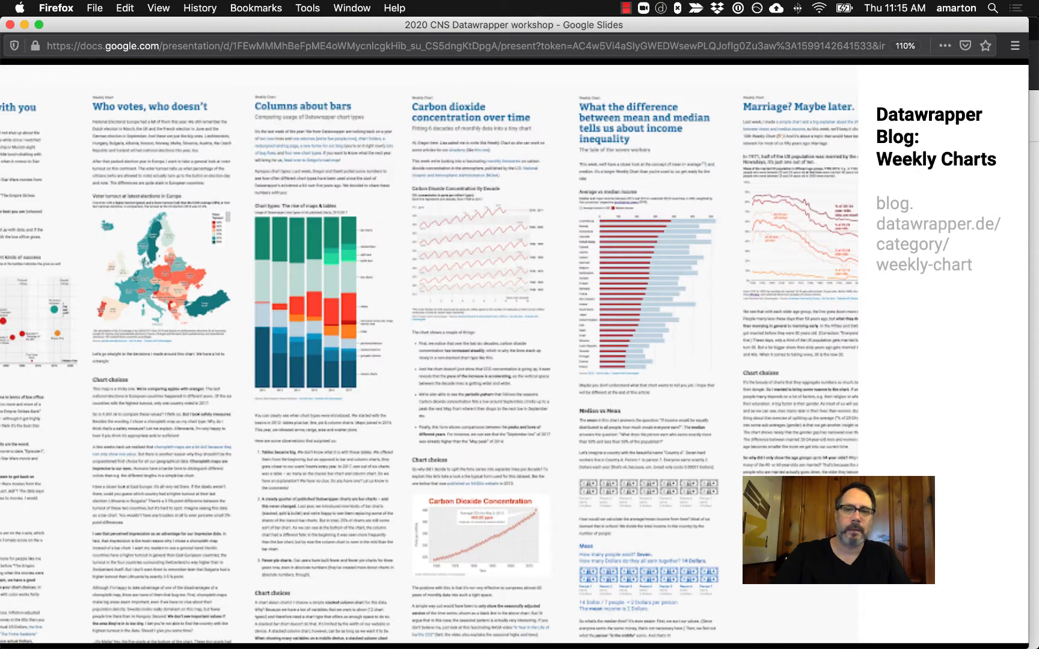
key(Right)
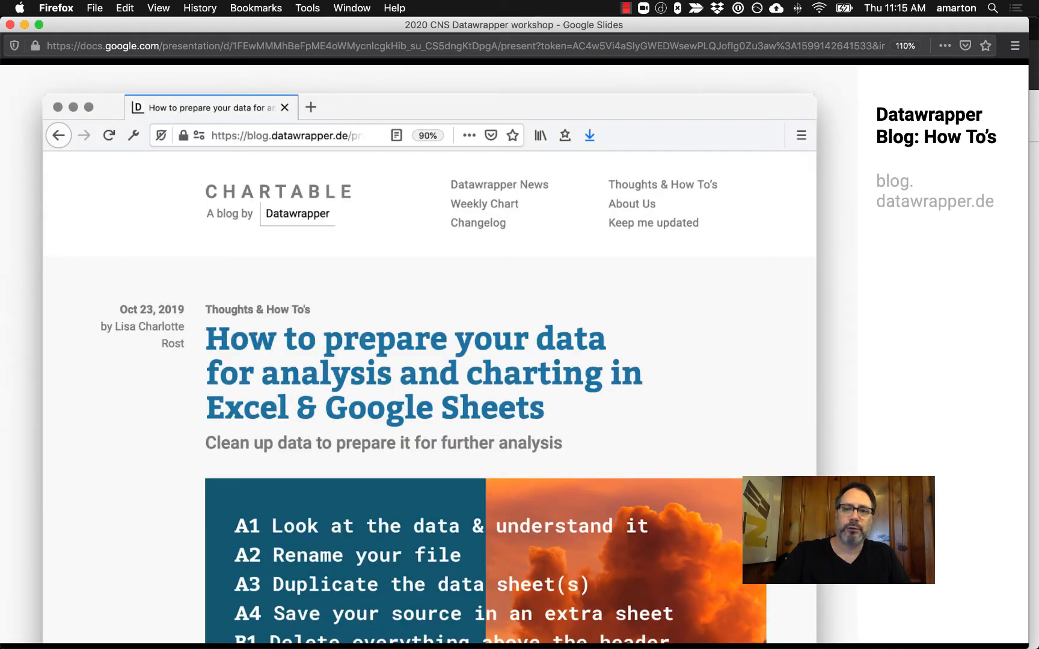
key(Right)
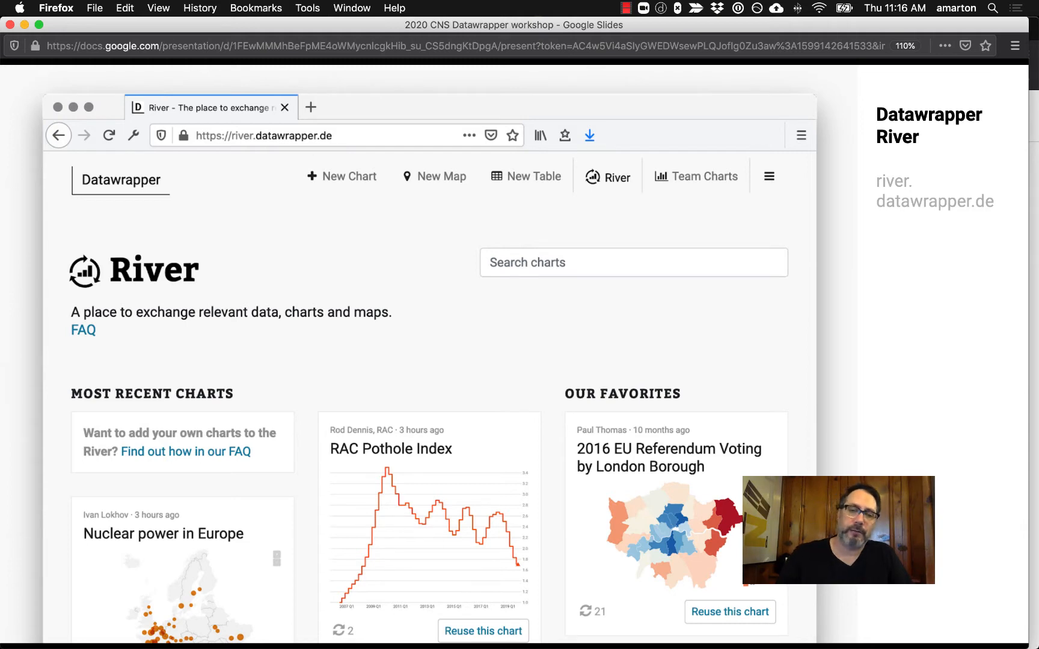
key(Right)
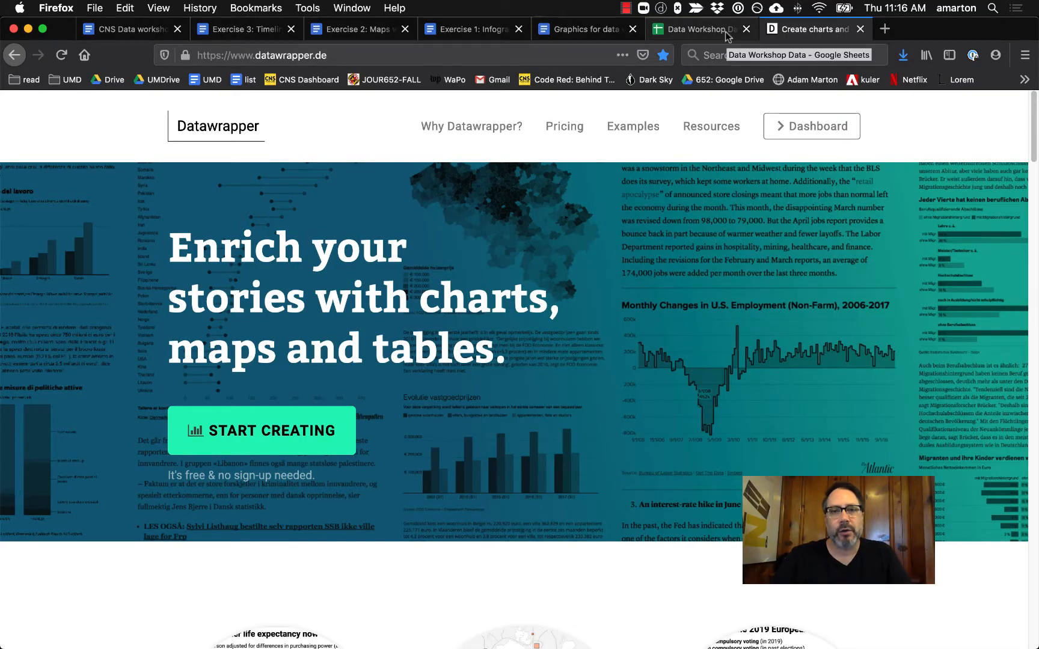
Review the bar chart text in the Graphics for data workshop document and the sheets available in the Data Workshop Data spreadsheet
click(592, 35)
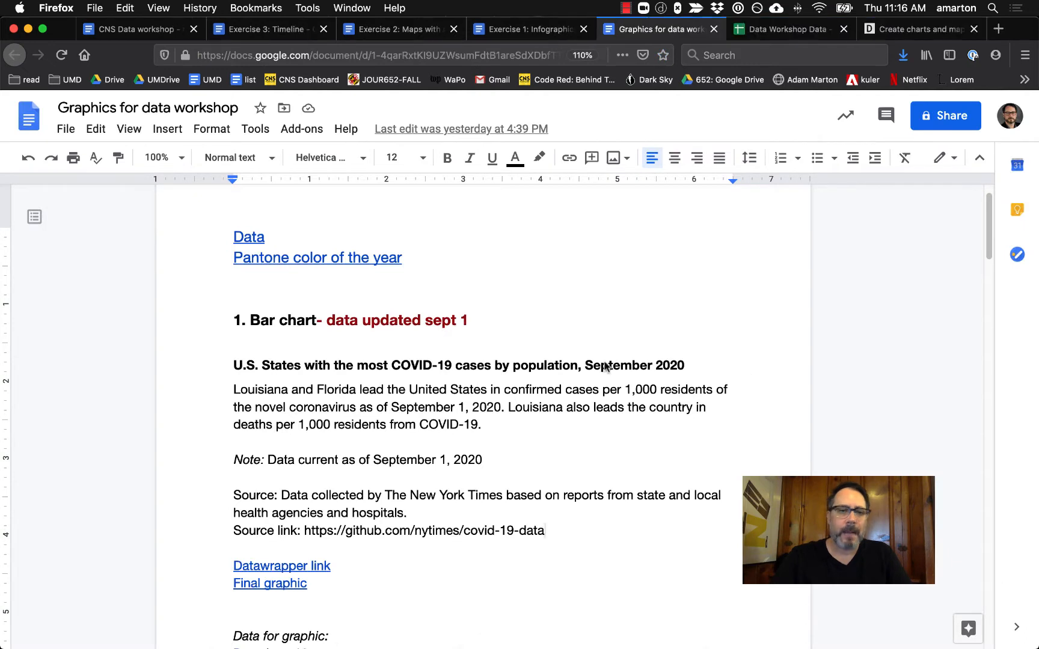
scroll(583, 329, down, 1)
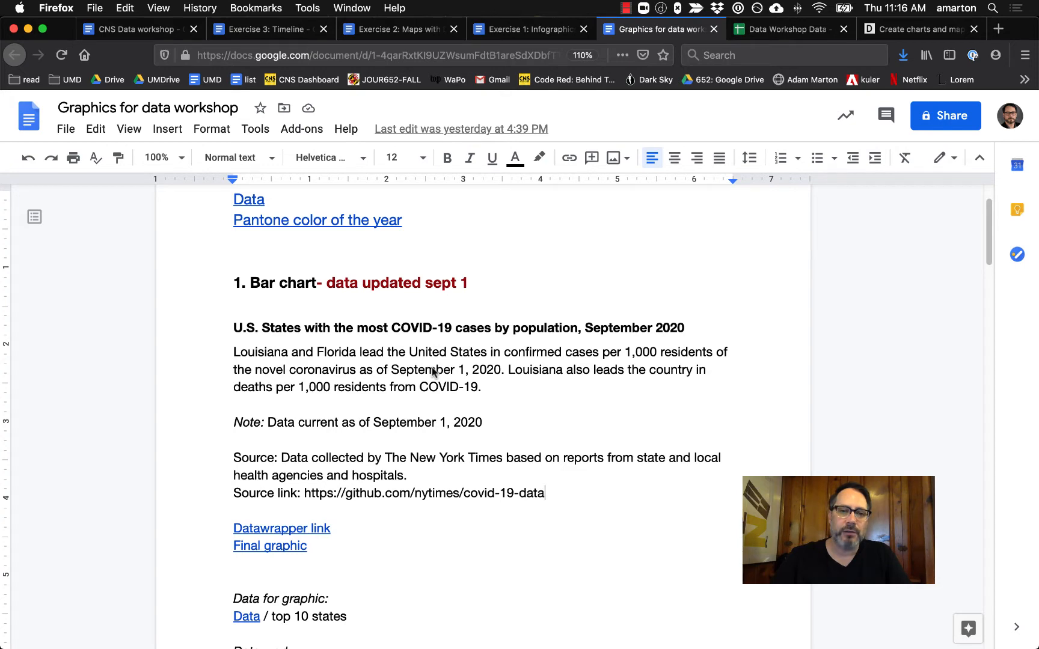
click(759, 30)
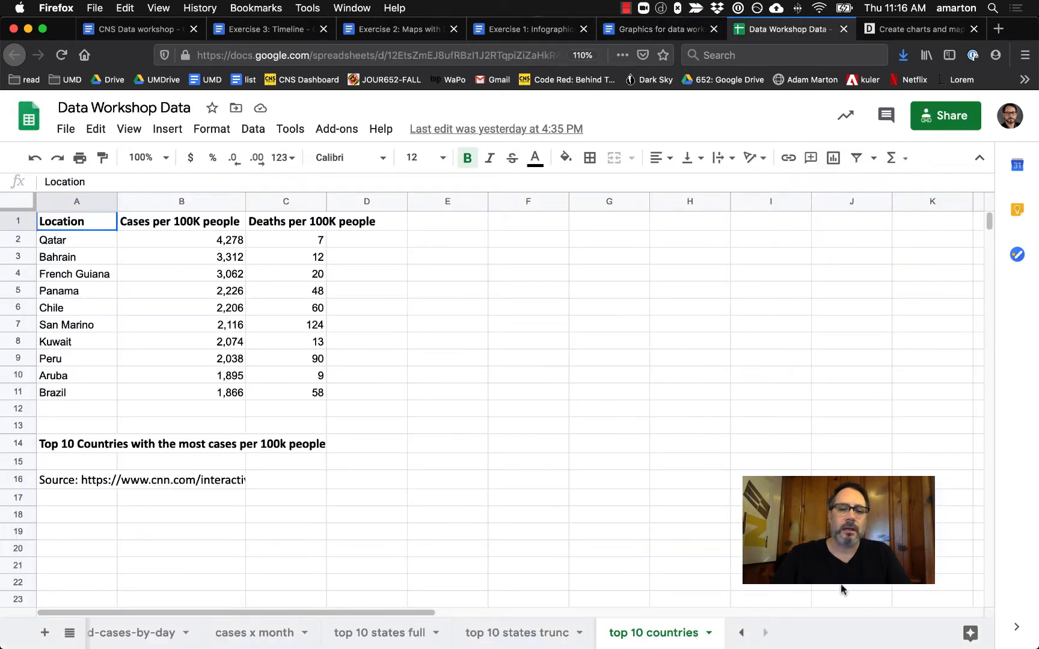
click(742, 633)
click(742, 633)
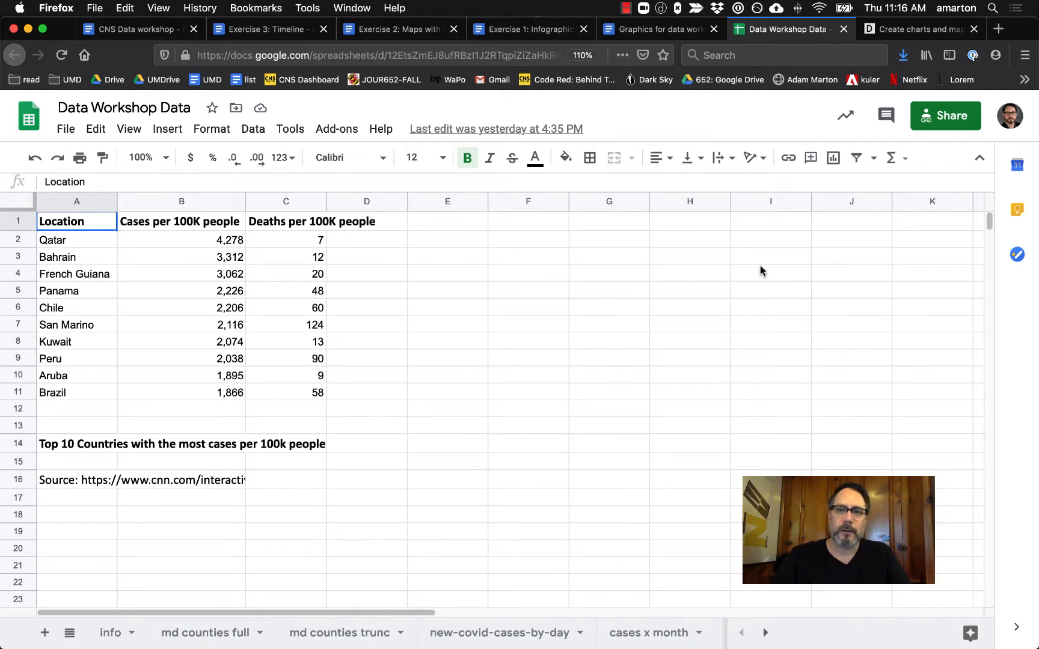
click(697, 28)
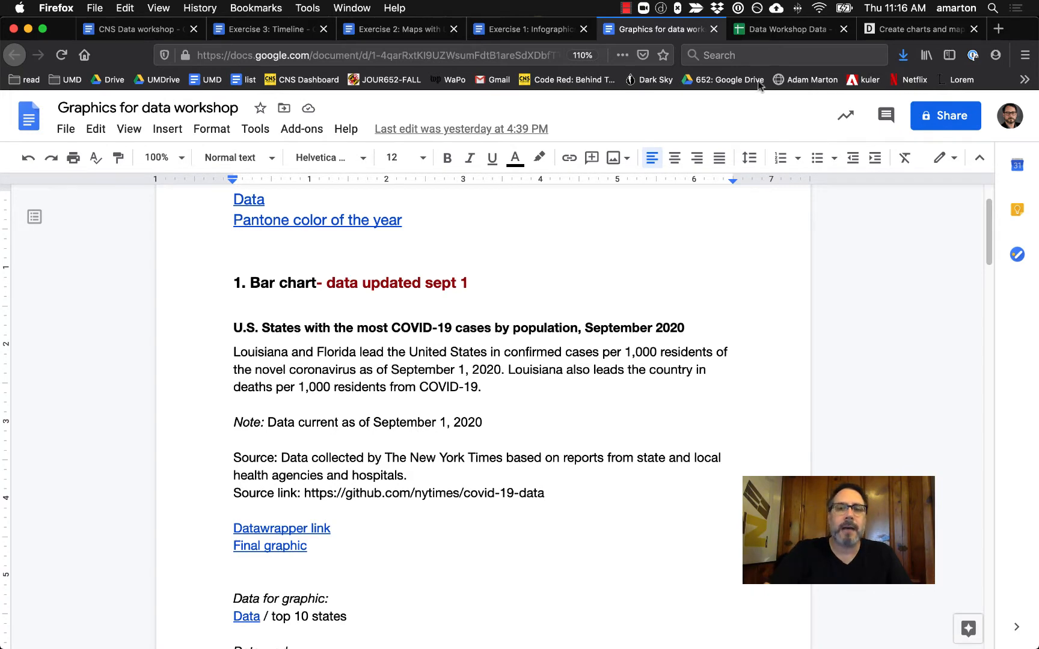
Compare the "top 10 states full" and "top 10 states trunc" sheets in the Data Workshop Data spreadsheet
click(780, 31)
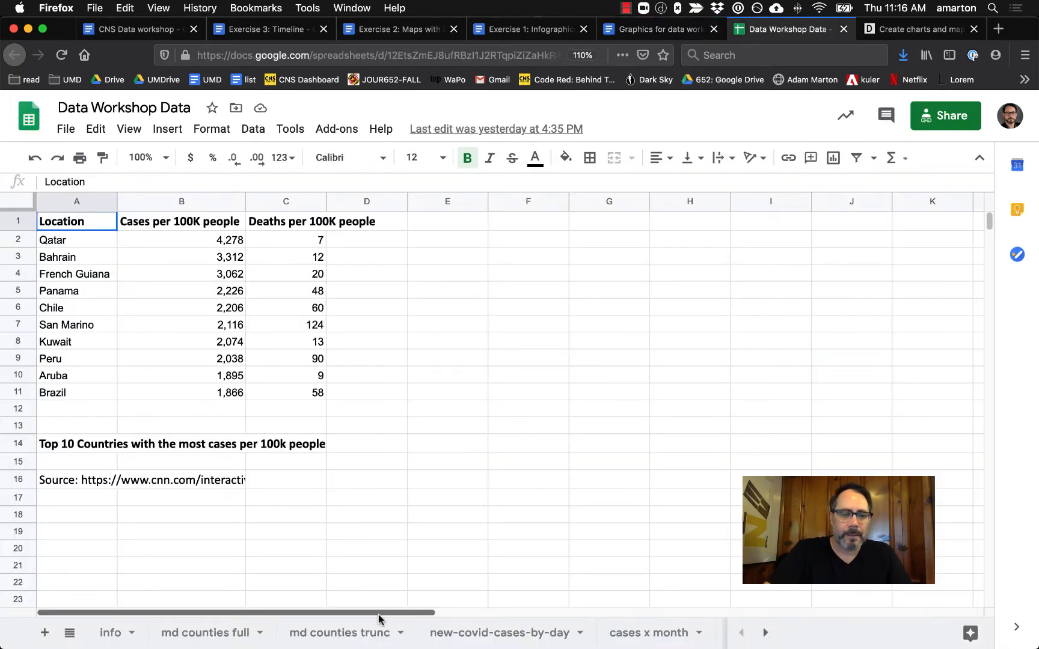
click(765, 633)
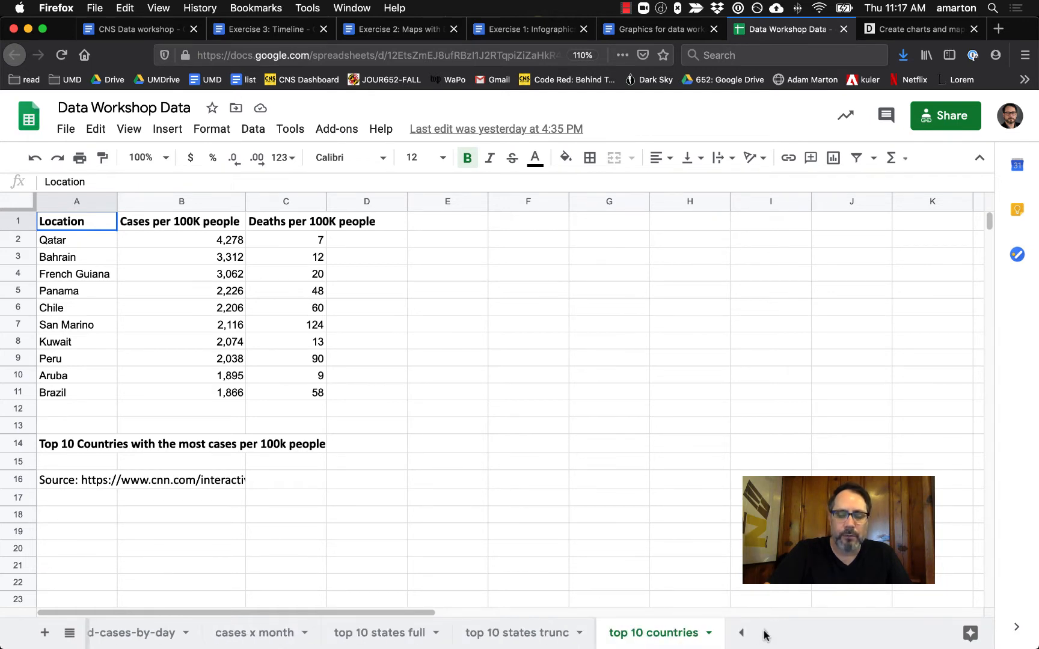
click(537, 632)
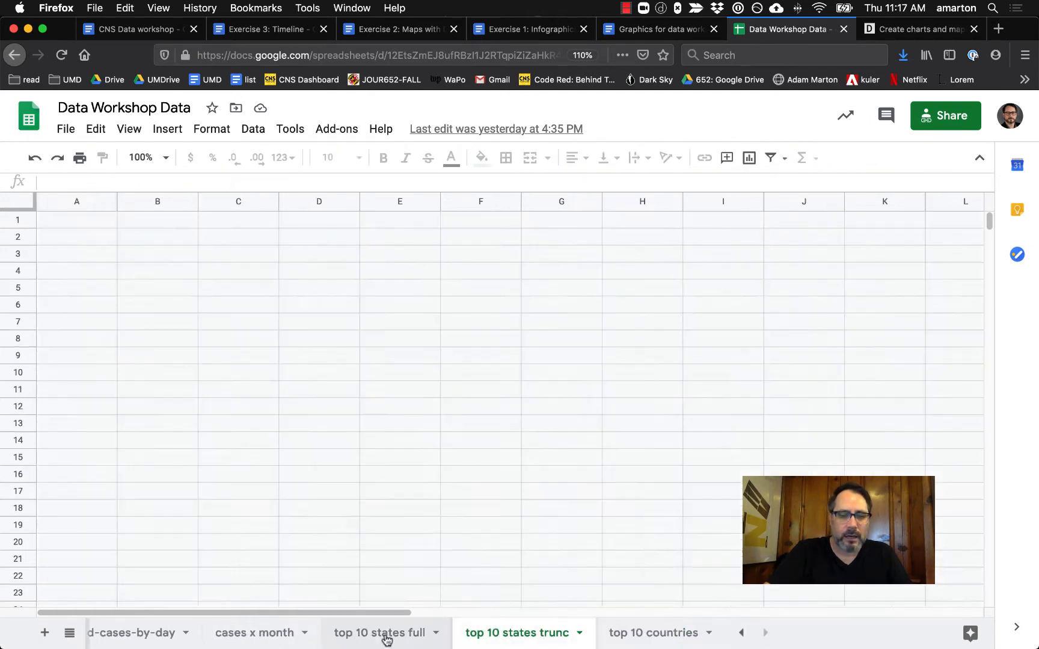
click(388, 637)
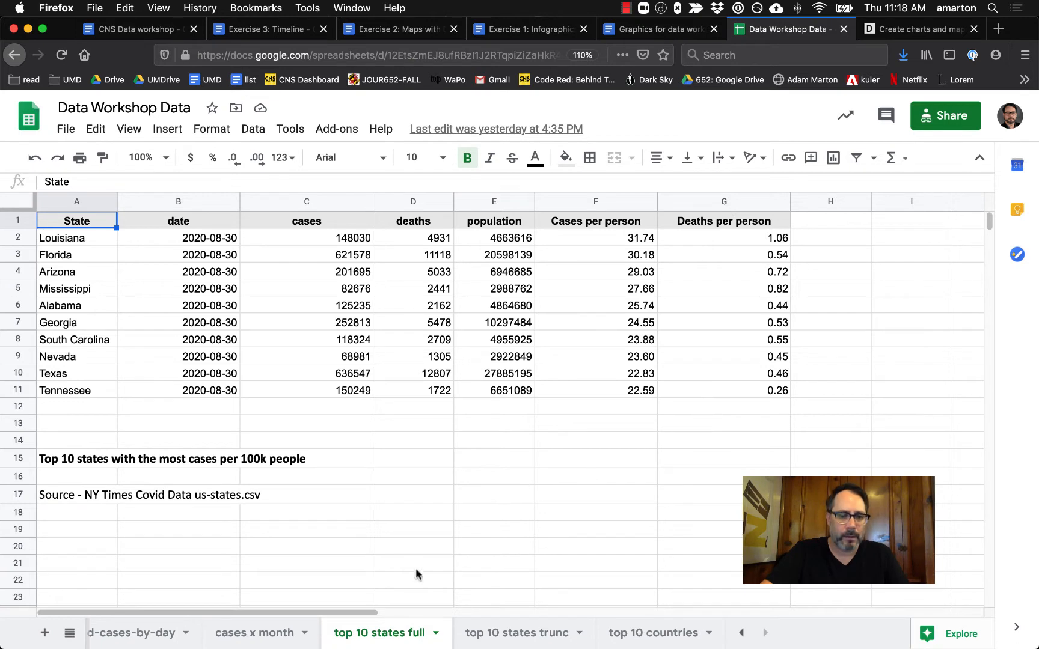
click(515, 634)
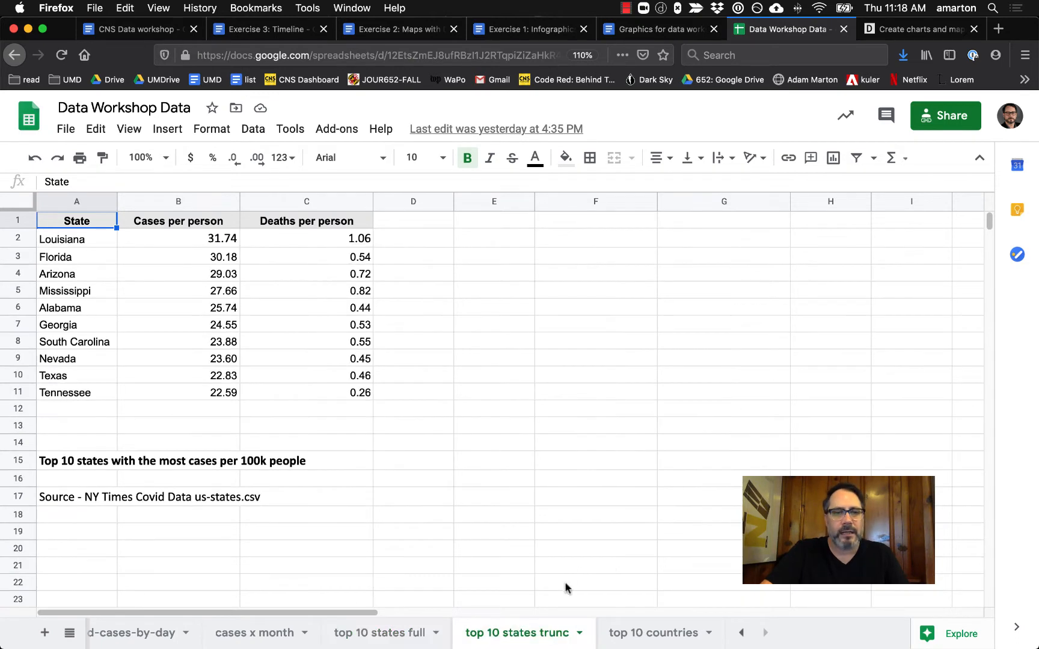
Change the header in cell B1 of the "top 10 states trunc" sheet to "Cases per 1000 people"
click(179, 222)
click(157, 183)
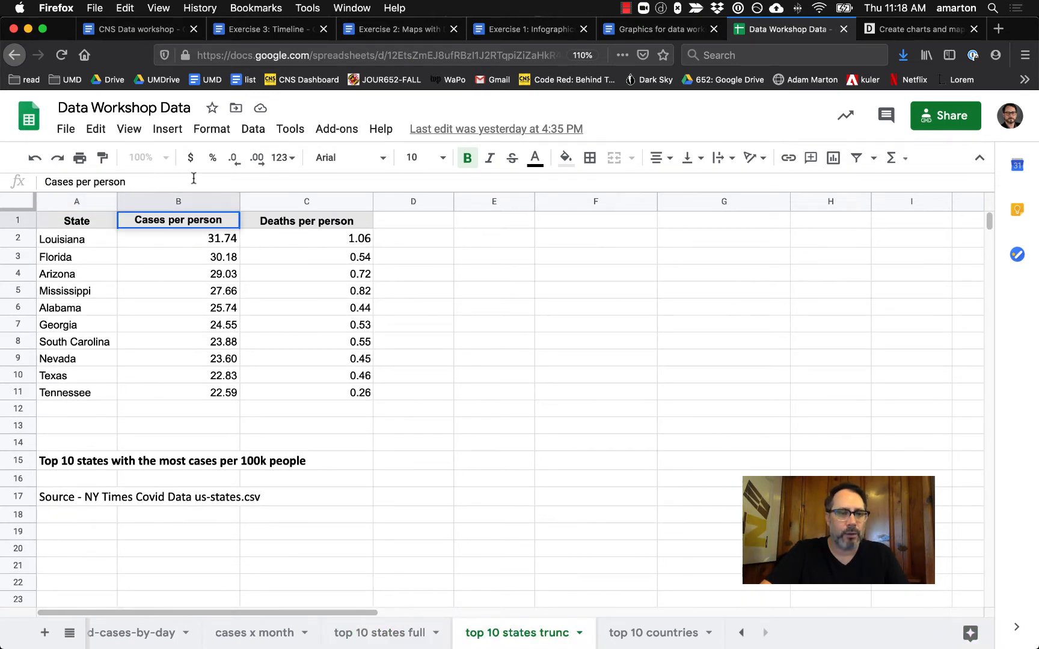
key(BackSpace)
key(BackSpace)
key(BackSpace)
key(BackSpace)
key(BackSpace)
key(BackSpace)
text(1000 people)
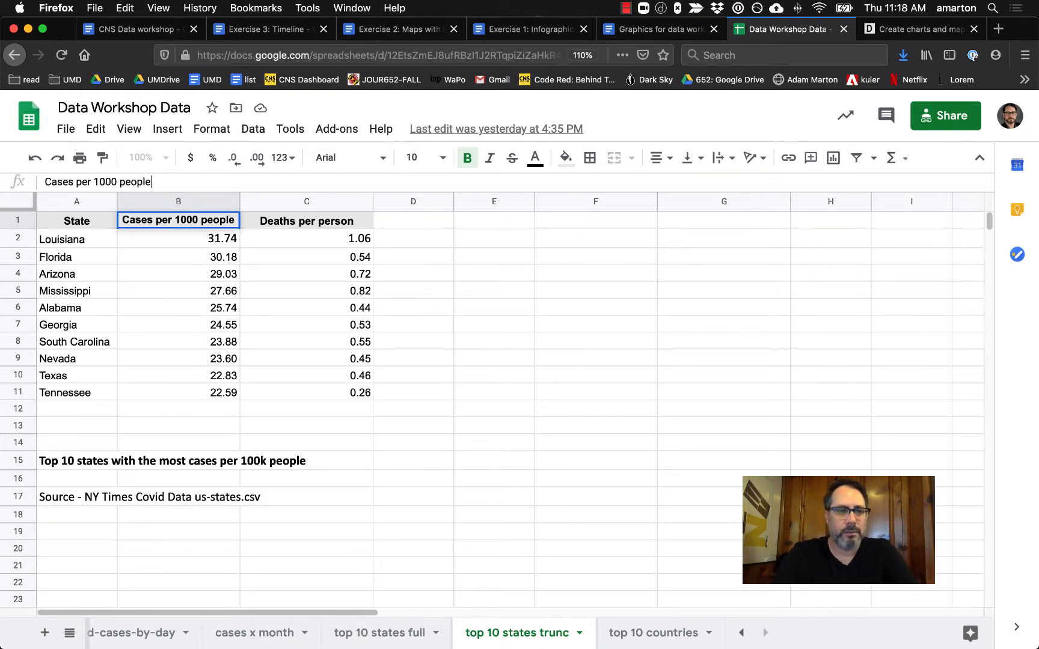
Change the header in cell C1 to "Deaths per 1000 people"
click(276, 221)
click(200, 181)
key(BackSpace)
key(BackSpace)
key(BackSpace)
key(BackSpace)
key(BackSpace)
key(BackSpace)
text(1000 peo)
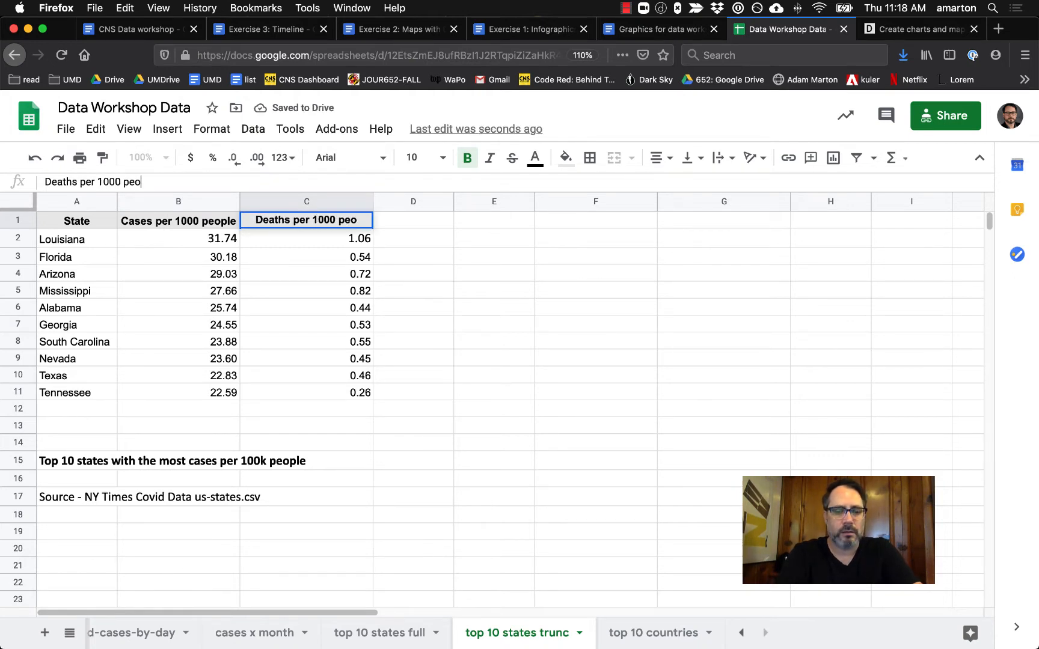
text(ple)
click(376, 310)
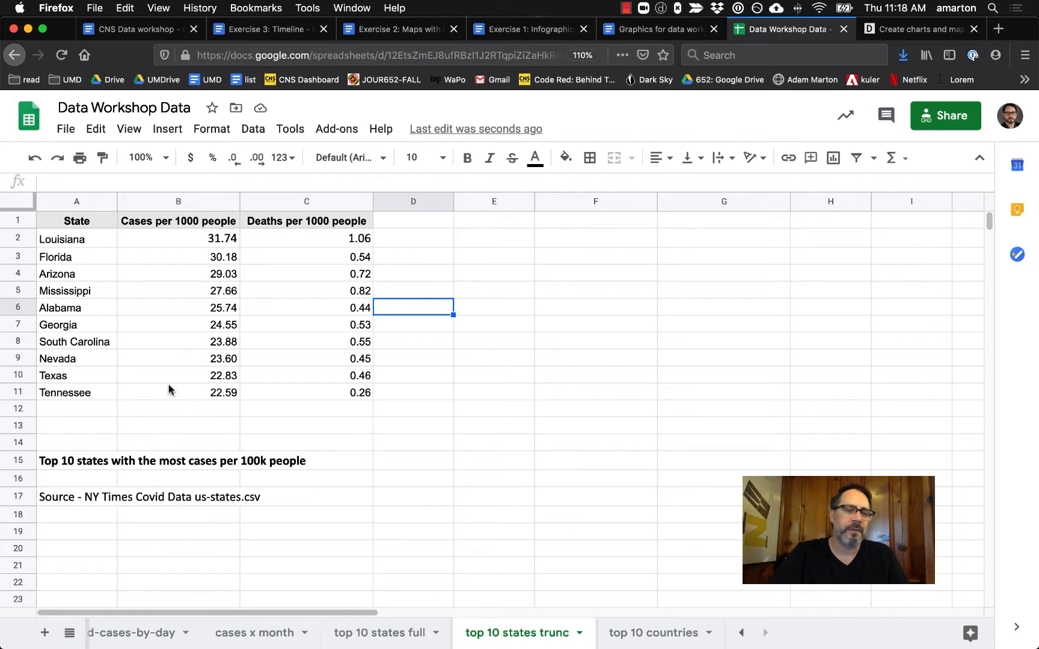
Examine the state rows from Louisiana to Tennessee and their cases per 1000 people
click(88, 243)
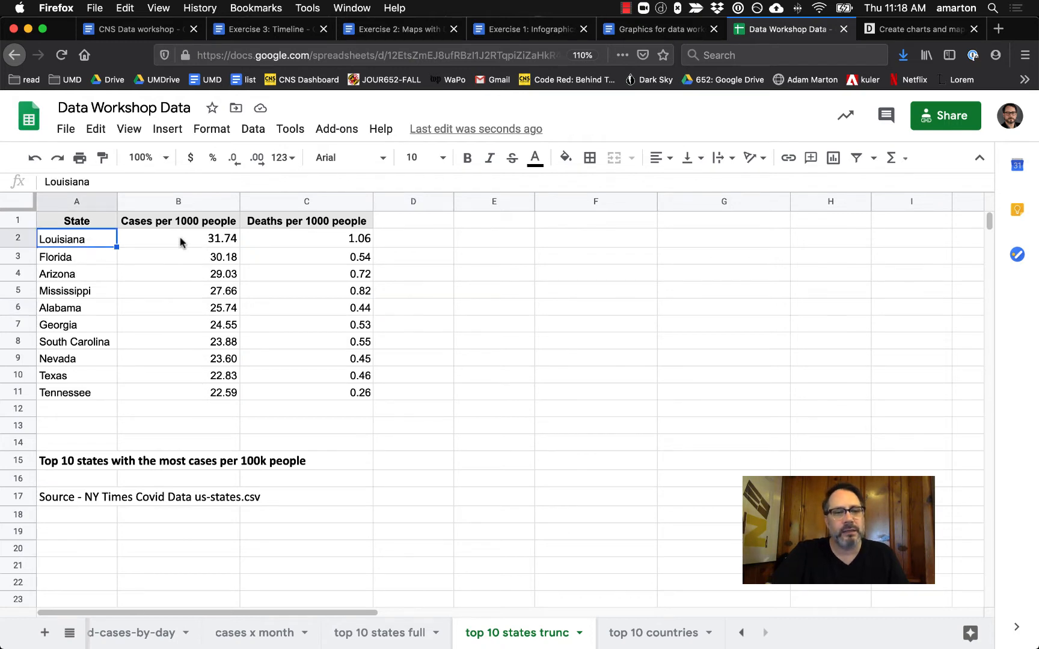
click(180, 242)
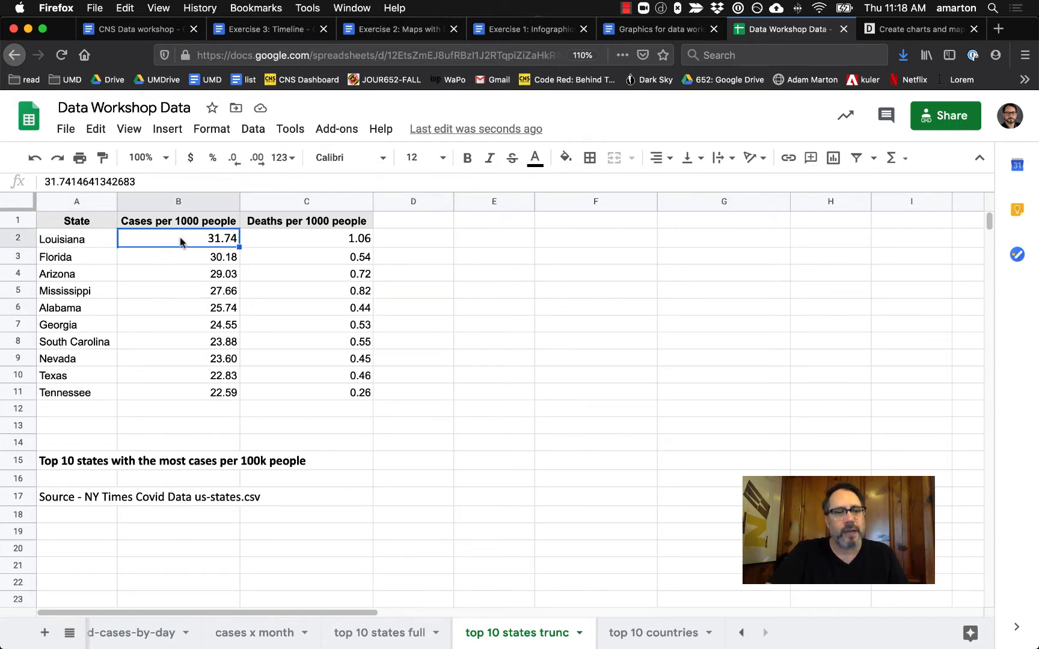
click(96, 260)
click(166, 266)
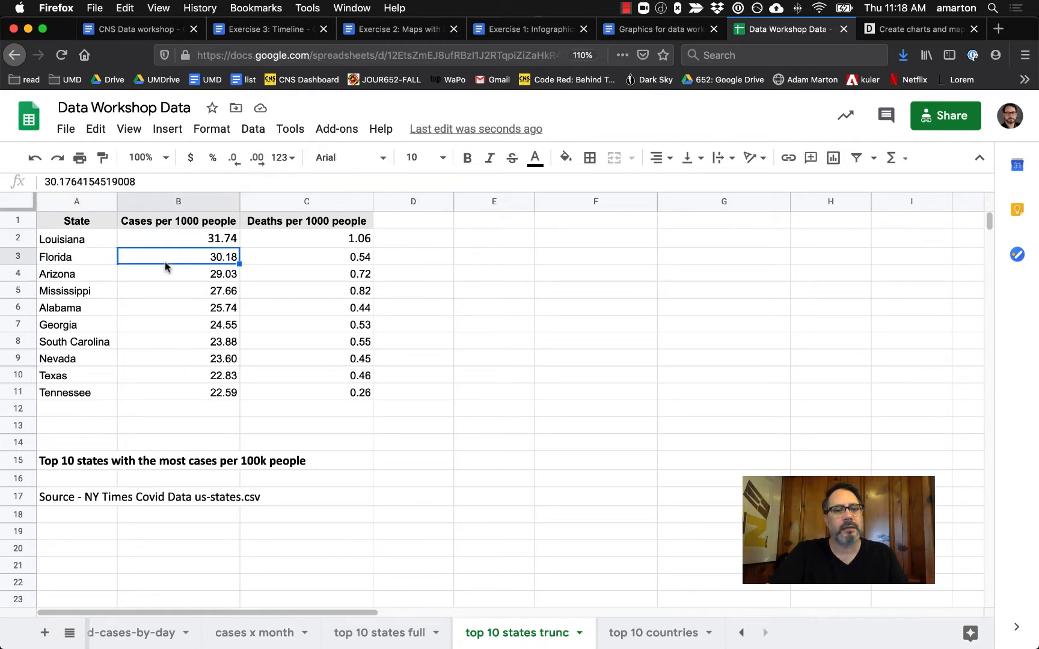
click(85, 275)
click(88, 292)
click(96, 394)
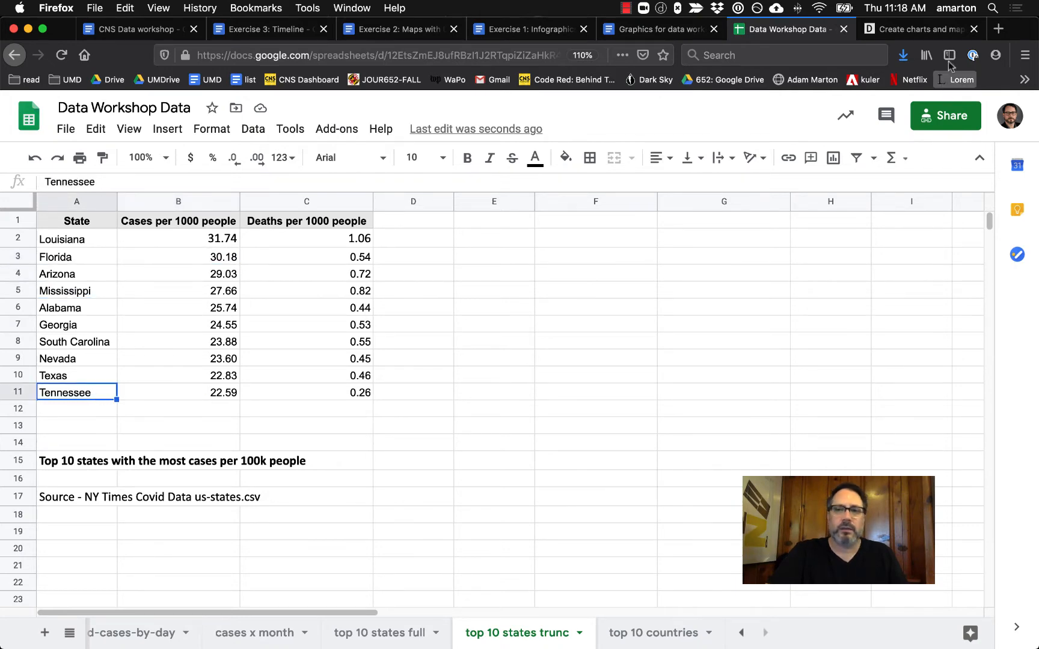
Switch to Datawrapper, open the dashboard and start a new chart
click(919, 29)
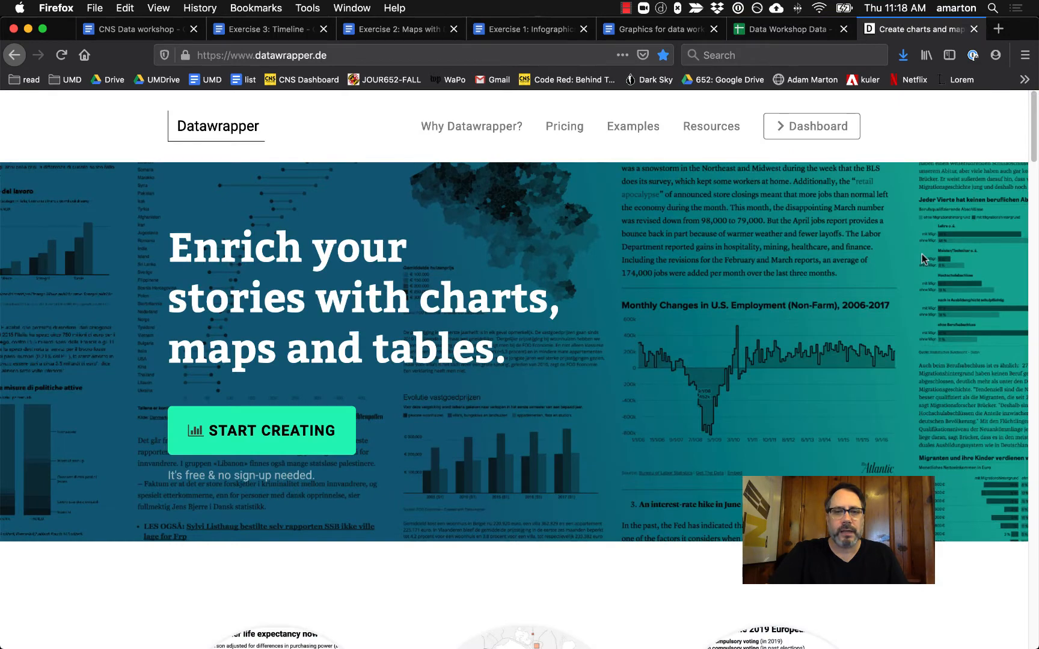
click(821, 129)
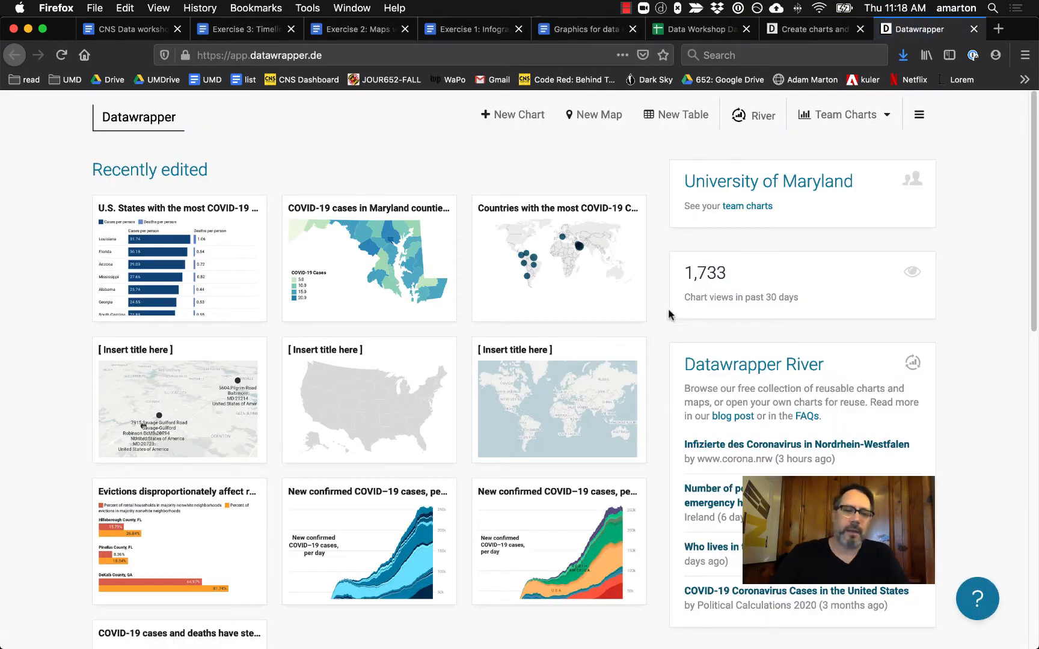
scroll(665, 323, down, 5)
scroll(664, 322, up, 5)
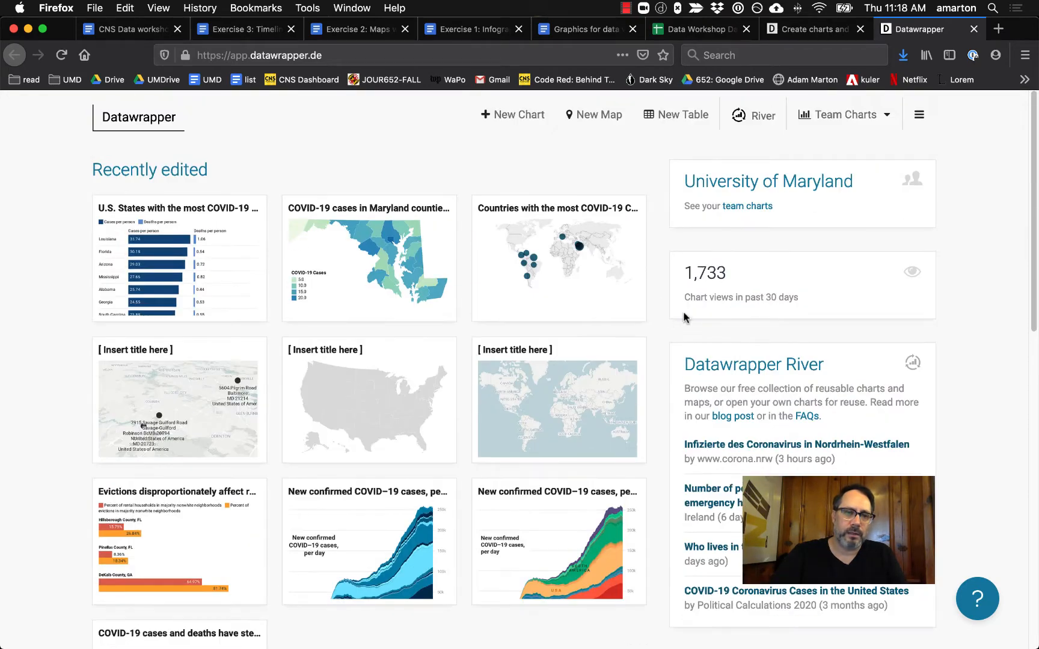
click(521, 120)
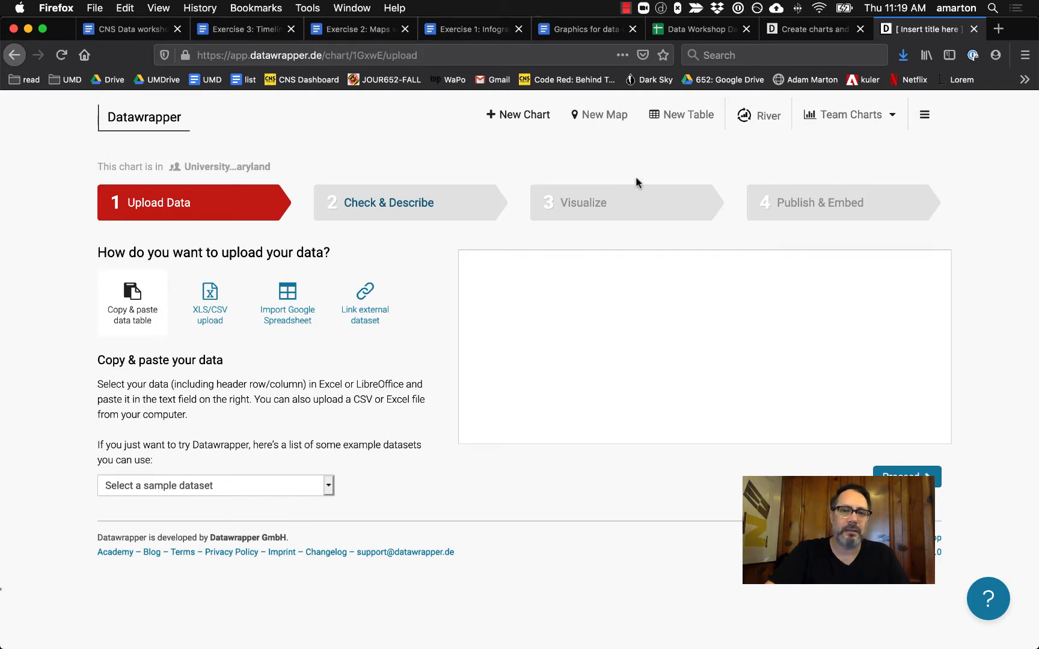
Copy the state, cases and deaths table with its headers, A1:C11, from the "top 10 states trunc" sheet
click(698, 28)
drag(83, 228, 335, 391)
key(super+c)
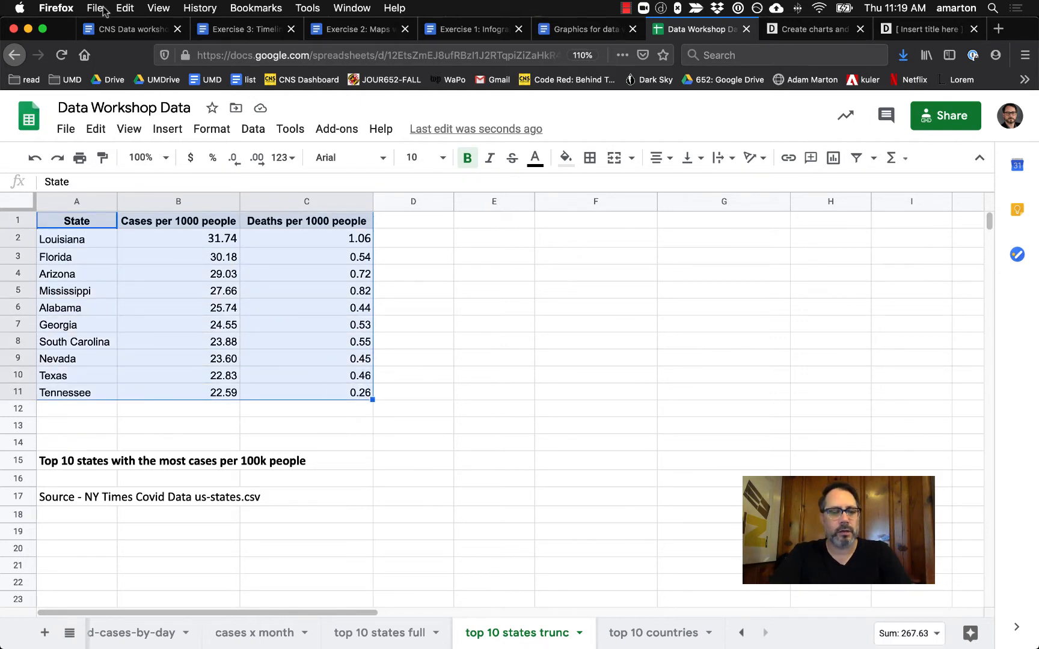
click(125, 8)
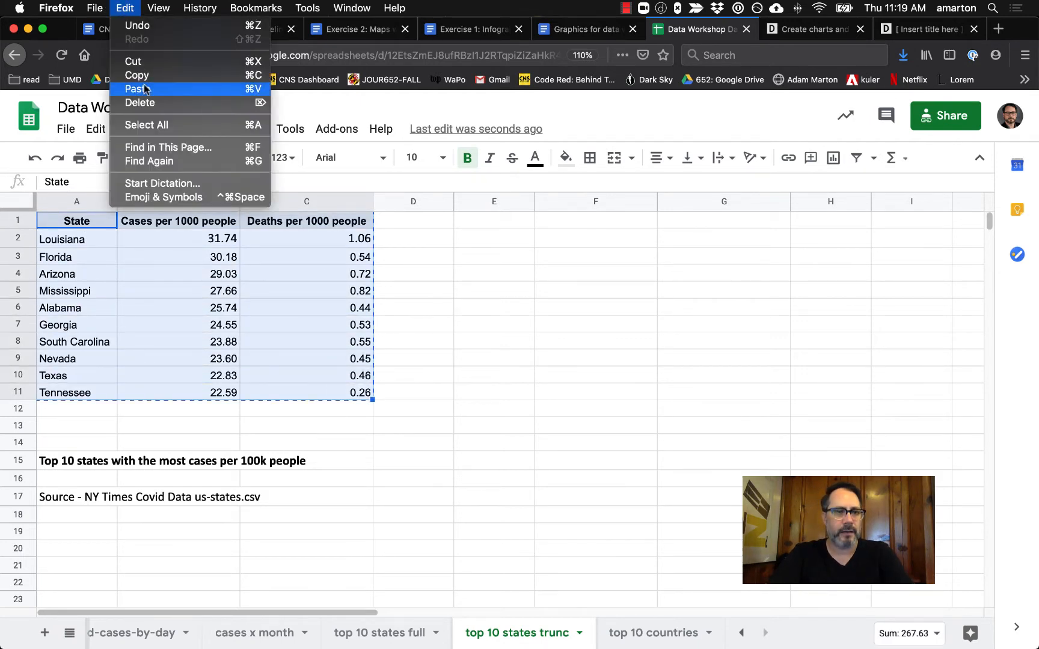
click(125, 8)
Paste the copied table into the new Datawrapper chart's data field and proceed past the data check to the Visualize stage
click(925, 28)
click(656, 295)
right_click(602, 286)
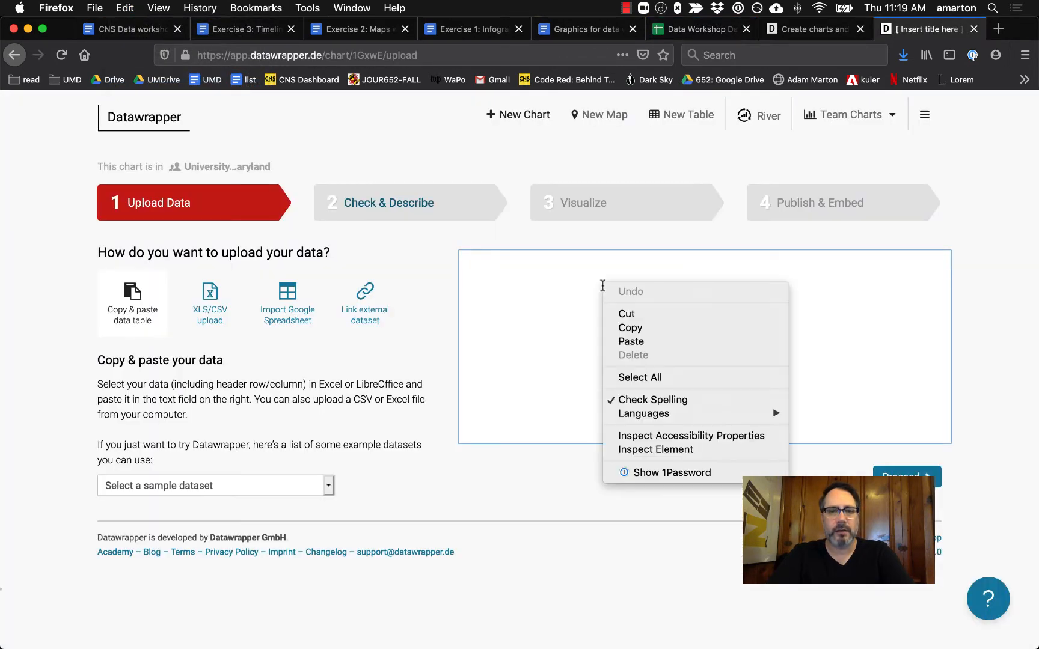
click(630, 341)
click(891, 475)
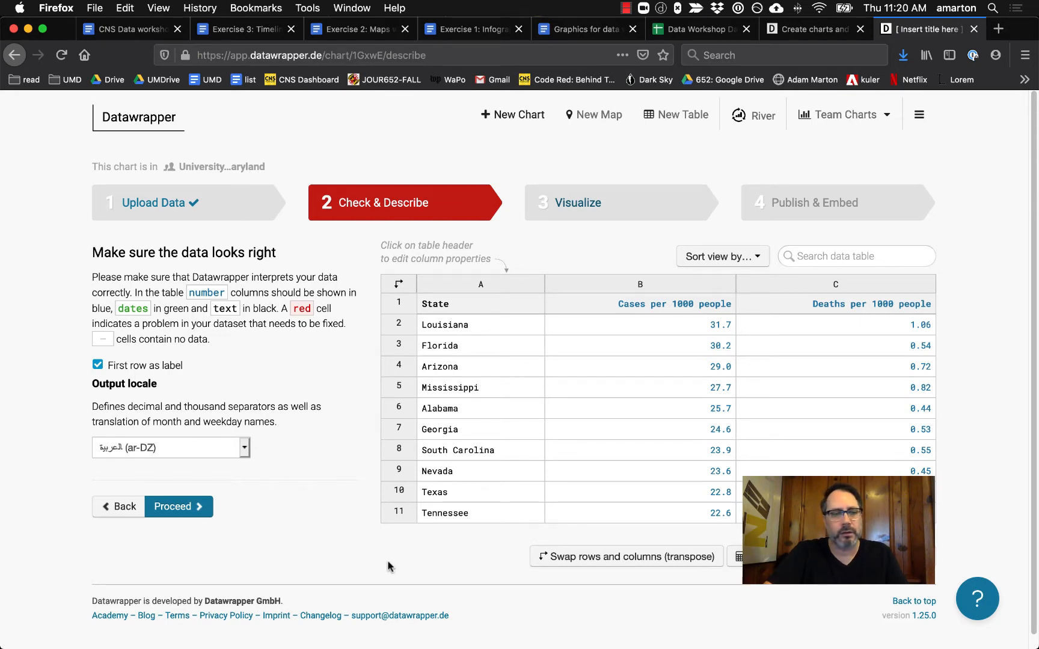
click(202, 506)
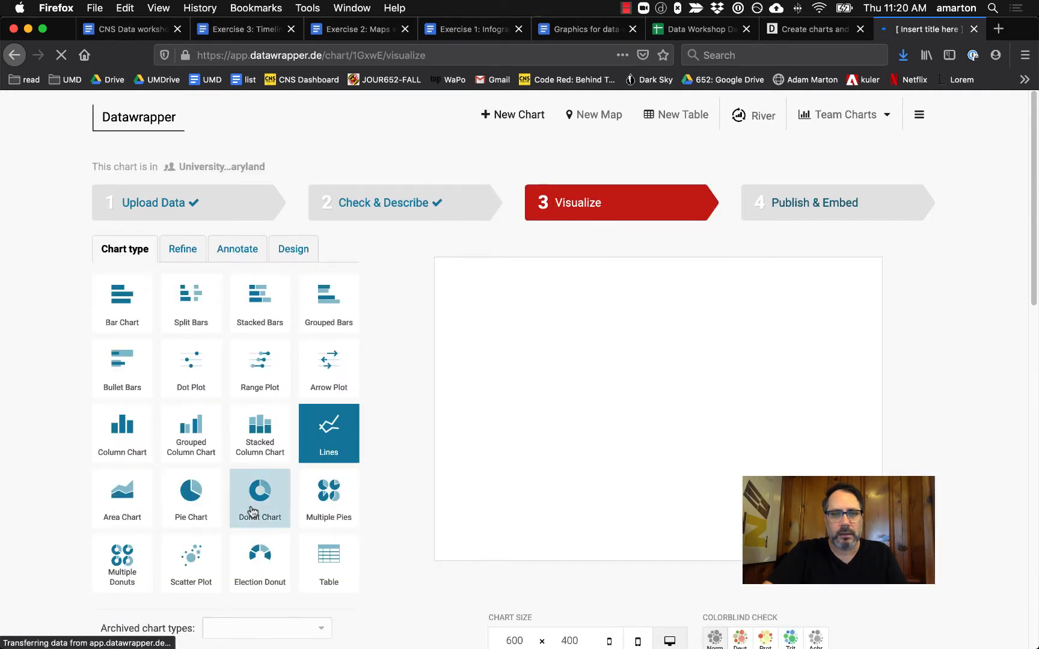
Try the Stacked Column Chart type and switch the chart to Grouped Column Chart
scroll(430, 414, down, 1)
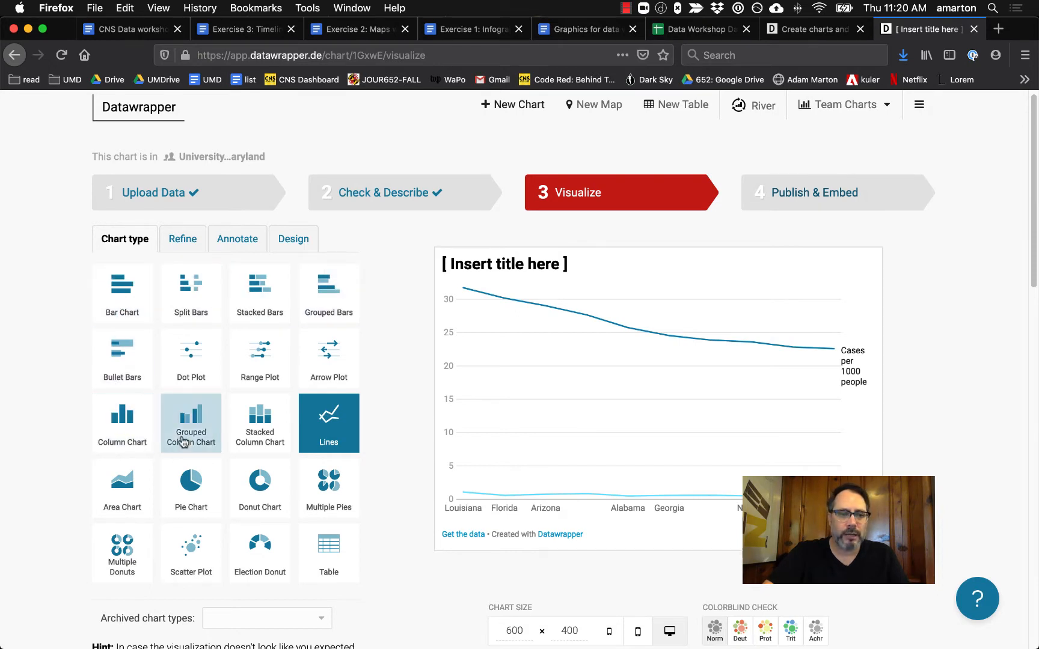
click(240, 431)
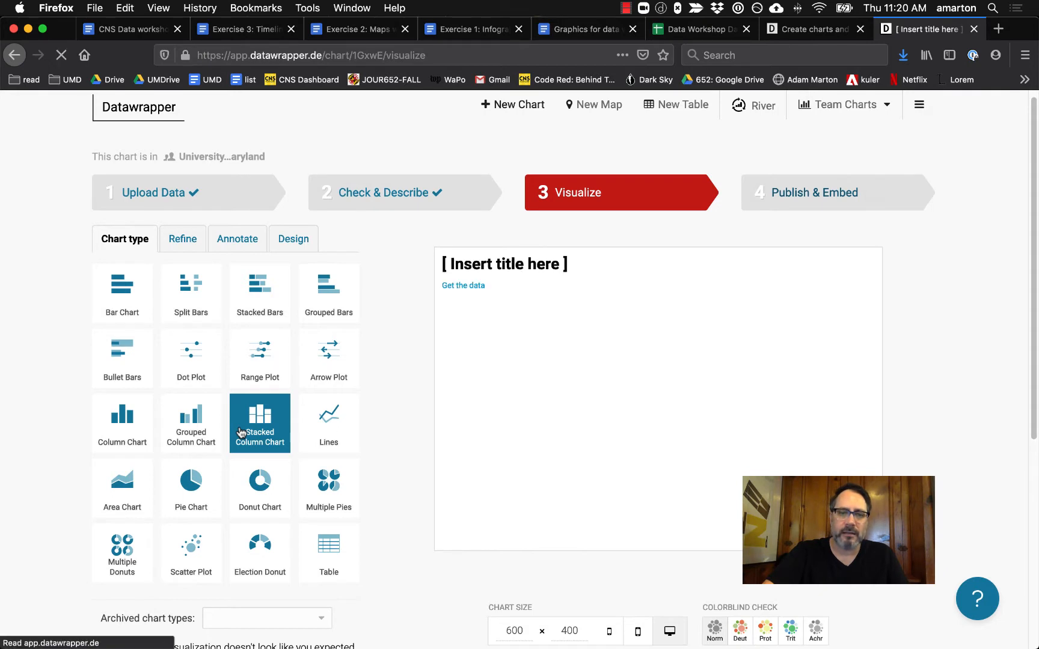
click(188, 433)
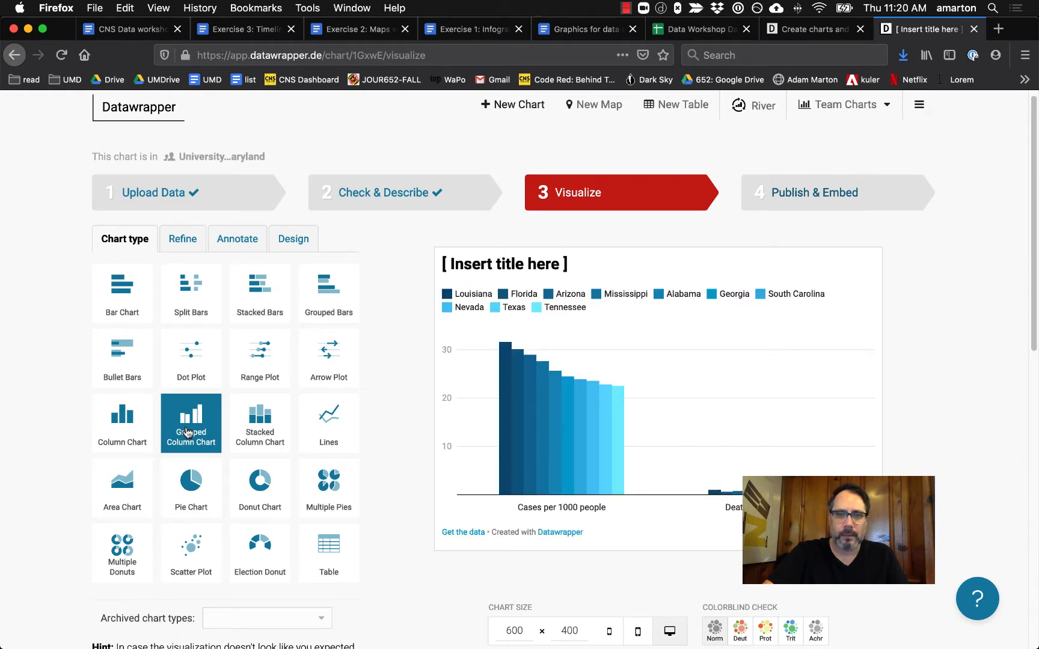
Try the Column Chart, Bar Chart and Stacked Bars types and switch the chart to Split Bars
click(124, 428)
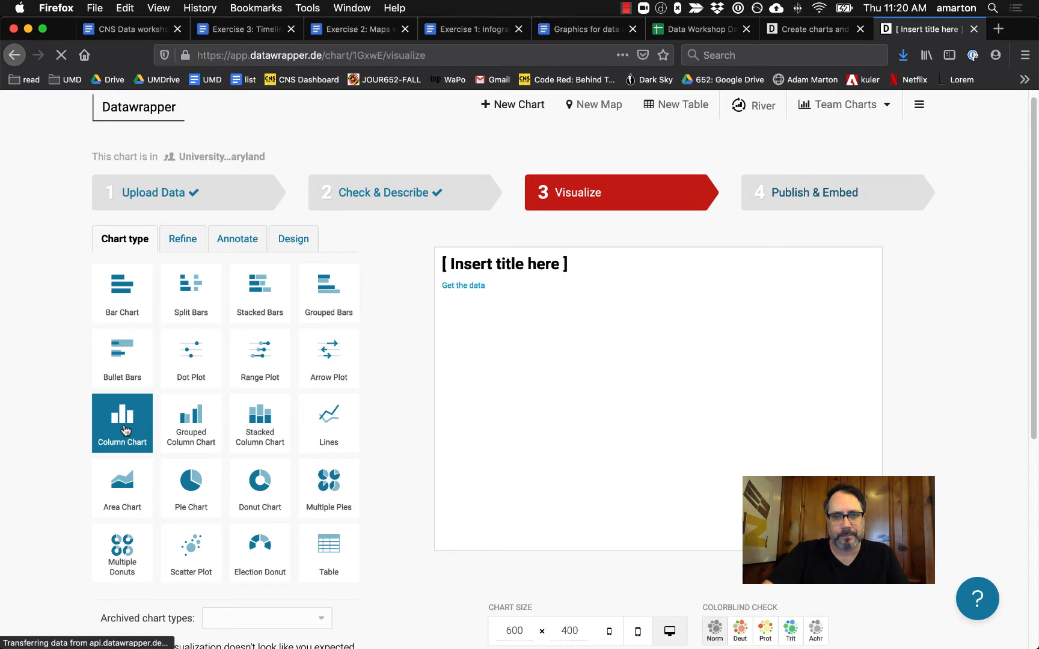
click(123, 296)
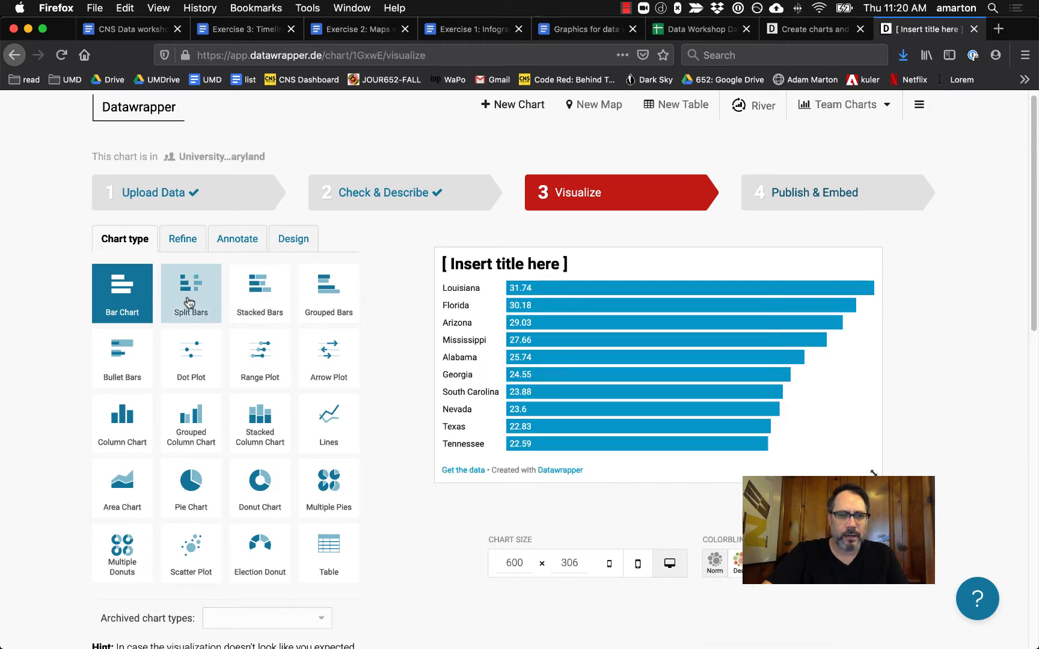
click(253, 301)
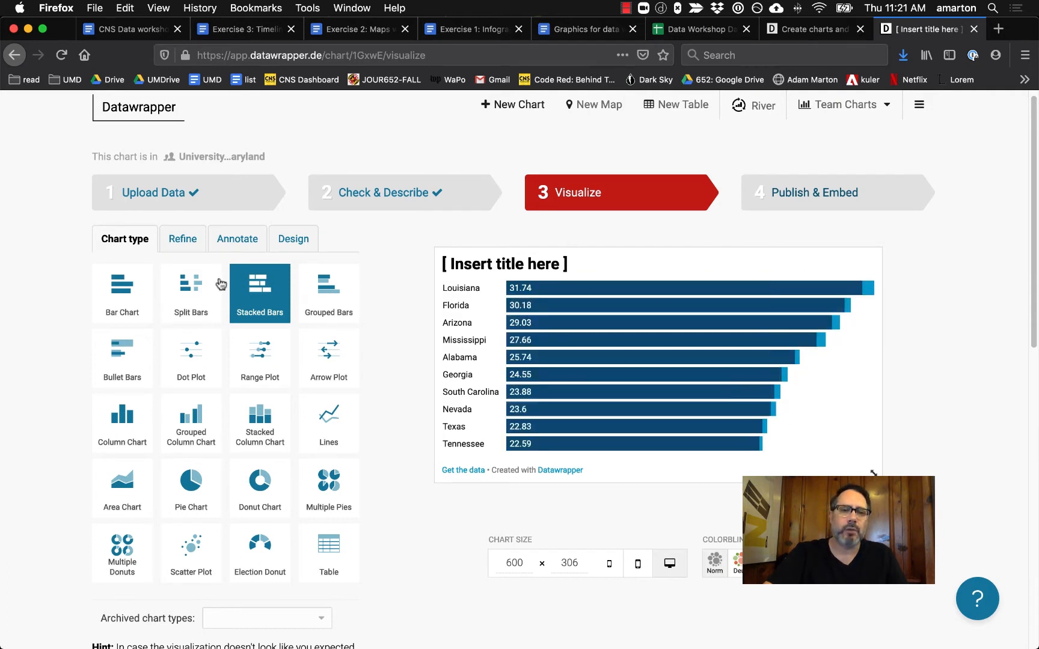
click(191, 302)
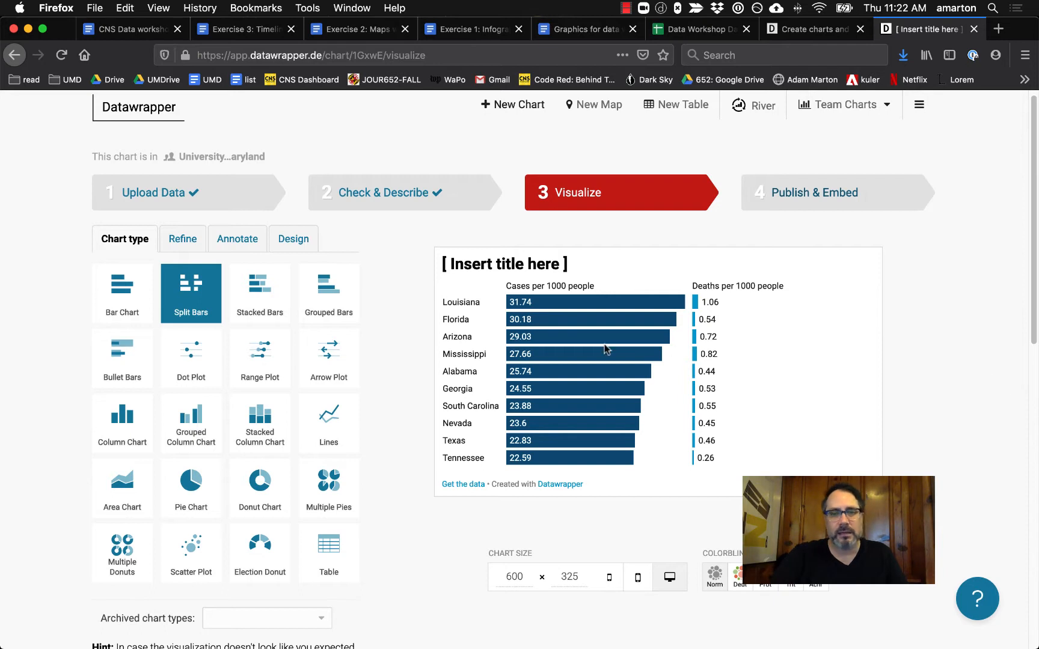
mouse_move(531, 302)
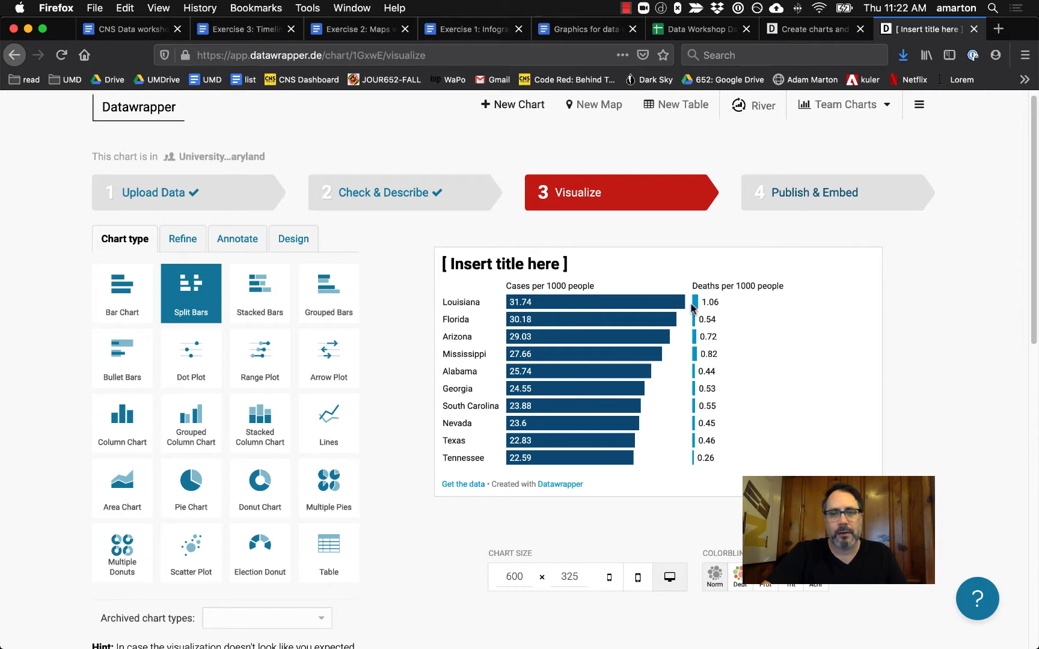
mouse_move(695, 305)
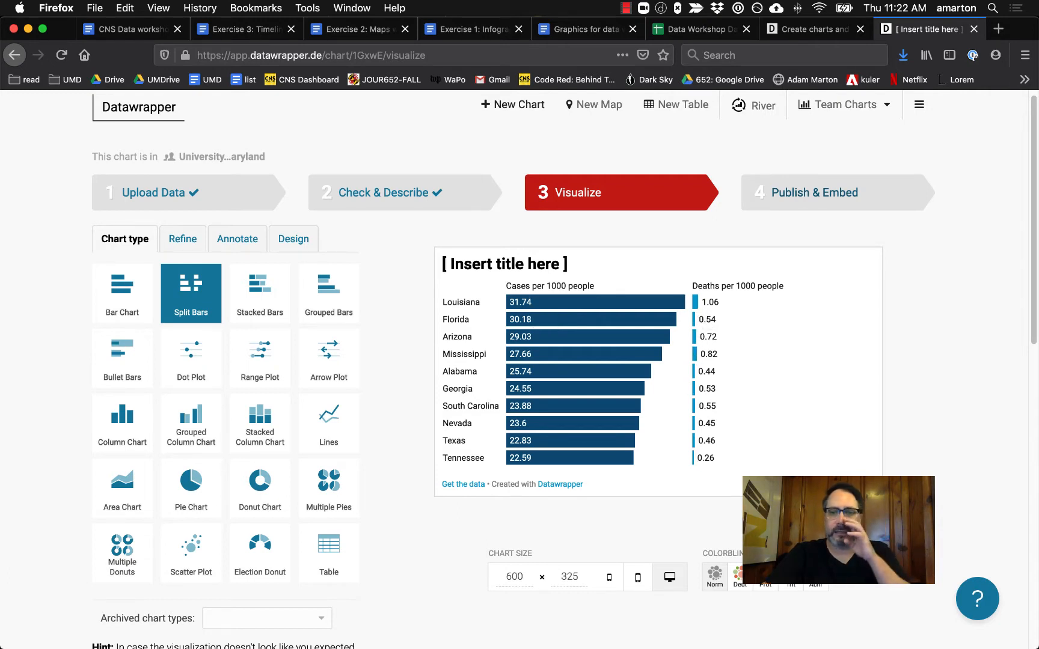
In the chart's refine settings, align the state labels right, keep the values shown and align the values right
click(189, 246)
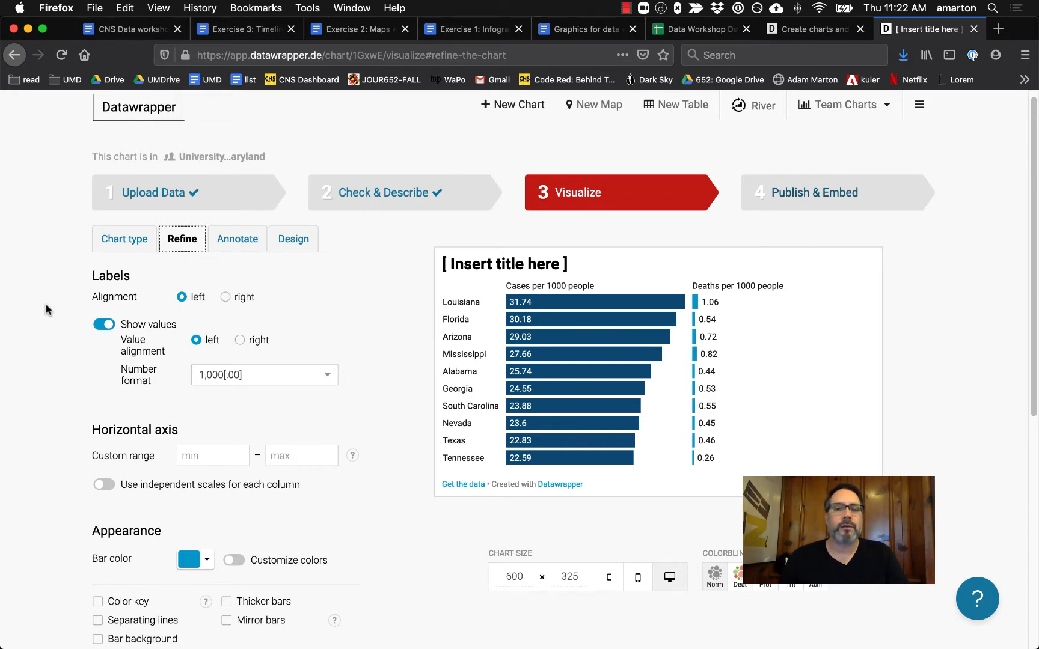
click(226, 300)
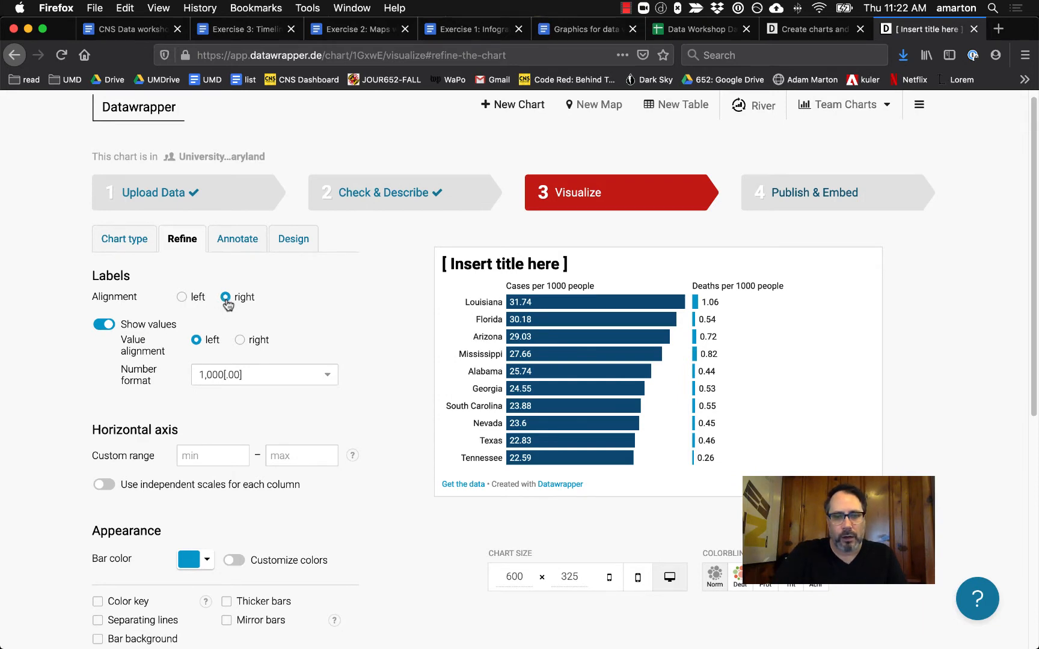
click(193, 298)
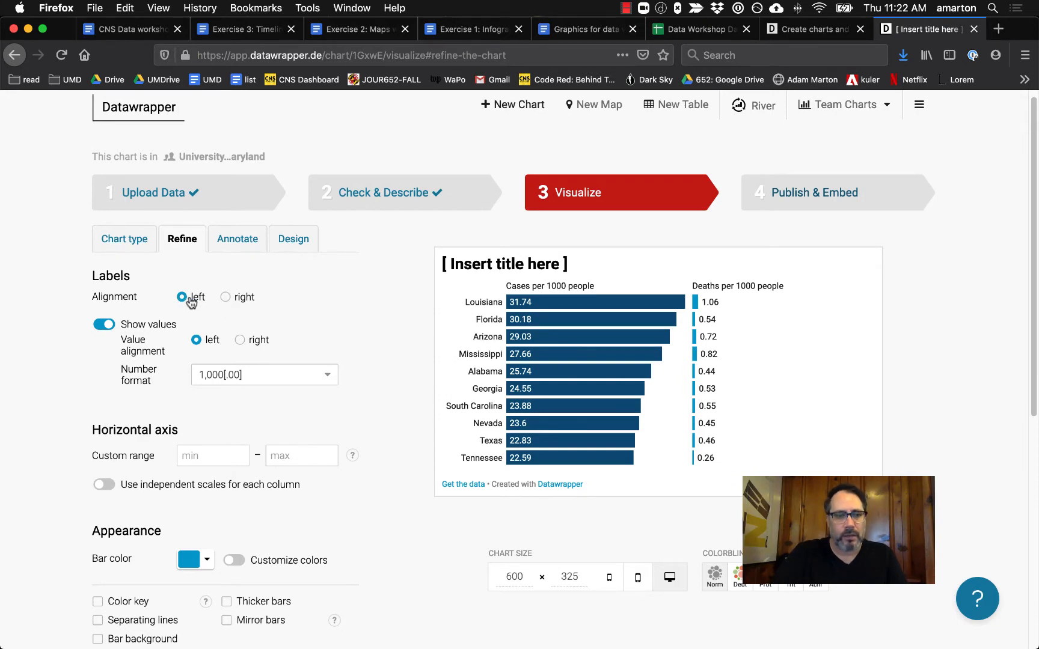
click(225, 298)
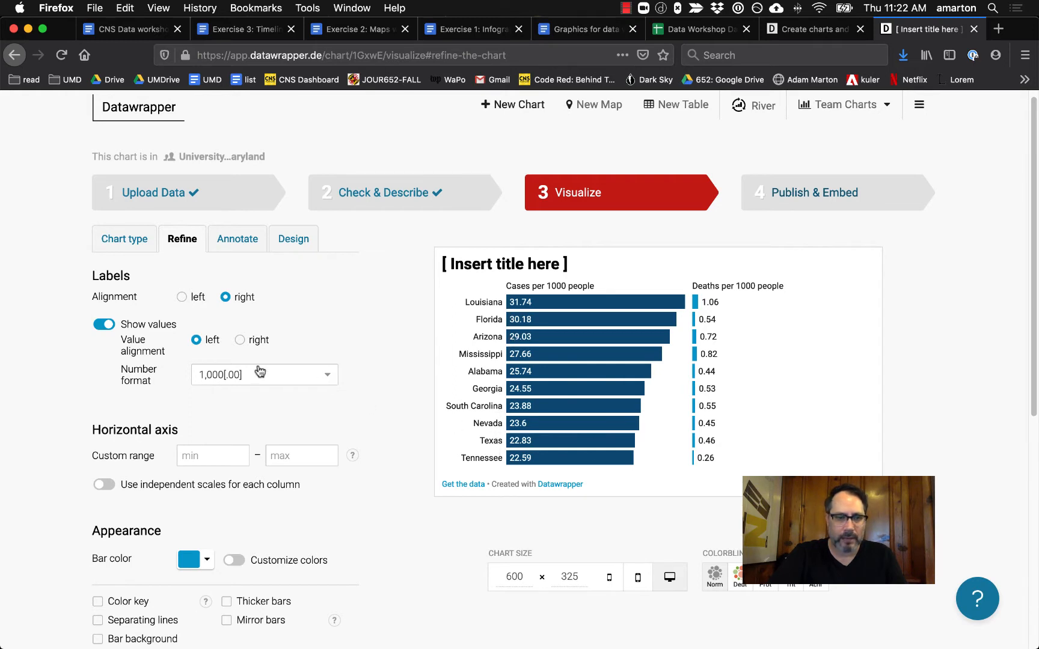
click(113, 328)
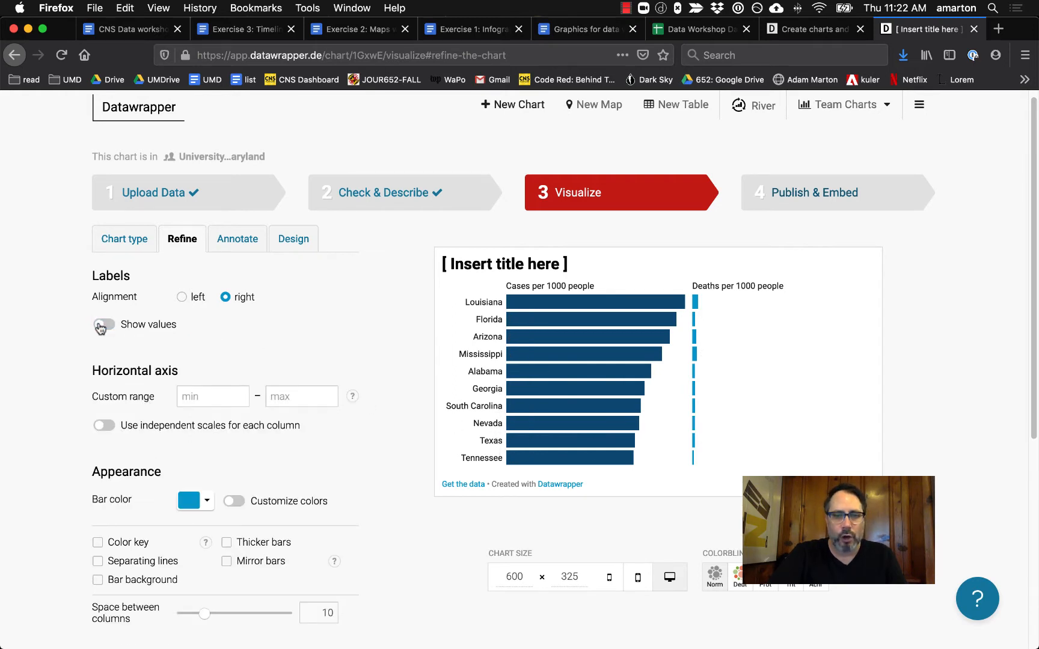
click(114, 327)
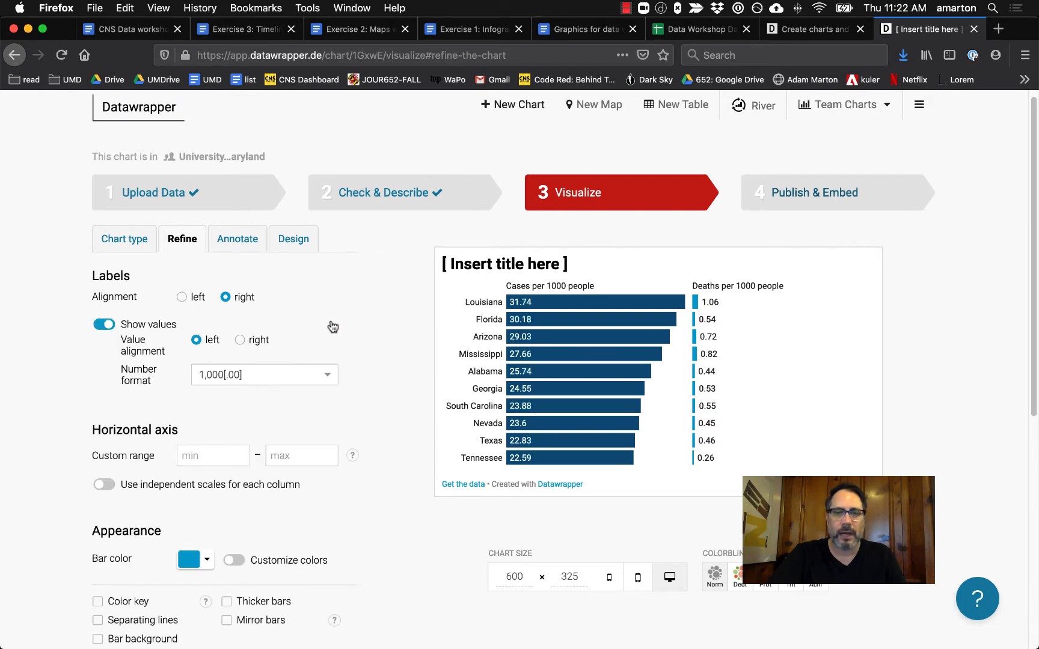
click(240, 341)
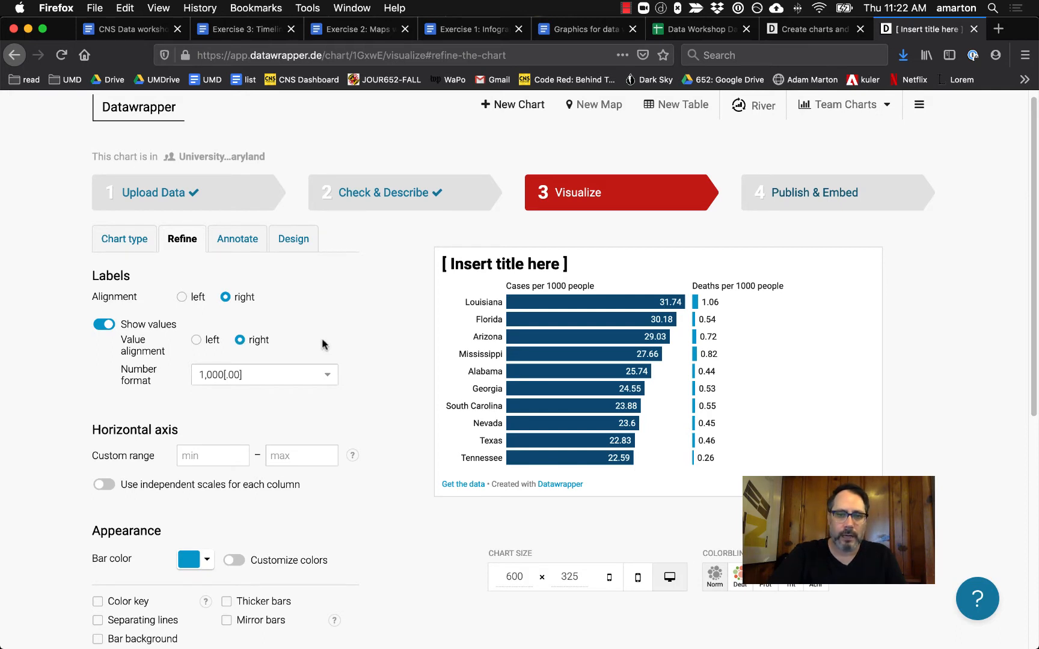
Try the whole-number format 0 on the bar values and restore the 1,000[.00] format
click(312, 378)
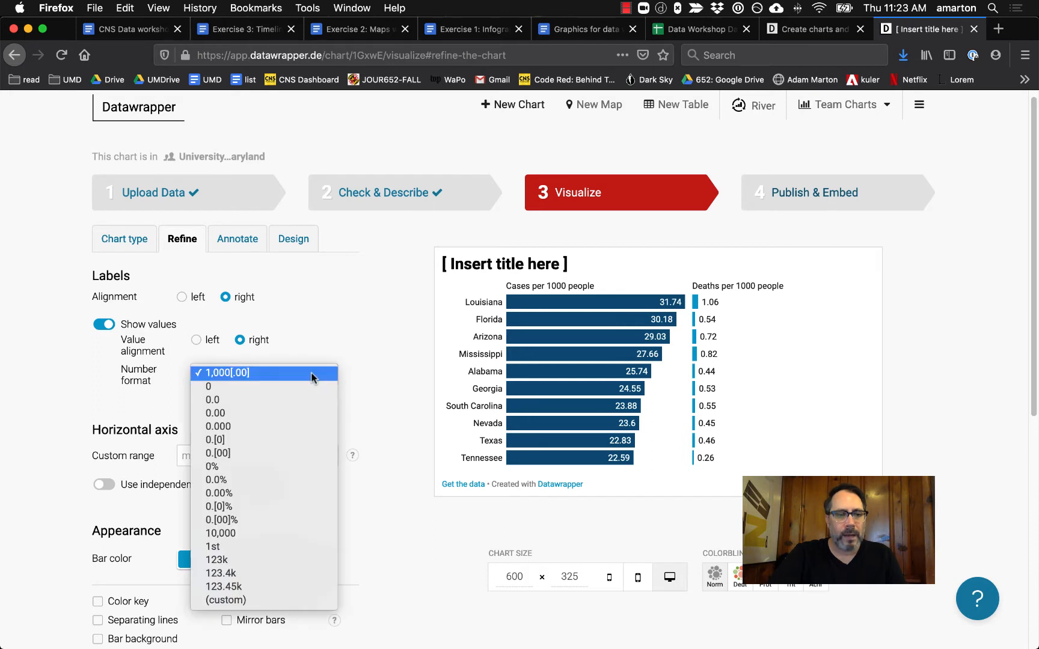
click(304, 386)
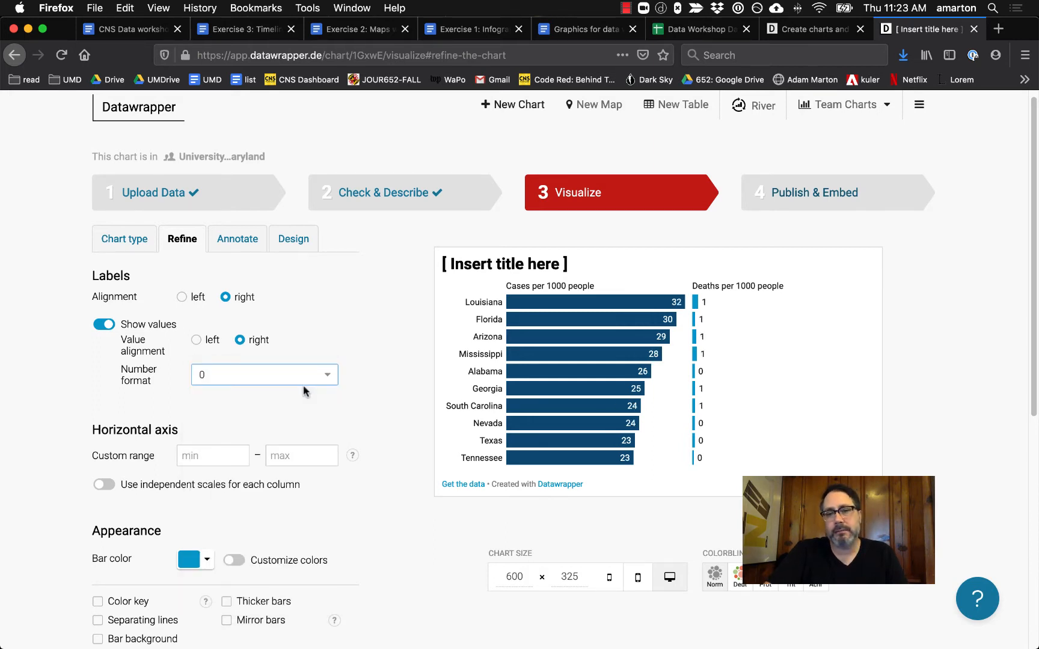
click(304, 377)
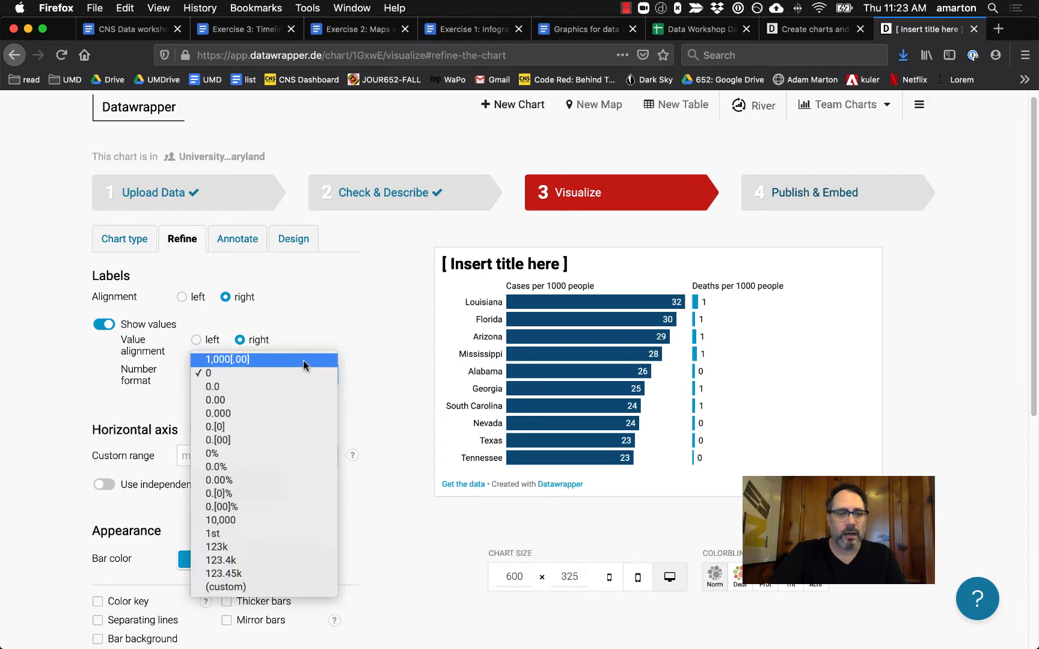
click(303, 360)
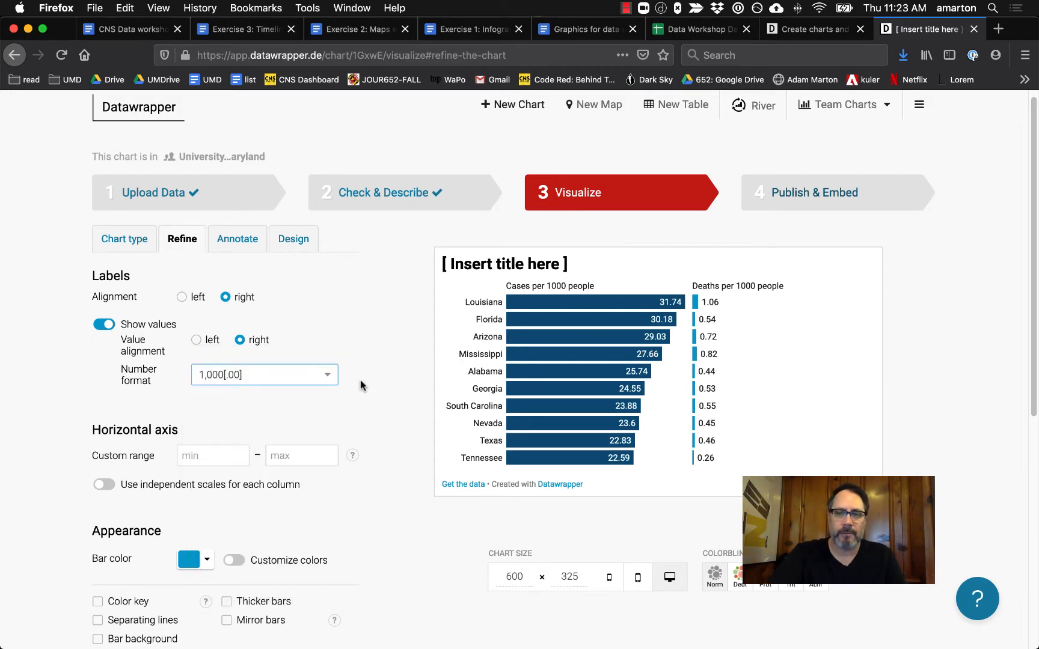
Try red, yellow and green as the bar color, return to the blue #18a1cd and close the color picker
scroll(362, 387, down, 3)
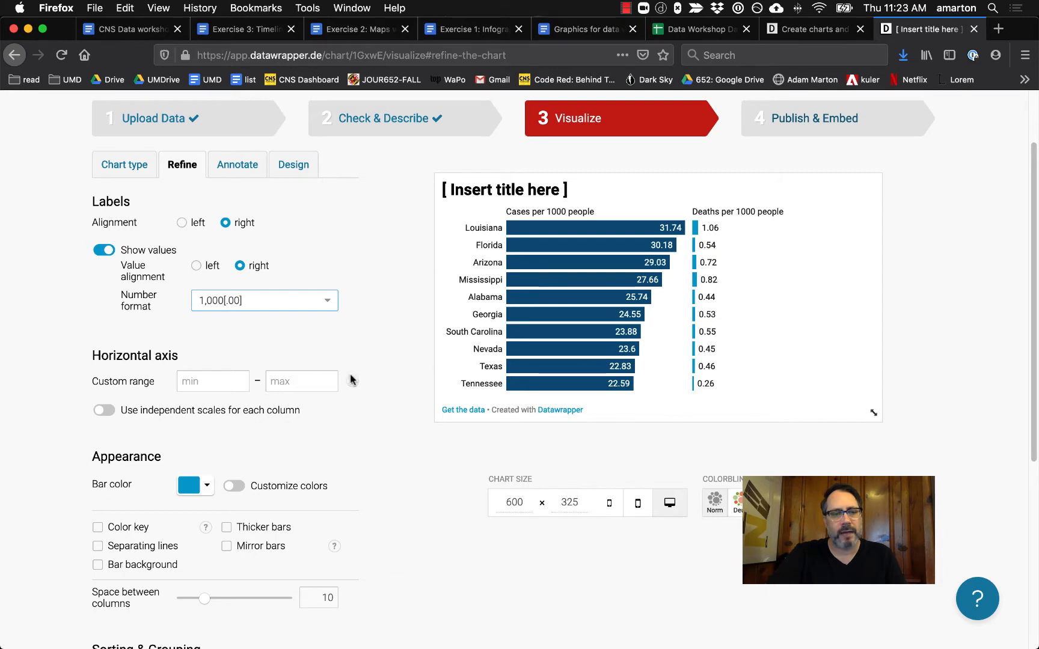
scroll(412, 410, down, 3)
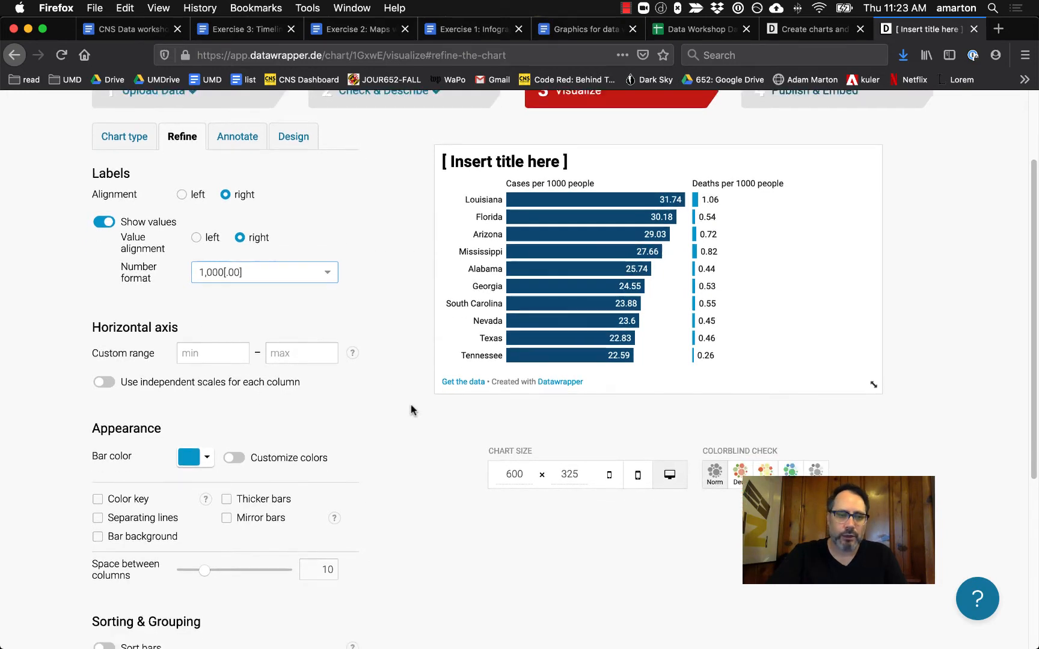
scroll(411, 415, down, 1)
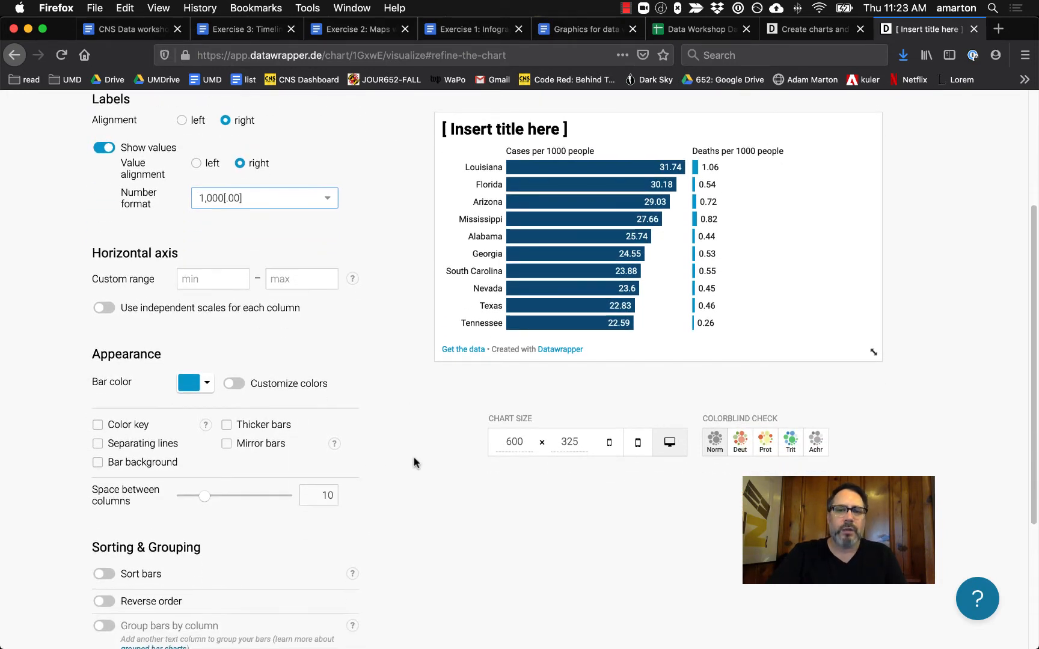
click(205, 388)
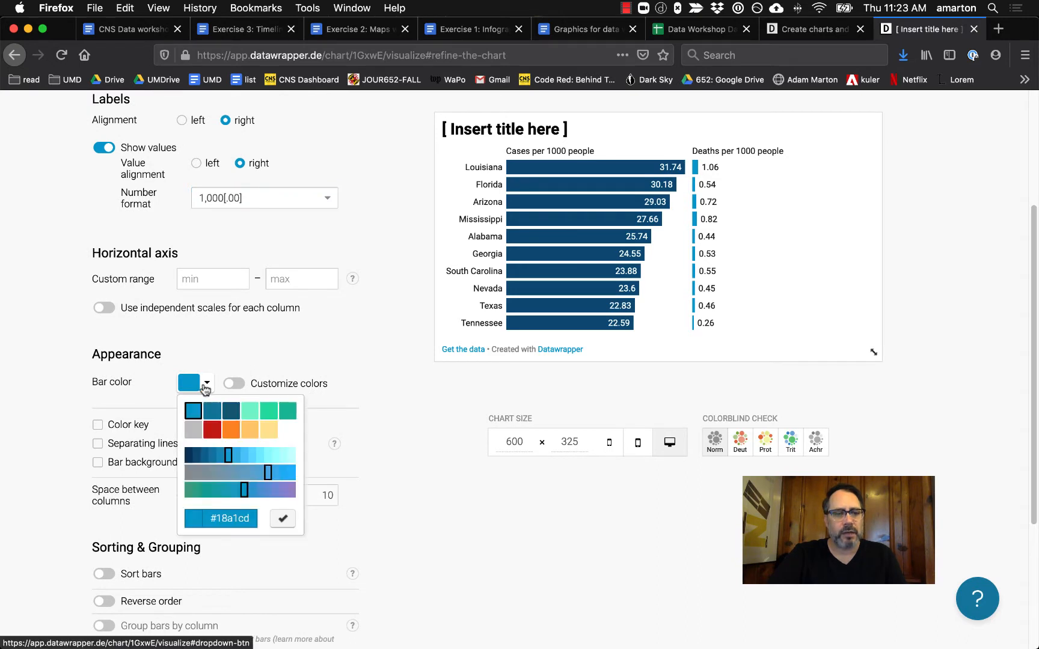
click(217, 429)
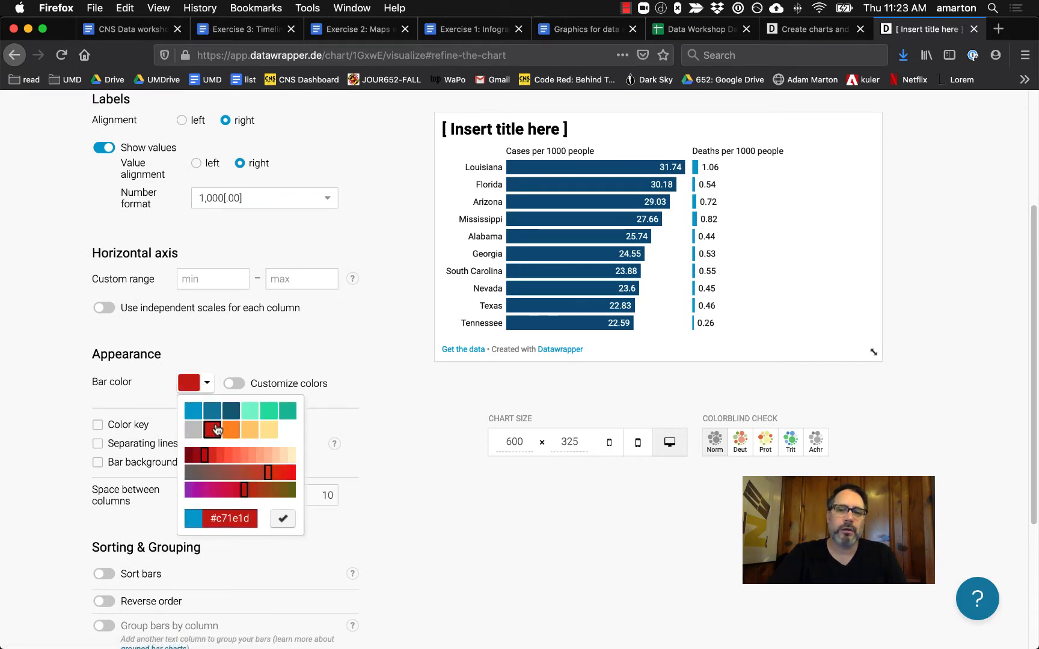
click(254, 430)
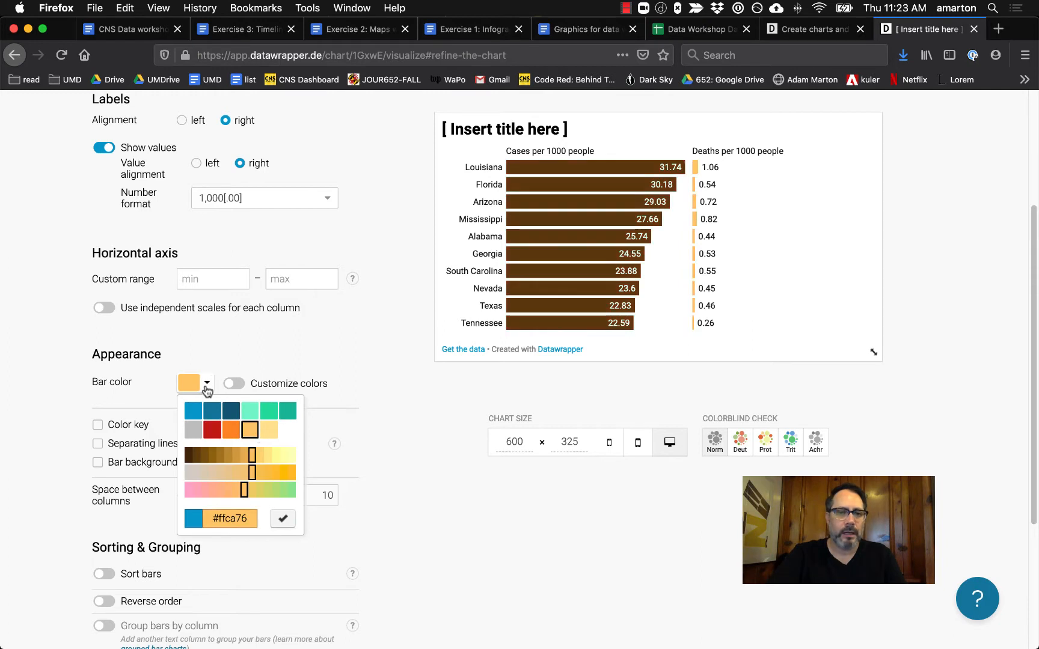
click(288, 414)
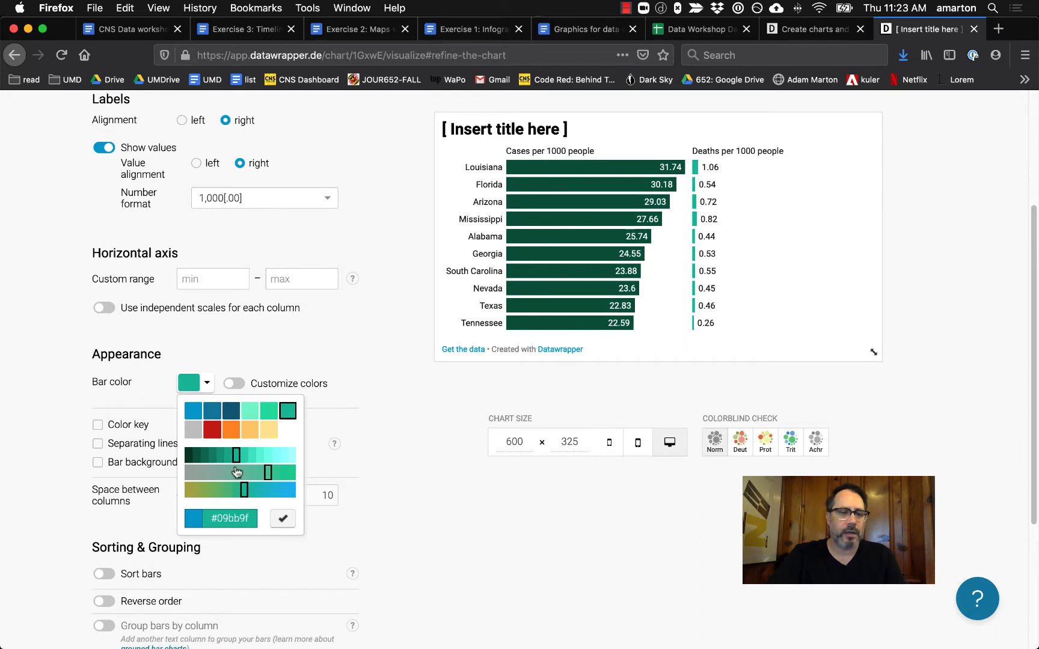
click(191, 415)
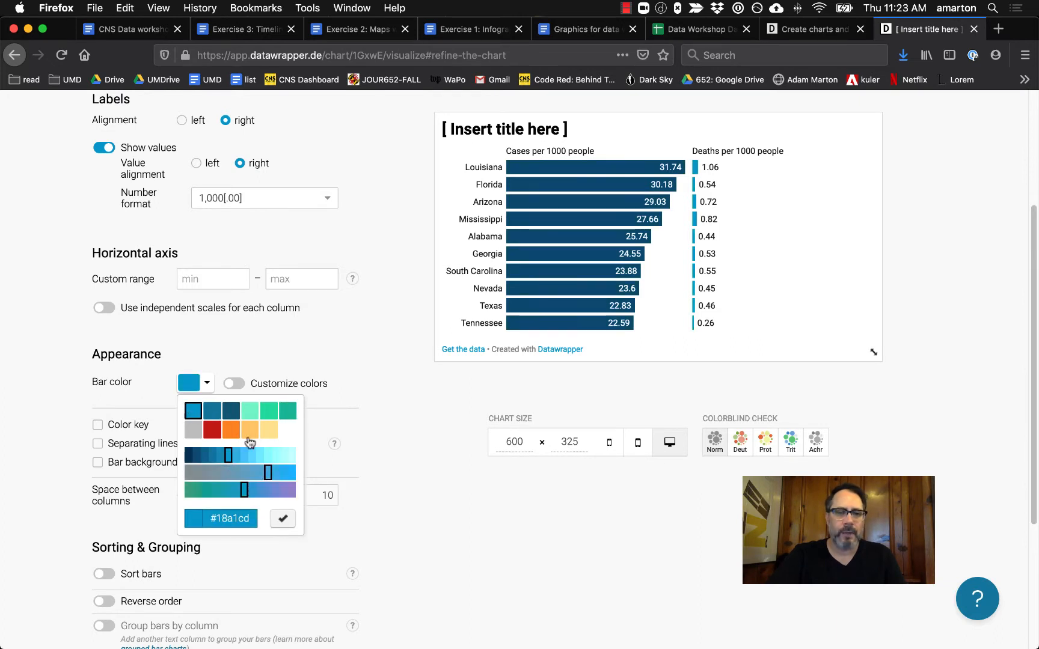
click(409, 478)
click(203, 390)
click(244, 348)
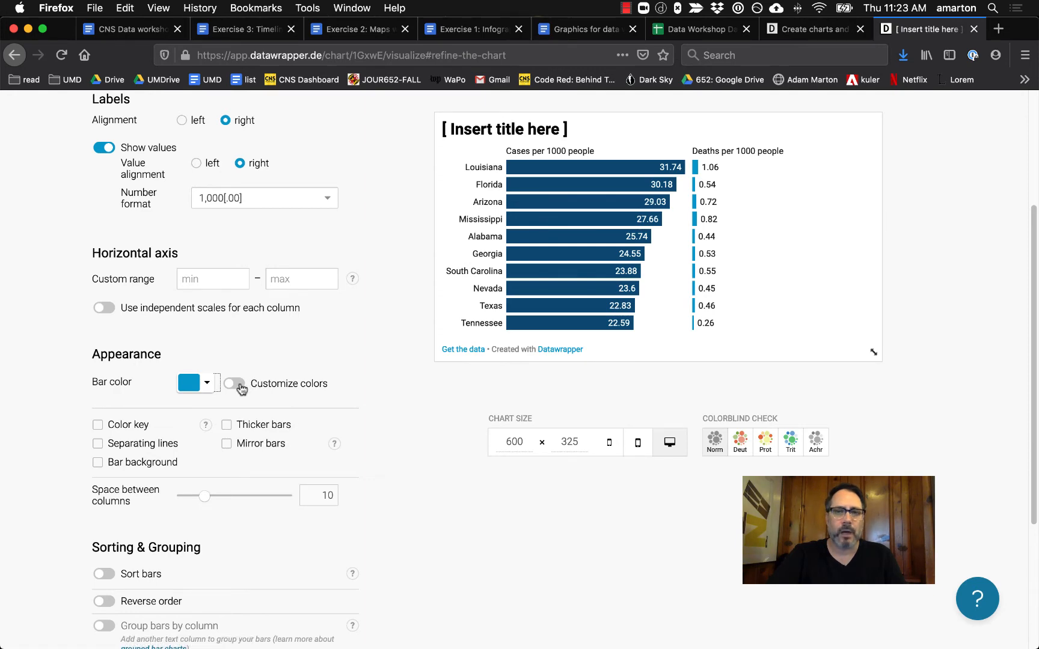
Open the Pantone color of the year link in the "Graphics for data workshop" document and copy Classic Blue's HEX value 0F4C81
click(583, 36)
click(374, 304)
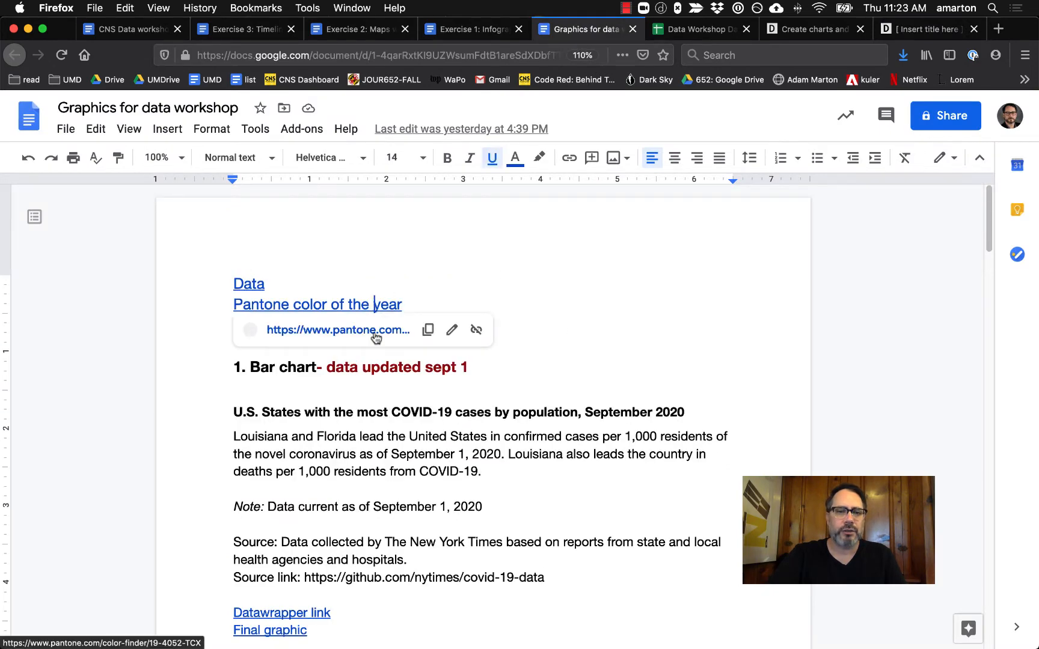
click(338, 330)
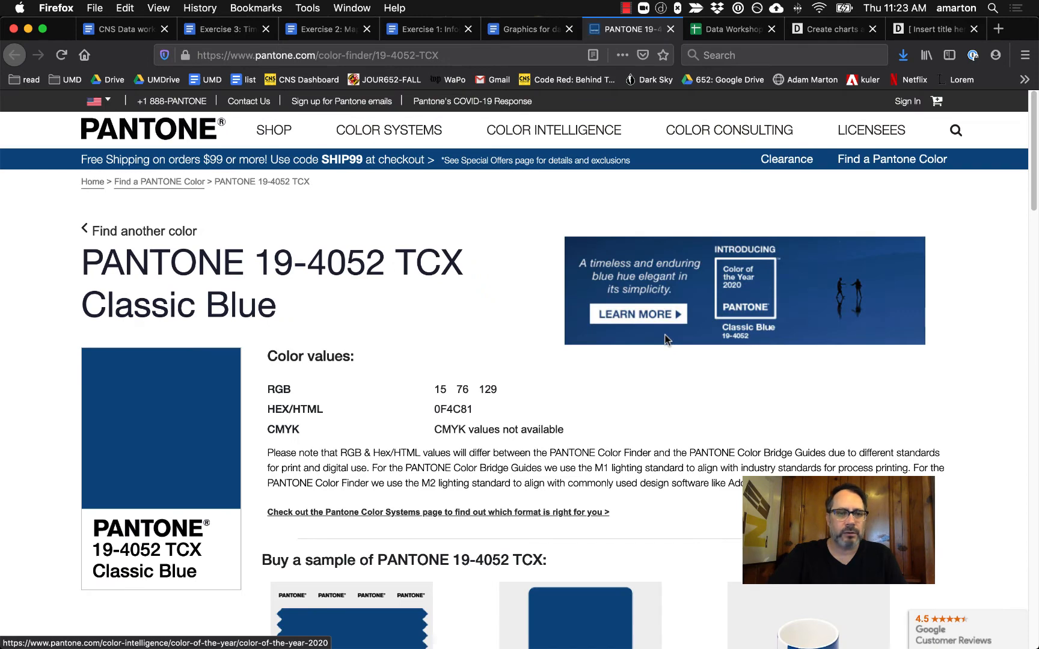
scroll(665, 340, down, 3)
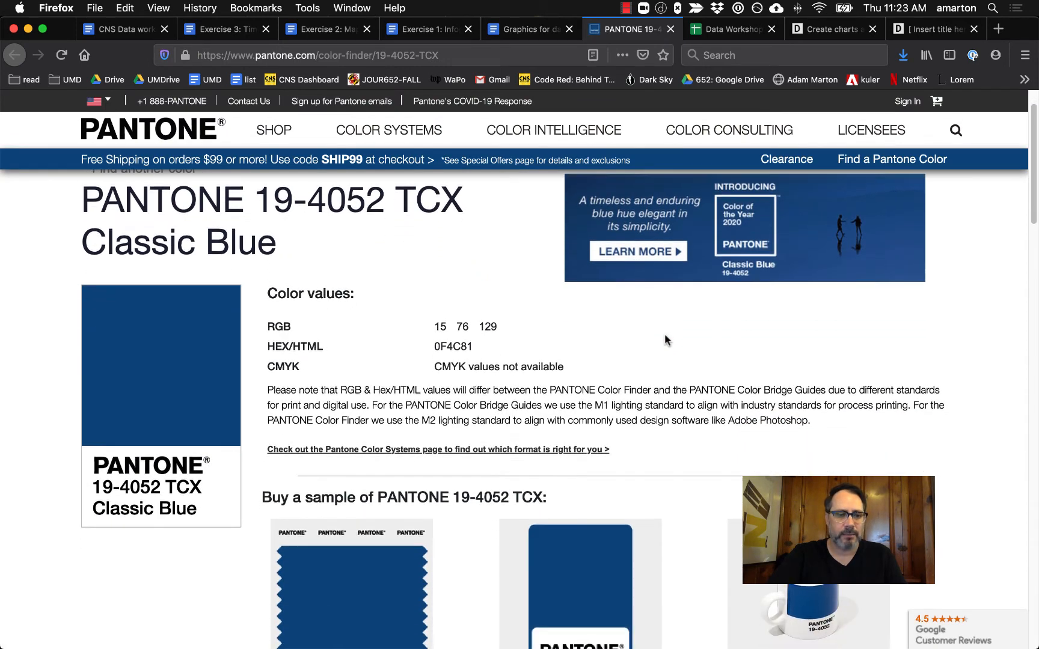
drag(435, 340, 477, 341)
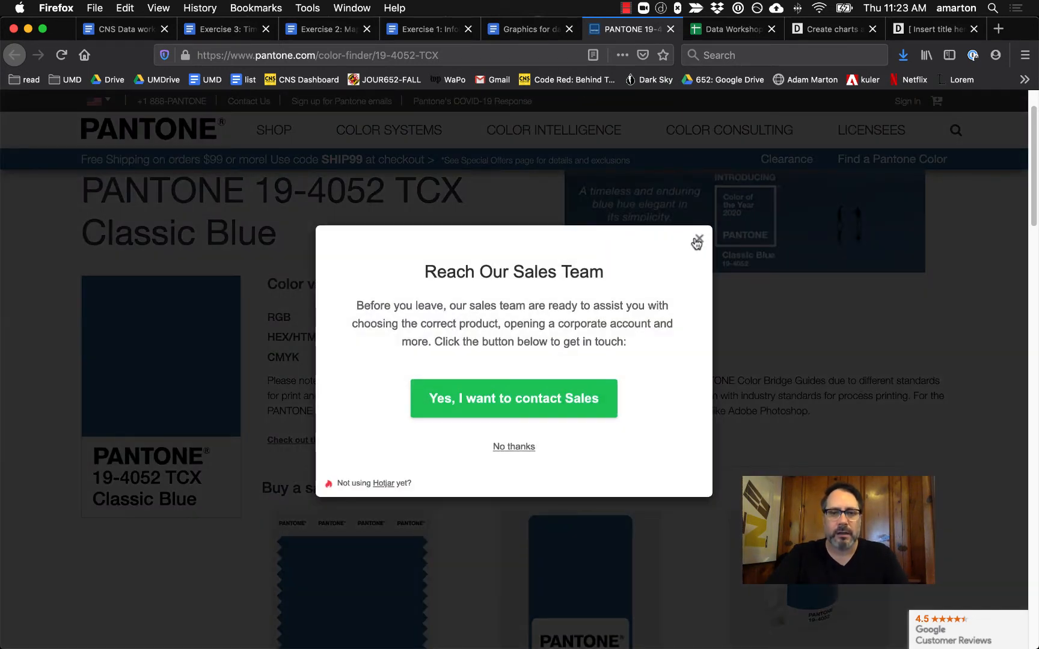
click(697, 240)
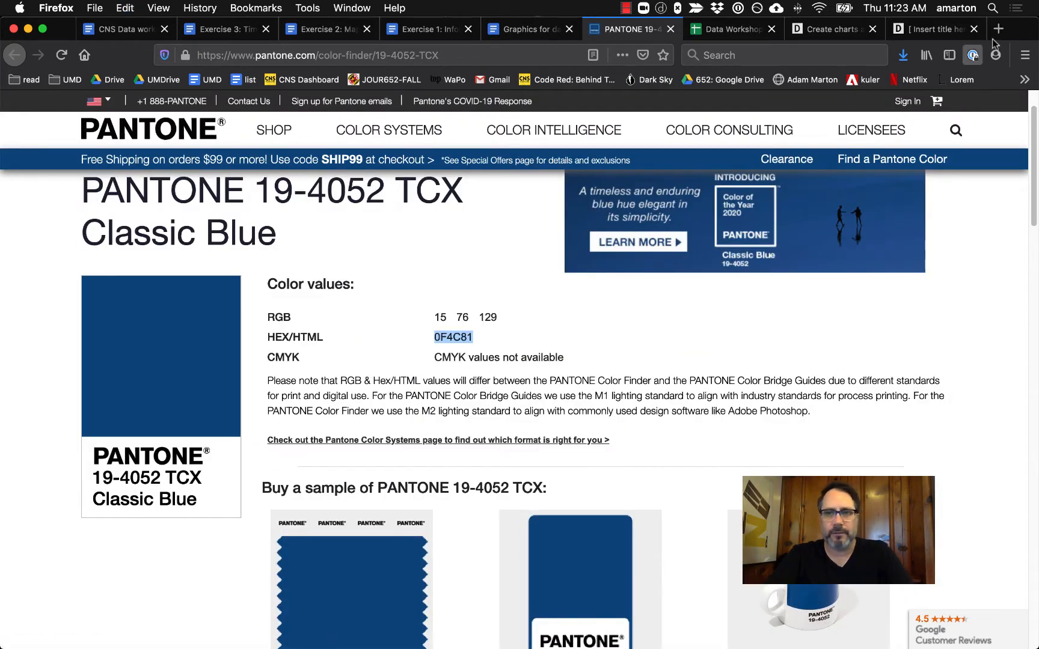
Switch back to the Datawrapper chart and set the bar color to #0f4c81
click(935, 29)
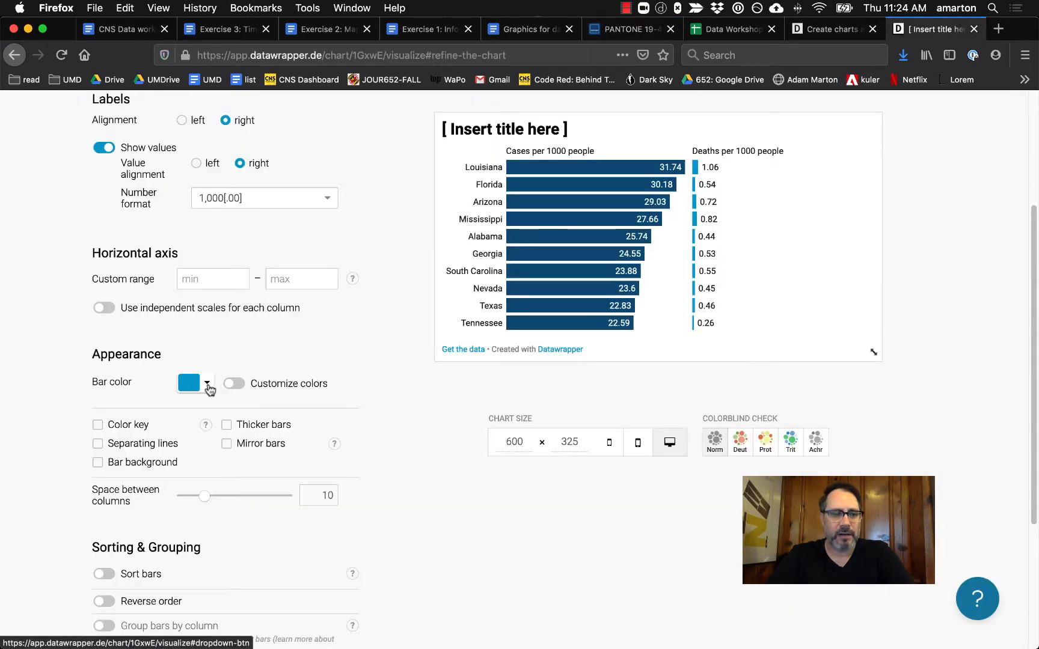
click(207, 385)
double_click(217, 518)
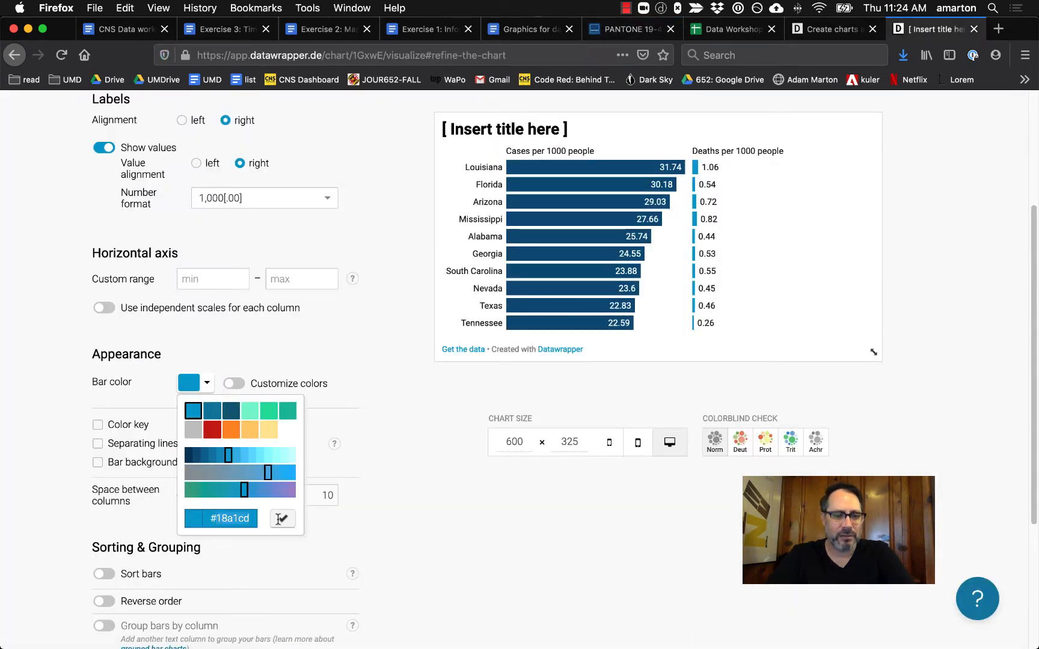
text(0f4c81)
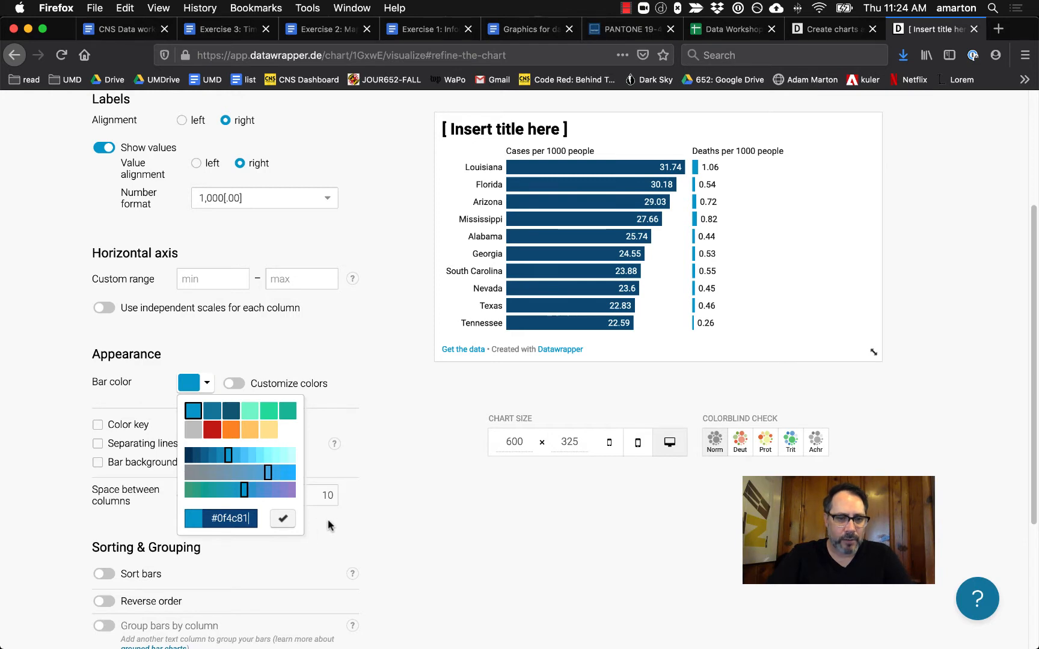
click(283, 518)
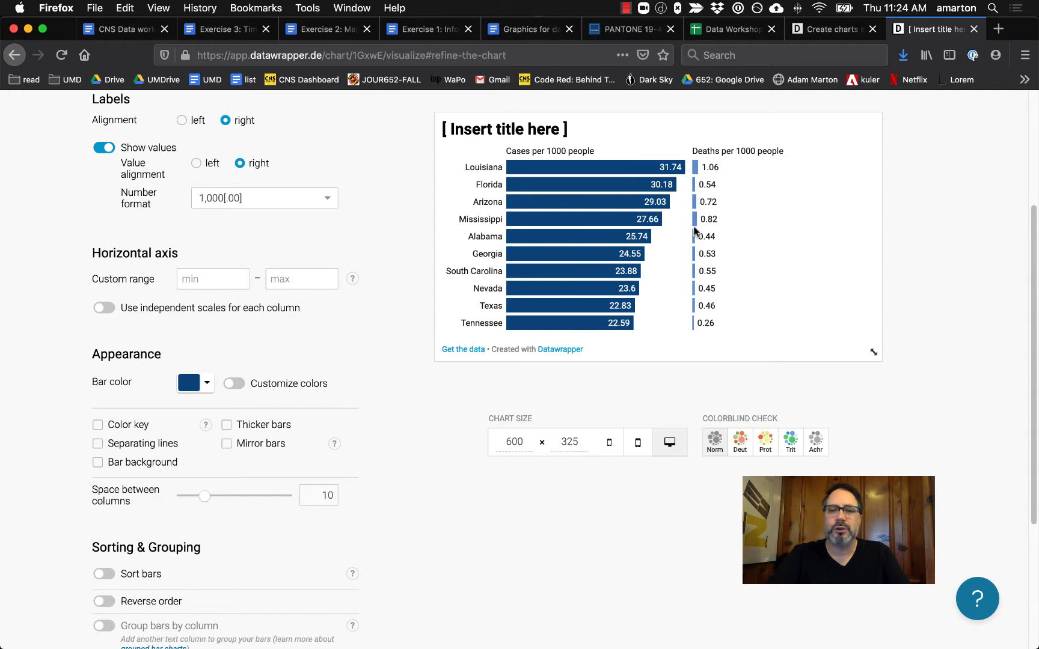
Enable customized colors for the chart and set the cases series' label text to "Cased per 1,000 People"
click(236, 385)
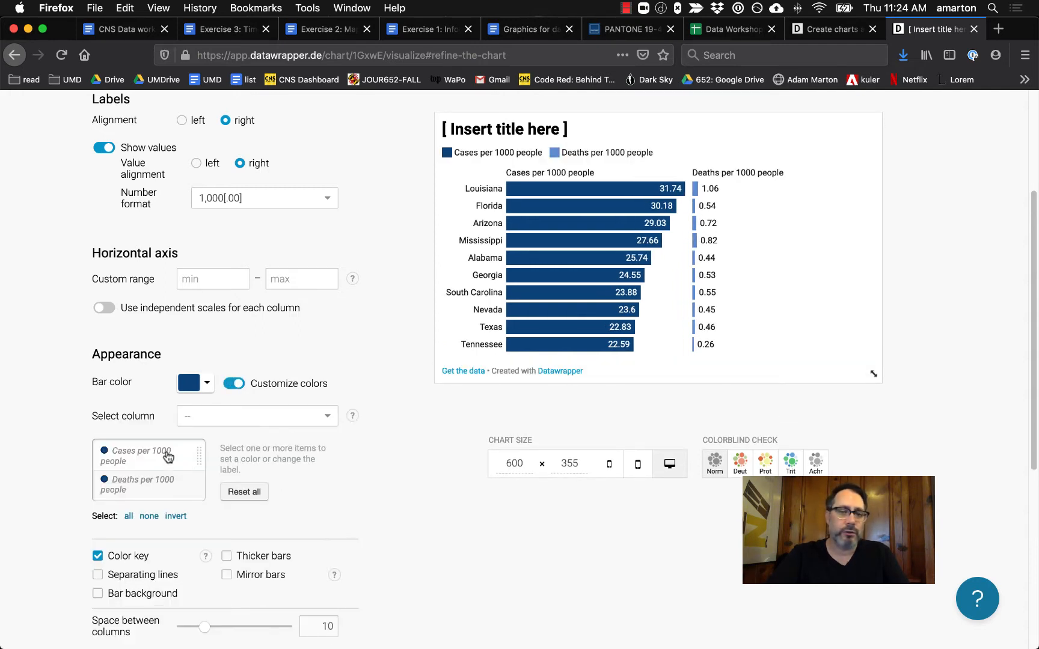
click(171, 488)
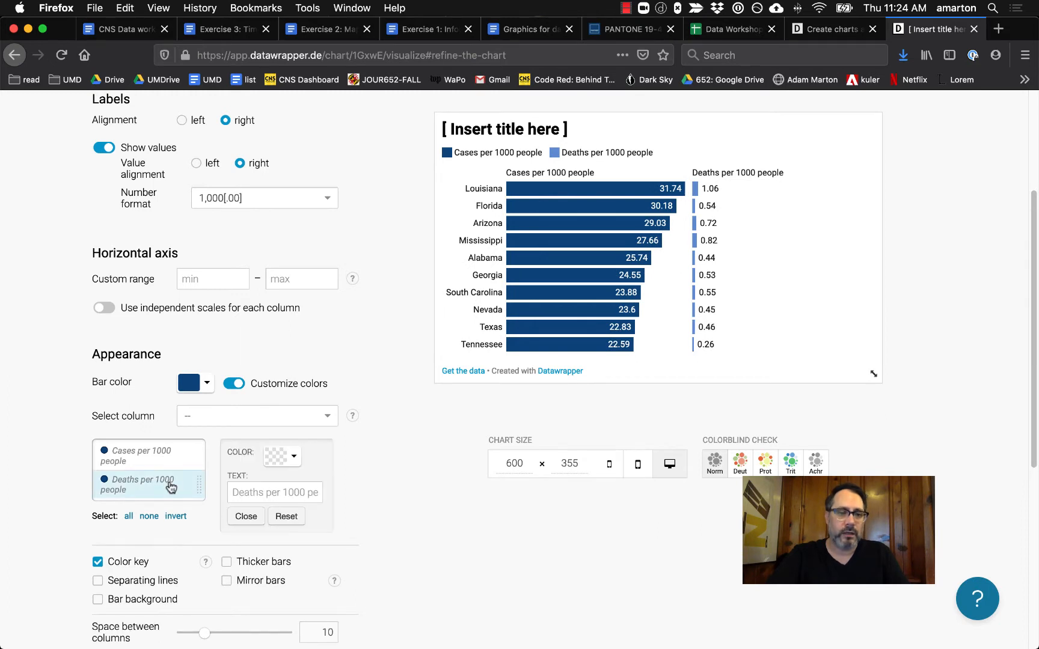
click(168, 466)
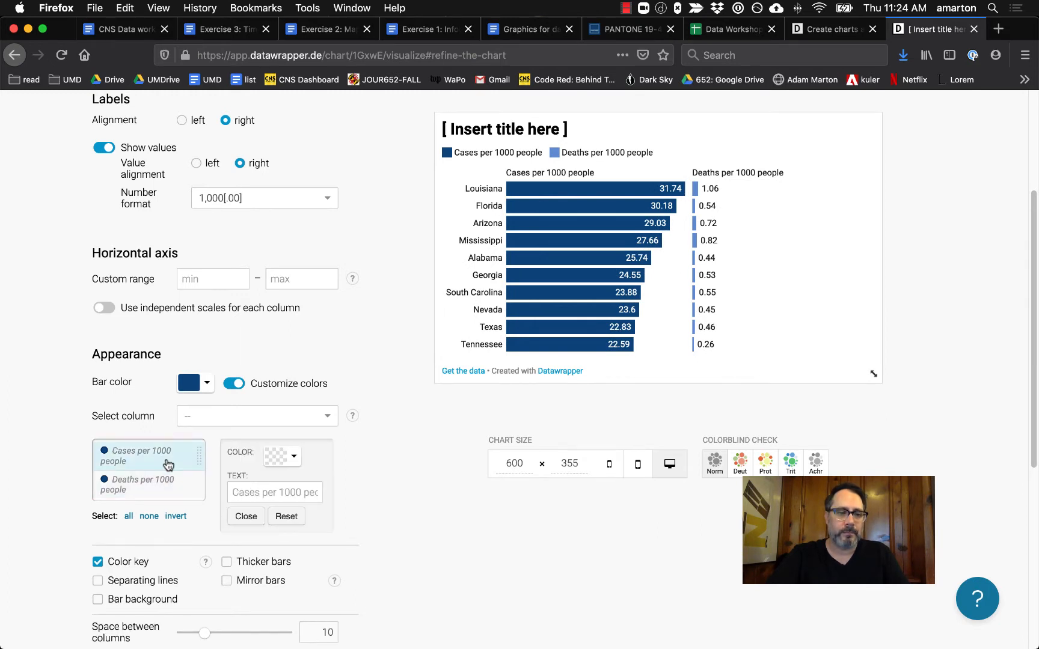
click(175, 492)
click(169, 462)
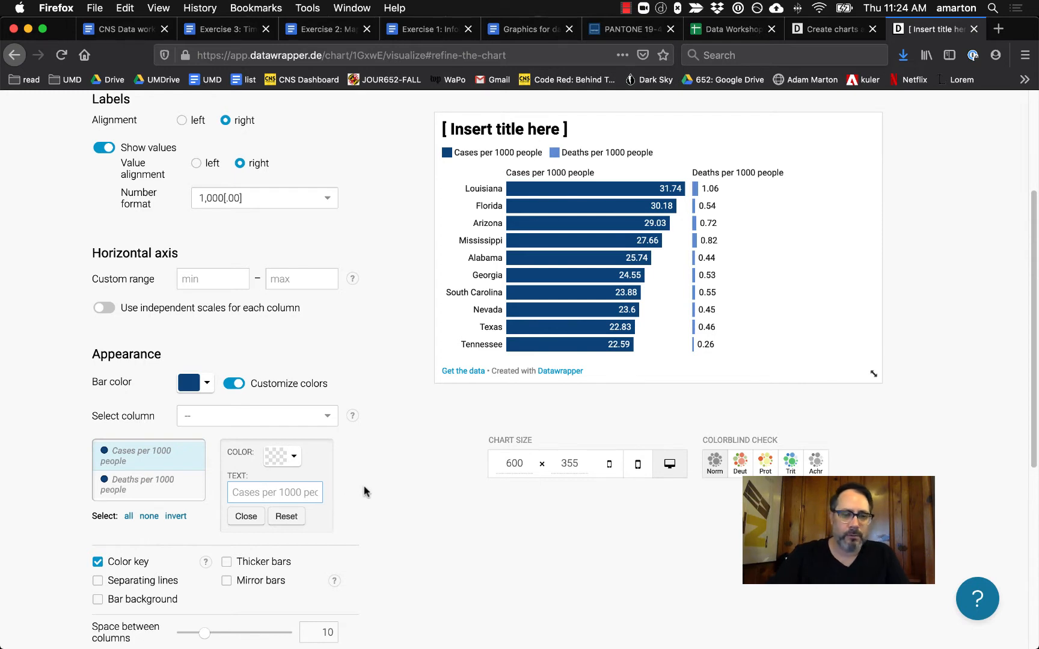
text(Cased per 1,)
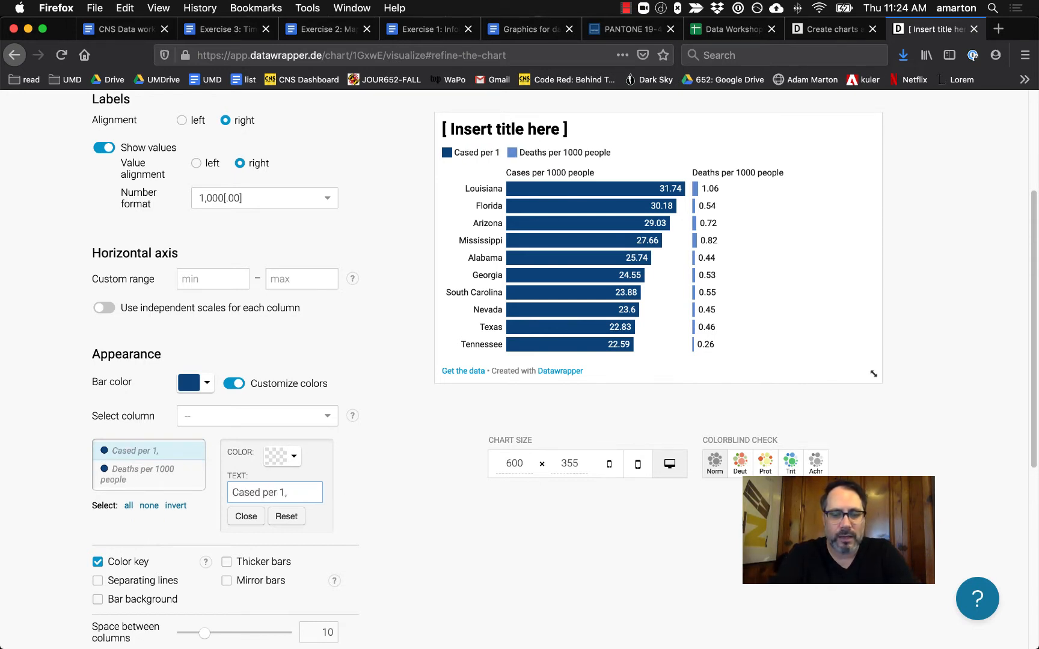
text(000 Peo)
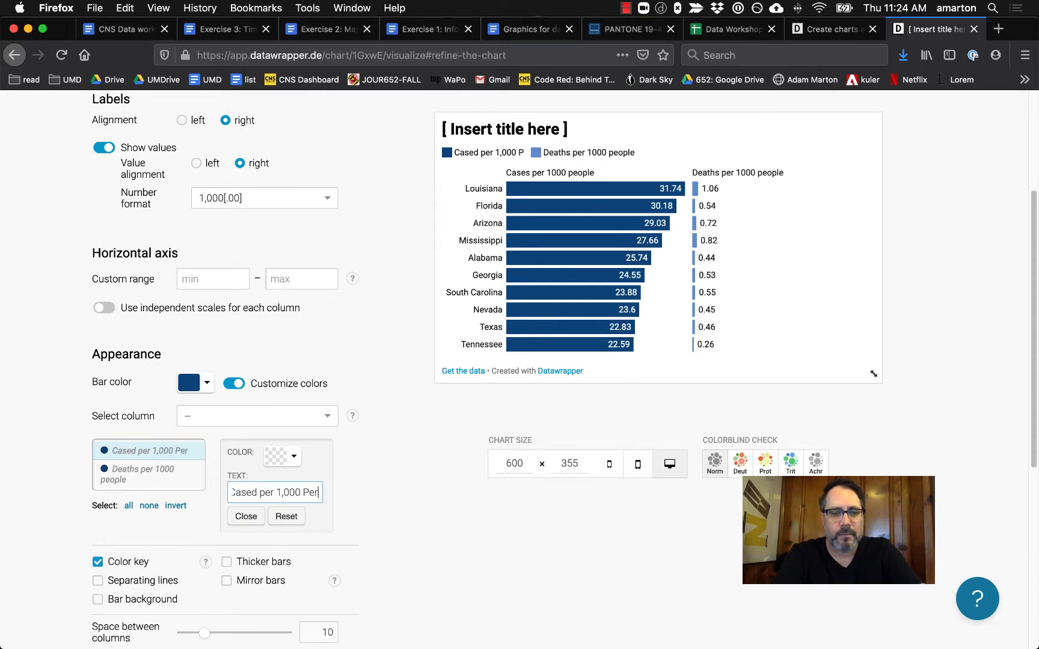
text(ple)
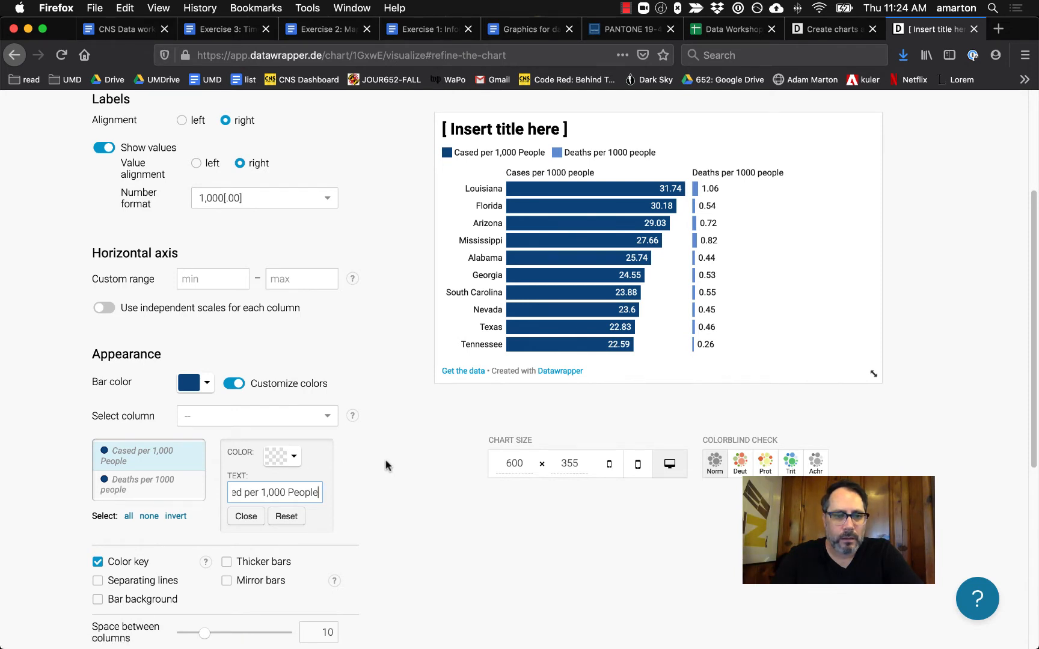
click(396, 477)
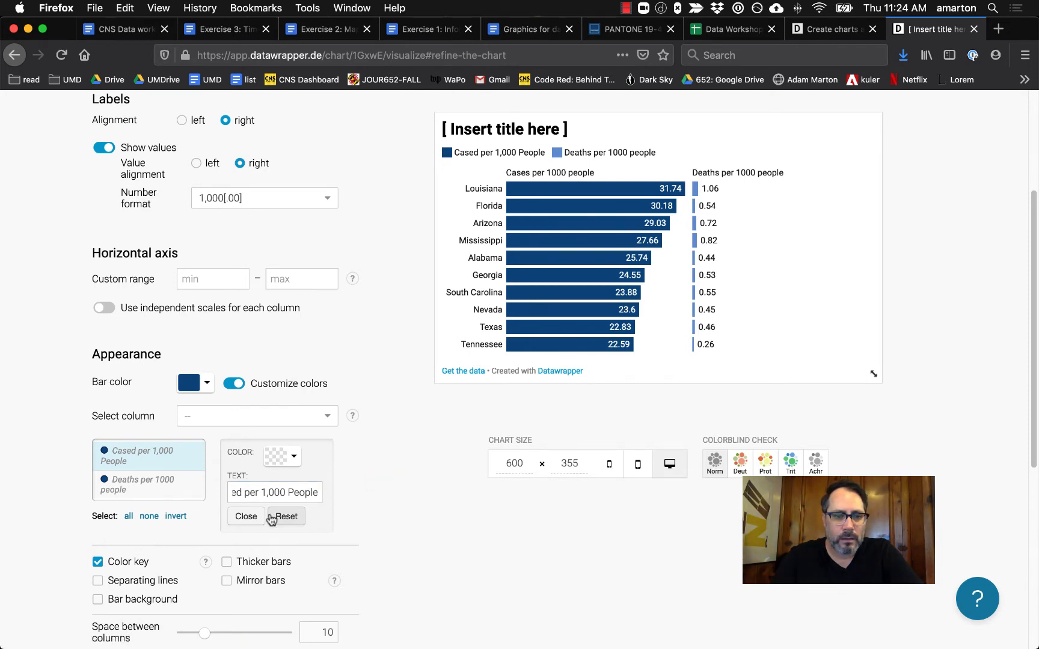
click(249, 518)
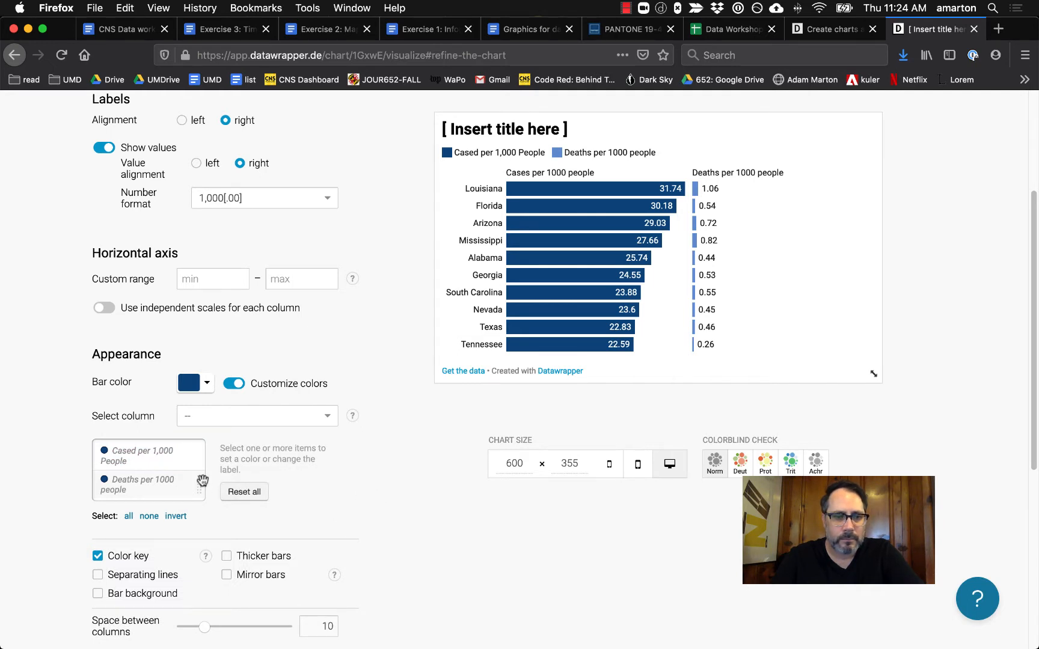
Correct the cases series' label text to "Cases per 1,000 People" and close its settings
click(181, 464)
click(259, 492)
key(BackSpace)
text(ses per 1,000 Pe)
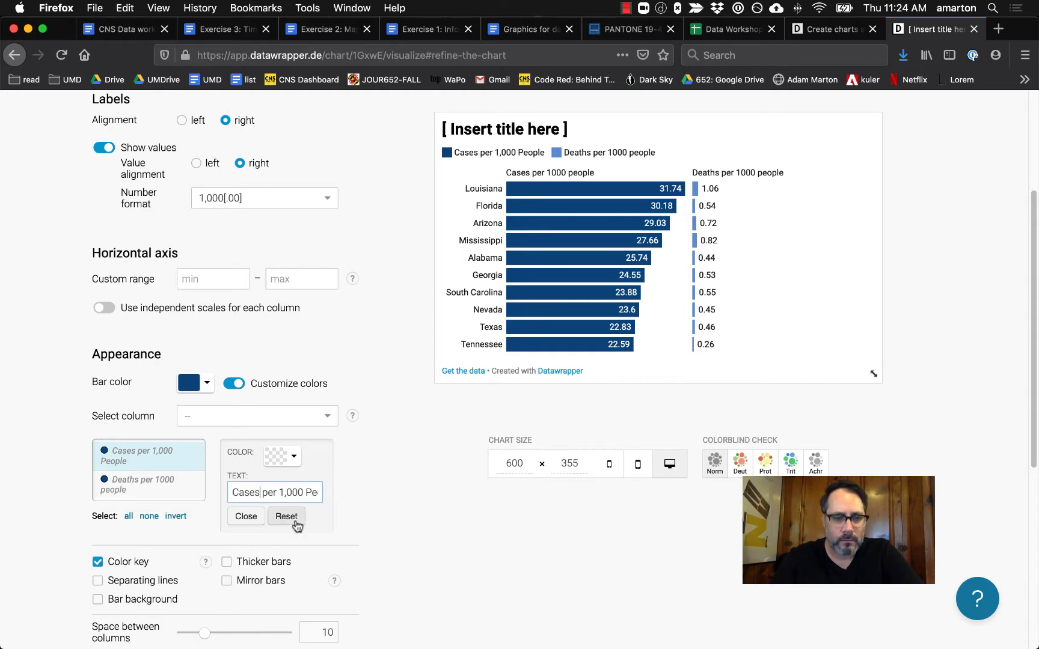
click(247, 516)
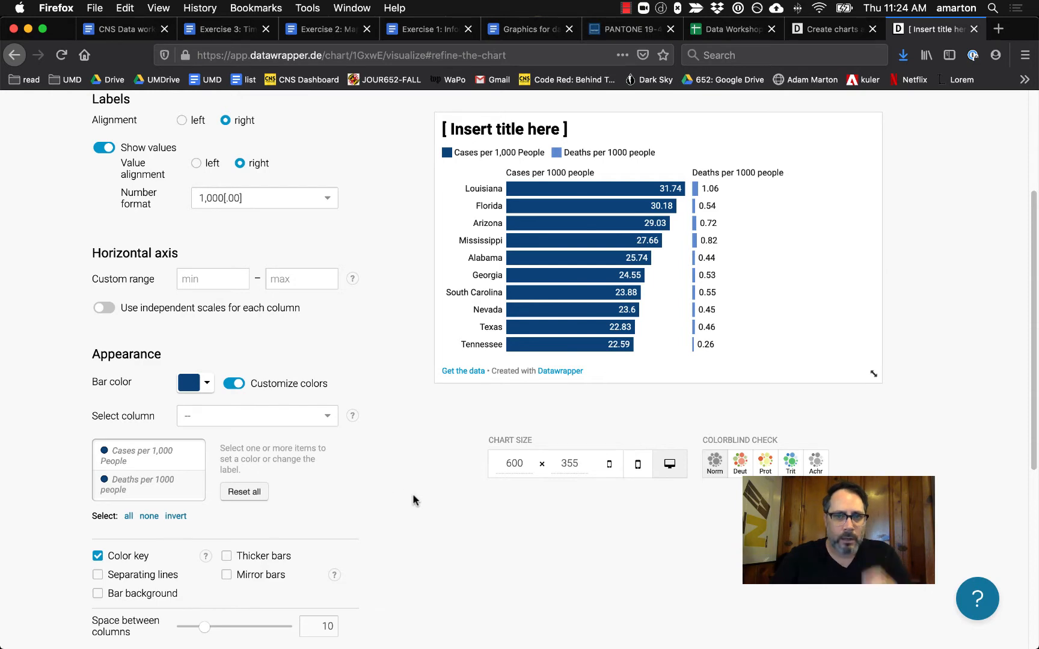
Turn on separating lines and bar backgrounds for the chart
scroll(381, 489, down, 1)
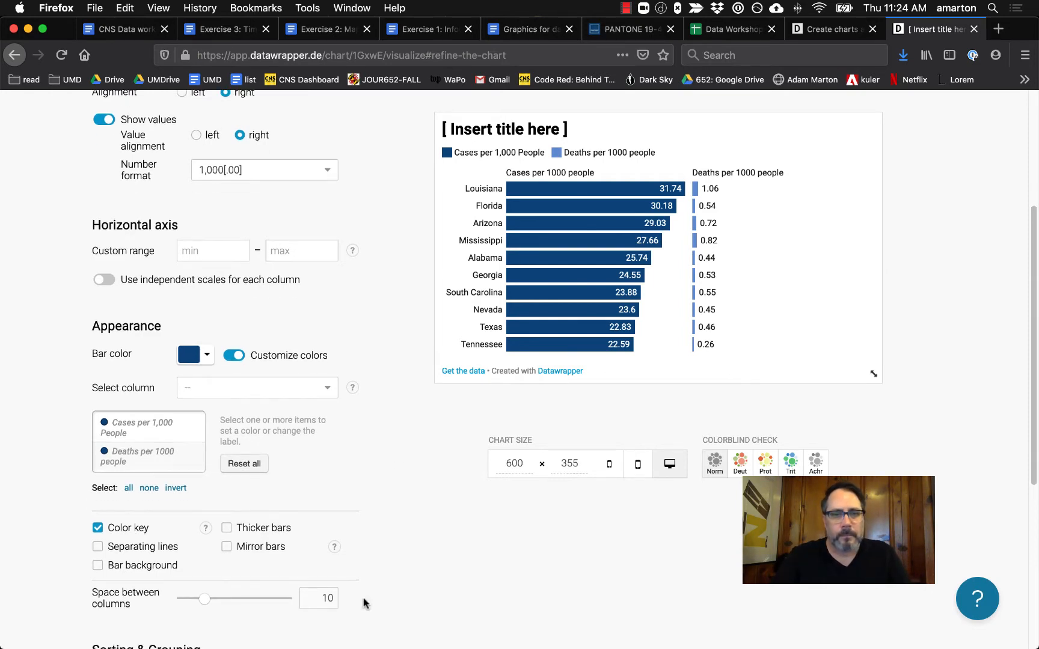
scroll(352, 574, down, 1)
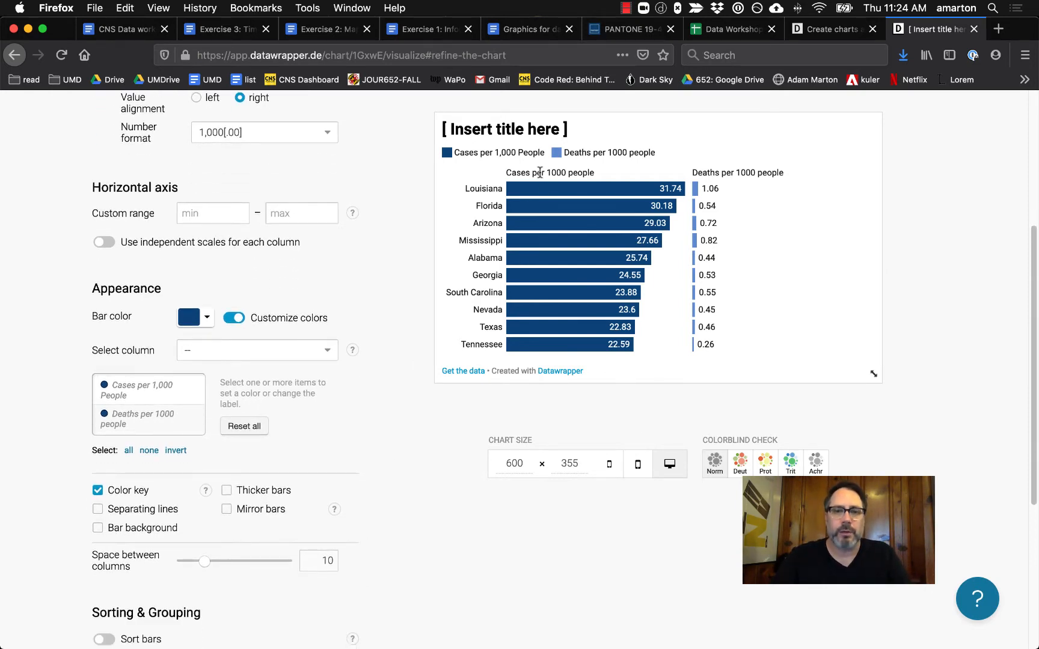
scroll(382, 472, down, 1)
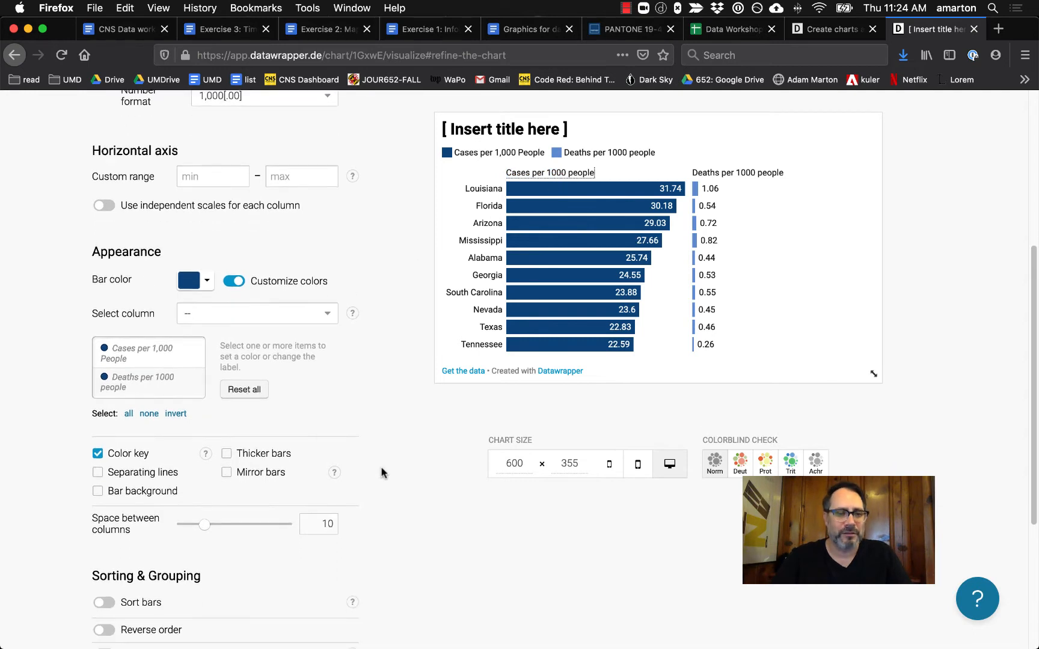
scroll(381, 473, down, 2)
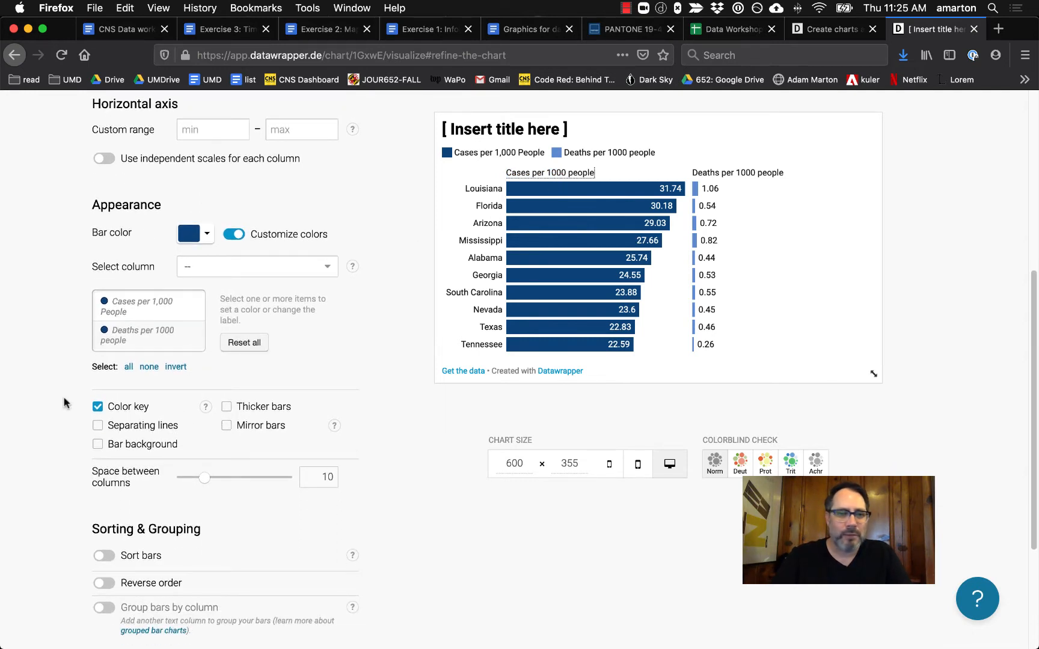
click(98, 409)
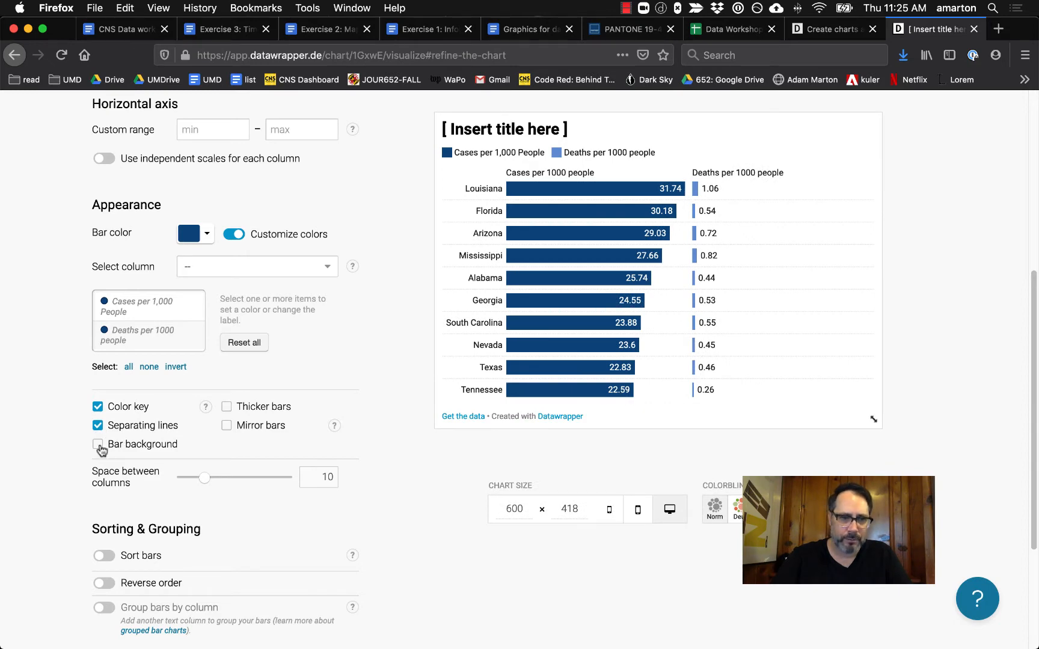
click(97, 446)
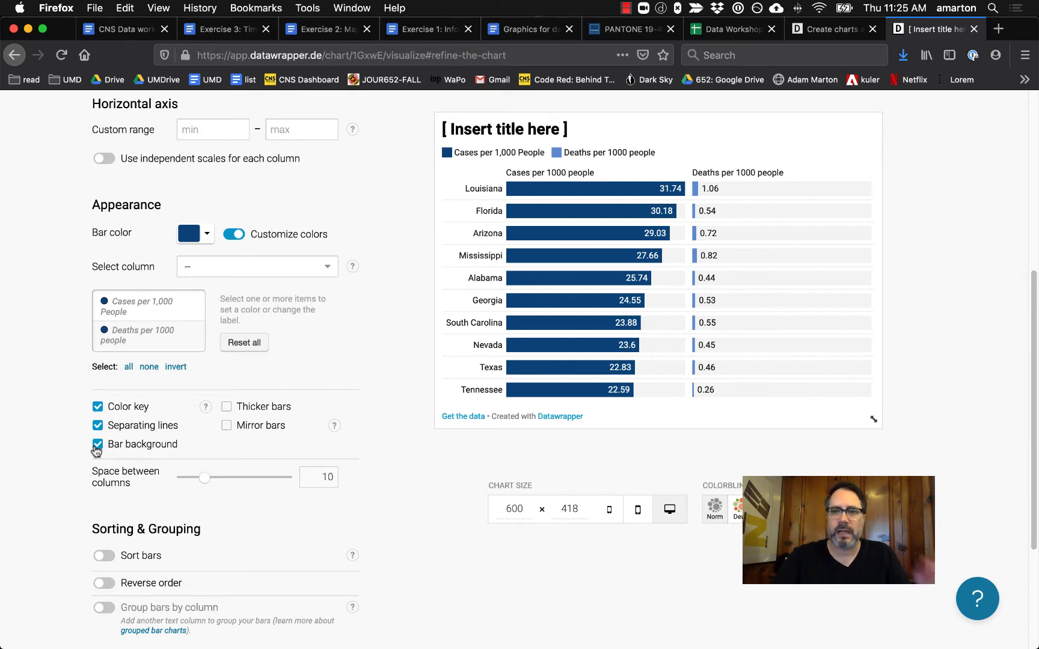
Try the thicker bars and mirror bars options, turning each one back off
click(226, 409)
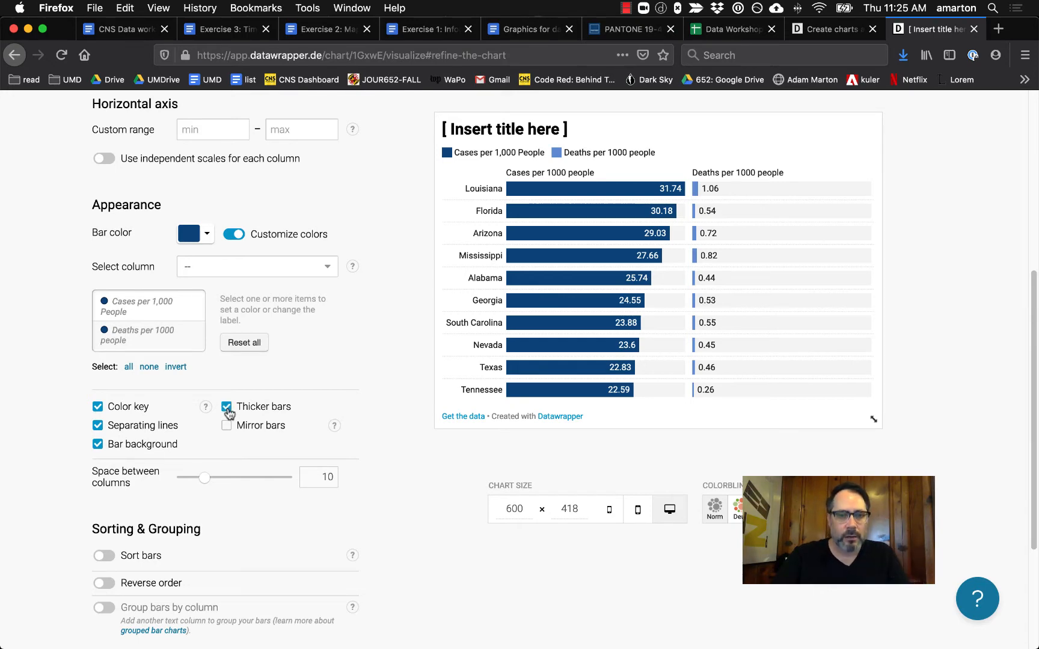
click(227, 408)
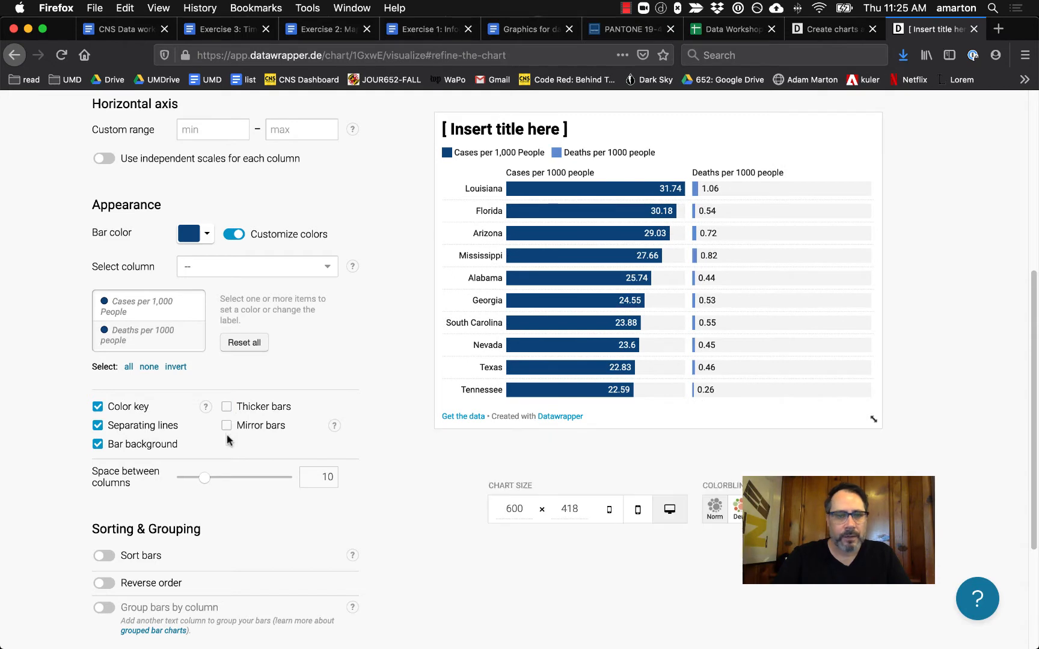
click(227, 425)
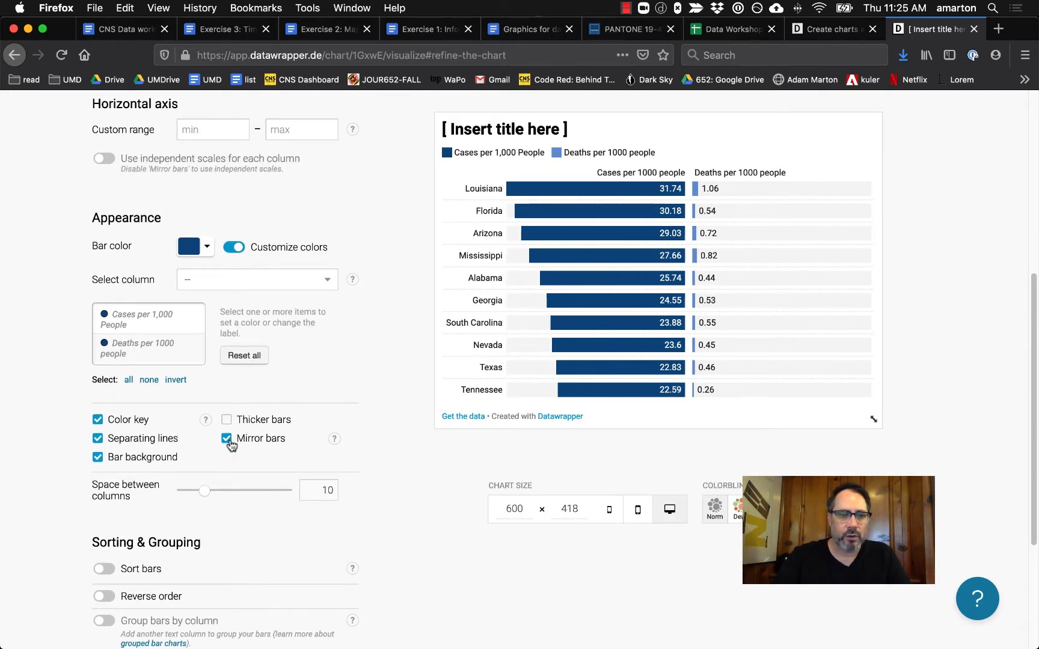
click(227, 437)
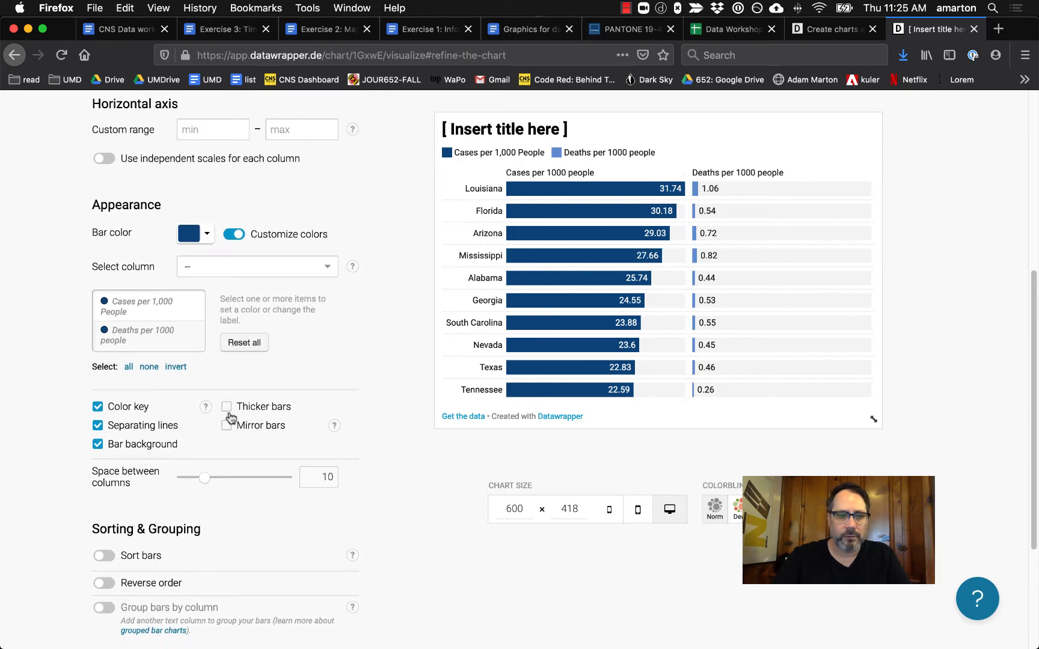
Turn on thicker bars and set the space between columns to 30
click(227, 408)
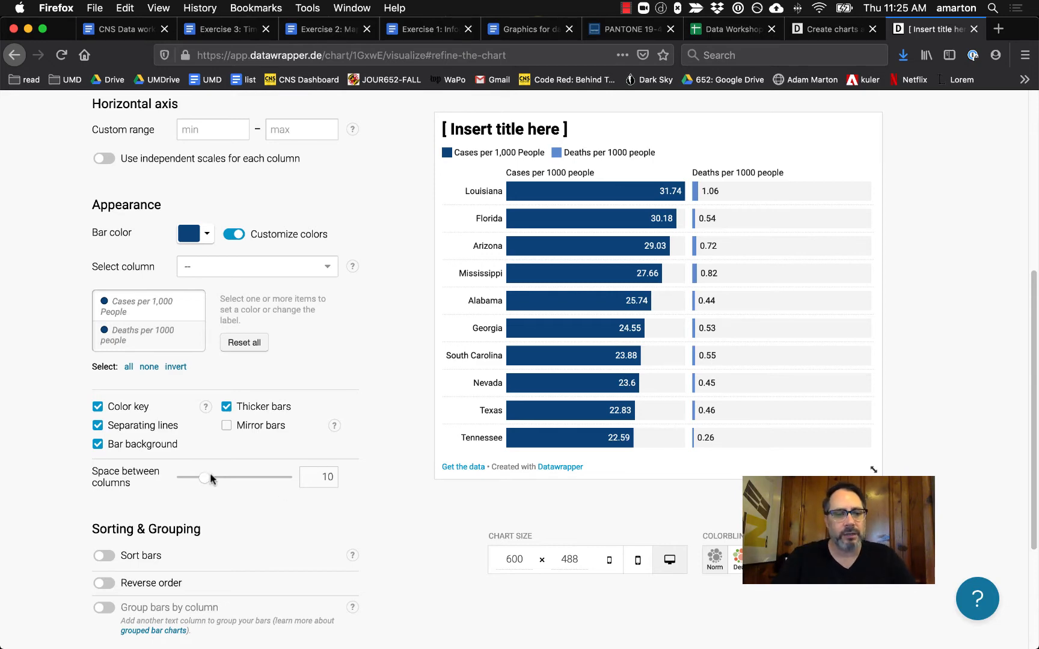
drag(209, 478, 245, 479)
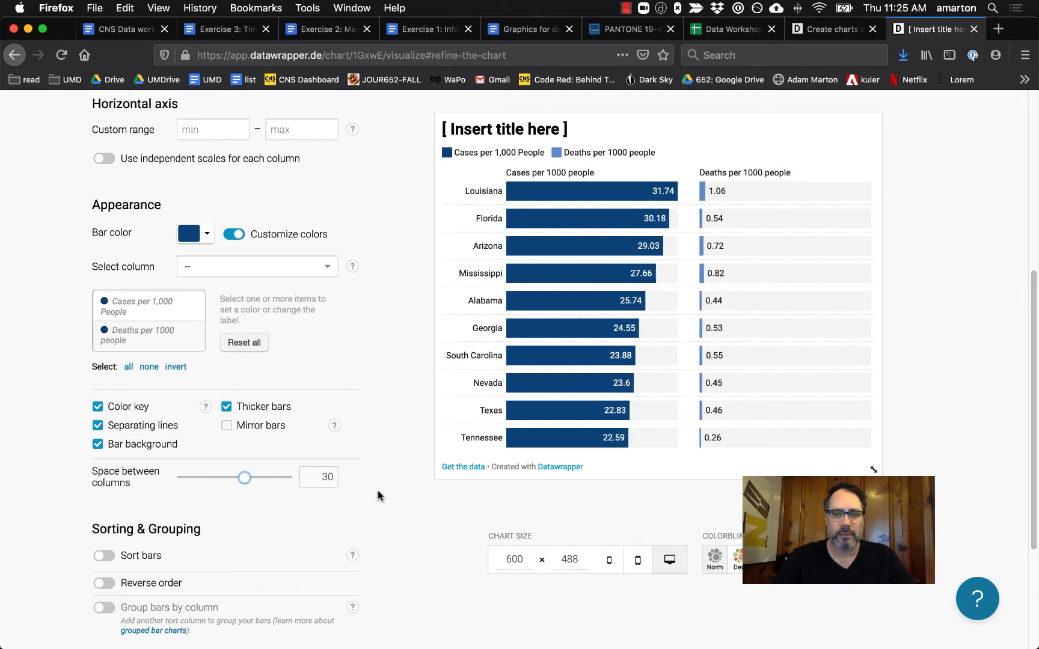
Review the remaining sorting and grouping options and open the chart's annotation settings
scroll(394, 488, down, 3)
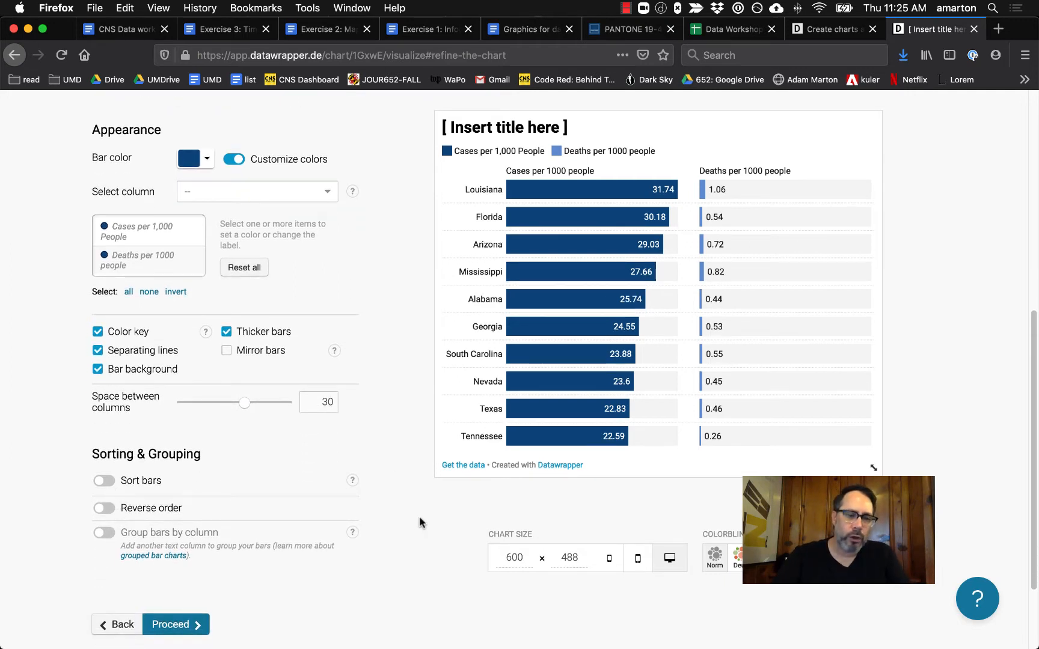
scroll(419, 521, down, 1)
scroll(354, 515, up, 2)
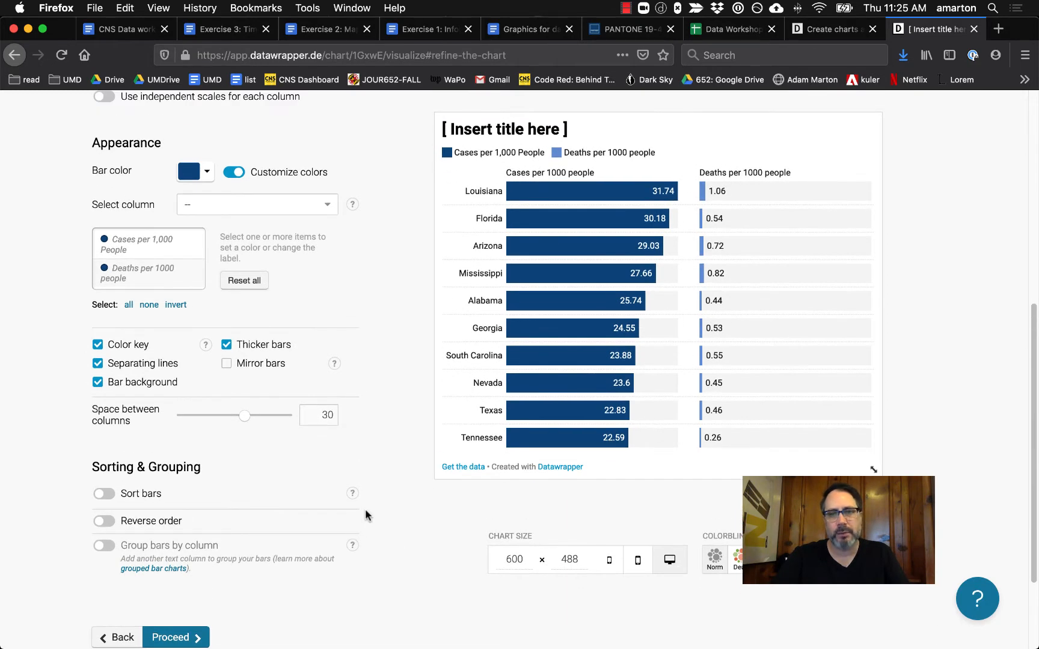
scroll(385, 503, up, 4)
scroll(385, 503, up, 10)
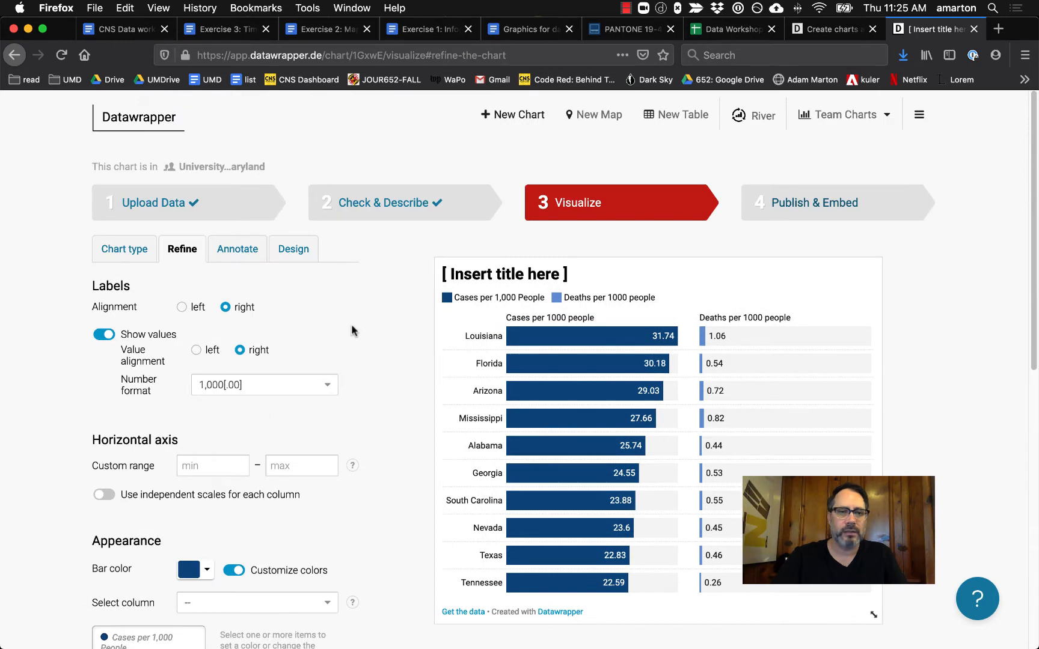
click(229, 251)
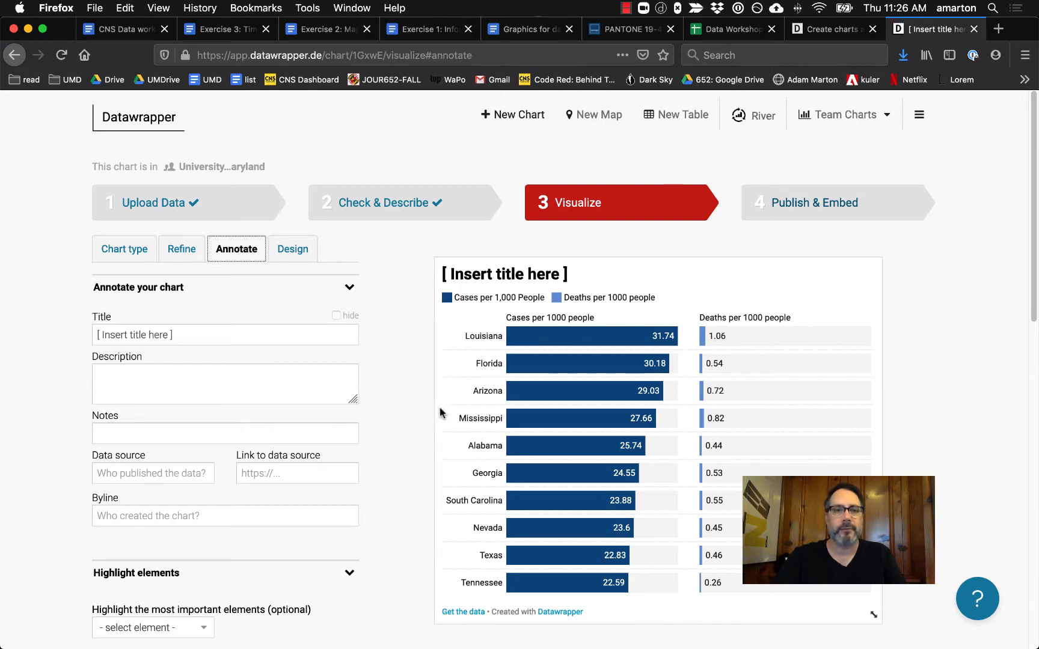
Copy "U.S. States with the most COVID-19 cases by population" from the "Graphics for data workshop" document and paste it as the Datawrapper chart's title
click(544, 30)
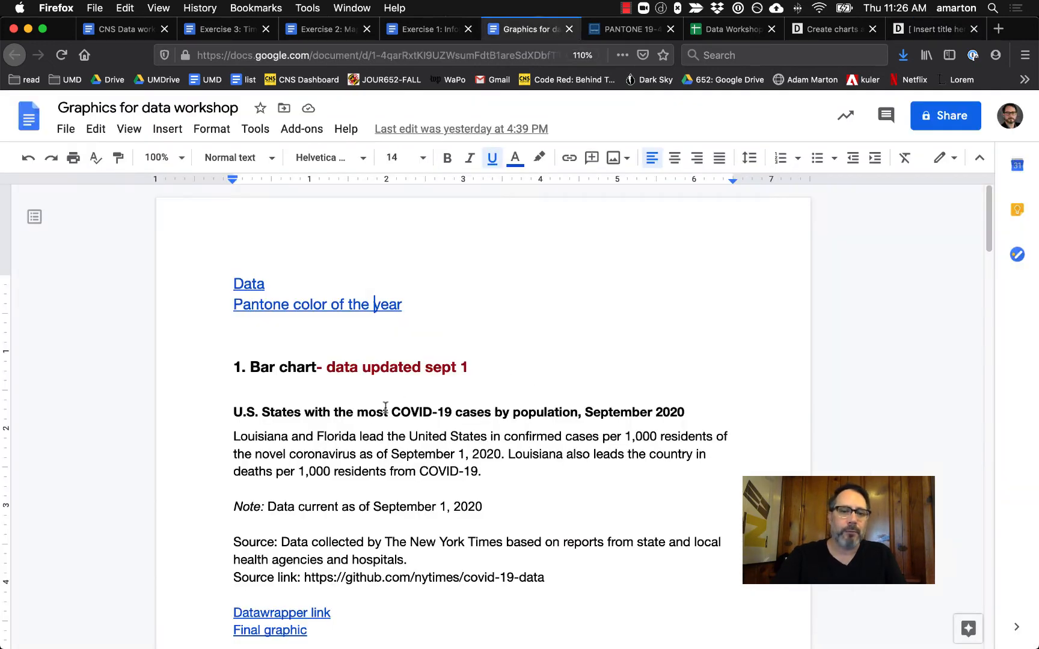
scroll(385, 408, down, 1)
drag(232, 395, 574, 391)
key(super+c)
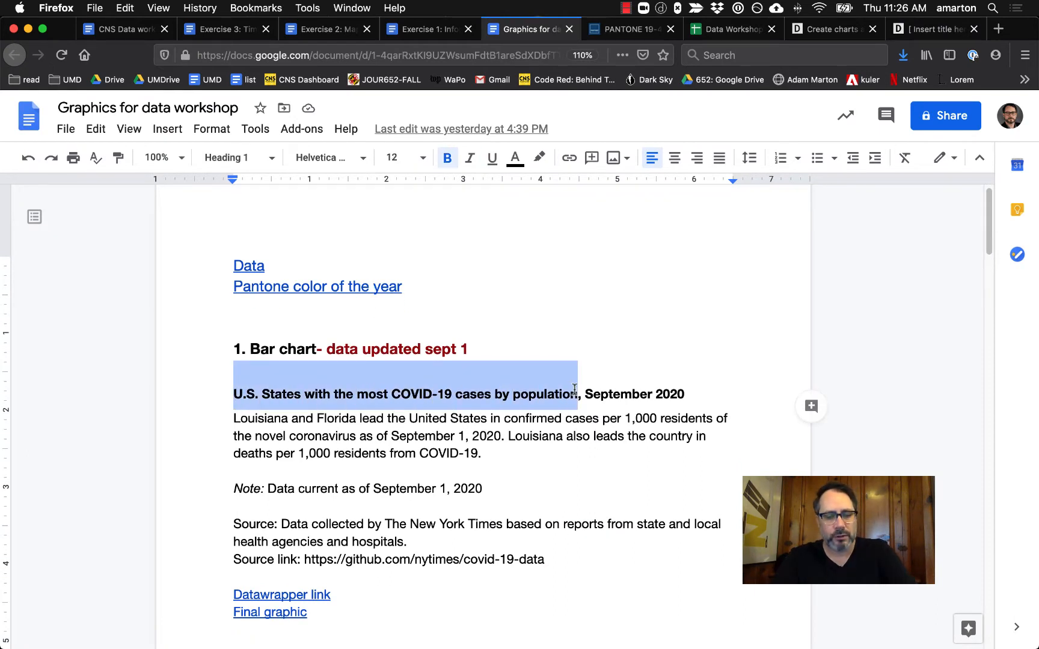
click(823, 33)
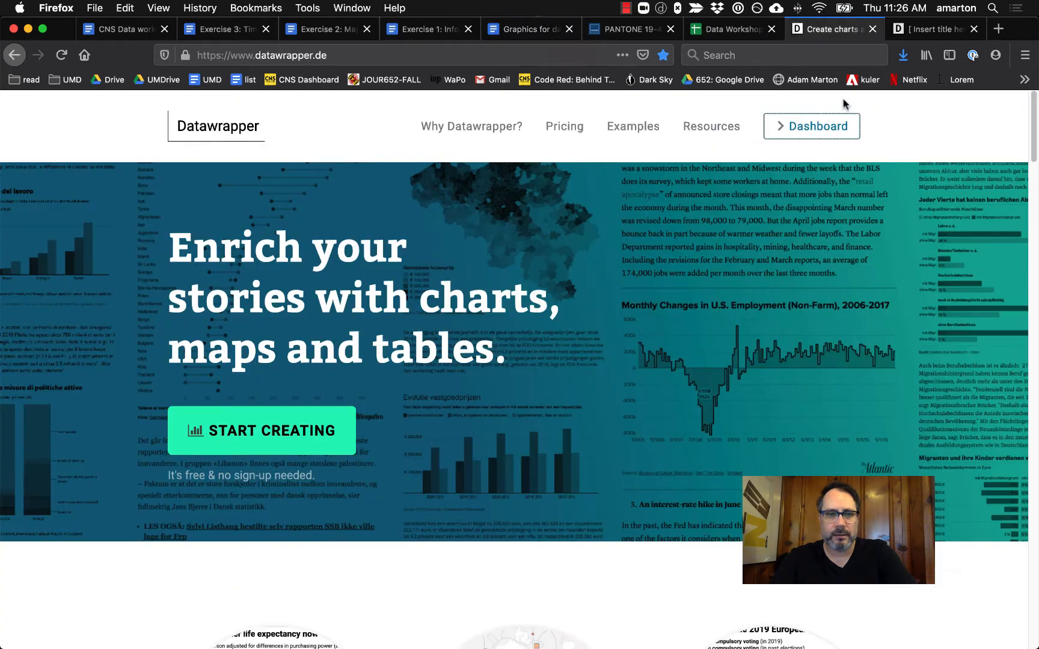
click(935, 28)
triple_click(251, 327)
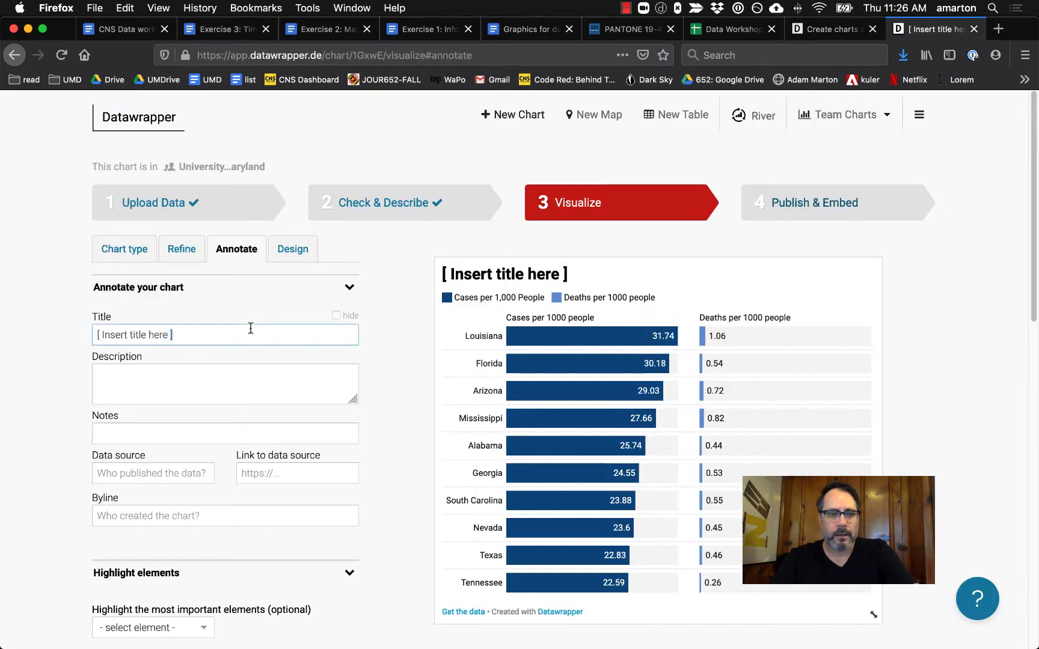
key(super+v)
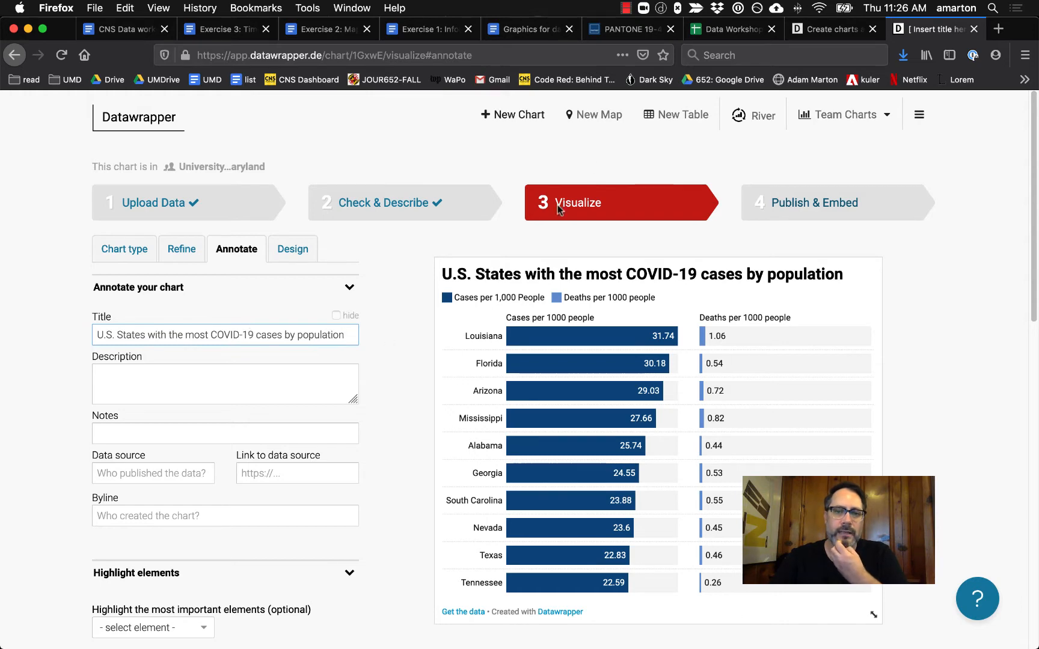
Copy the paragraph about Louisiana and Florida from the workshop document into the Datawrapper chart's description and add a line break after it
click(522, 30)
click(369, 435)
drag(233, 420, 498, 446)
key(super+c)
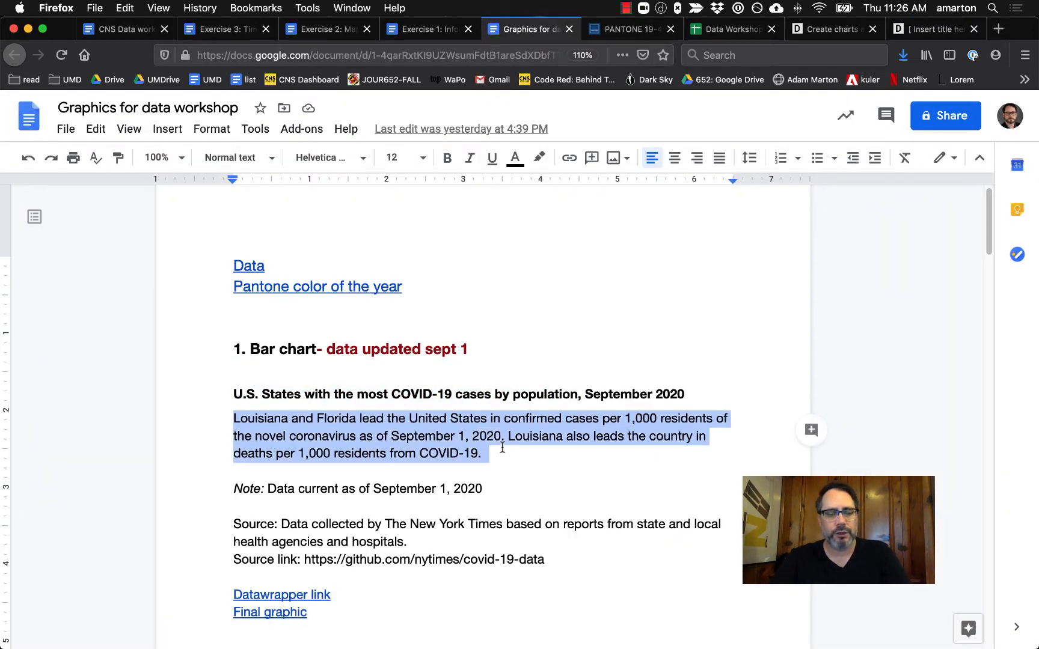
click(932, 33)
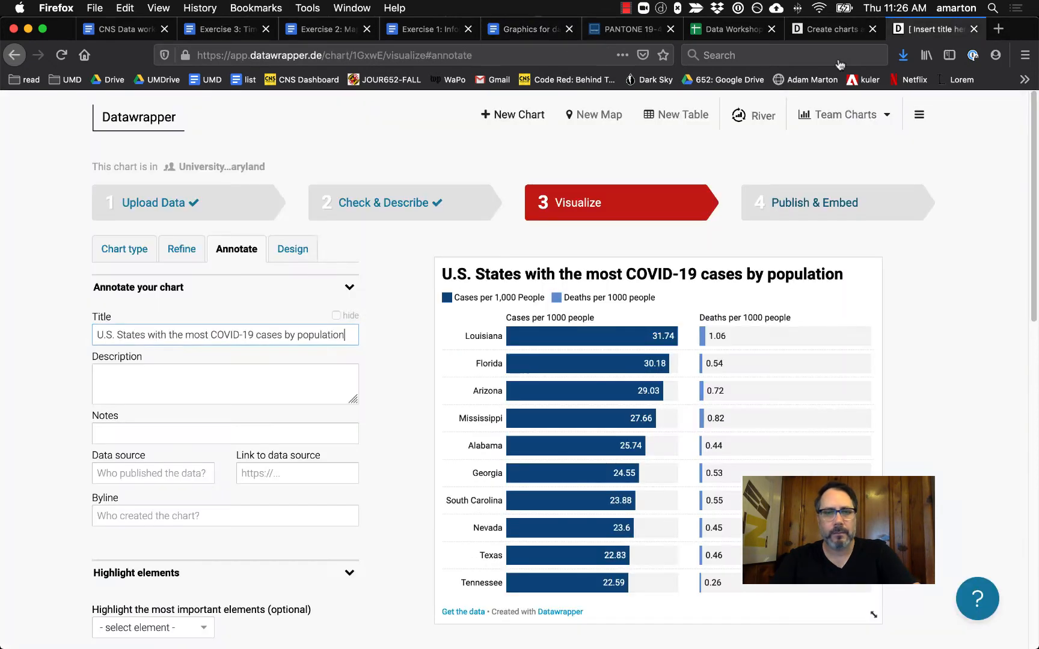
click(265, 385)
key(super+v)
key(Return)
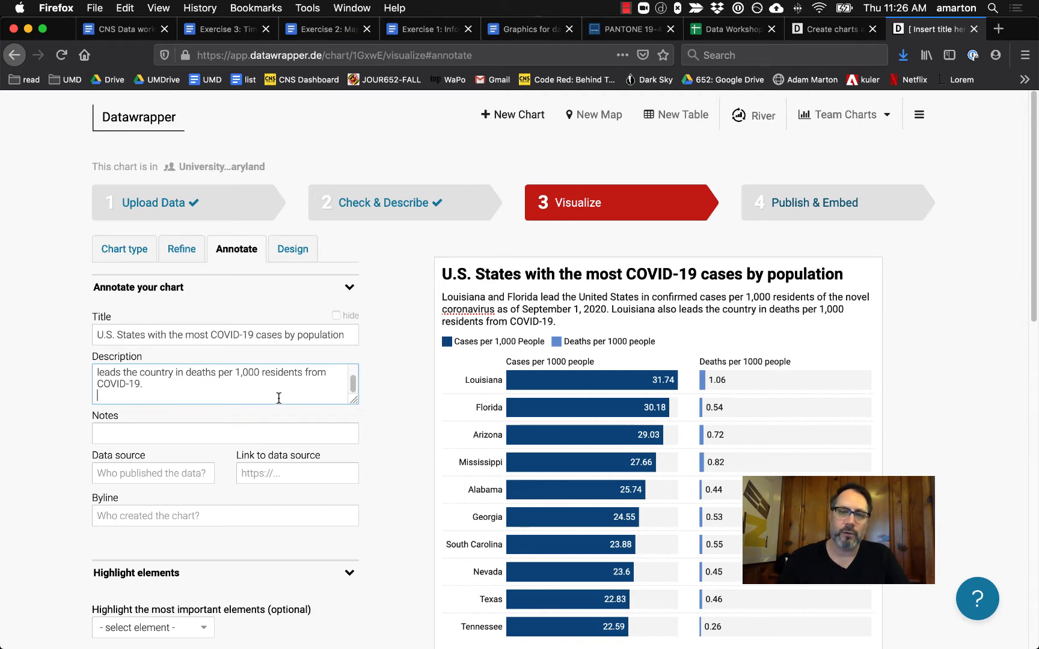
Copy "Data current as of September 1, 2020" from the "Graphics for data workshop" document and paste it into the Datawrapper chart's notes
scroll(839, 349, down, 1)
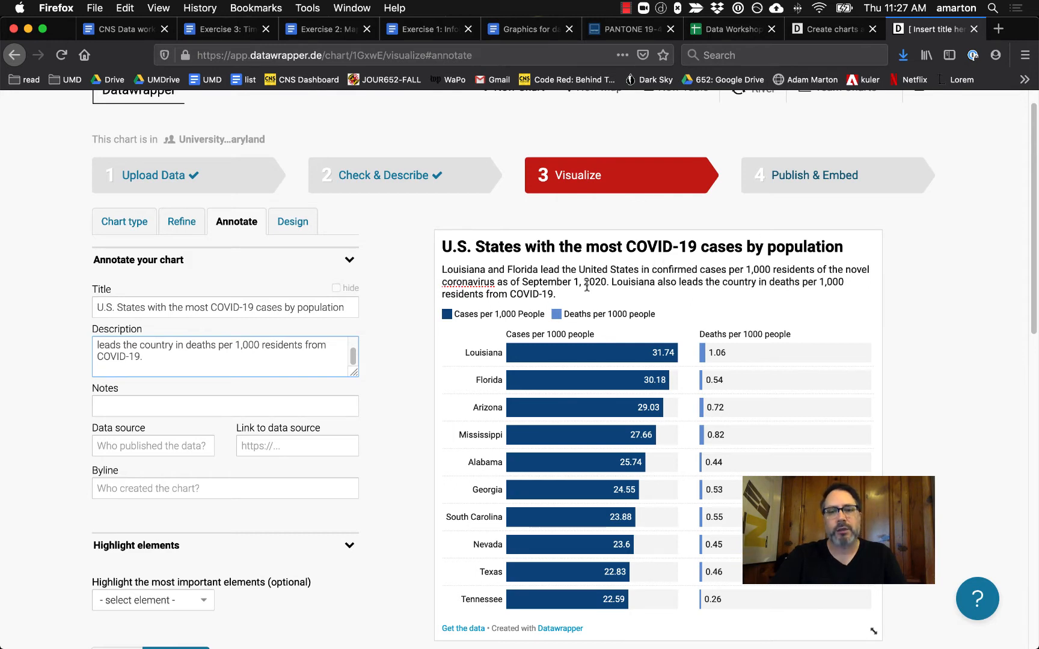
scroll(917, 315, down, 1)
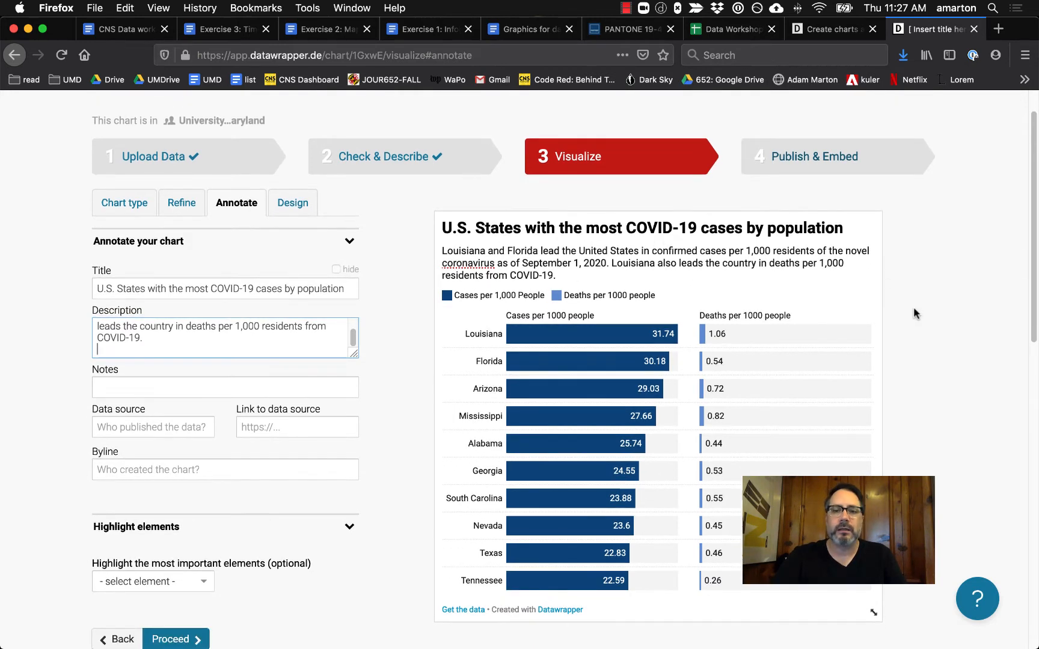
click(528, 29)
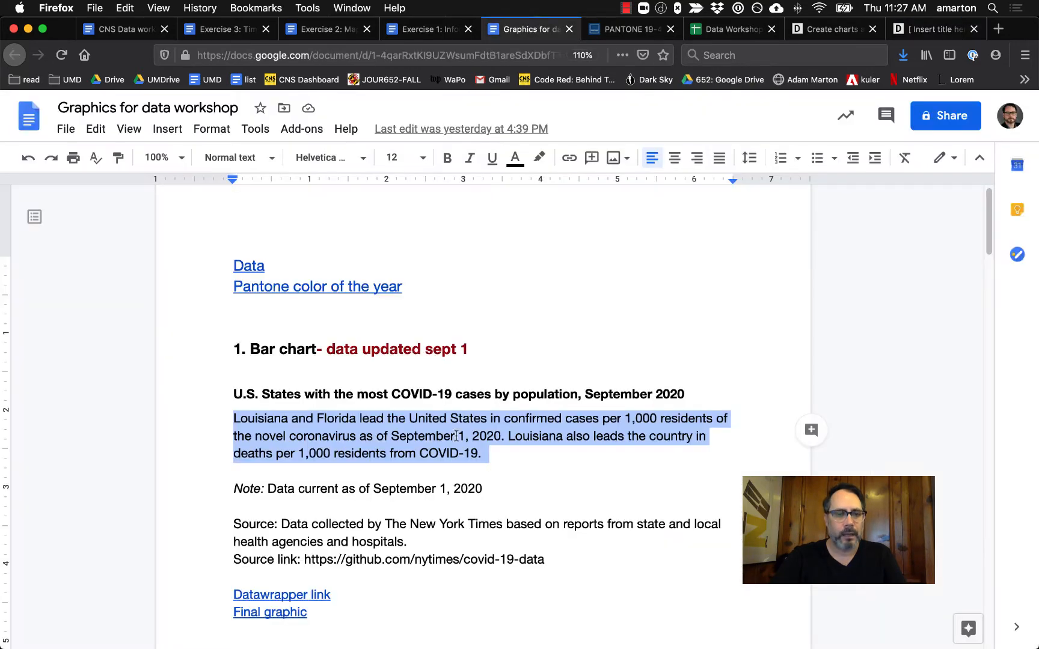
click(269, 488)
drag(268, 489, 481, 489)
key(super+c)
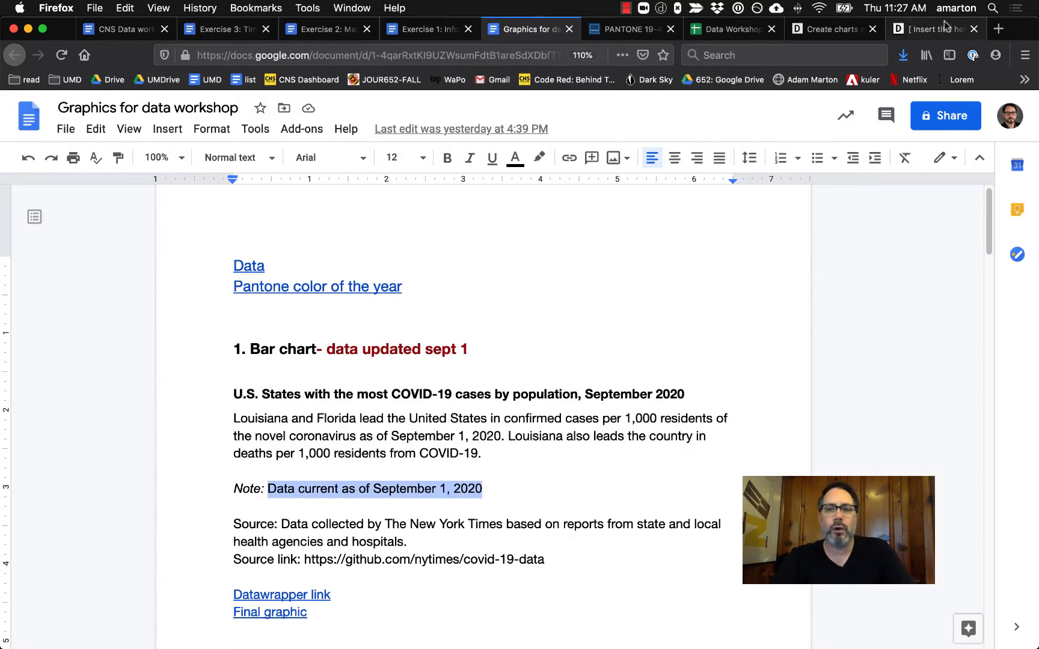
click(933, 29)
click(186, 387)
key(super+v)
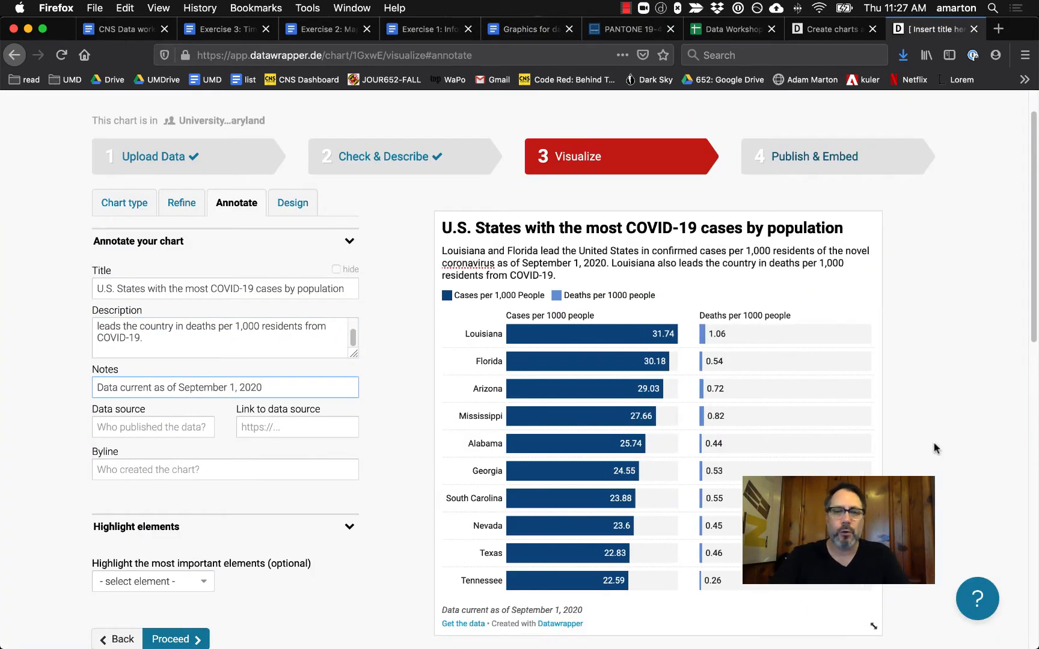
Copy the source text about data collected by The New York Times from the workshop document into the Datawrapper chart's data source
scroll(925, 421, down, 1)
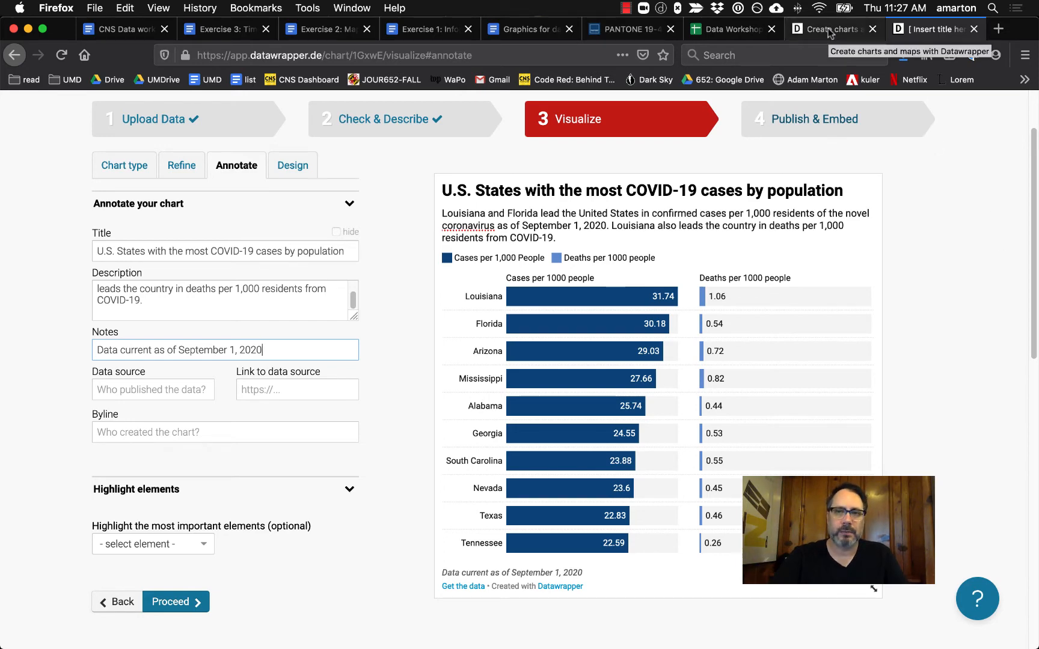
click(530, 28)
click(313, 541)
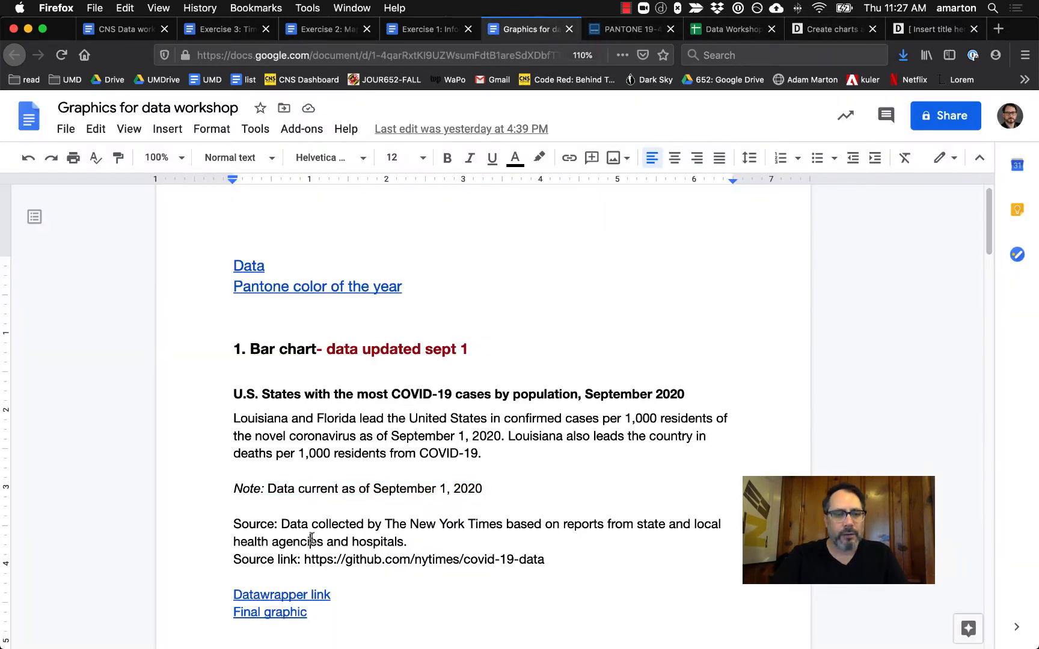
drag(281, 524, 431, 536)
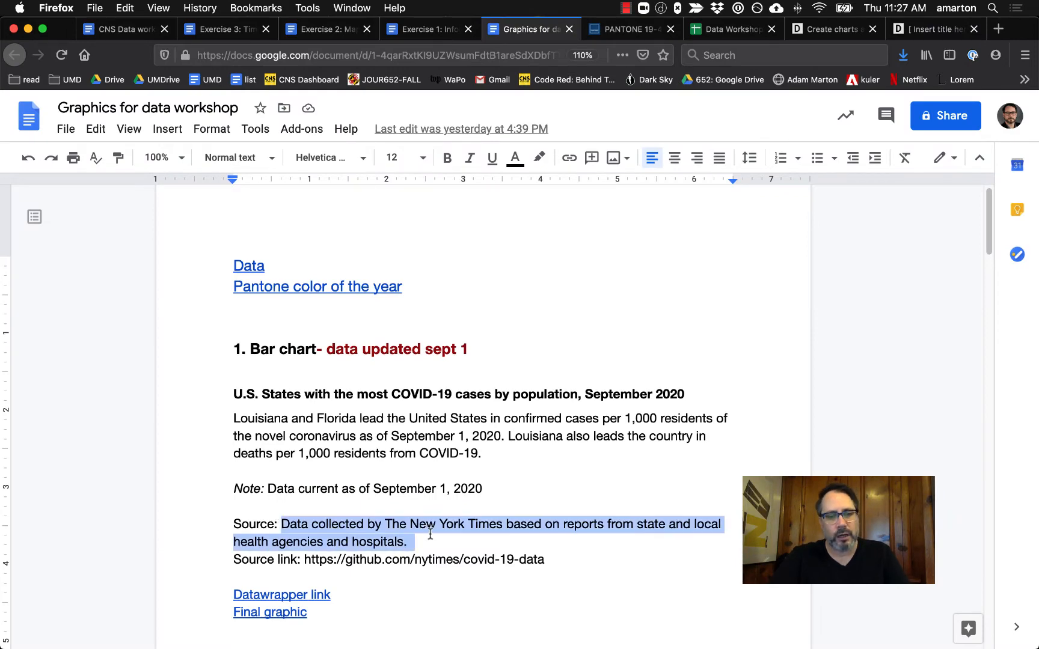
click(920, 30)
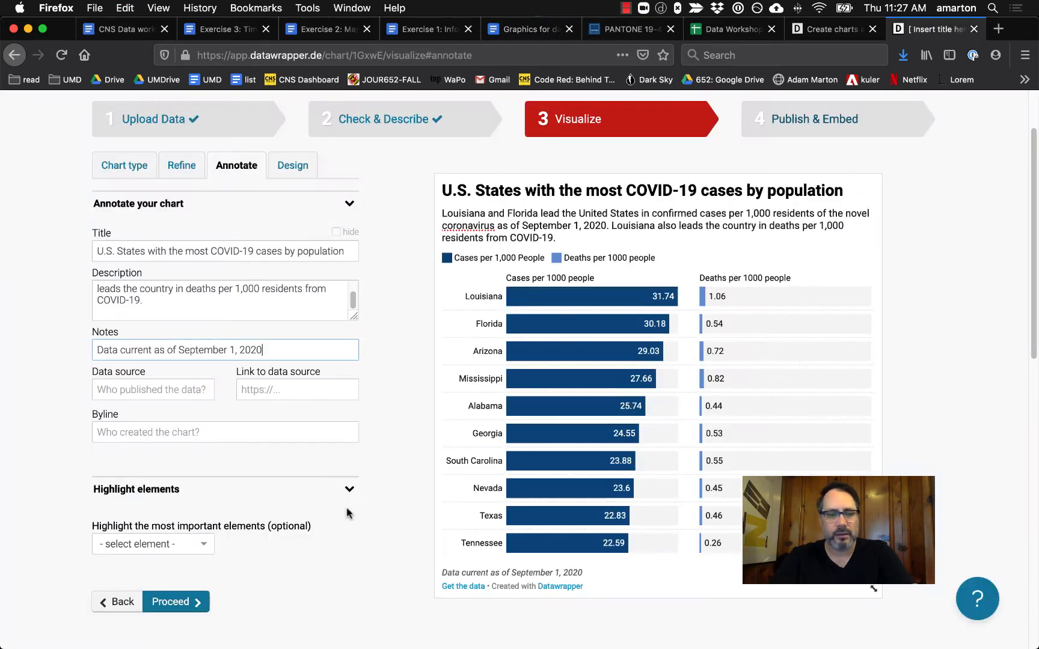
click(178, 390)
text(Data collected by The New York Times based on reports from state and local health agencies and hospitals.)
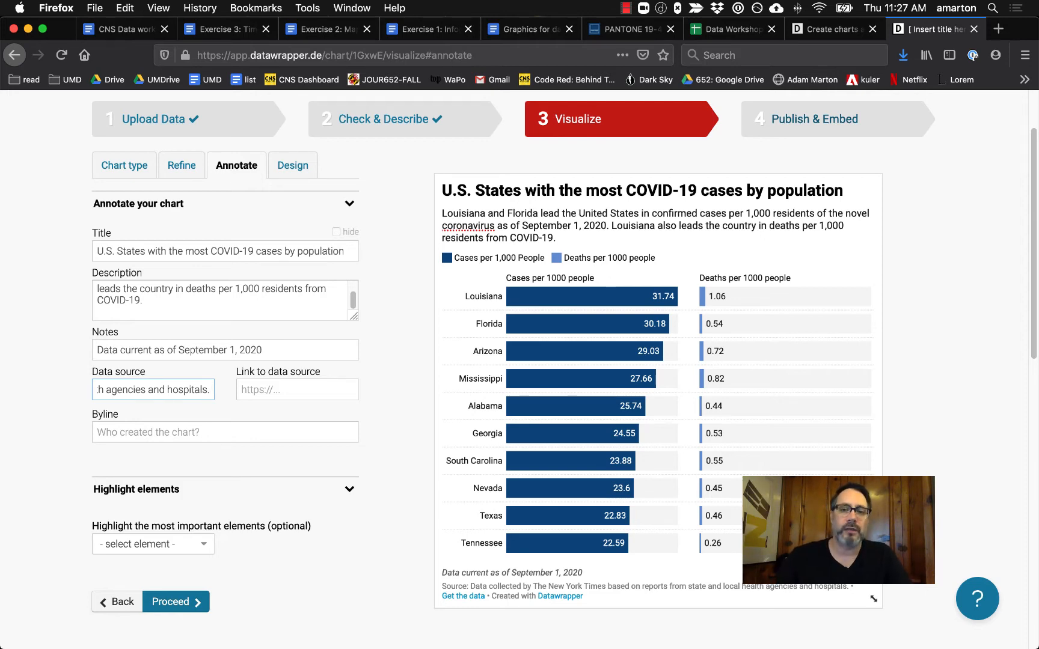
click(524, 29)
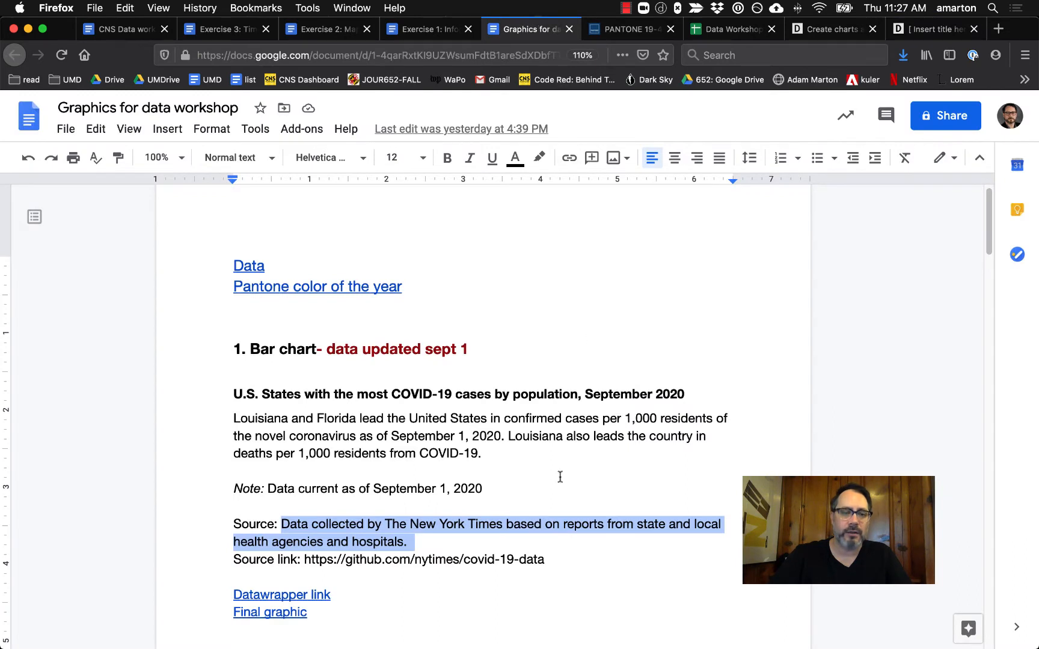
drag(304, 560, 544, 553)
key(super+c)
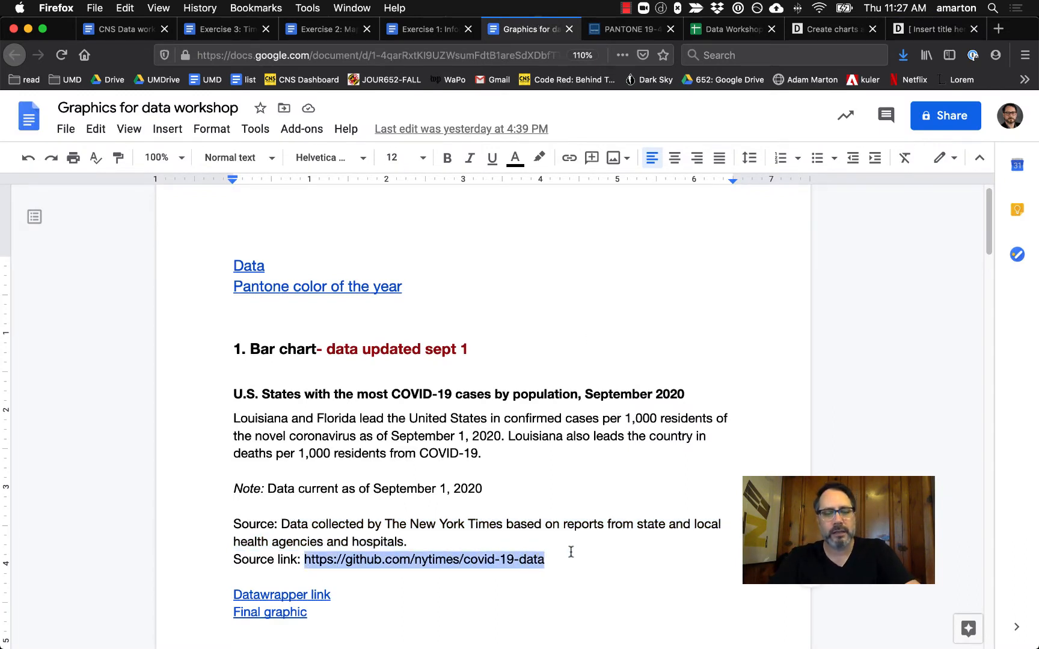
click(914, 34)
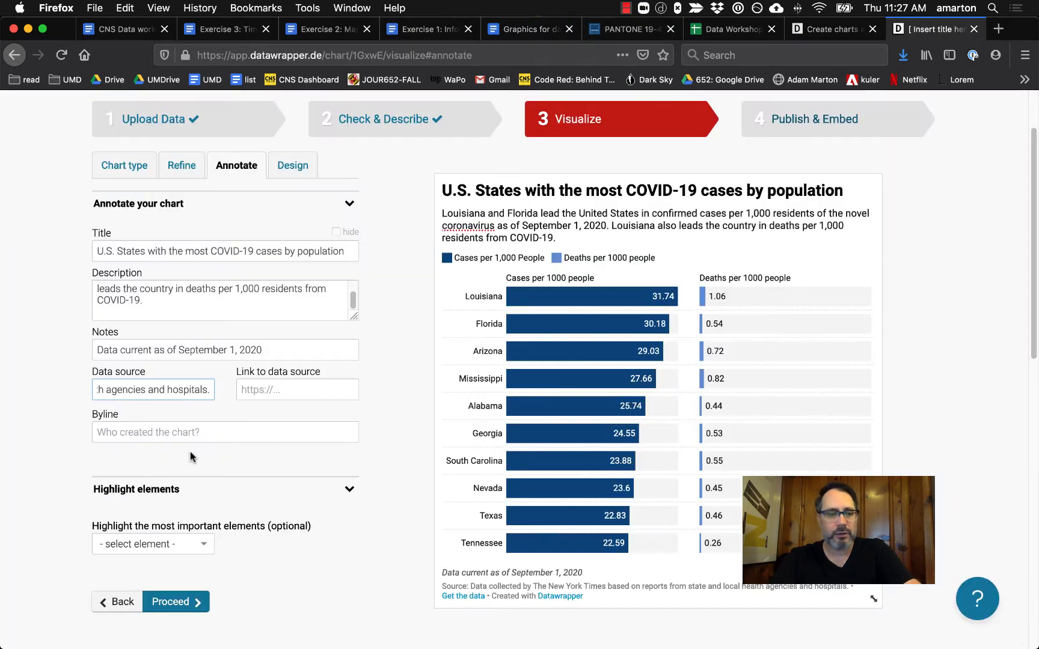
click(270, 390)
key(super+v)
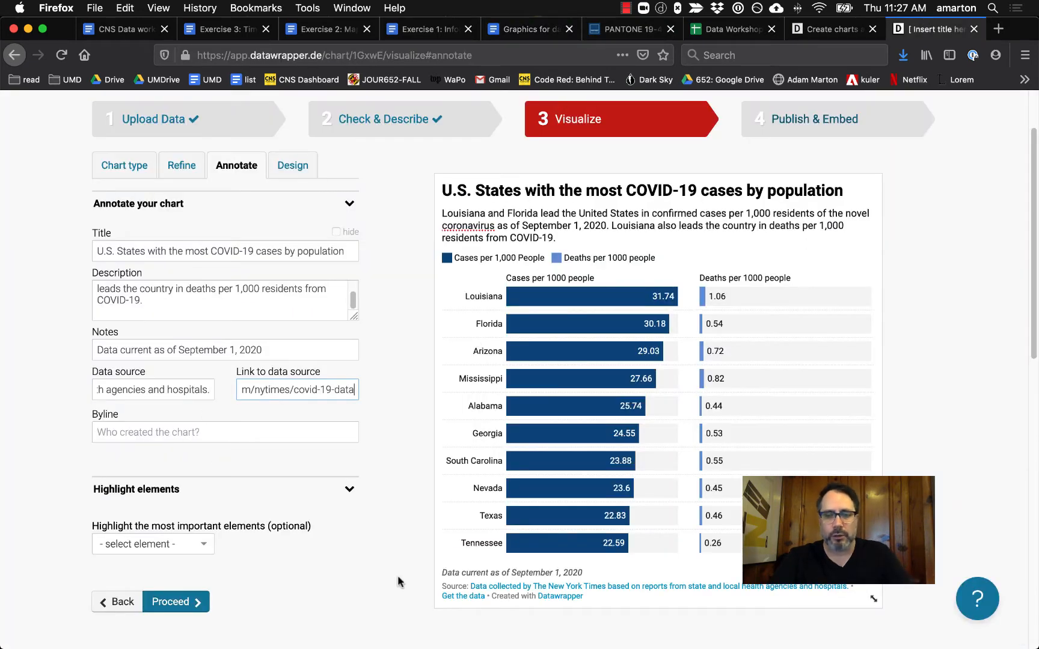
Enter the chart creator's full name as the byline
click(142, 432)
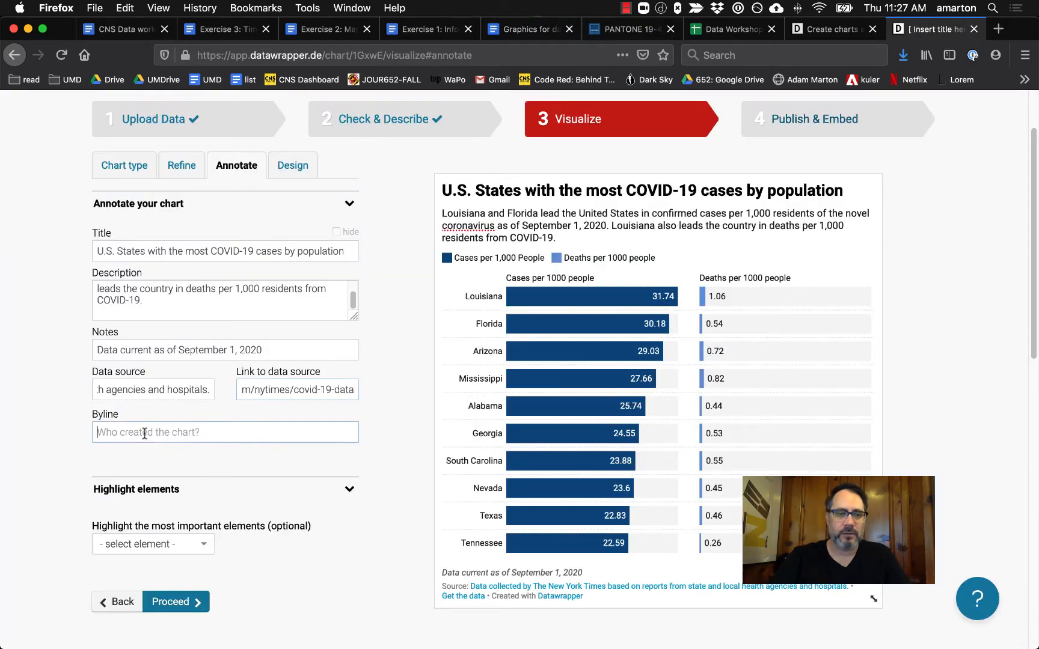
text(Adam M)
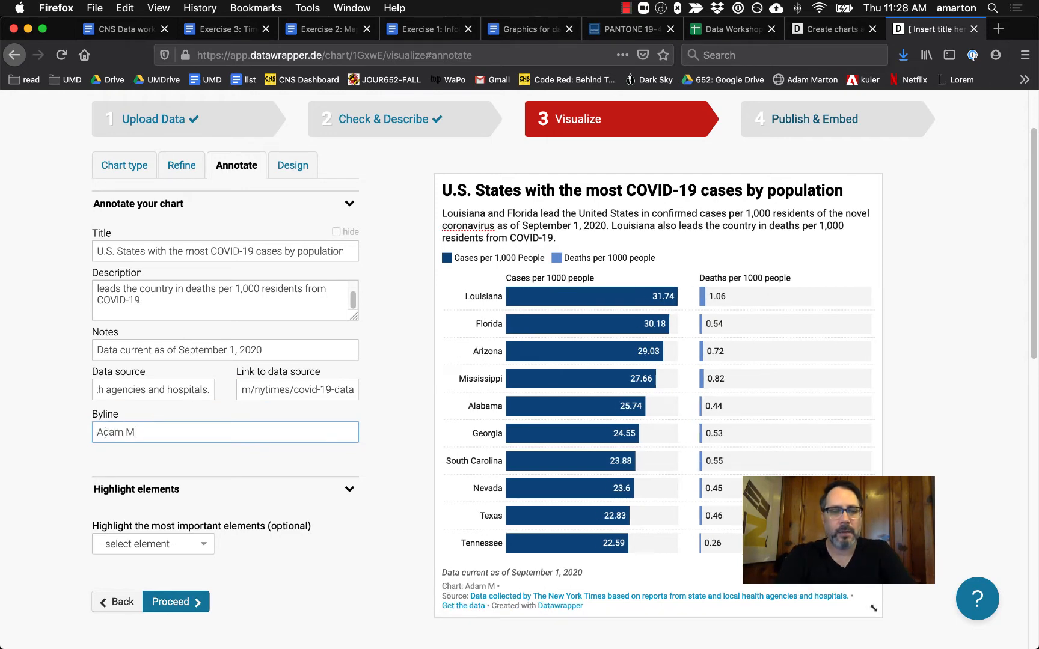
text(arton)
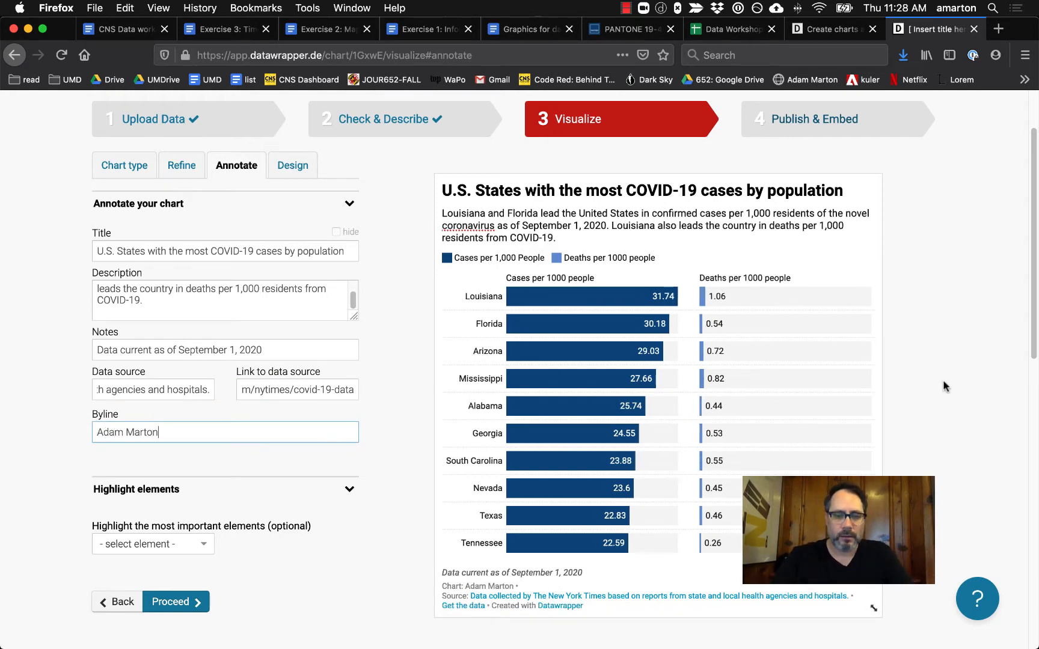
click(945, 409)
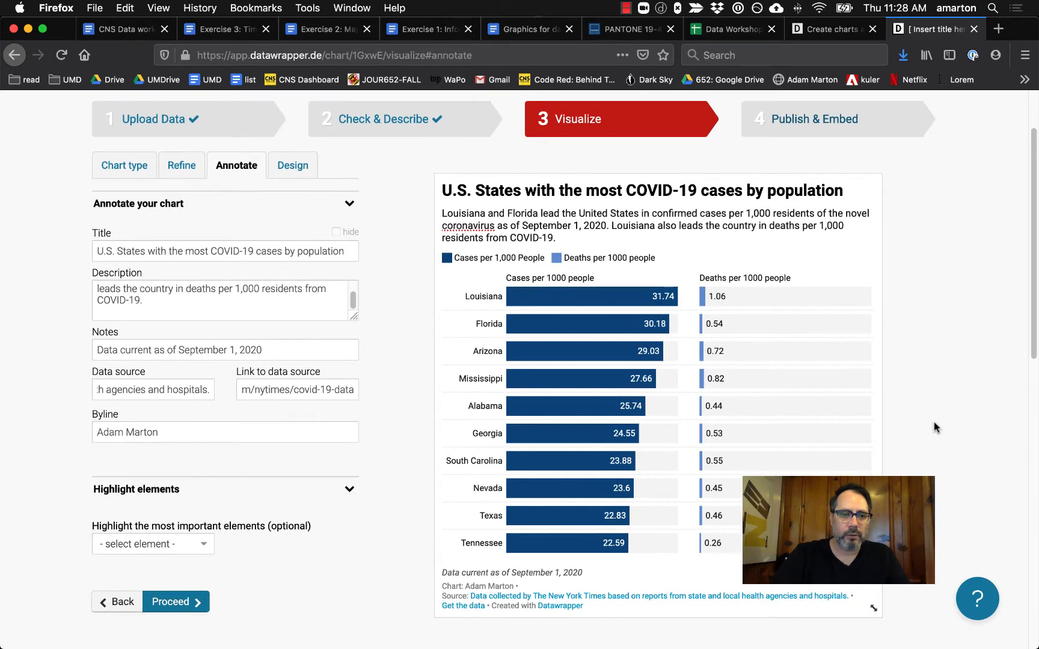
Review the states available for highlighting without choosing one, and open the chart's design settings
click(208, 544)
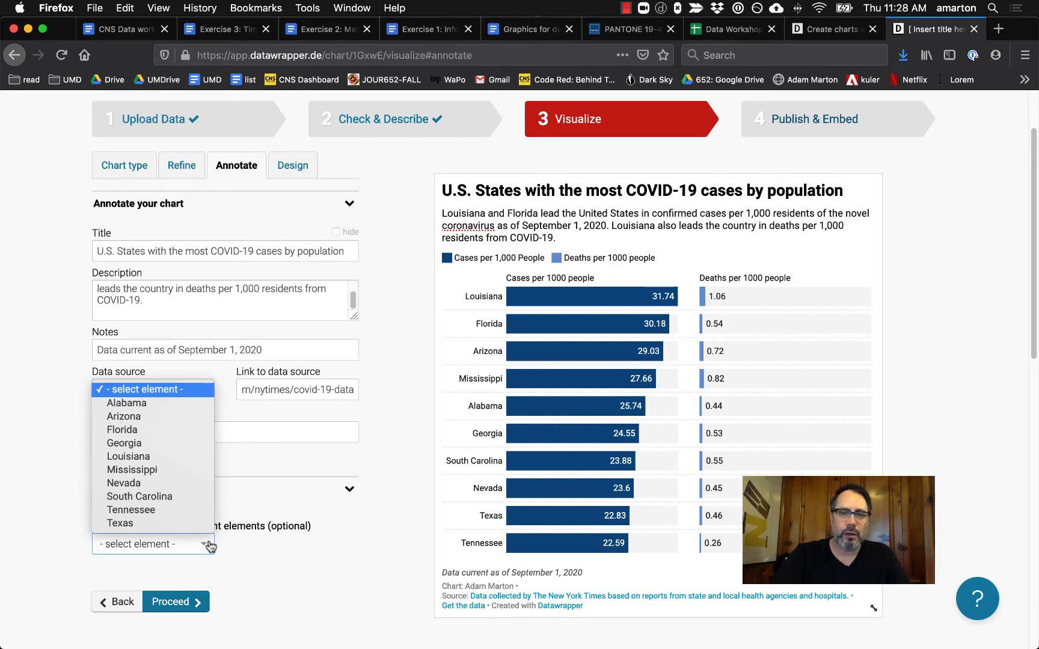
click(305, 562)
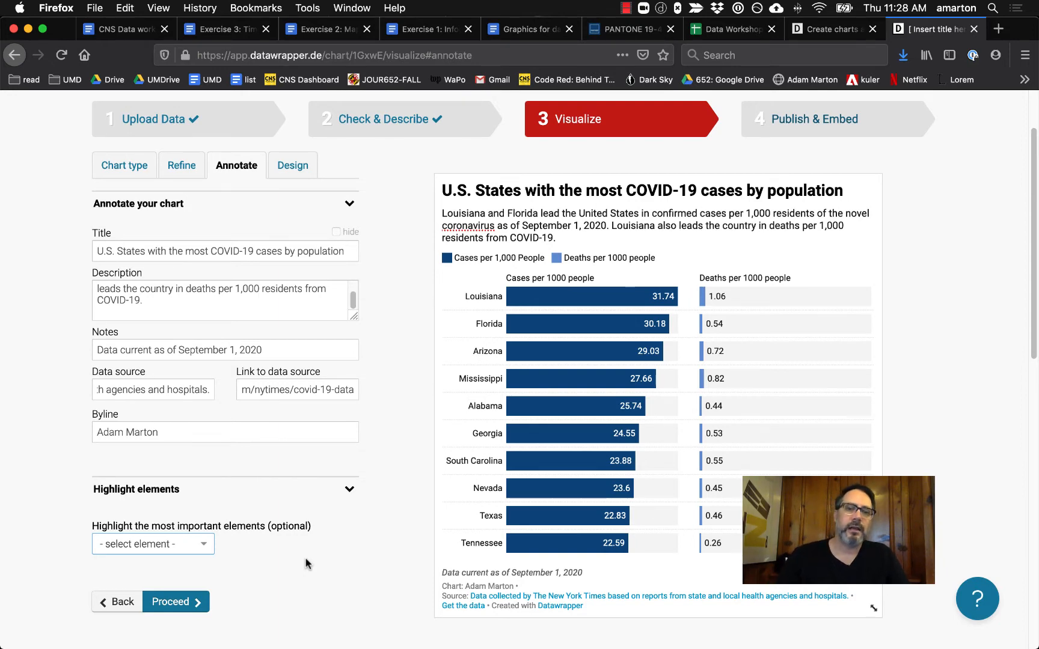
scroll(305, 563, up, 1)
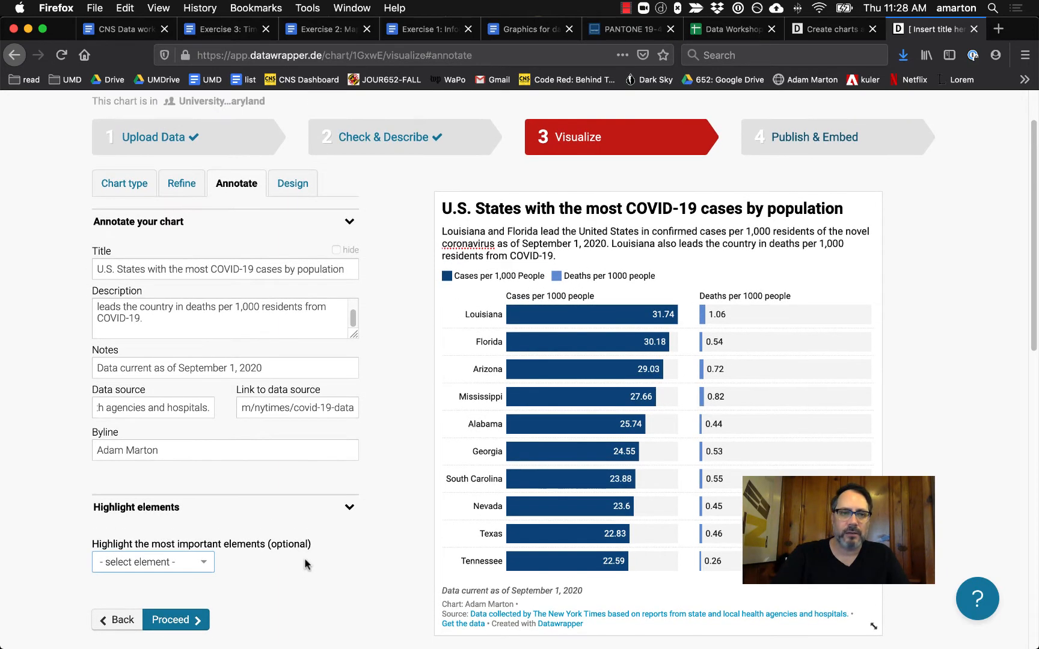
click(309, 180)
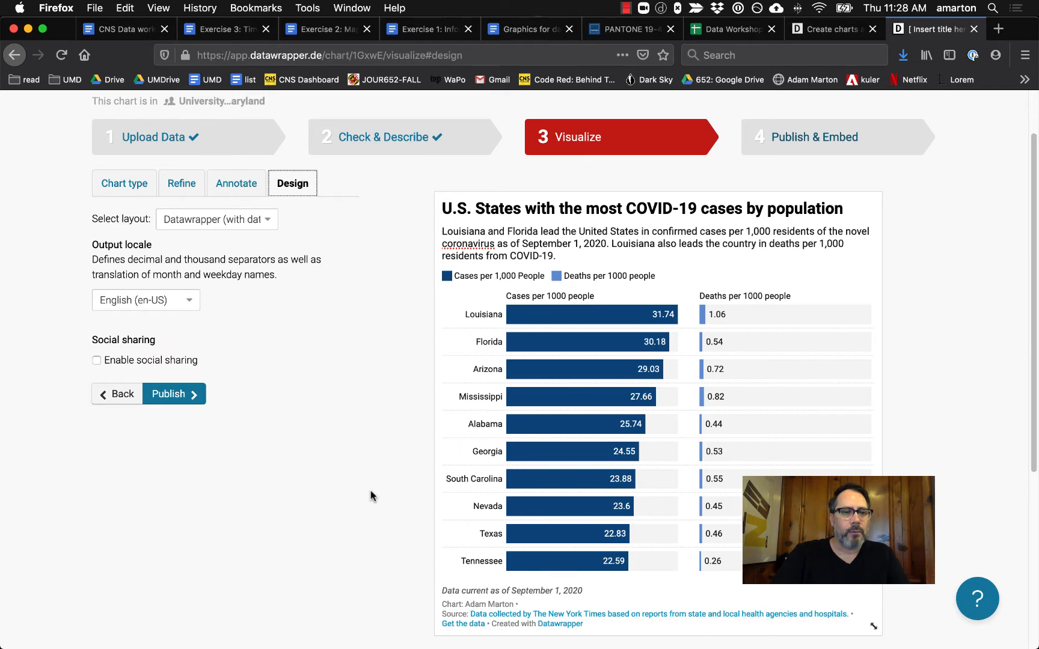
Try the Datawrapper (2012) layout on the chart and restore the Datawrapper (with data) layout
click(222, 220)
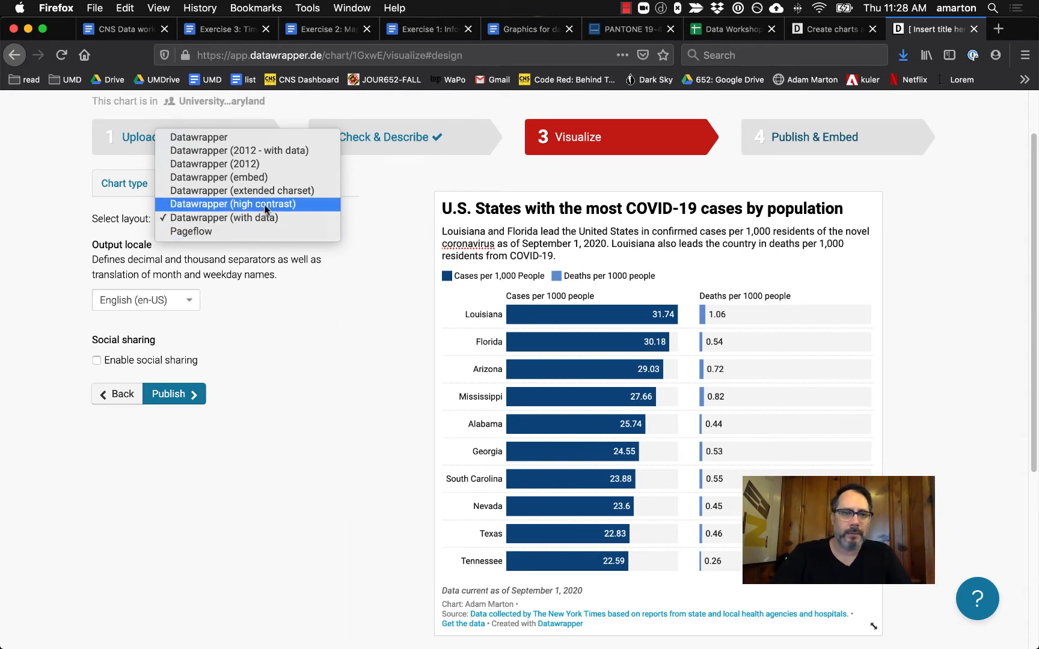
click(263, 164)
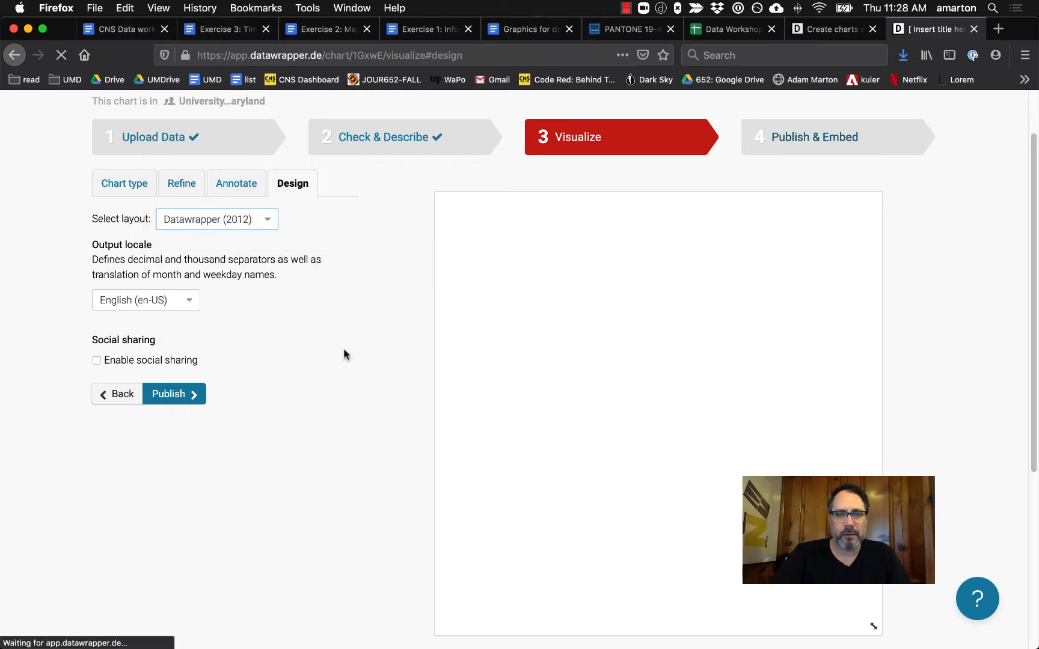
click(242, 222)
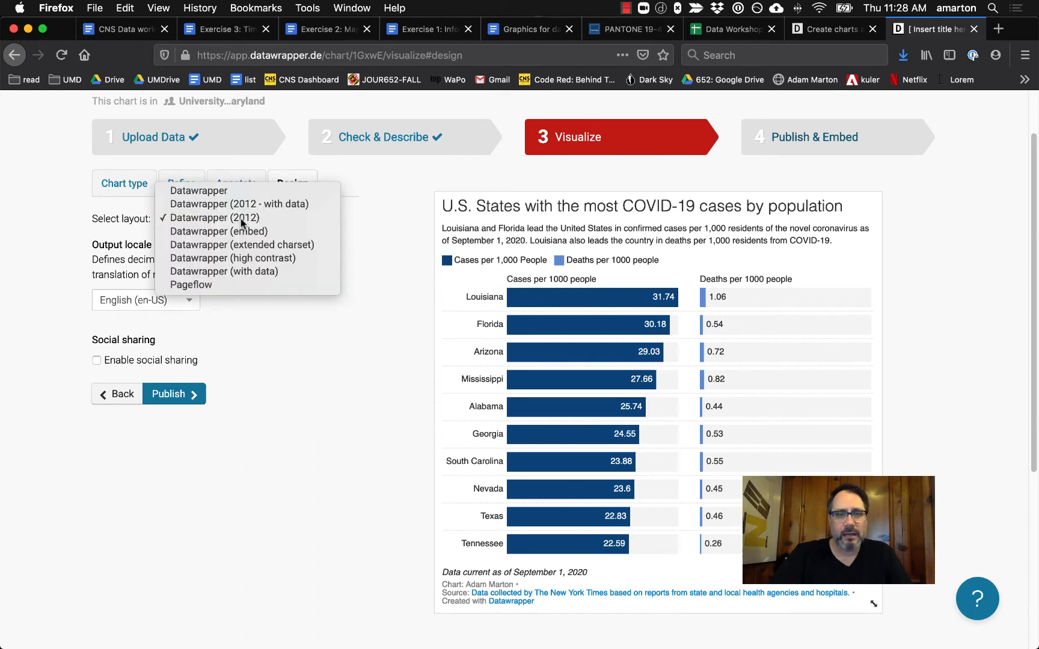
click(265, 272)
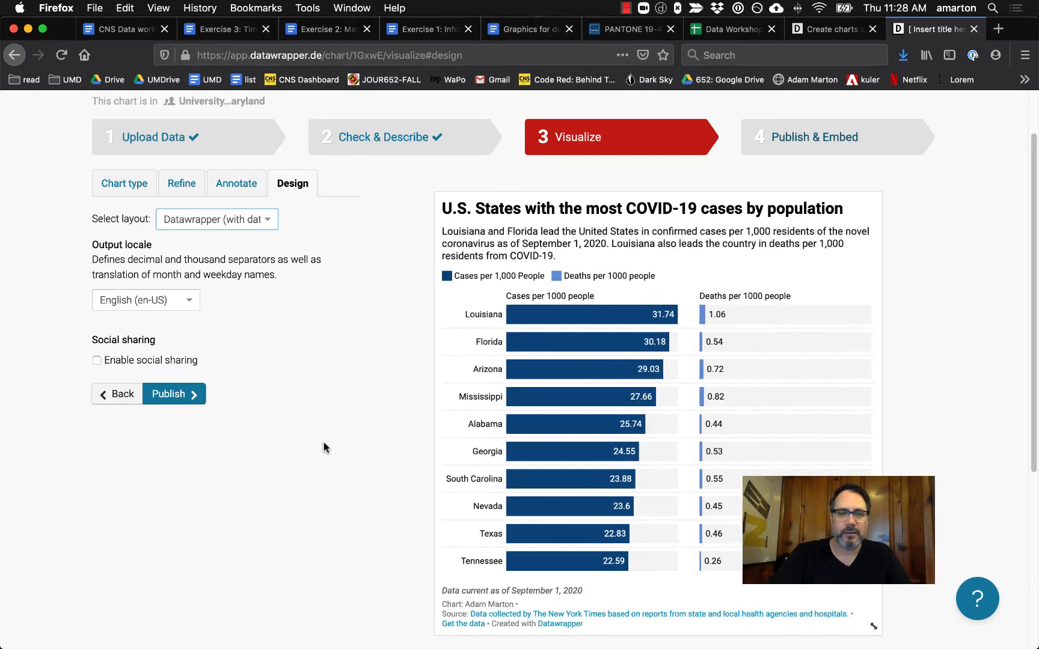
Enable social sharing with the Share Site Chart Is Embedded In option and publish the chart
click(98, 362)
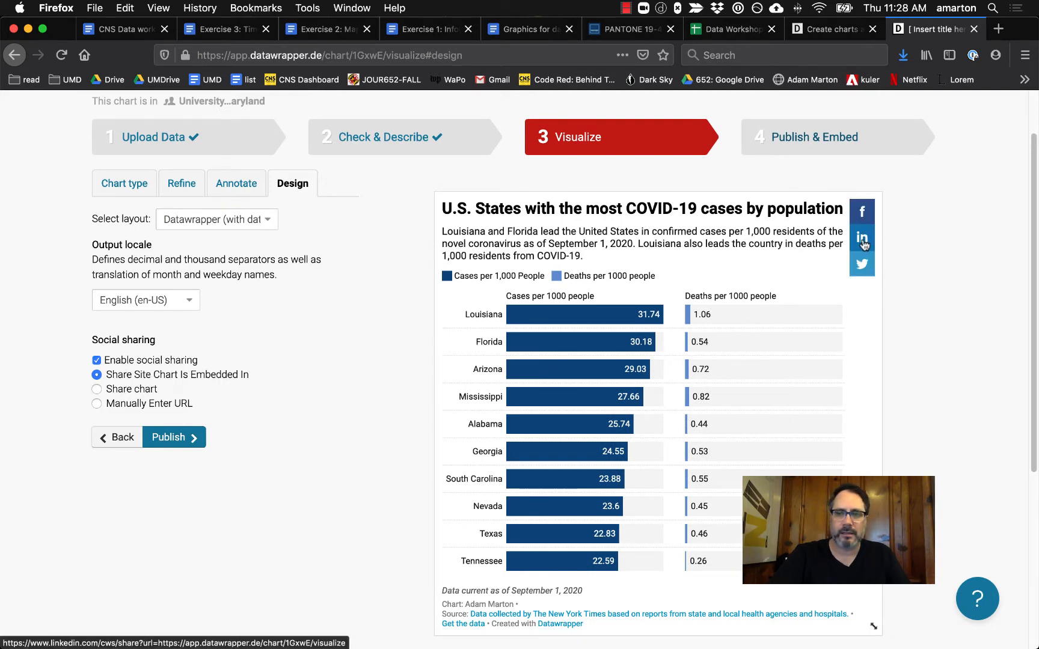
scroll(253, 510, down, 1)
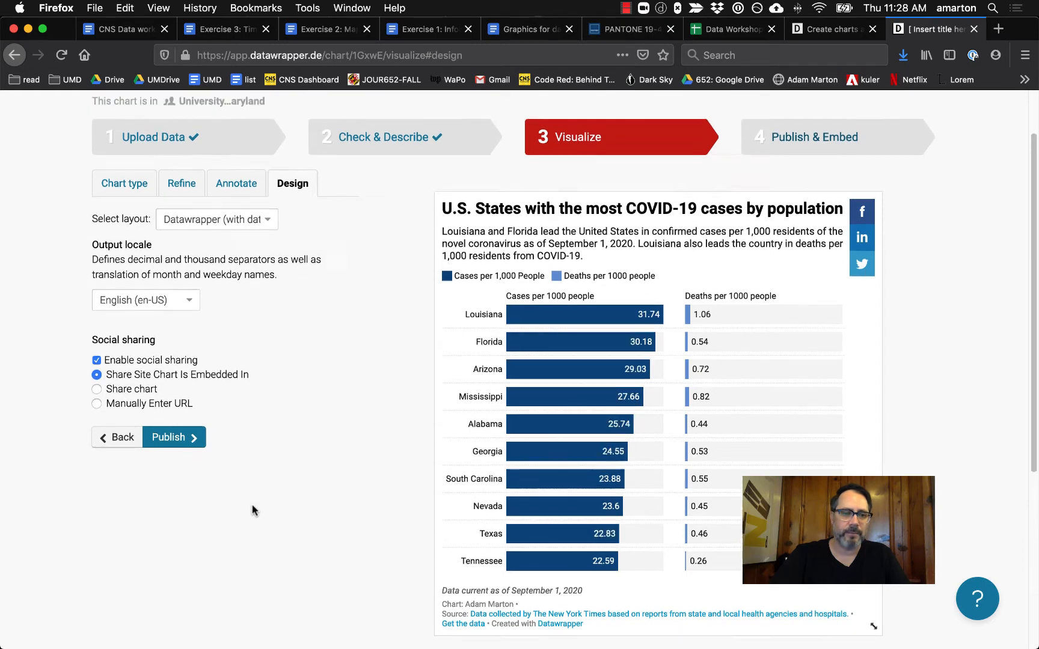
scroll(253, 510, up, 2)
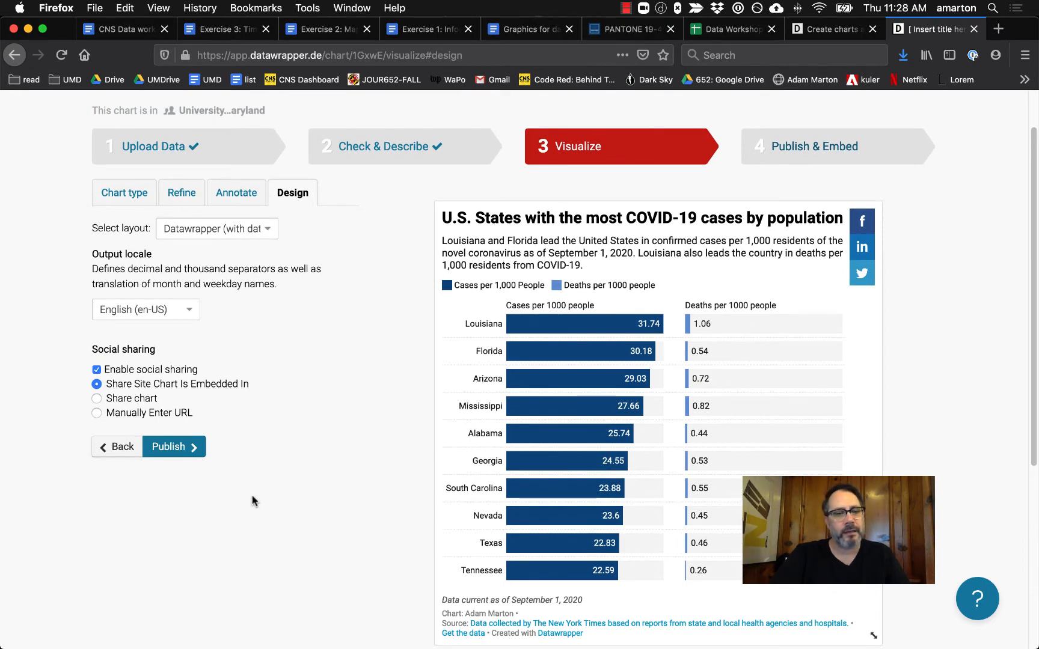
click(183, 451)
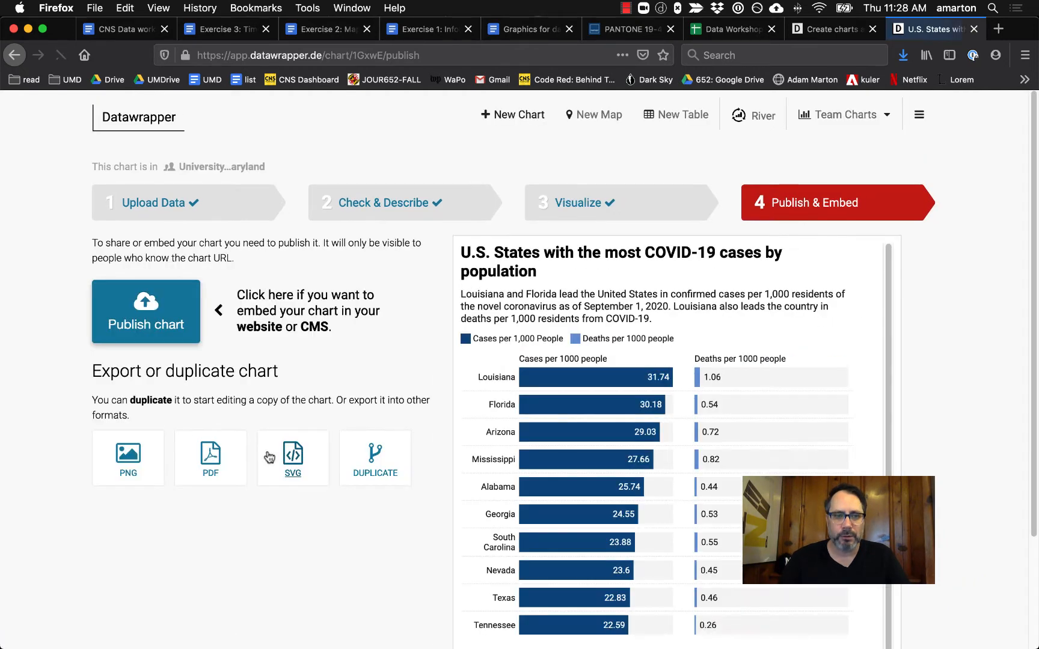
click(176, 310)
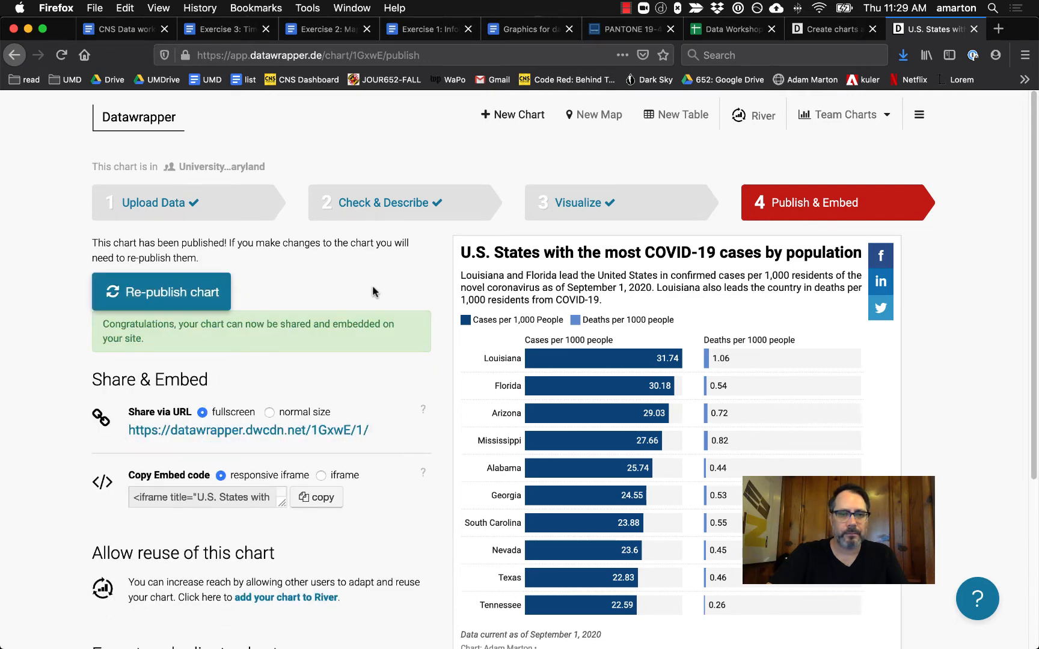
View the published chart full screen at its share URL in a separate browser tab, and close that tab
scroll(386, 355, down, 2)
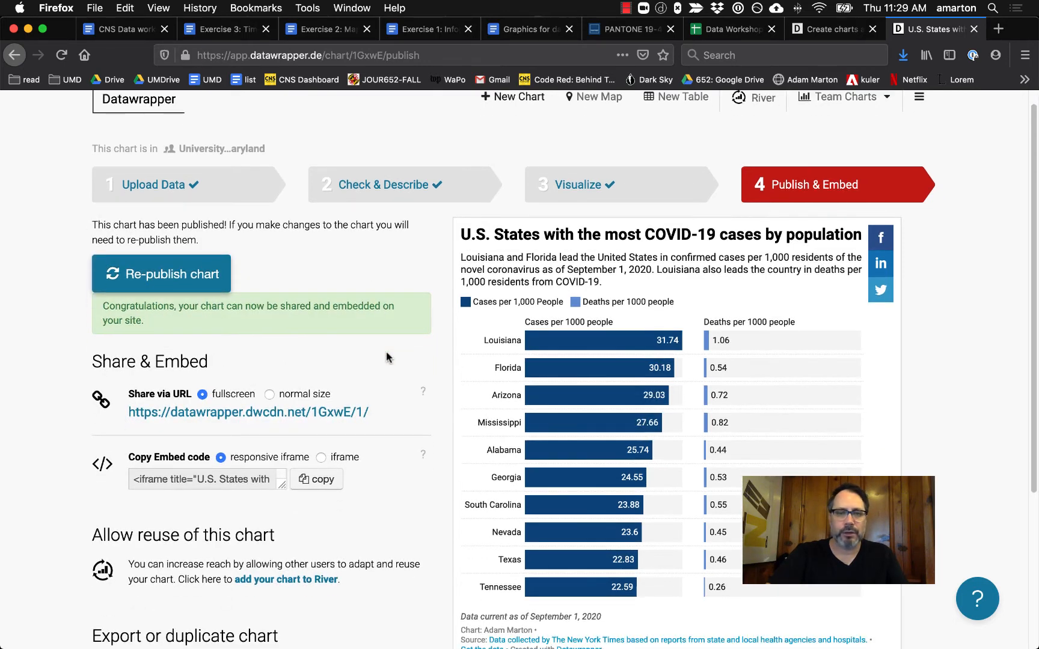
scroll(388, 358, down, 1)
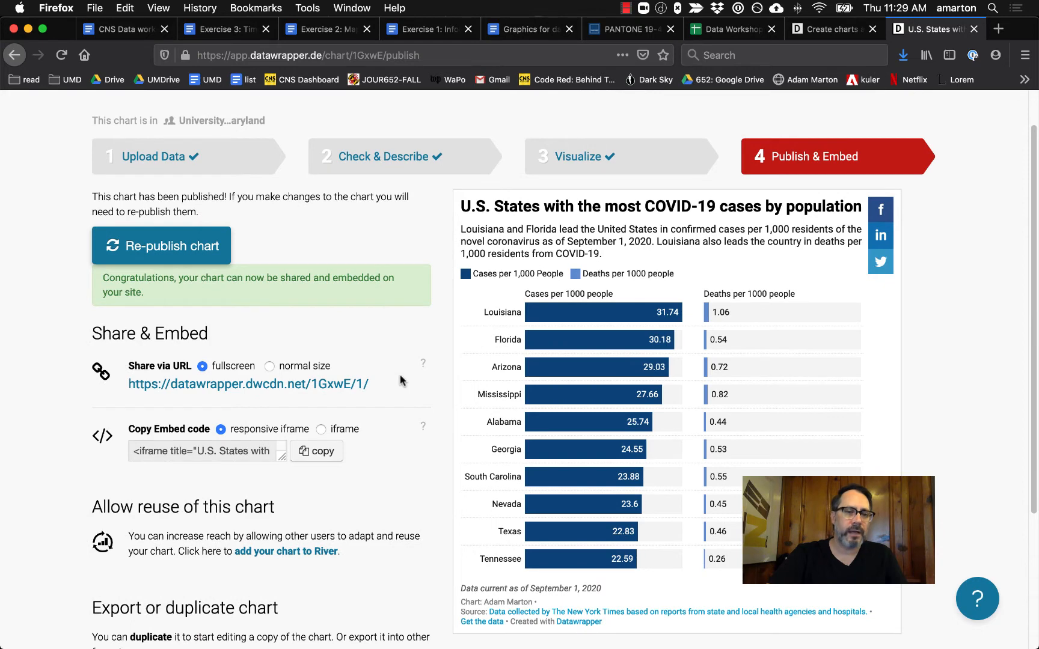
scroll(387, 376, down, 1)
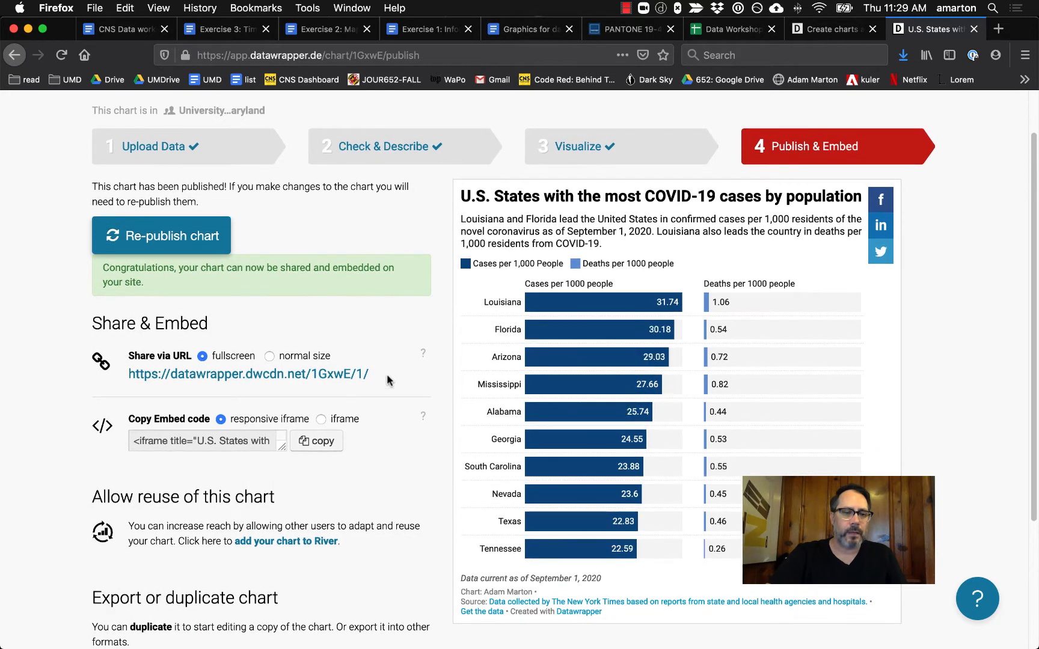
right_click(296, 380)
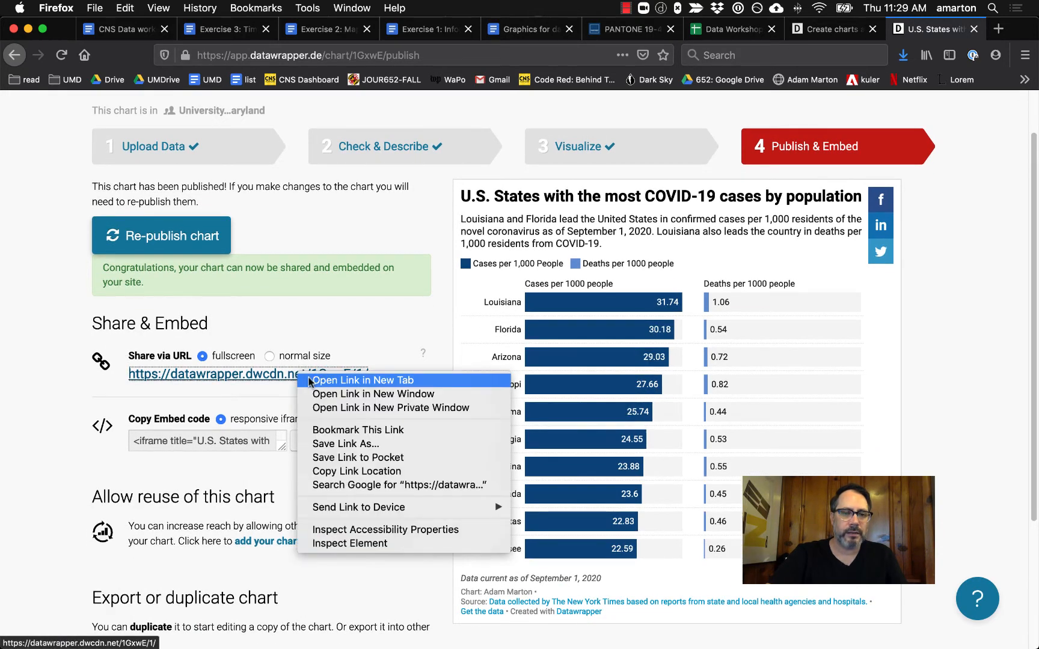
click(309, 378)
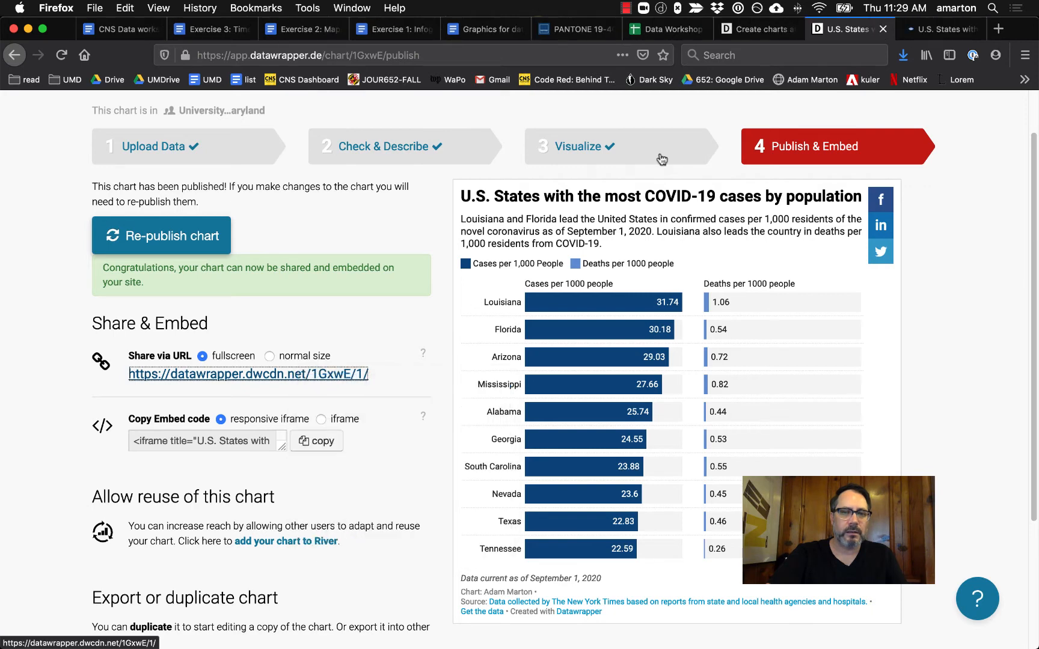
click(927, 33)
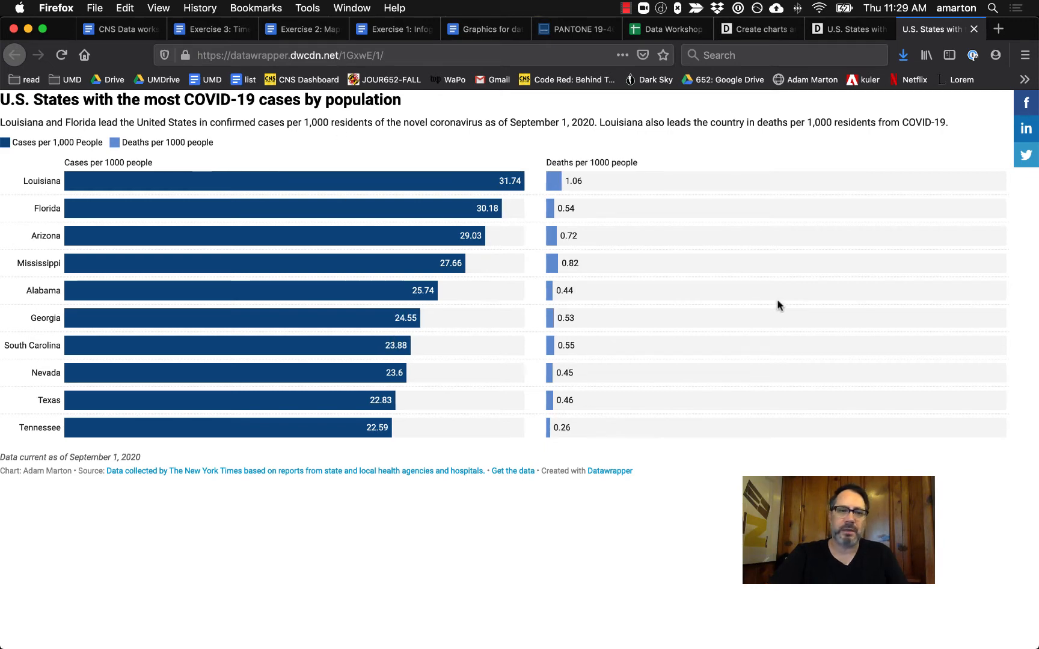
click(974, 28)
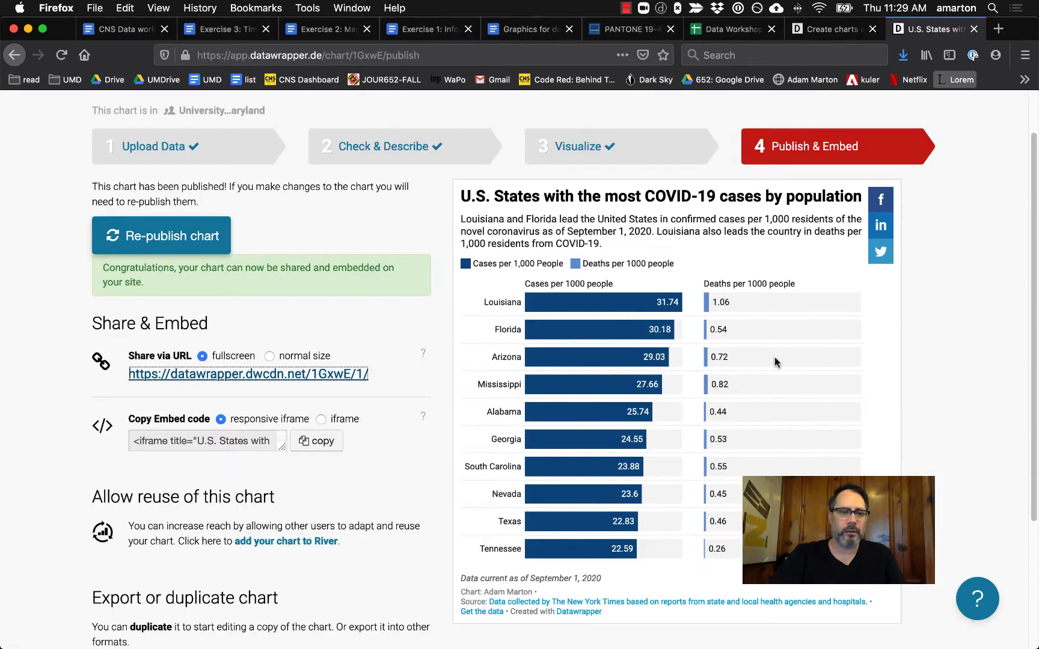
Compare the iframe and responsive iframe embed options and copy the responsive iframe code
scroll(79, 441, down, 1)
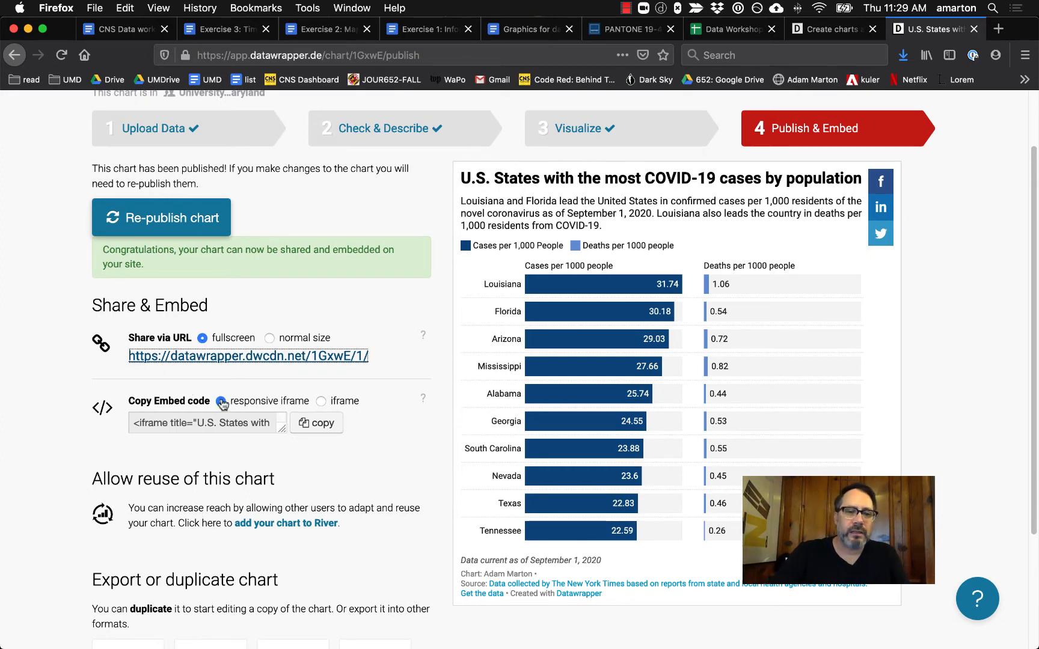
click(321, 401)
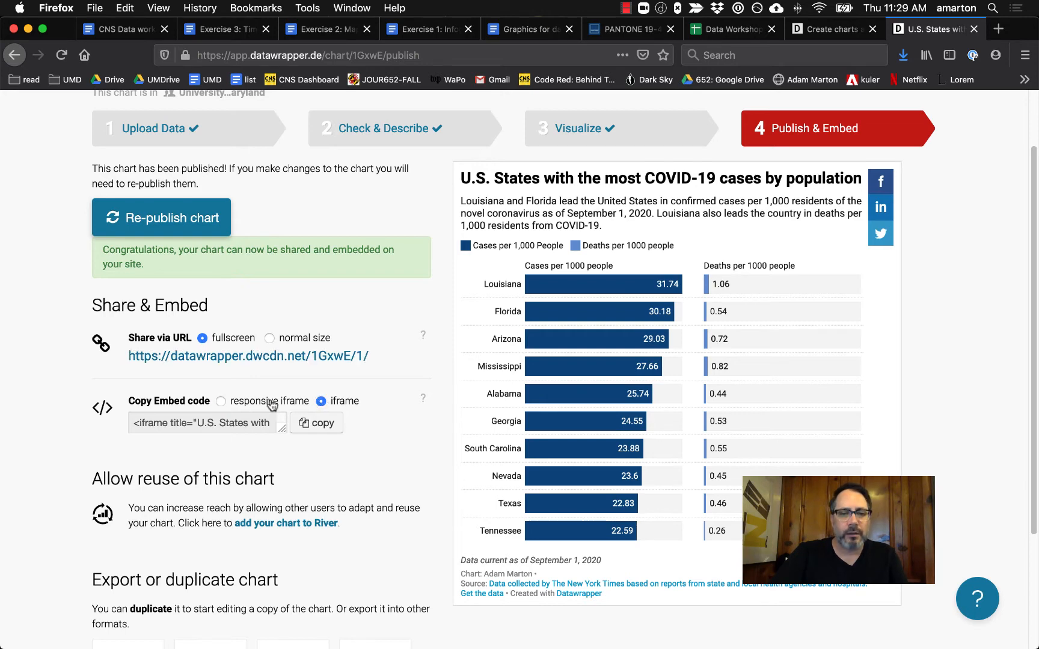
click(222, 402)
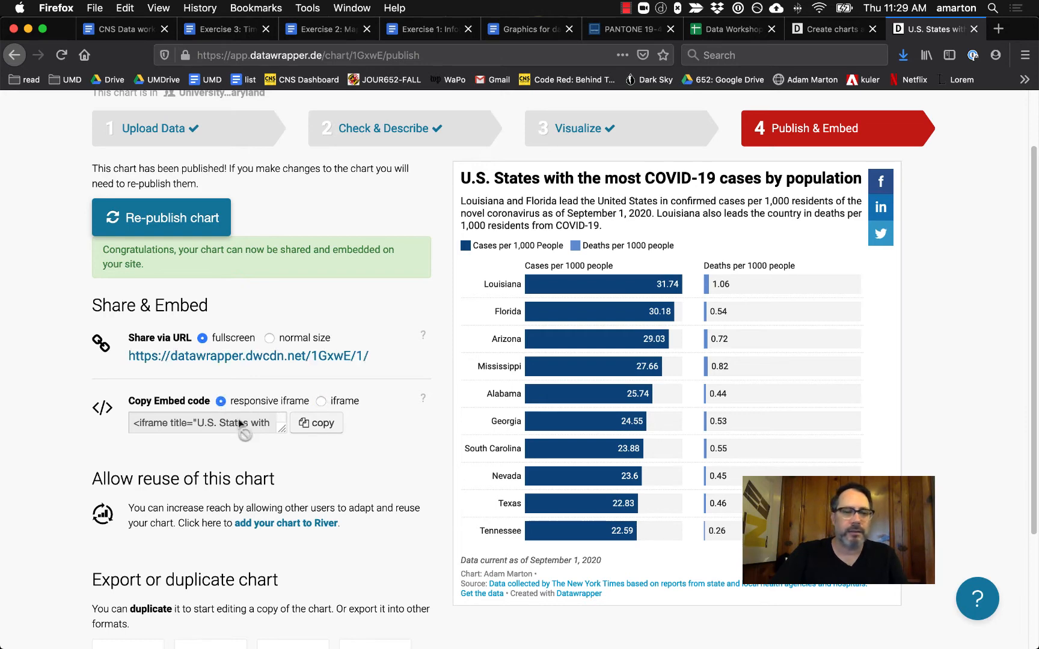
click(317, 423)
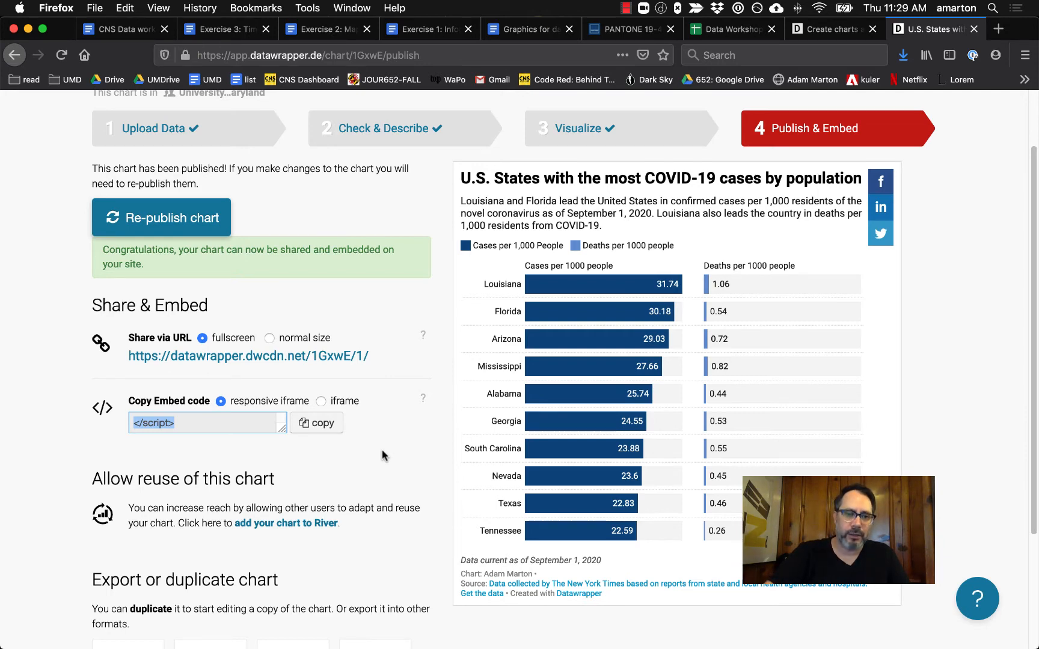
Review the chart's reuse, PNG, PDF and SVG export, and duplicate options
scroll(383, 455, down, 3)
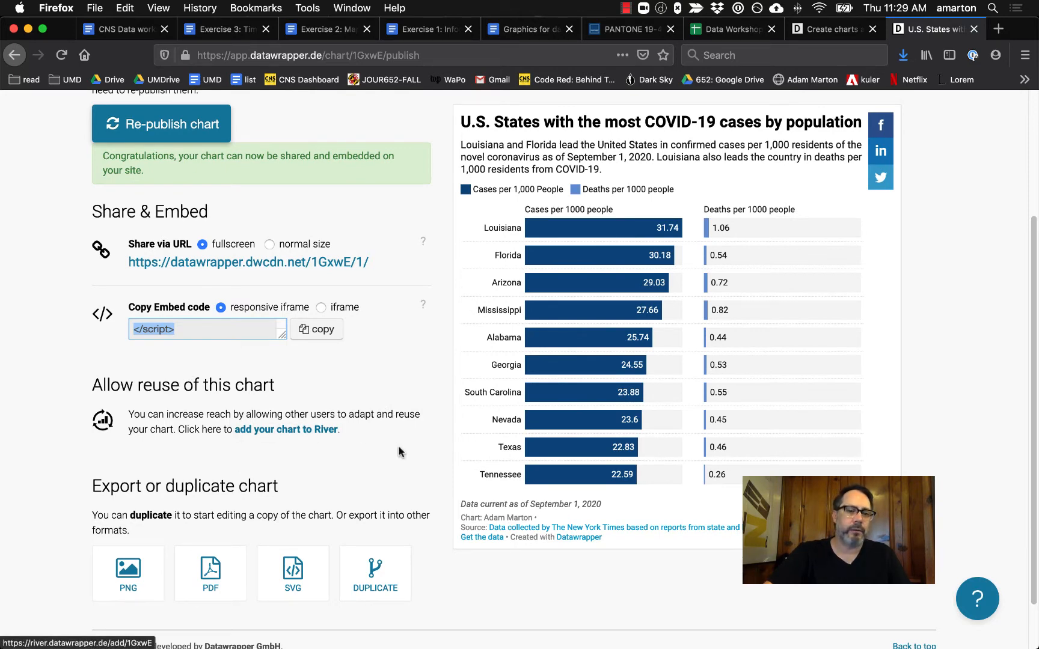
scroll(399, 451, down, 2)
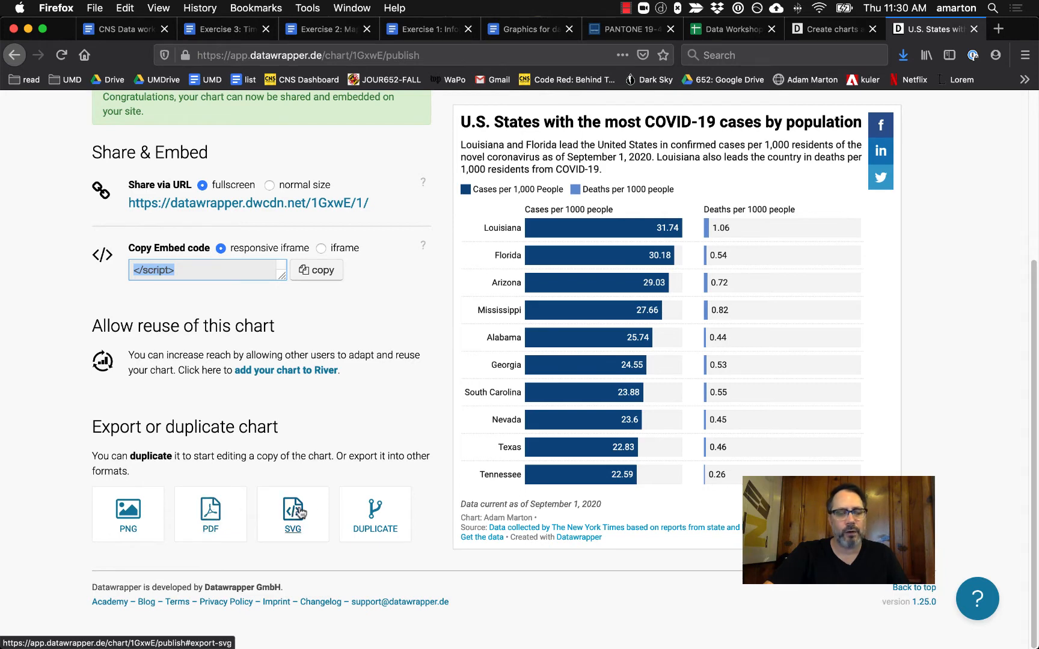
scroll(438, 475, up, 5)
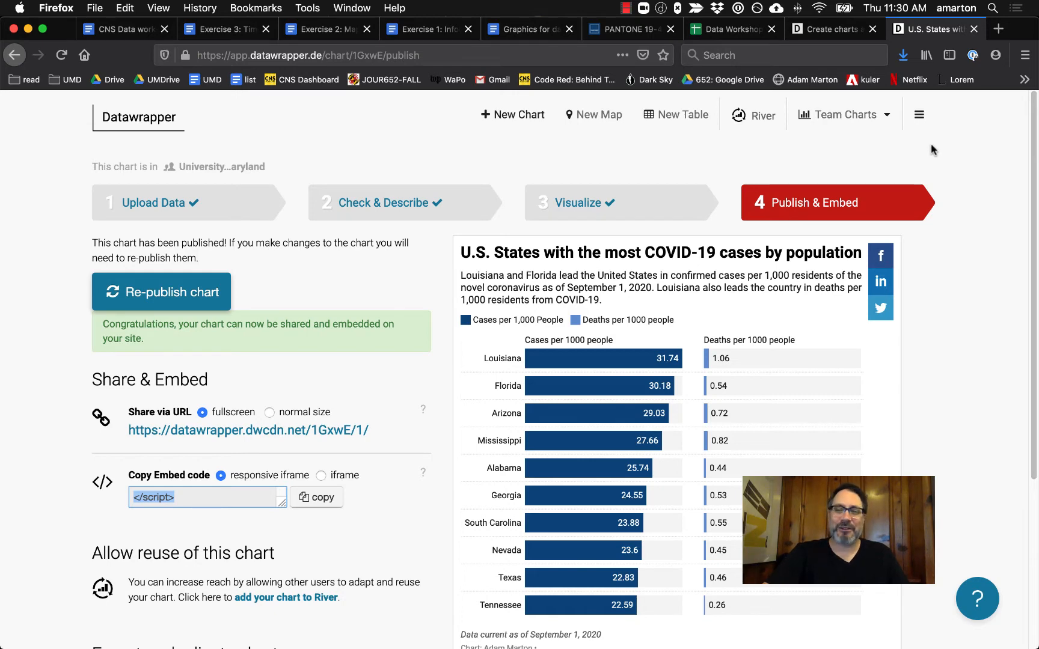
Close the finished chart and create a new chart from the Datawrapper dashboard
click(974, 28)
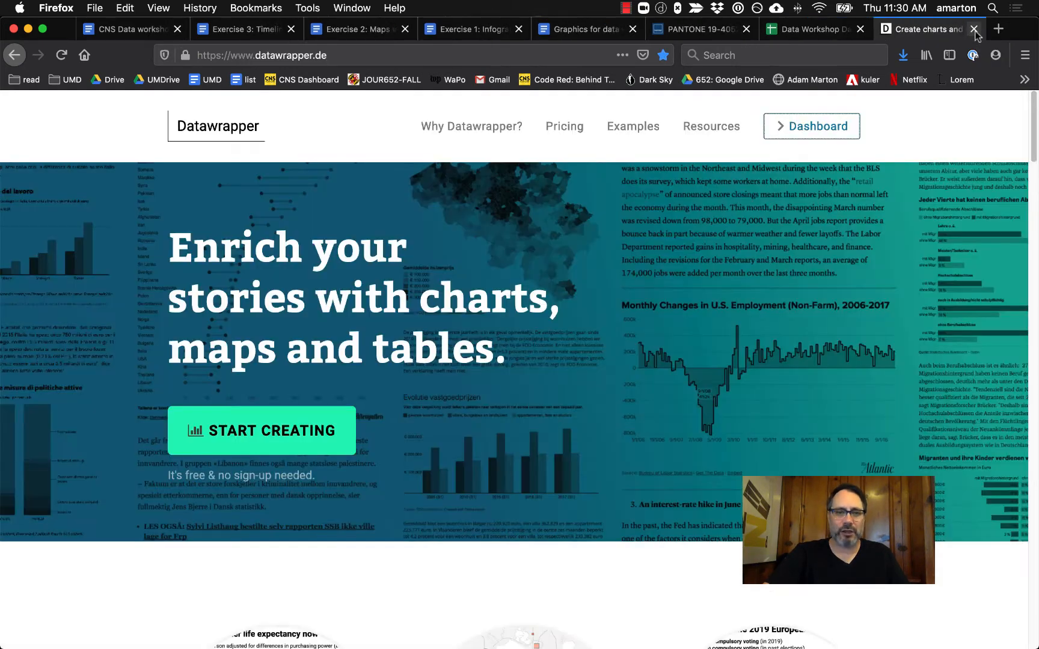
click(805, 129)
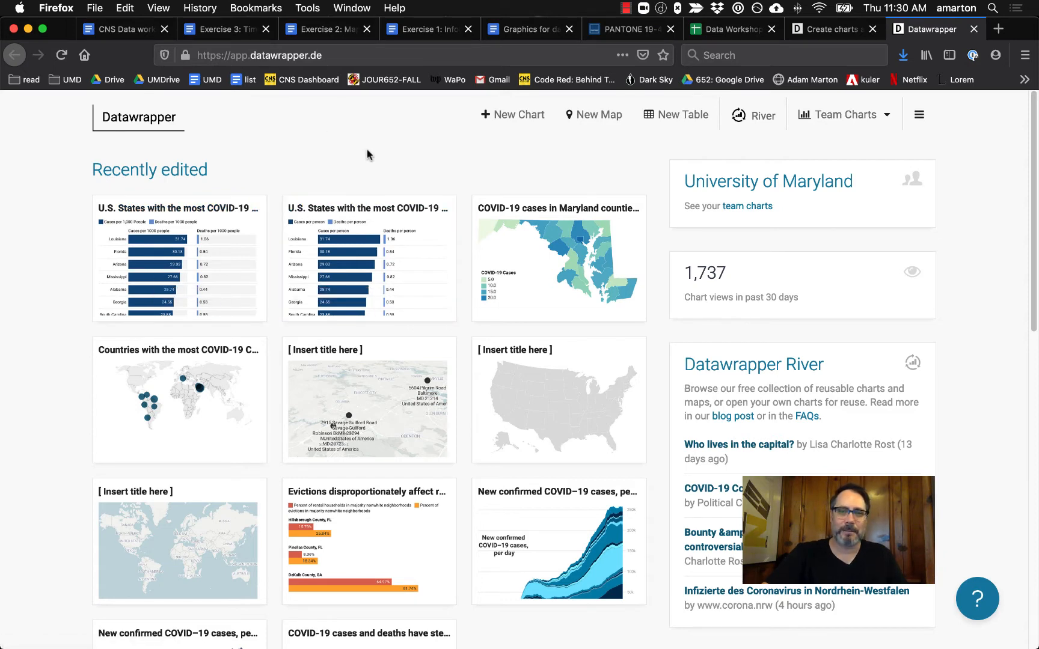
click(510, 116)
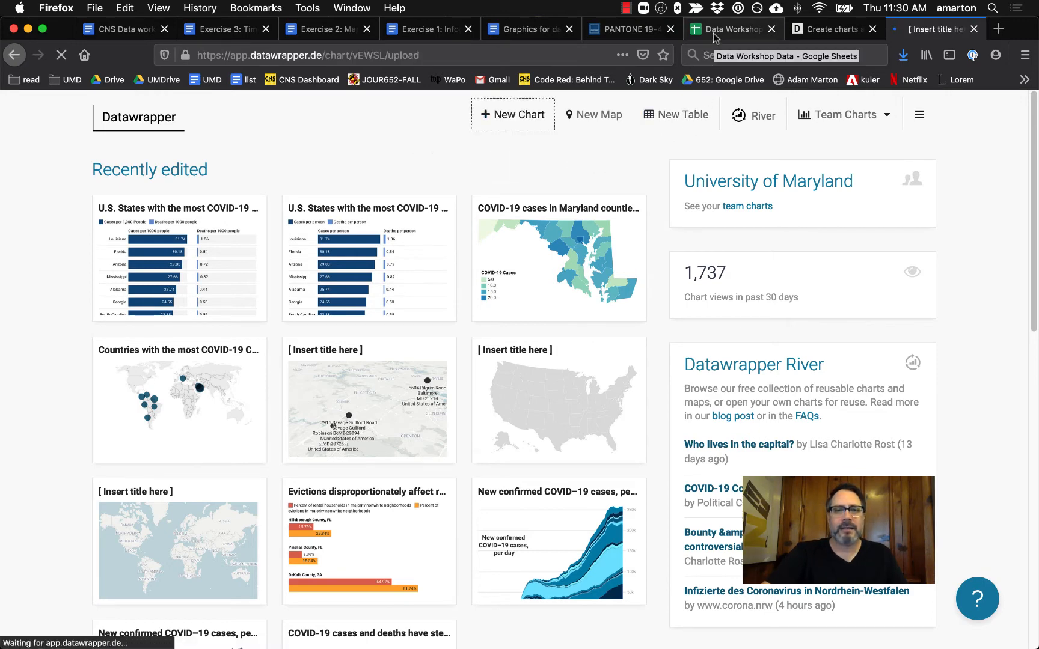
Review the Line Chart section of the Graphics for data workshop document in Google Docs
click(522, 29)
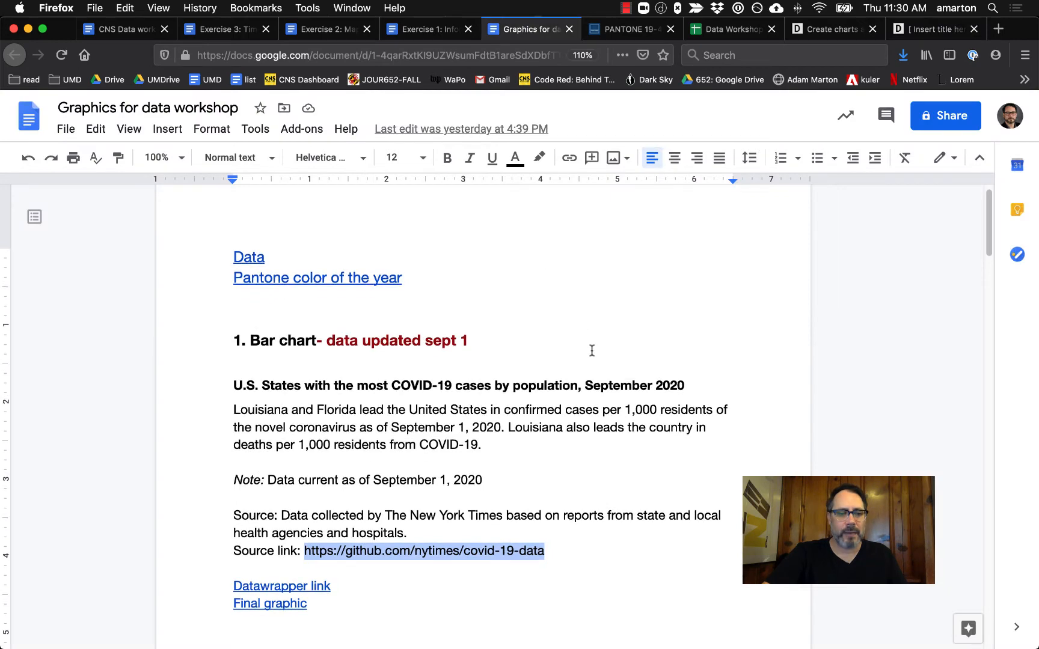
scroll(592, 350, down, 10)
scroll(592, 350, down, 2)
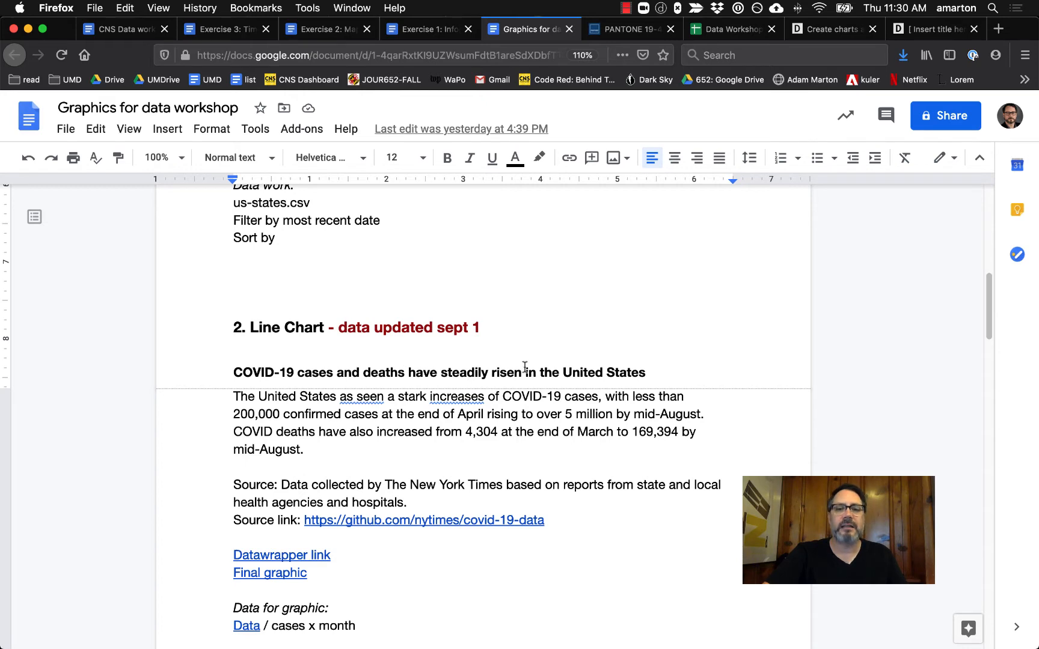
Switch to the Data Workshop Data spreadsheet and examine the monthly case and death figures on the cases x month sheet
click(709, 30)
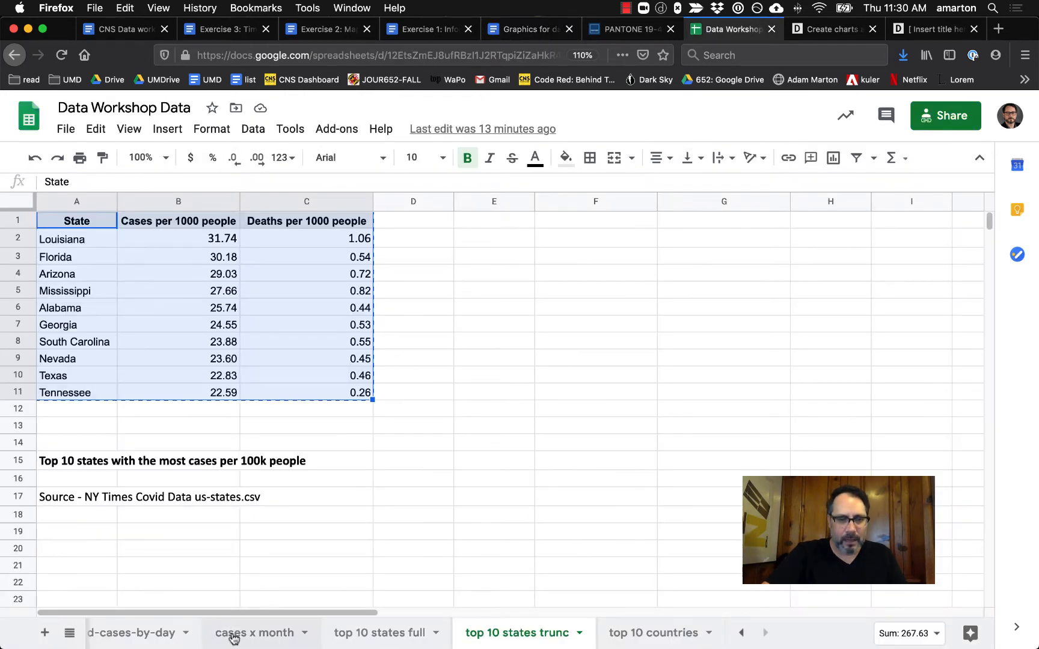
click(249, 633)
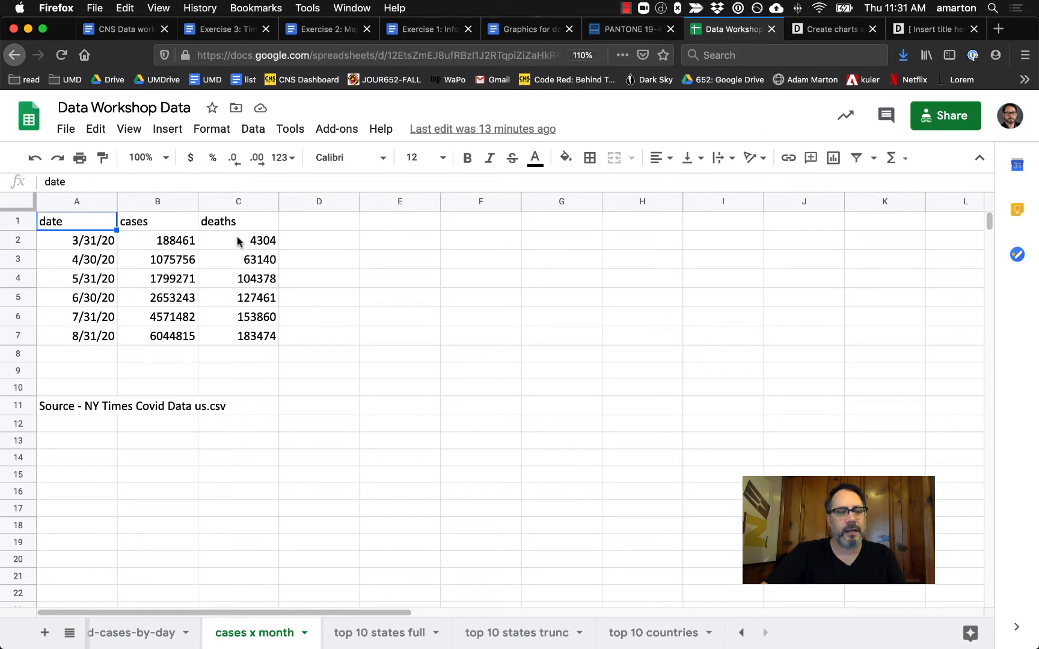
click(68, 243)
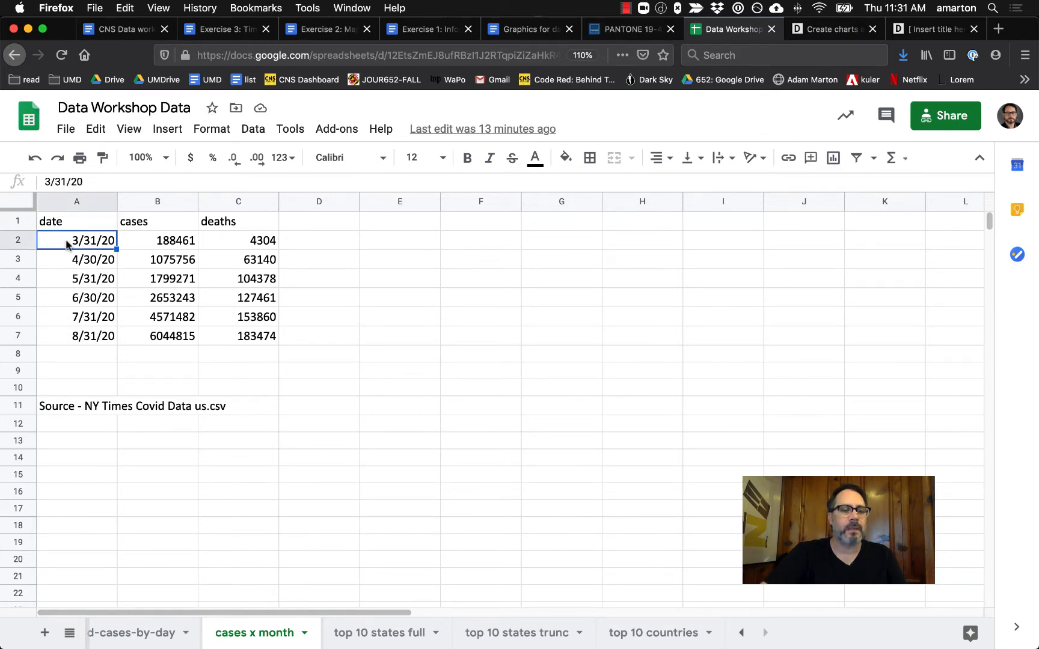
click(179, 244)
click(179, 263)
click(179, 282)
click(178, 301)
click(179, 316)
click(175, 335)
click(250, 241)
click(254, 260)
click(257, 278)
click(260, 298)
click(262, 317)
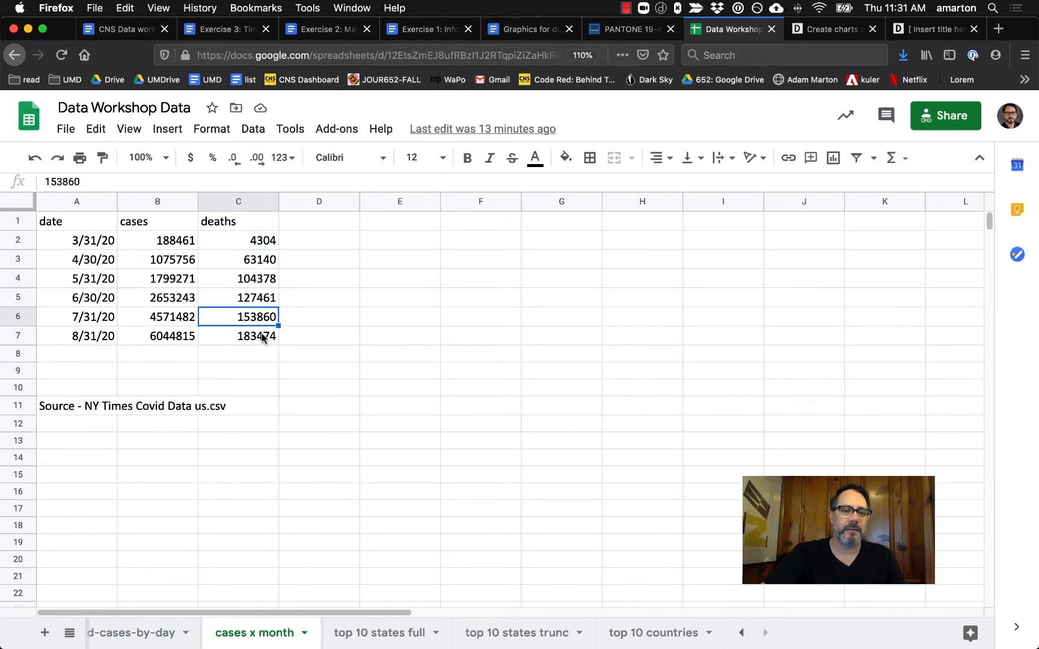
click(262, 337)
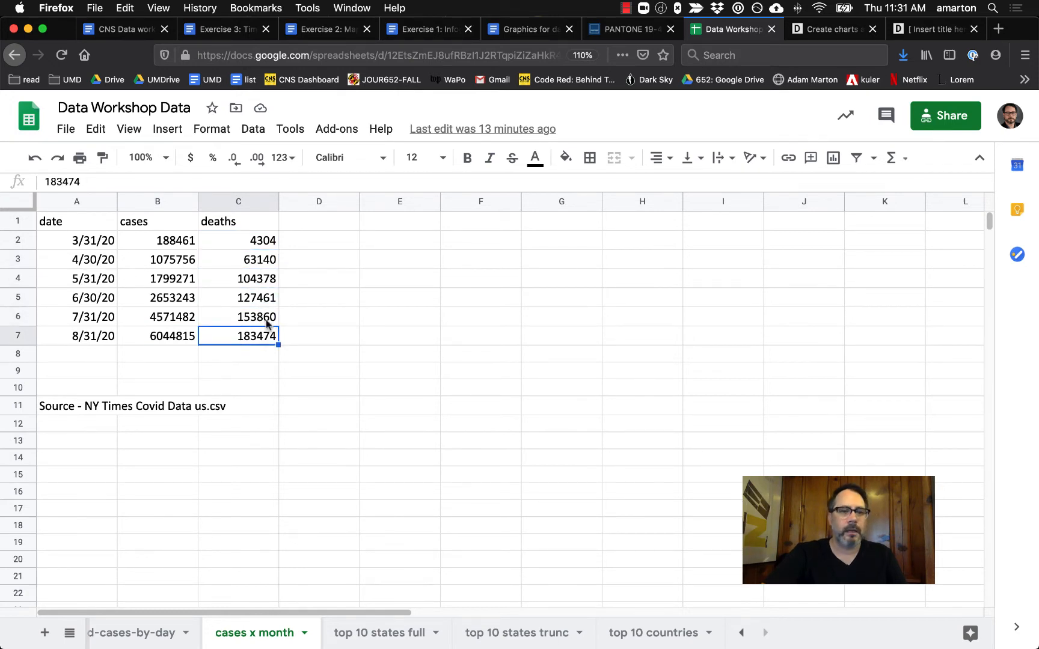
Copy the date, cases and deaths table in A1:C7 and paste it as the new Datawrapper chart's data
drag(76, 223, 239, 343)
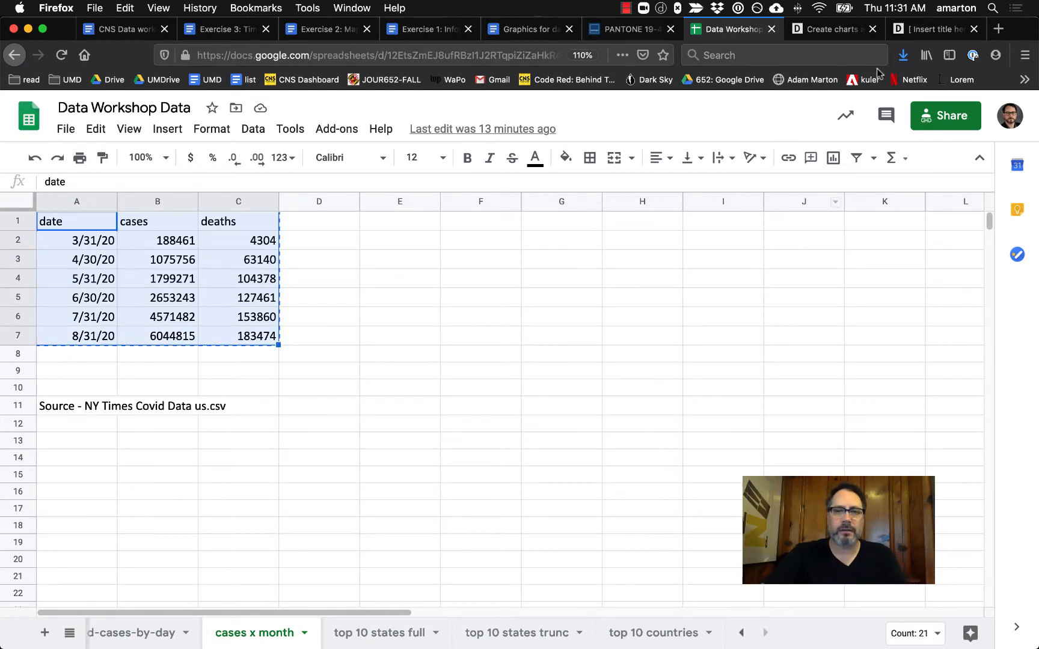
click(900, 36)
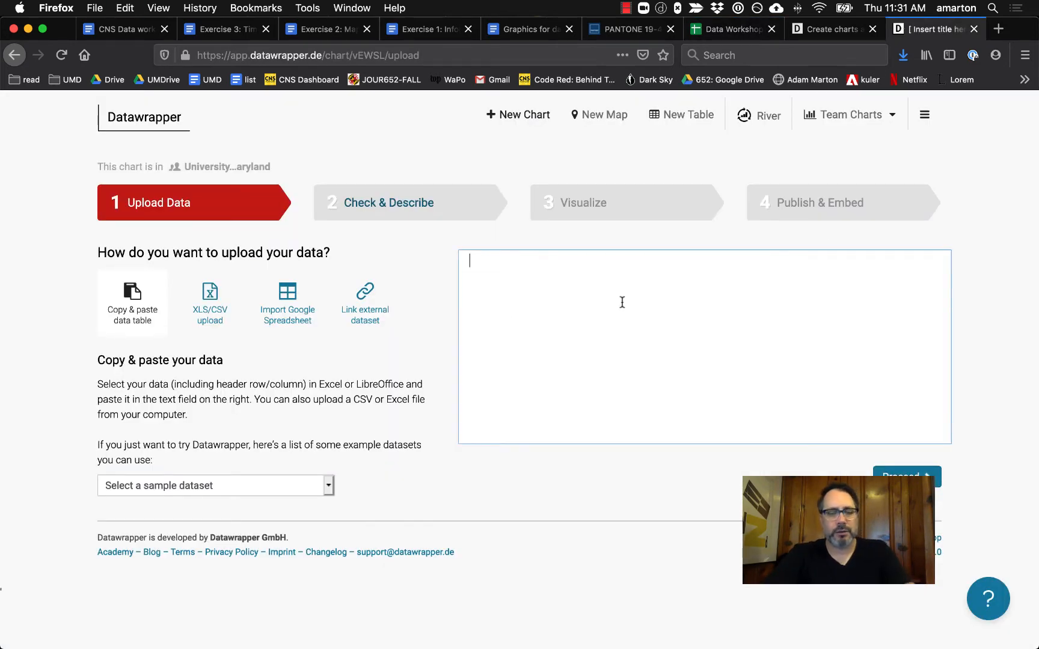
key(super+v)
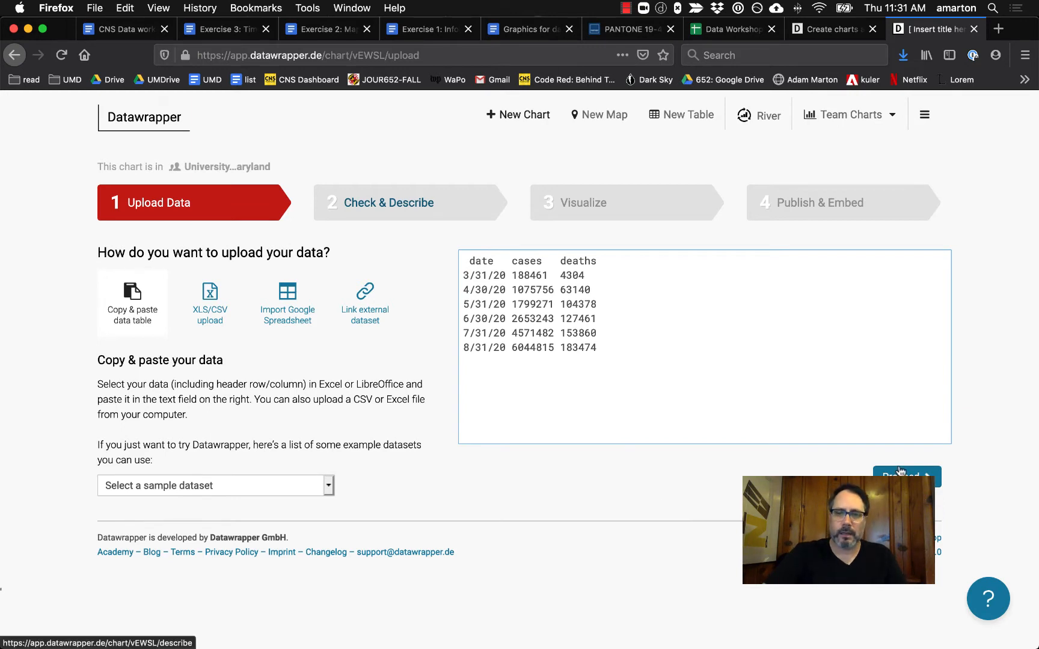
Capitalize the pasted data's column headers as Date, Cases and Deaths
drag(481, 263, 471, 264)
click(470, 265)
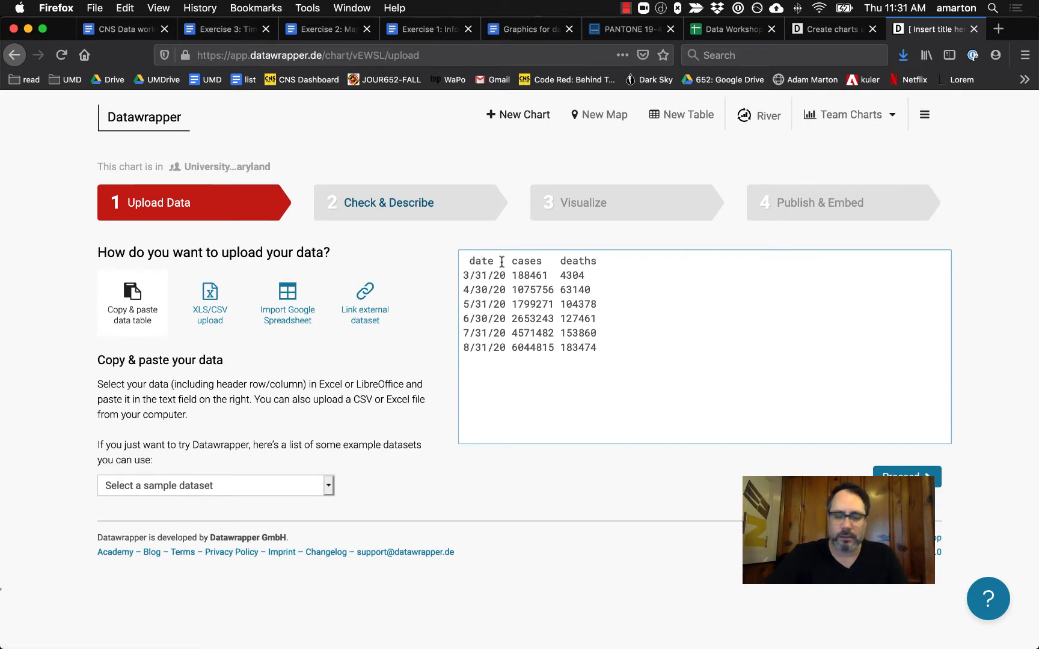
key(Delete)
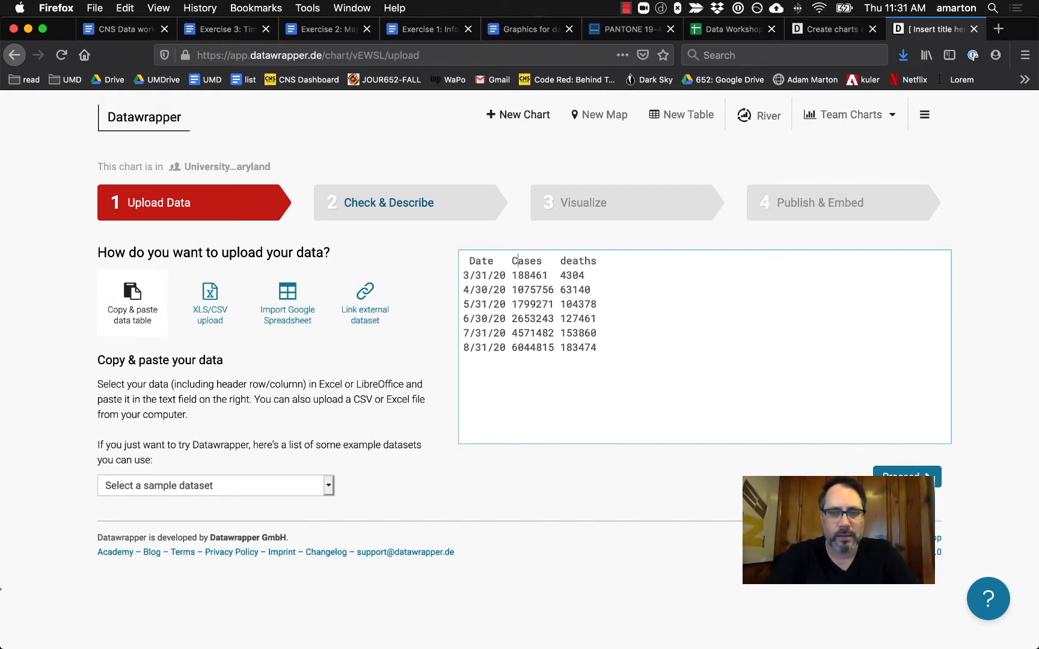
key(BackSpace)
text(D)
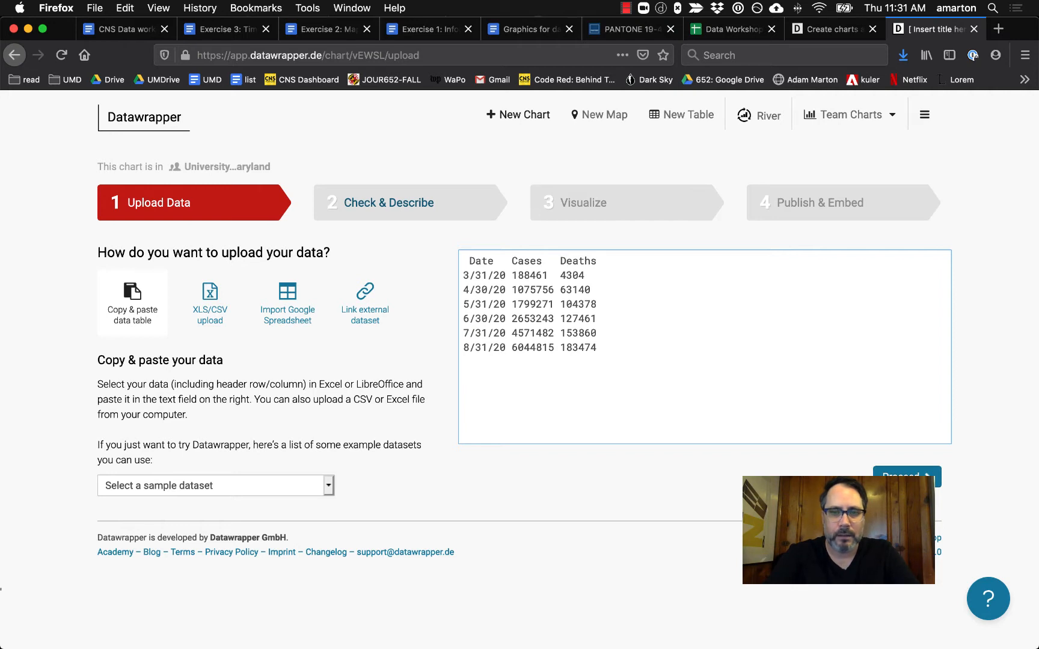
Submit the data, check how its columns are interpreted, and proceed to the chart visualization
click(906, 476)
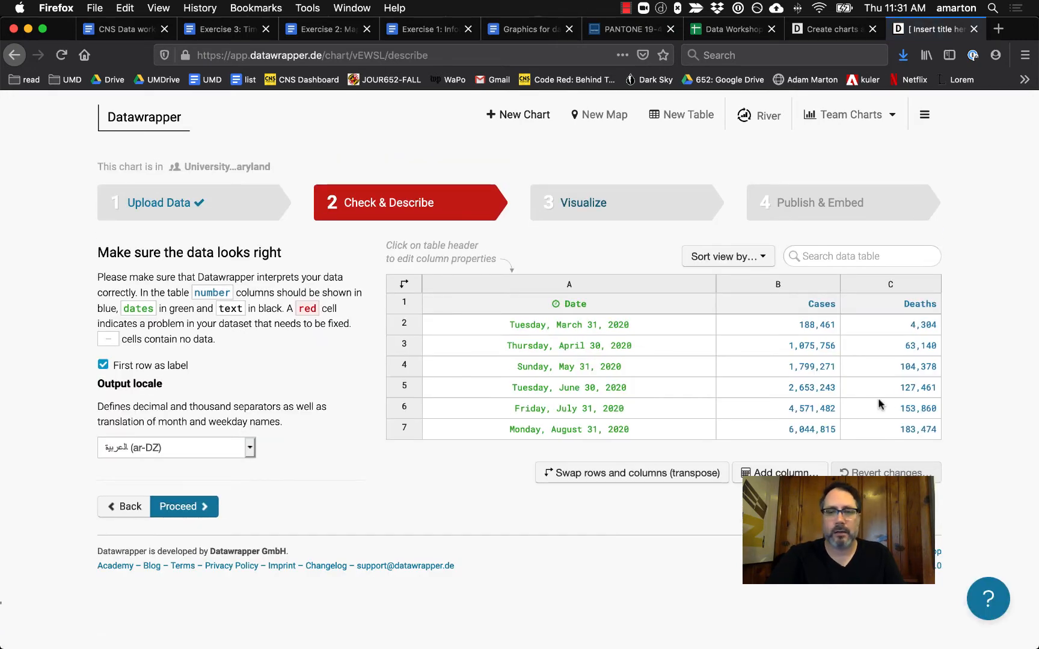
click(196, 506)
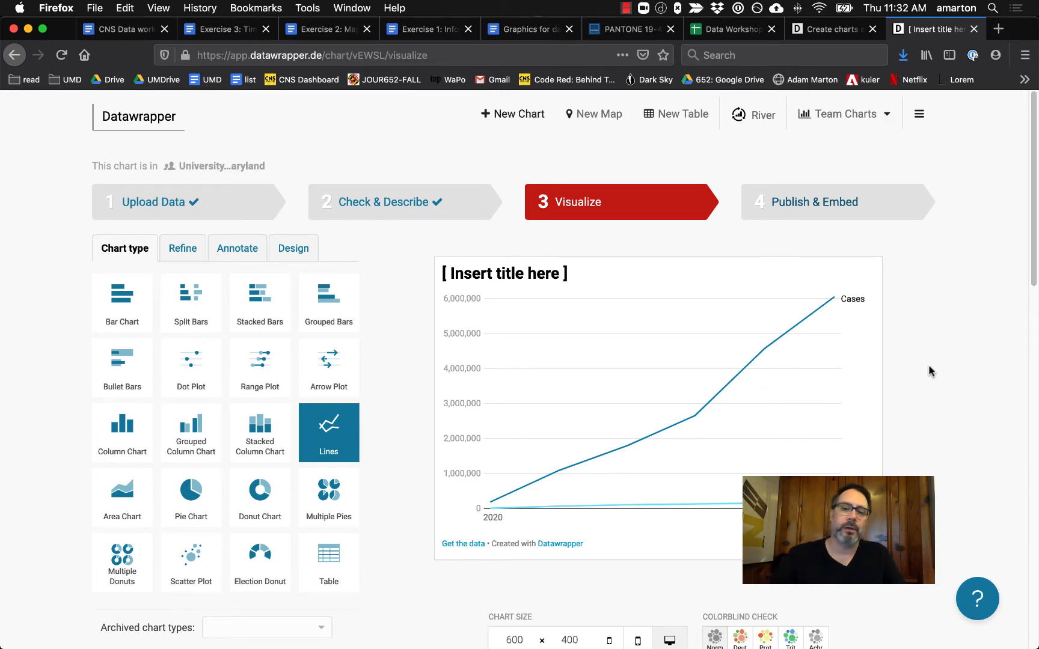
scroll(953, 442, down, 1)
scroll(953, 442, up, 1)
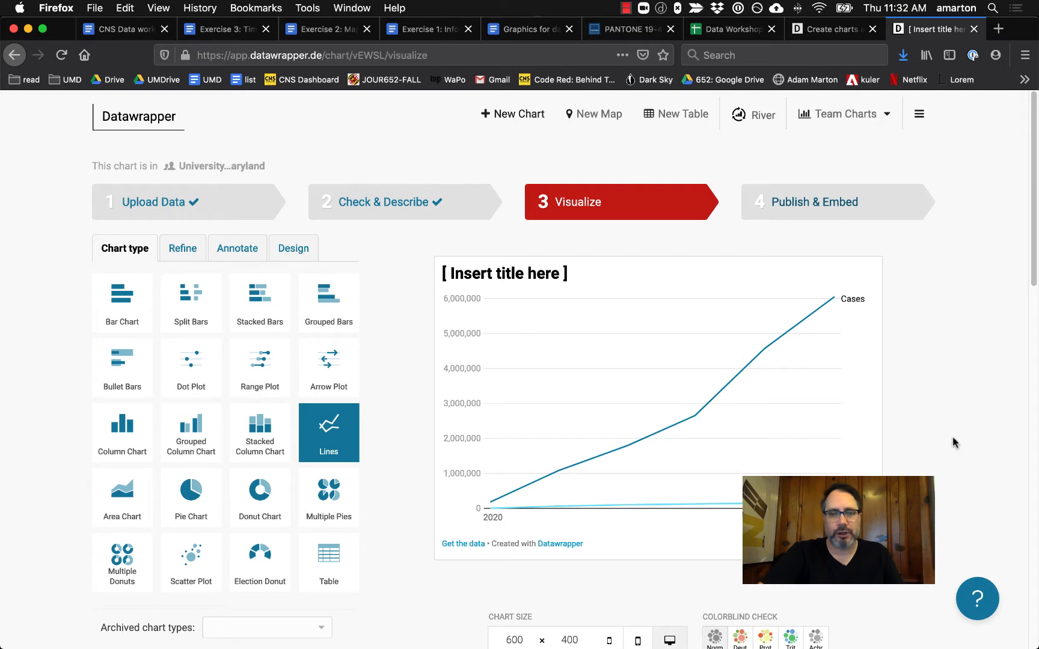
Try the arrow plot, range plot, dot plot and bullet bars chart types, and return to Lines
click(321, 372)
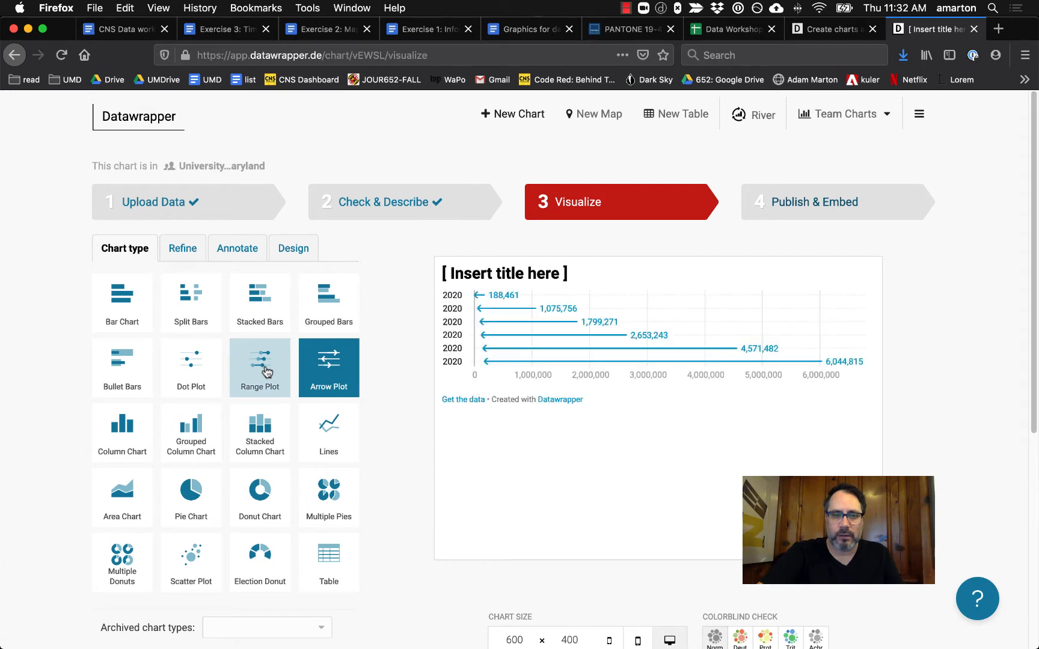
click(266, 371)
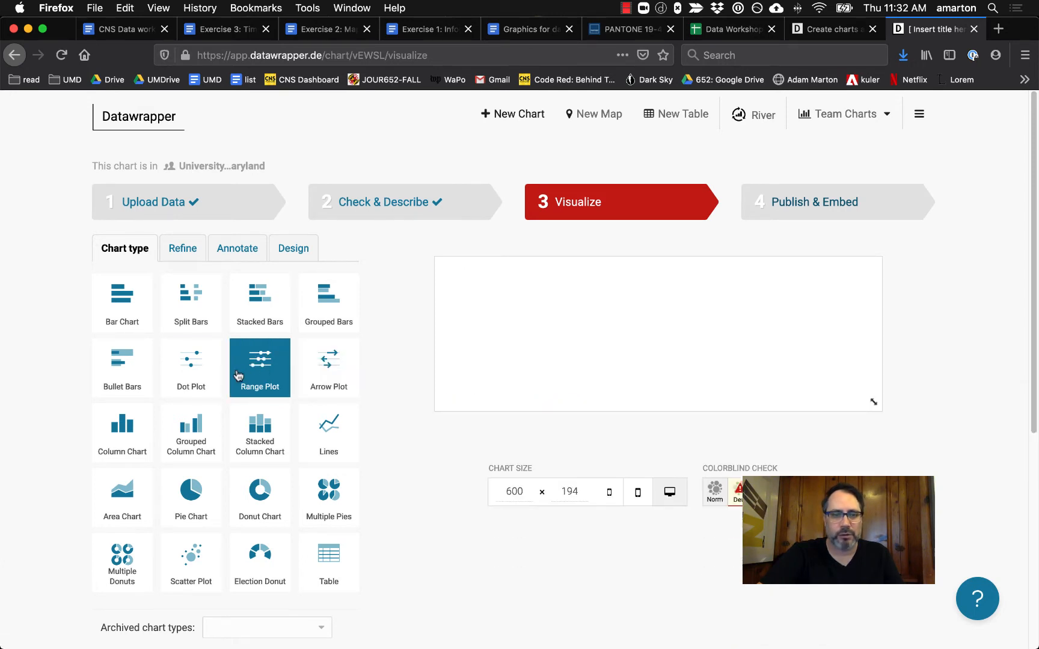
click(191, 377)
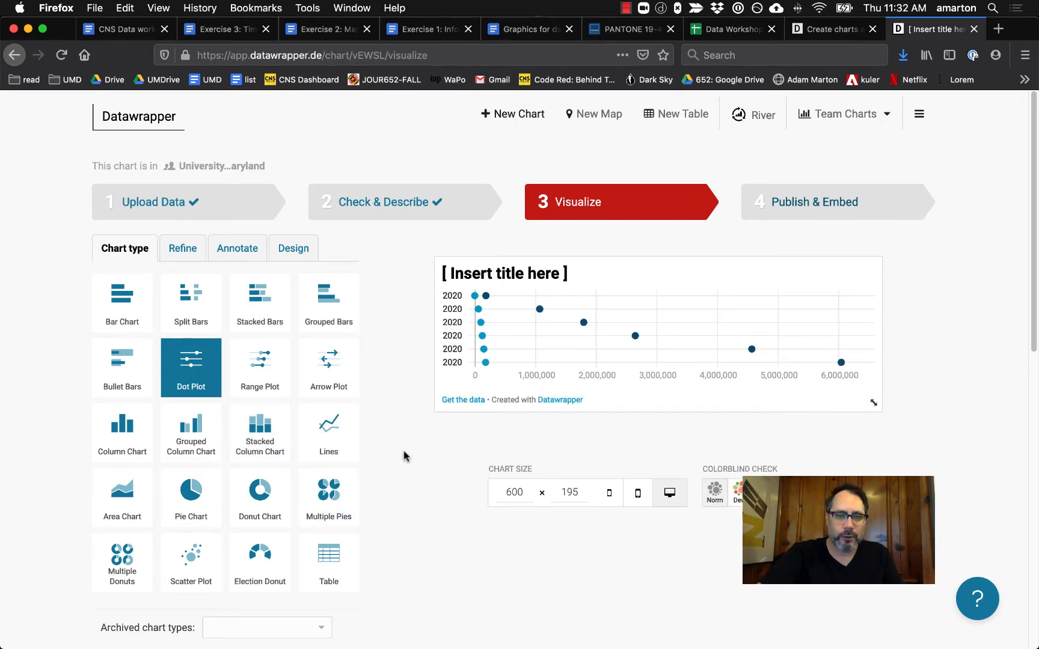
click(150, 376)
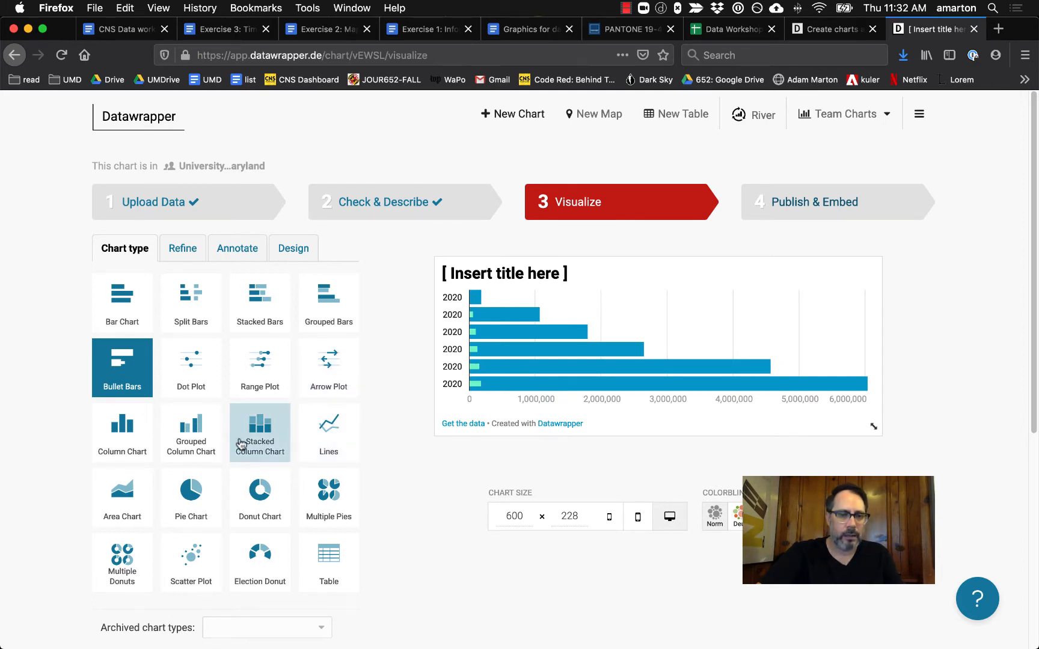
click(328, 432)
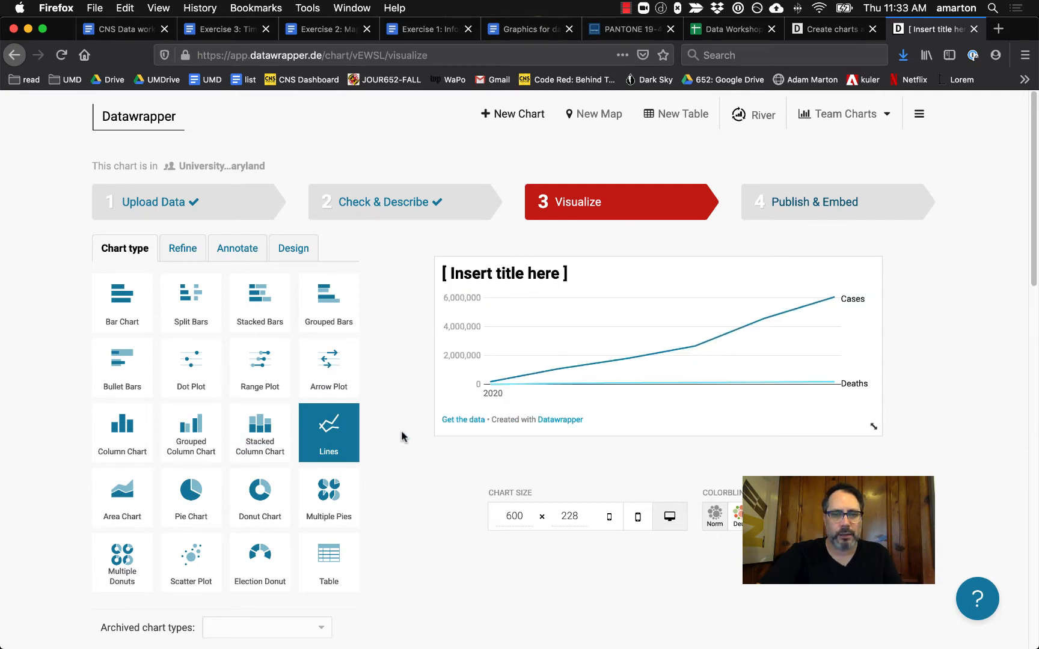
Go to the chart's refinement settings and set the chart height to 400
click(182, 247)
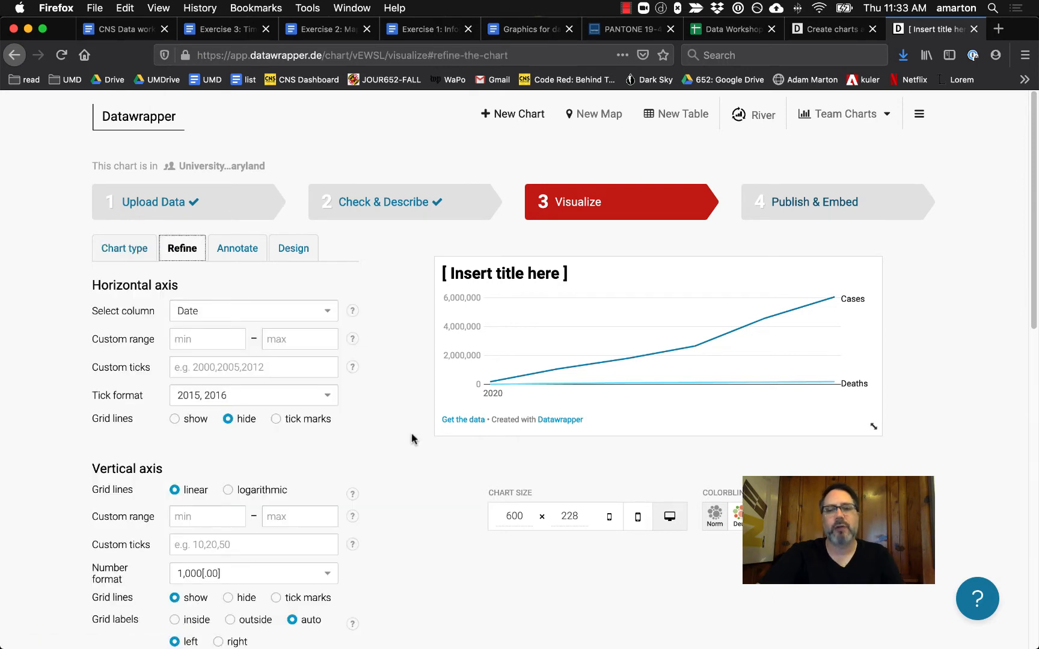
click(565, 516)
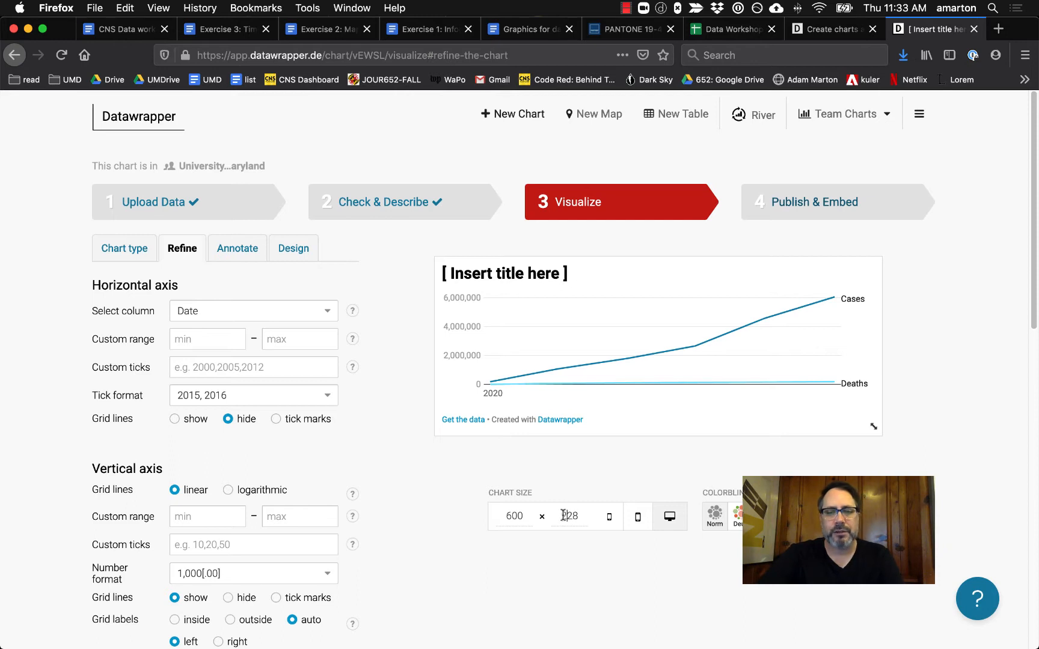
double_click(565, 515)
text(400)
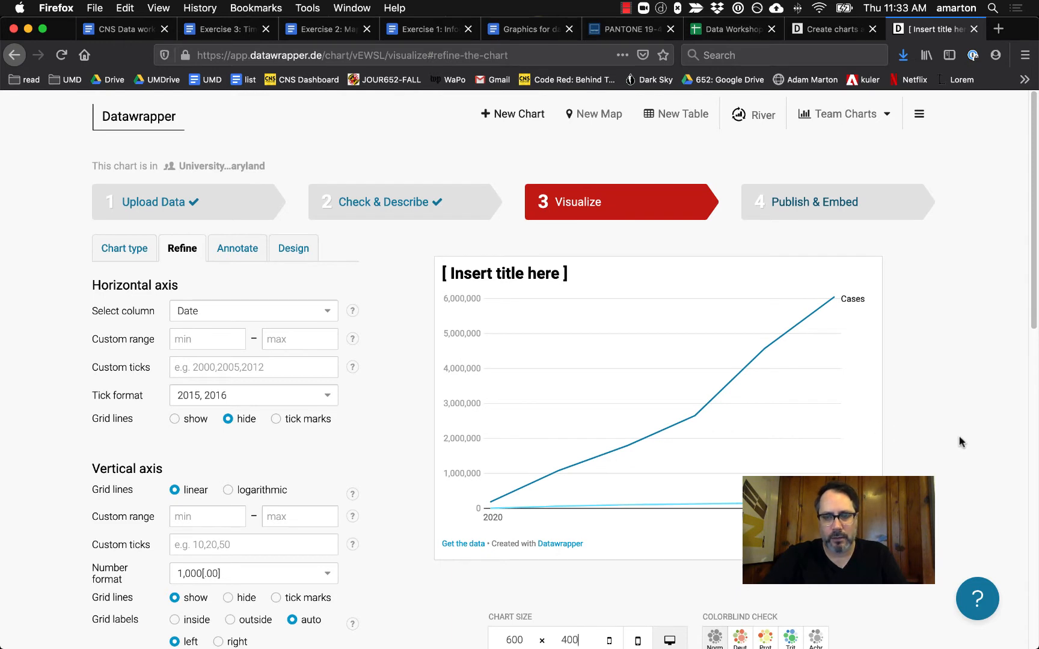
Set the horizontal axis tick format to full month names, as in "April, May"
scroll(960, 441, down, 1)
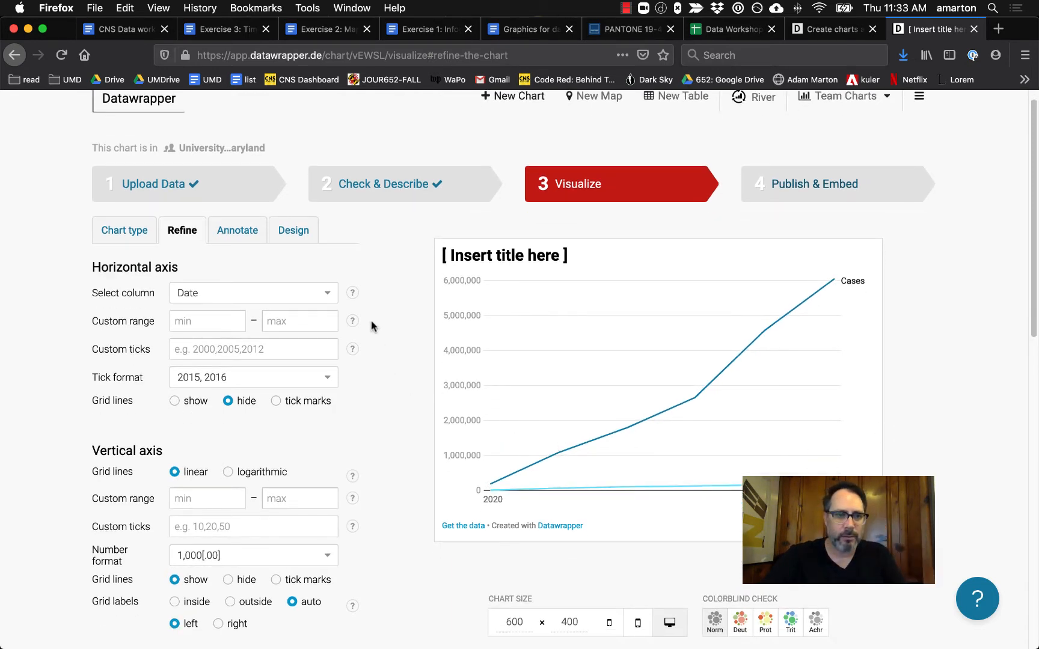
click(324, 298)
click(396, 268)
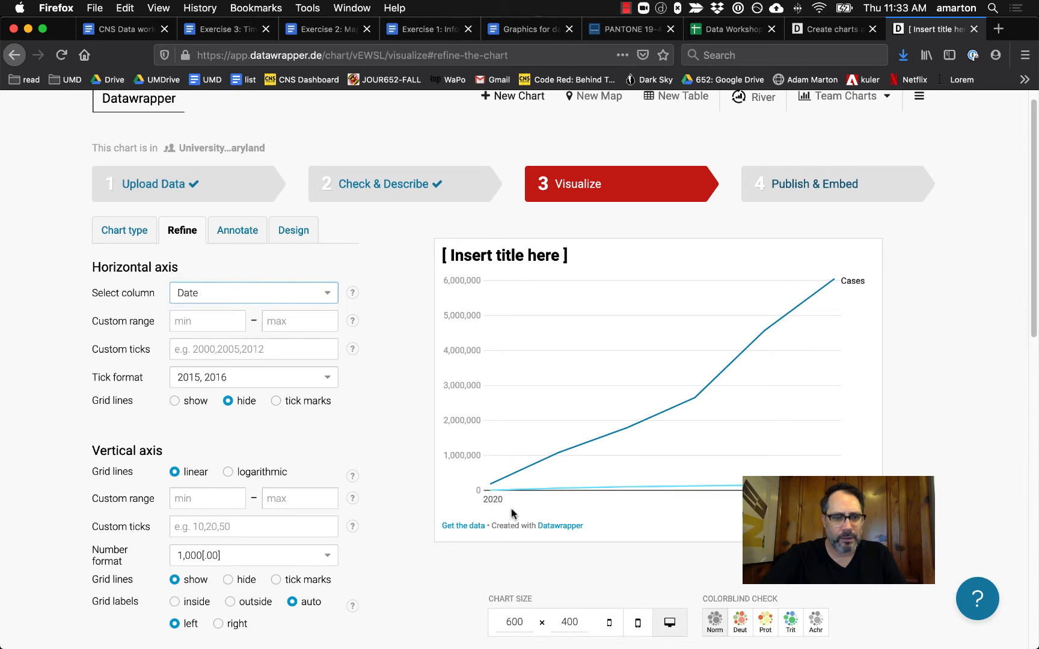
click(286, 382)
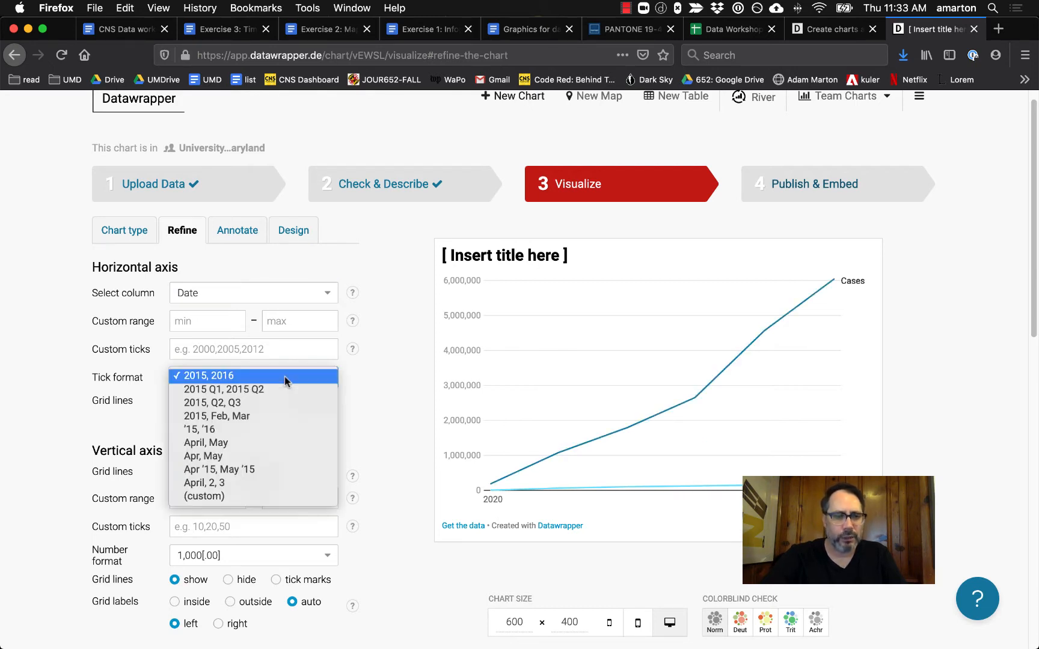
click(285, 422)
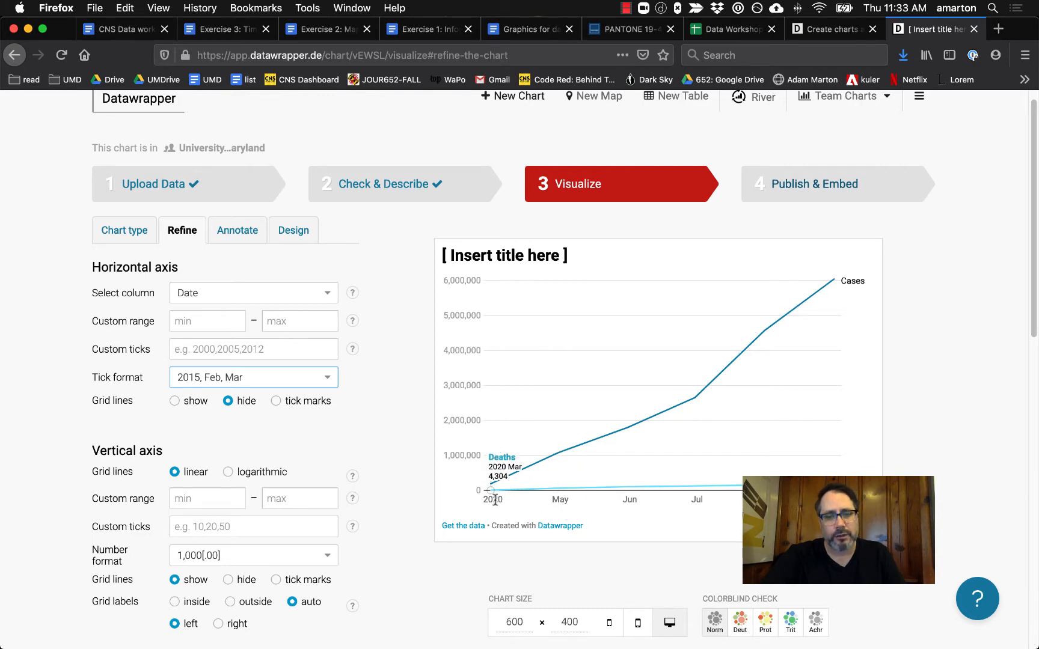
click(324, 378)
click(317, 400)
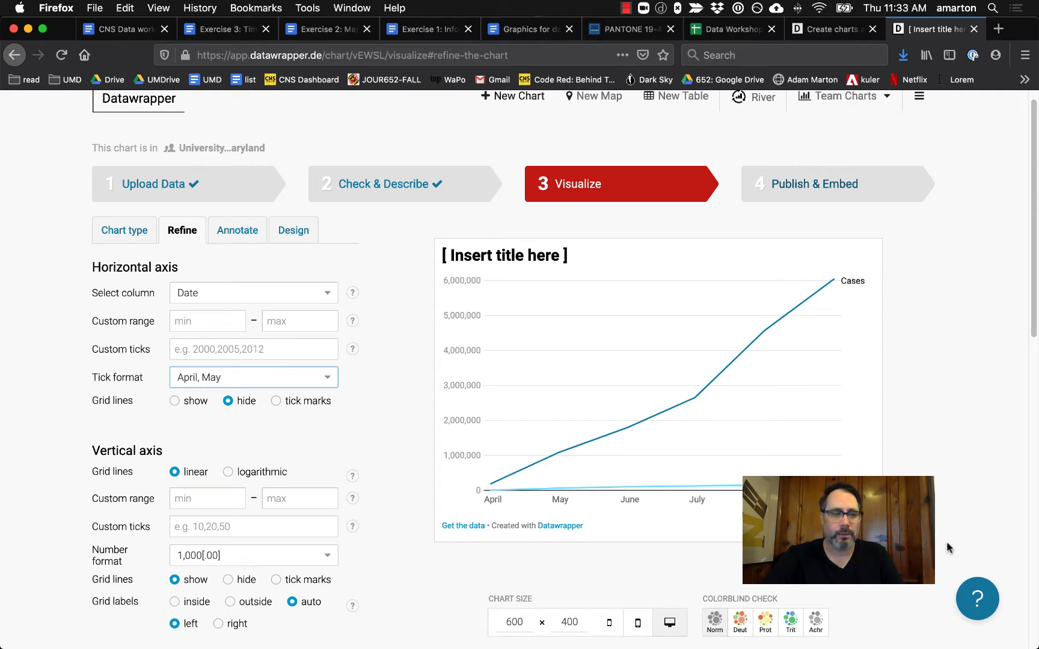
Show the grid lines for the horizontal axis
scroll(394, 436, down, 1)
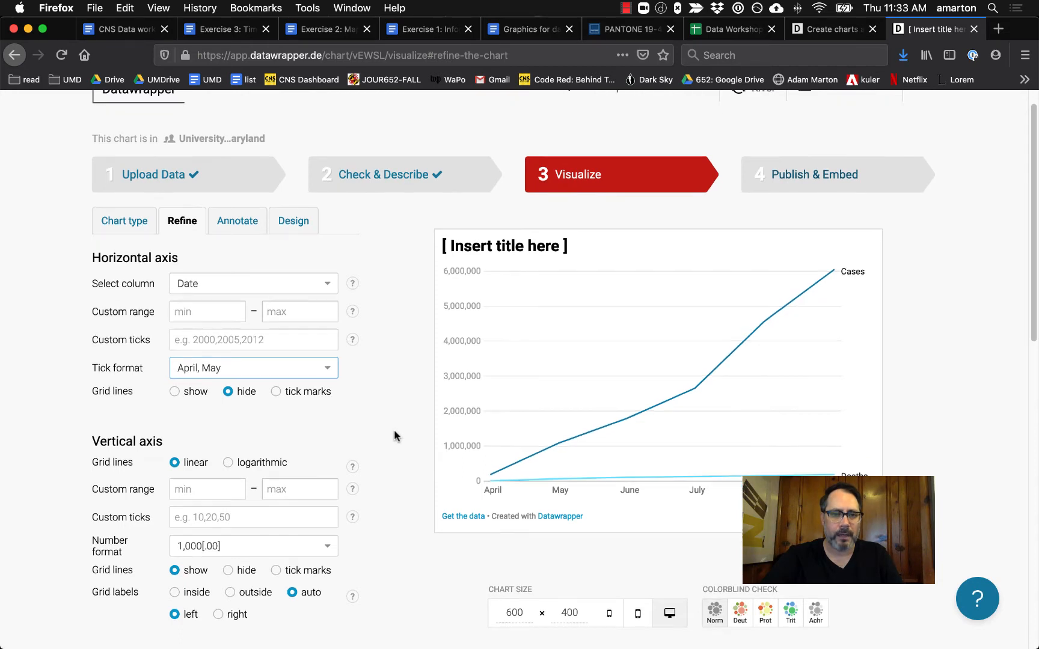
scroll(394, 435, down, 1)
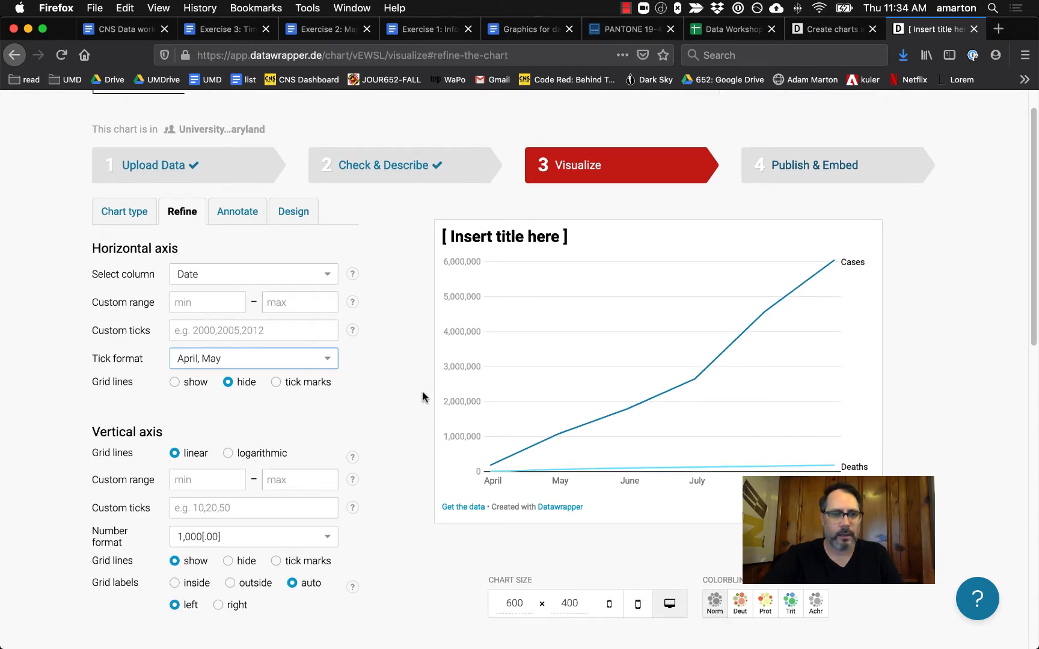
scroll(421, 396, down, 1)
click(175, 374)
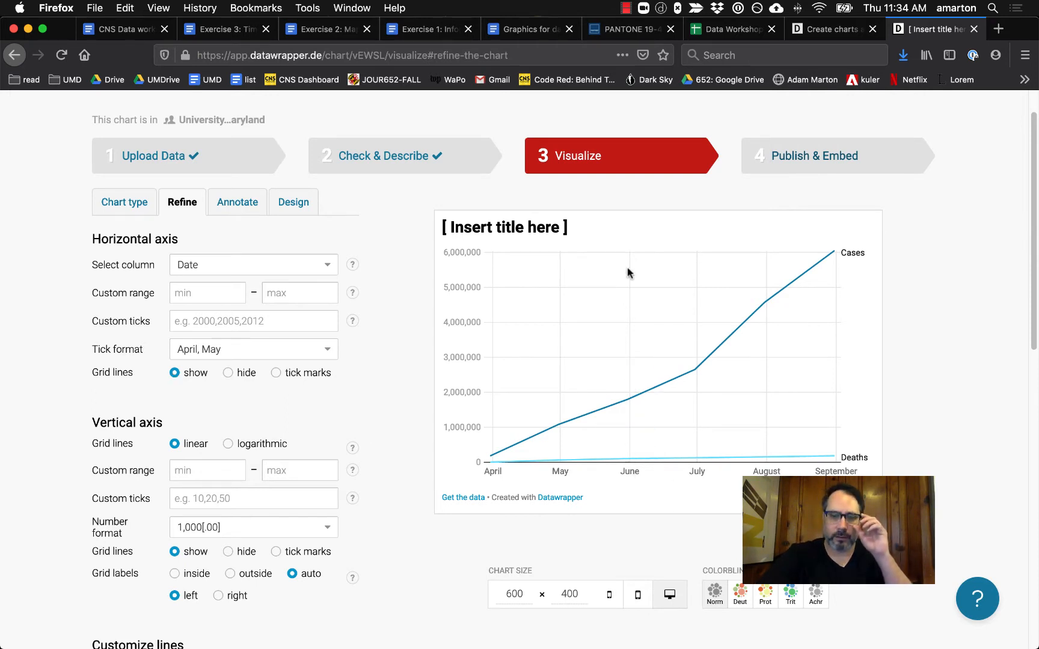
Try the logarithmic scale on the vertical axis and return it to linear
scroll(376, 522, down, 1)
scroll(379, 519, down, 1)
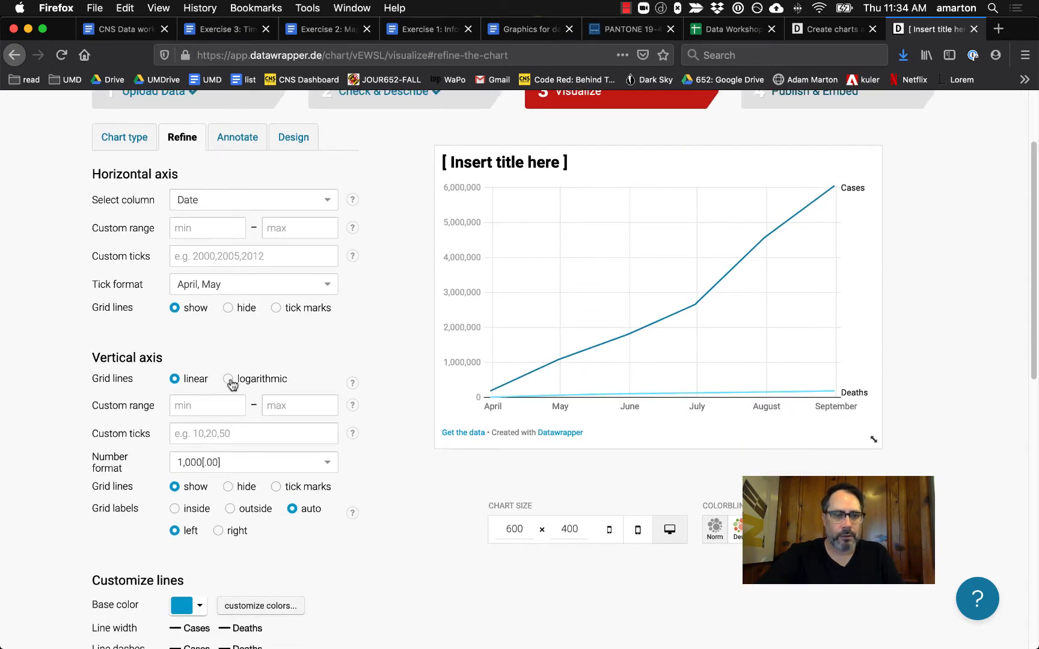
click(228, 379)
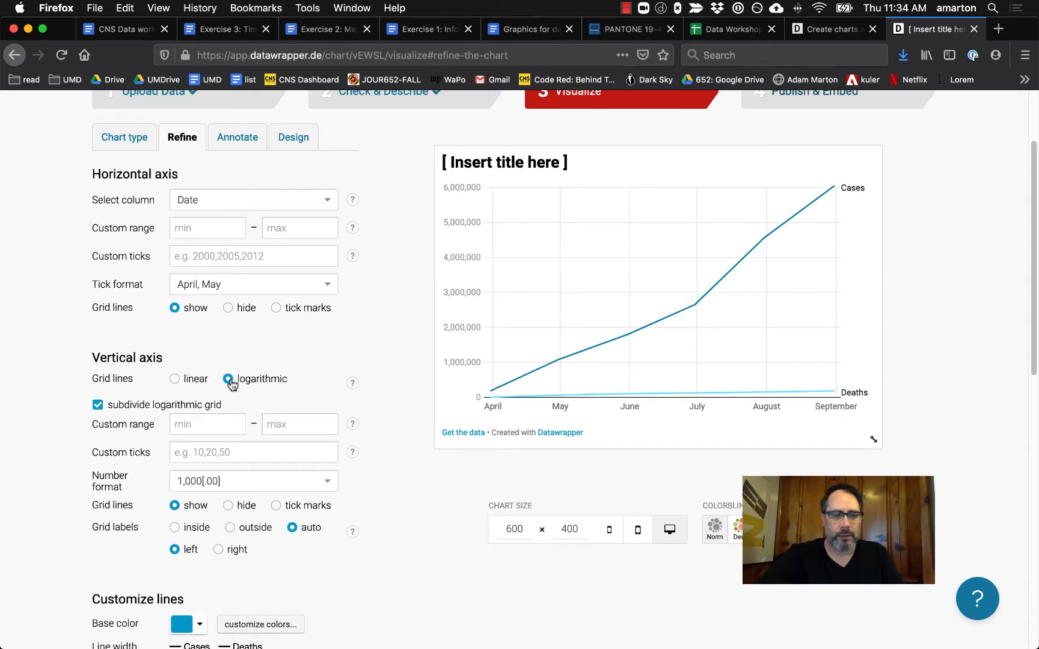
click(174, 379)
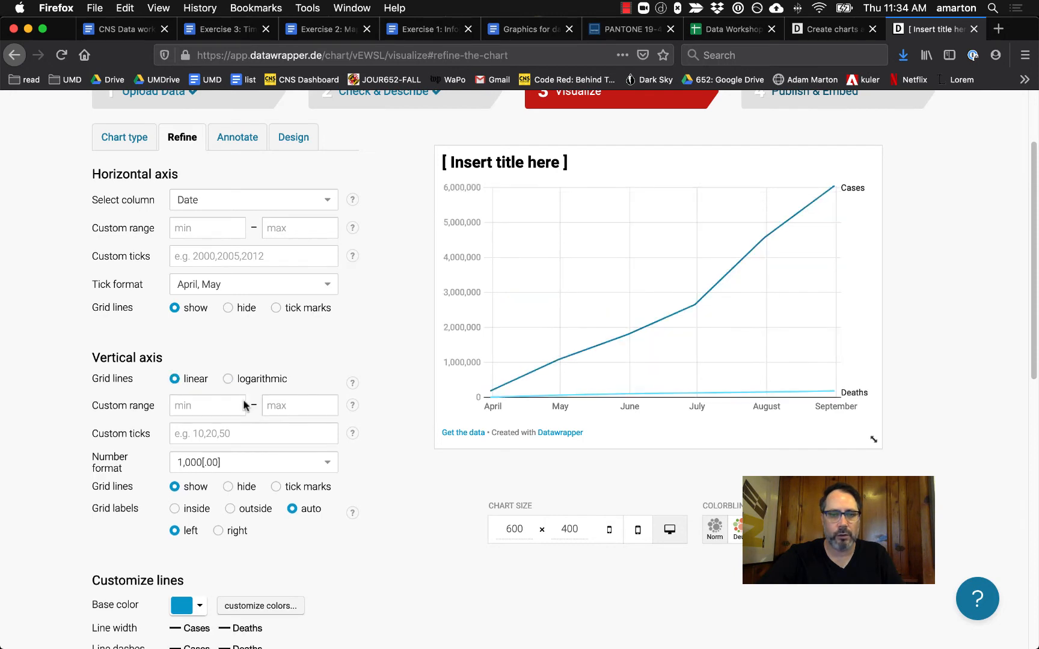
Try the hide and tick marks options for the vertical axis grid lines, and return to show
scroll(440, 554, down, 2)
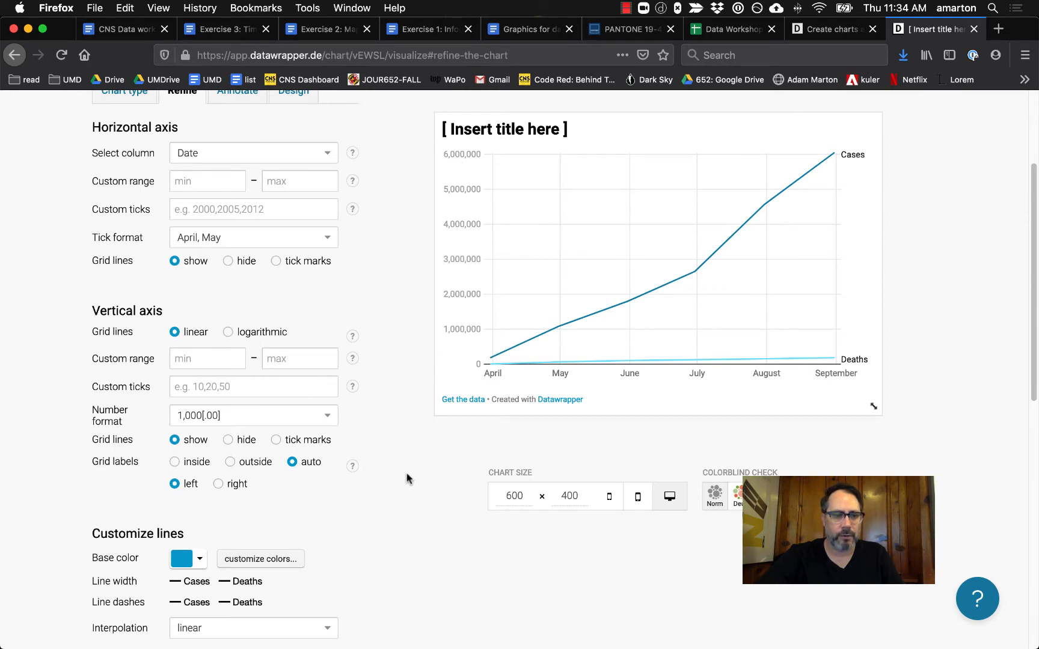
scroll(406, 479, down, 1)
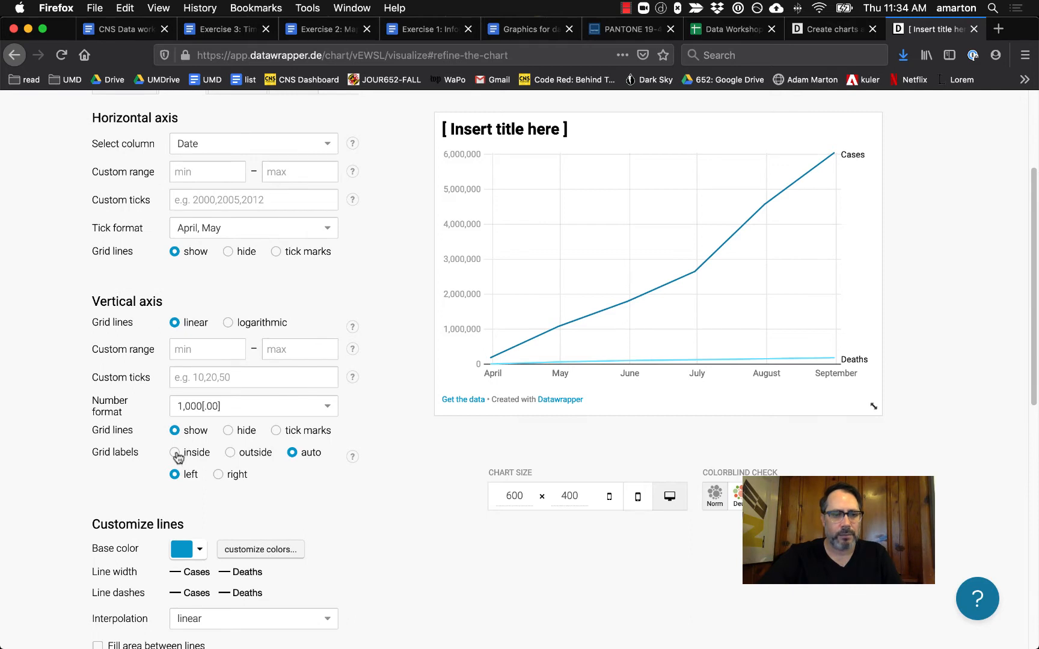
click(228, 430)
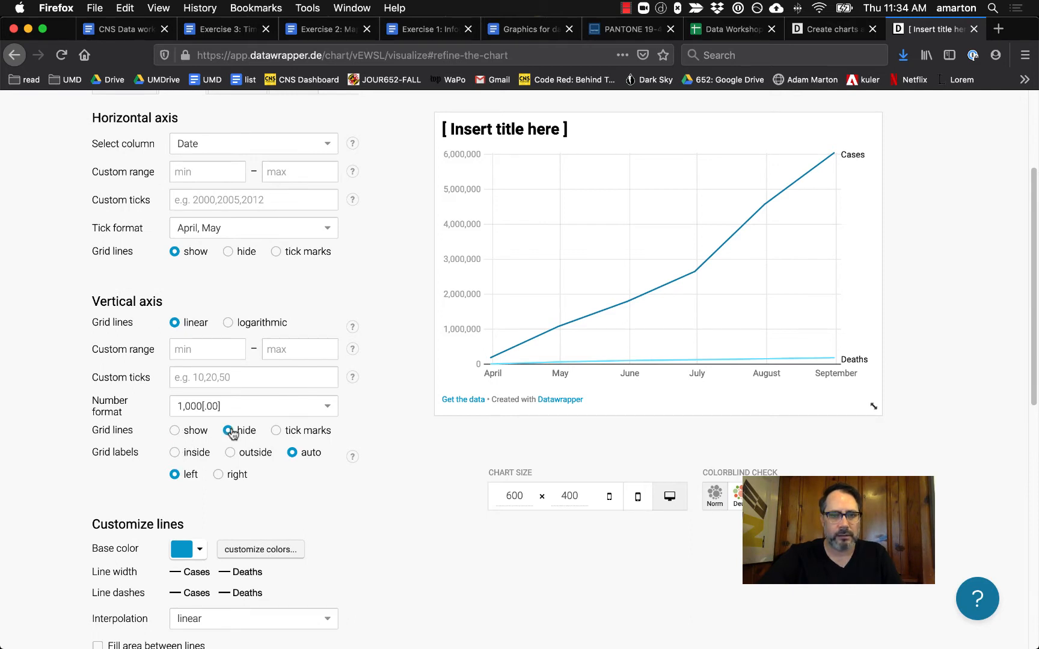
click(174, 431)
click(278, 432)
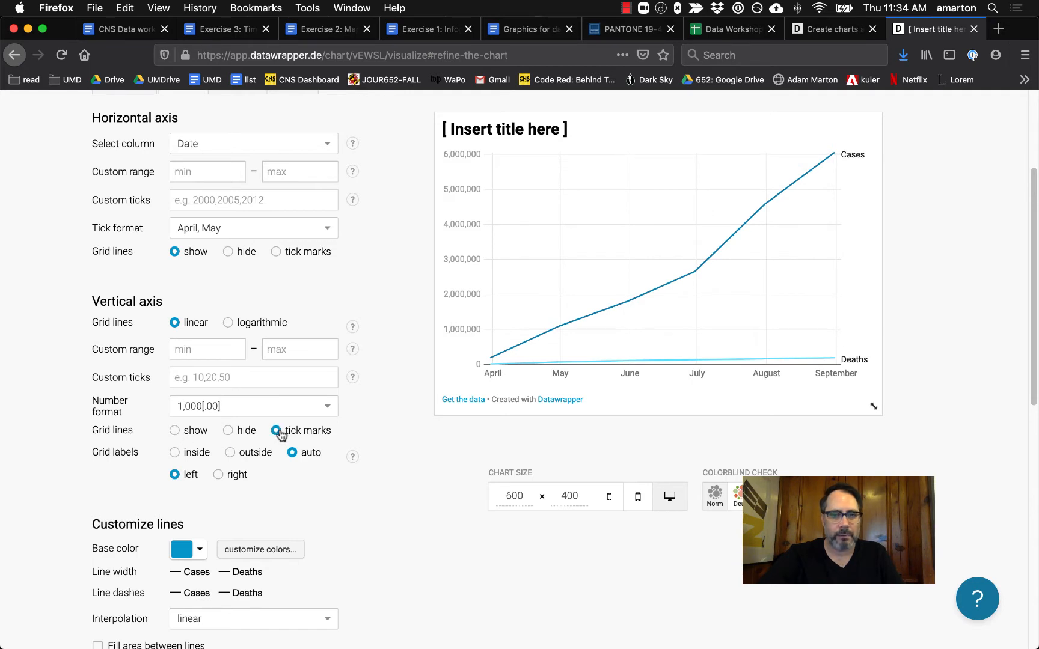
click(174, 430)
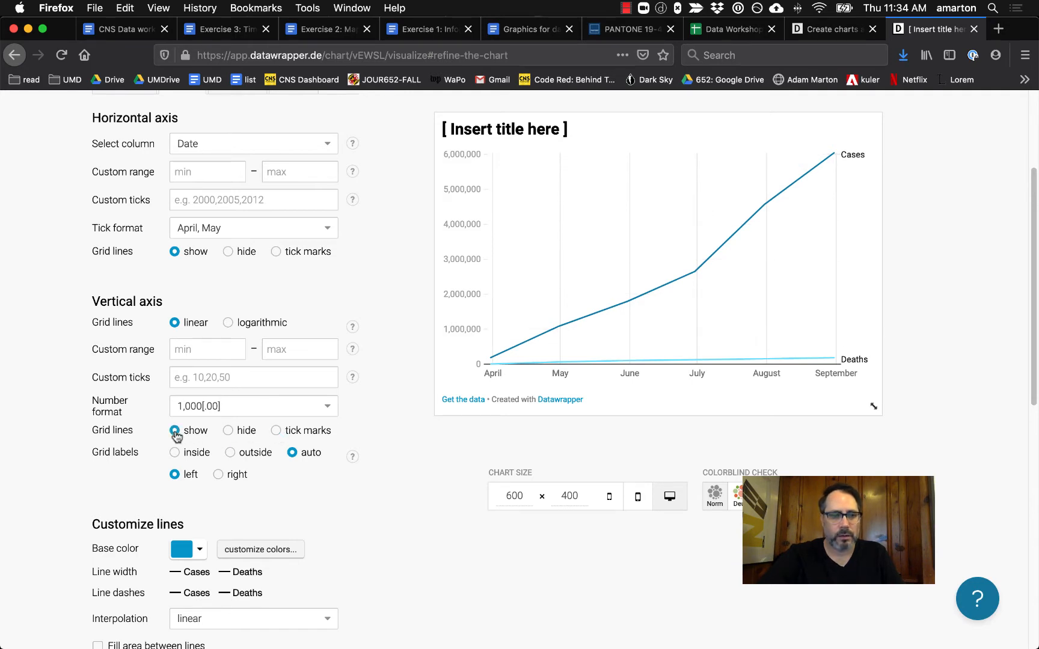
Compare the grid label placements for the vertical axis and set them to outside on the left
click(175, 452)
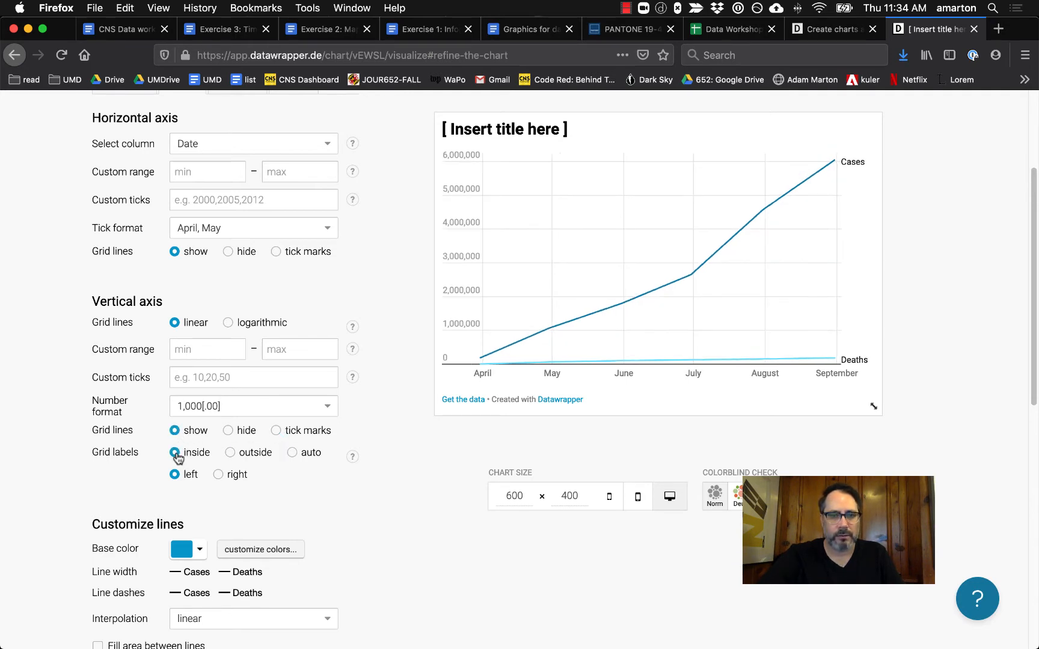
click(230, 453)
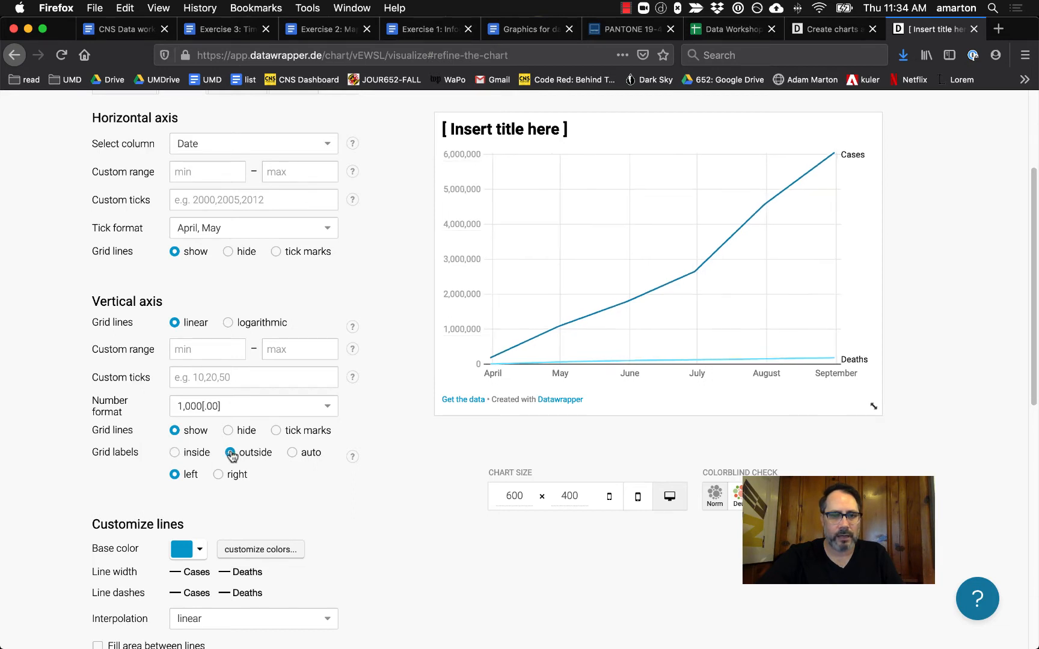
click(292, 454)
click(231, 454)
click(219, 475)
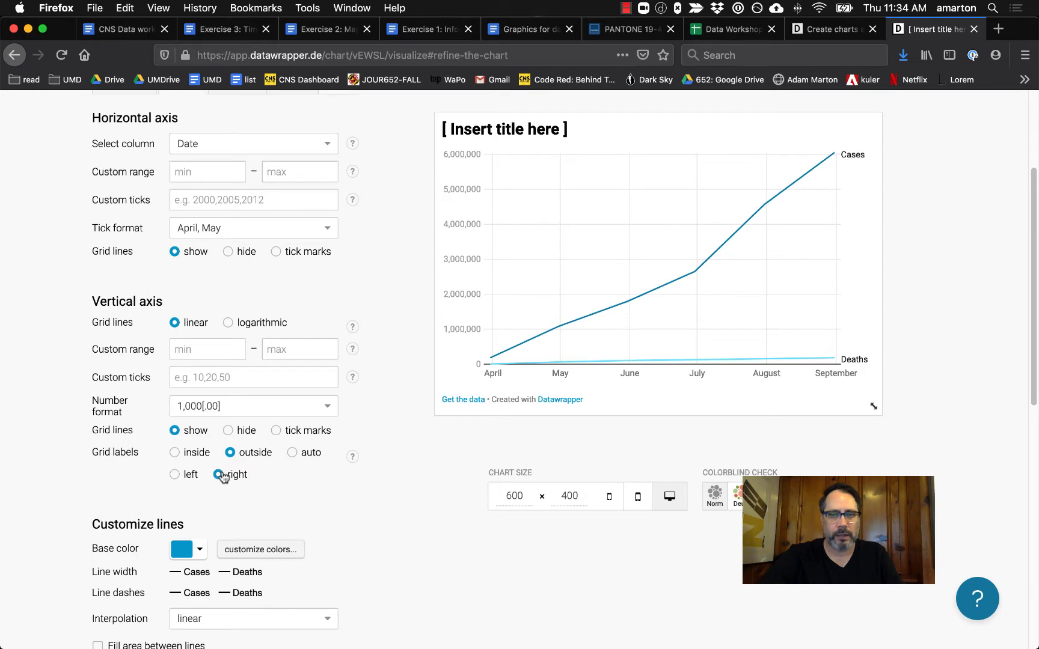
click(175, 475)
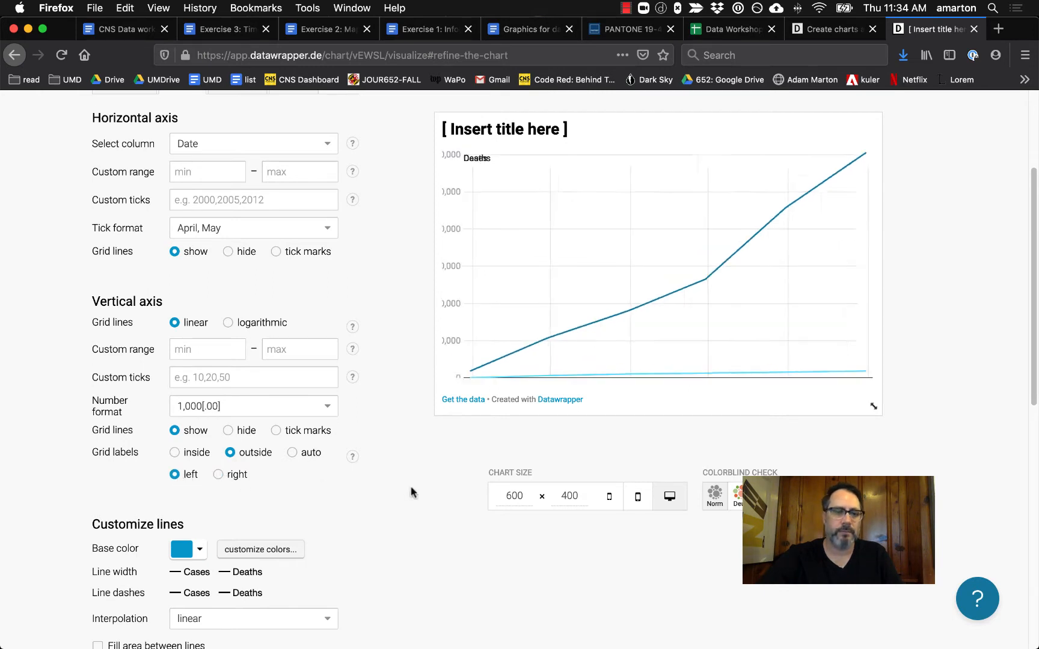
Switch to the Pantone 19-4052 TCX Classic Blue page and copy its hex value 0F4C81
scroll(465, 507, down, 3)
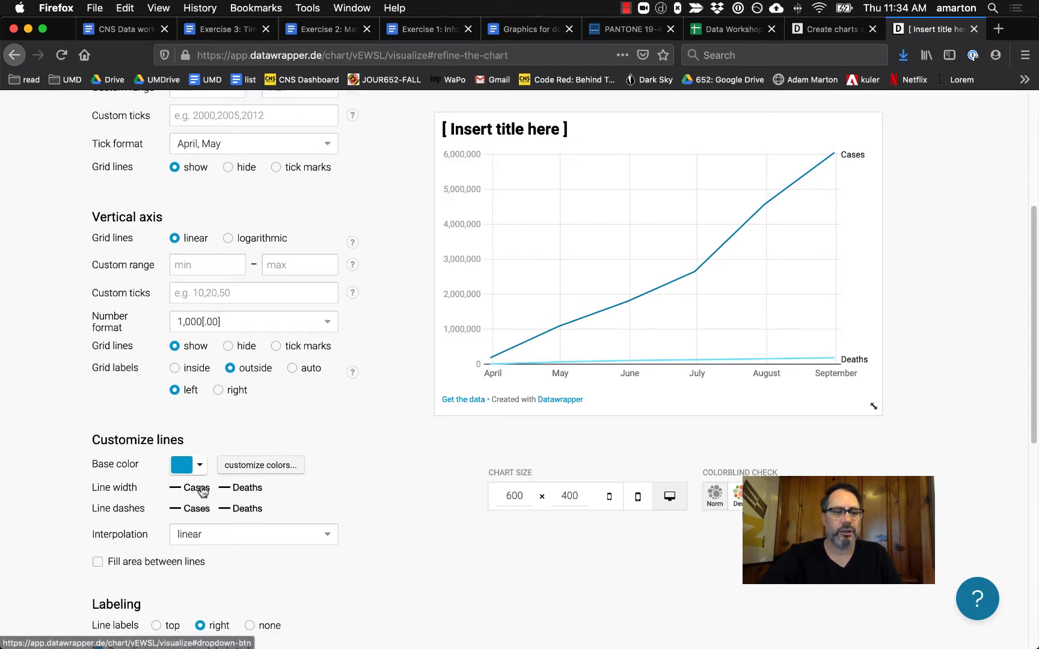
click(240, 466)
click(283, 471)
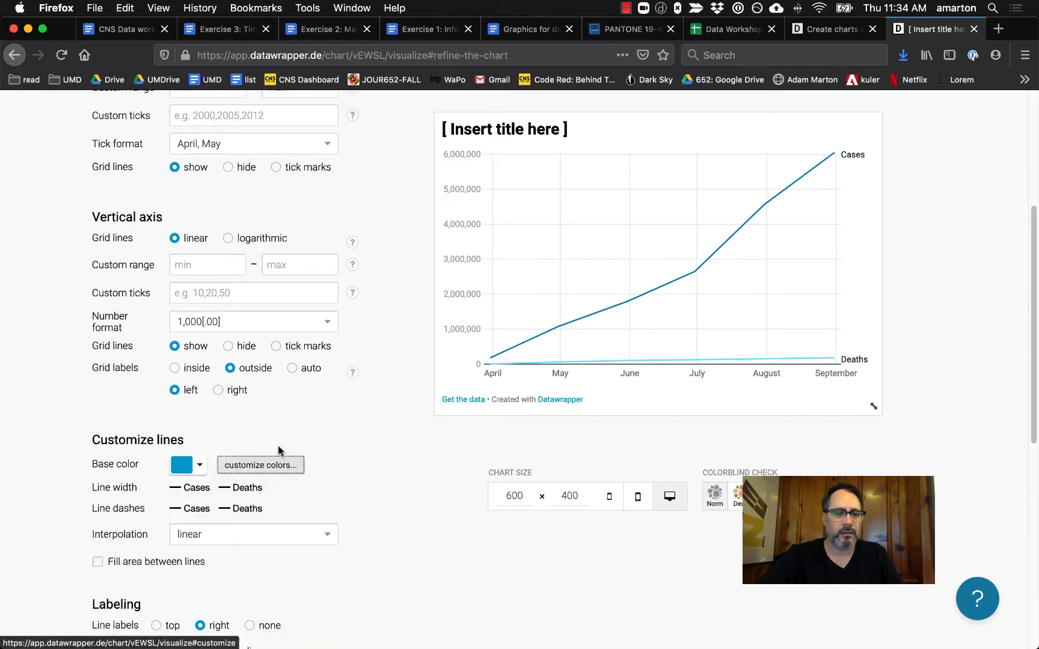
click(633, 28)
right_click(468, 337)
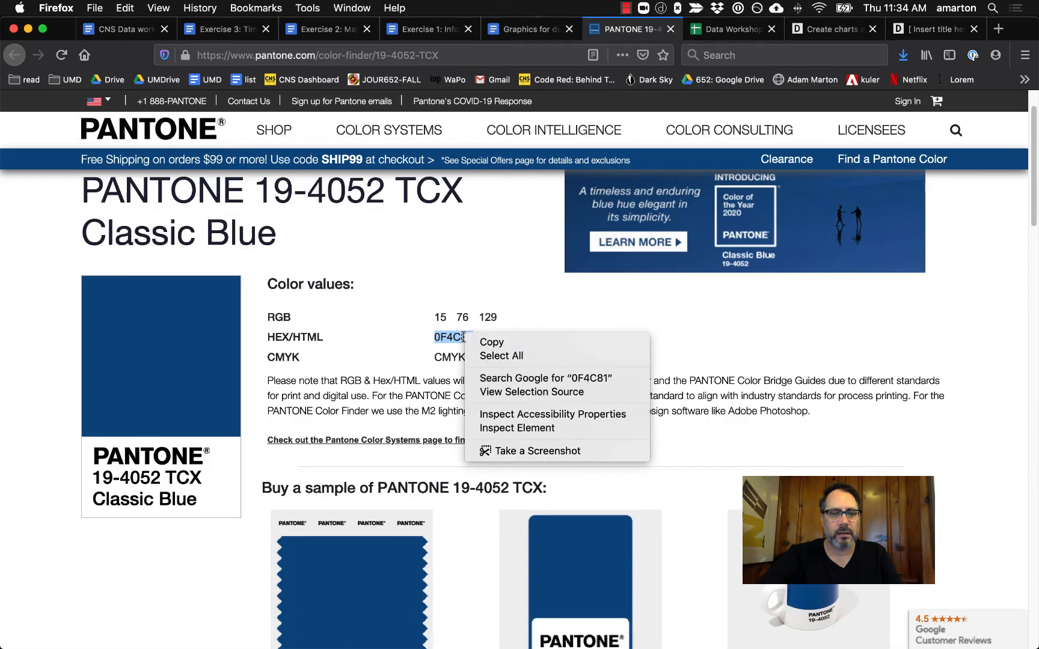
click(487, 341)
Return to the Datawrapper line chart and set the lines' base color to the copied hex value 0F4C81
click(917, 30)
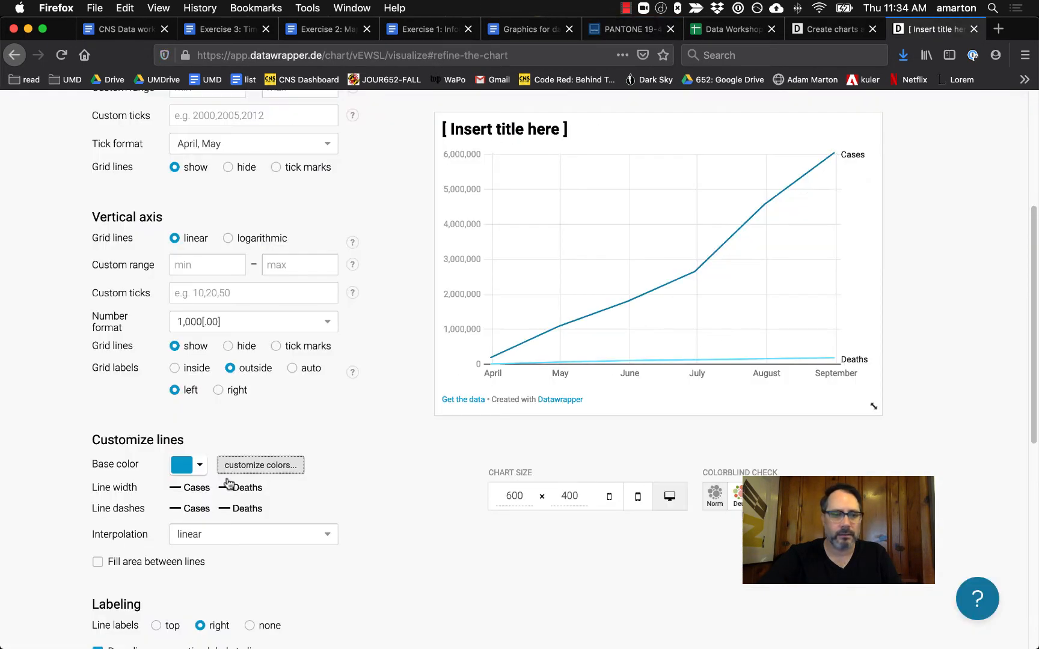
click(199, 465)
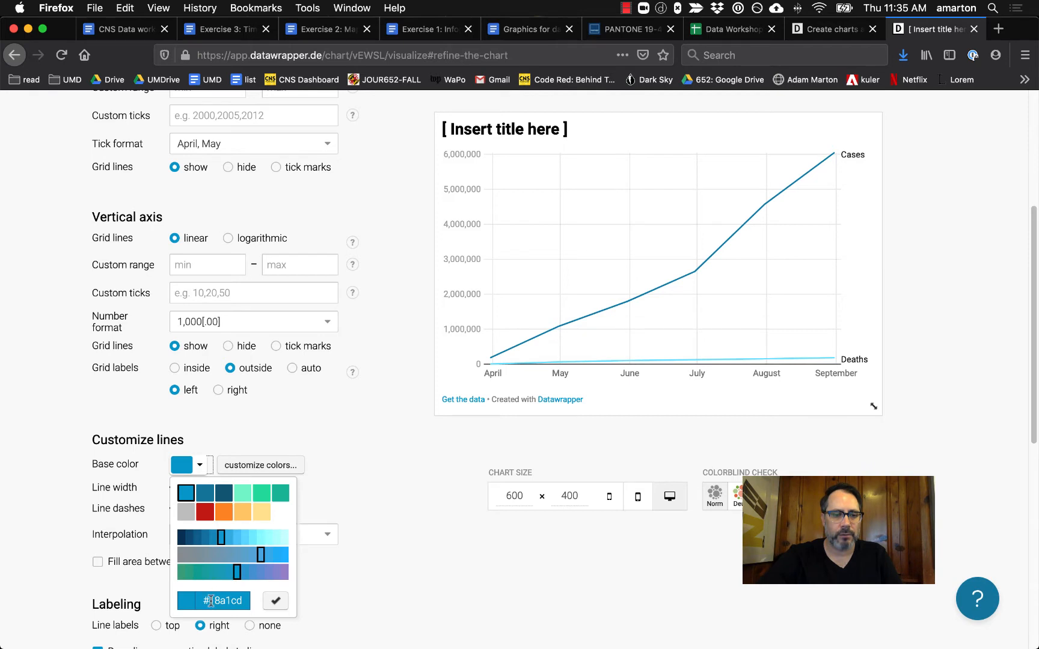
drag(209, 601, 265, 600)
key(super+v)
click(275, 601)
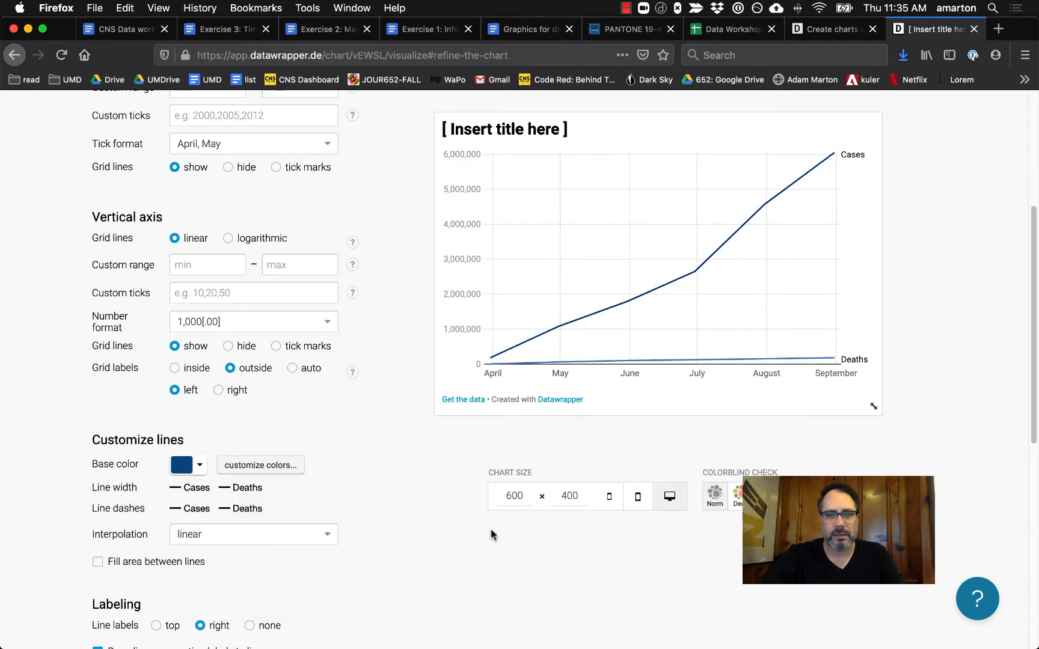
mouse_move(684, 358)
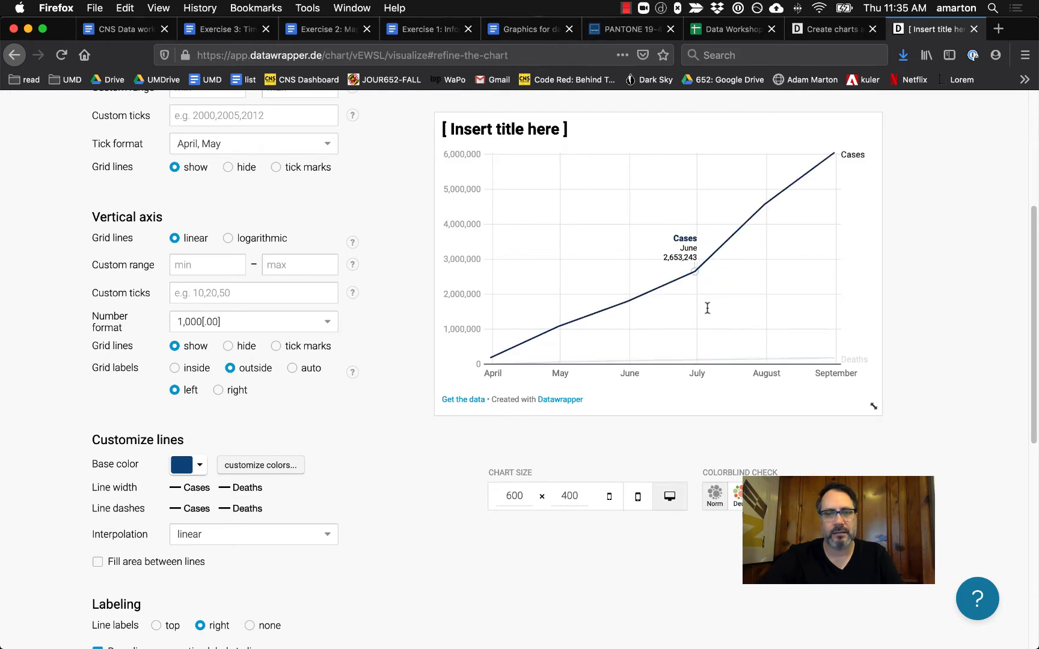
Set the interpolation of the chart lines to curved
scroll(319, 539, down, 1)
scroll(330, 538, down, 1)
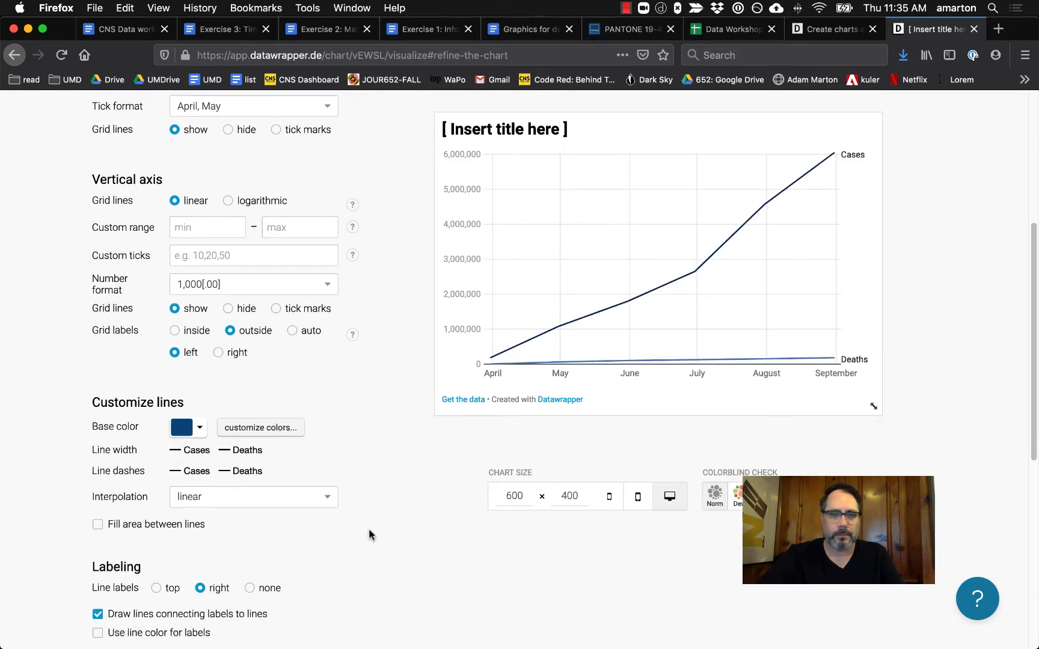
scroll(369, 535, down, 2)
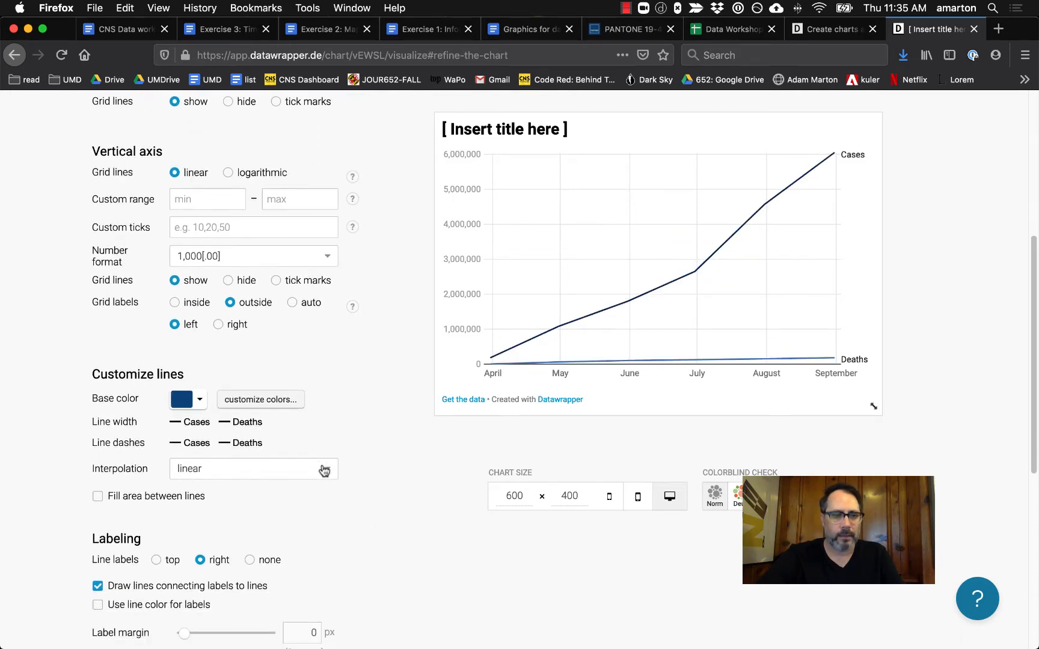
click(320, 468)
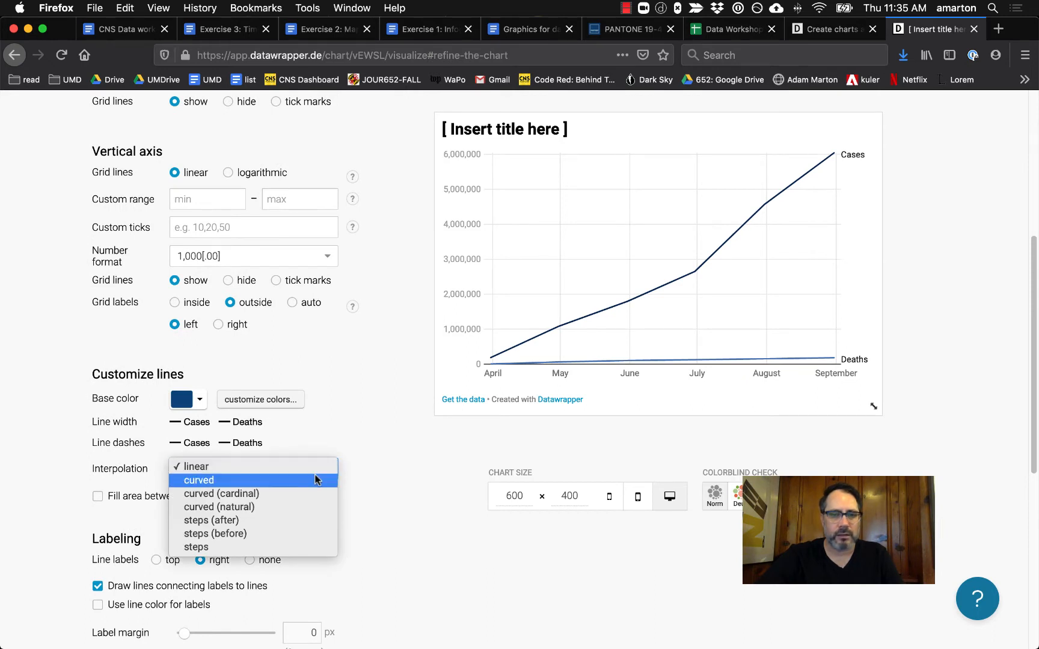
click(315, 479)
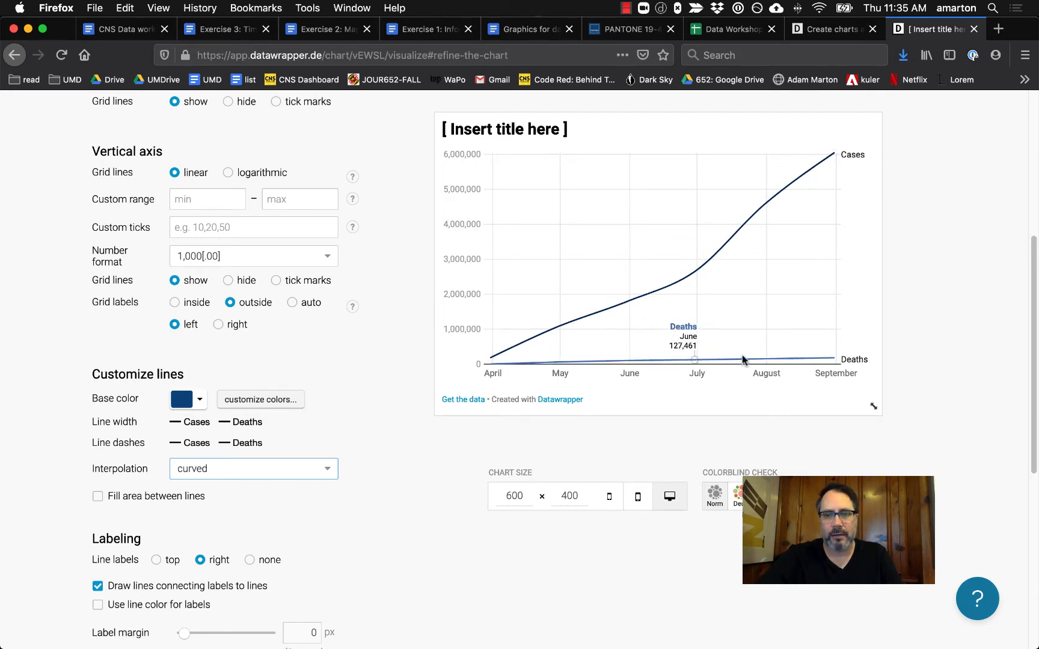
click(251, 475)
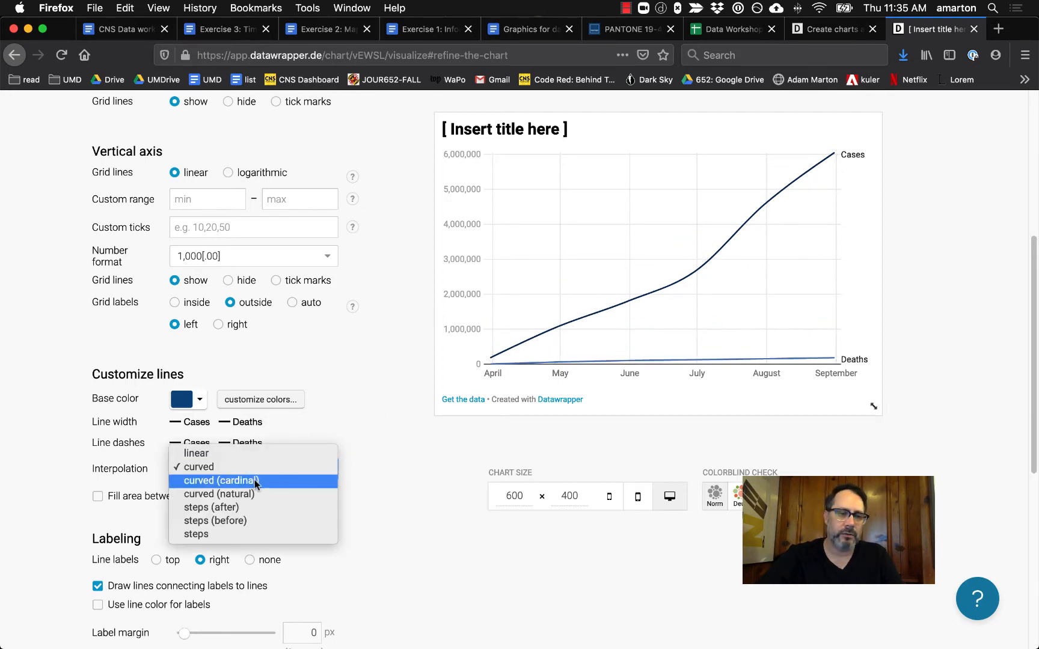
click(421, 484)
Try filling the area between the lines, and turn the fill back off
scroll(439, 481, down, 1)
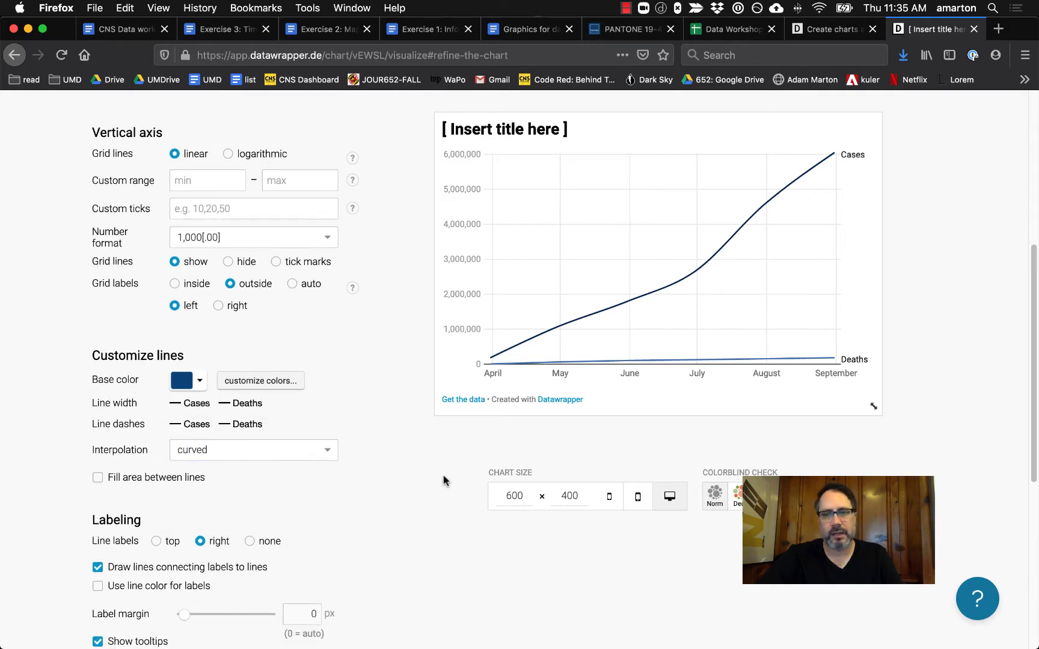
scroll(450, 484, down, 1)
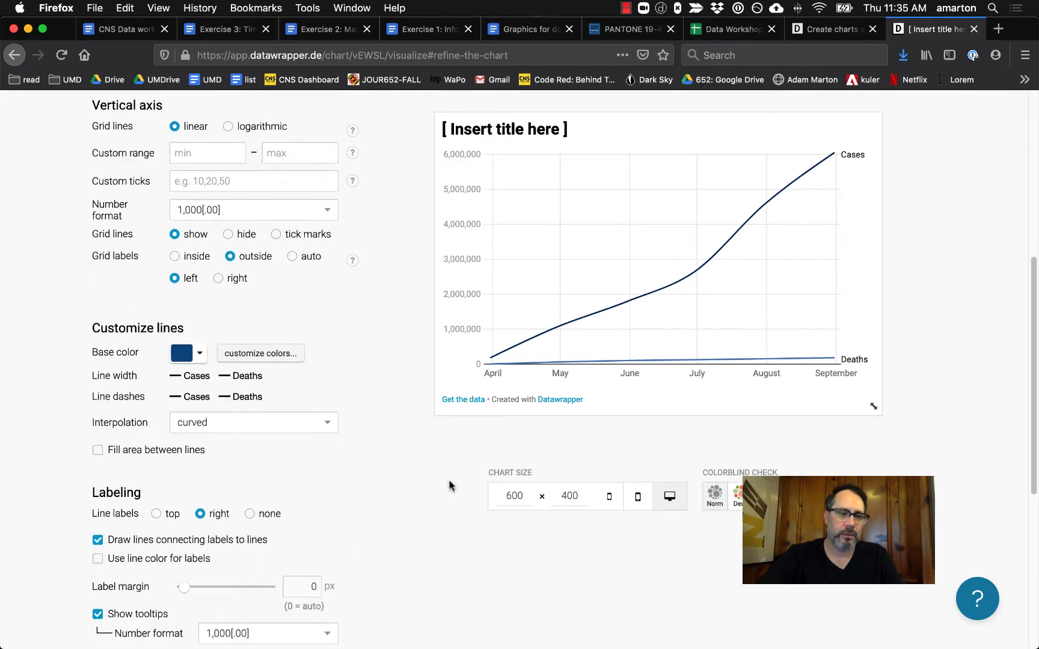
click(98, 442)
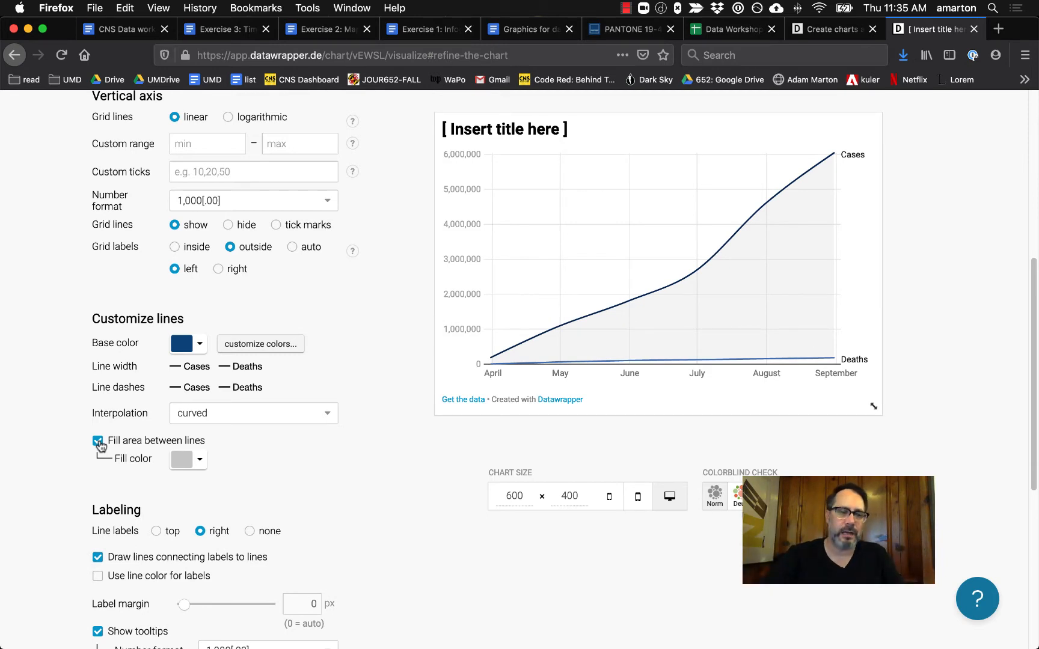
click(98, 442)
Try the top placement for the line labels, and return to right
scroll(383, 493, down, 3)
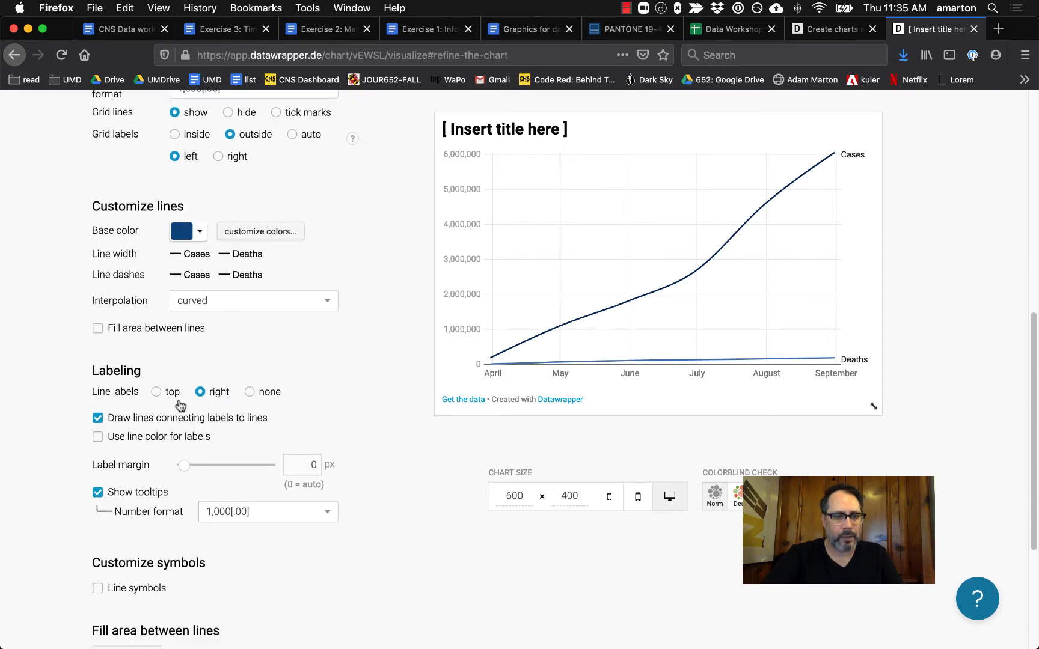
click(157, 392)
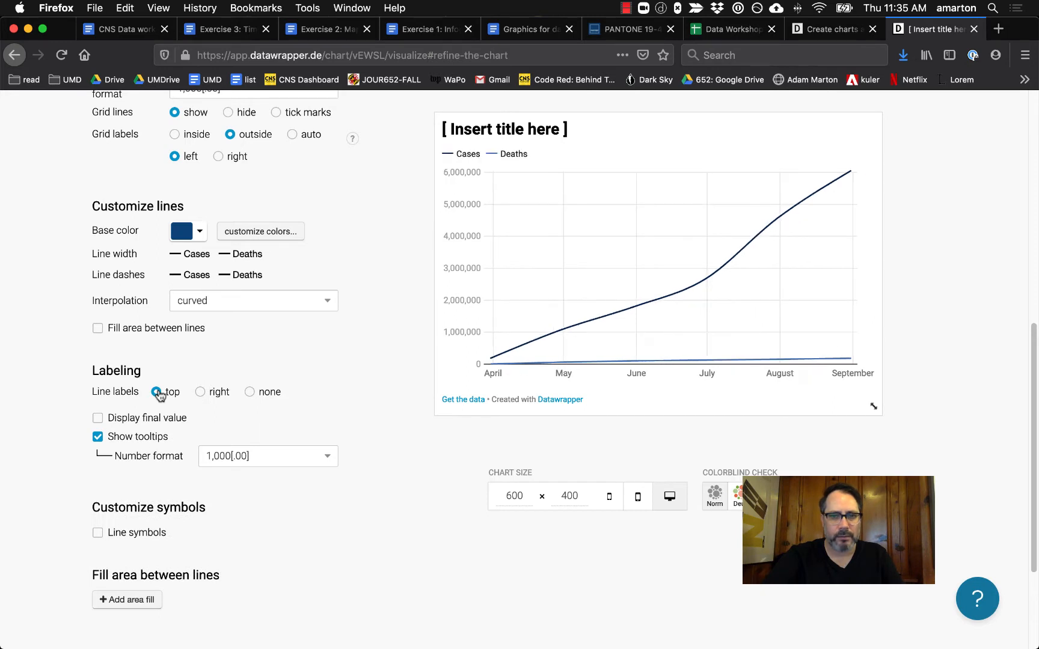
click(200, 392)
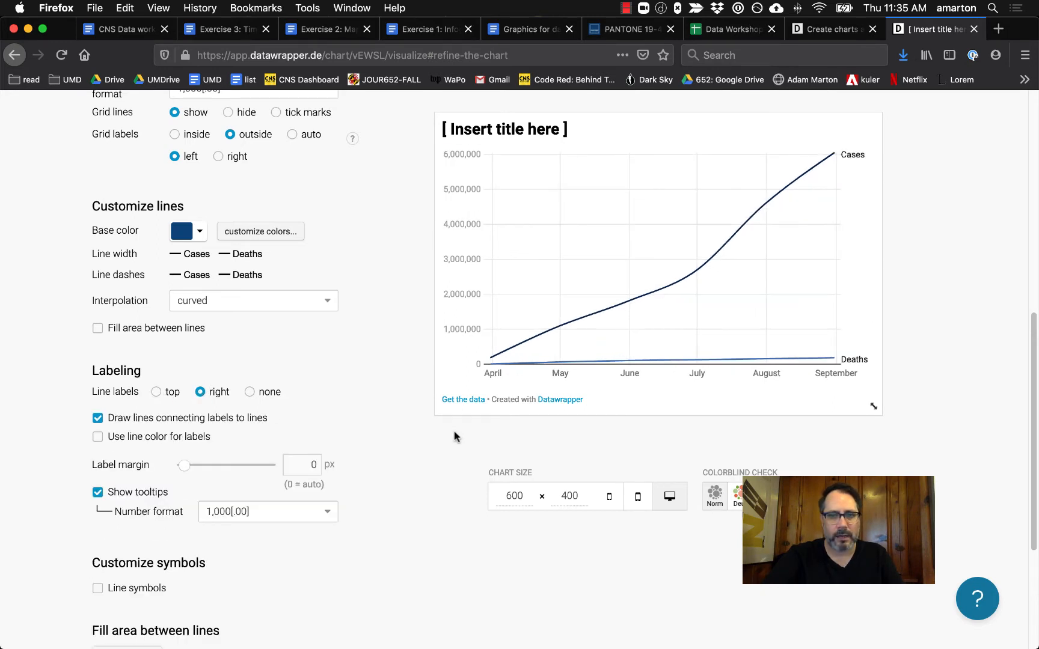
Set the label margin of the line labels to 31 px
scroll(455, 433, down, 1)
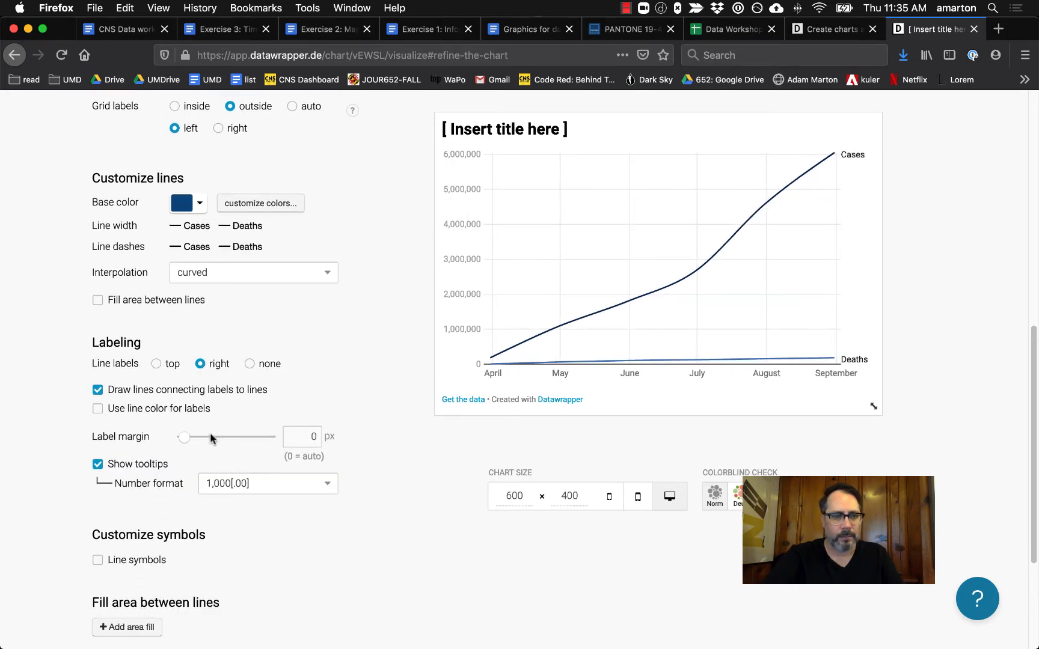
click(205, 440)
drag(205, 440, 188, 440)
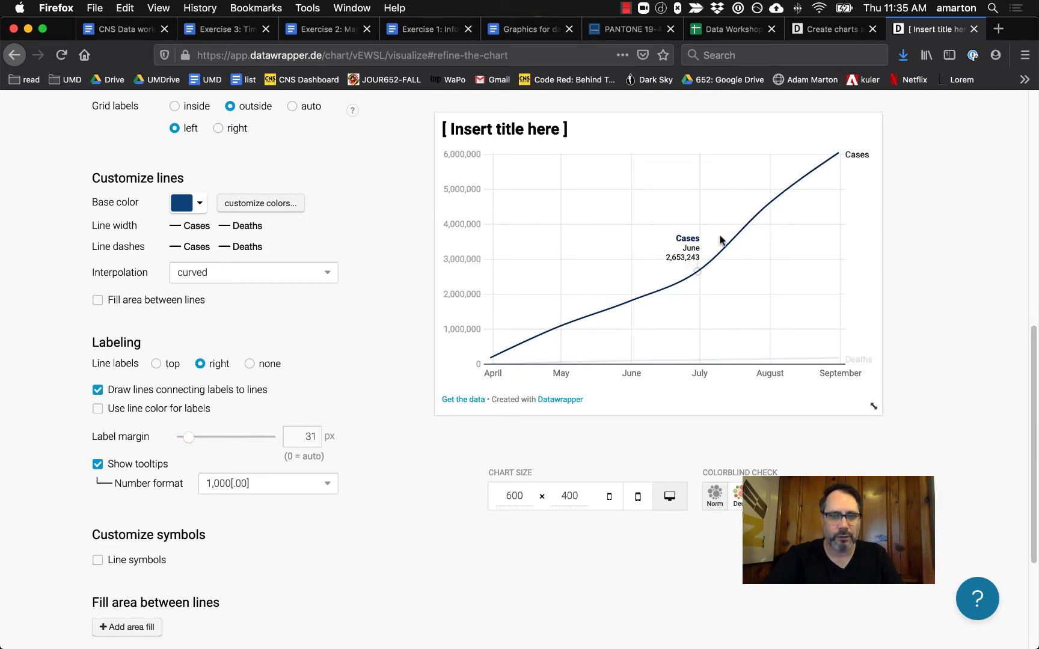
Compare the 0 and 1,000[.00] number formats for the tooltips and set the format to 10,000
click(308, 486)
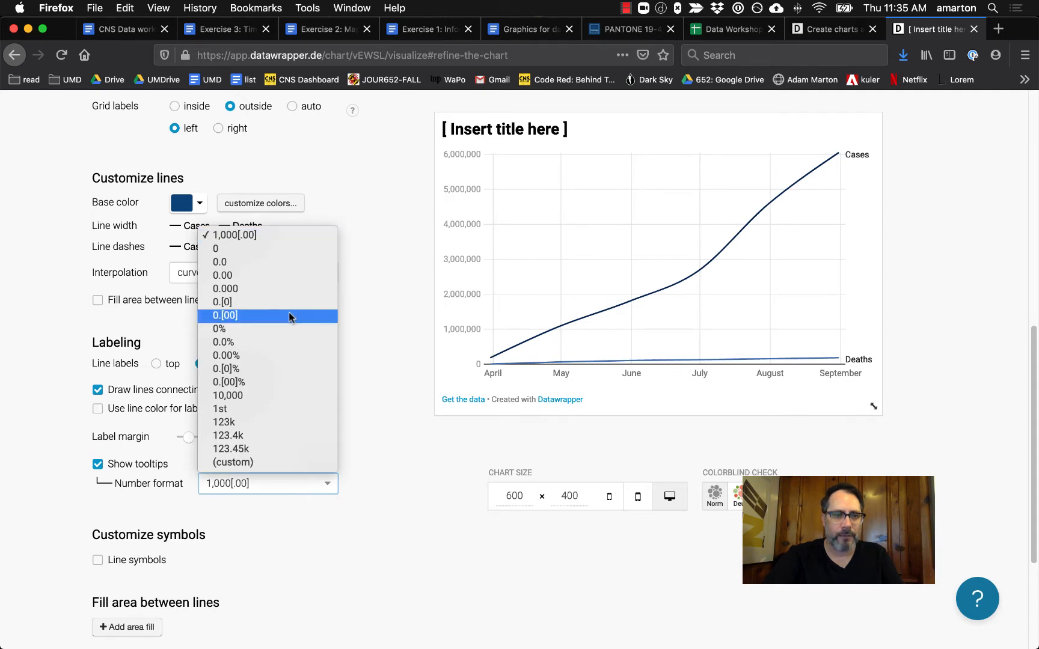
click(288, 248)
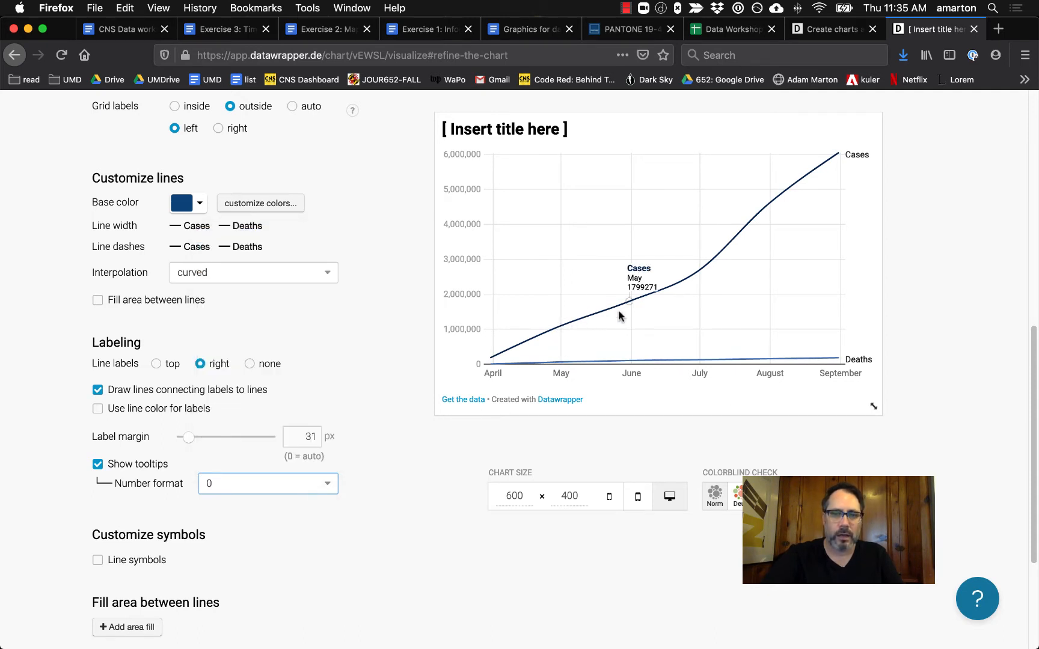
click(286, 491)
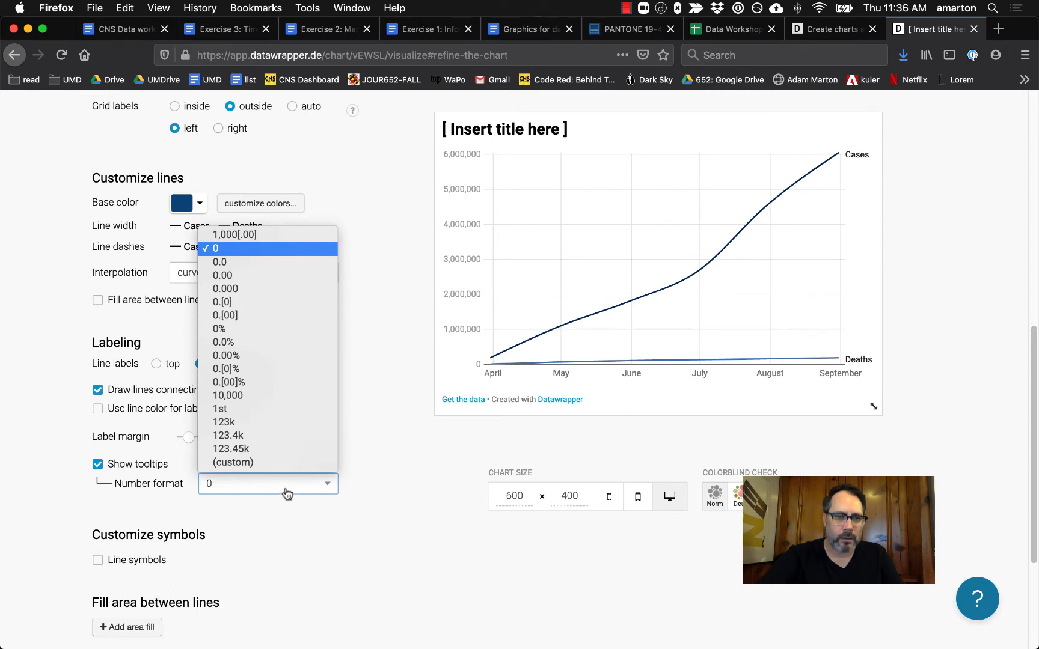
click(292, 235)
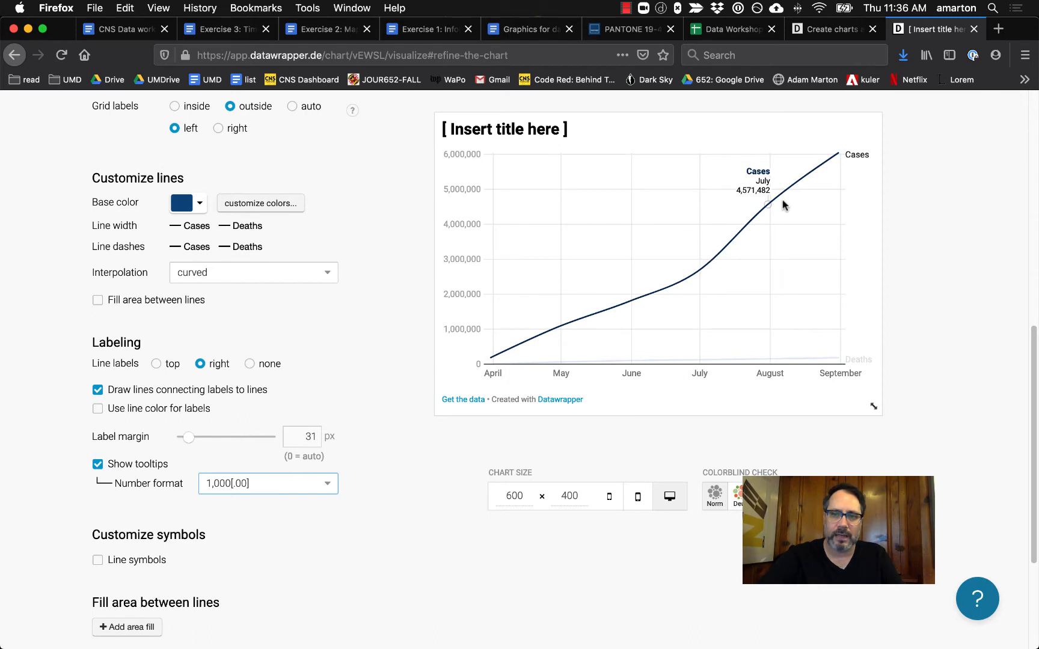
click(238, 486)
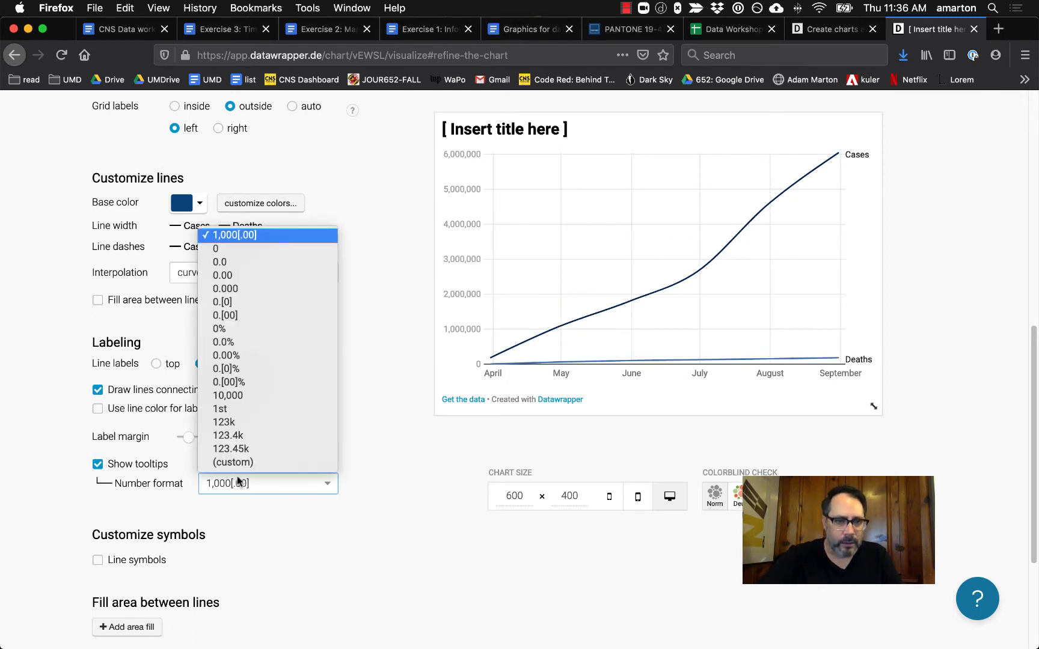
click(240, 396)
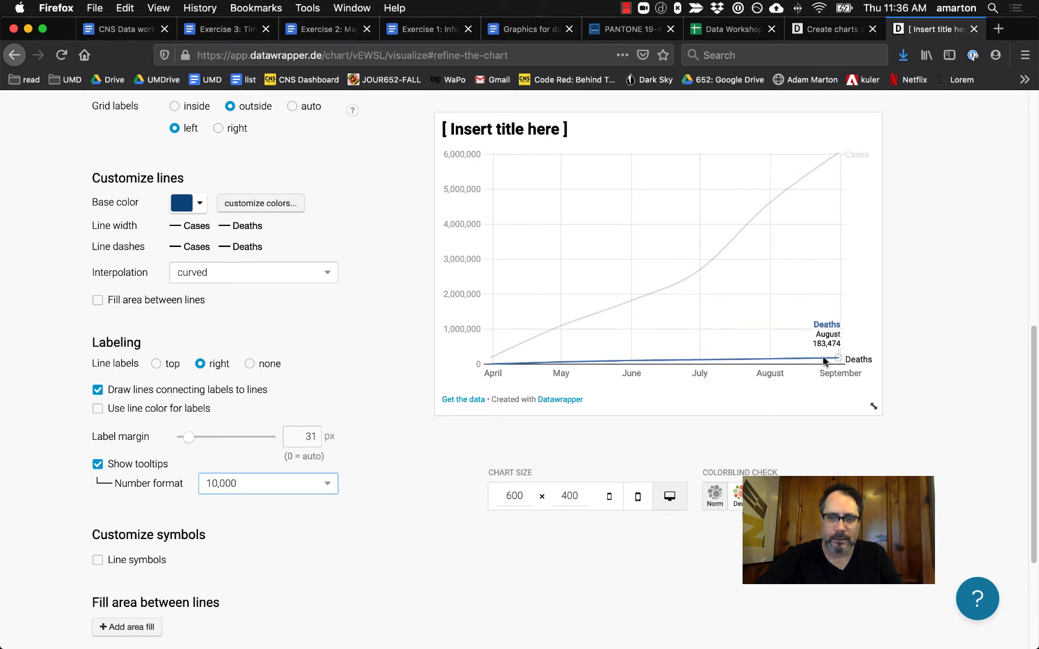
Turn on line symbols, try the square and diamond shapes, and settle on circle
click(406, 584)
scroll(406, 586, down, 3)
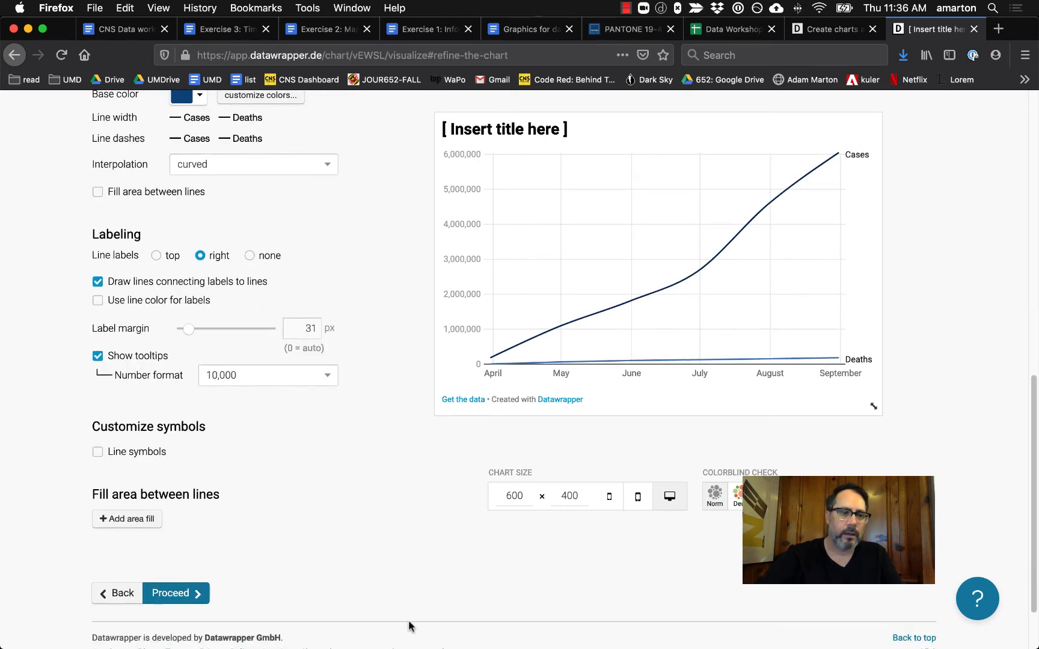
click(98, 452)
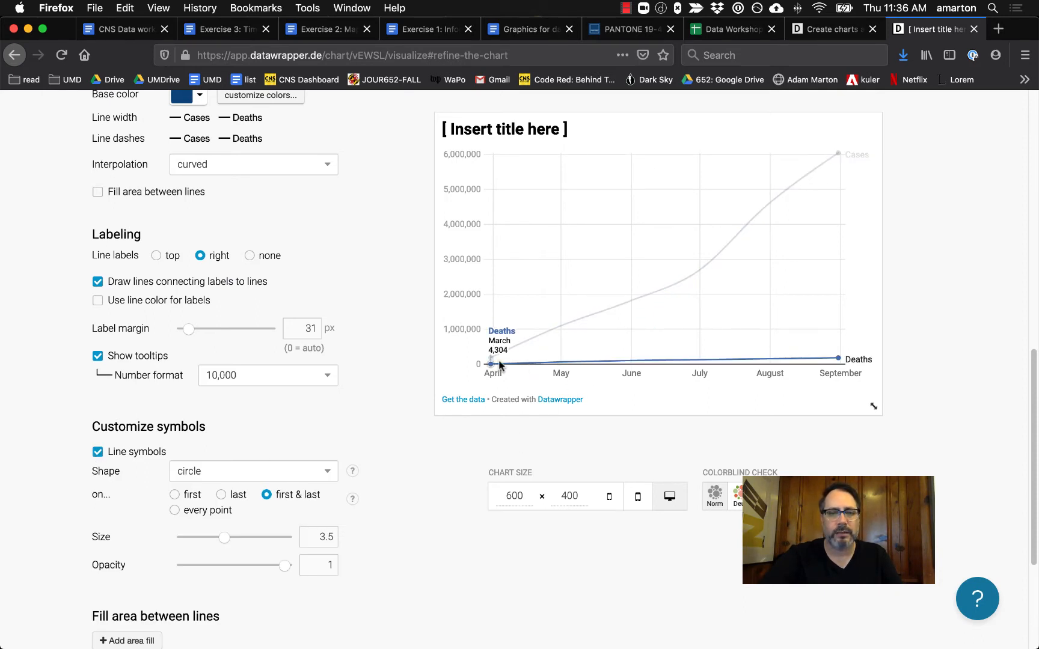
click(300, 473)
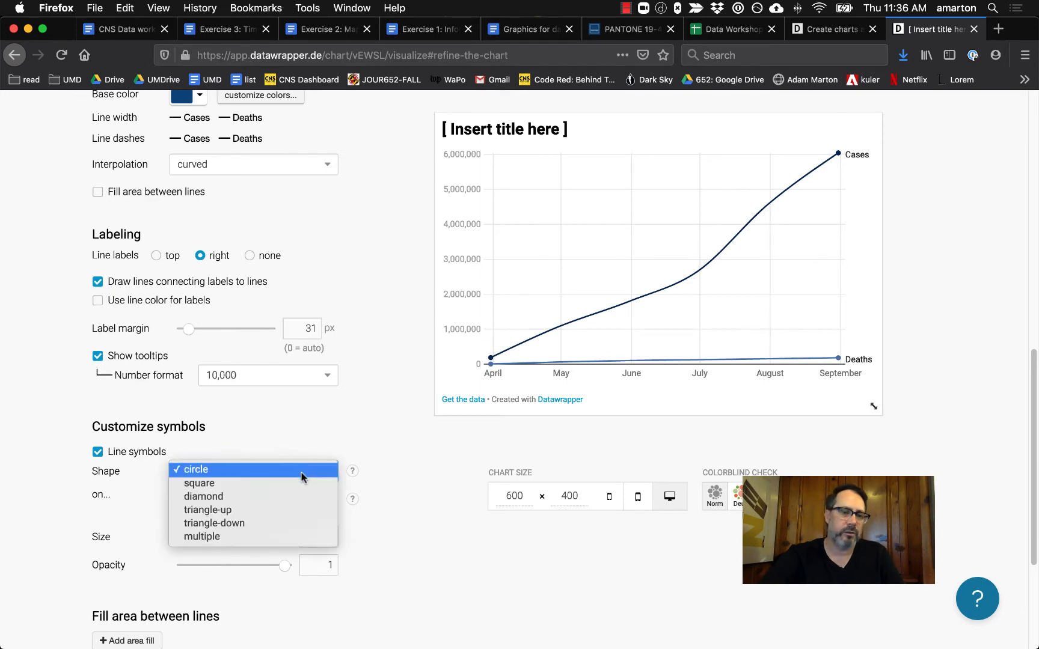
click(299, 482)
click(305, 473)
click(308, 482)
click(318, 471)
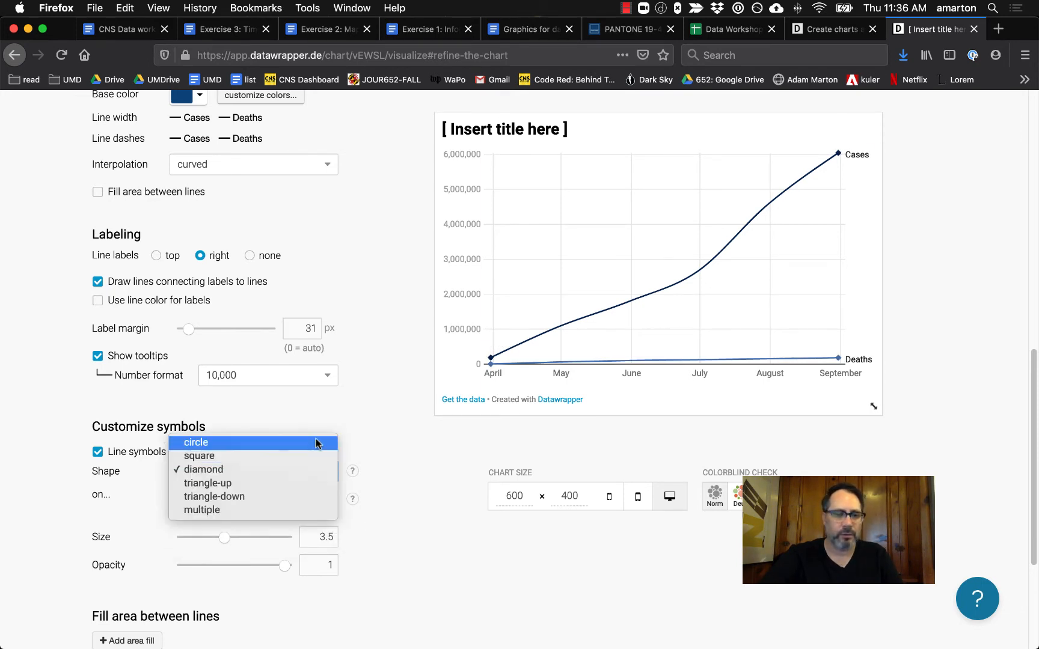
click(318, 442)
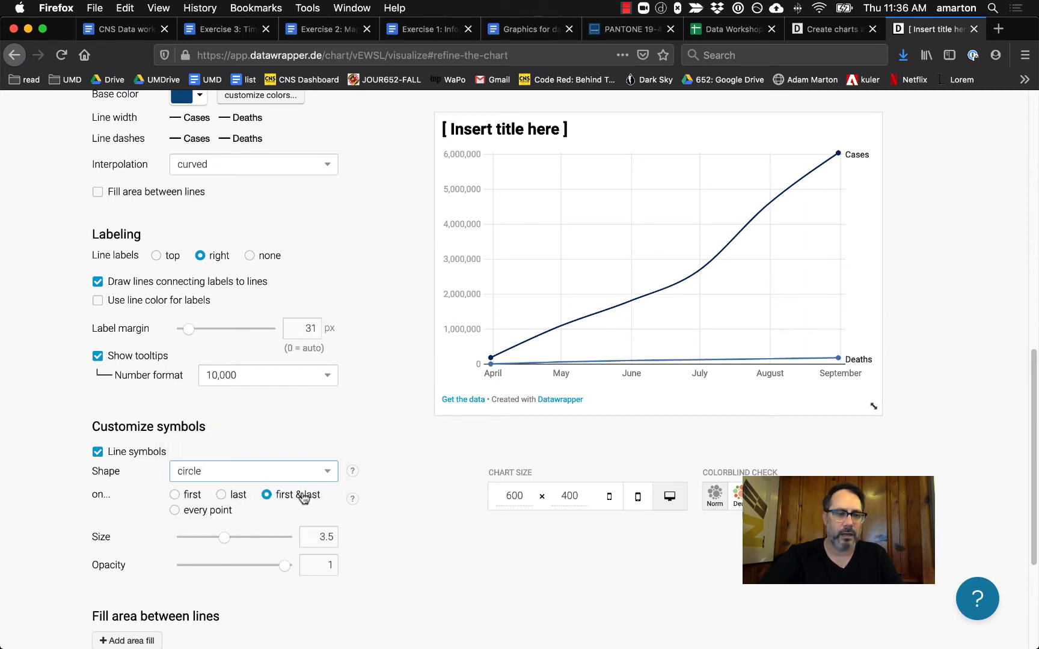
Show the circle symbols on every point and leave their size at 3.5
click(182, 511)
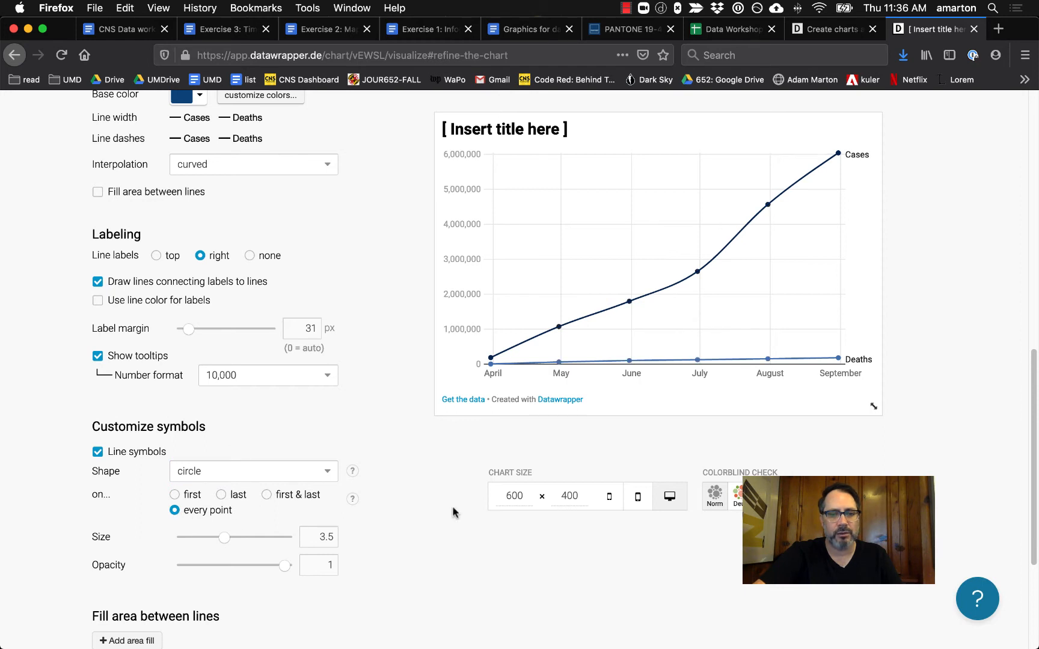
mouse_move(630, 322)
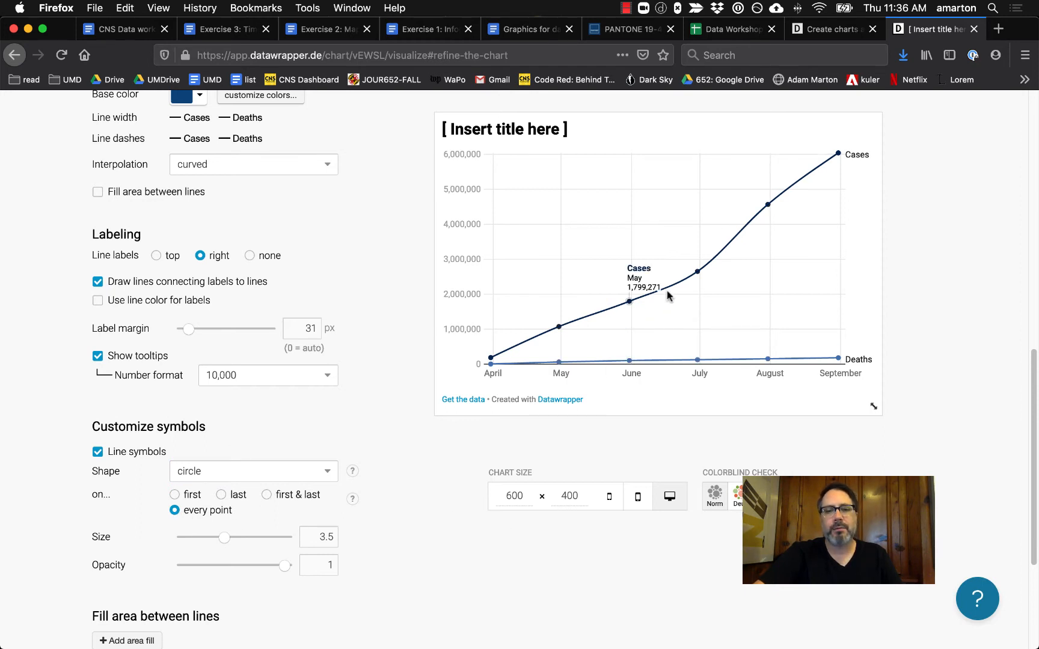
mouse_move(842, 370)
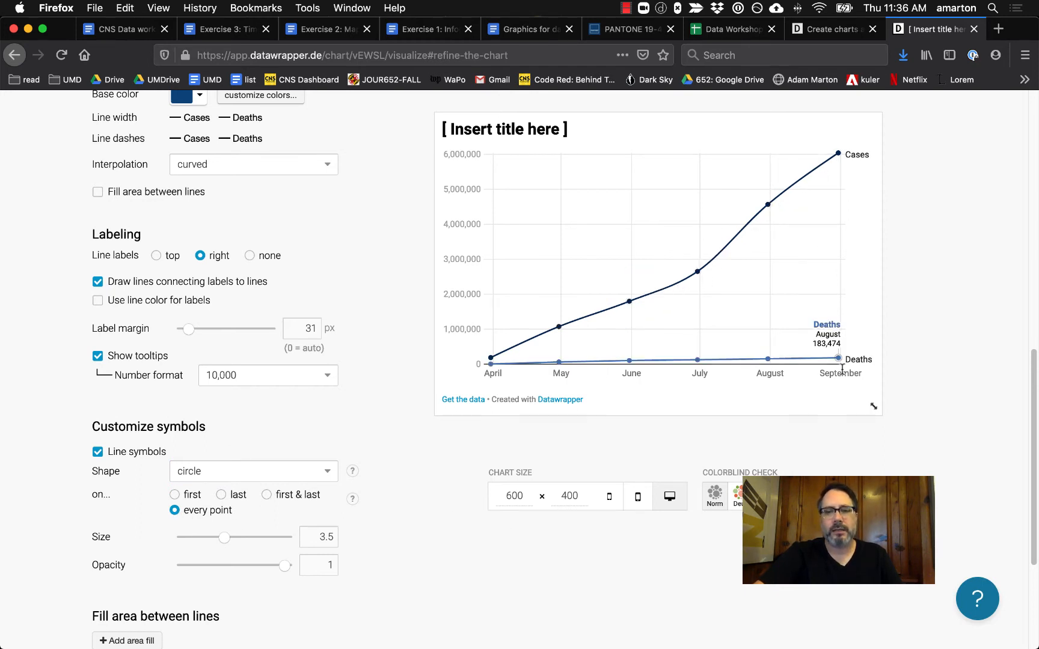
scroll(409, 557, down, 2)
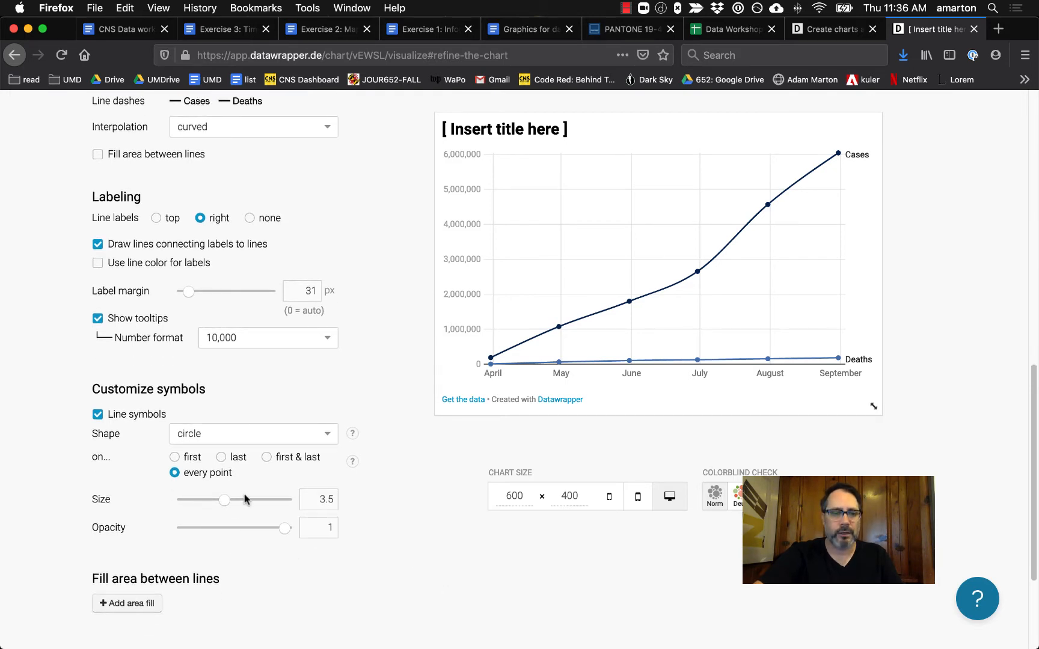
mouse_move(227, 501)
mouse_down()
mouse_move(279, 501)
mouse_move(224, 503)
mouse_up()
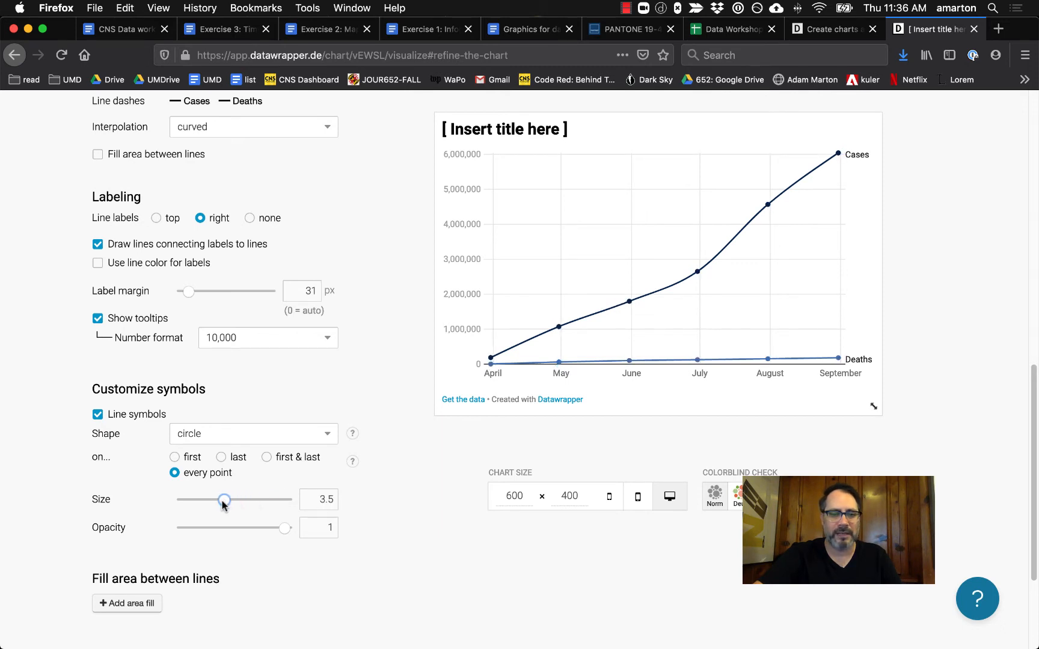
Proceed from refining the chart to its annotation settings
scroll(429, 545, down, 2)
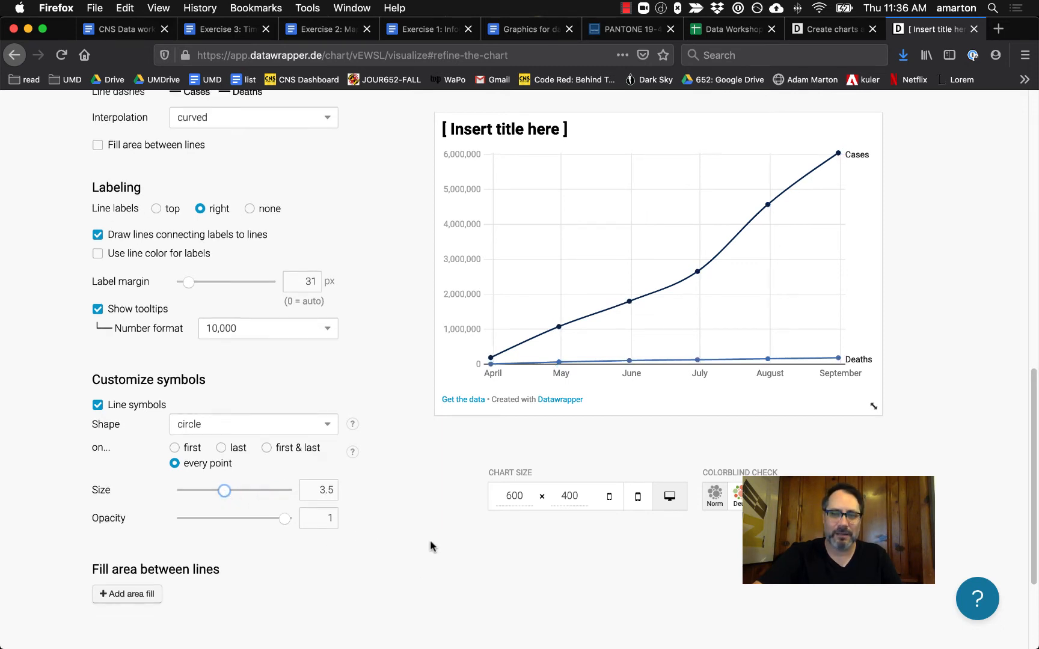
scroll(431, 546, down, 3)
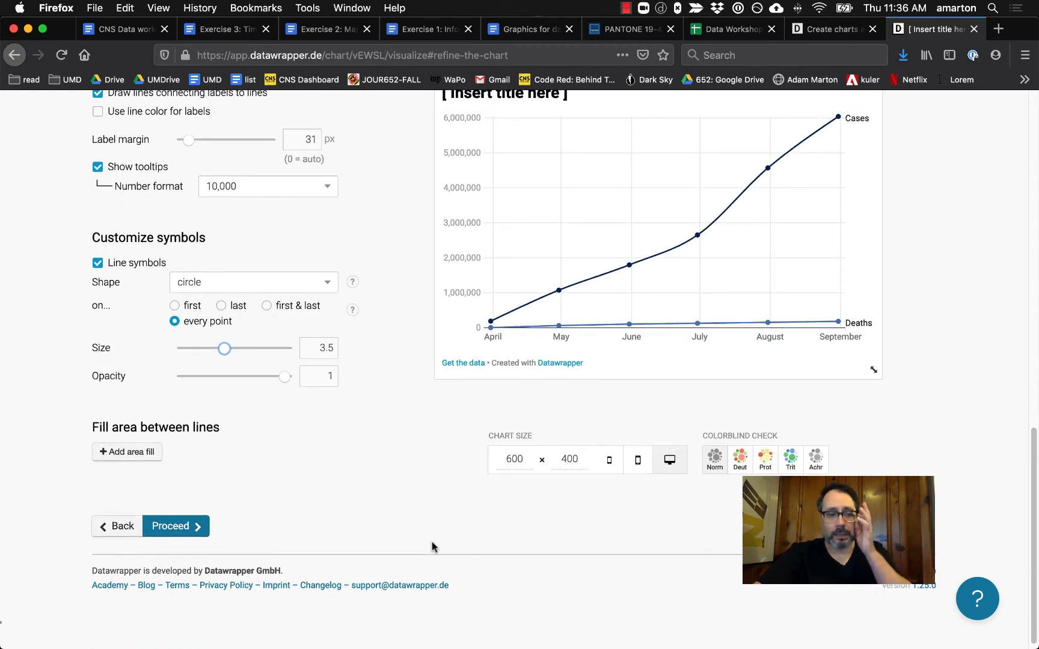
scroll(431, 541, up, 1)
scroll(430, 539, down, 1)
click(196, 532)
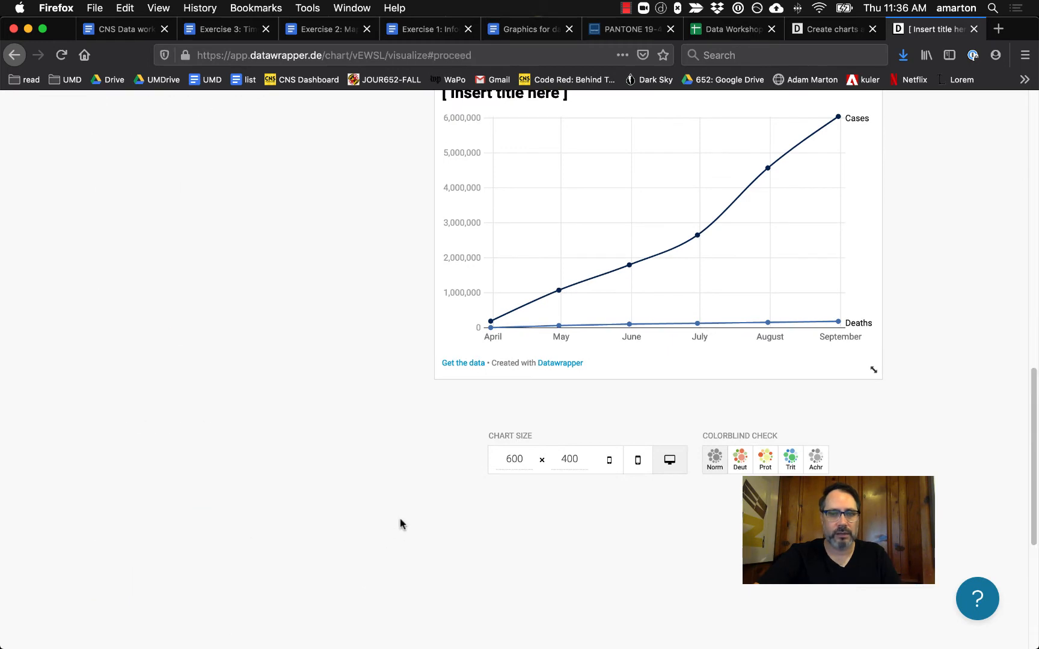
scroll(401, 525, up, 6)
scroll(402, 523, up, 8)
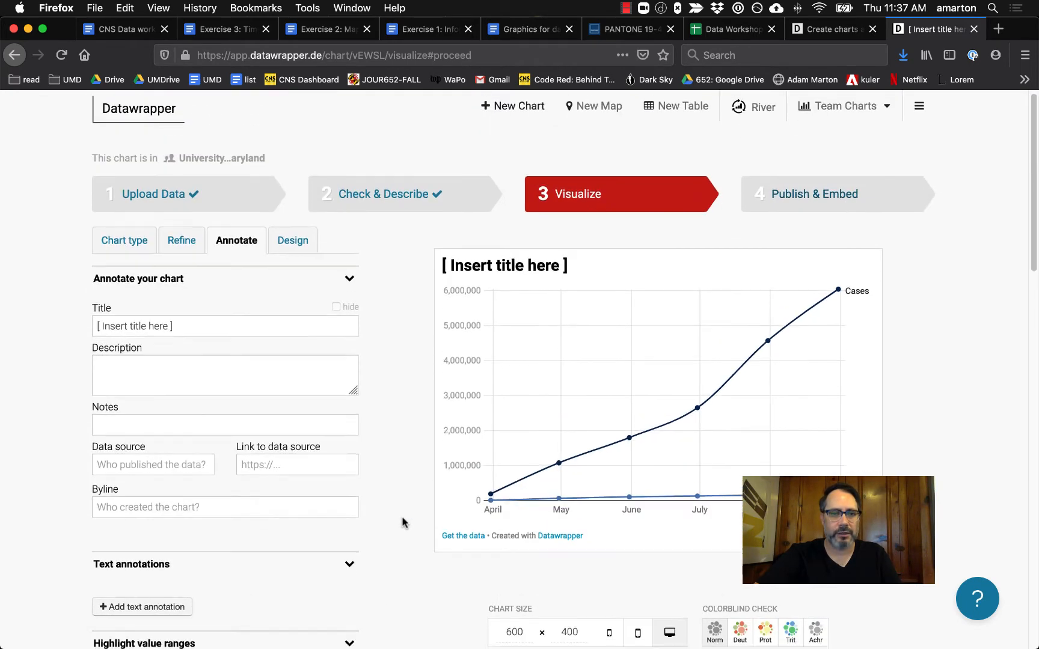
Switch to the Graphics for data workshop document and copy the line chart headline about COVID-19 cases and deaths
click(529, 29)
scroll(515, 328, down, 3)
drag(234, 281, 652, 264)
key(super+c)
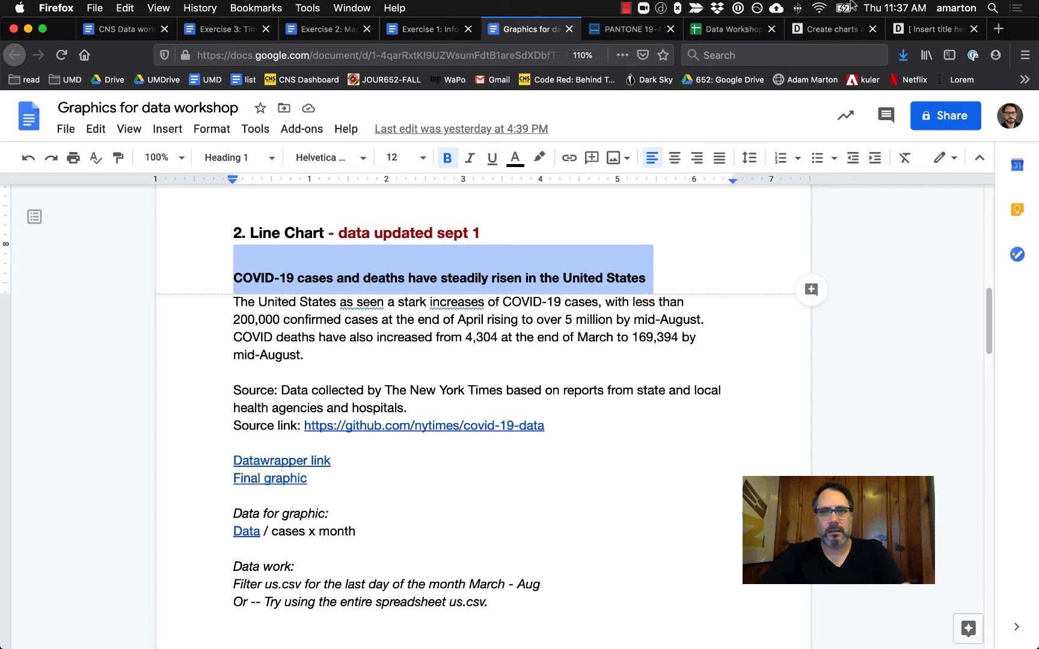
Return to the Datawrapper line chart and replace its title with "COVID-19 cases and deaths have steadily risen in the United States"
click(941, 30)
click(175, 332)
key(super+a)
key(super+v)
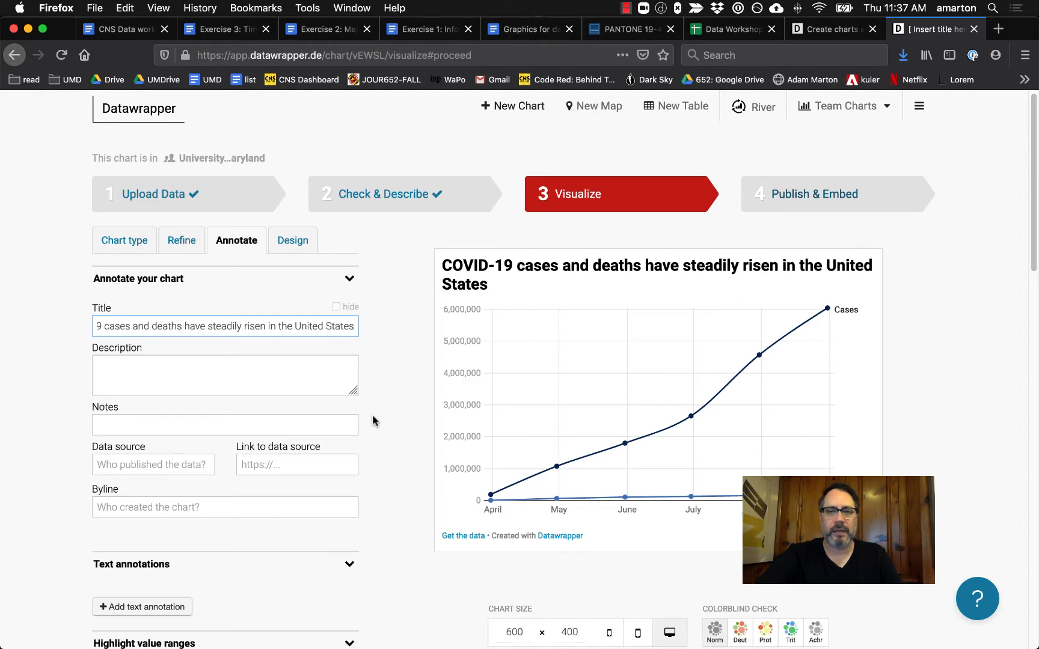
In the Graphics for data workshop document, correct the line chart description's opening to read "The United States has seen a stark increase of COVID-19 cases"
mouse_move(653, 446)
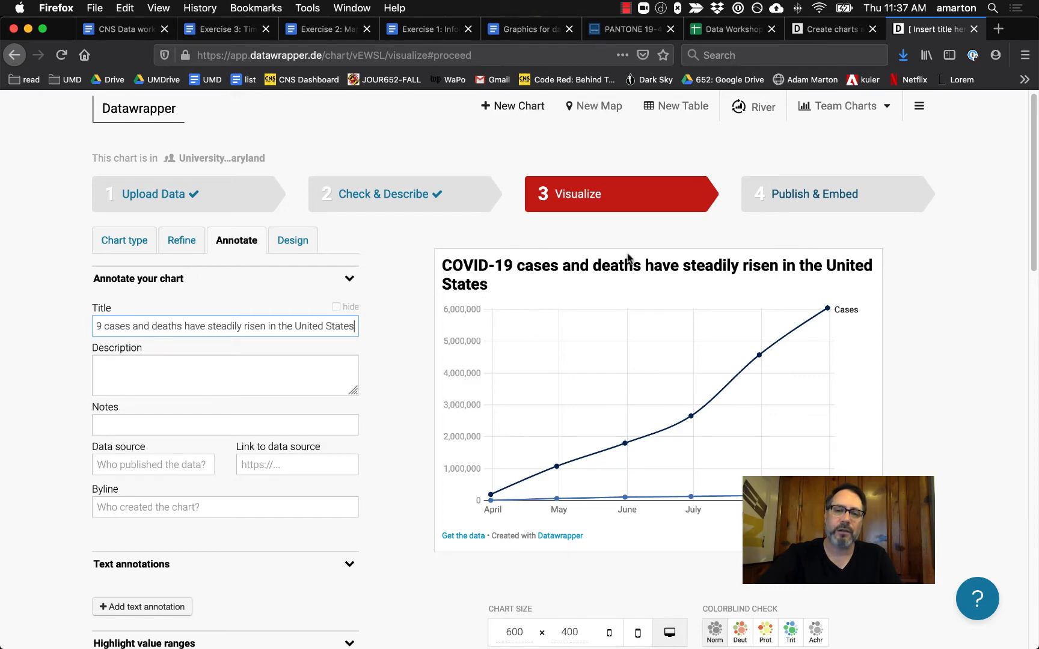
click(531, 29)
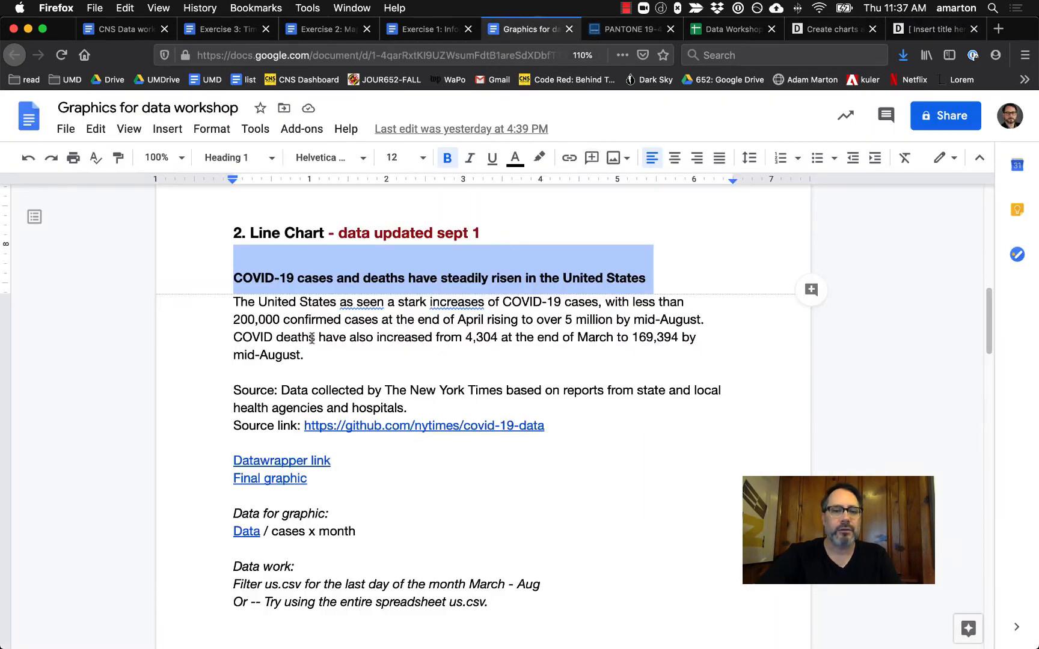
drag(232, 307, 434, 335)
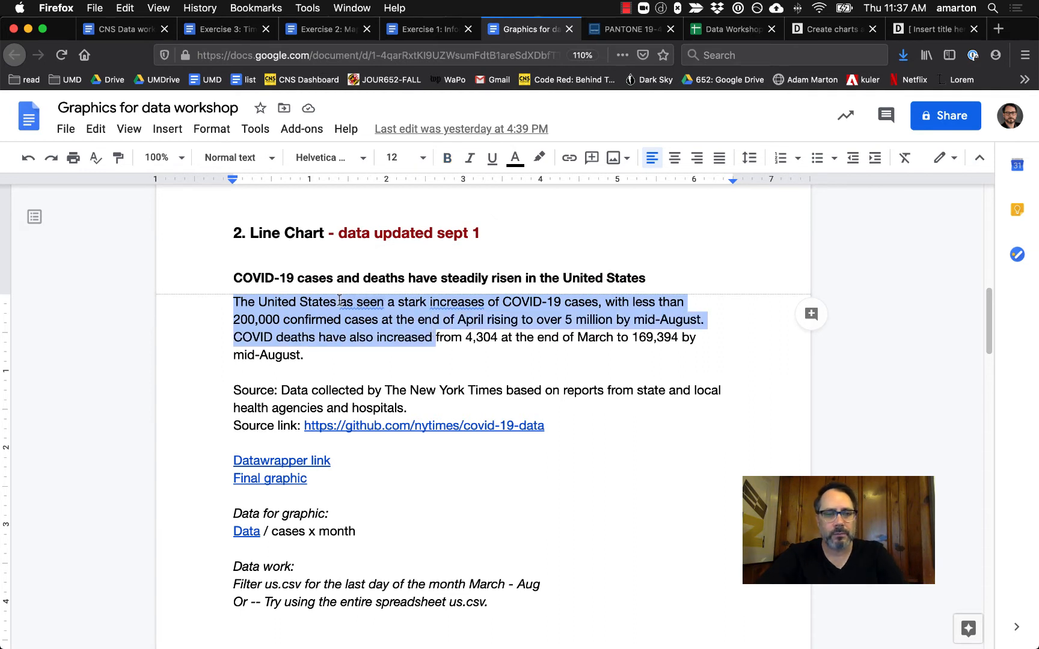
click(340, 301)
text(h)
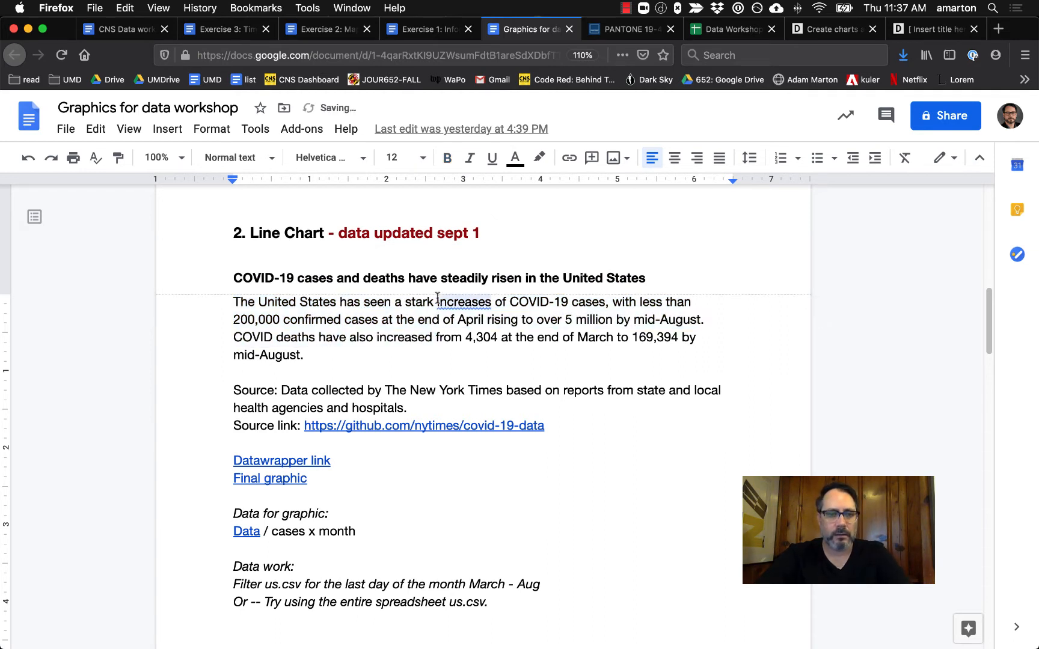
click(492, 302)
key(BackSpace)
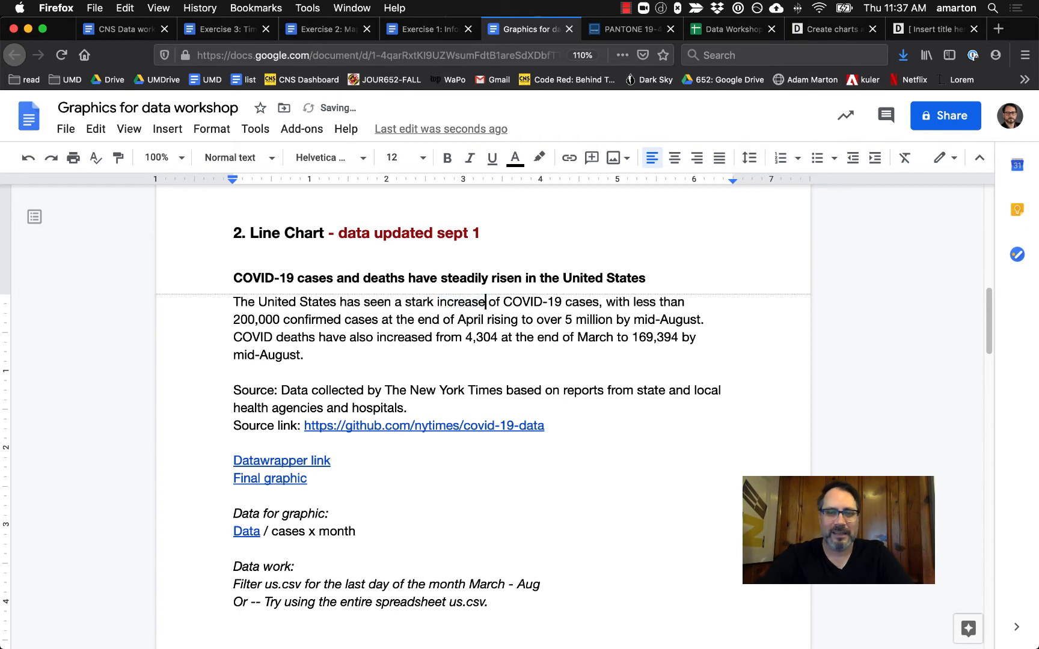
Copy the whole corrected description paragraph from the document into the Datawrapper line chart's description
drag(648, 268, 635, 302)
click(355, 327)
drag(304, 355, 200, 309)
key(super+c)
click(821, 30)
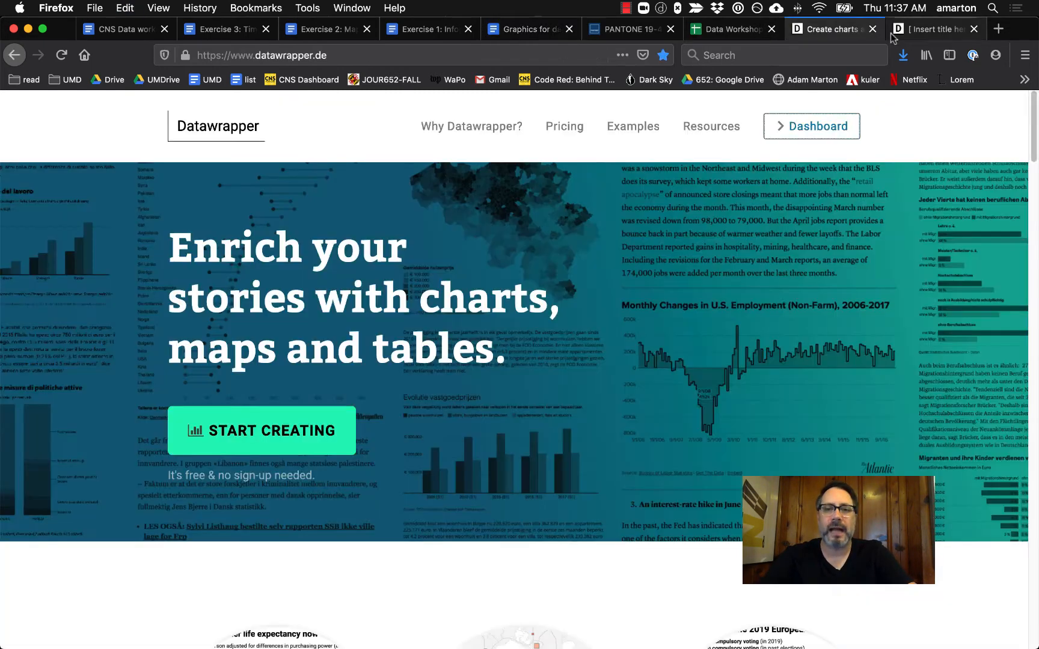
click(896, 34)
key(super+v)
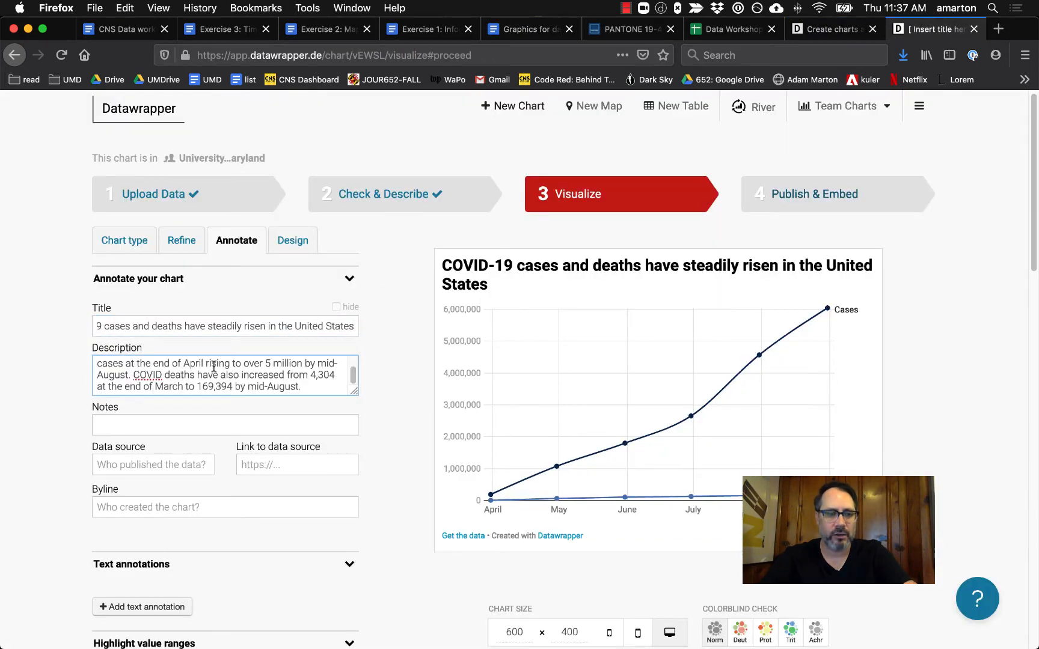
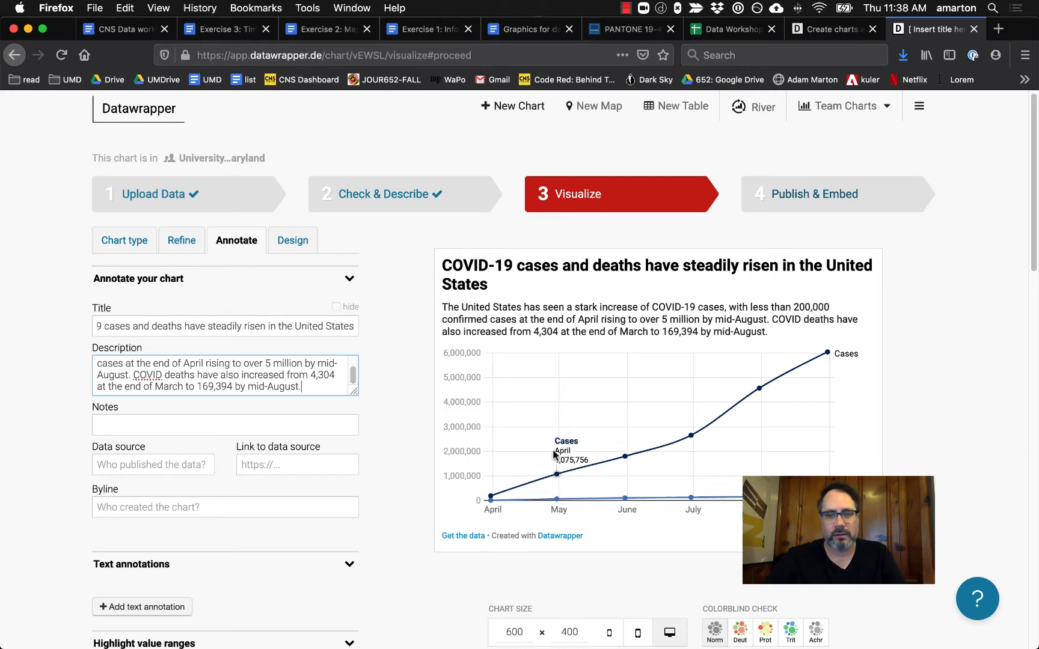
Copy "Data collected by The New York Times based on reports from state and local health agencies and hospitals." from the workshop document into the chart's data source
scroll(975, 354, down, 1)
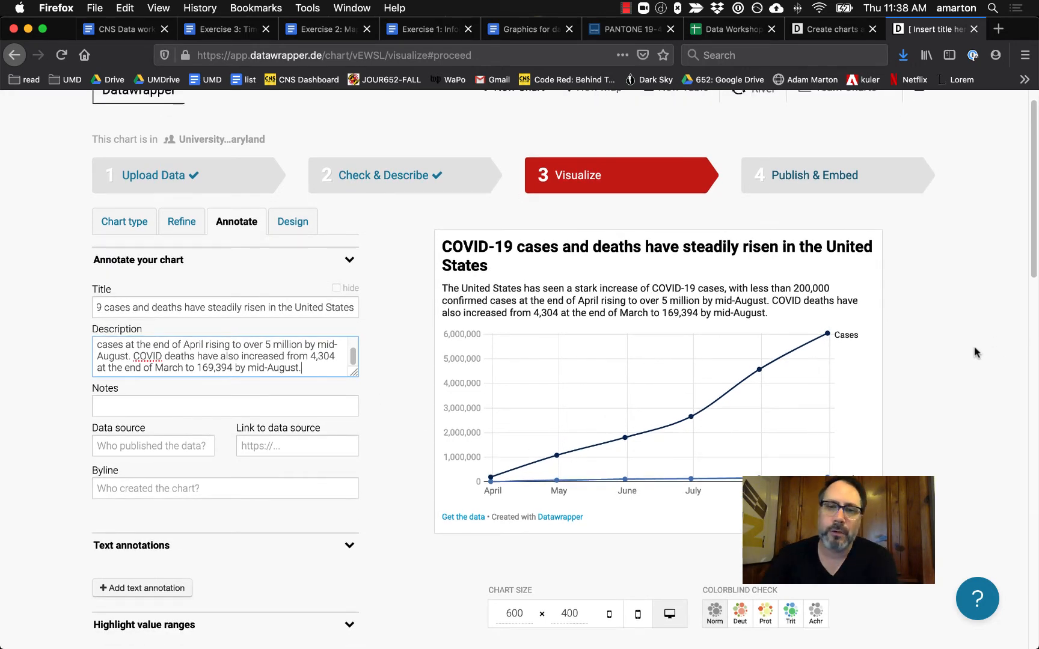
click(533, 35)
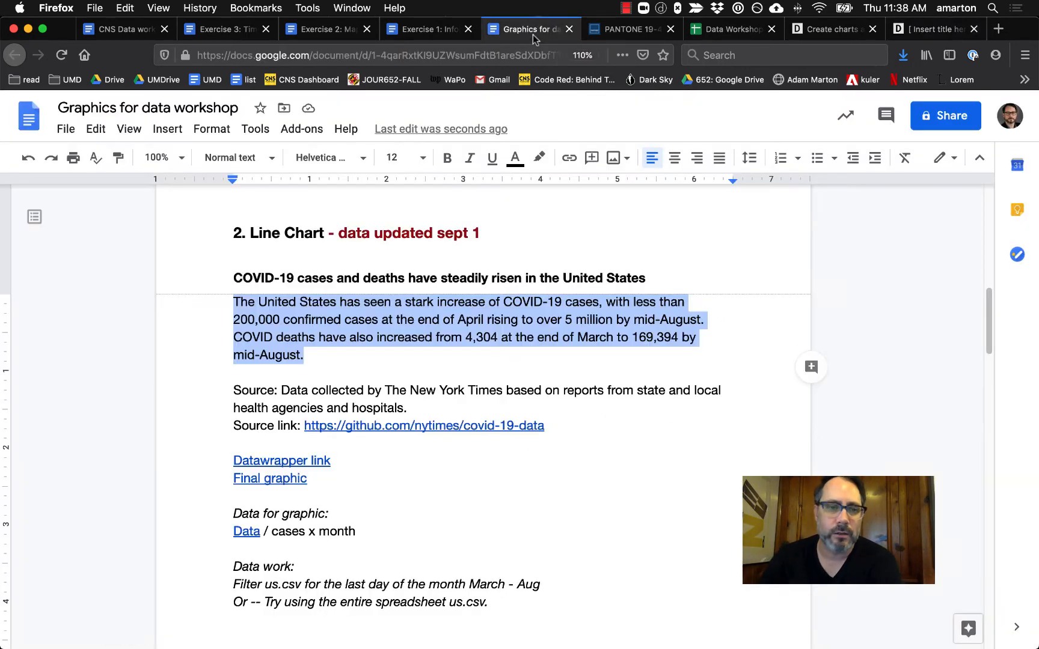
click(390, 390)
drag(281, 390, 409, 402)
key(super+c)
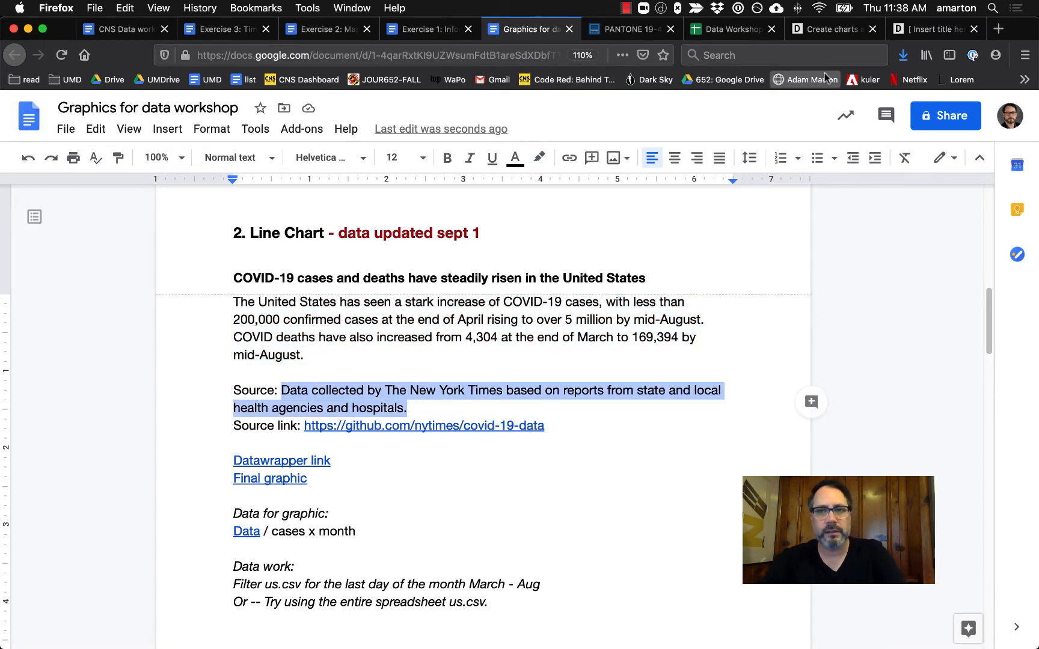
click(914, 27)
click(177, 445)
key(super+v)
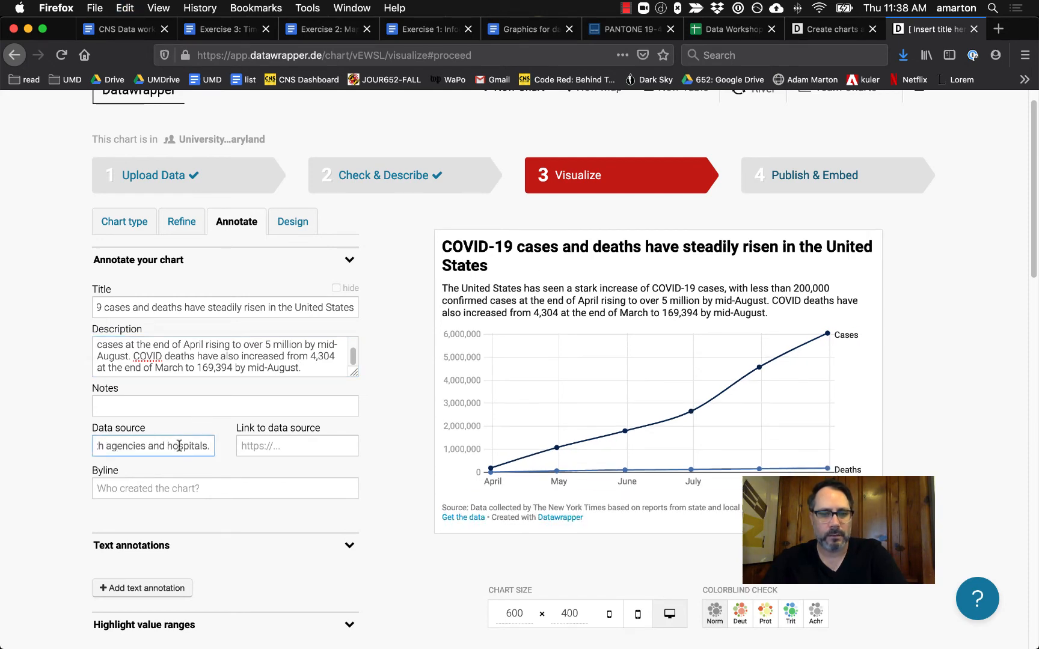
click(167, 410)
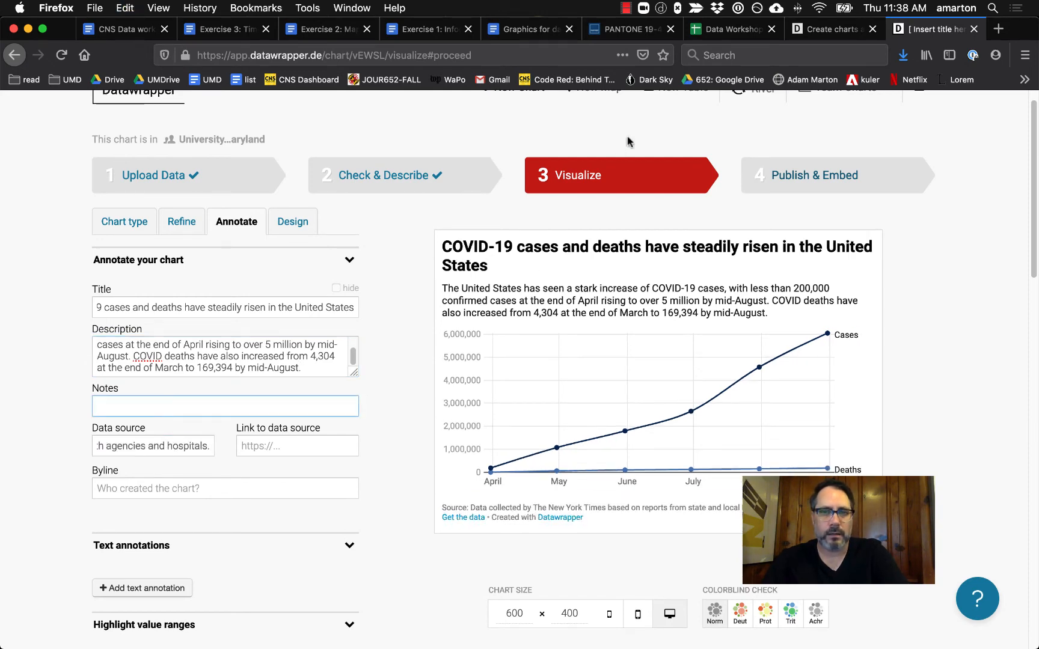
click(529, 29)
click(302, 426)
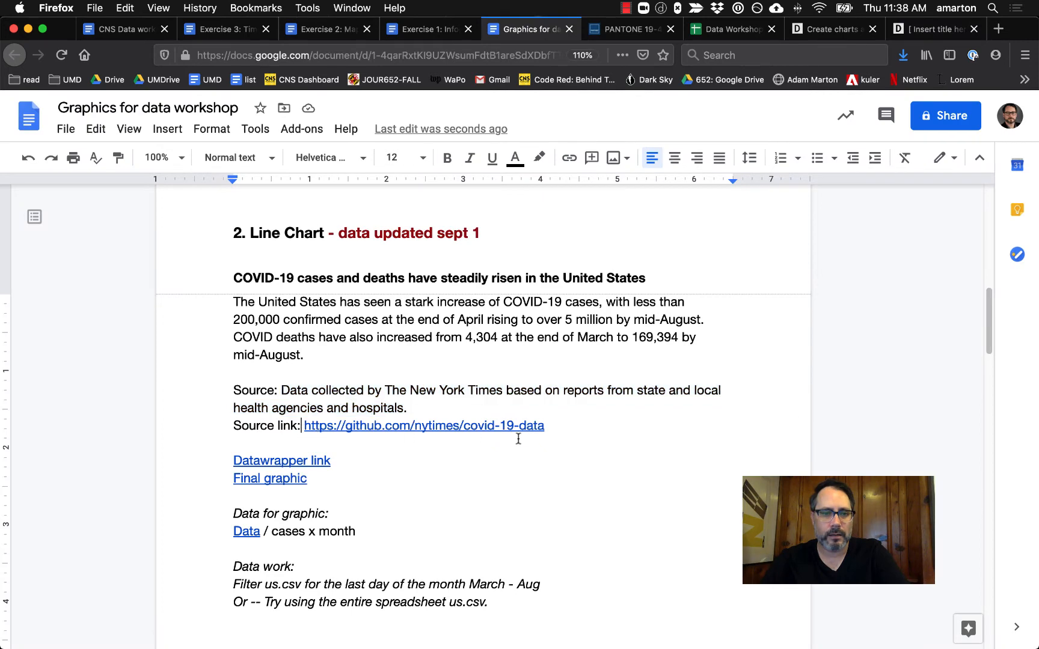
drag(551, 430, 303, 427)
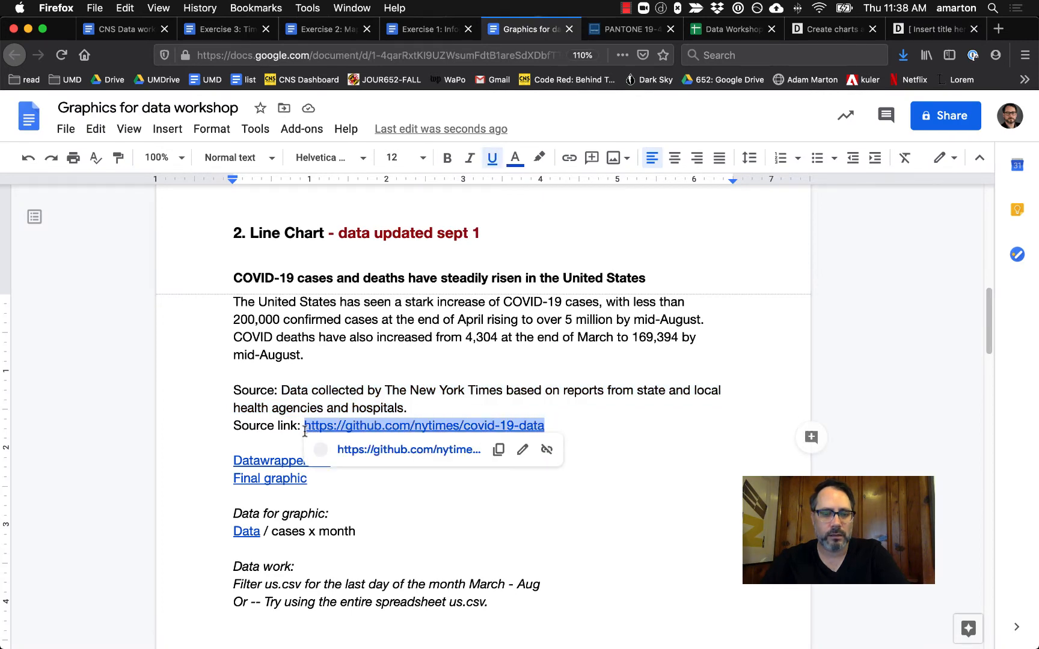
click(913, 30)
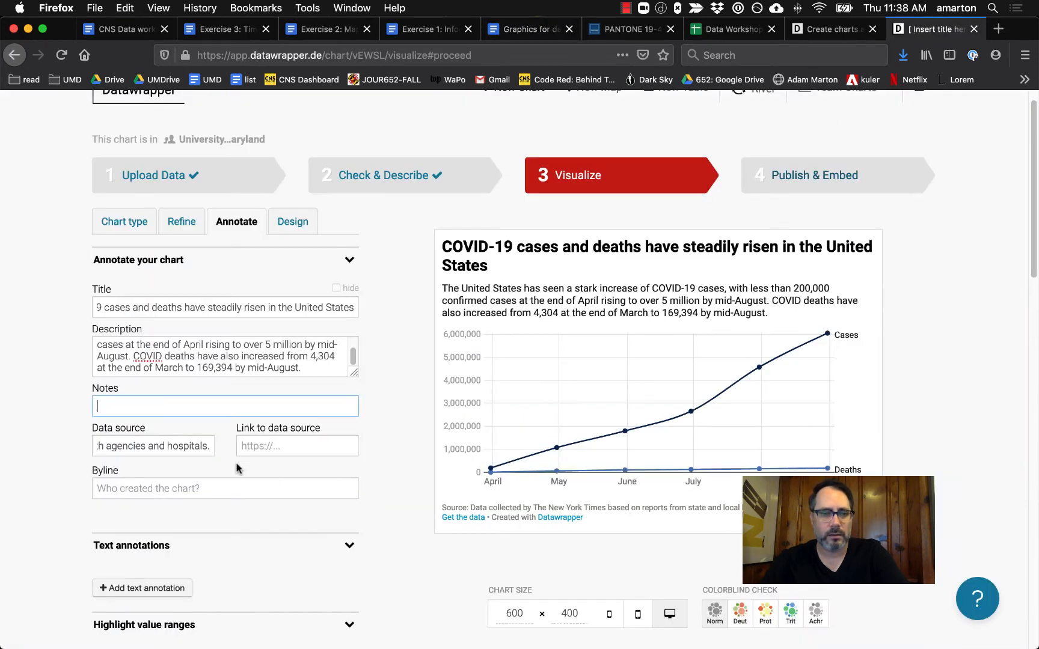
click(287, 445)
key(super+v)
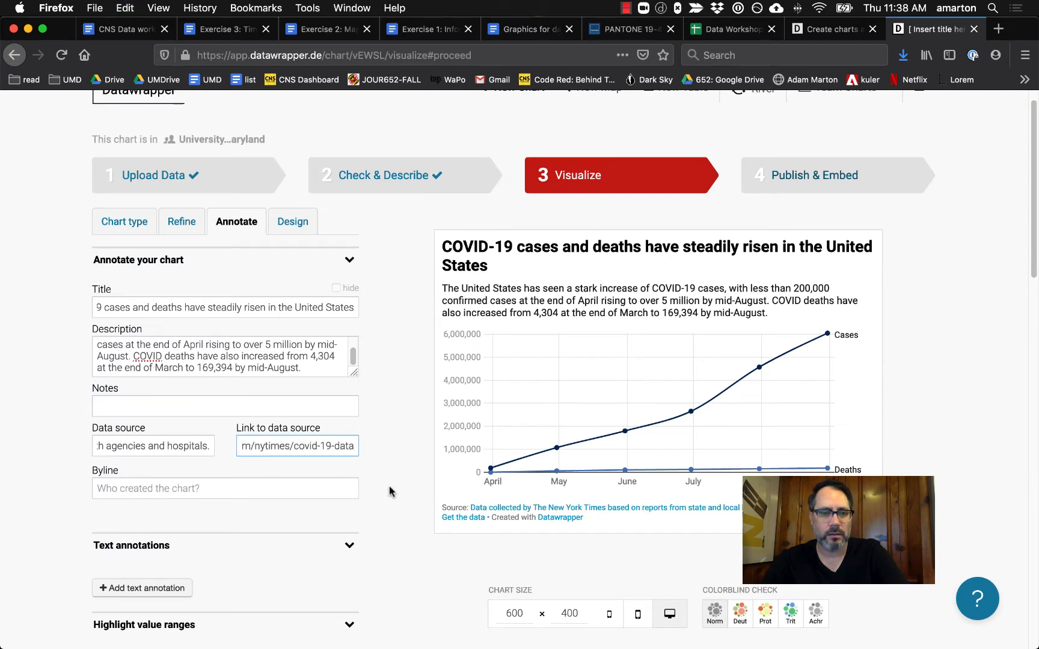
Enter the chart creator's full name as the byline
click(236, 490)
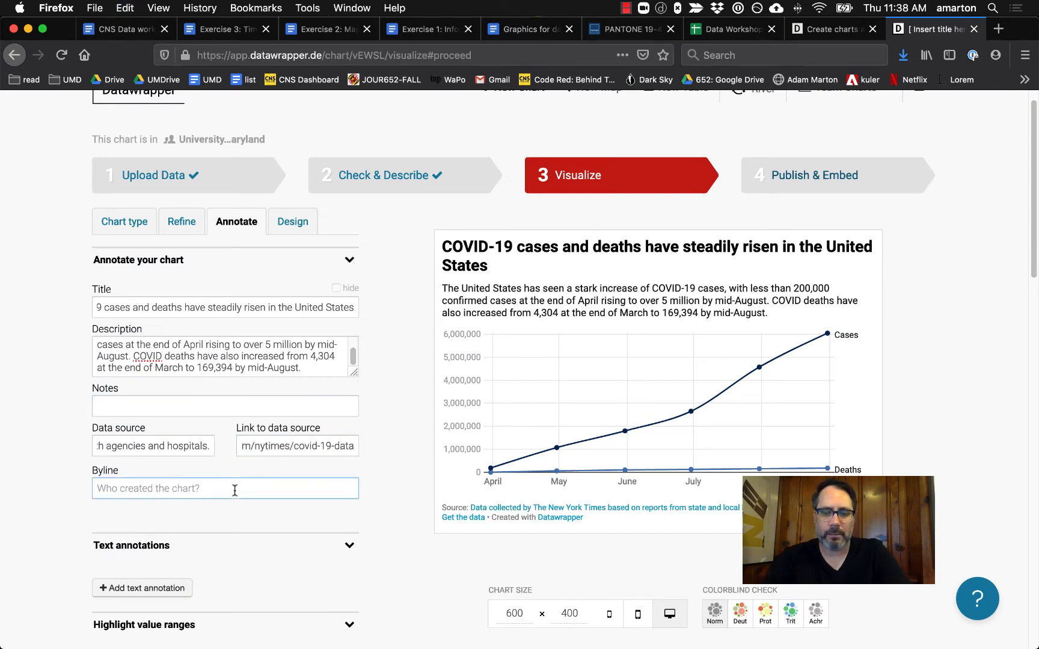
text(Adam Mar)
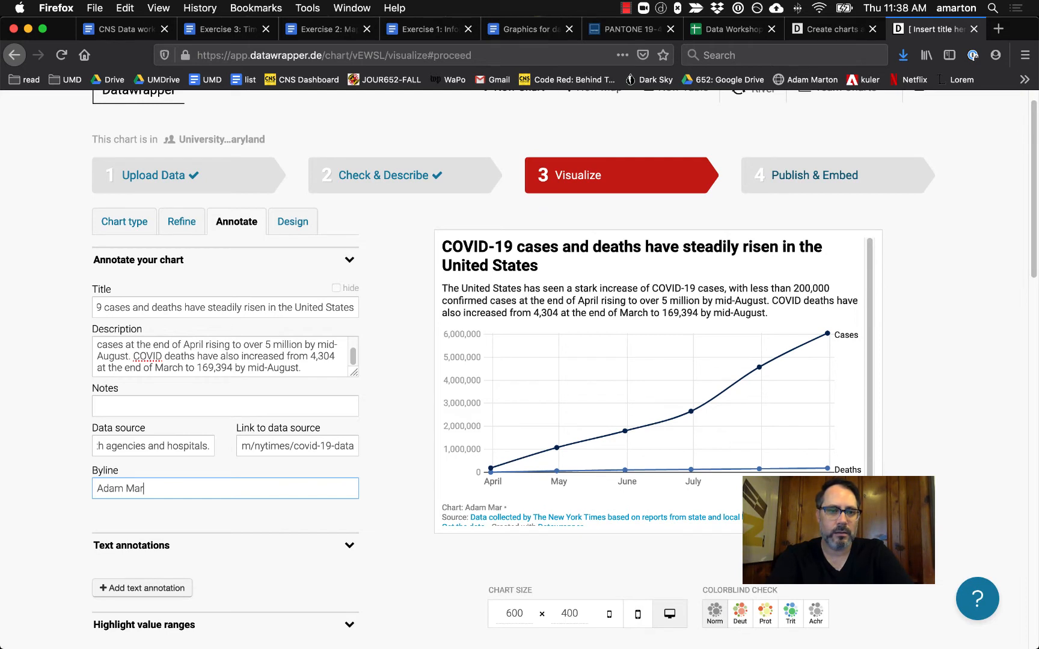
click(396, 486)
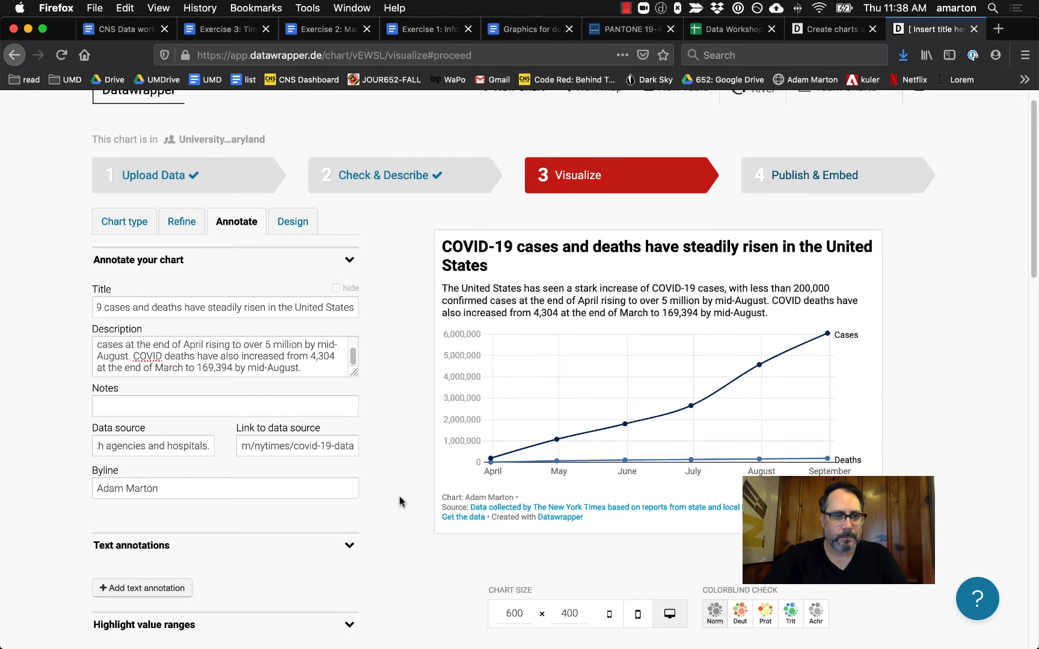
Add the year 2020 after "the end of April" in the chart description
scroll(399, 502, up, 1)
click(205, 373)
text(2020)
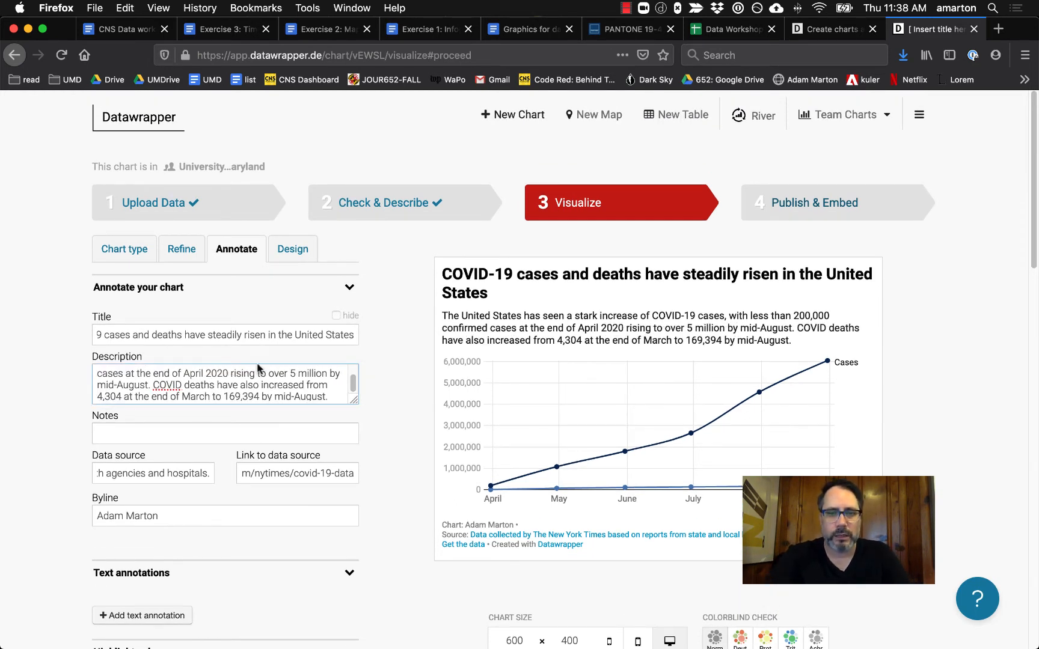
click(412, 428)
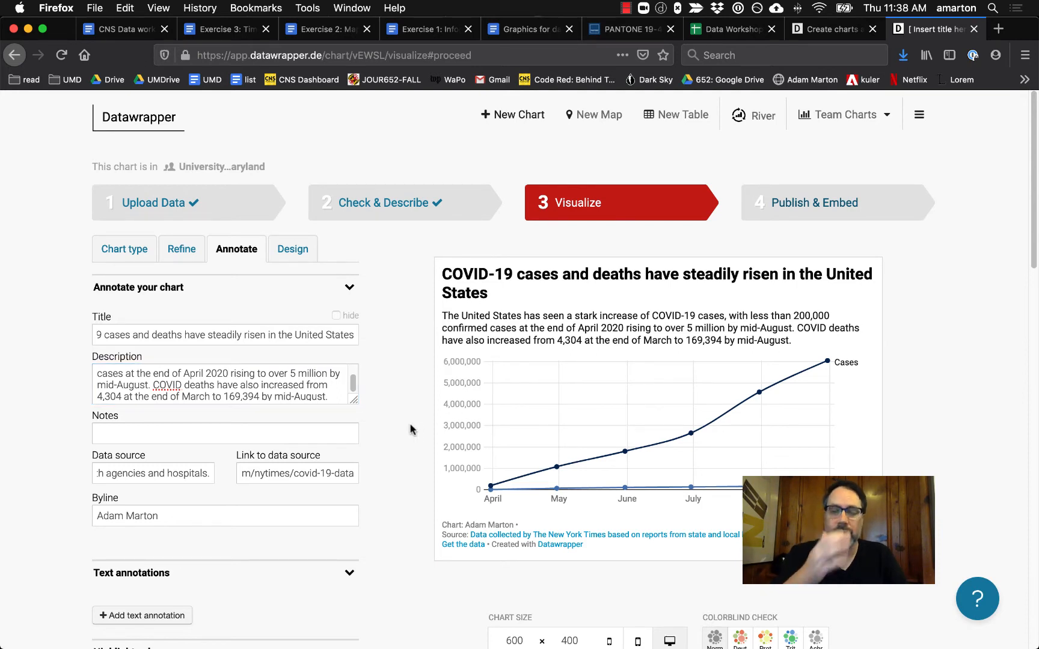
Proceed to the publishing stage and publish the annotated line chart
scroll(413, 429, down, 1)
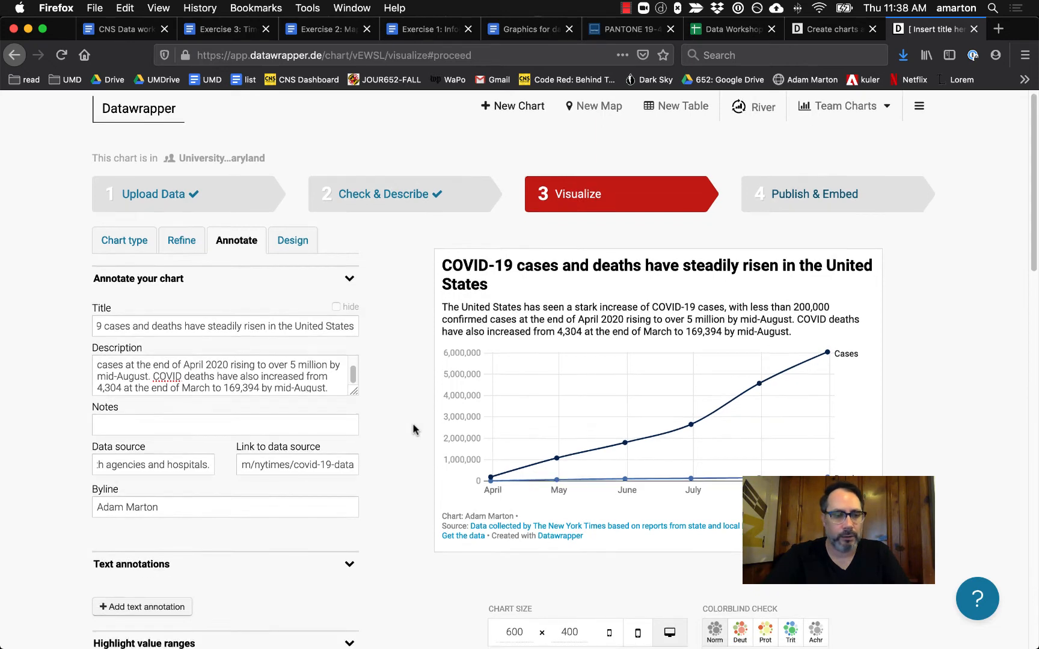
scroll(413, 429, up, 1)
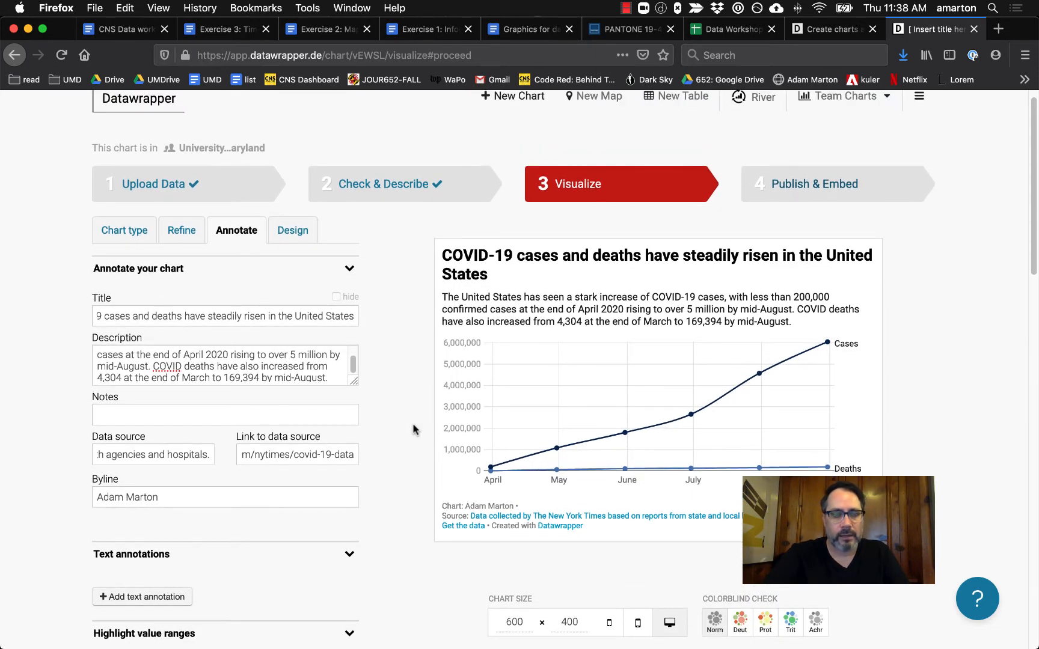
scroll(413, 428, down, 1)
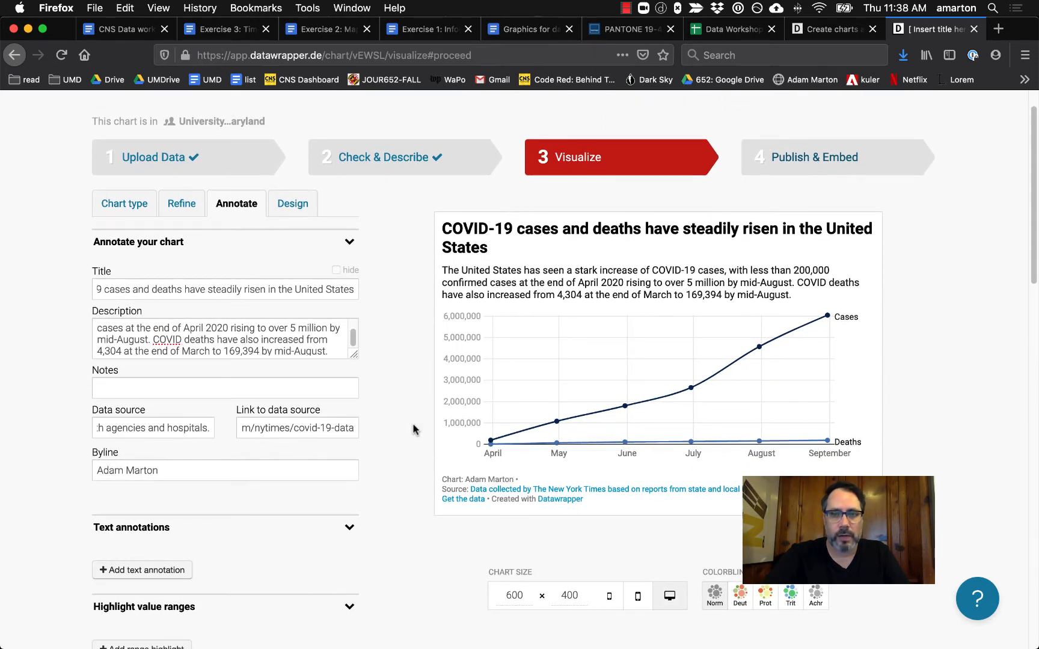
click(841, 159)
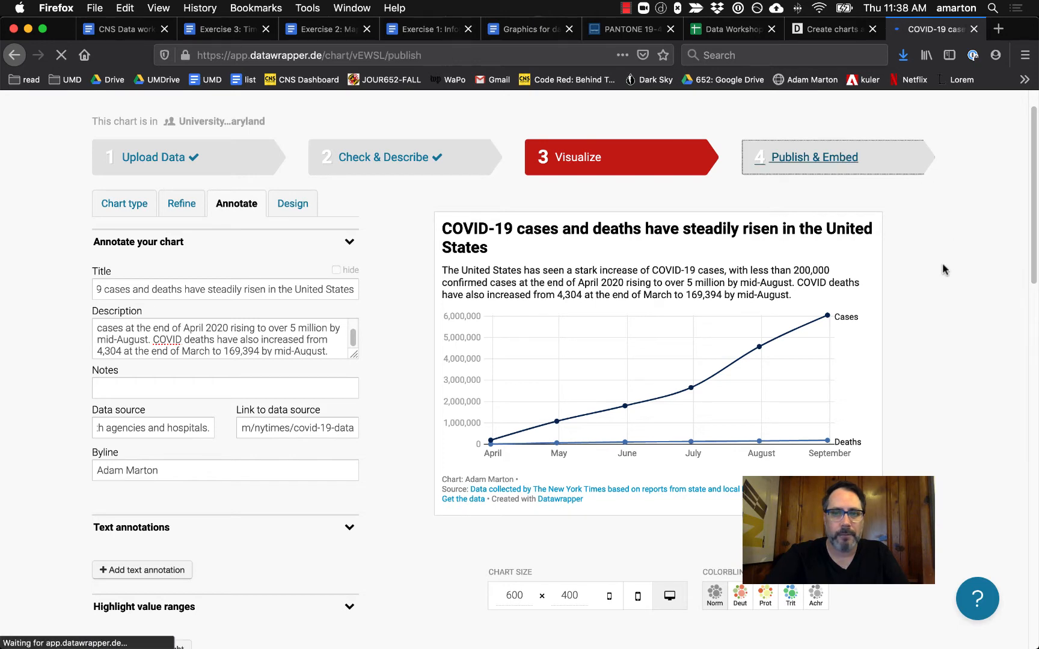
click(179, 309)
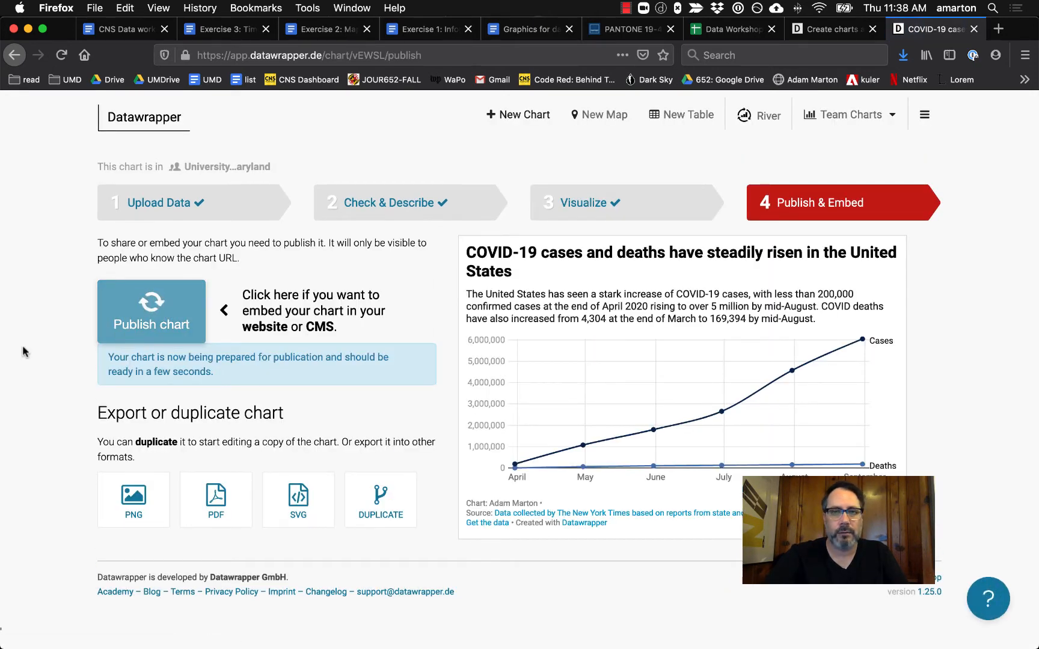
View the published line chart through its fullscreen share URL in a separate tab, and close that tab again
right_click(170, 432)
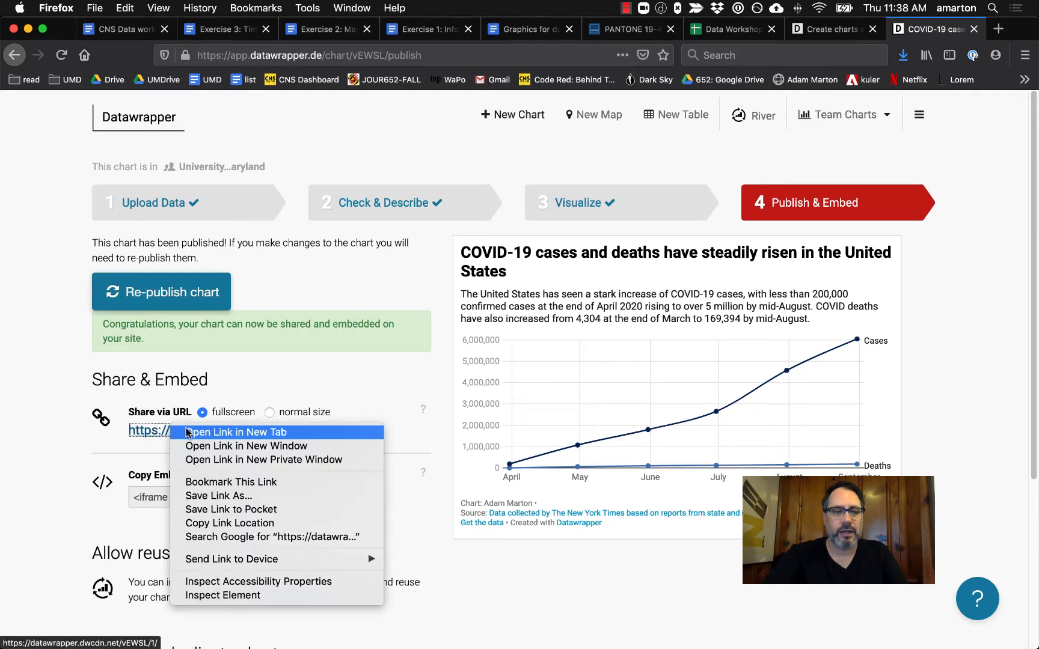
click(204, 440)
scroll(288, 466, down, 1)
scroll(288, 466, down, 5)
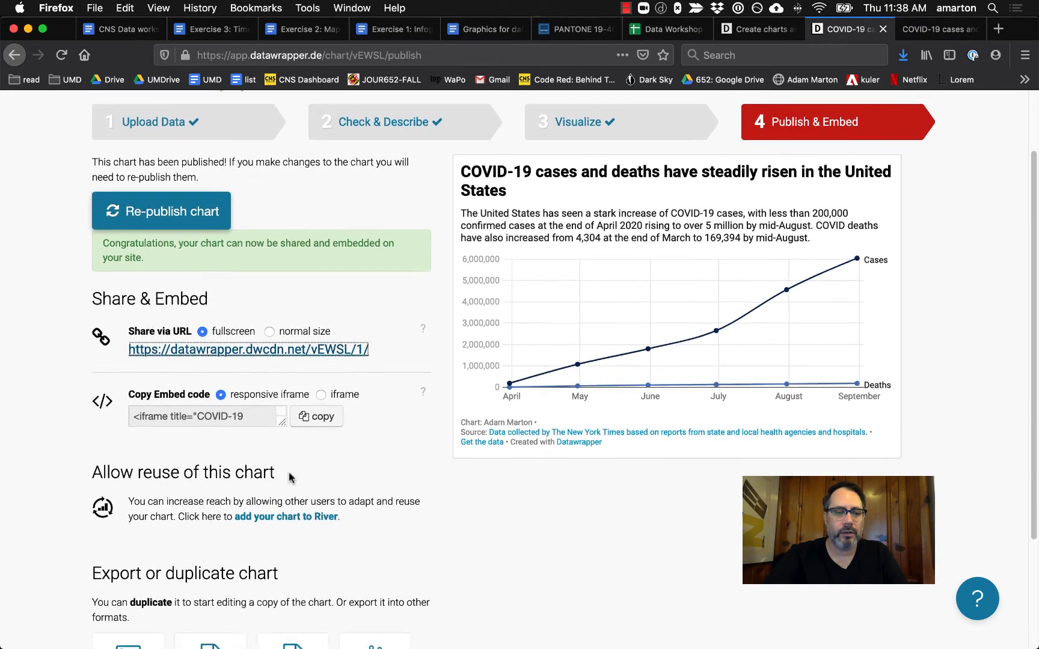
click(943, 35)
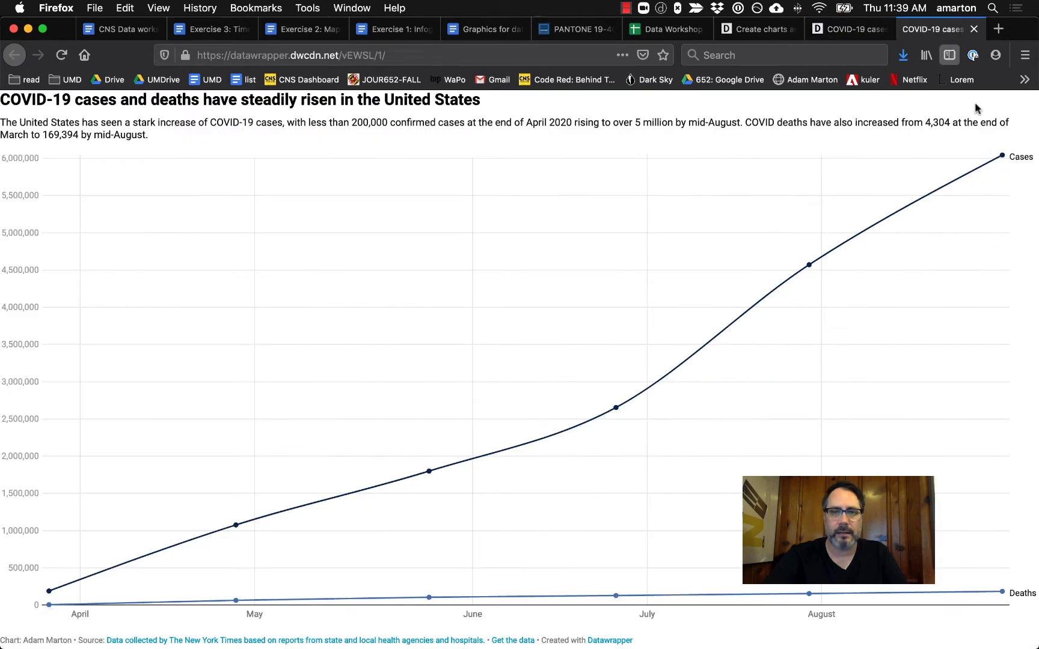
click(974, 29)
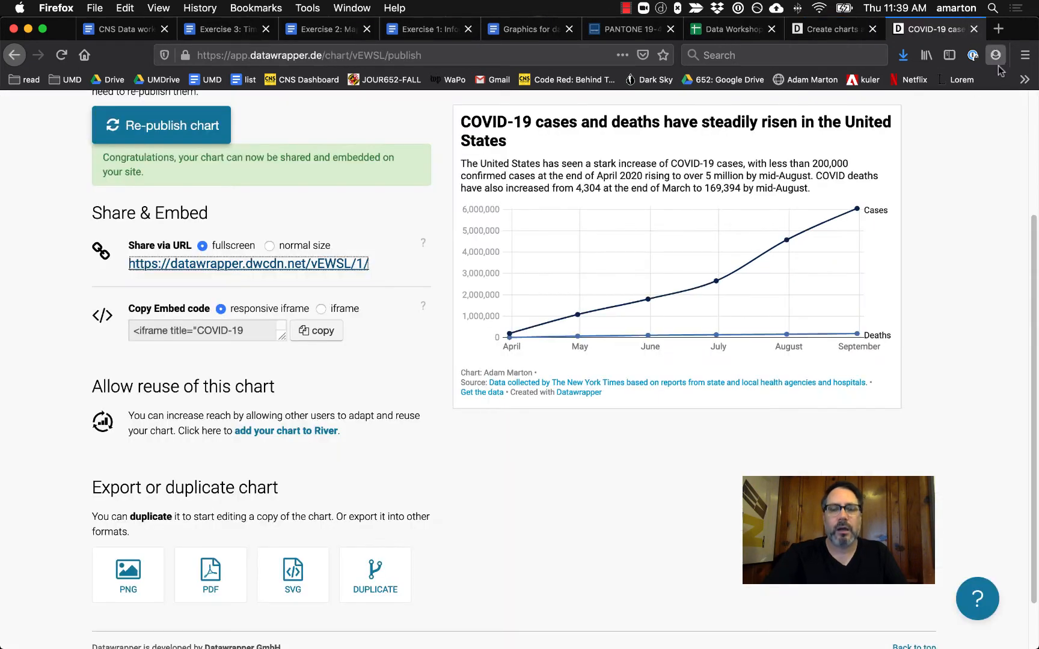
Switch to the "Exercise 1: Infographics with Datawrapper" document and open its linked data spreadsheet
click(443, 31)
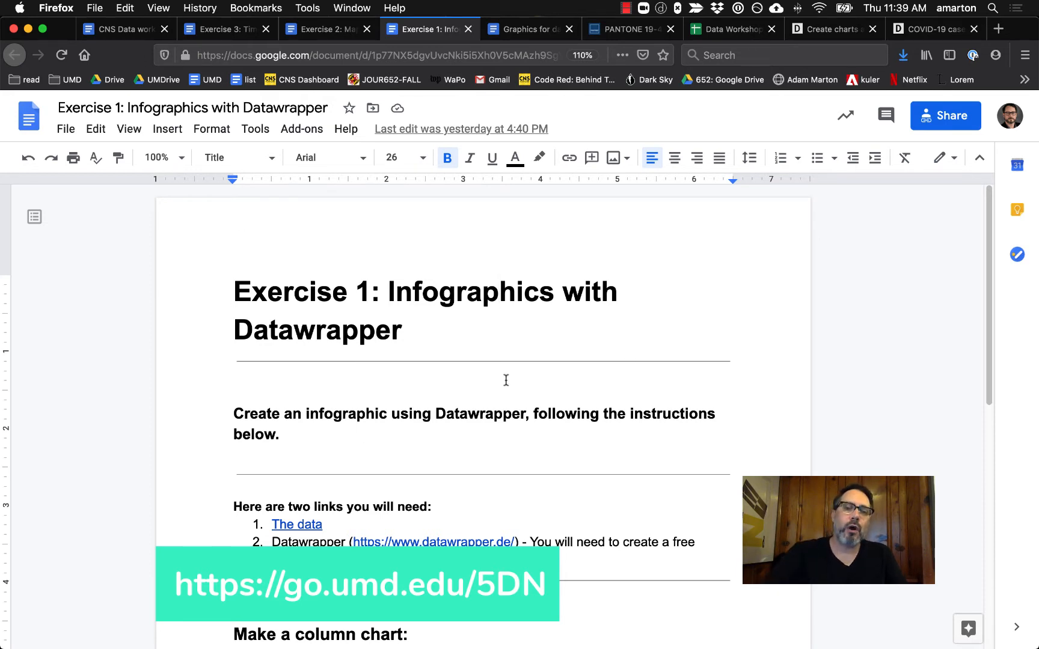
scroll(519, 435, down, 2)
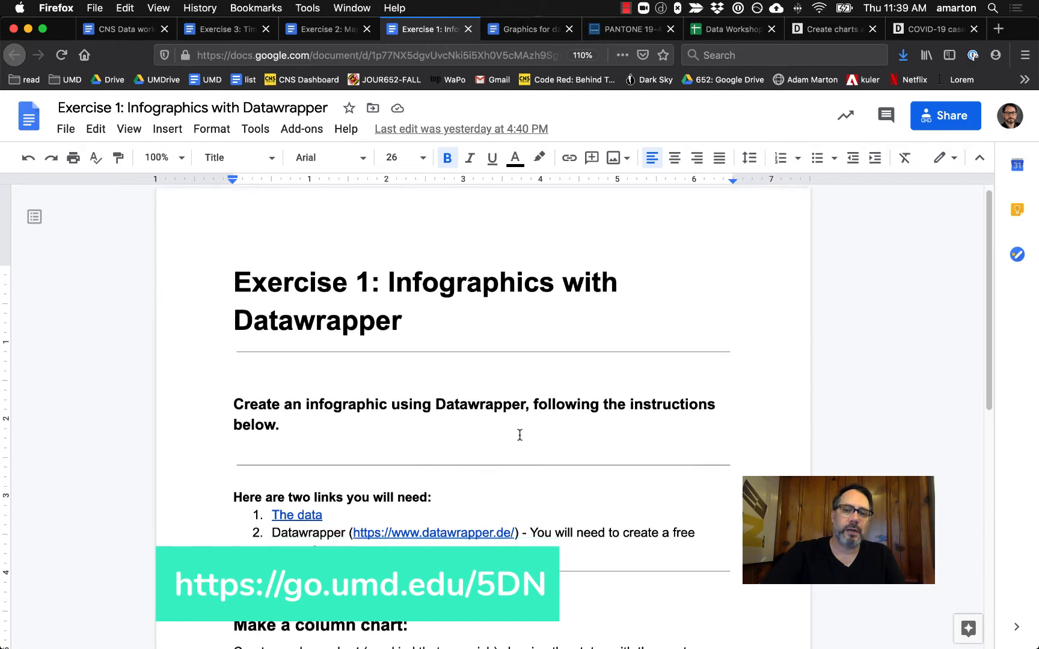
scroll(520, 434, down, 3)
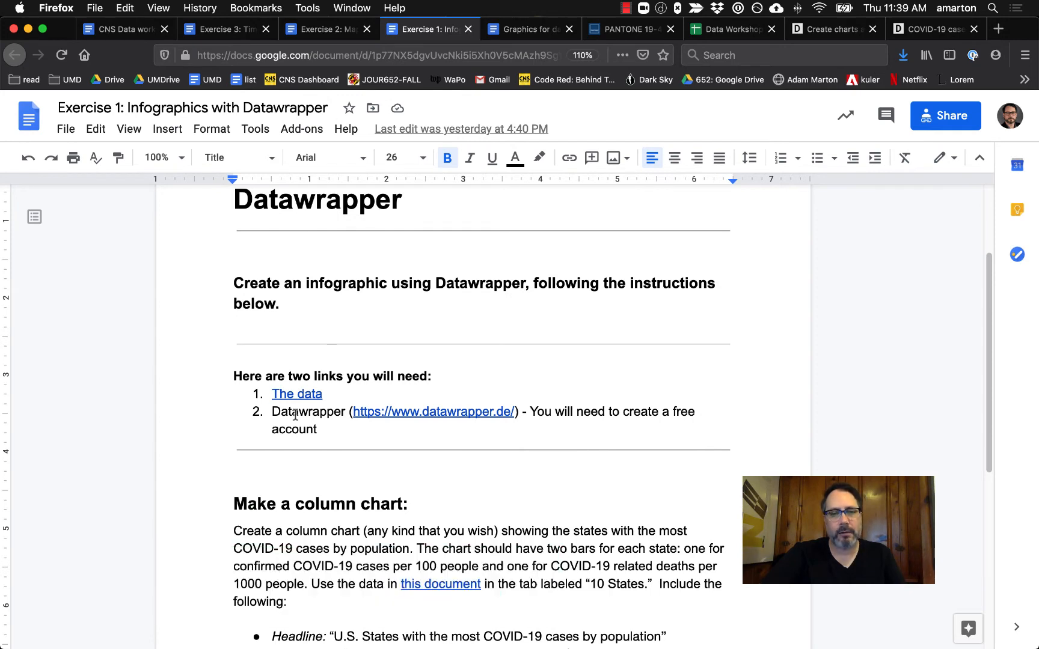
click(300, 394)
click(337, 418)
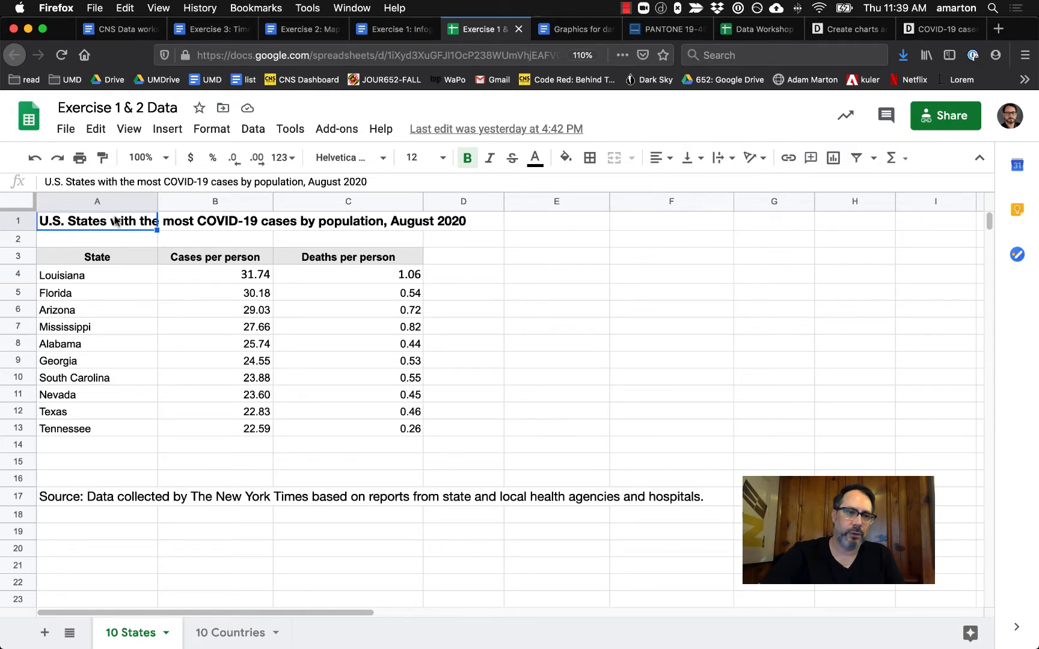
Return to the "Exercise 1: Infographics with Datawrapper" document and review its instructions
click(397, 35)
scroll(599, 397, down, 5)
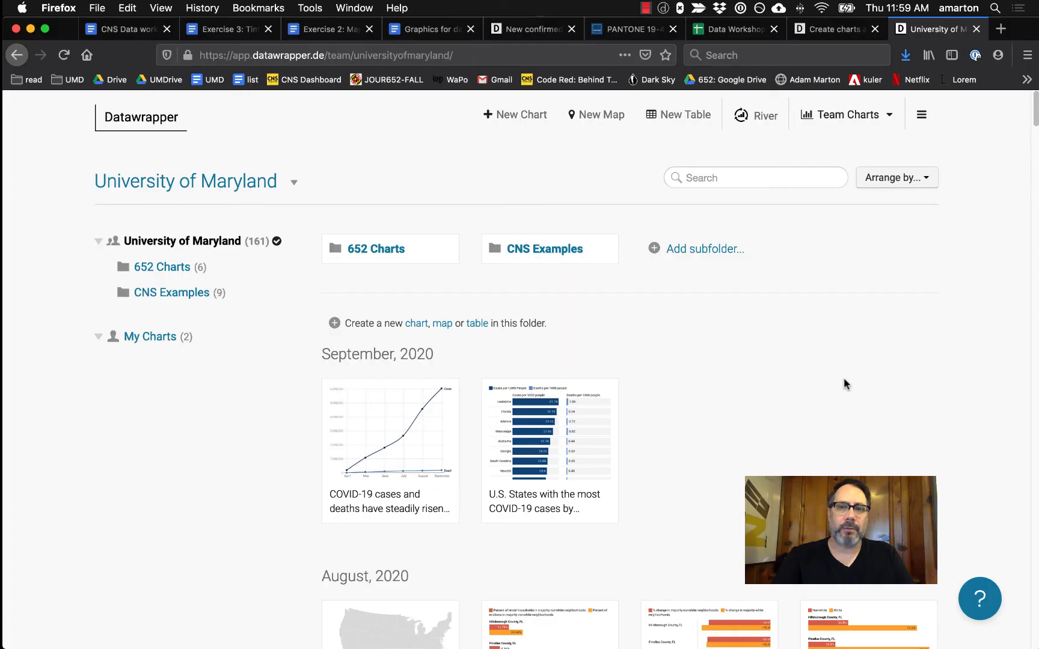
Switch to the "Data Workshop Data" spreadsheet and review the country columns of the new-covid-cases-by-day sheet
click(736, 33)
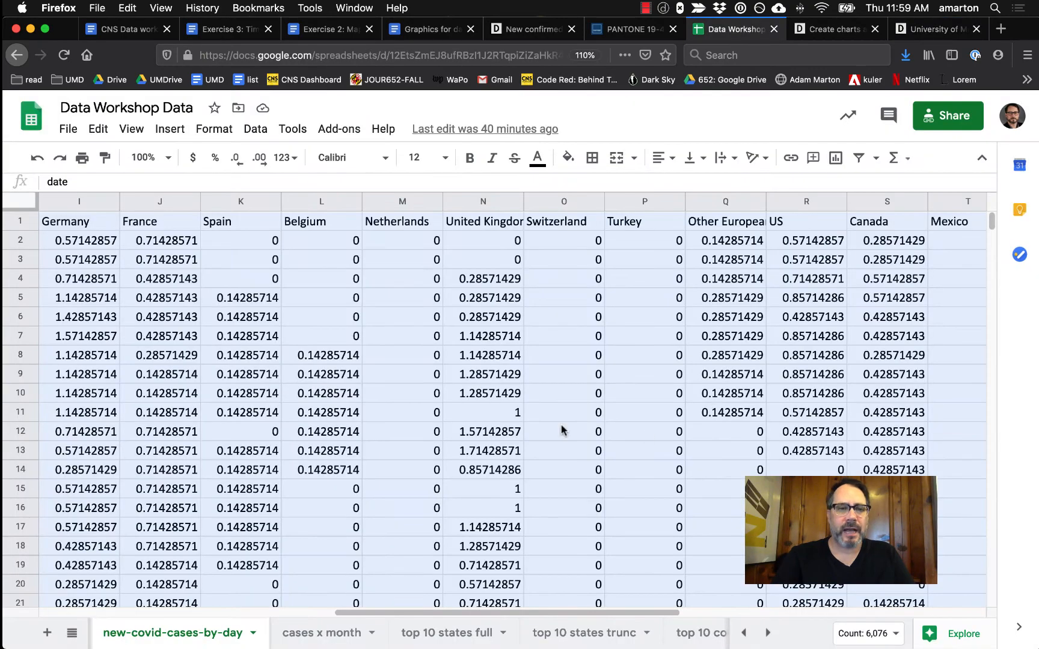
drag(497, 613, 201, 613)
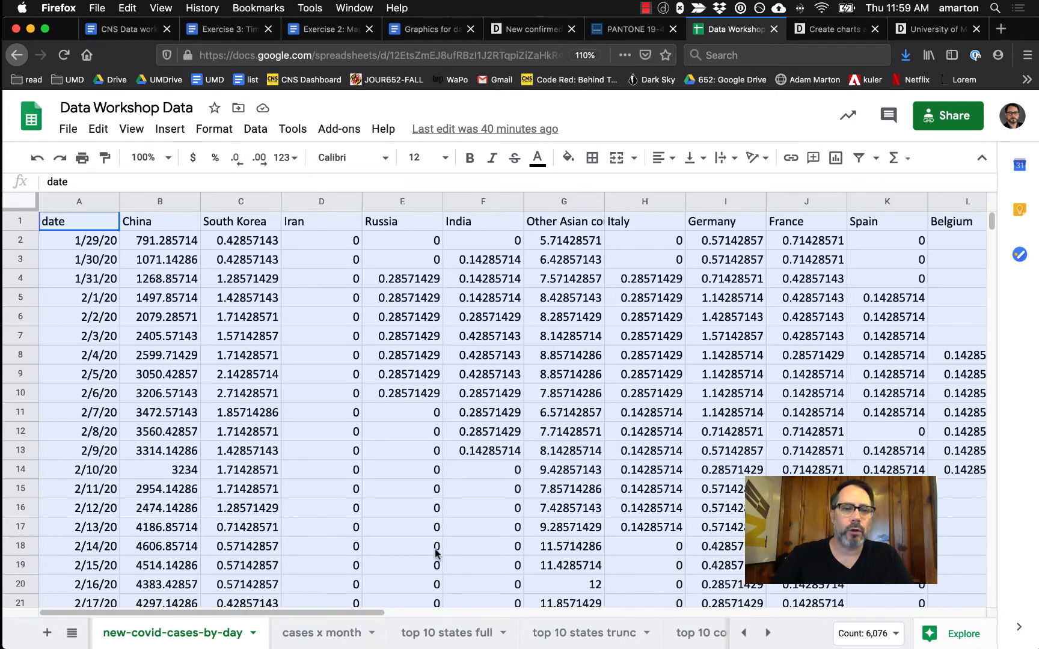
click(121, 223)
drag(118, 224, 817, 224)
click(817, 224)
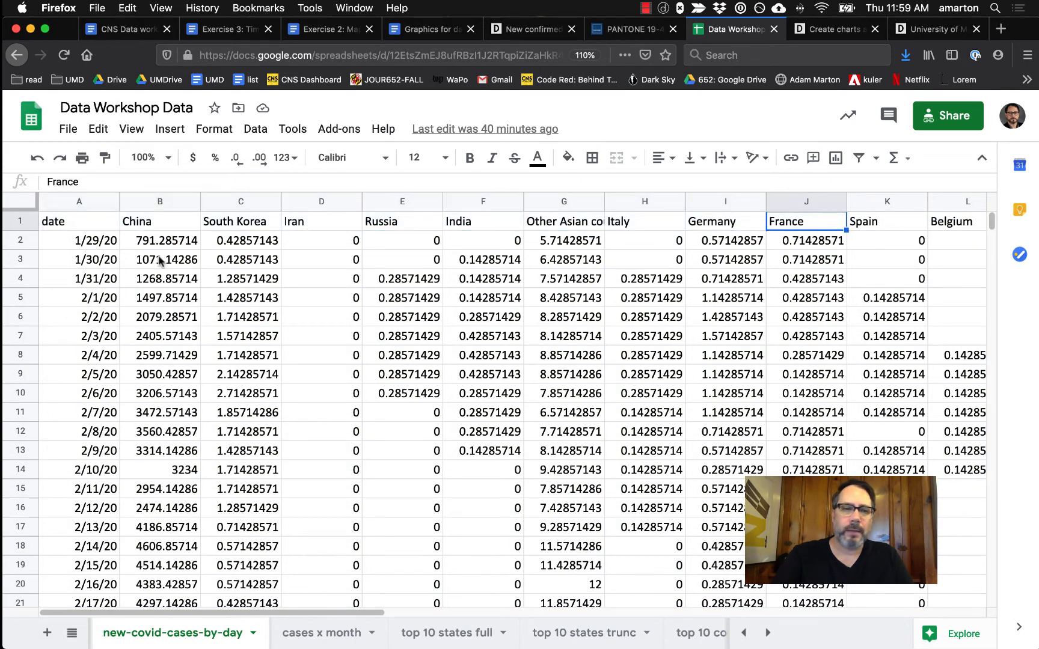
Examine the date column of the daily cases sheet from its first to its last entry
click(95, 241)
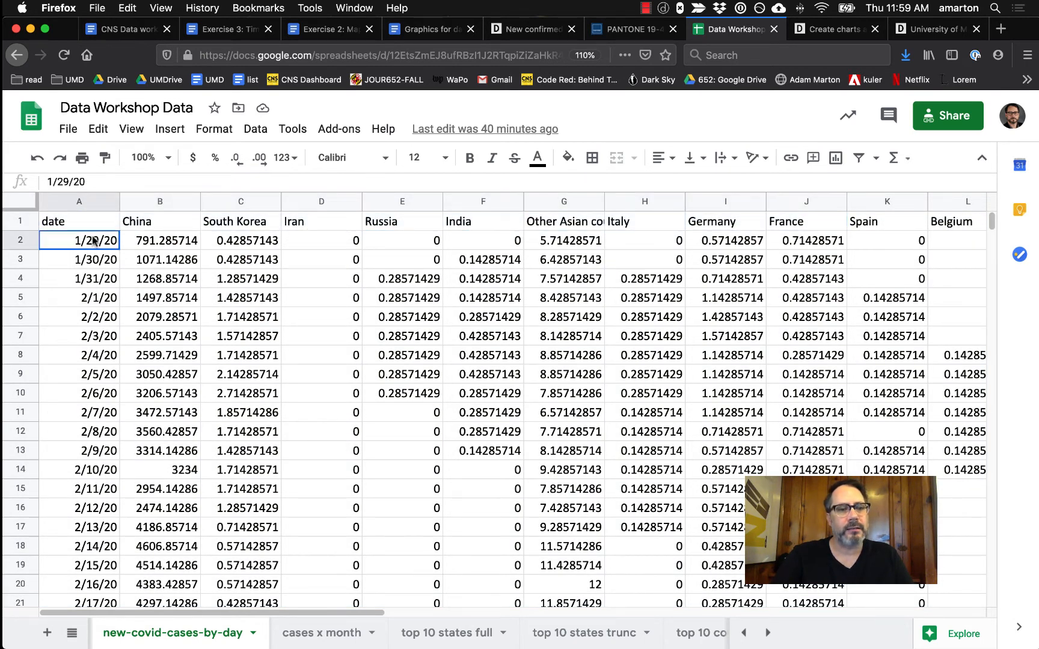
drag(992, 224, 986, 303)
click(105, 415)
scroll(232, 408, up, 20)
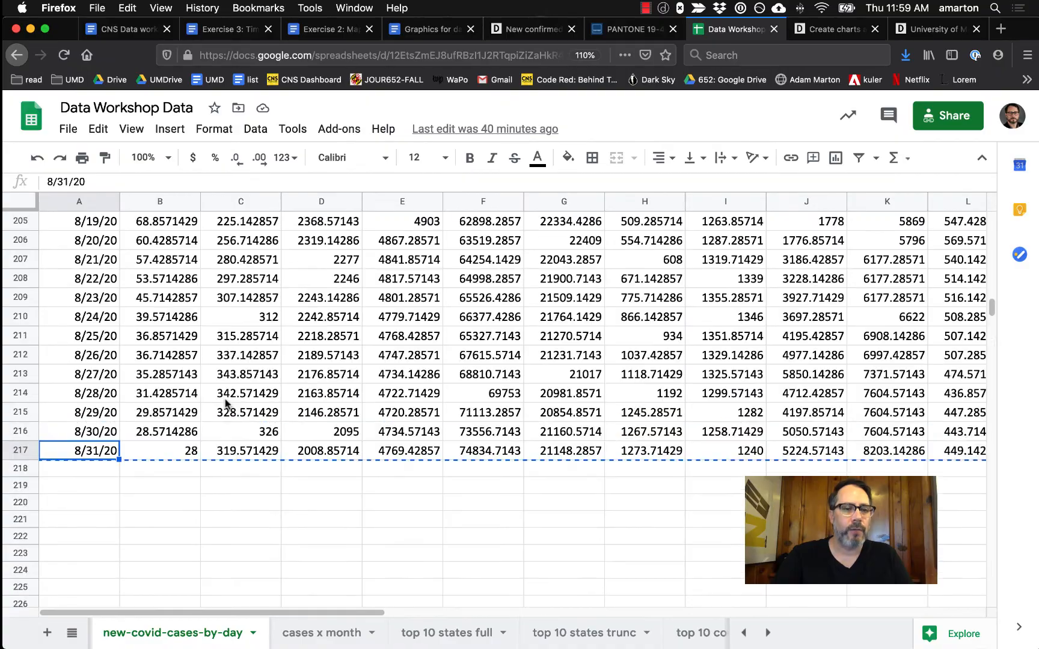
scroll(231, 408, up, 20)
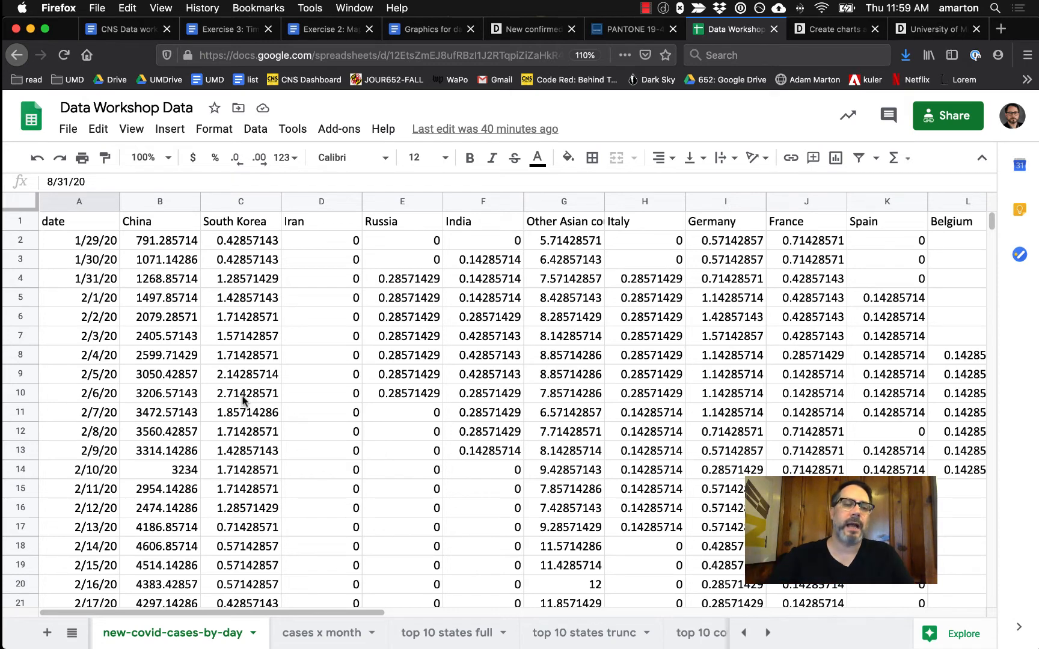
Select all data in the new-covid-cases-by-day sheet, then switch to Datawrapper and create a new chart
key(super+a)
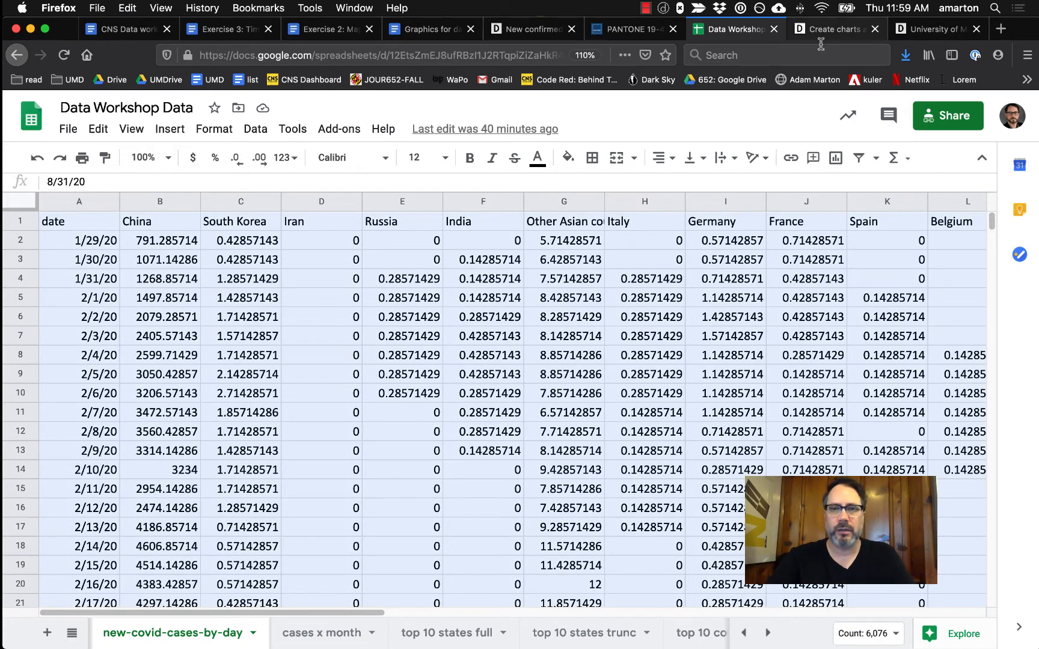
click(815, 29)
click(923, 33)
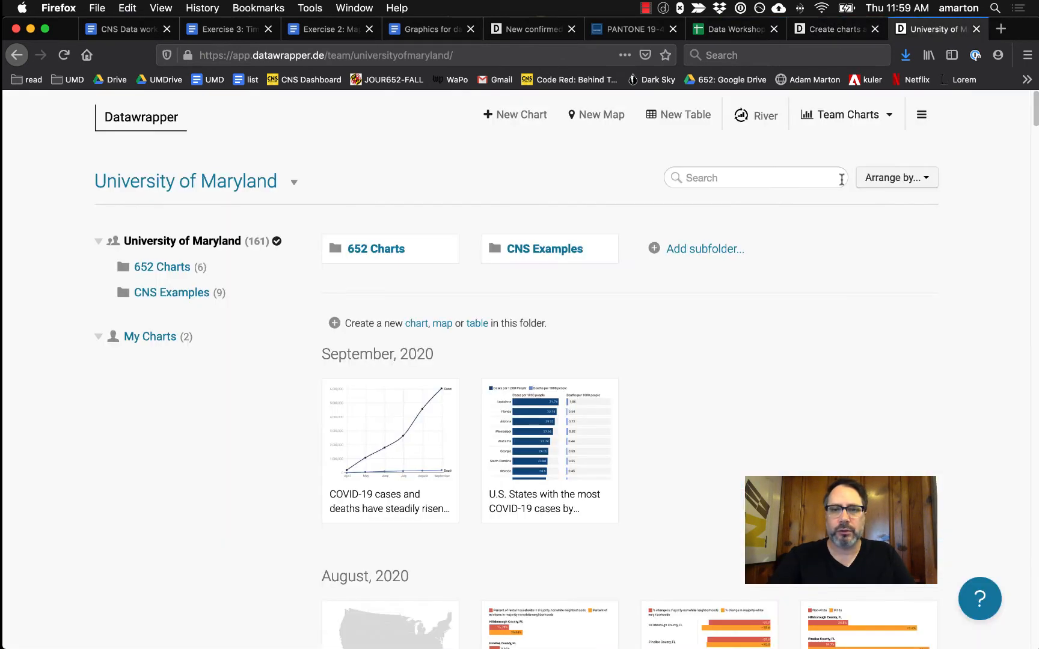
click(518, 120)
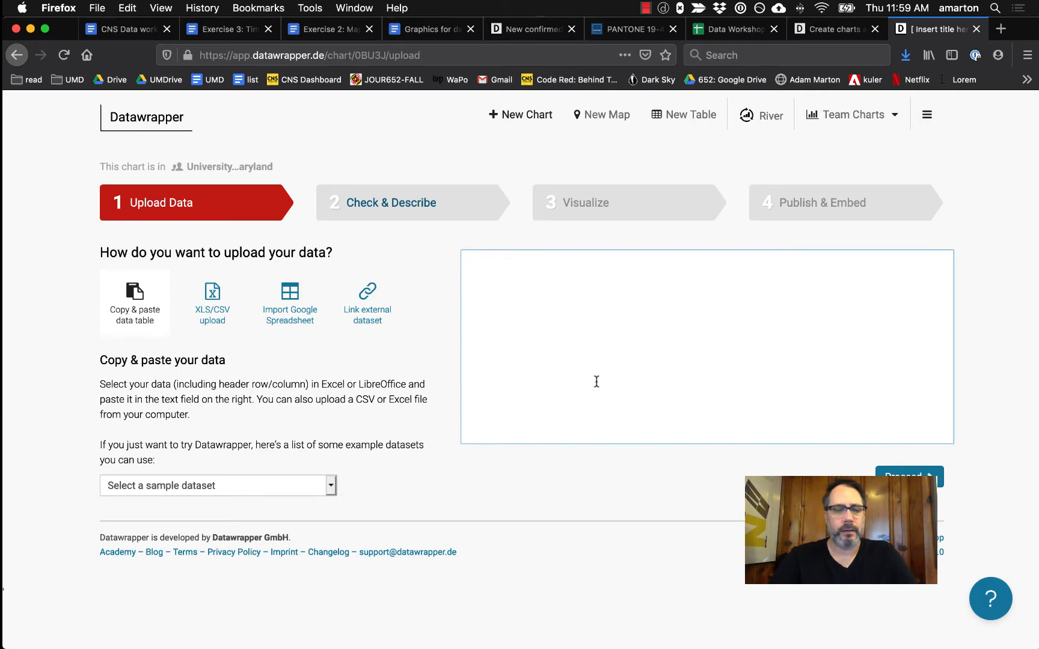
Paste the copied daily cases table as the chart's data and proceed through the data check to the Visualize stage
key(super+v)
click(895, 472)
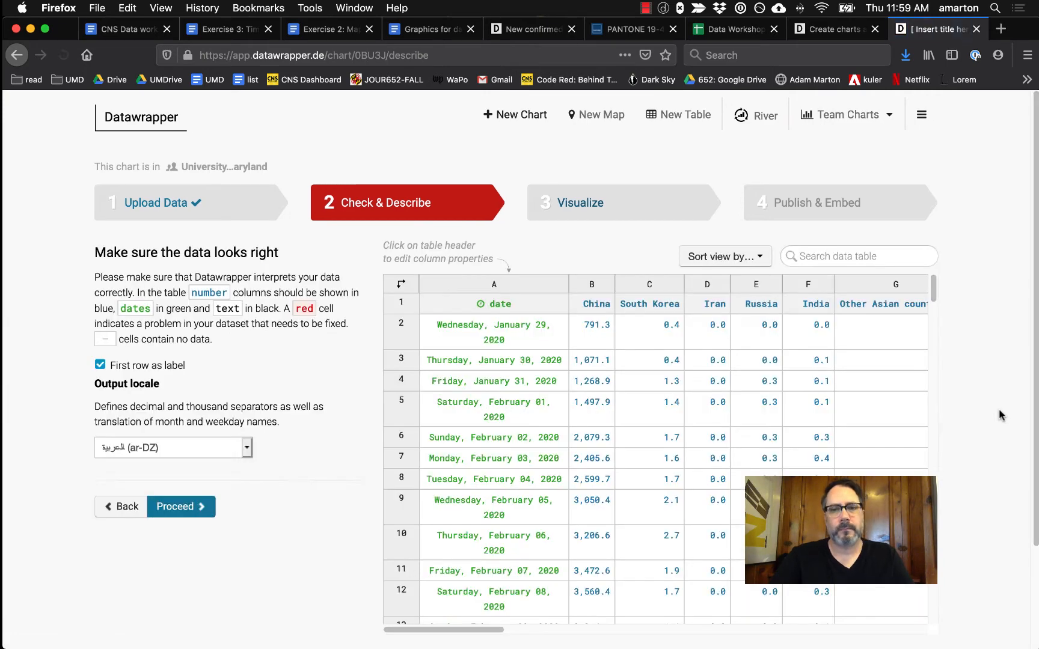
scroll(1000, 415, down, 2)
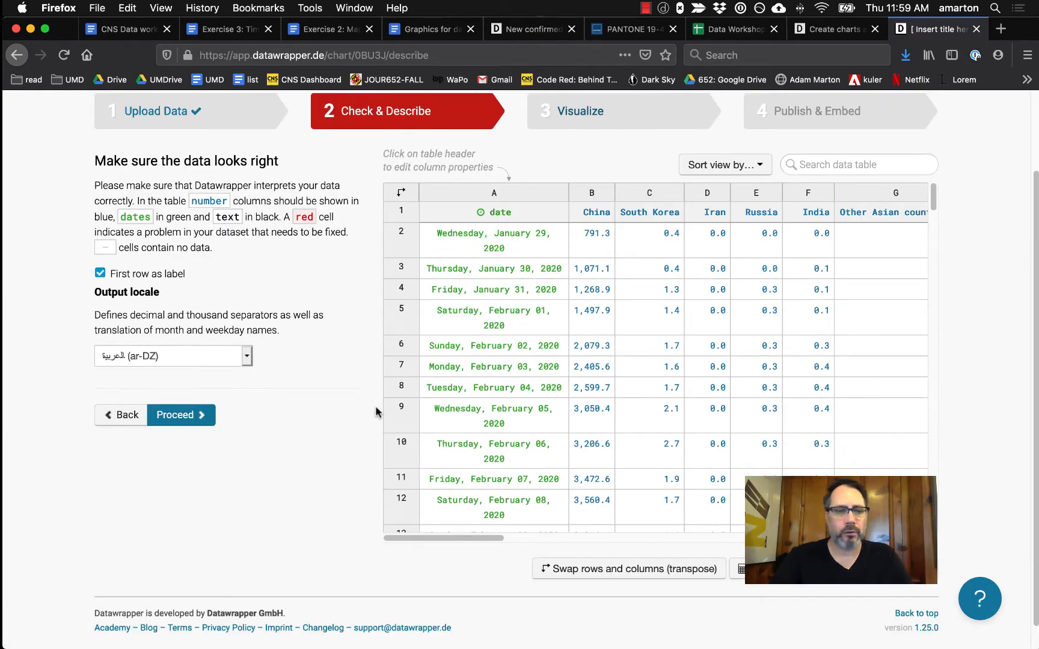
click(189, 419)
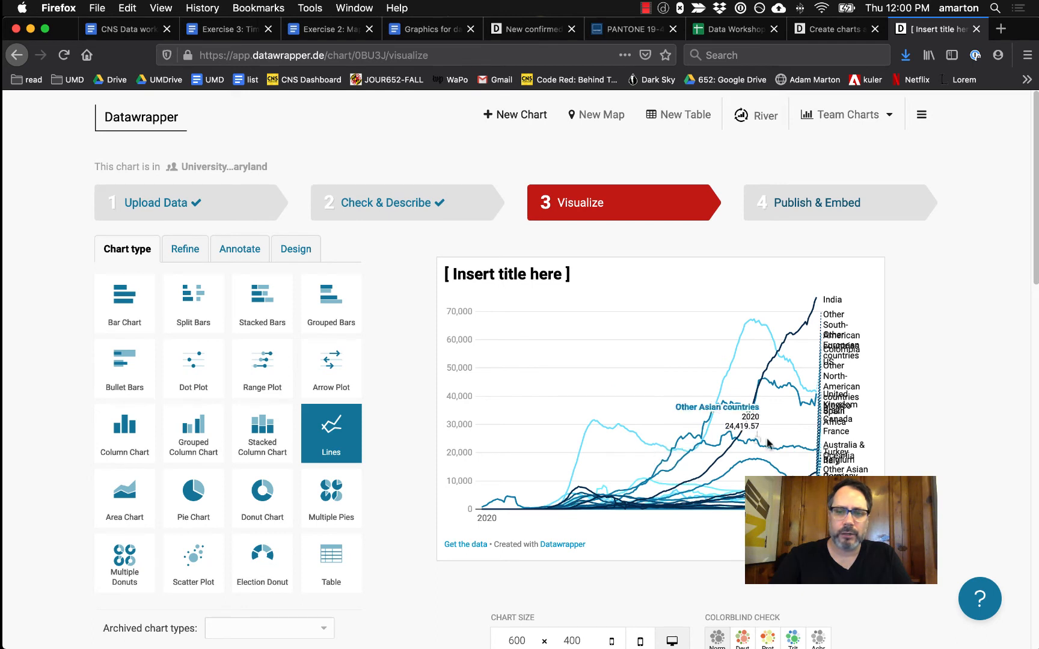
Make the chart an Area Chart and set the horizontal axis tick format to "April, May"
click(100, 484)
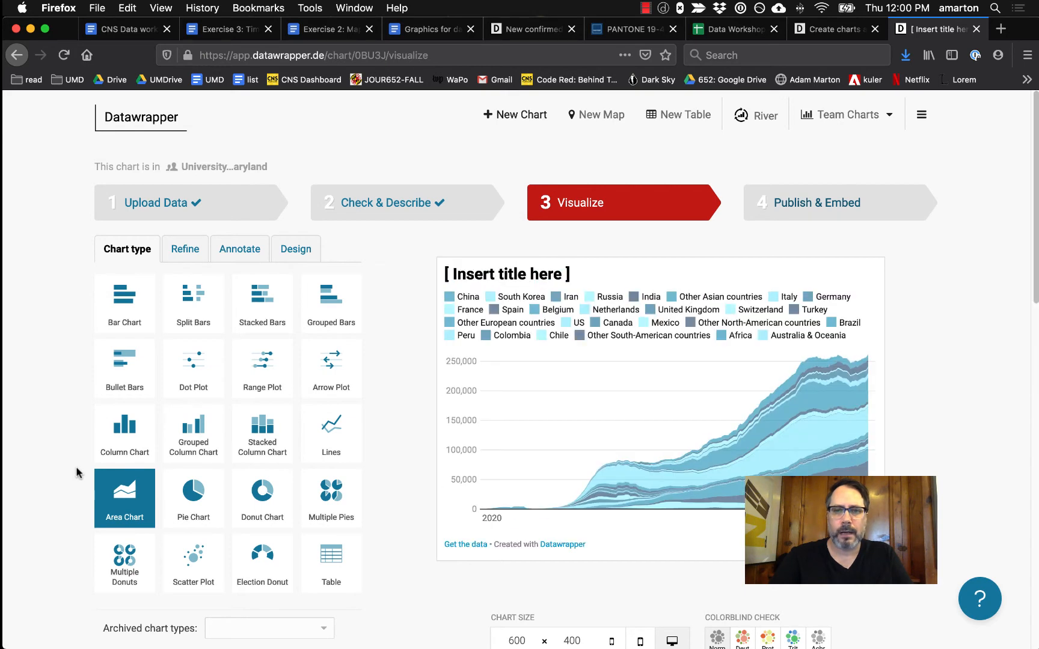
scroll(924, 378, down, 1)
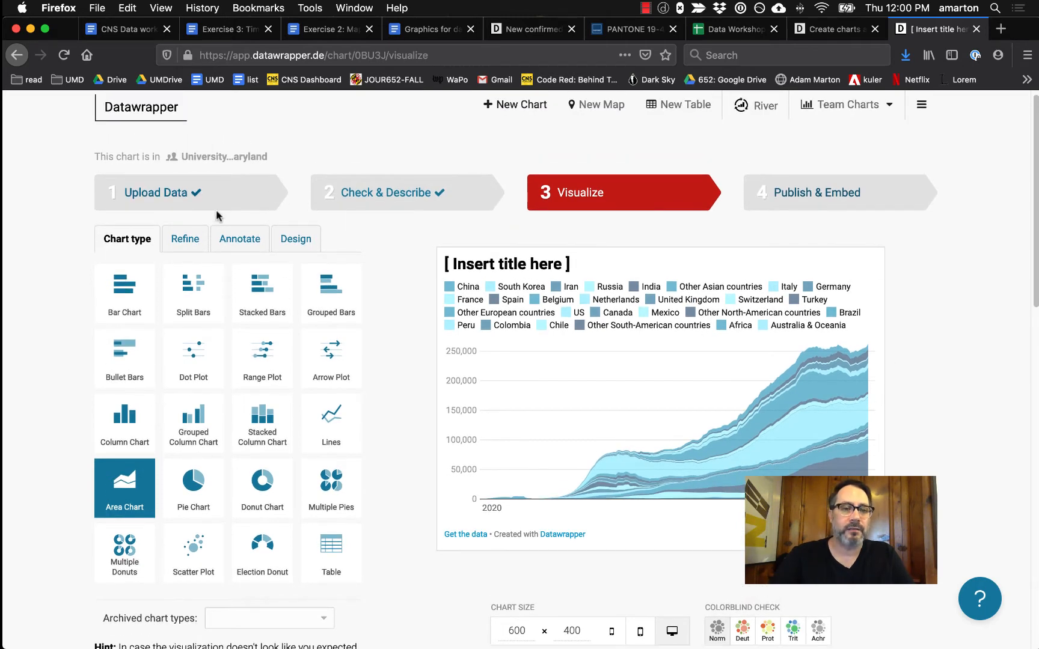
click(191, 239)
scroll(944, 346, down, 1)
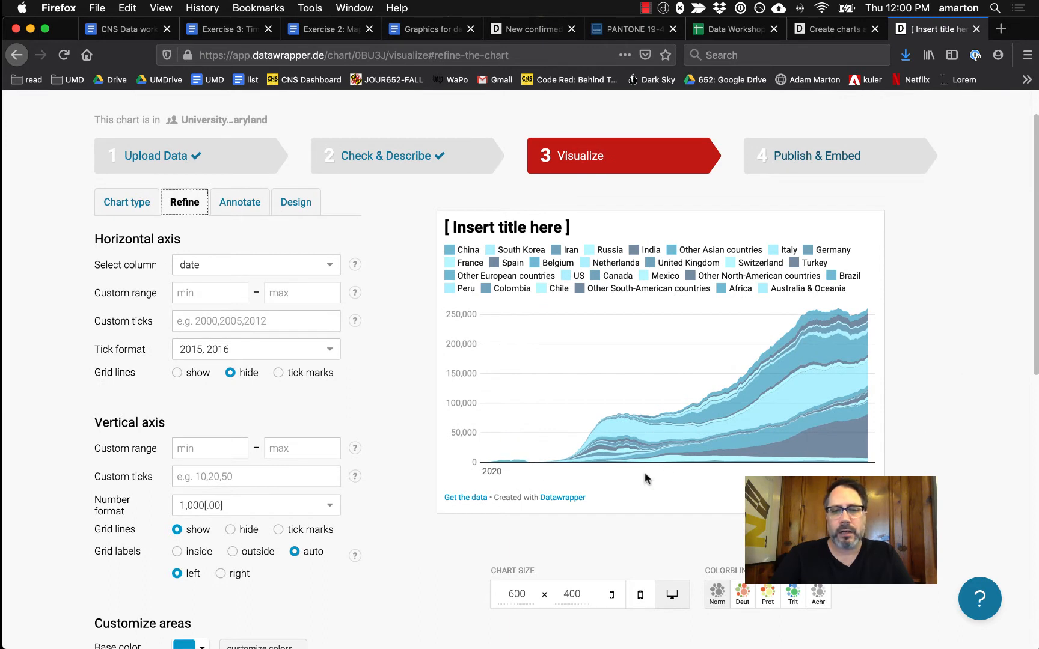
click(278, 354)
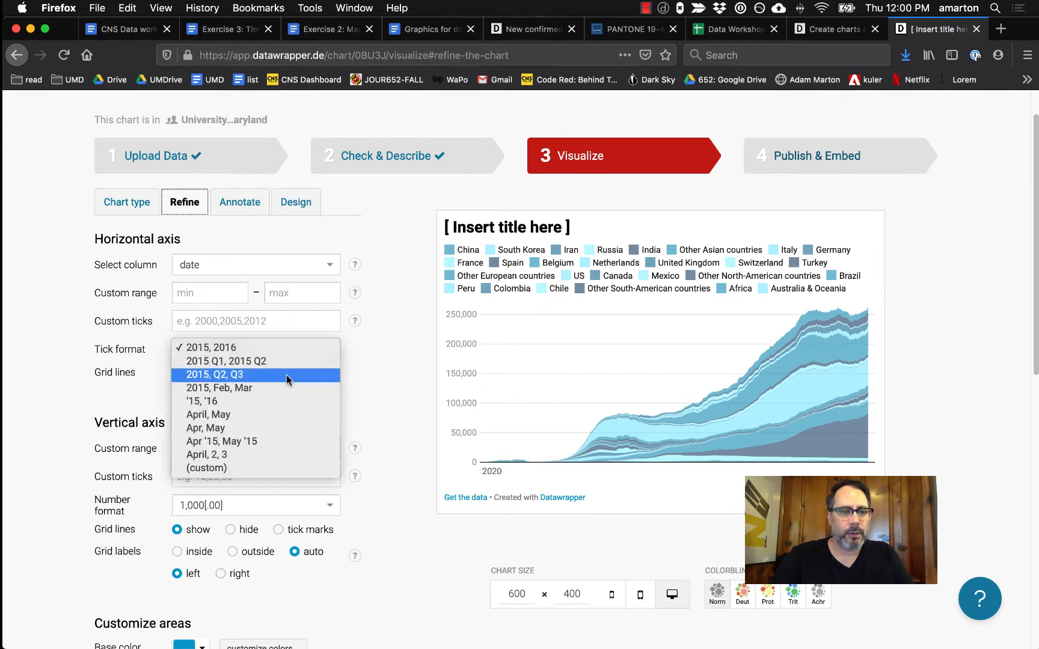
click(294, 417)
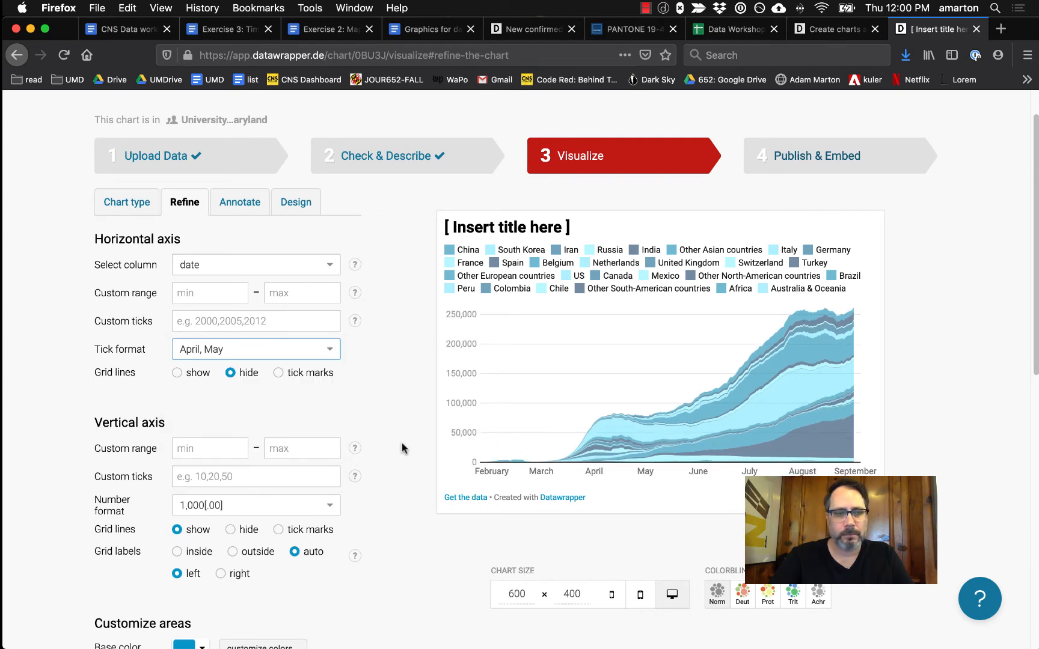
Set the vertical axis grid labels to the right side of the chart
scroll(371, 415, down, 1)
scroll(371, 410, down, 2)
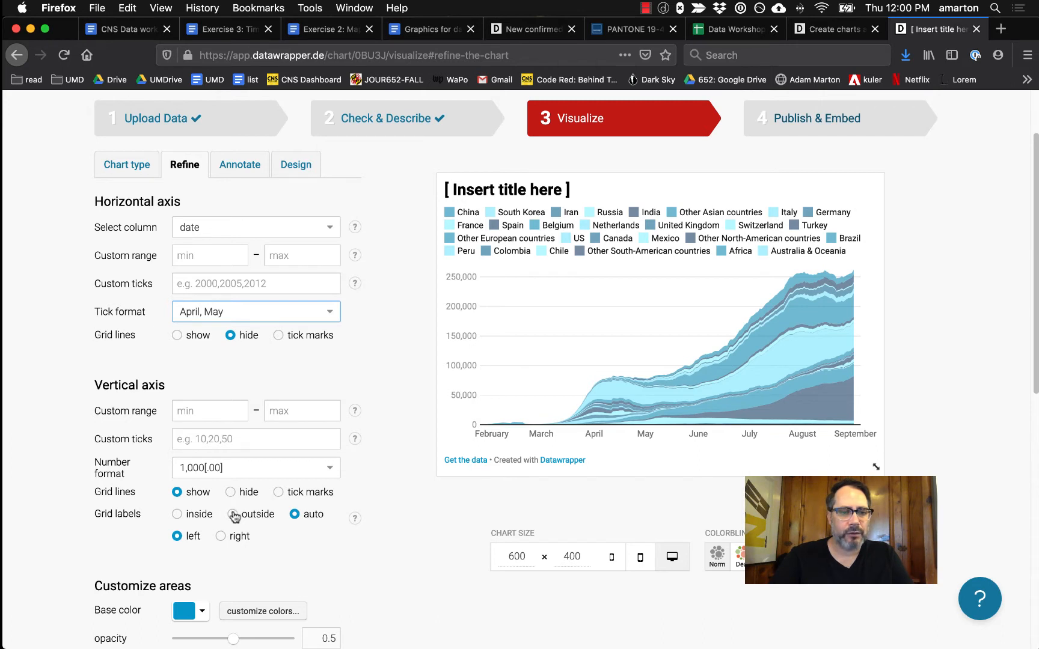
click(222, 537)
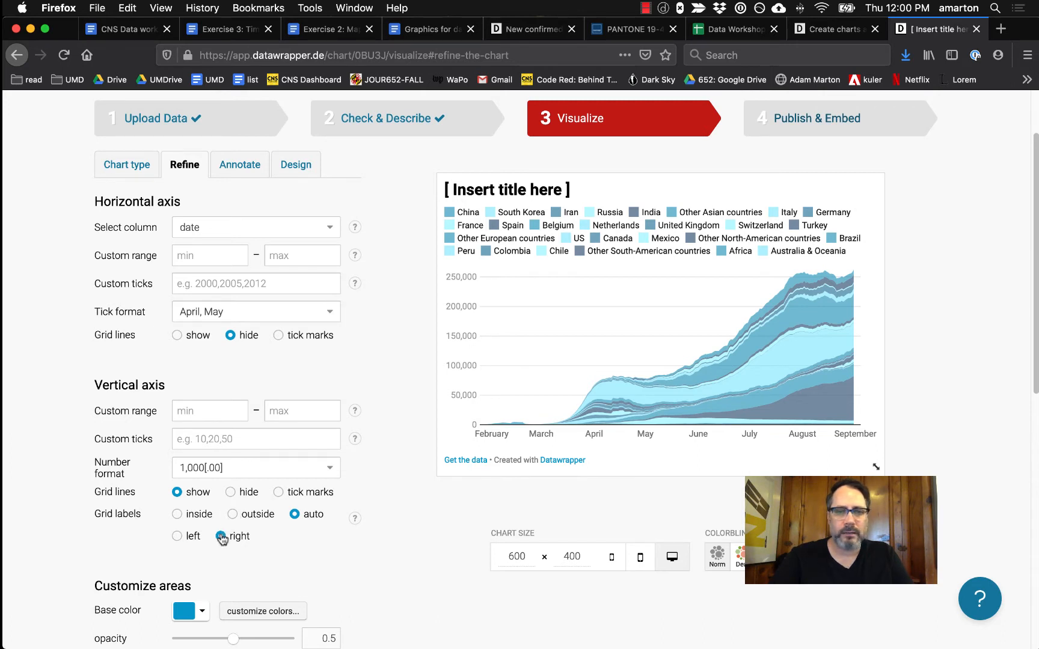
Raise the opacity of the areas to 1 and set their interpolation to curved
scroll(357, 433, down, 1)
scroll(361, 432, down, 5)
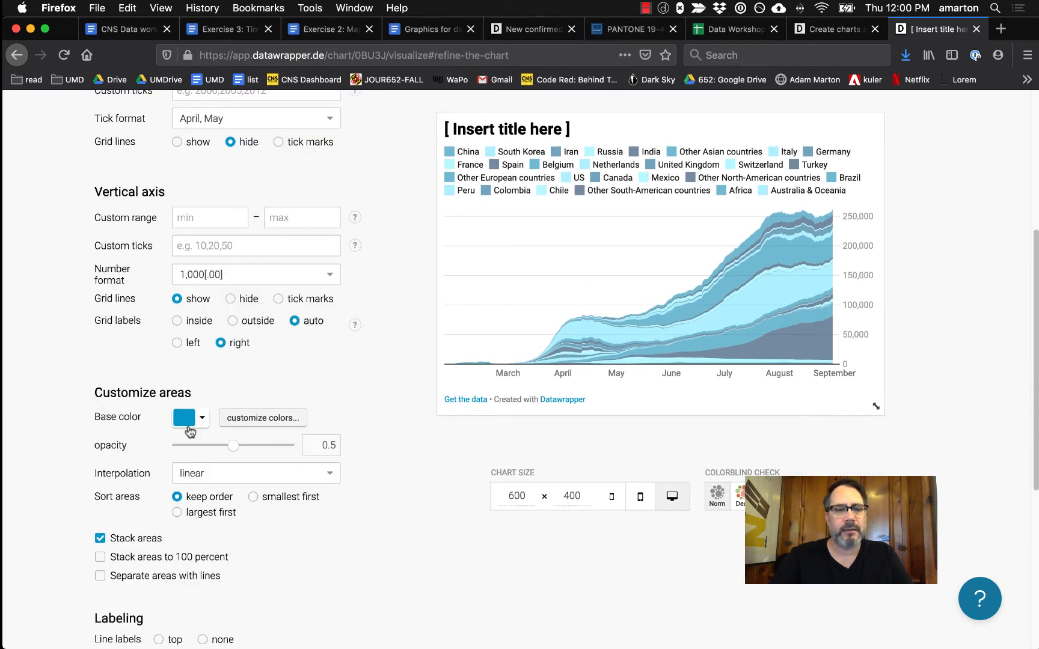
scroll(360, 383, down, 2)
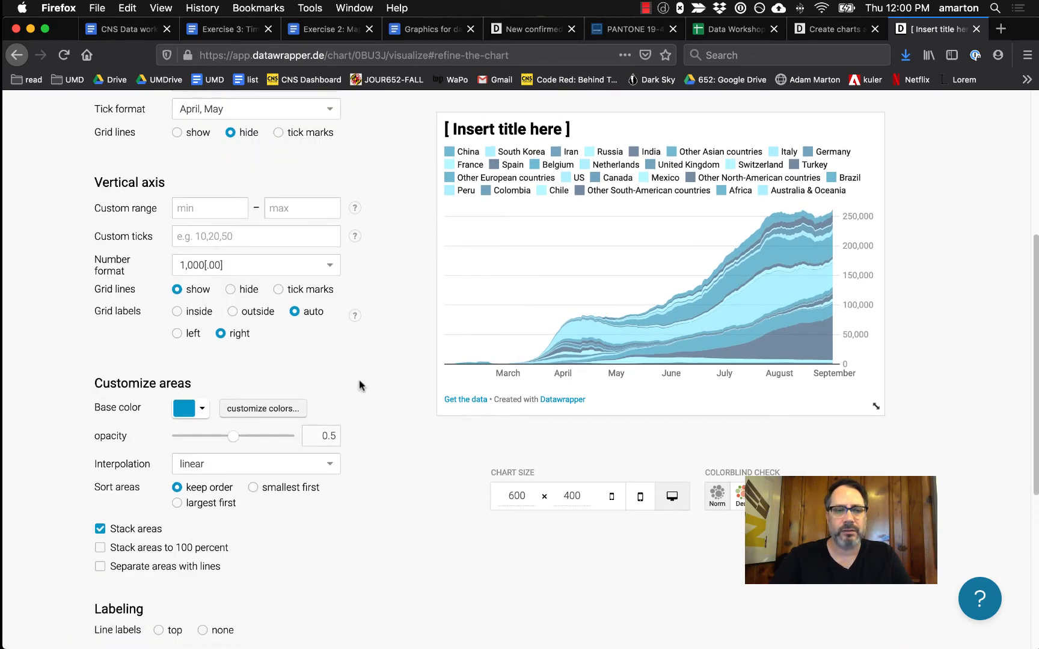
drag(235, 419, 308, 423)
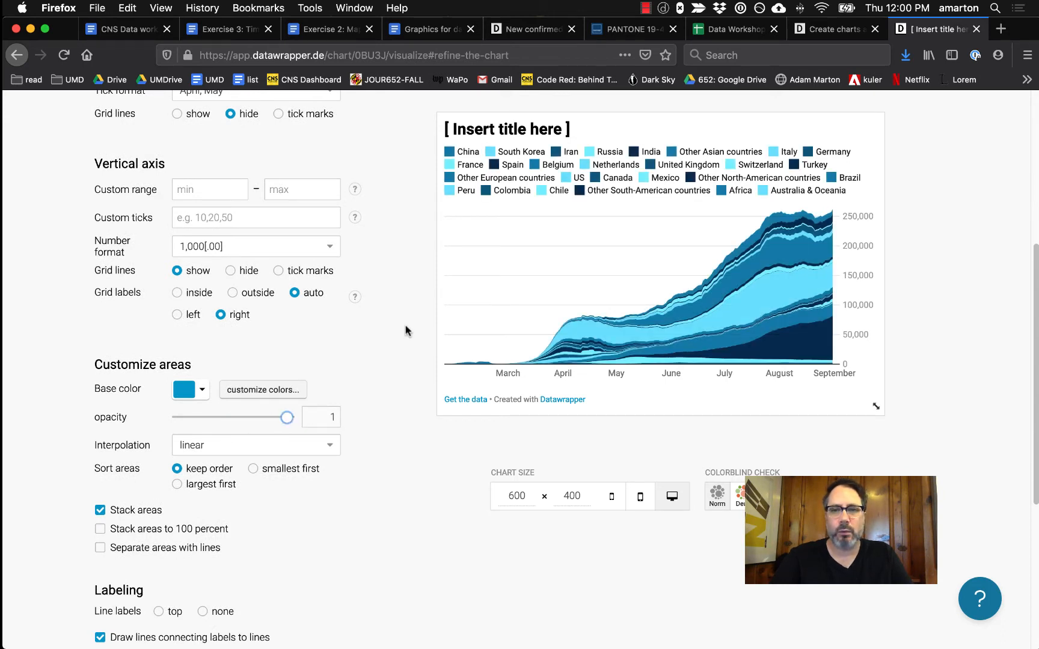
scroll(405, 330, down, 1)
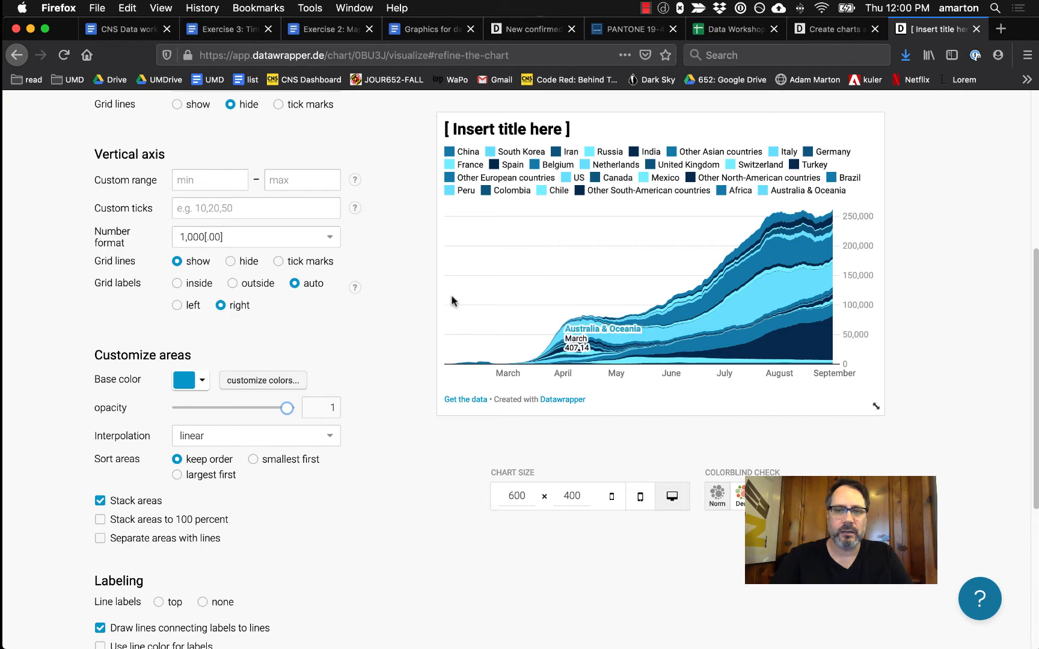
scroll(374, 366, down, 3)
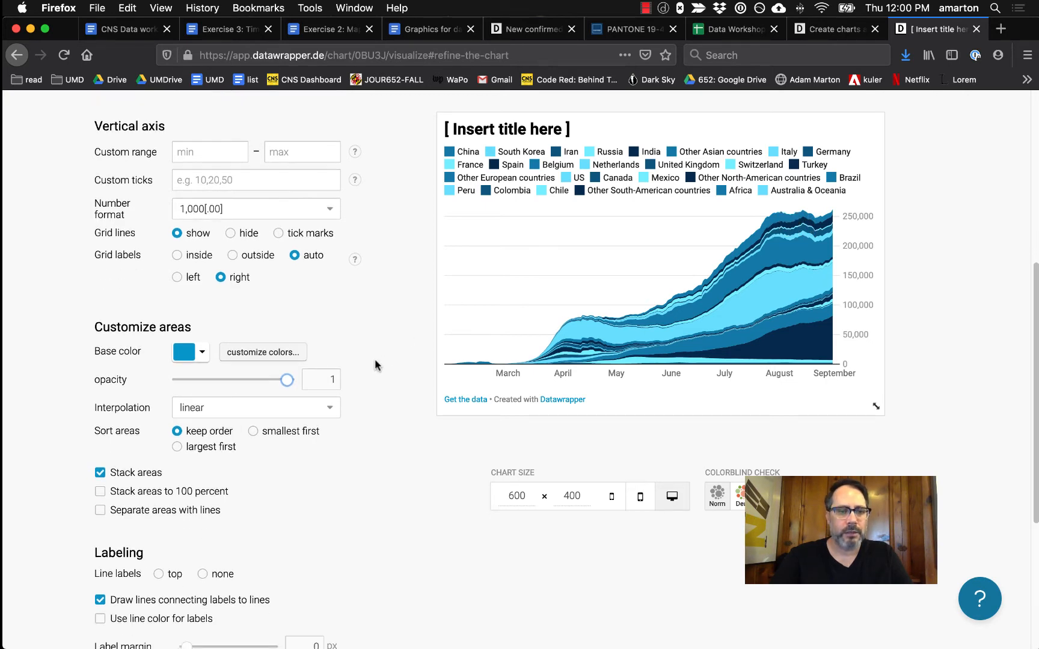
click(320, 407)
click(319, 420)
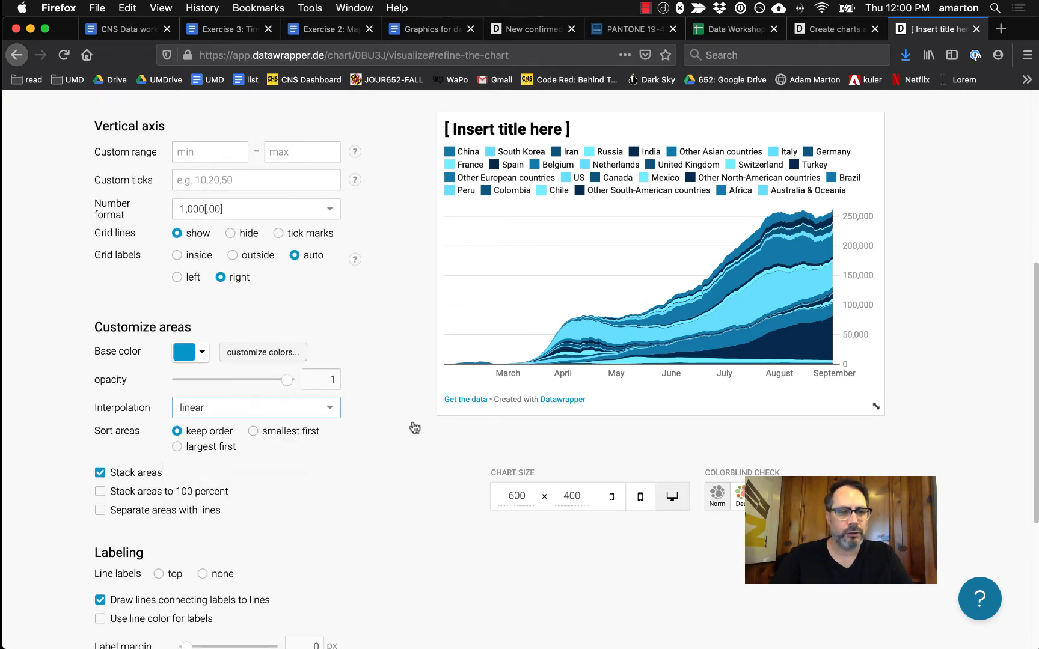
scroll(412, 425, down, 1)
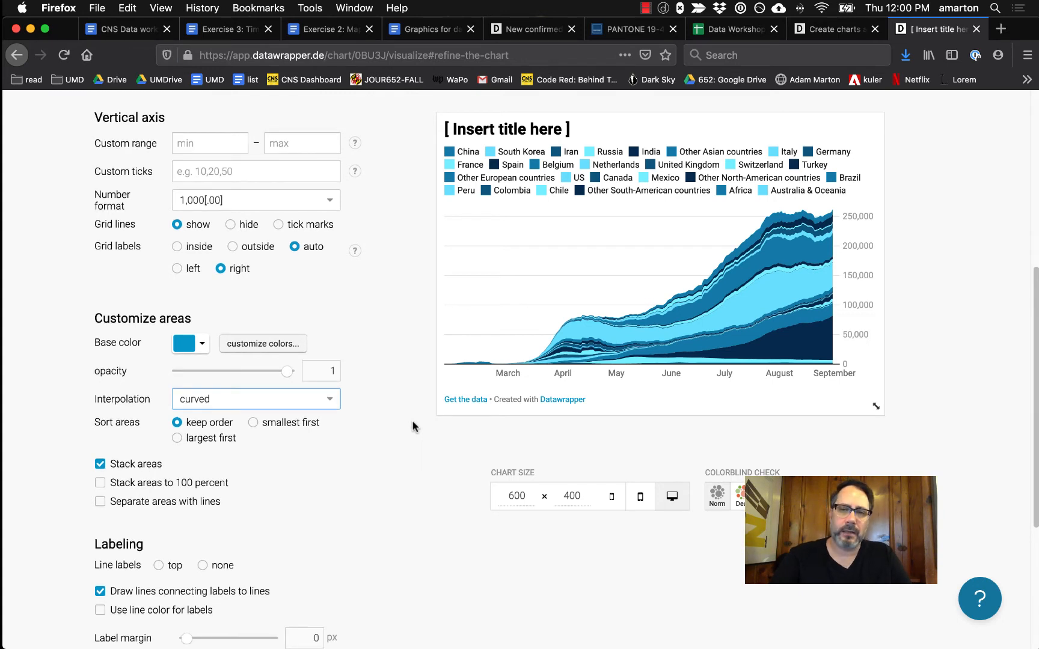
Set the area chart's line labels to none
scroll(412, 426, down, 5)
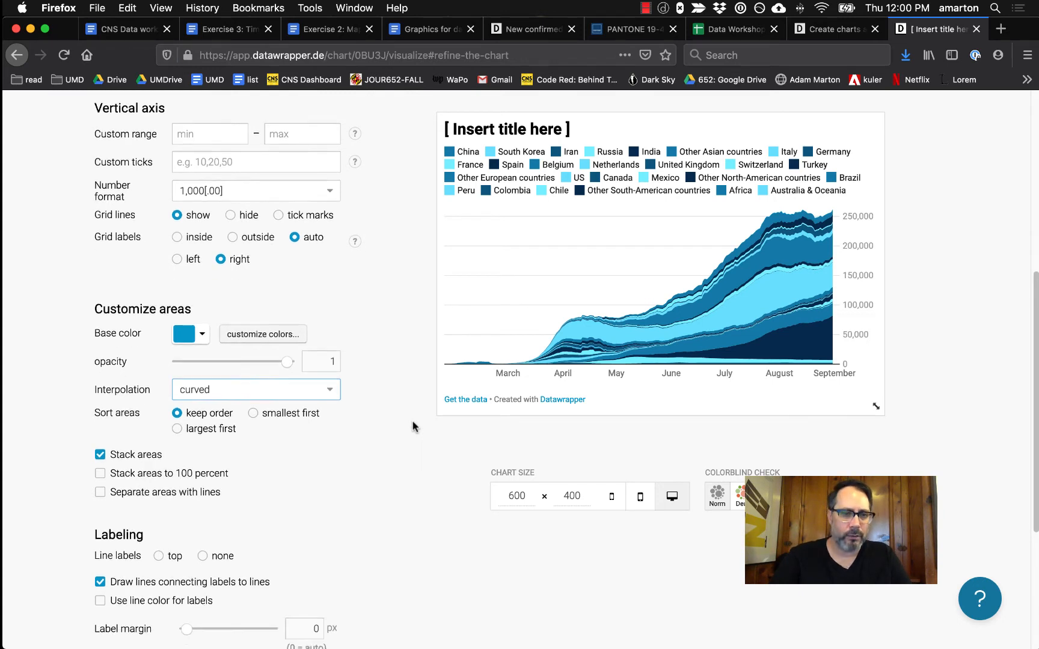
scroll(412, 426, down, 2)
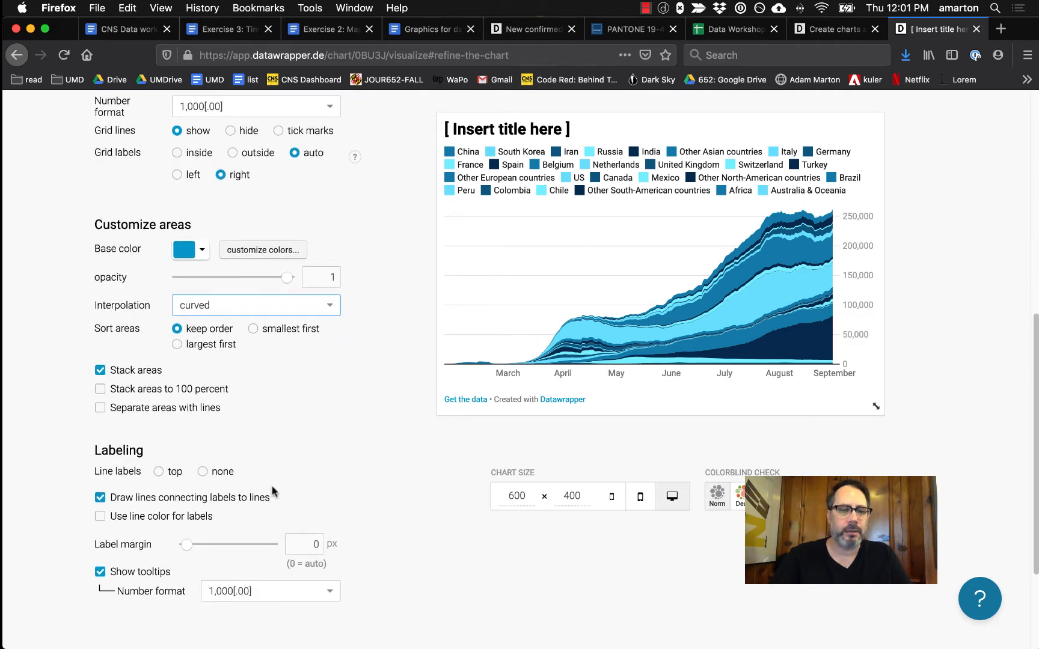
click(210, 473)
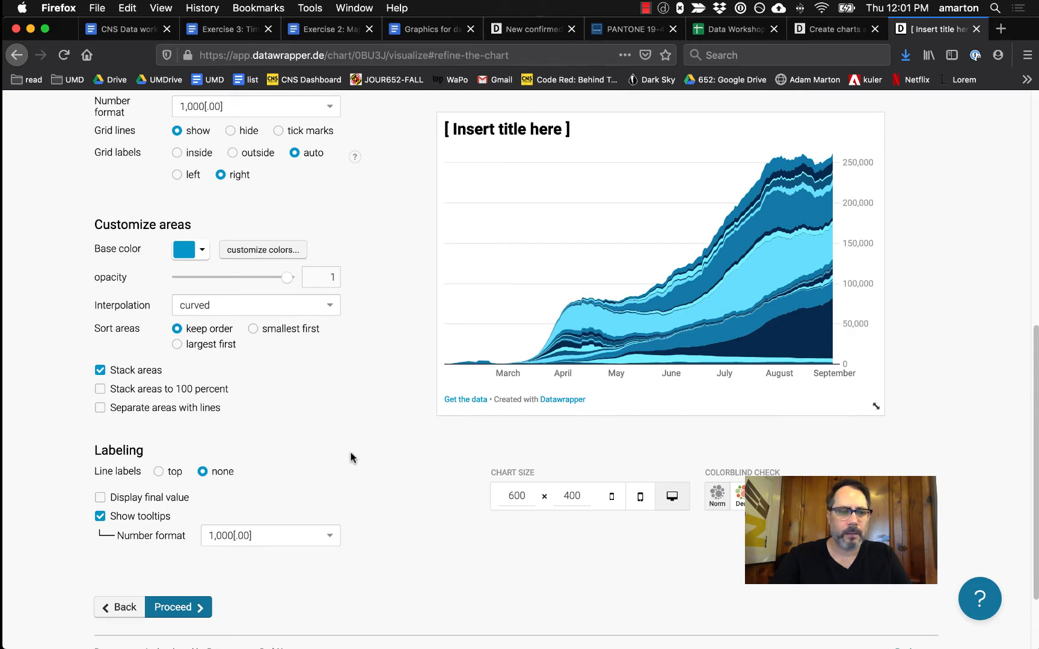
Set the tooltip number format to 10,000, without decimals
scroll(351, 454, down, 2)
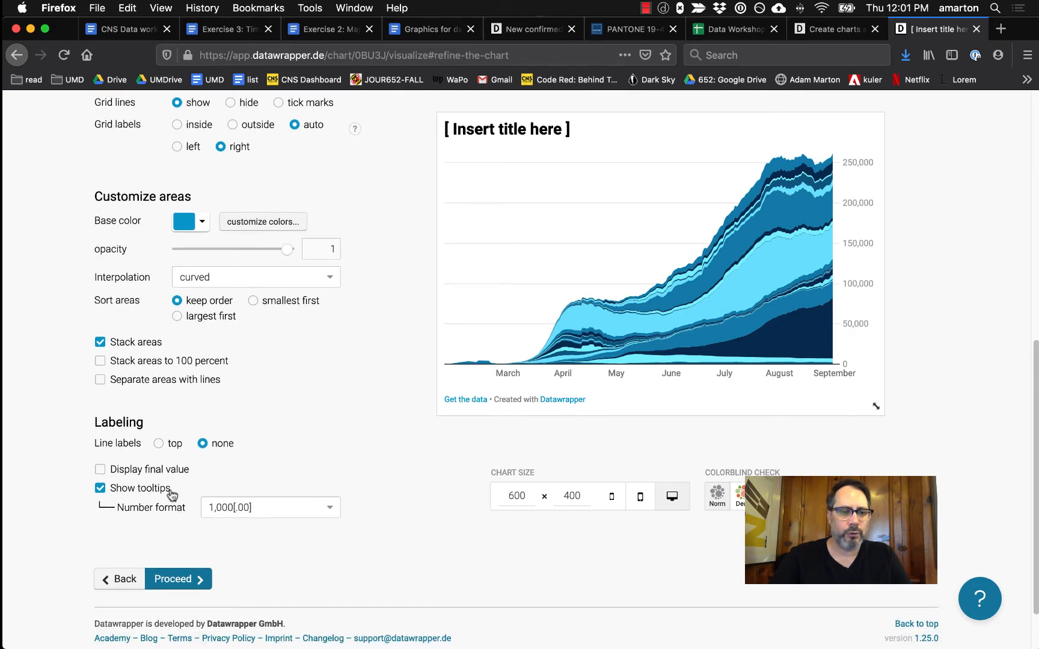
mouse_move(695, 299)
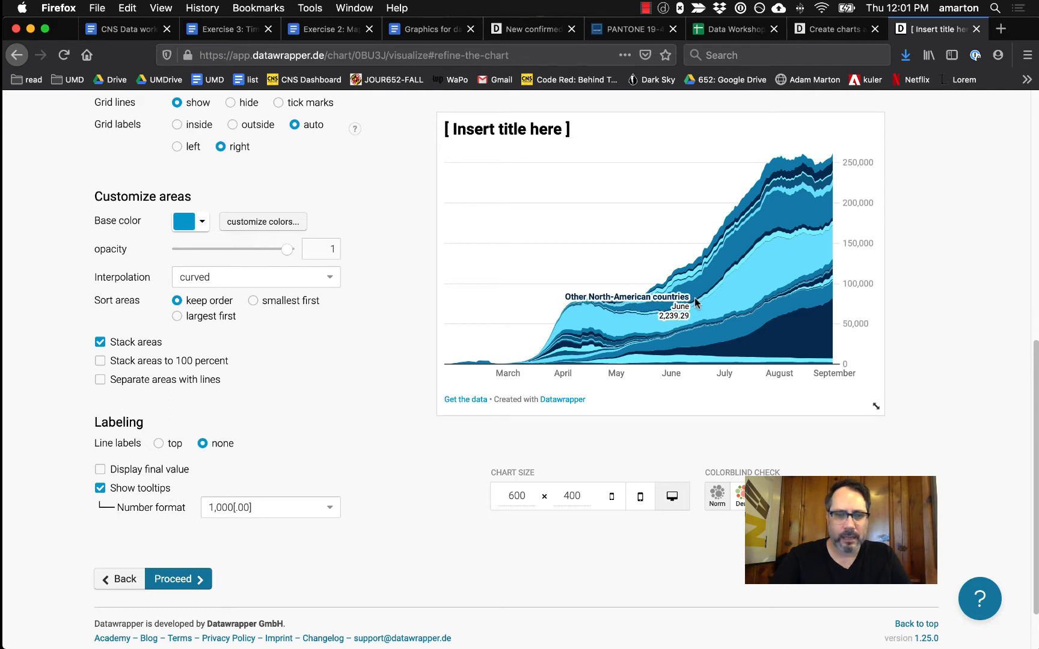
click(308, 508)
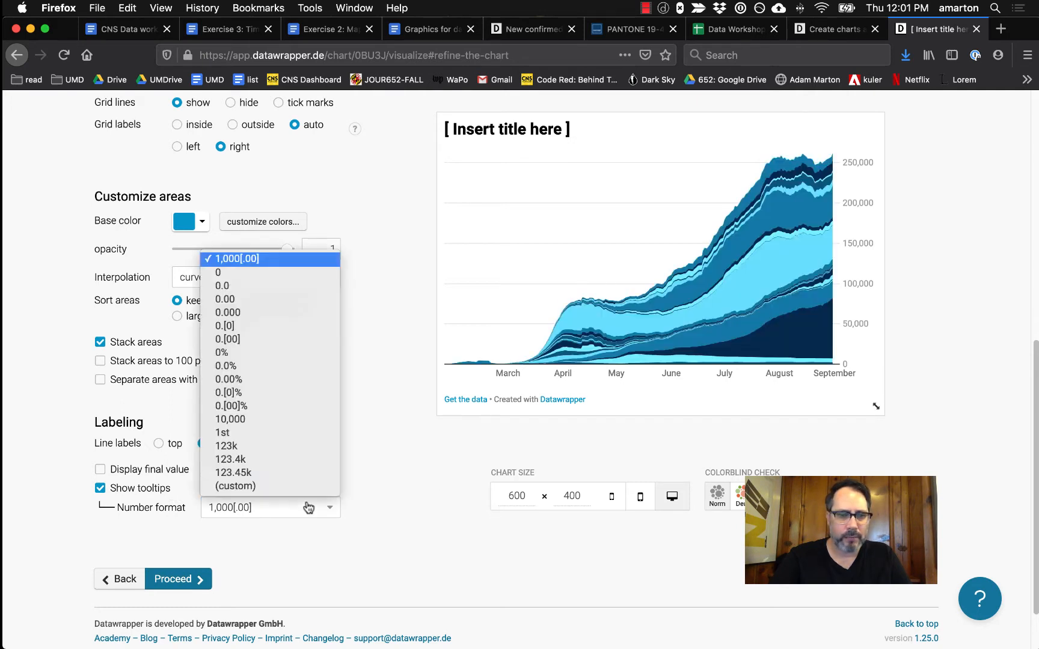
click(311, 421)
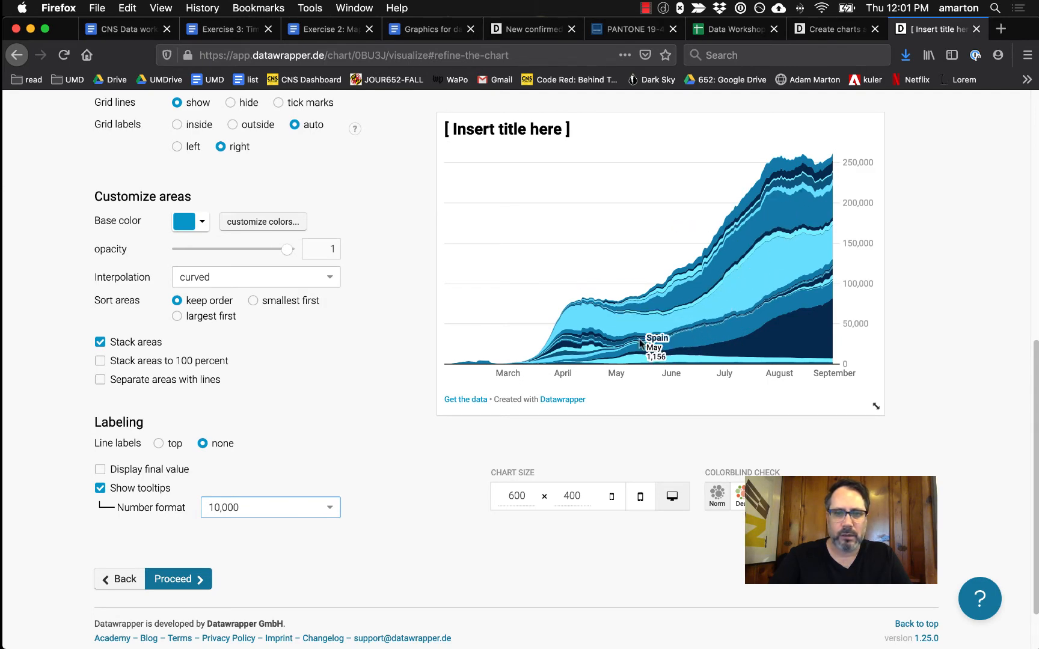
scroll(427, 411, up, 10)
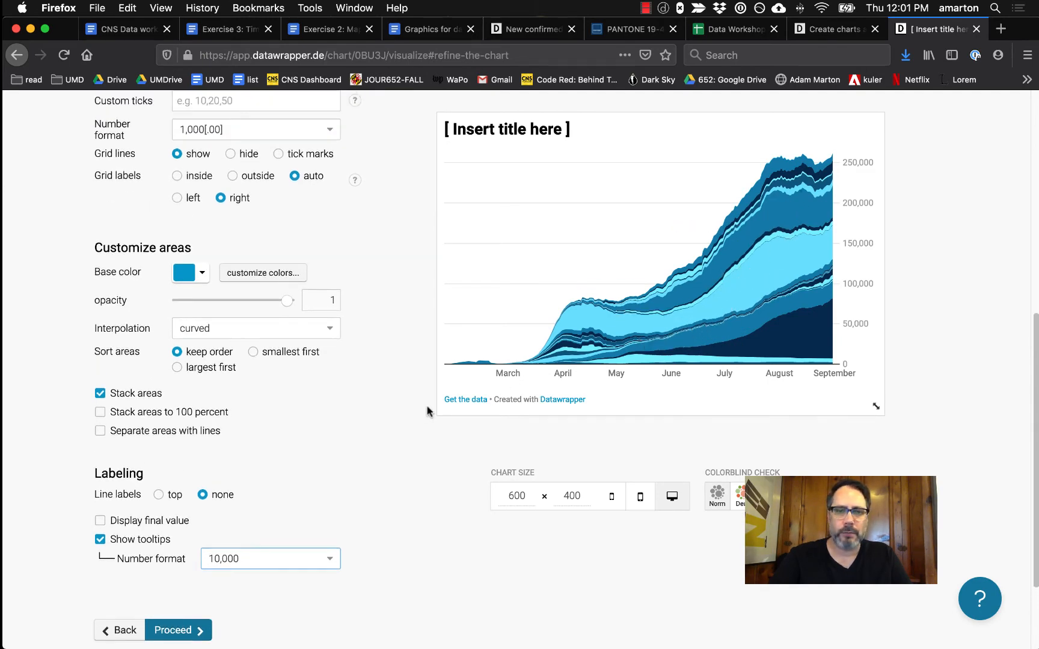
Proceed to the chart's annotation settings and clear the placeholder title, leaving the Title field empty
scroll(428, 411, down, 5)
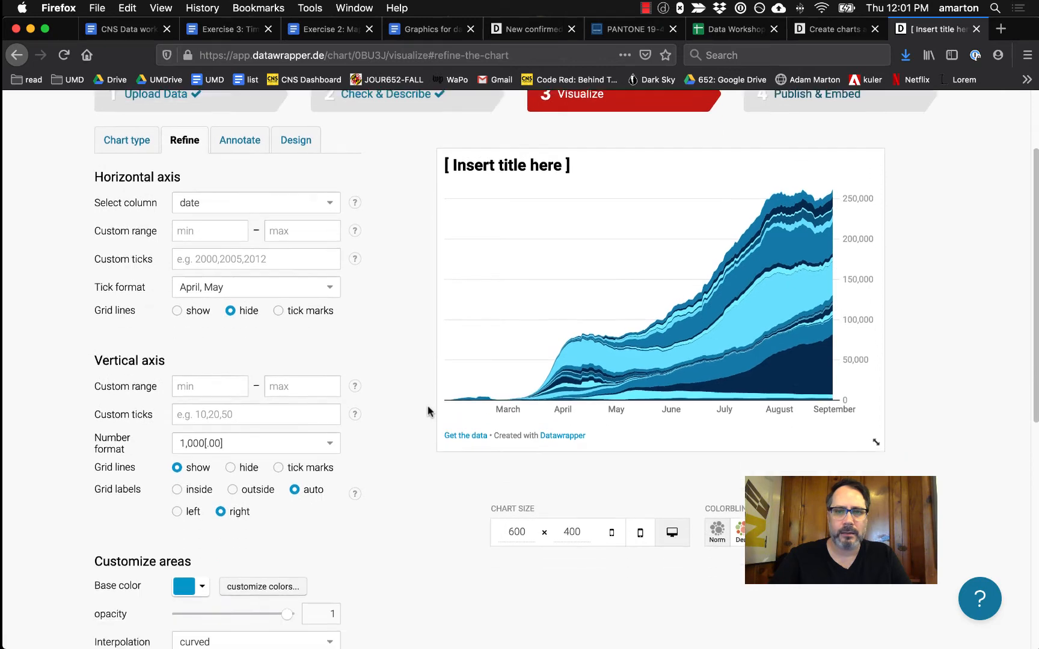
scroll(428, 412, down, 6)
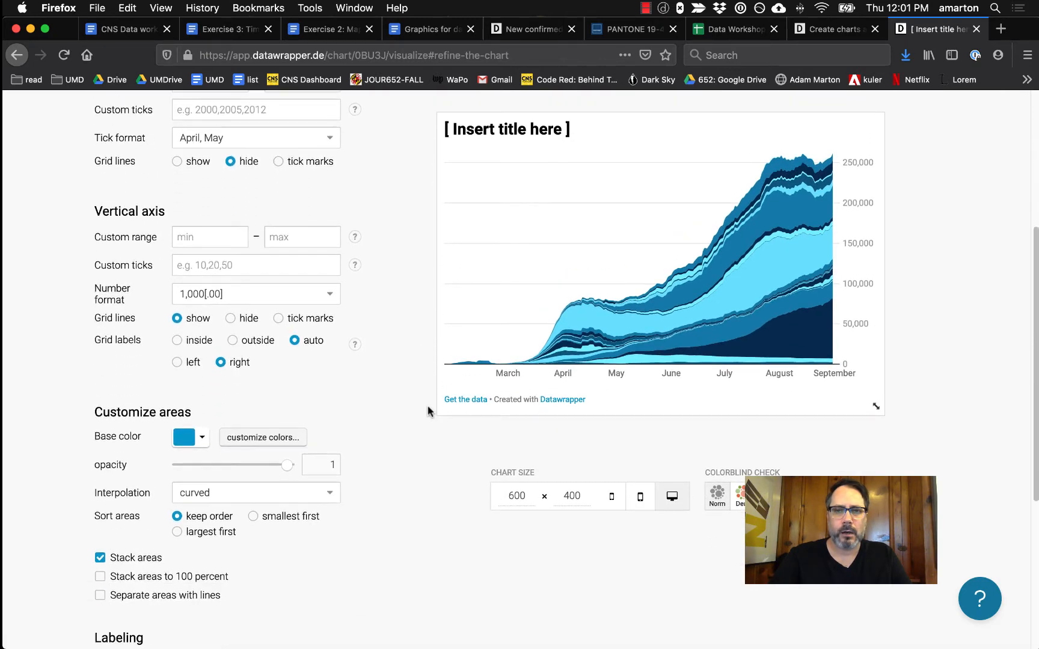
scroll(428, 411, down, 15)
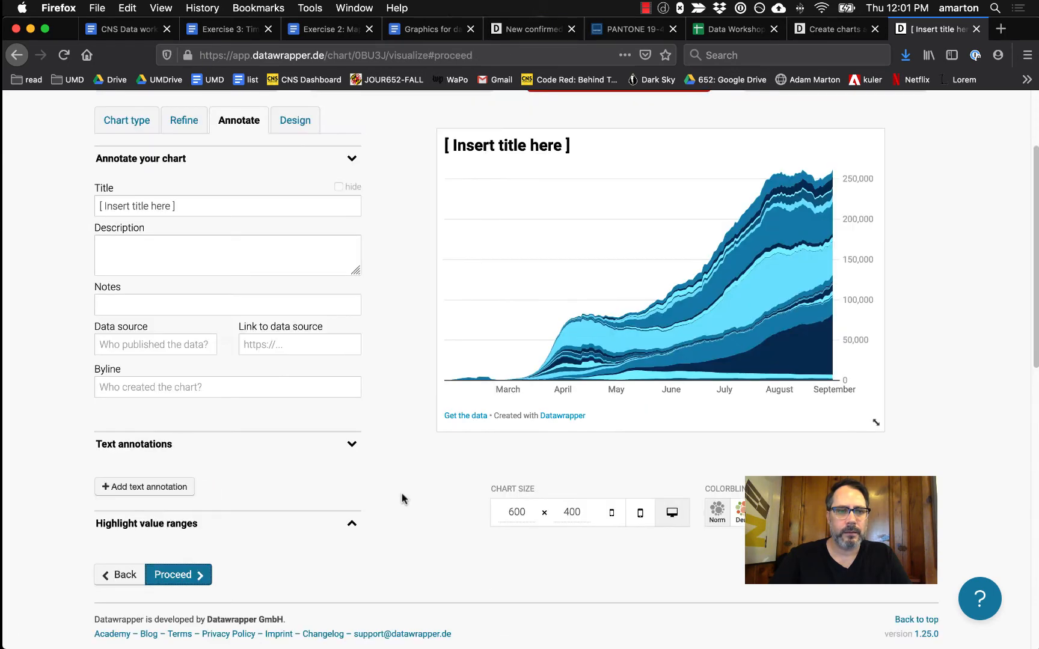
click(237, 335)
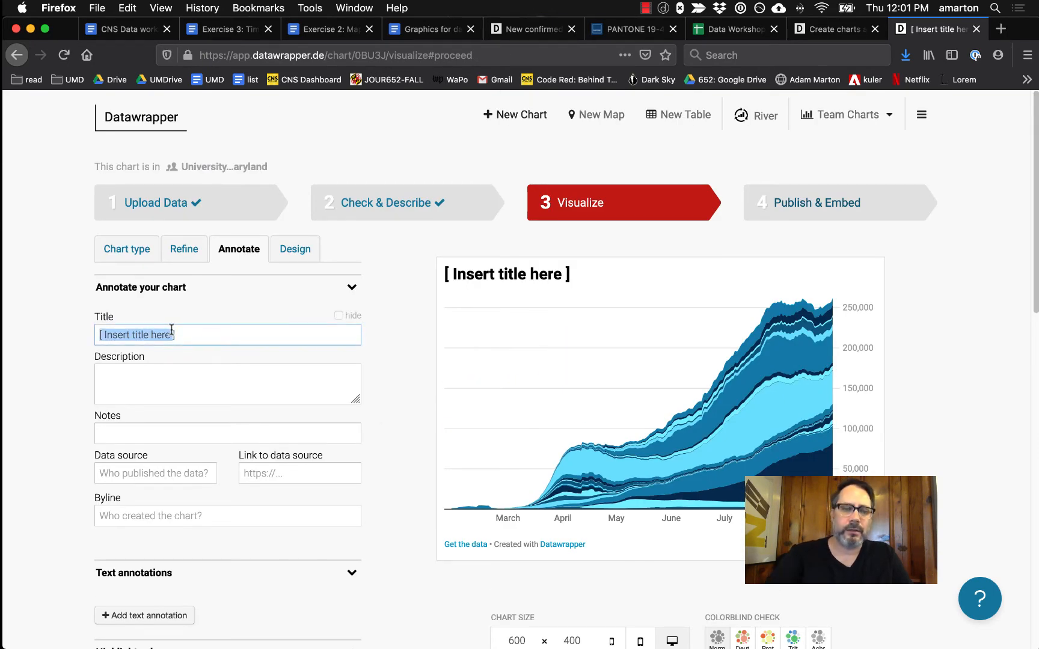
key(BackSpace)
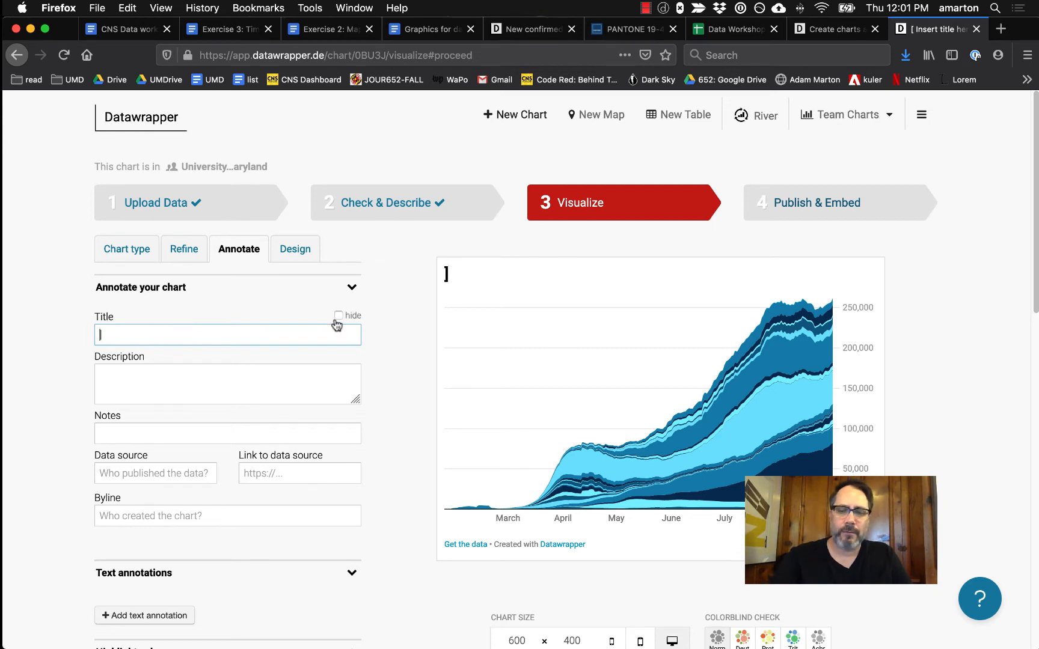
key(Delete)
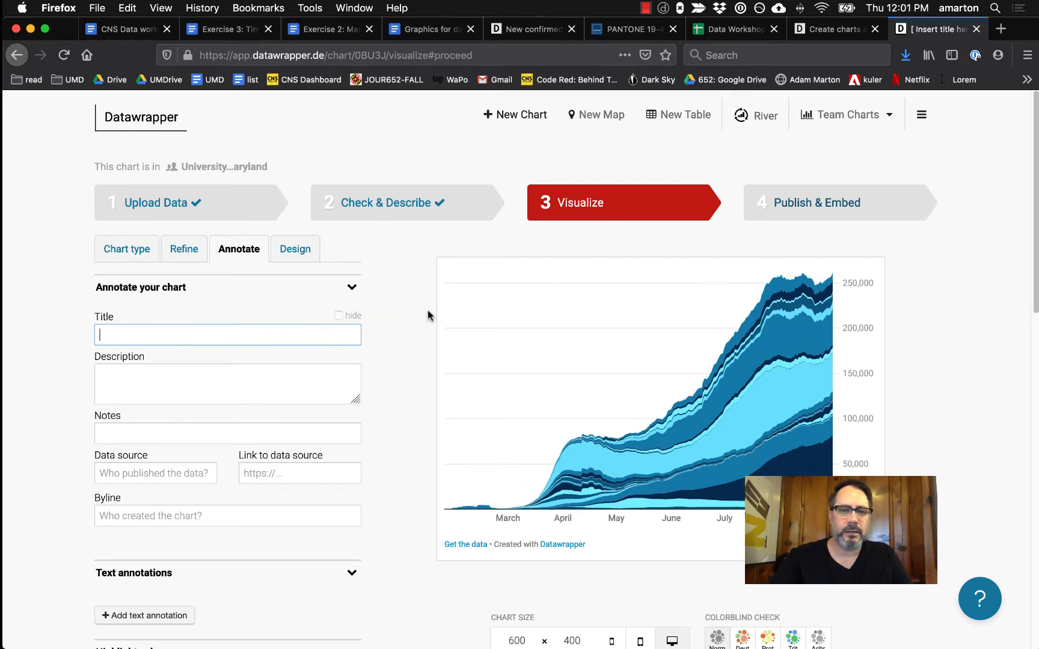
click(399, 314)
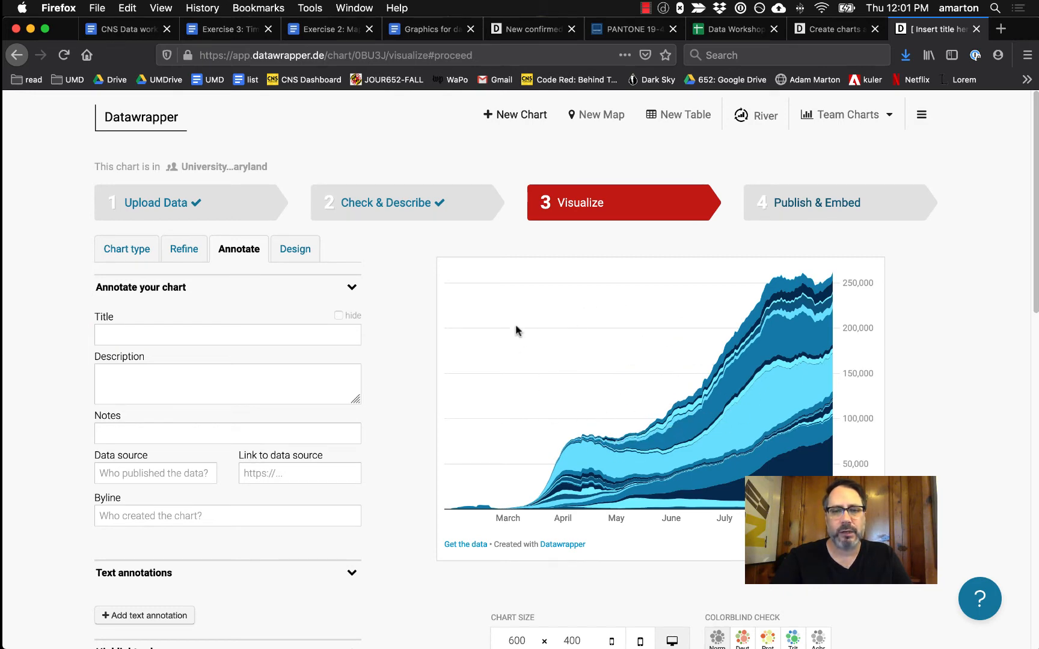
Copy the heading "New confirmed COVID–19 cases, per day" from the Graphics for data workshop document and return to the Datawrapper chart
click(450, 37)
click(390, 376)
drag(508, 304, 234, 302)
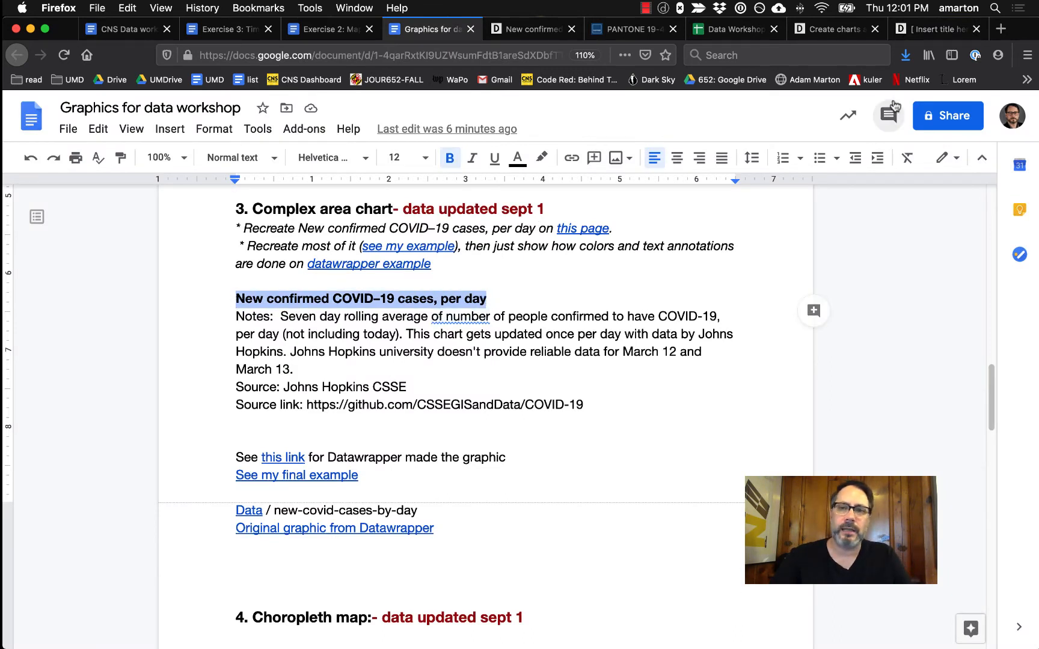
click(926, 36)
Add a text annotation reading "New confirmed COVID–19 cases, per day", broken into three lines after "confirmed" and "cases,"
scroll(421, 538, down, 2)
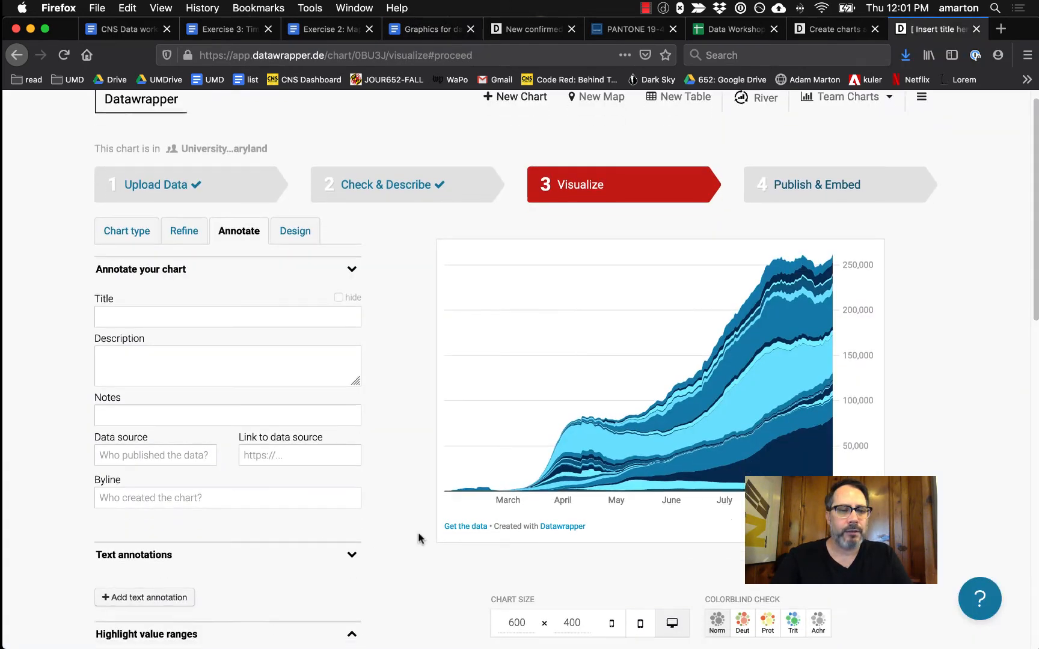
scroll(418, 533, down, 1)
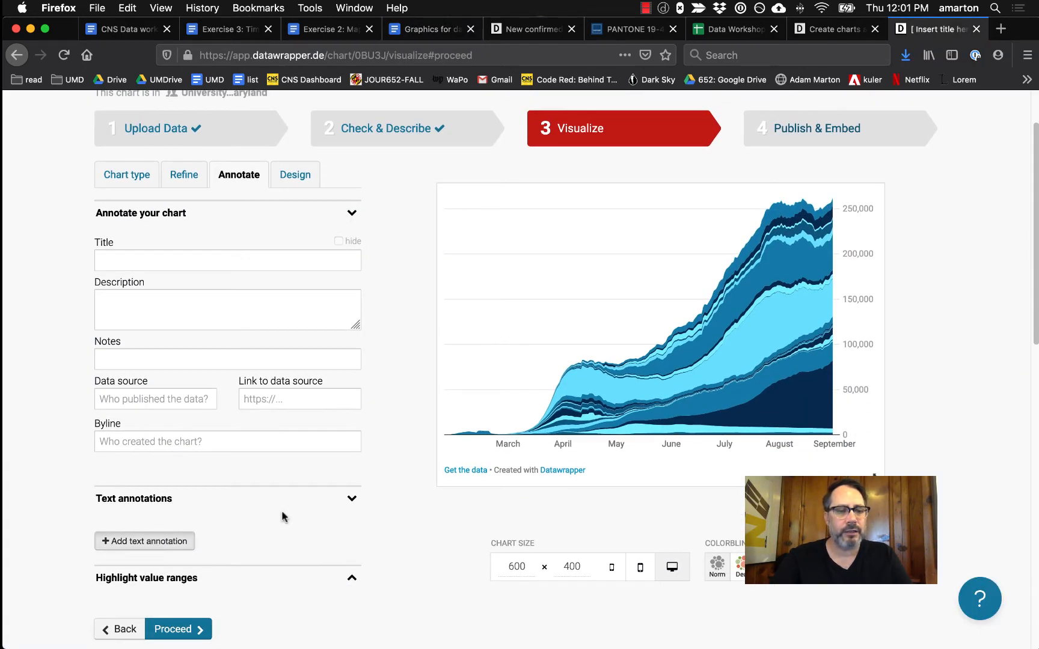
click(126, 533)
scroll(394, 531, down, 1)
drag(269, 531, 208, 510)
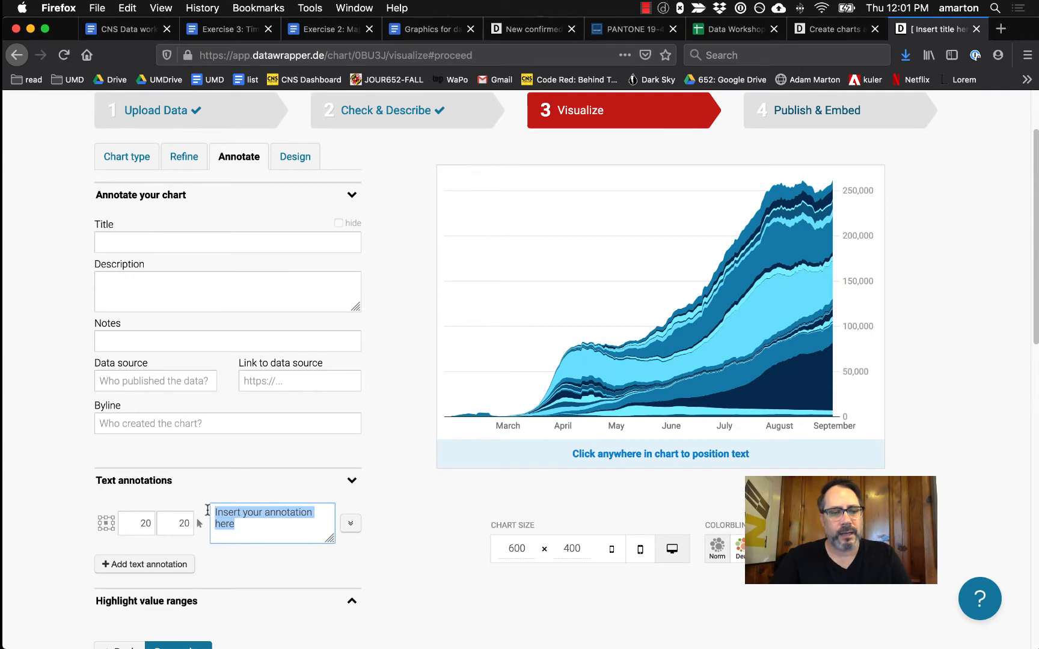
text(New confirmed COVID-19 cases, per day)
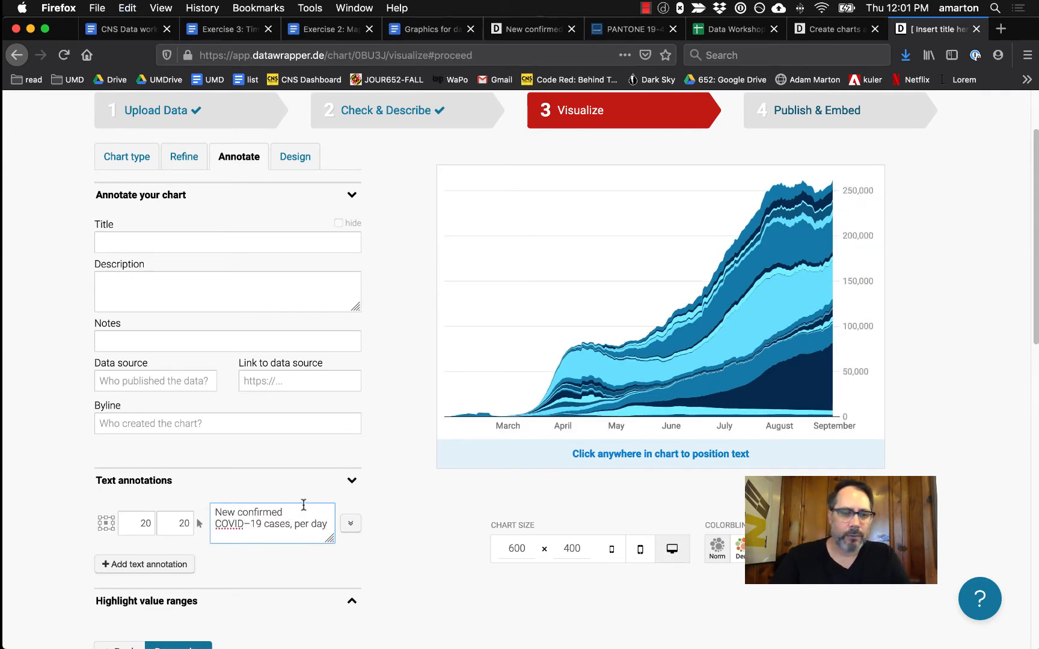
key(BackSpace)
key(Return)
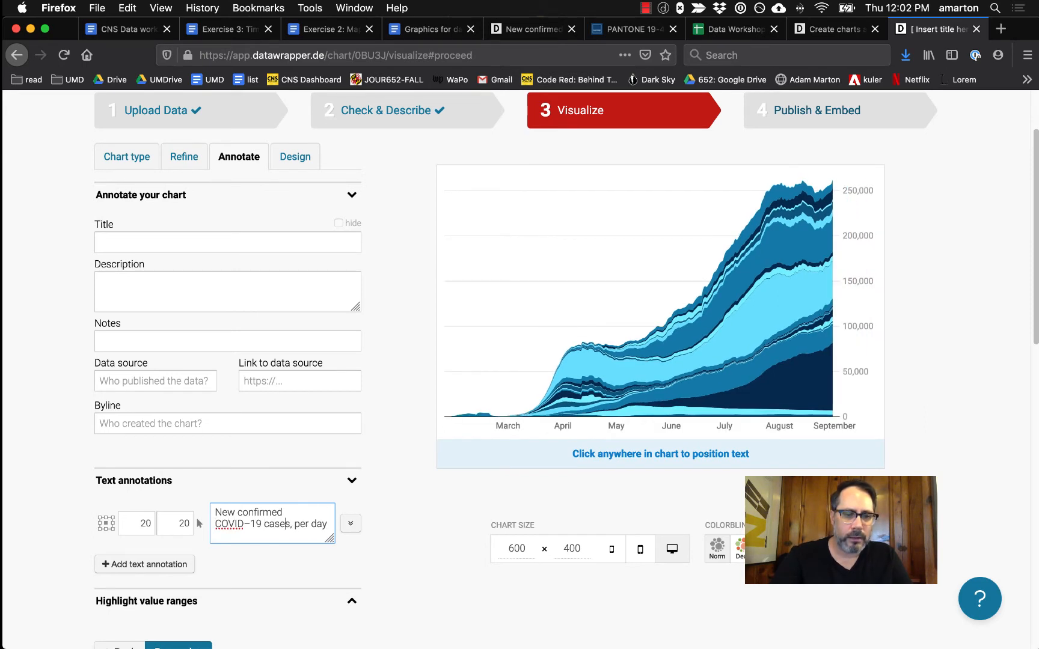
key(Return)
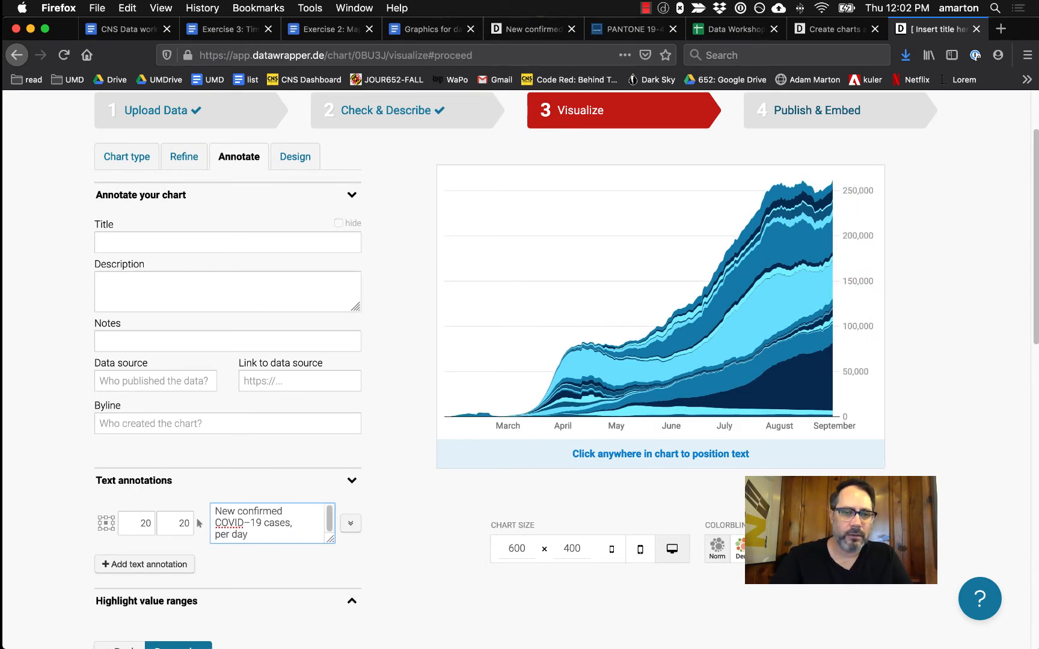
Position the text annotation in the empty chart area above March, at about 190,000 on the vertical axis
click(480, 223)
click(481, 235)
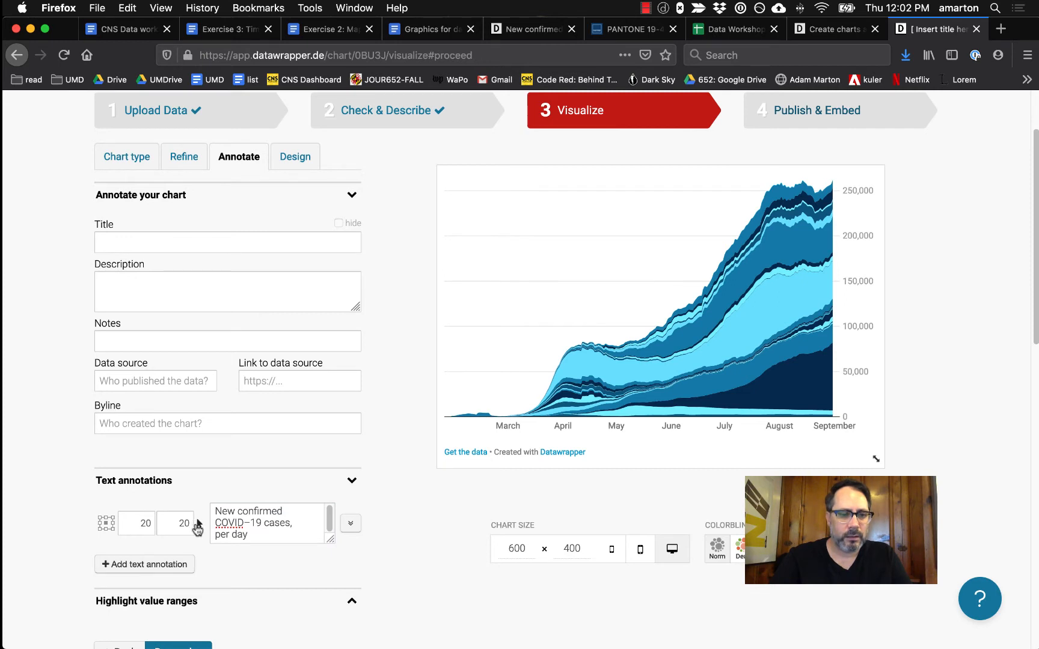
click(199, 524)
click(487, 220)
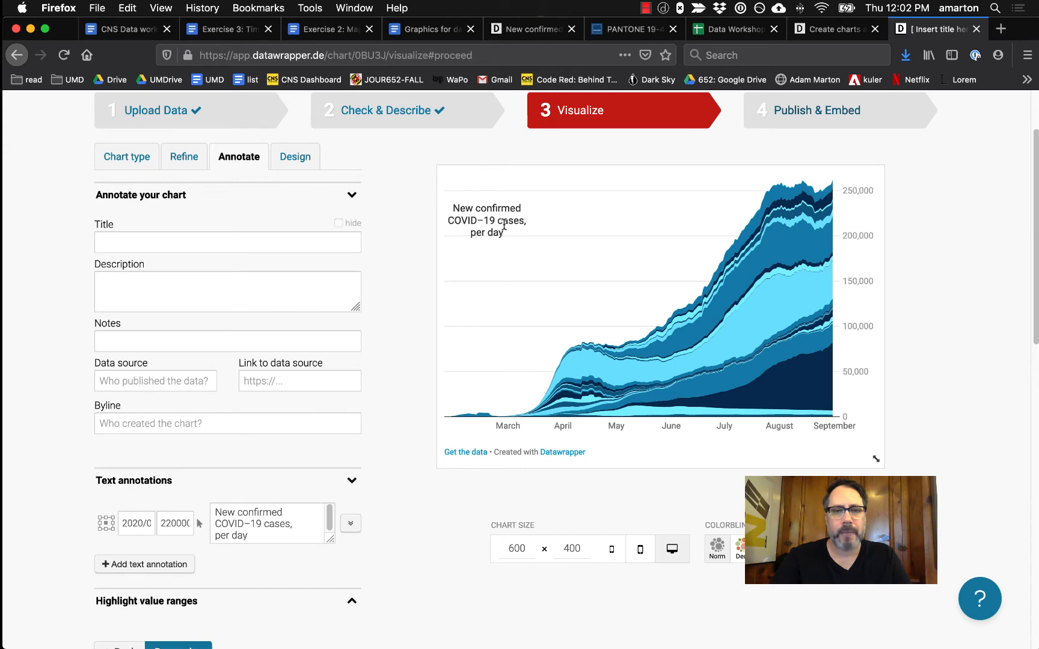
click(199, 523)
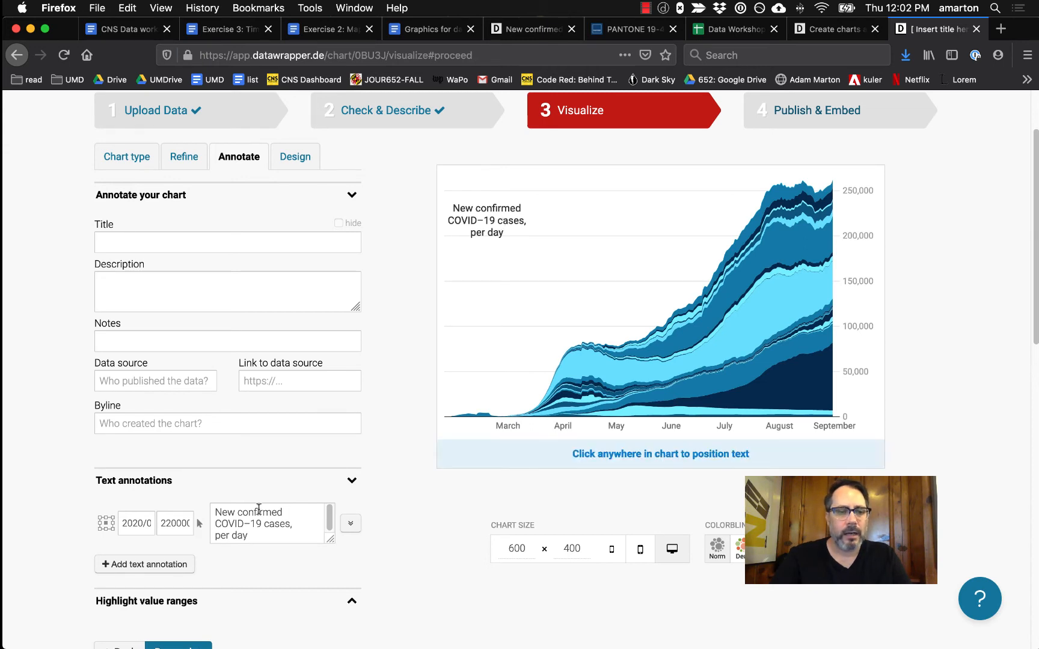
click(471, 263)
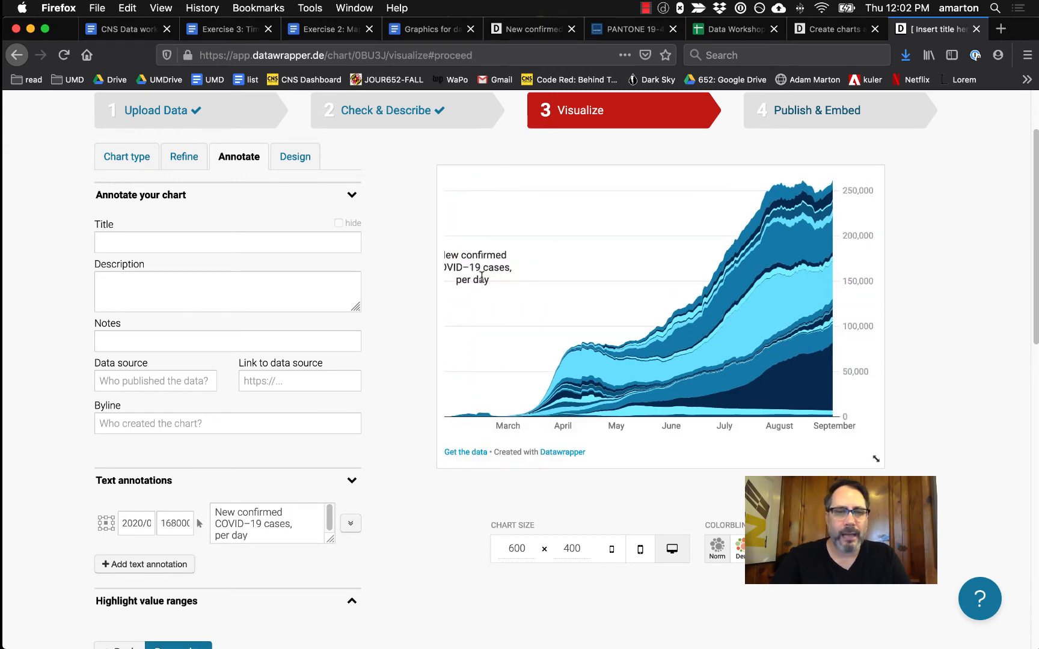
click(199, 523)
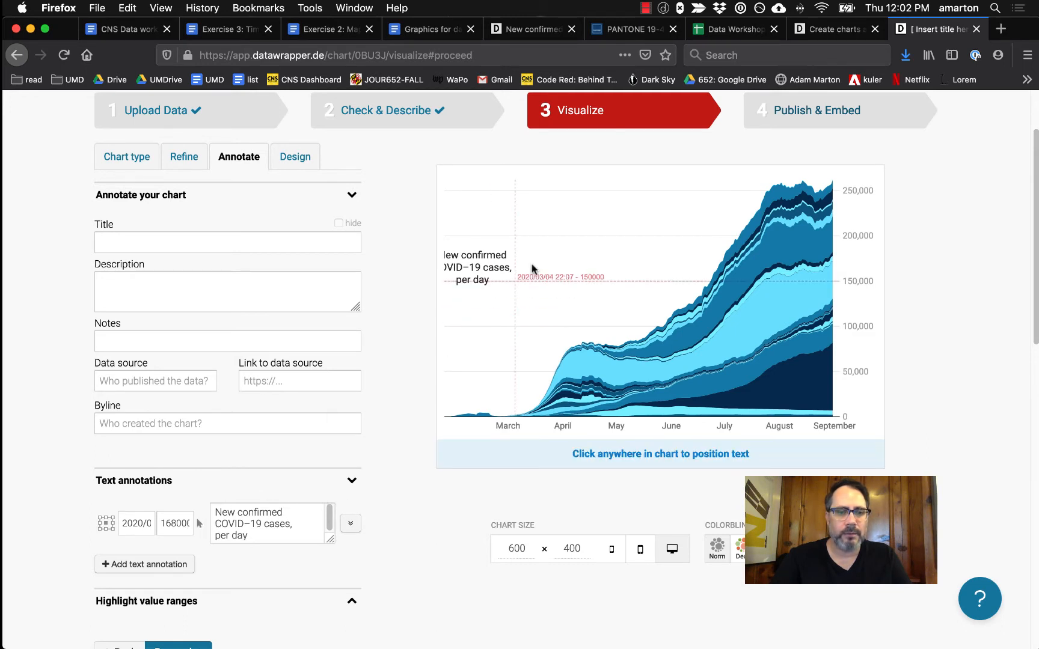
click(521, 246)
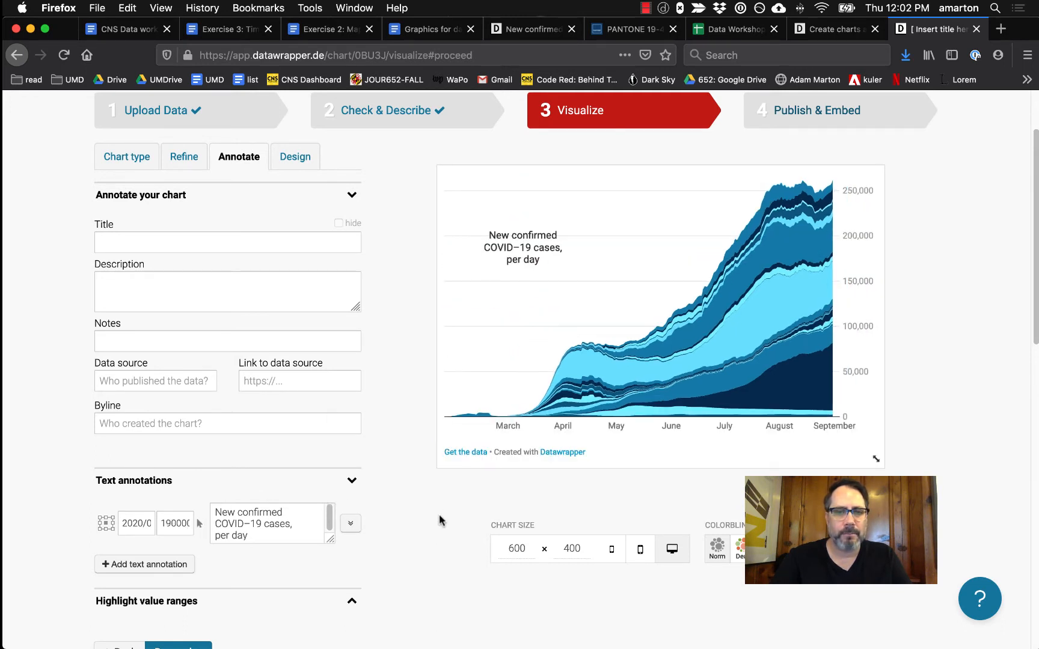
Expand the annotation's formatting options and make its text bold
click(351, 523)
scroll(403, 505, down, 3)
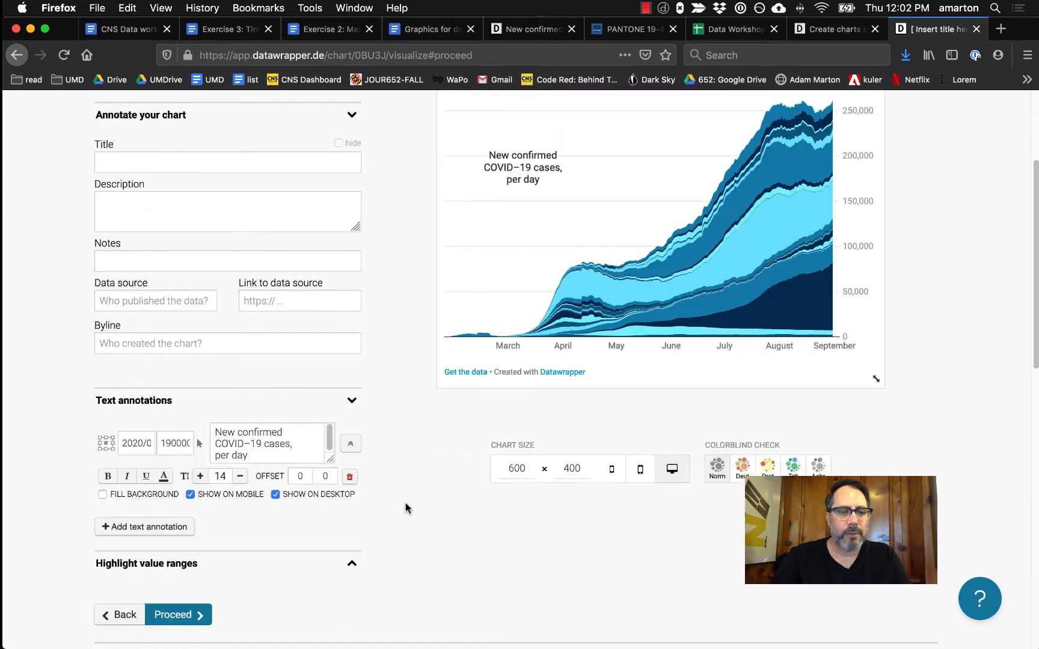
scroll(363, 514, up, 1)
click(108, 476)
Try the annotation text at size 7 and at size 18
click(239, 479)
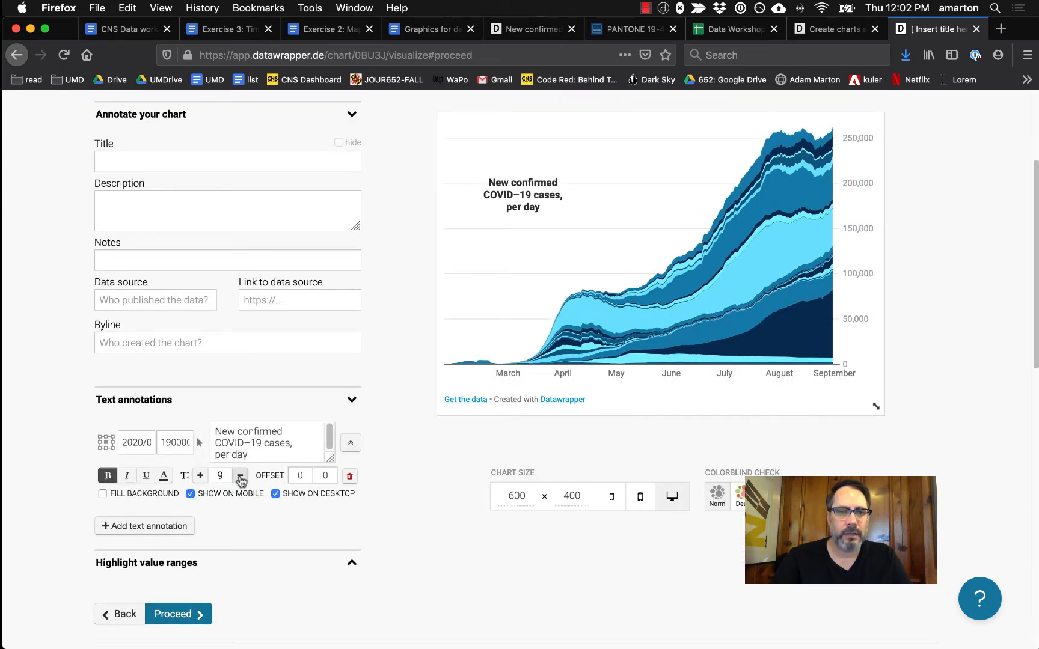
click(240, 478)
click(240, 478)
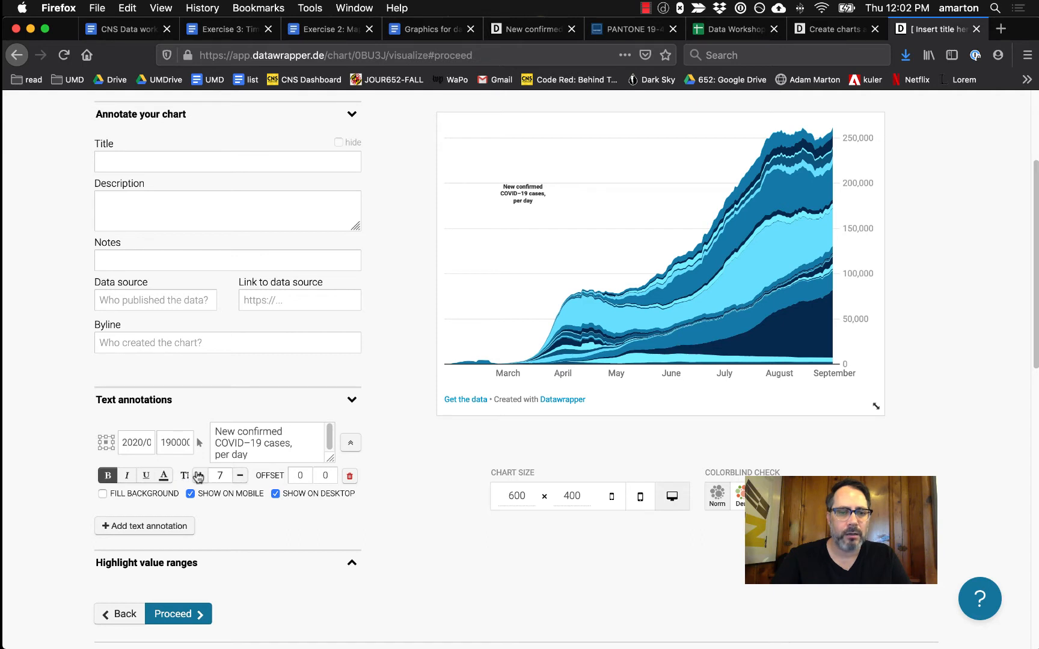
drag(216, 475, 235, 480)
text(18)
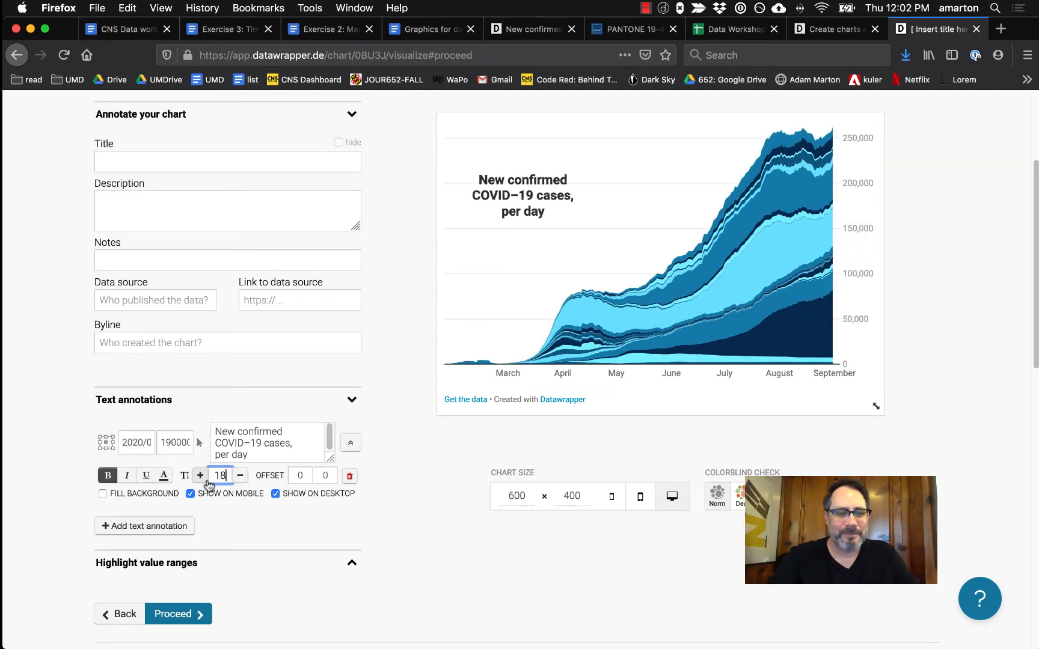
click(201, 476)
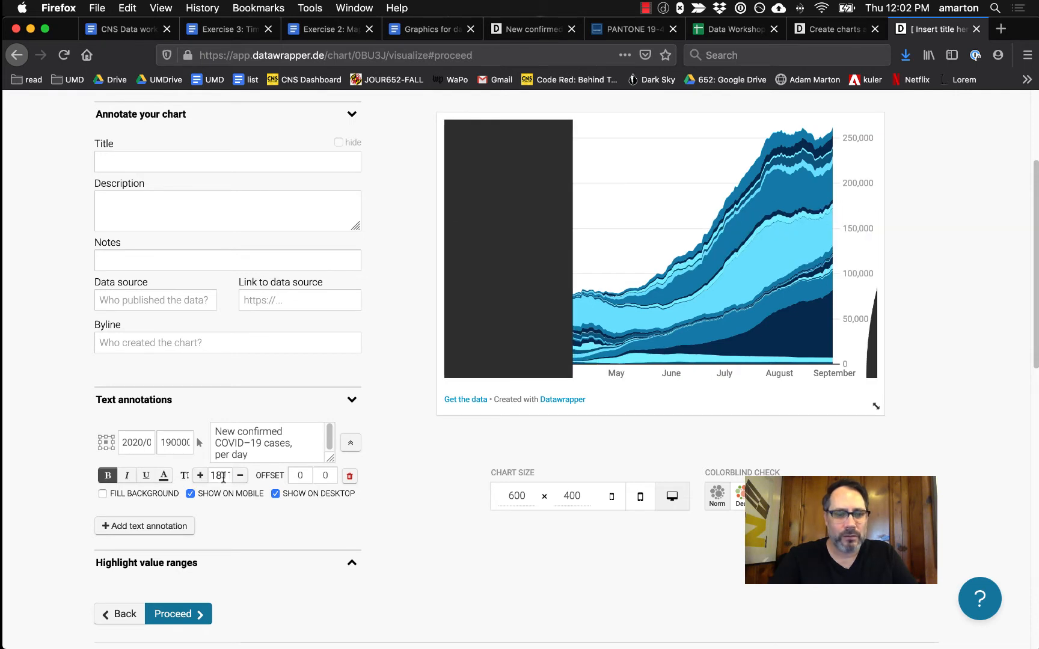
Set the annotation's text size to 24
click(223, 476)
double_click(223, 476)
text(1)
text(4)
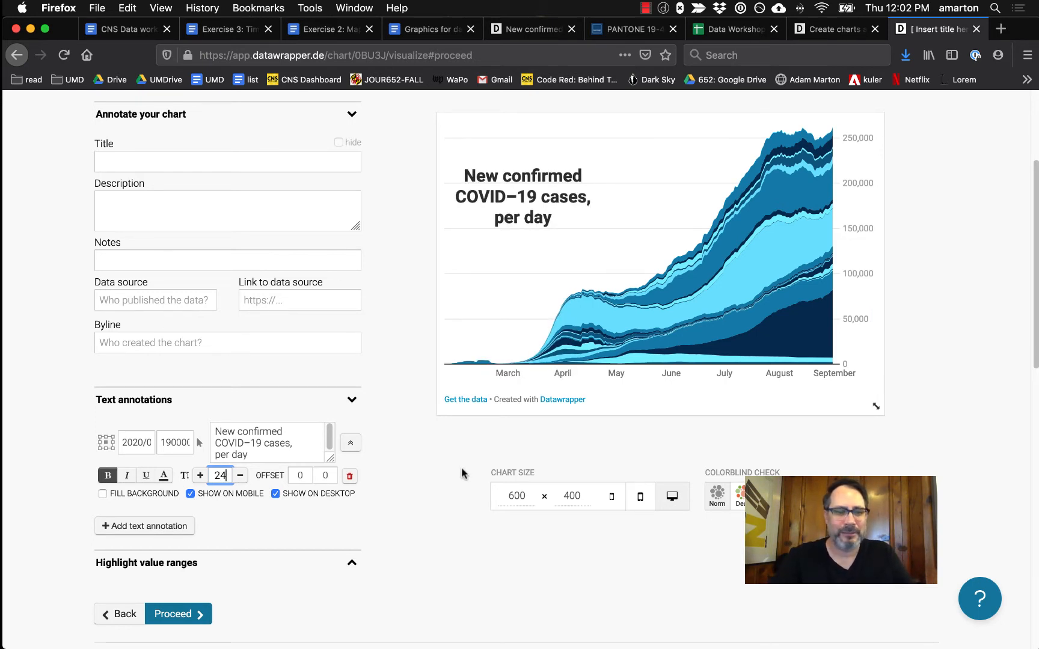
Try a horizontal offset of 10 for the annotation and reset it to 0
click(295, 476)
text(10)
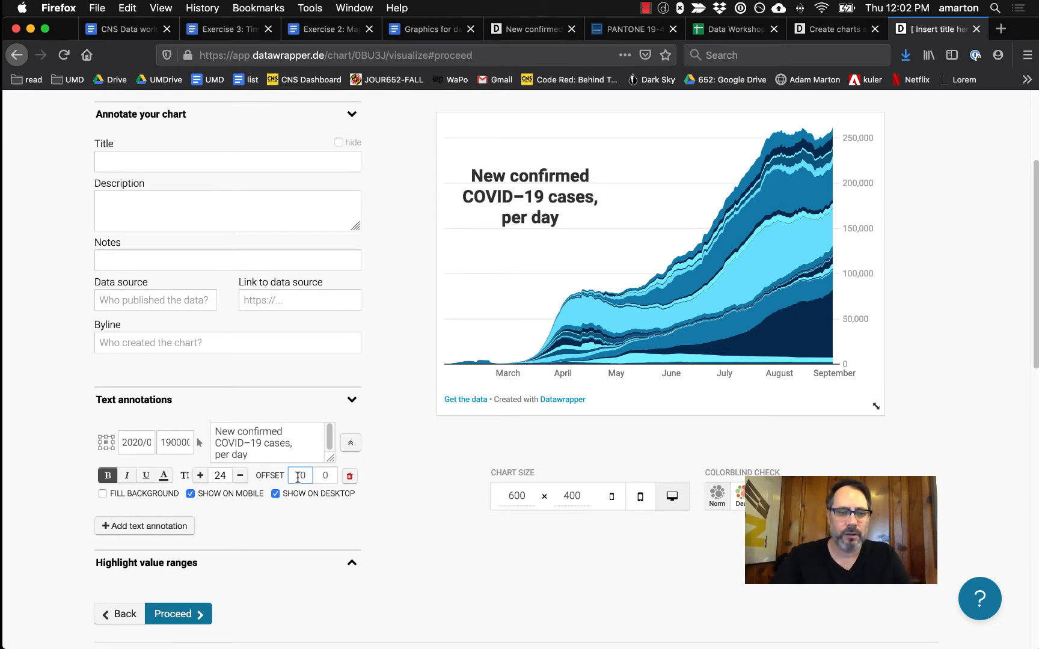
drag(305, 478, 298, 477)
text(0)
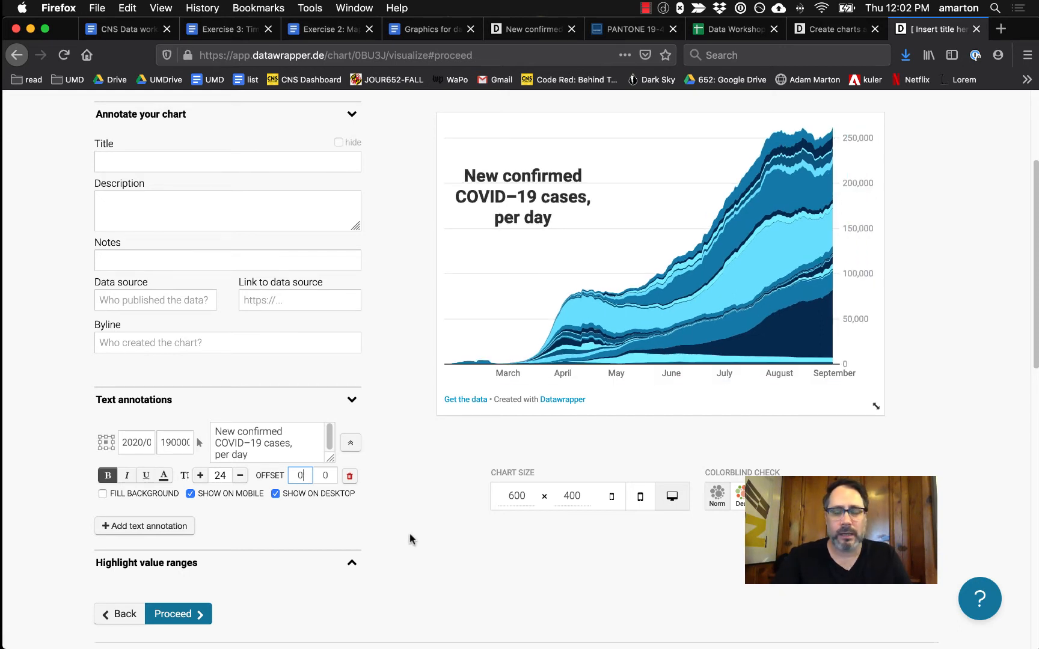
Copy the seven day rolling average notes paragraph from the Graphics for data workshop document into the chart's Notes field
scroll(410, 539, up, 3)
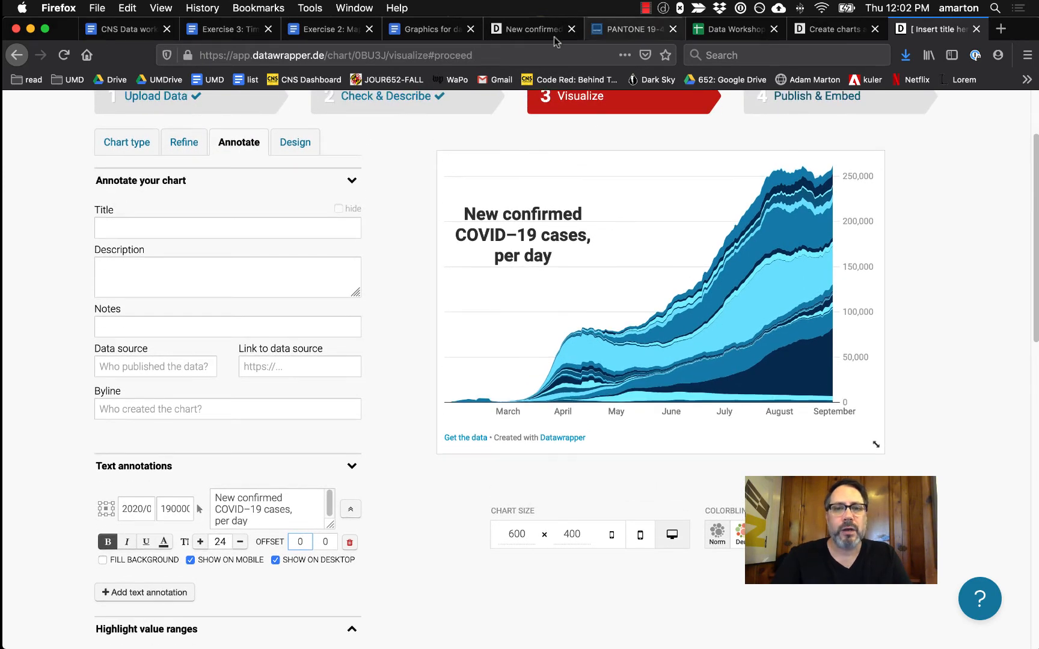
click(434, 37)
click(355, 325)
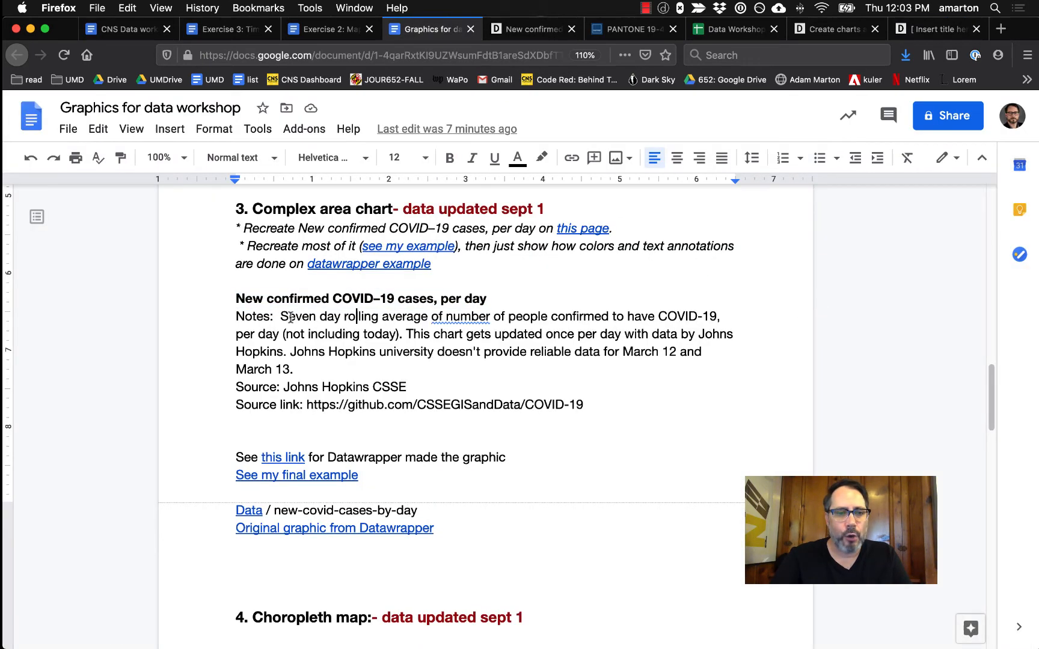
drag(278, 317, 312, 370)
key(super+c)
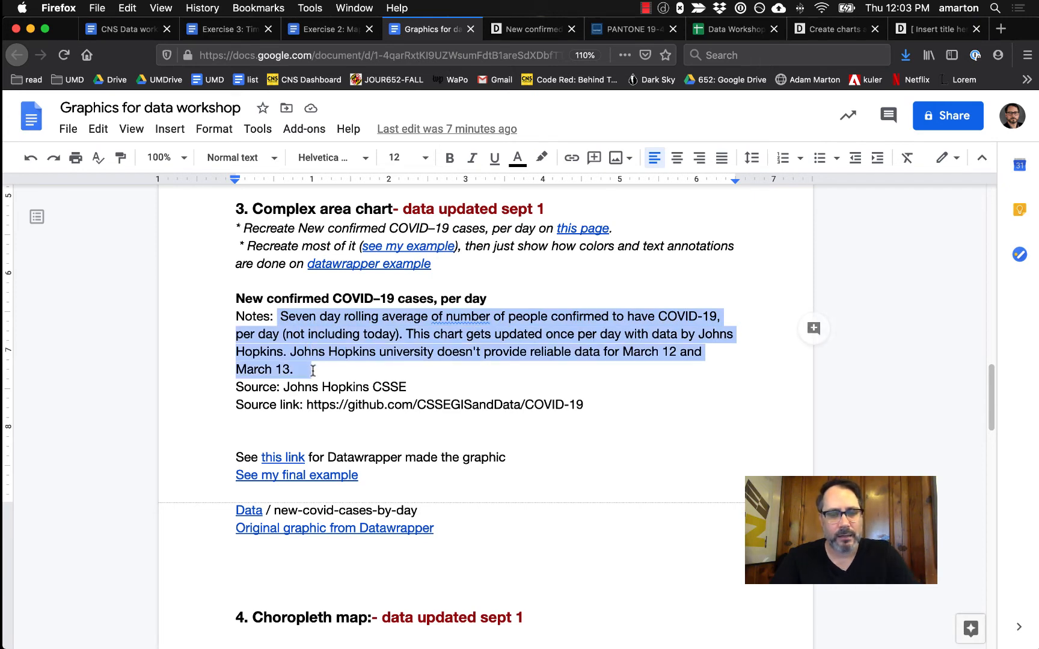
click(836, 29)
click(916, 30)
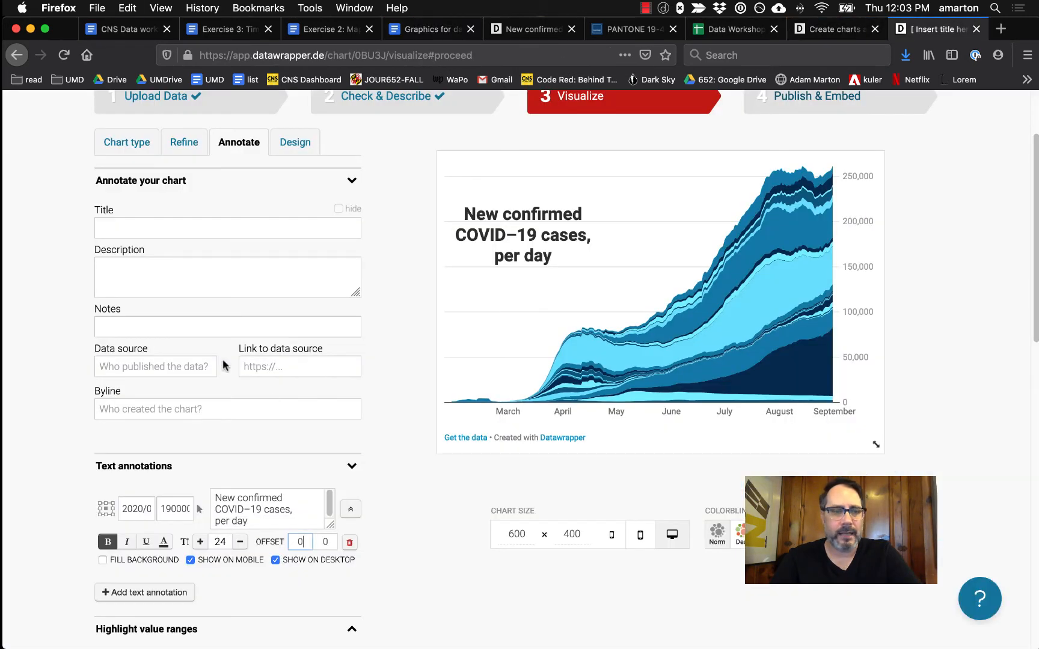
key(super+v)
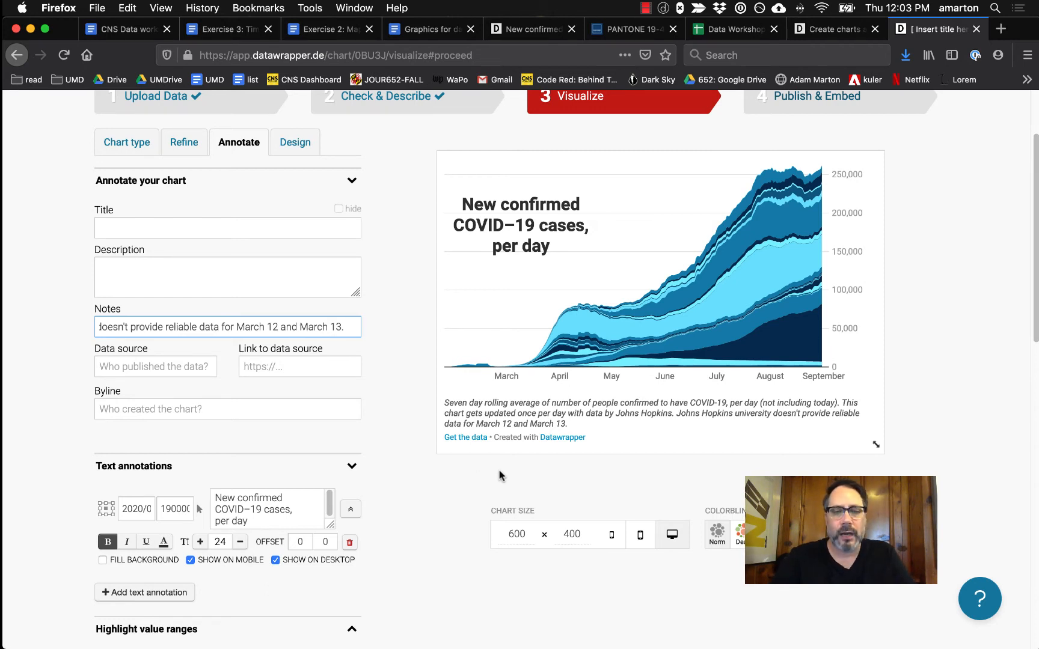
Remove the trailing spaces from the chart's Notes text
key(BackSpace)
key(BackSpace)
key(BackSpace)
key(BackSpace)
key(BackSpace)
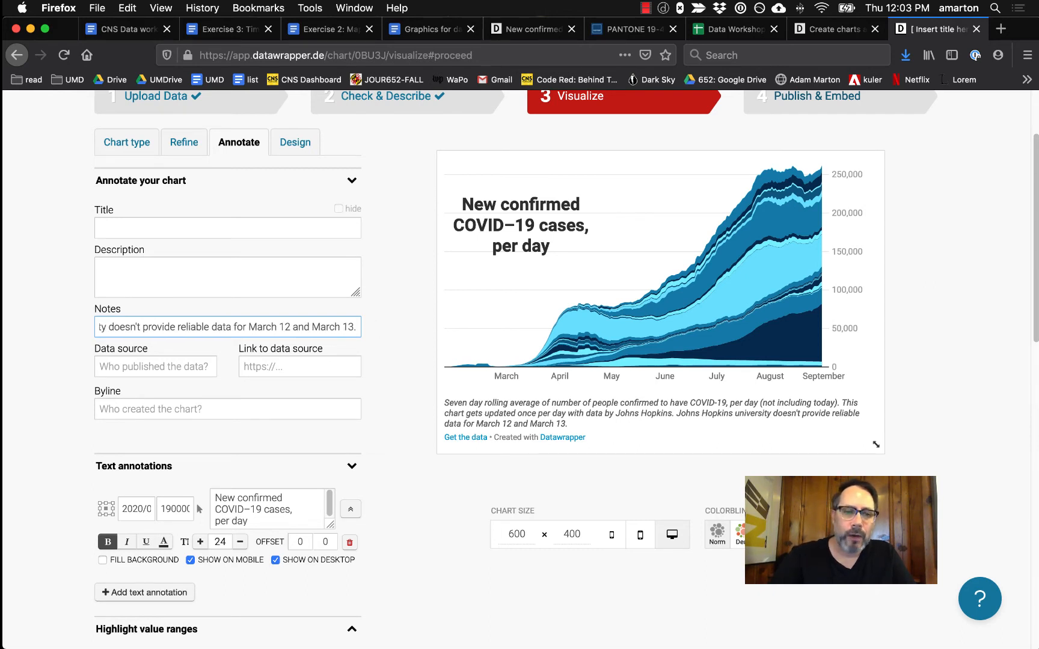
drag(209, 325, 150, 319)
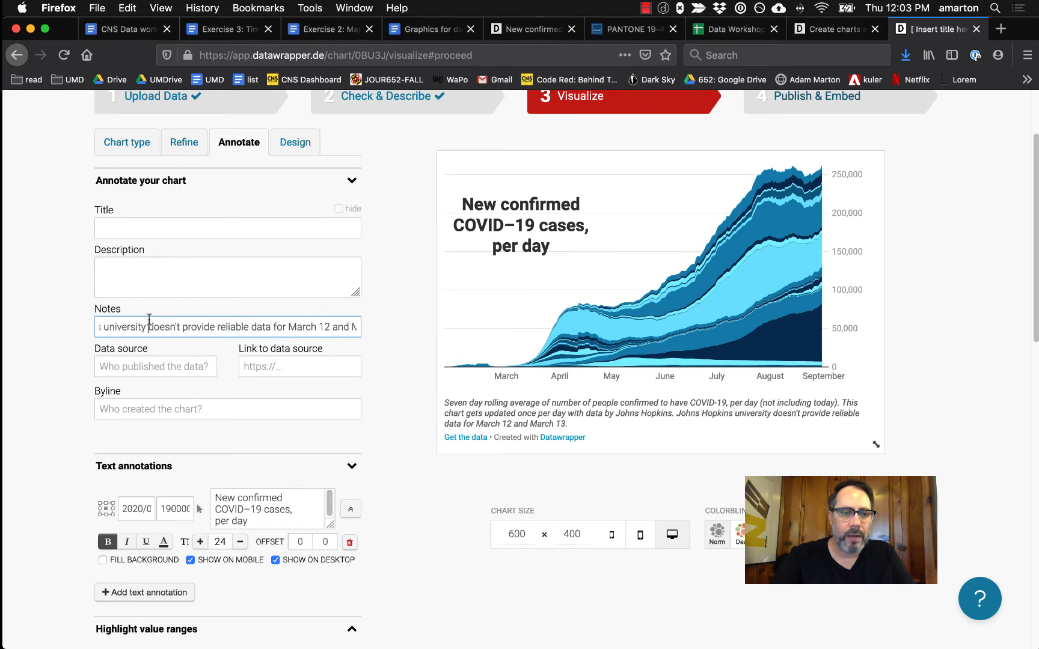
In the "Graphics for data workshop" Google Doc, delete the sentence "This chart gets updated once per day with data by Johns Hopkins." from the area chart notes
click(430, 30)
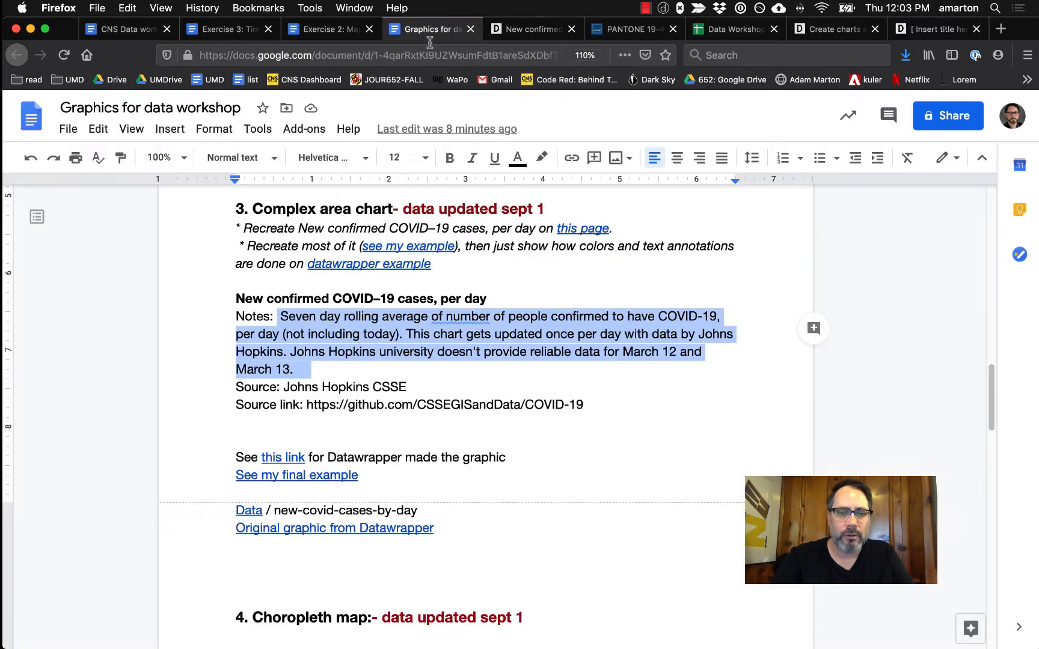
click(474, 350)
drag(406, 335, 291, 352)
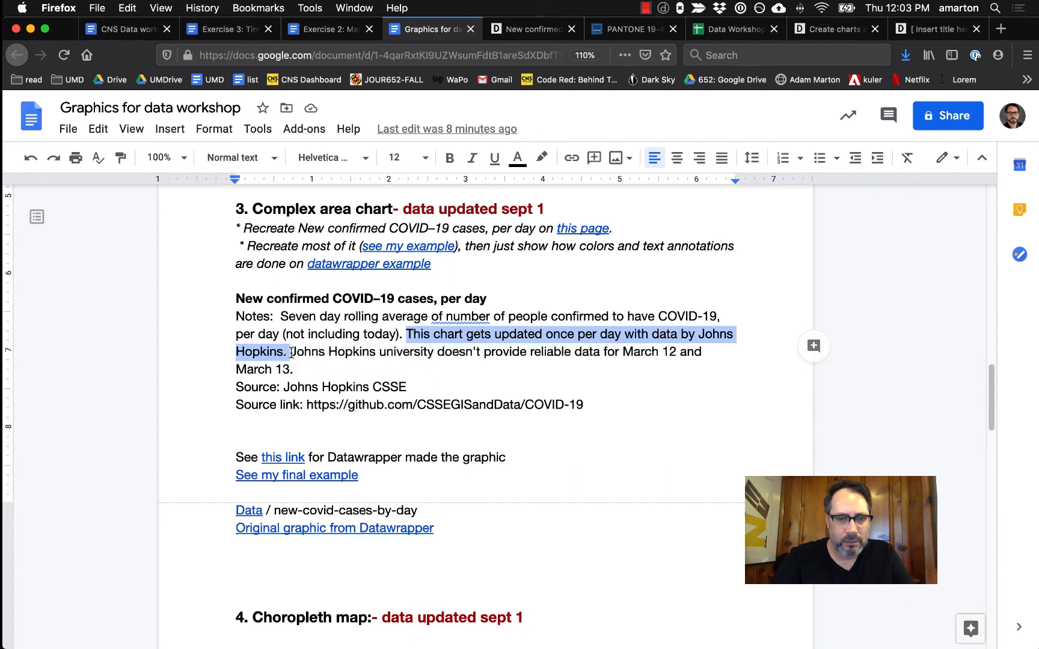
key(BackSpace)
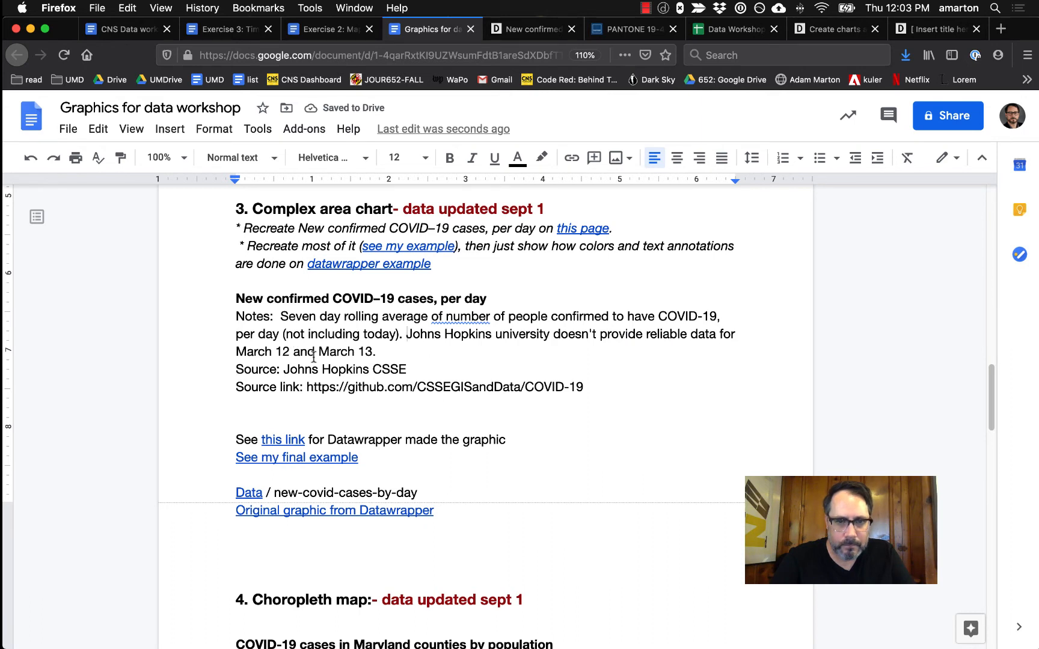
Copy the shortened notes text from the document and replace the Datawrapper chart's Notes with it
drag(396, 351, 279, 322)
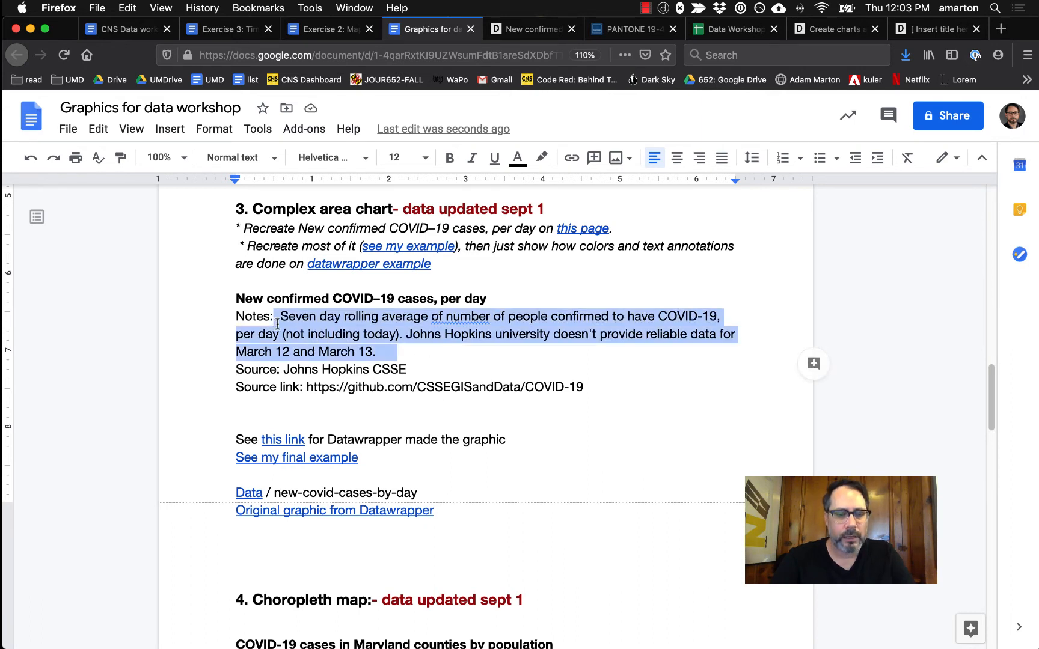
key(super+c)
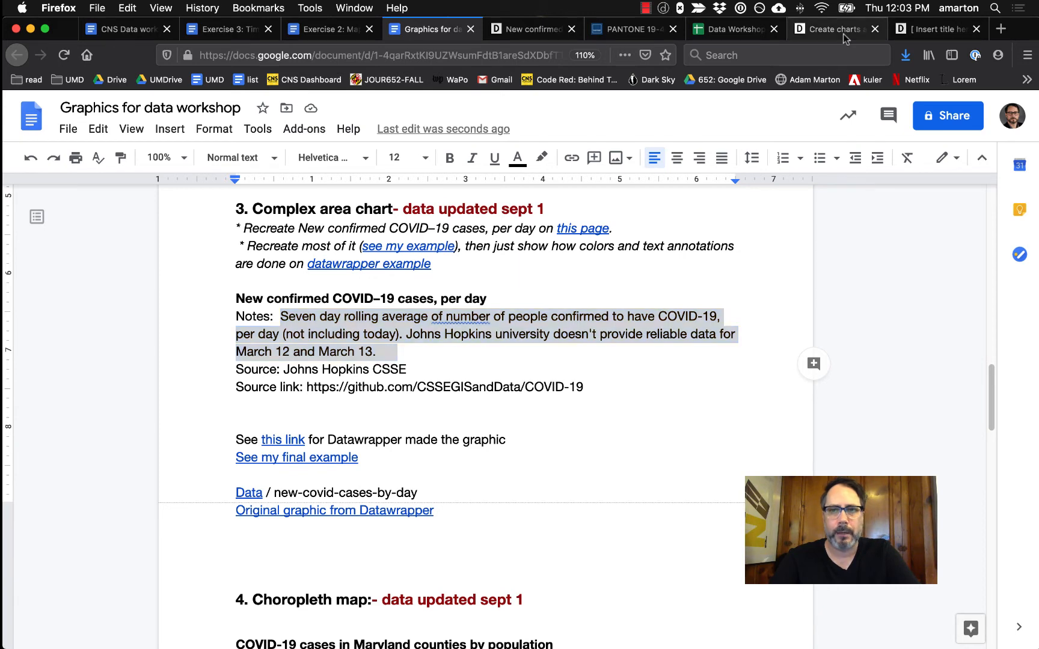
click(845, 36)
click(910, 32)
triple_click(215, 329)
key(super+v)
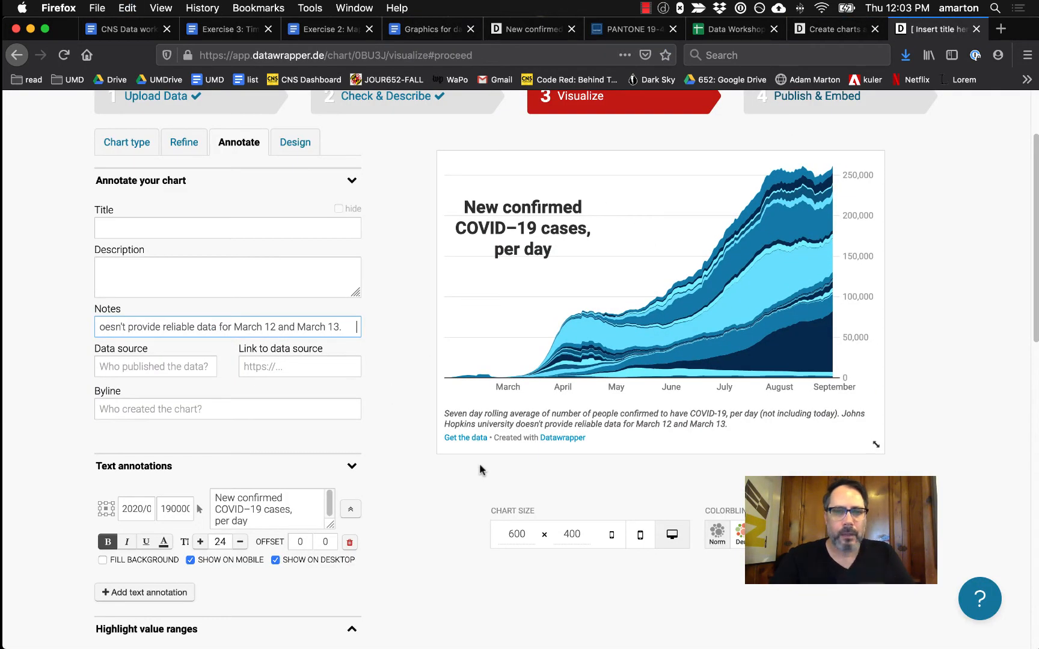
Copy the source "Johns Hopkins CSSE" from the Google Doc into the Datawrapper chart's Data source
click(426, 33)
drag(284, 369, 408, 368)
key(super+c)
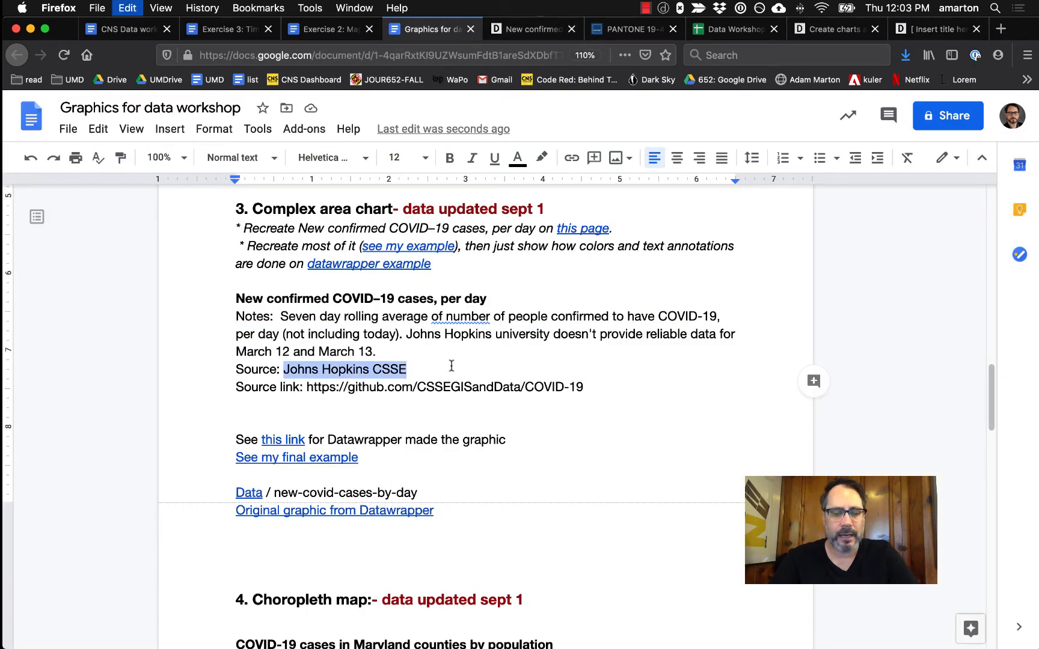
click(935, 29)
click(174, 367)
key(super+v)
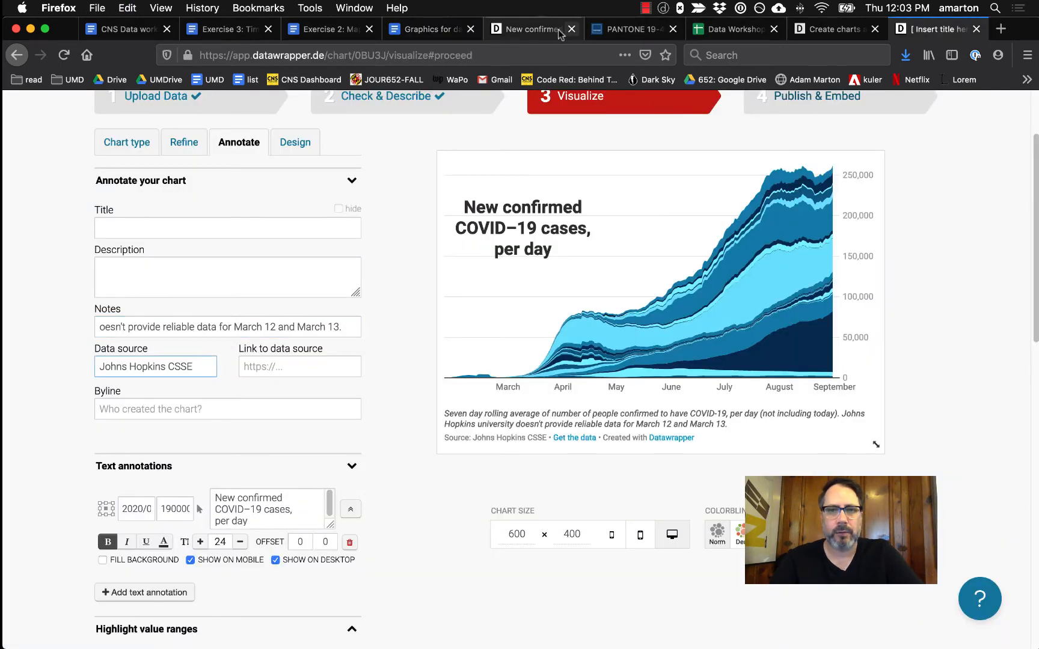
click(432, 29)
double_click(331, 398)
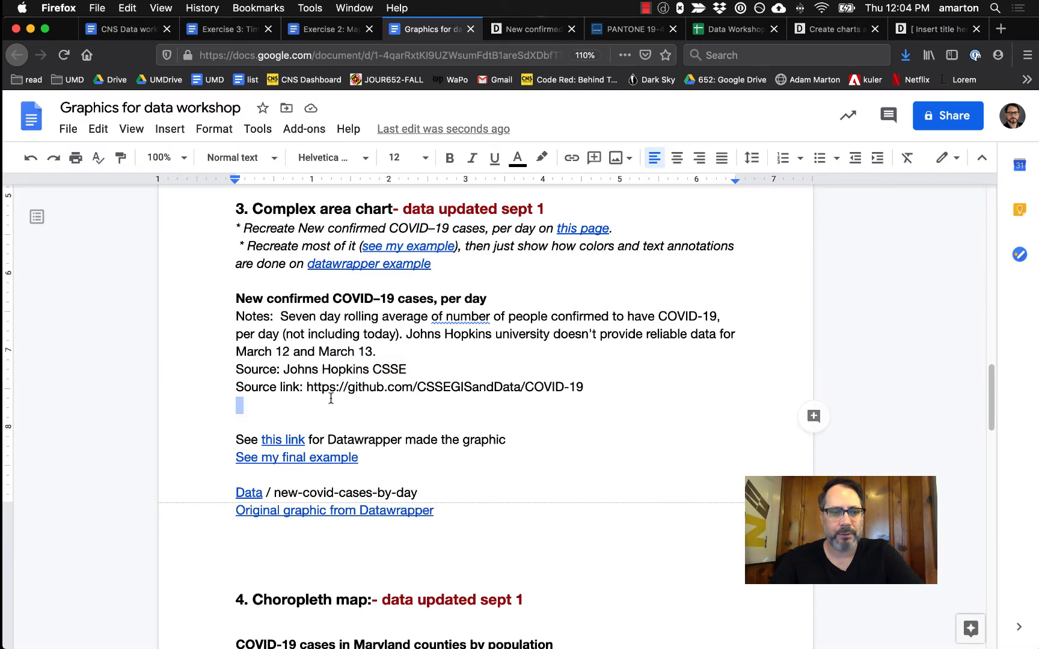
drag(305, 387, 577, 387)
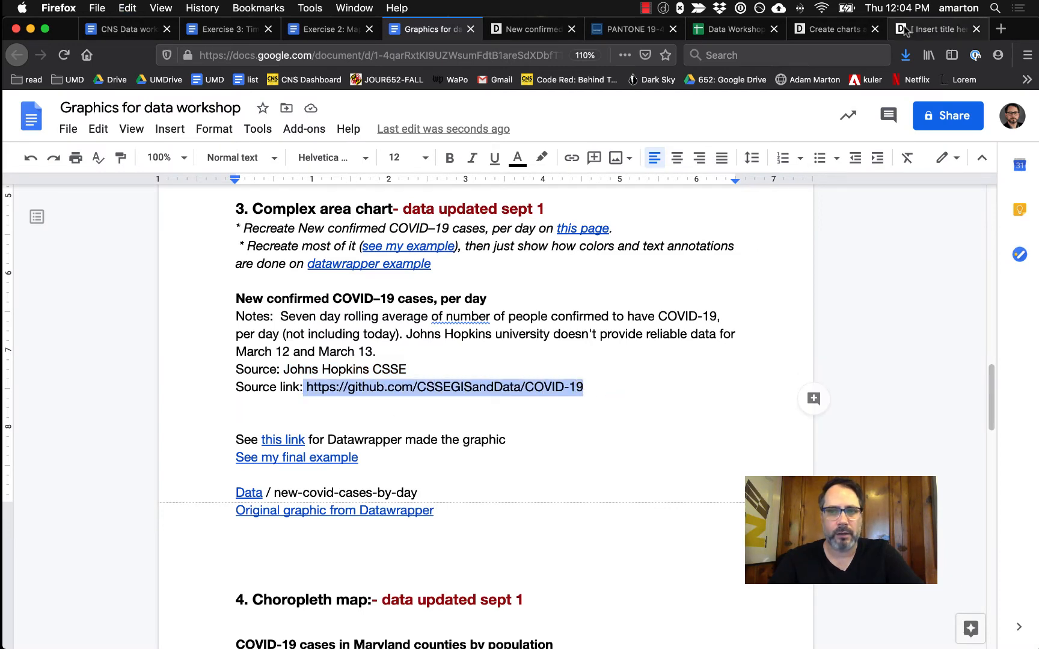
click(937, 29)
click(286, 367)
key(super+v)
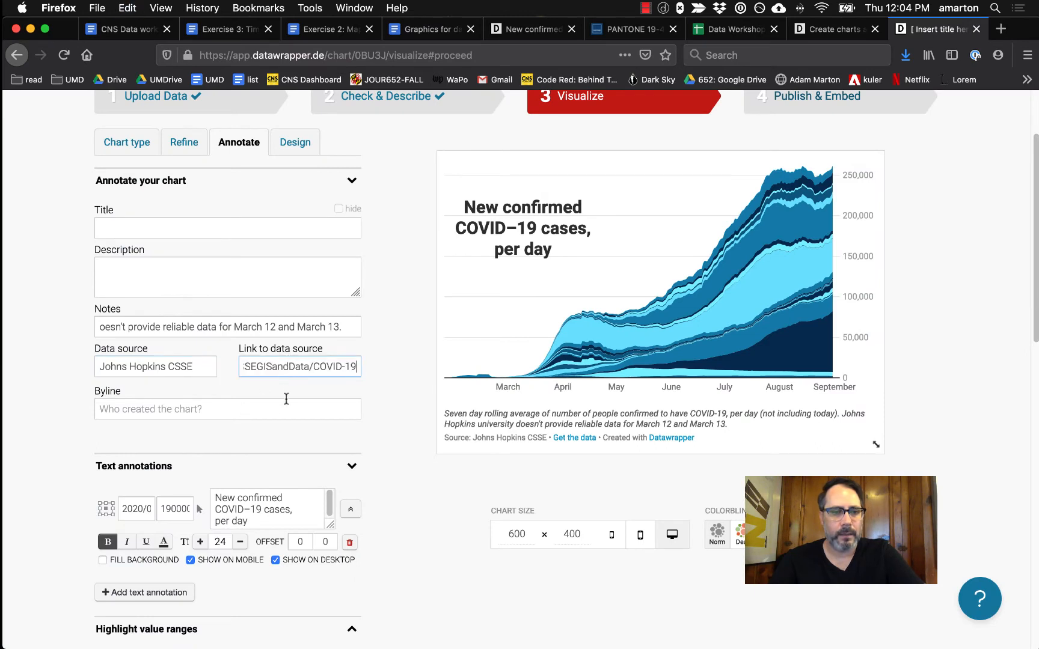
Set the chart's byline to "Datawrapper"
click(277, 415)
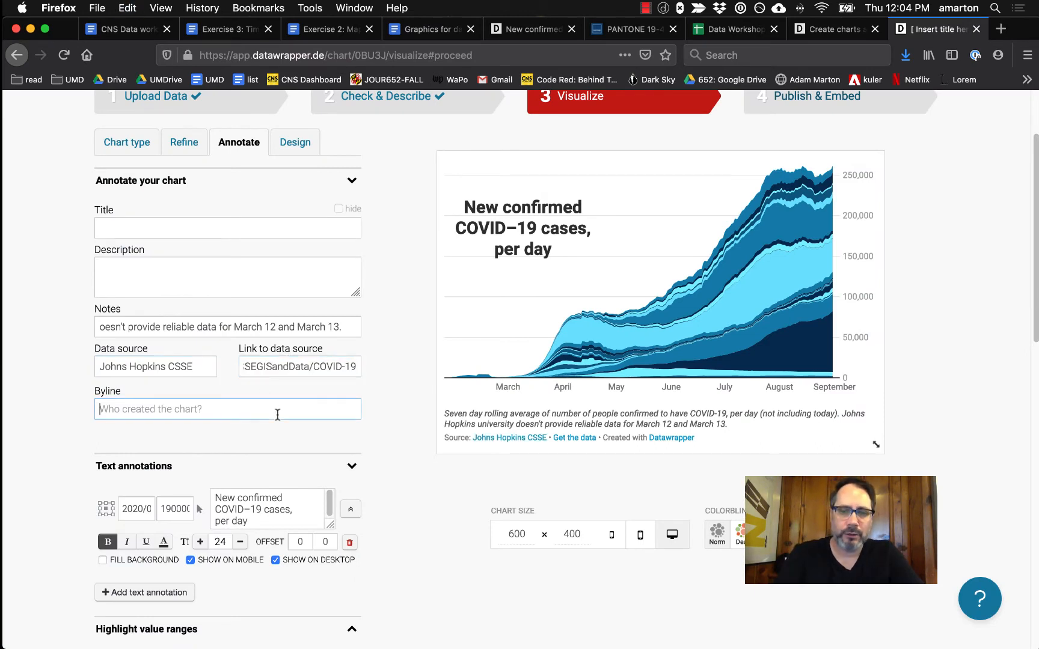
text(D)
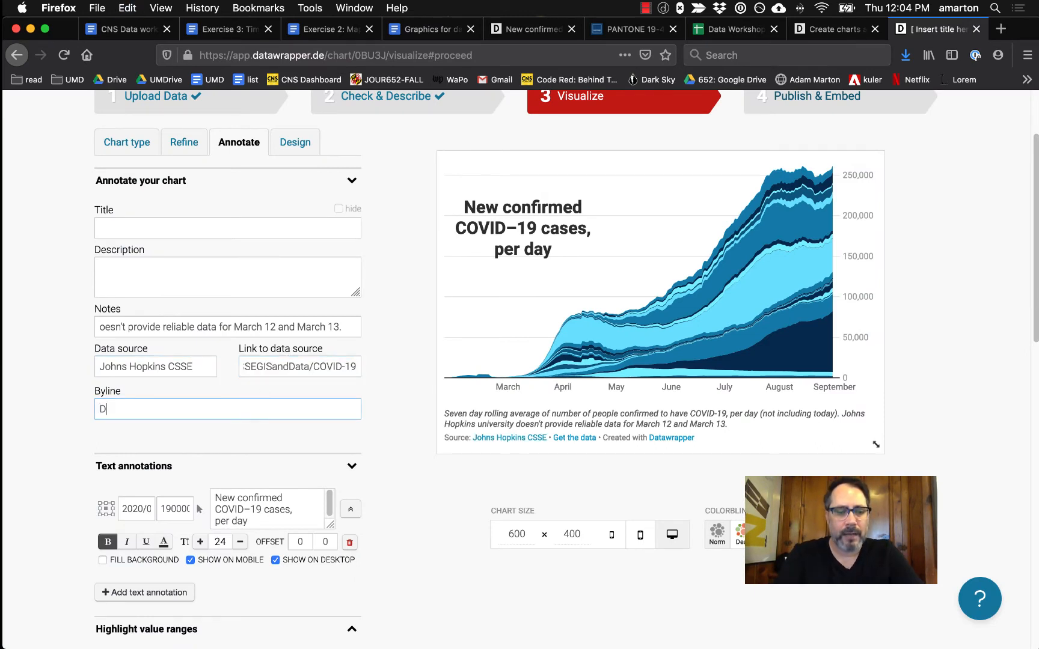
text(atawrapper)
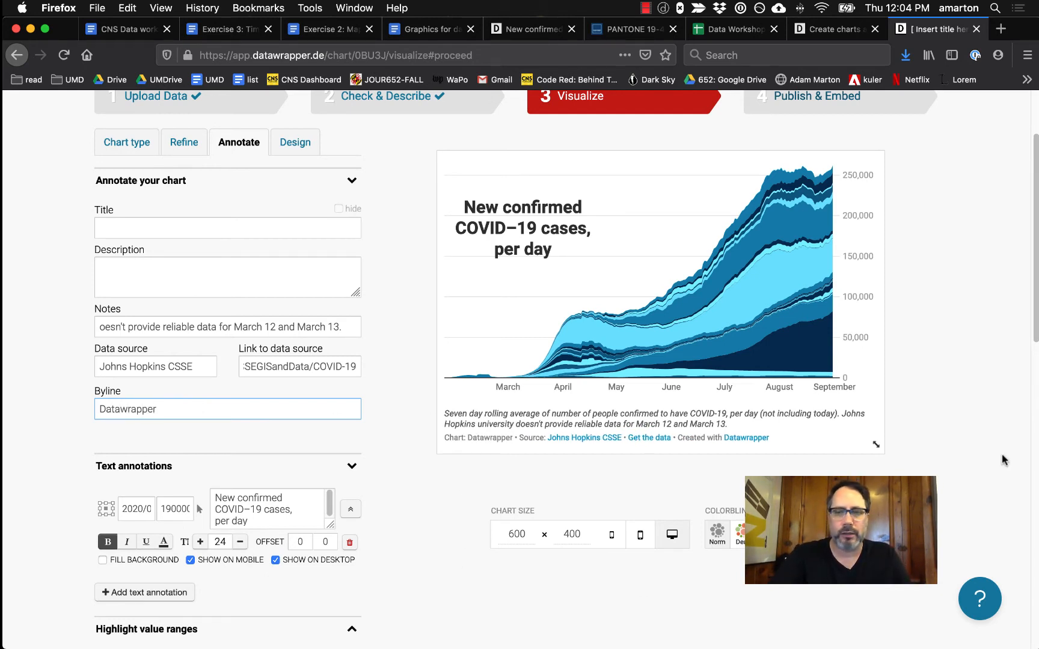
click(967, 471)
scroll(966, 473, up, 1)
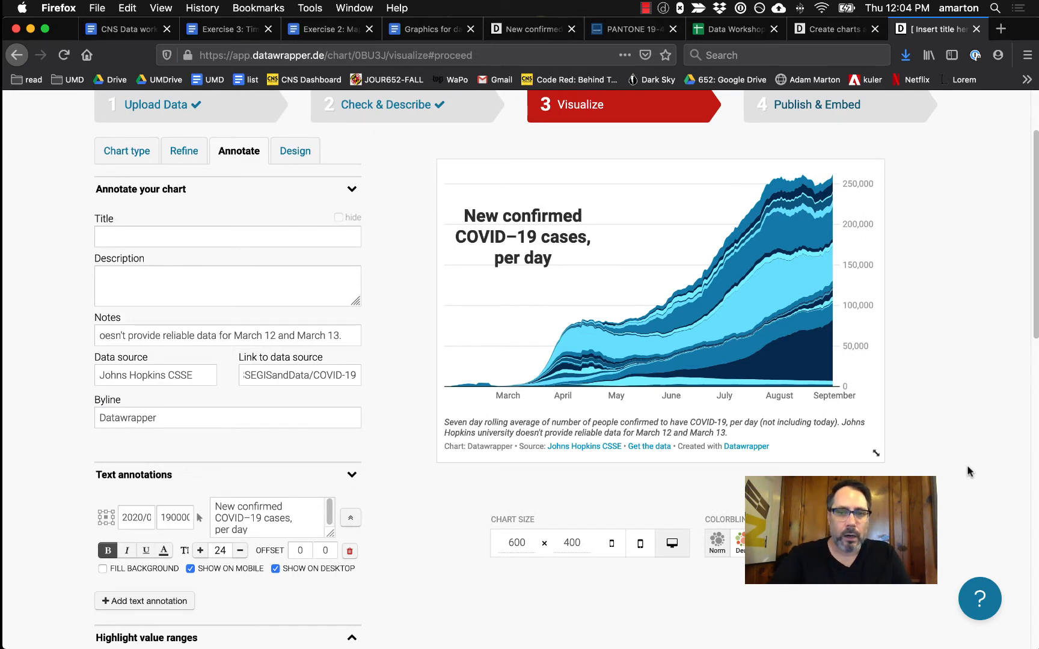
Open the custom colors for the chart's areas in the Refine settings and examine the country list against the chart
scroll(966, 471, up, 1)
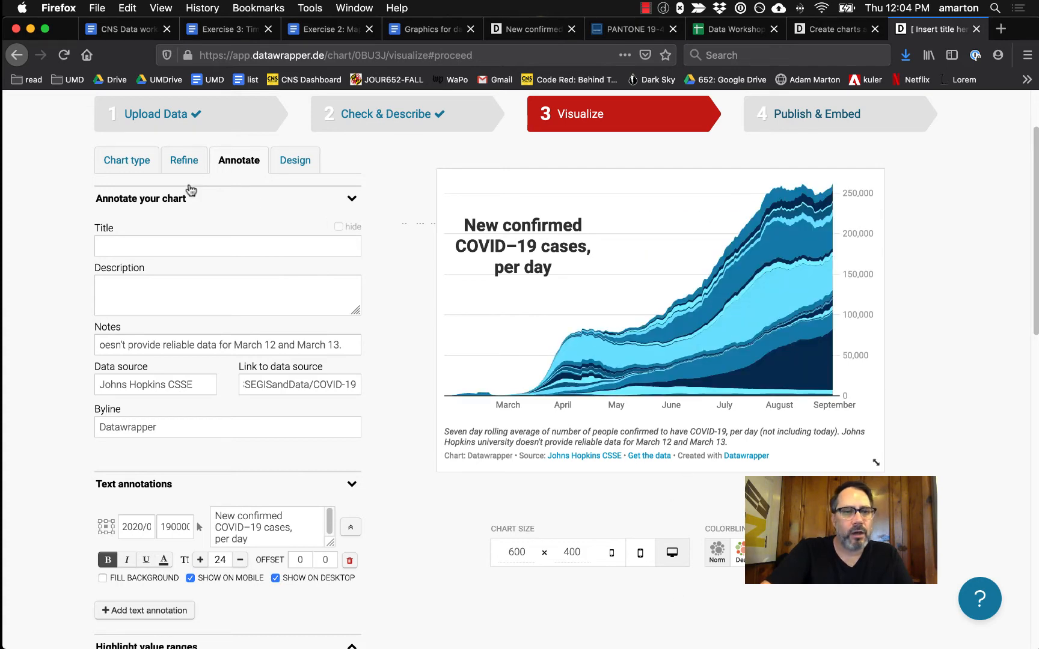
click(182, 161)
scroll(253, 469, down, 2)
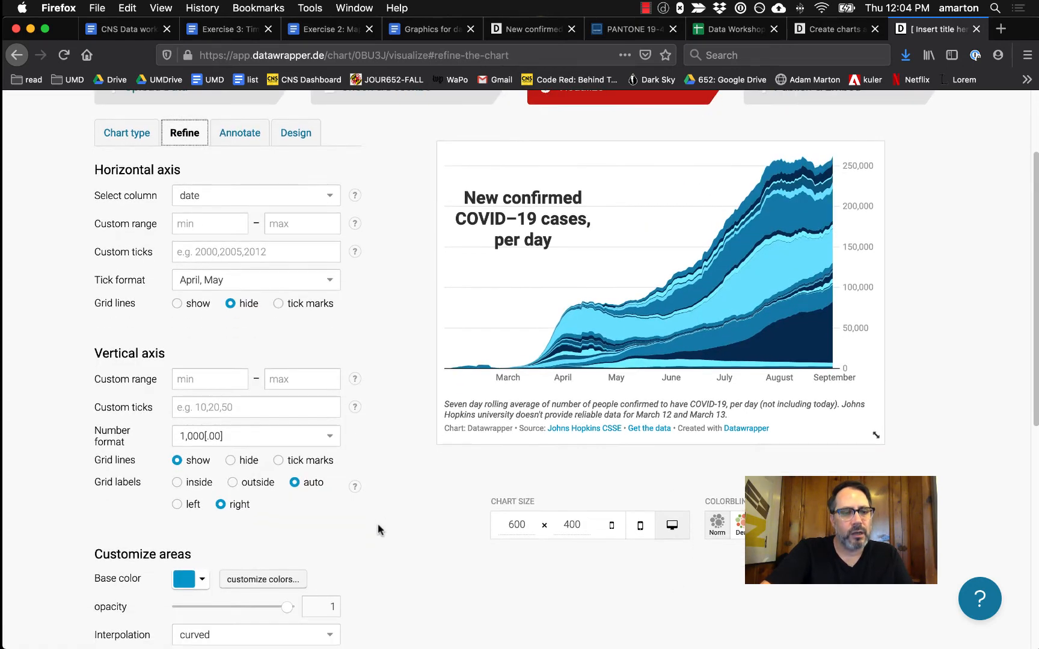
click(202, 569)
scroll(356, 517, down, 2)
scroll(357, 517, down, 2)
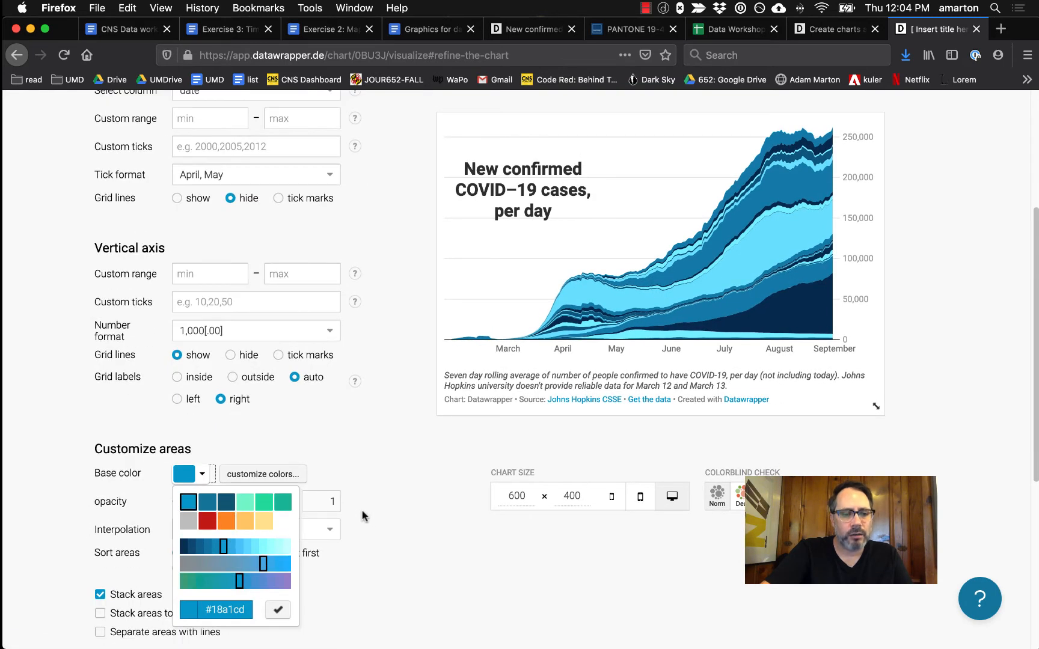
click(289, 541)
scroll(403, 496, down, 1)
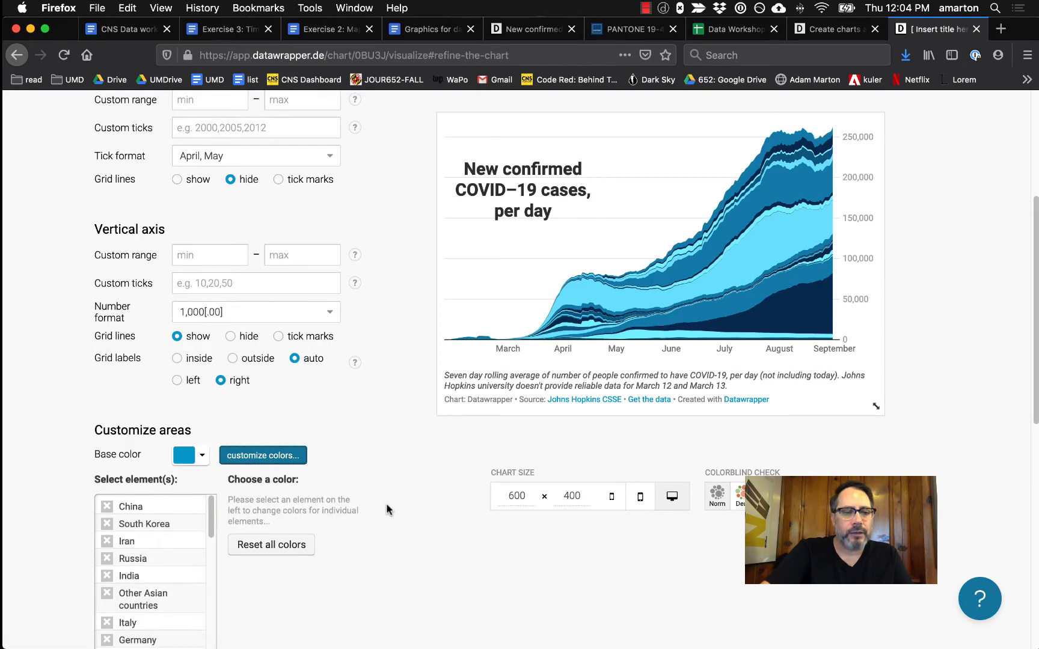
scroll(386, 510, up, 1)
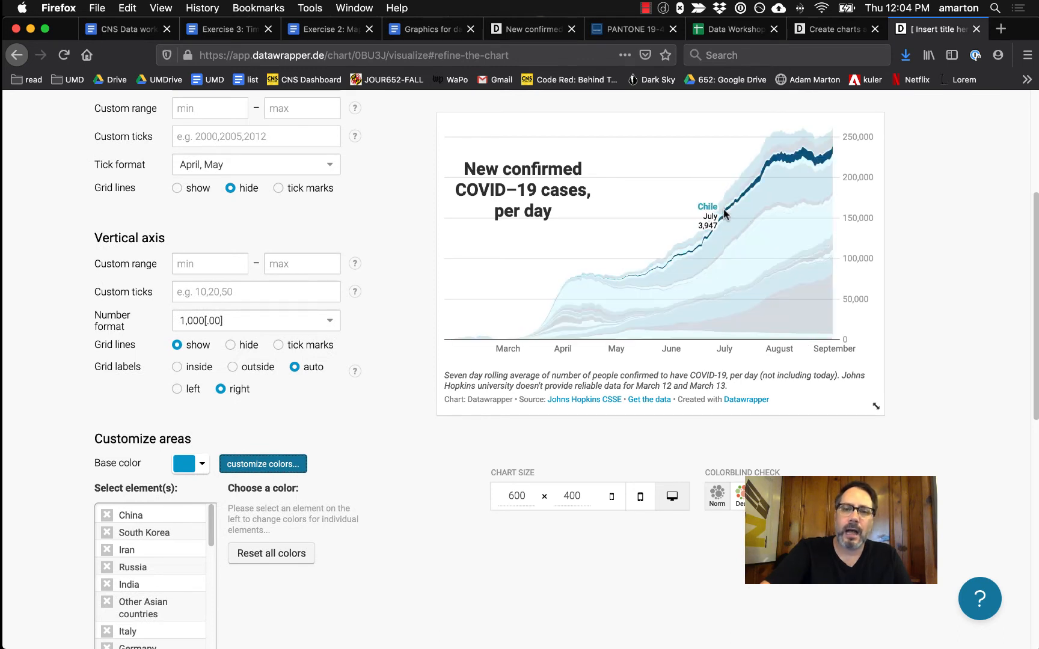
scroll(390, 490, up, 3)
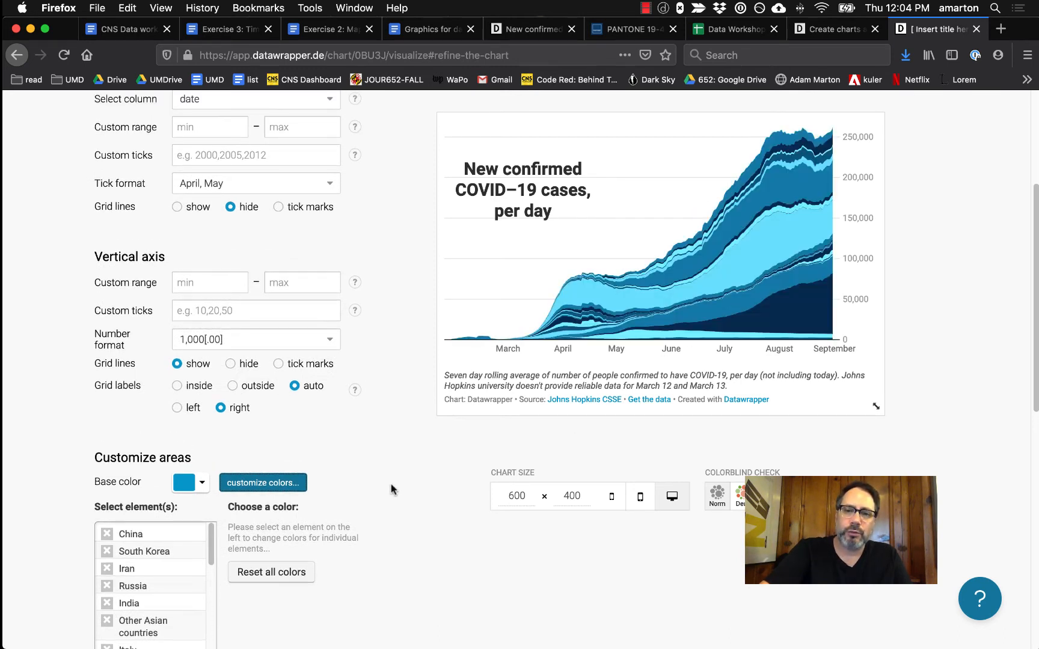
scroll(391, 489, down, 3)
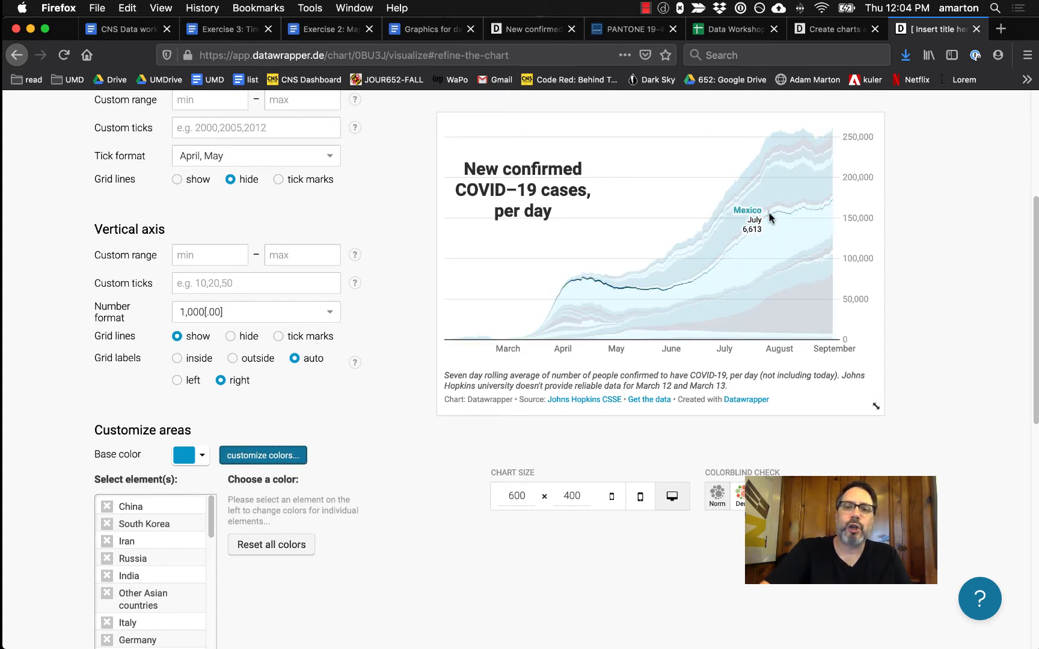
Close this chart and open the multicolored "New confirmed COVID–19 cases, per day" example chart from the Datawrapper dashboard
click(976, 29)
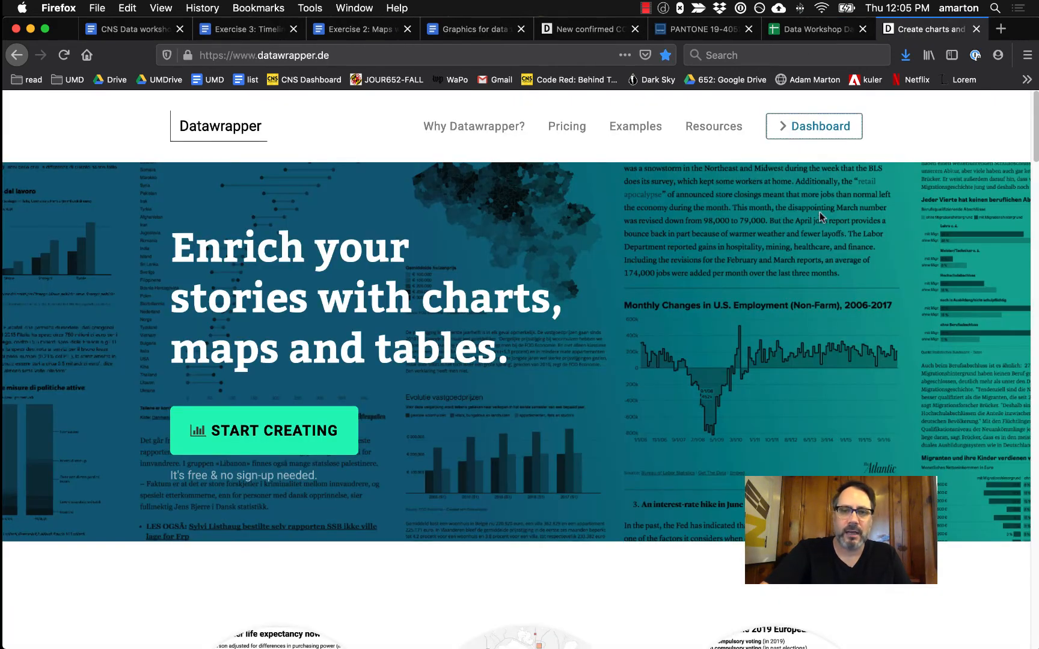
click(799, 126)
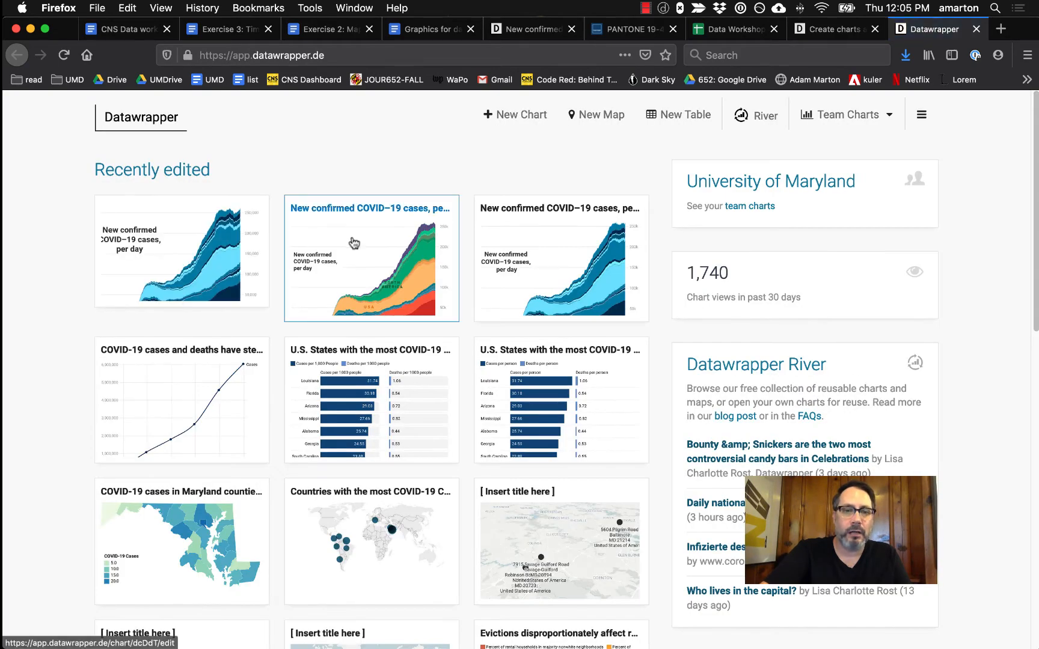
click(354, 242)
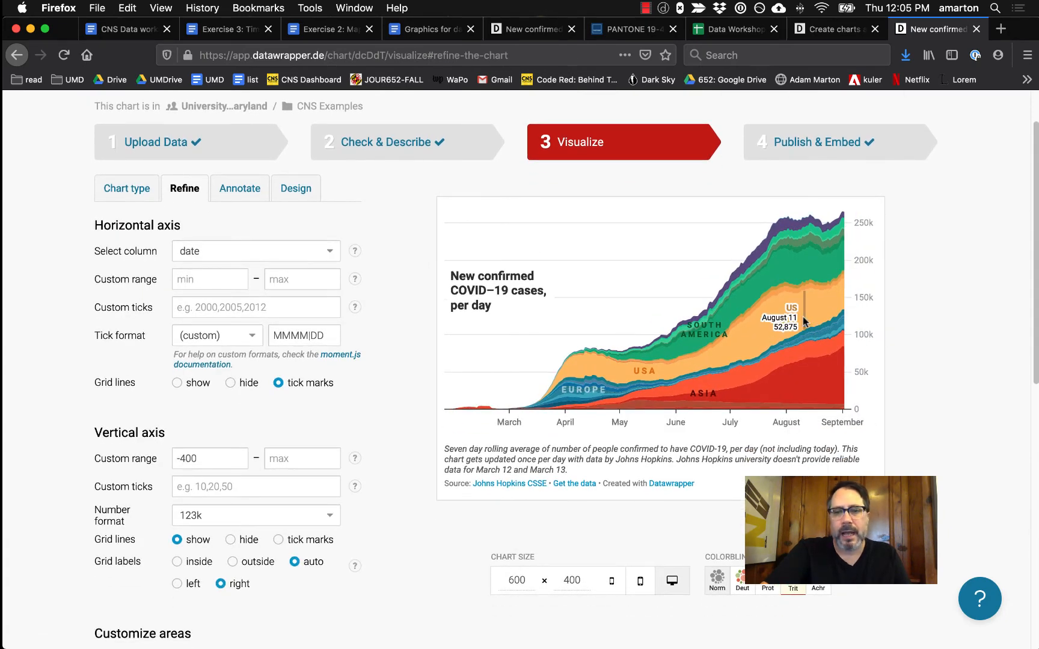
mouse_move(801, 317)
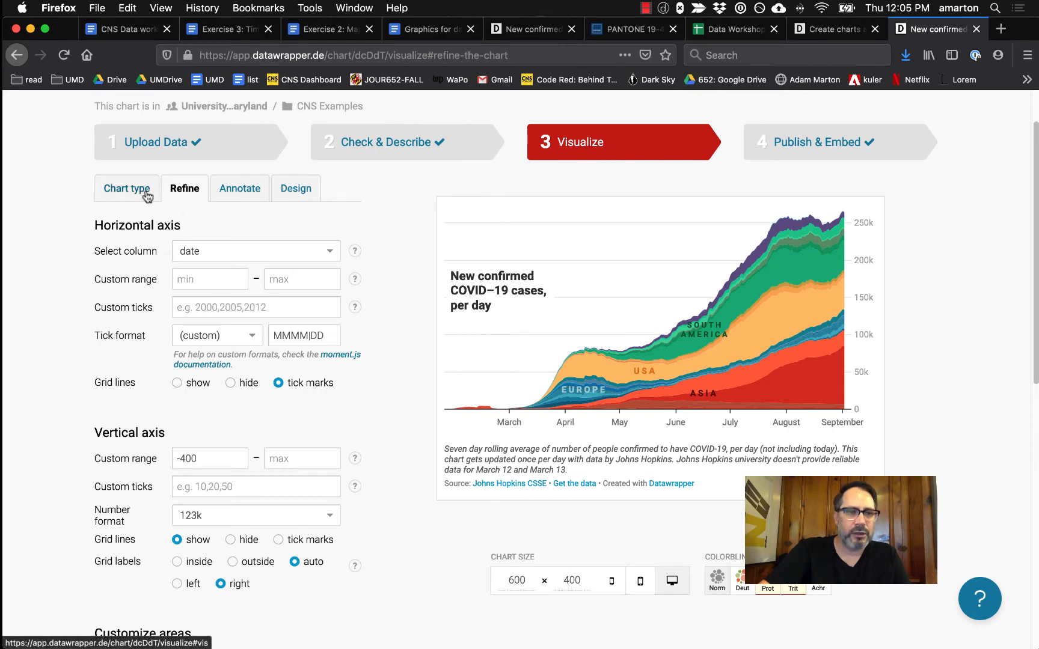
Open the example chart's custom area colors and examine which color each country is assigned within its continent group
scroll(364, 381, down, 5)
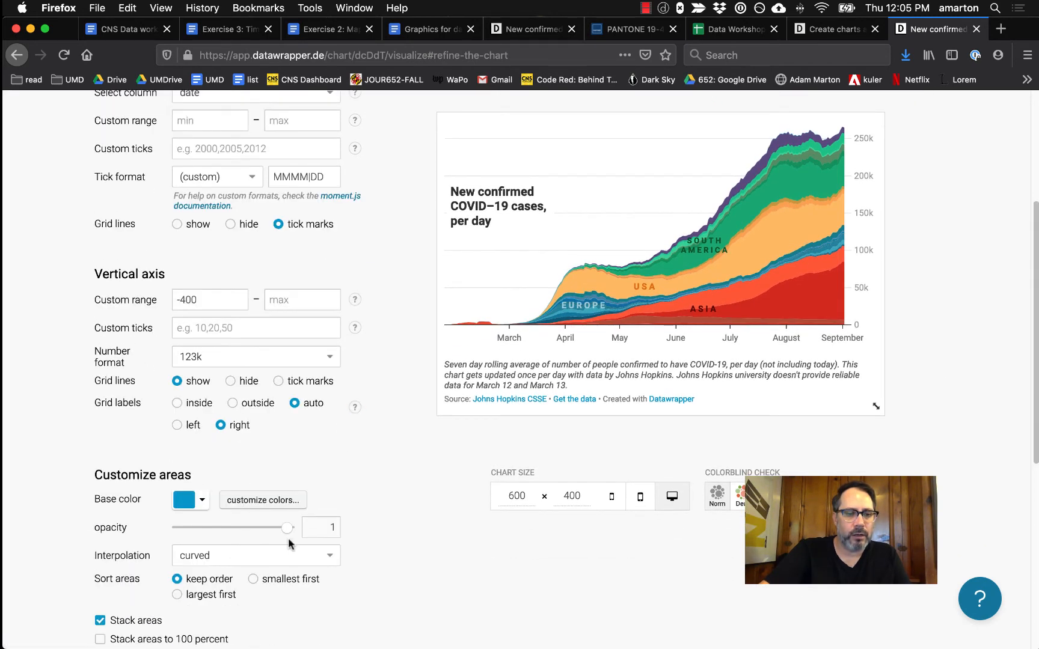
click(282, 501)
scroll(385, 484, down, 7)
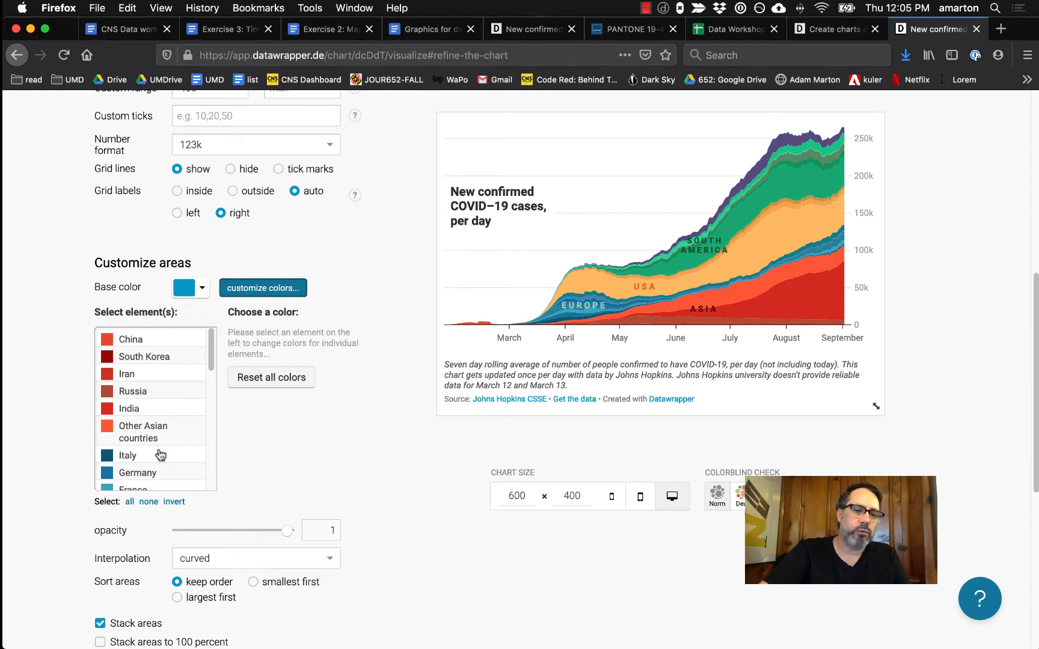
scroll(211, 352, down, 1)
scroll(211, 352, down, 5)
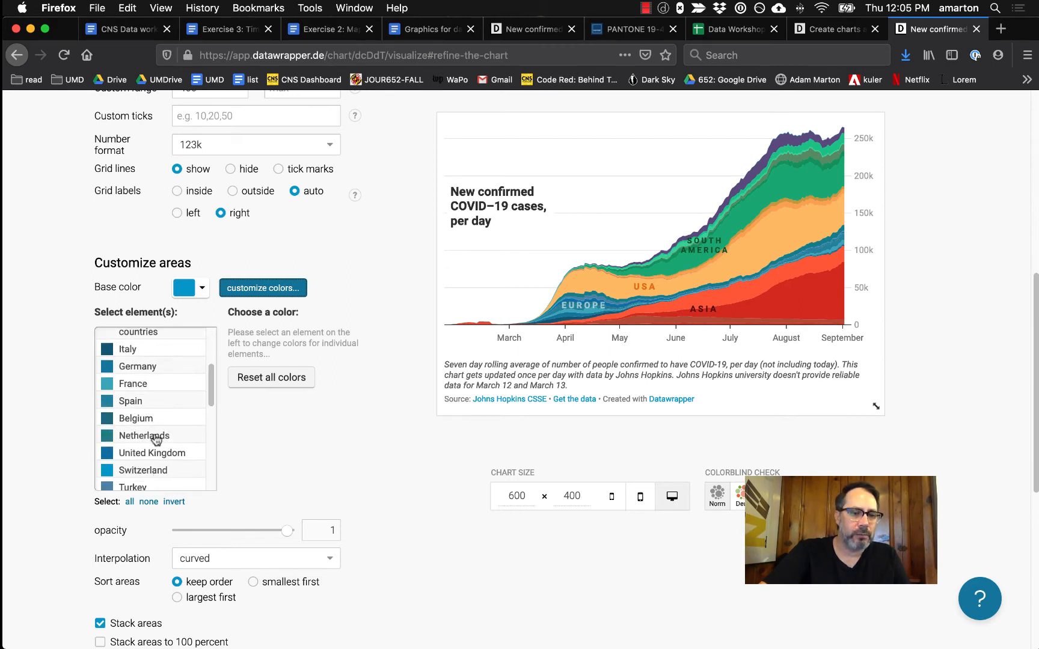
scroll(174, 420, down, 8)
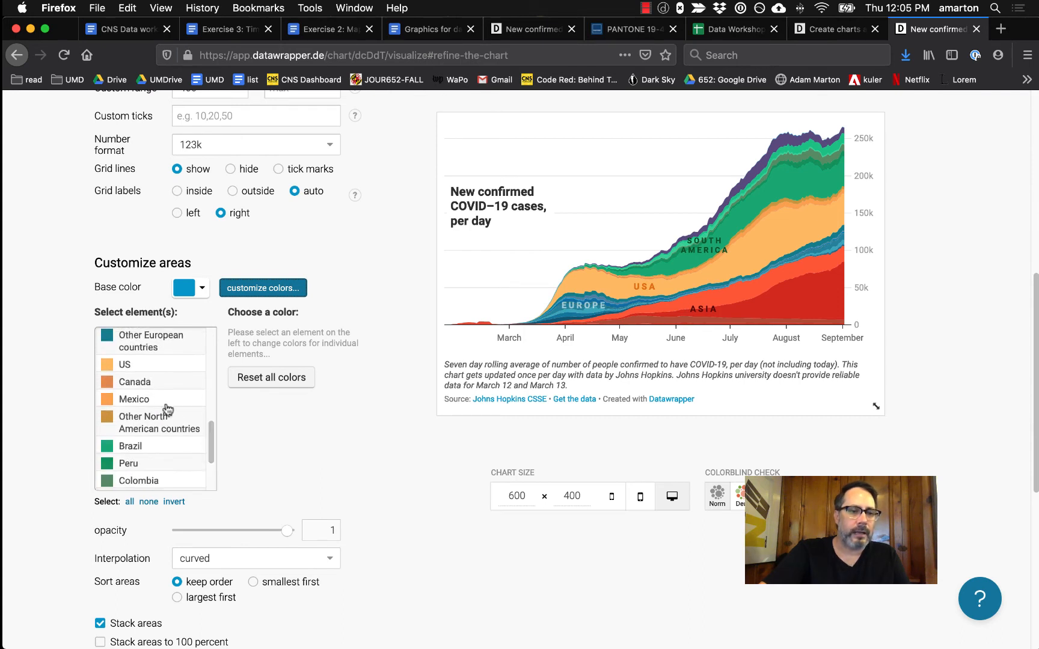
drag(211, 444, 213, 470)
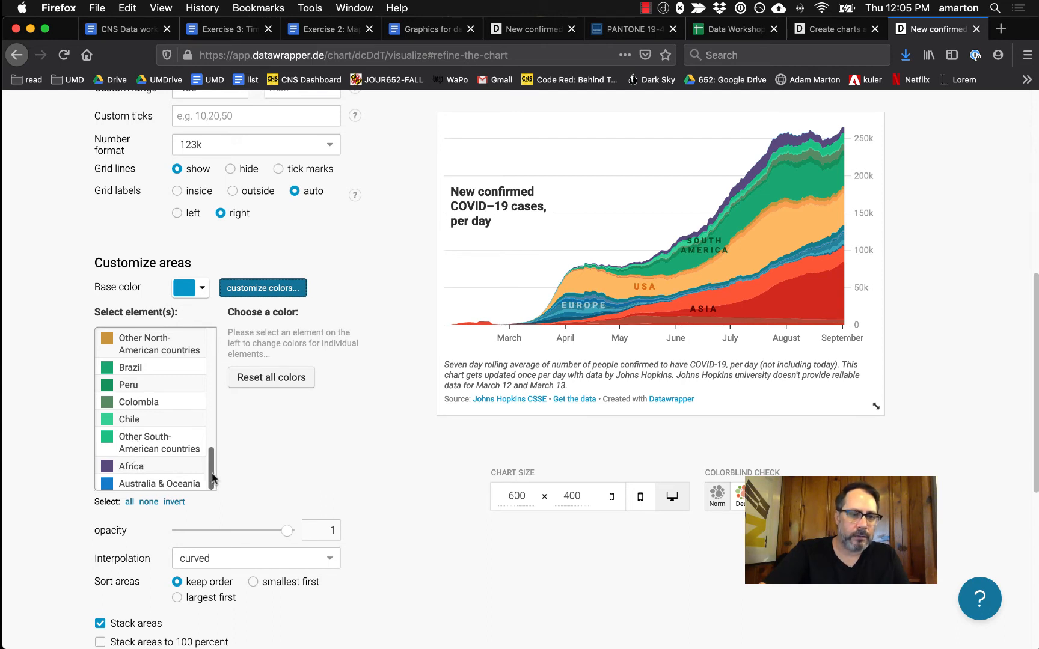
drag(211, 478, 211, 355)
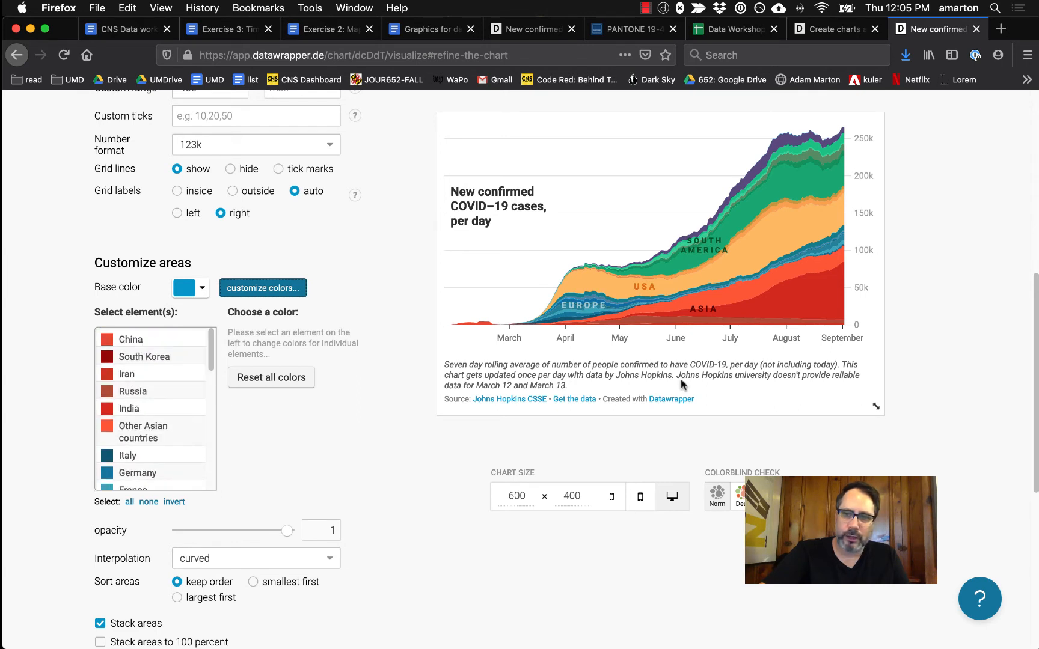
mouse_move(802, 204)
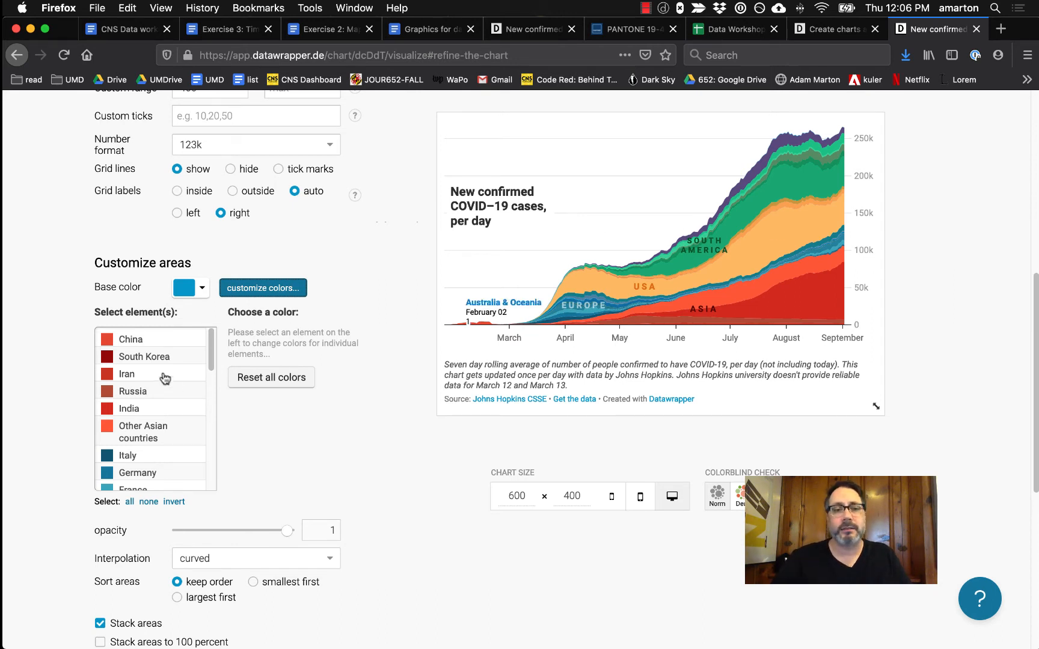
Open the example chart's annotation settings and compare the EUROPE, USA, ASIA and SOUTH AMERICA text annotations with their labels on the chart
scroll(174, 384, up, 7)
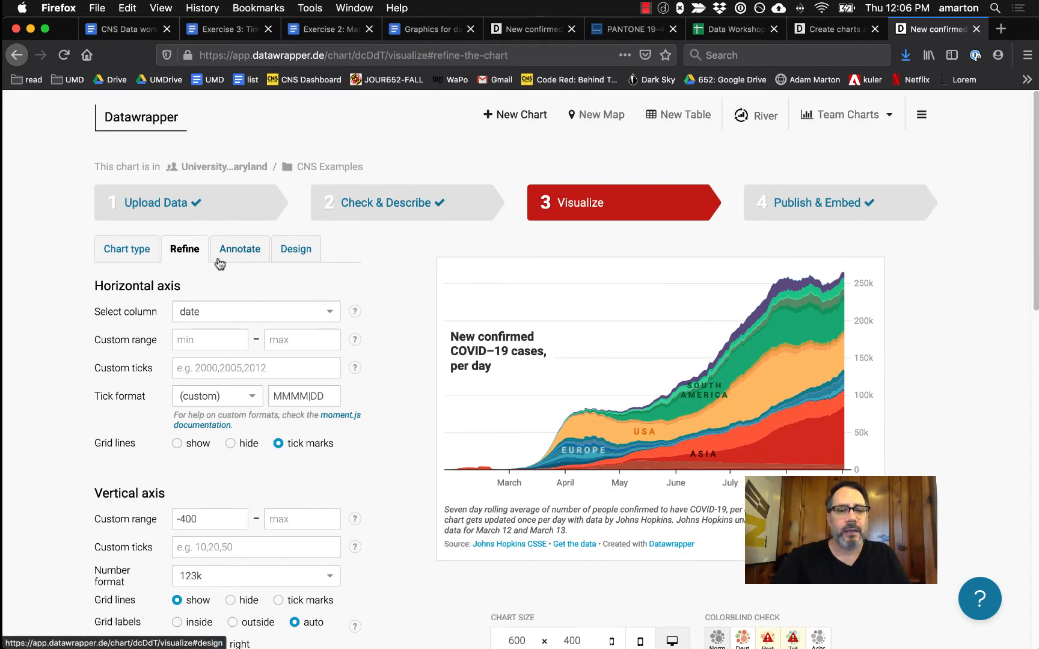
click(241, 249)
scroll(388, 451, down, 3)
scroll(389, 447, down, 2)
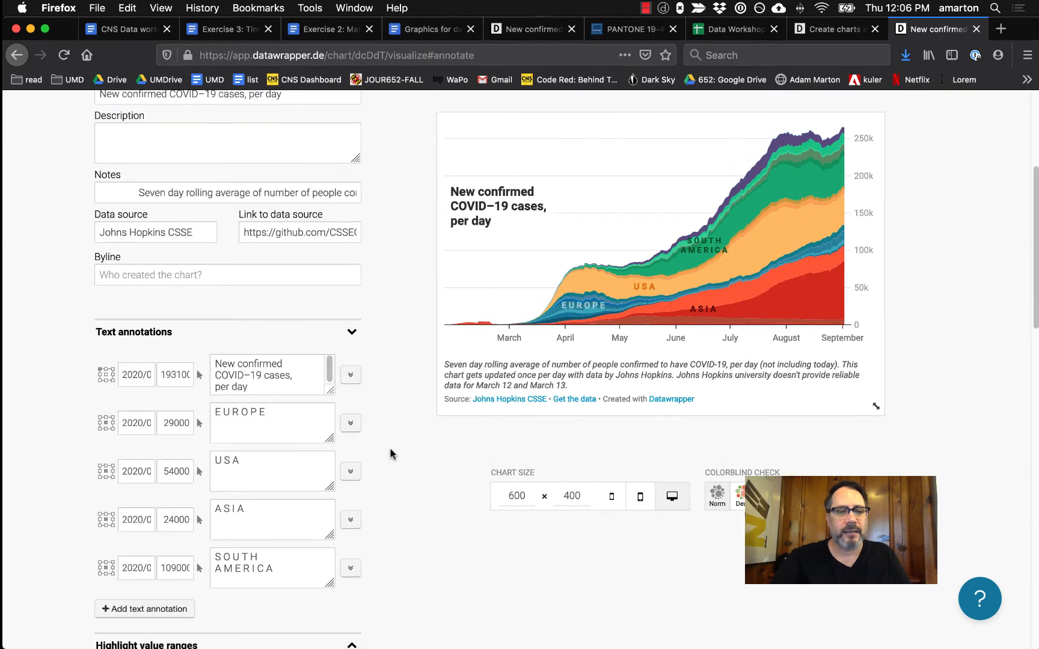
drag(294, 413, 213, 412)
click(212, 412)
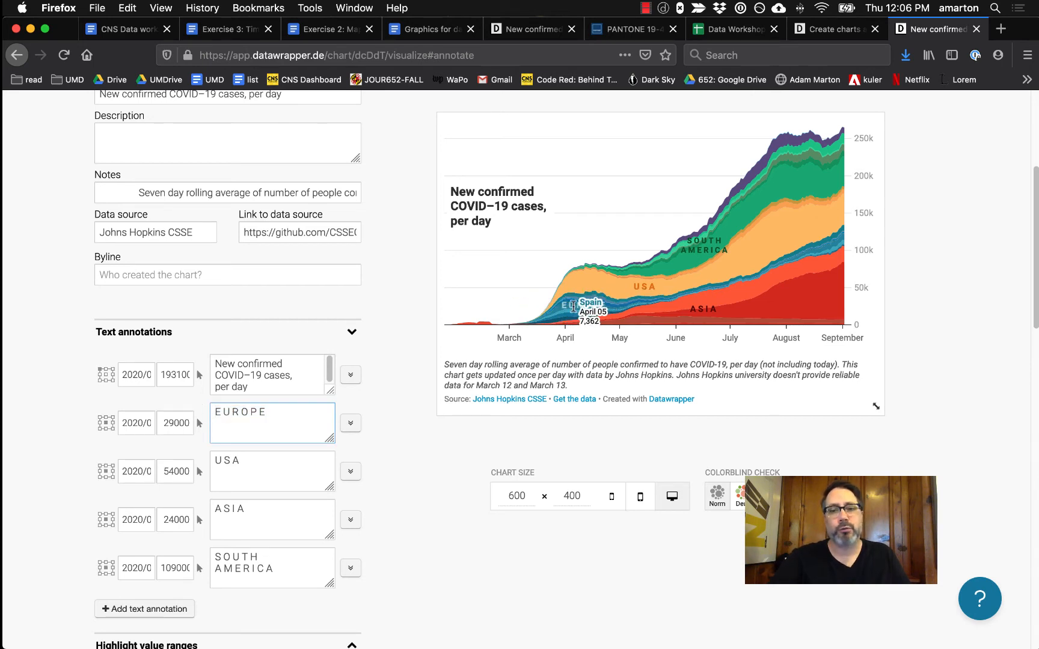
drag(269, 464, 217, 464)
click(258, 460)
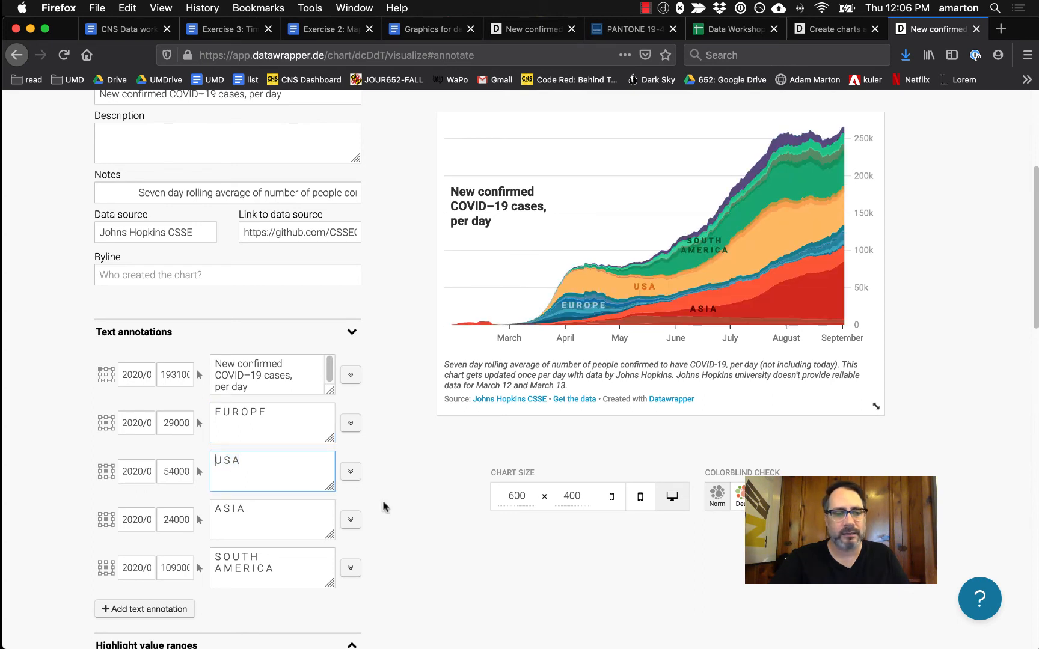
drag(277, 572, 215, 557)
click(215, 557)
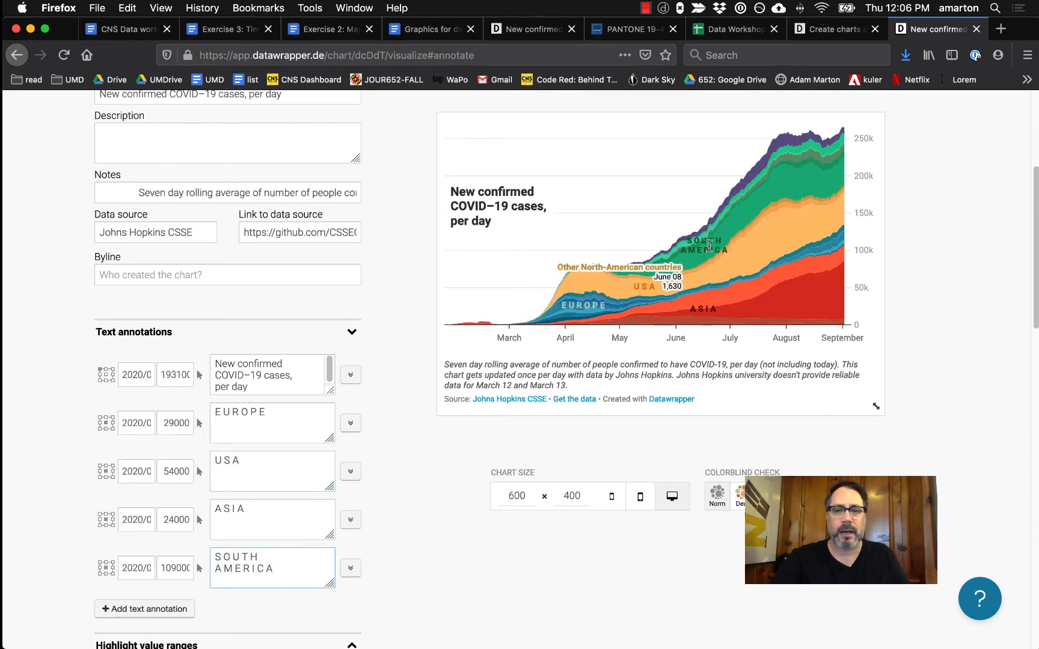
scroll(932, 360, up, 3)
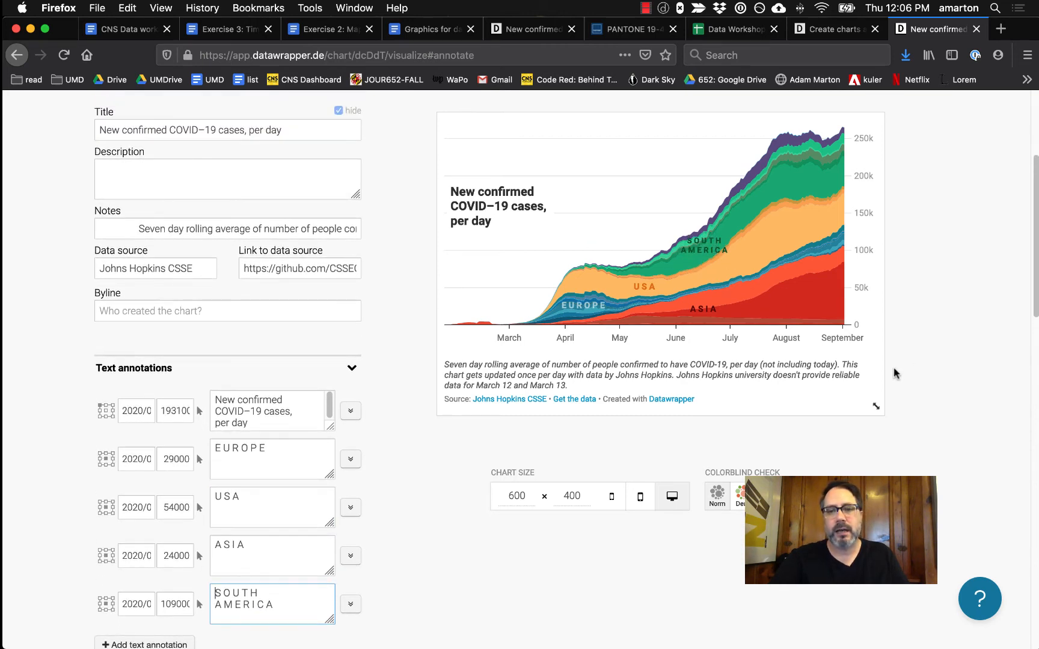
scroll(877, 373, up, 2)
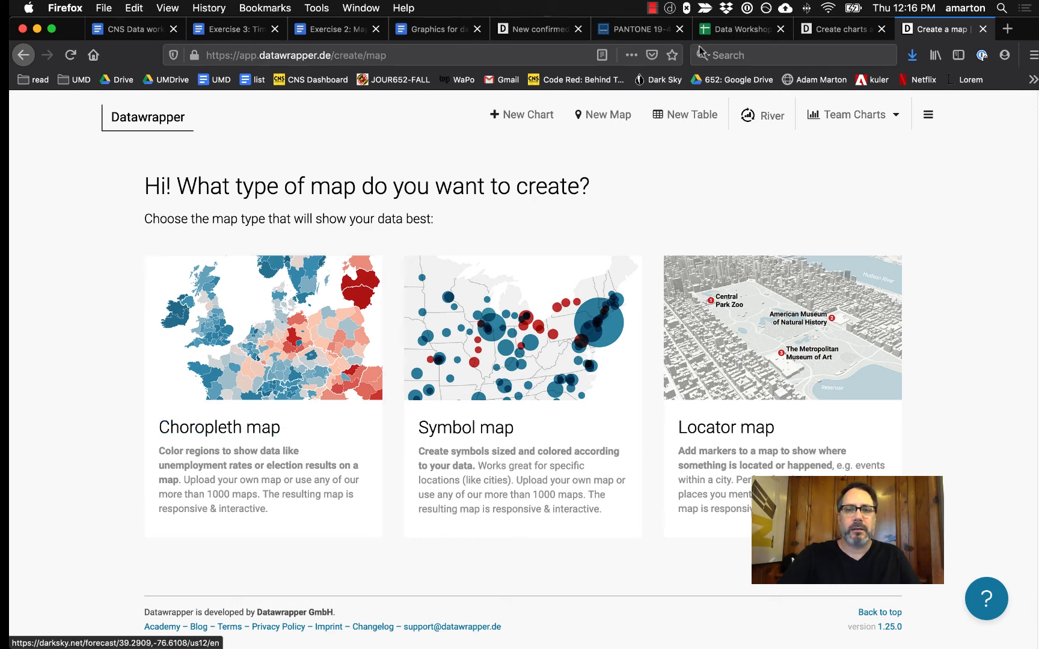
Switch to the Data Workshop Data spreadsheet in Google Sheets and sort the md counties full sheet by county, A to Z
click(730, 28)
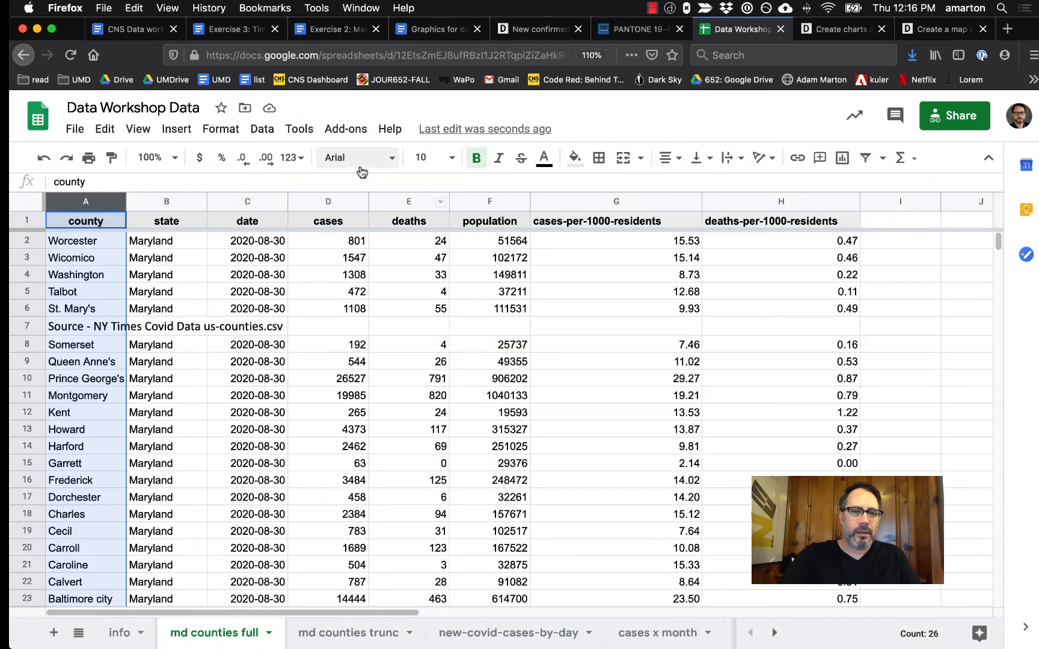
click(310, 347)
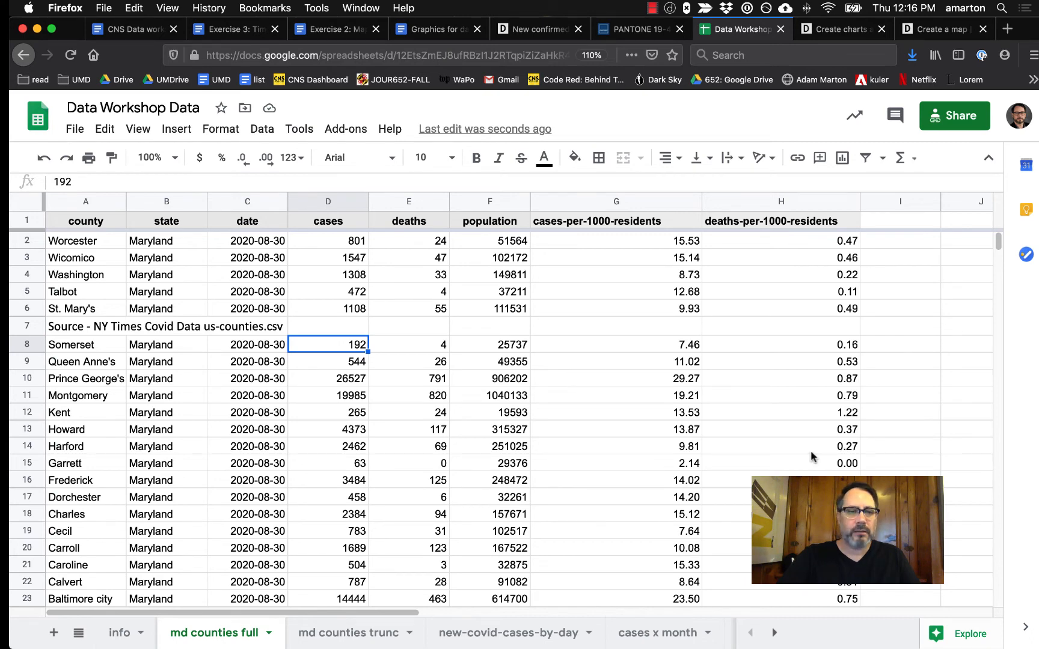
click(262, 130)
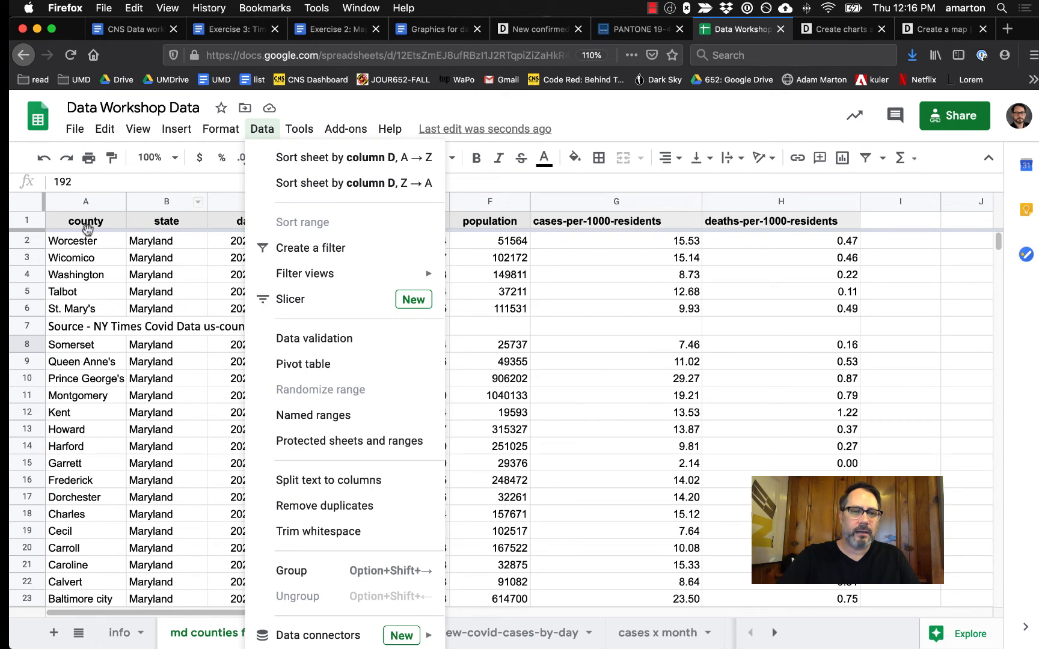
click(85, 202)
click(263, 130)
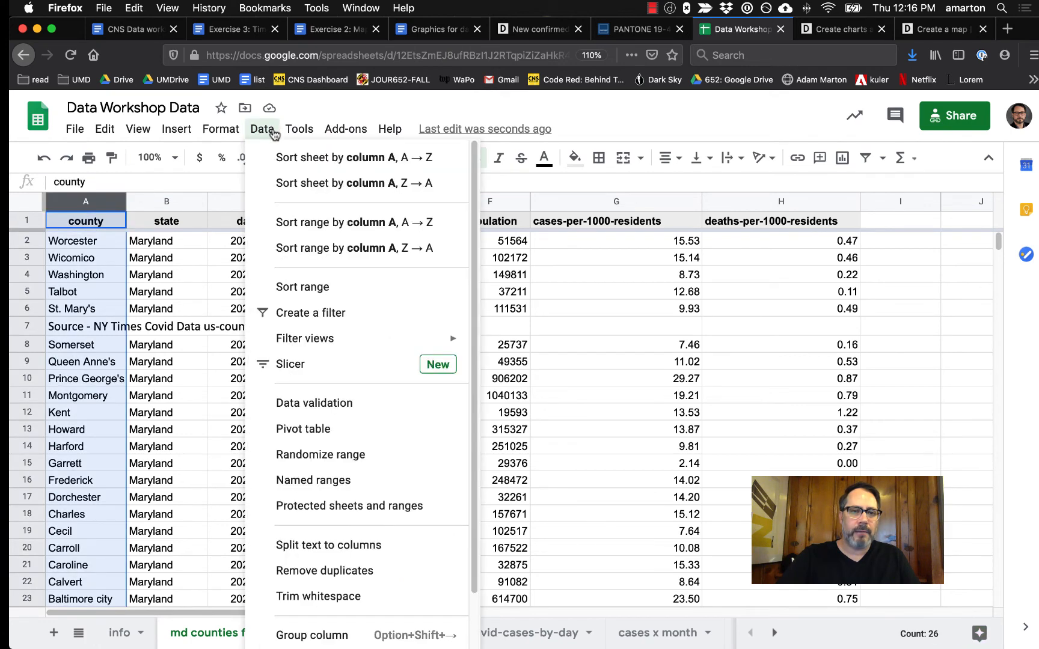
click(288, 162)
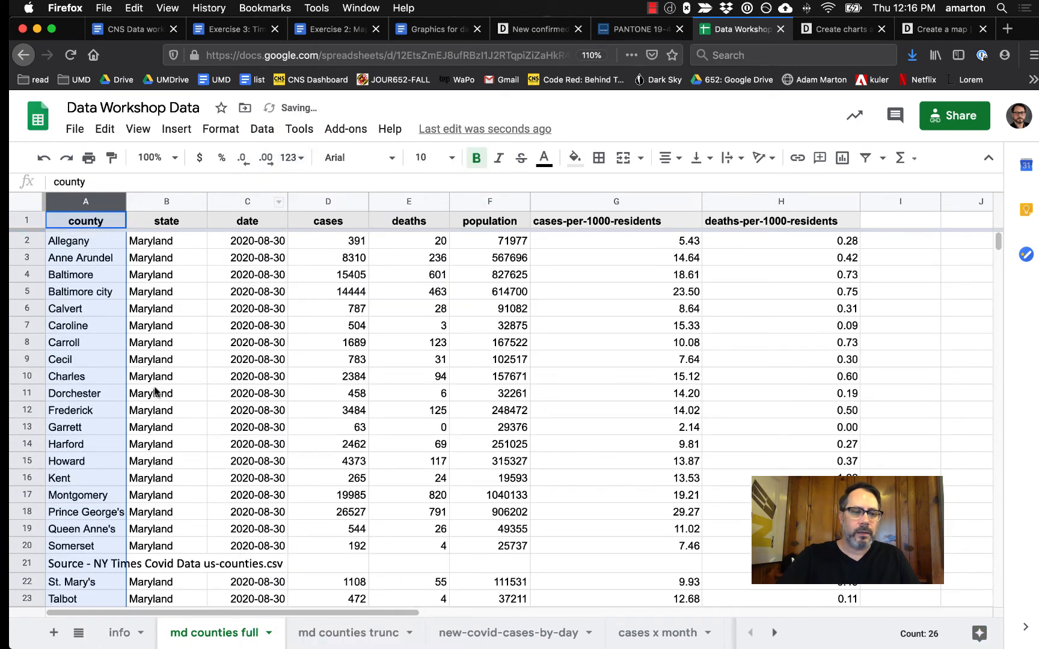
click(69, 360)
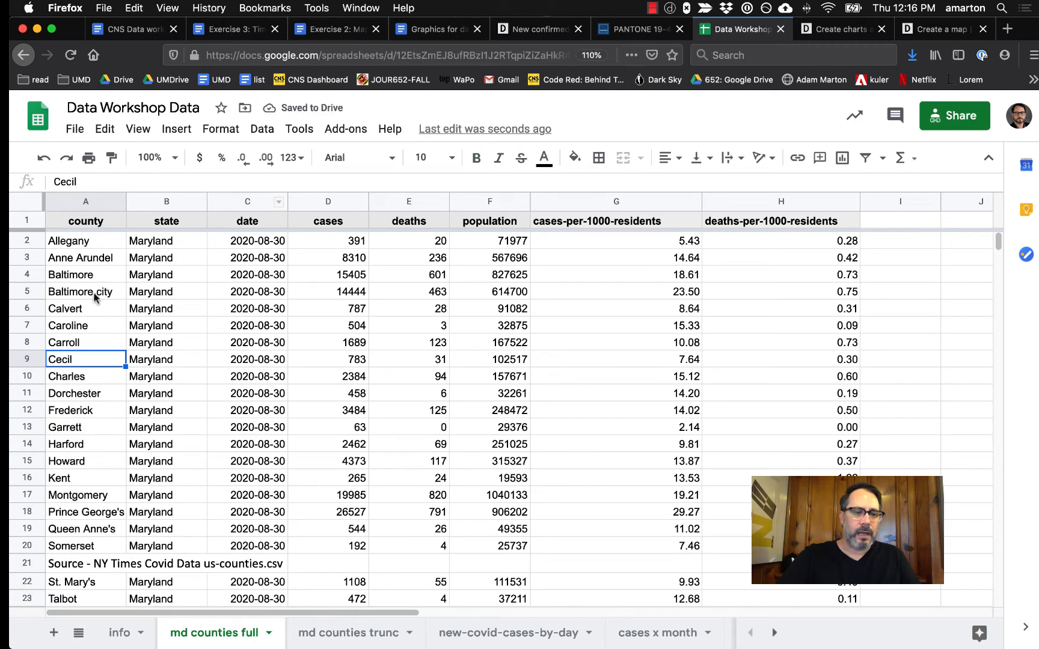
Sort the md counties full sheet by cases-per-1000-residents in descending order and check the highest-ranked counties
click(601, 203)
click(262, 129)
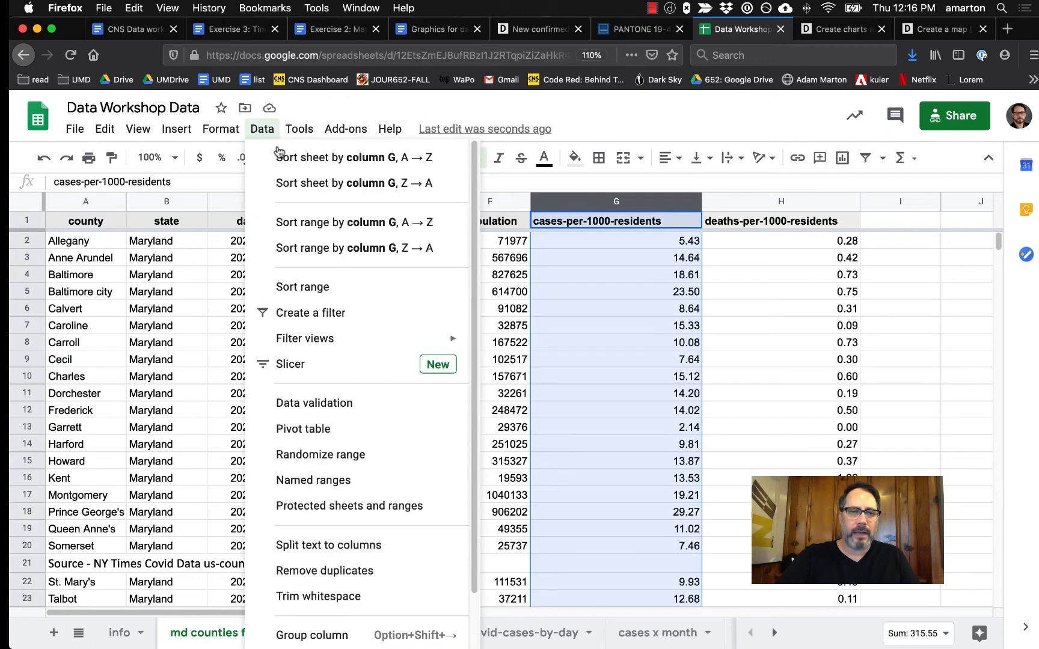
click(295, 183)
click(643, 240)
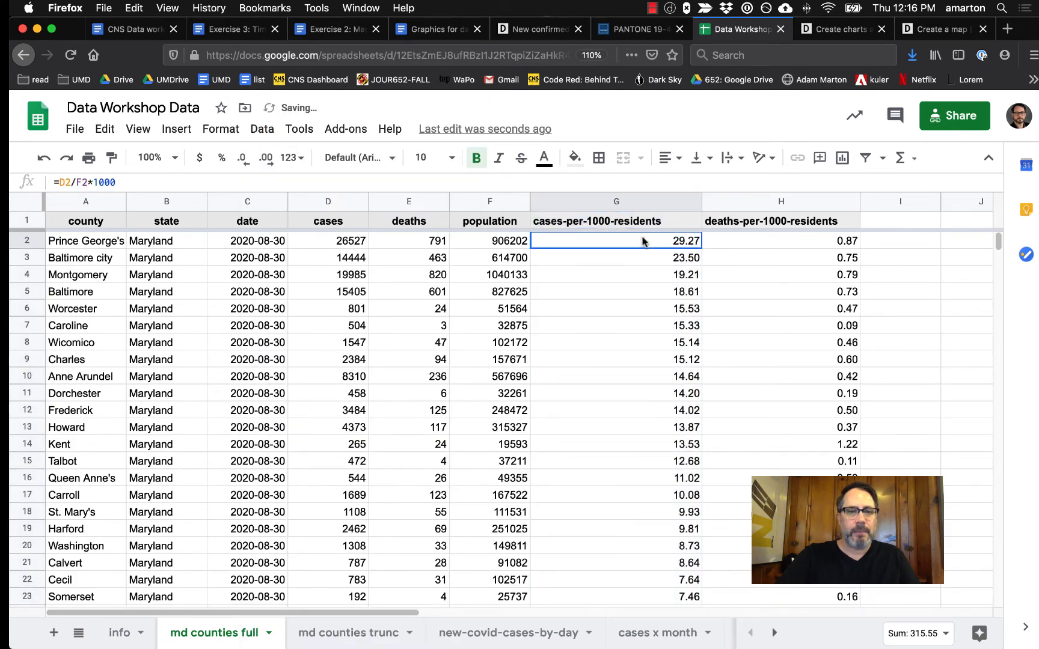
click(662, 261)
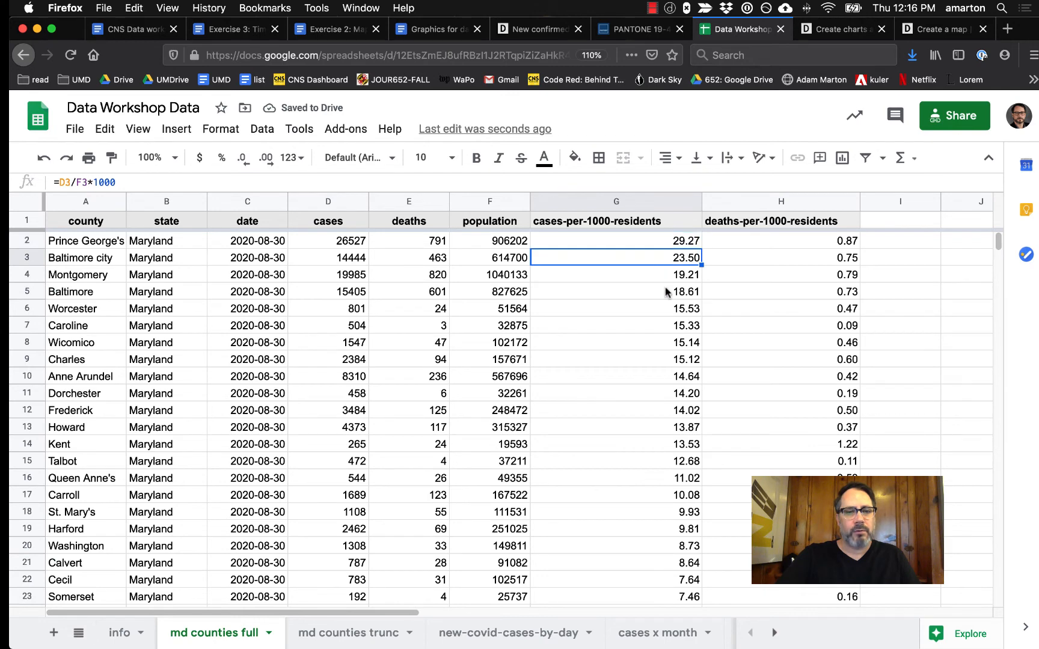
click(661, 273)
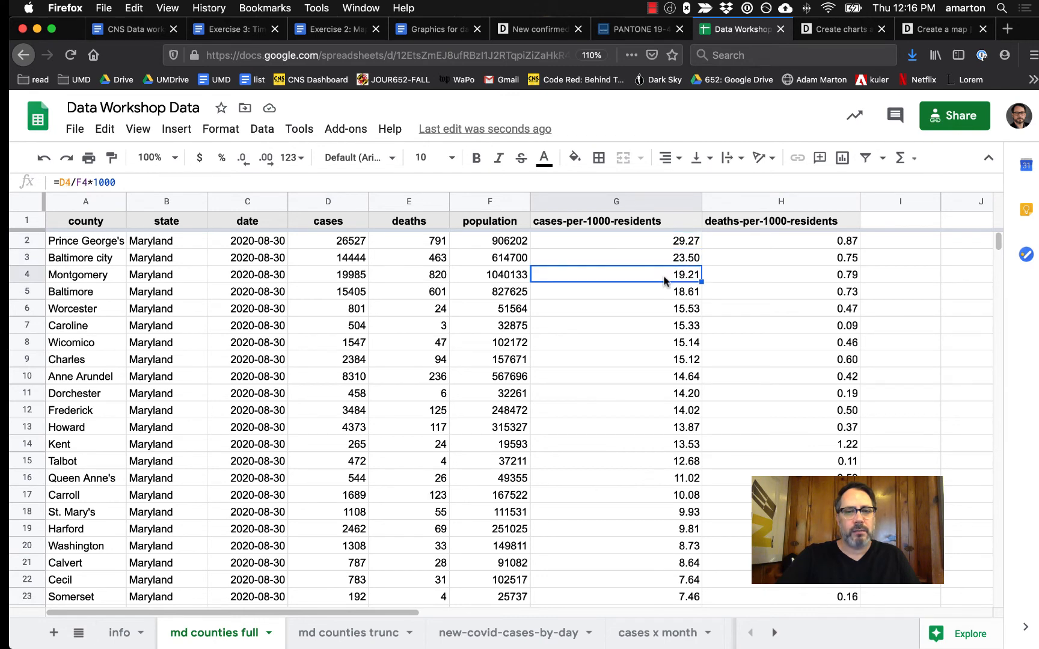
Sort the md counties full sheet by deaths-per-1000-residents in descending order and check the highest-ranked counties
click(757, 202)
click(262, 129)
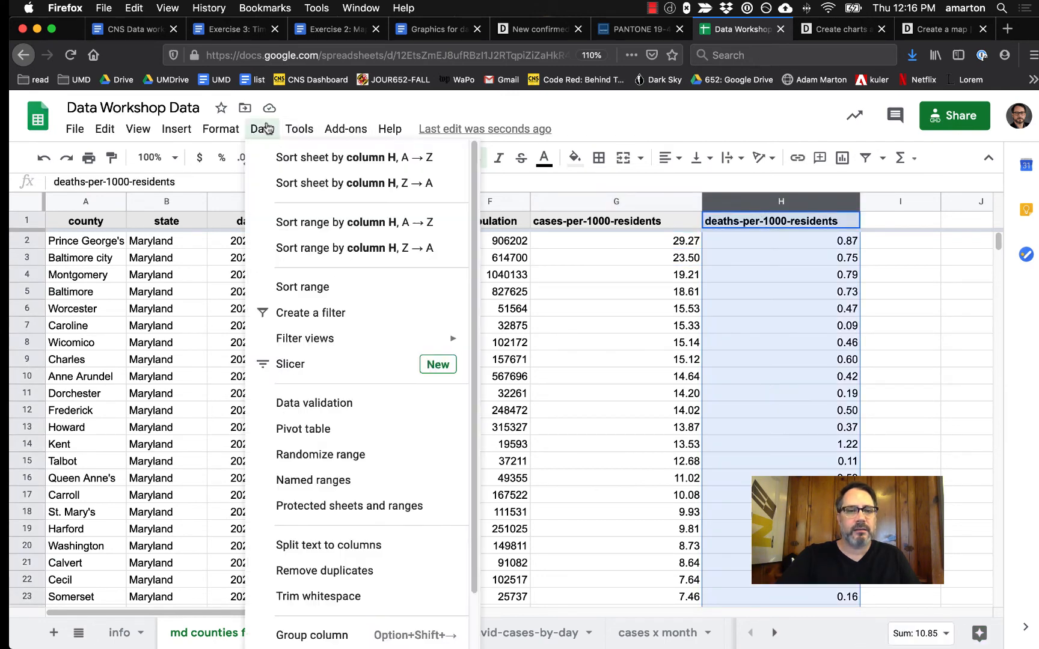
click(299, 183)
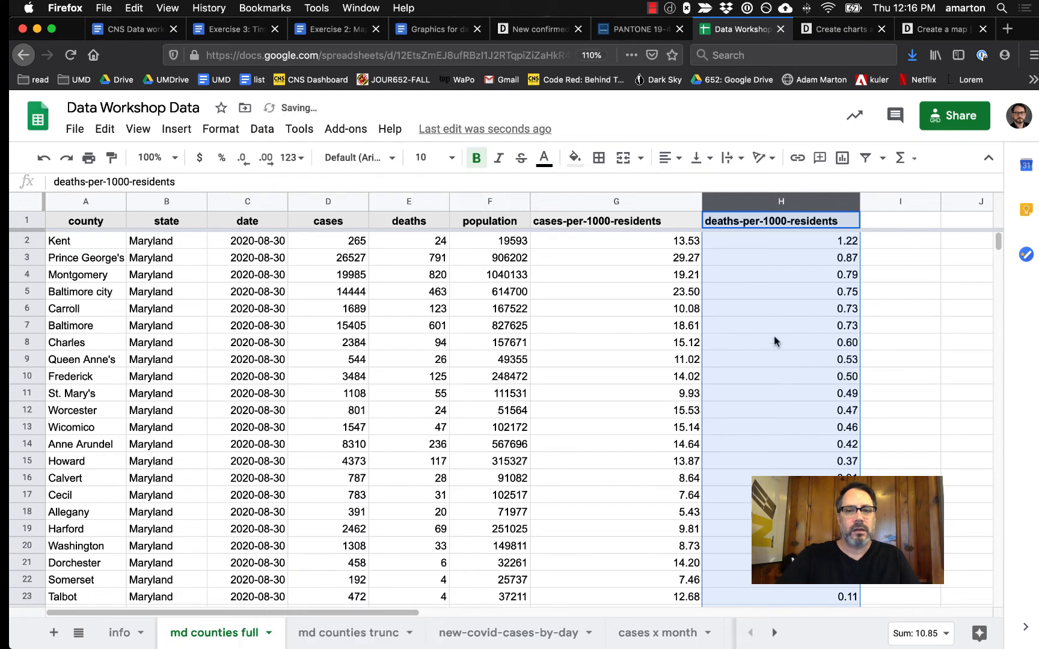
click(835, 243)
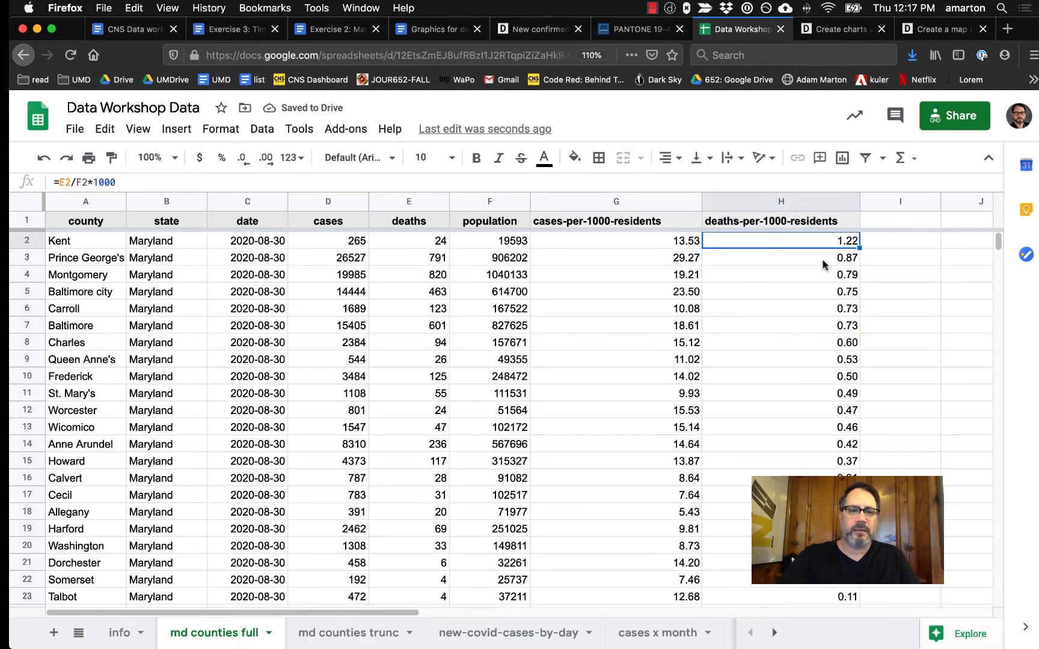
click(822, 260)
click(820, 273)
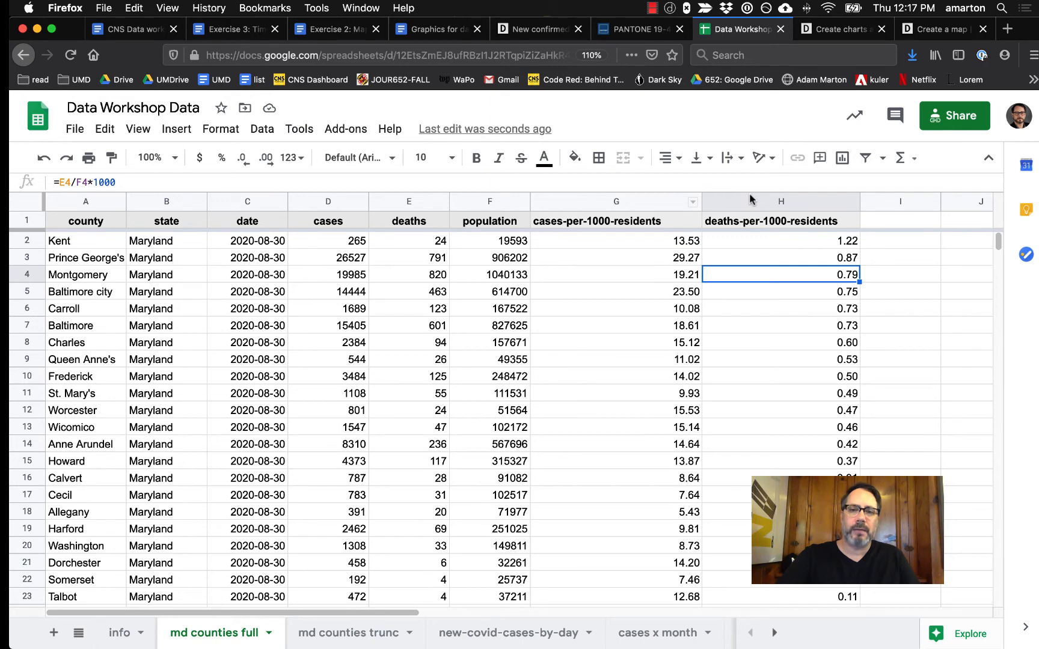
Compare the columns of the md counties trunc sheet with those of the md counties full sheet
click(359, 632)
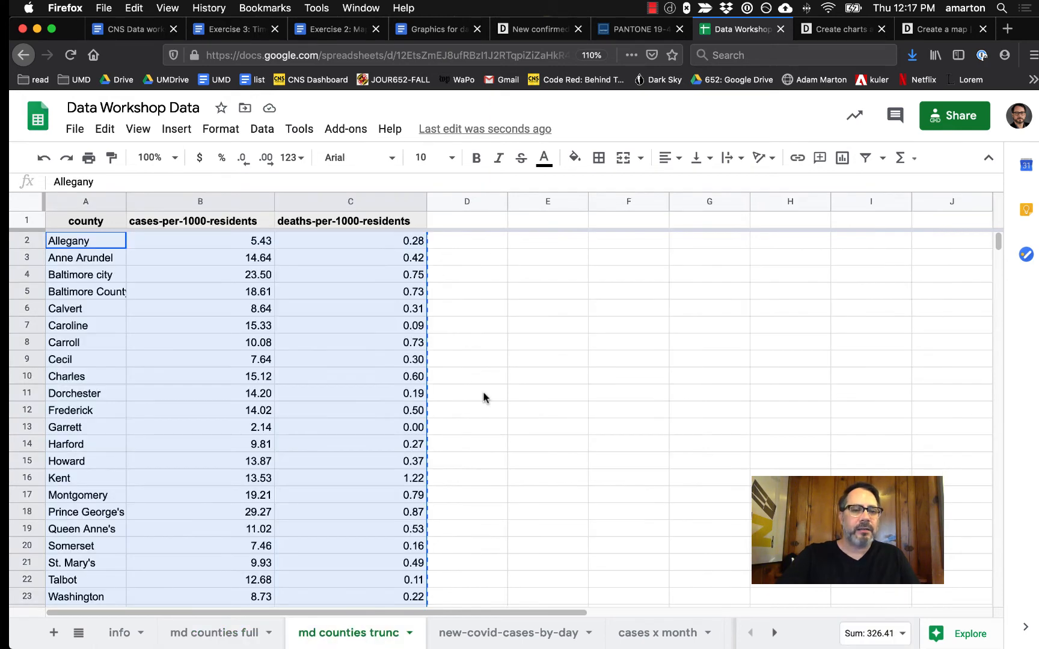
key(ctrl+c)
click(481, 378)
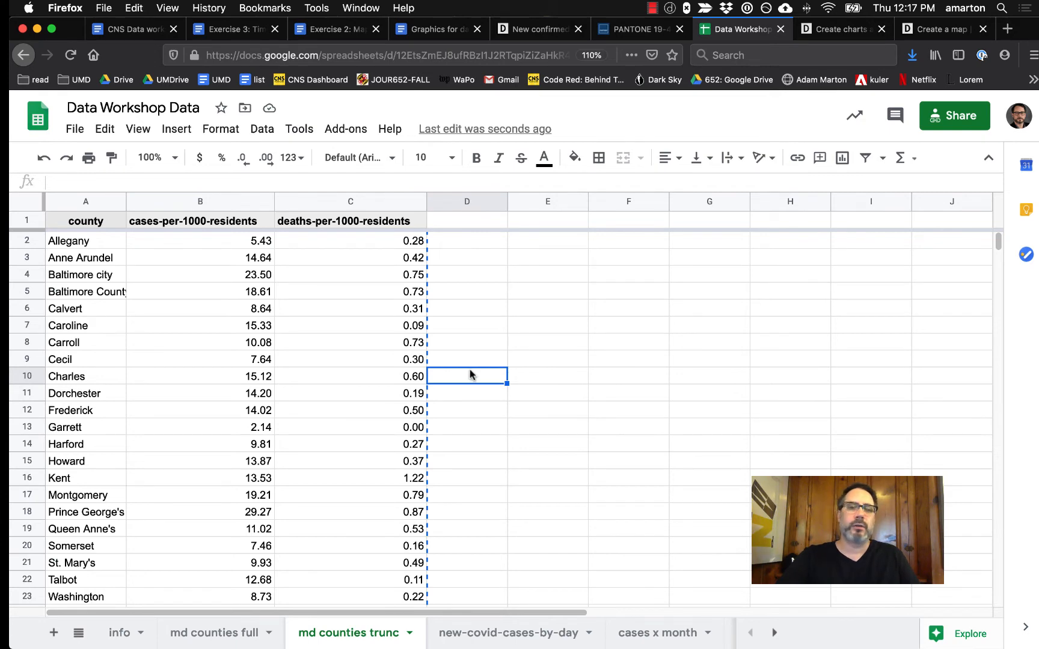
click(230, 632)
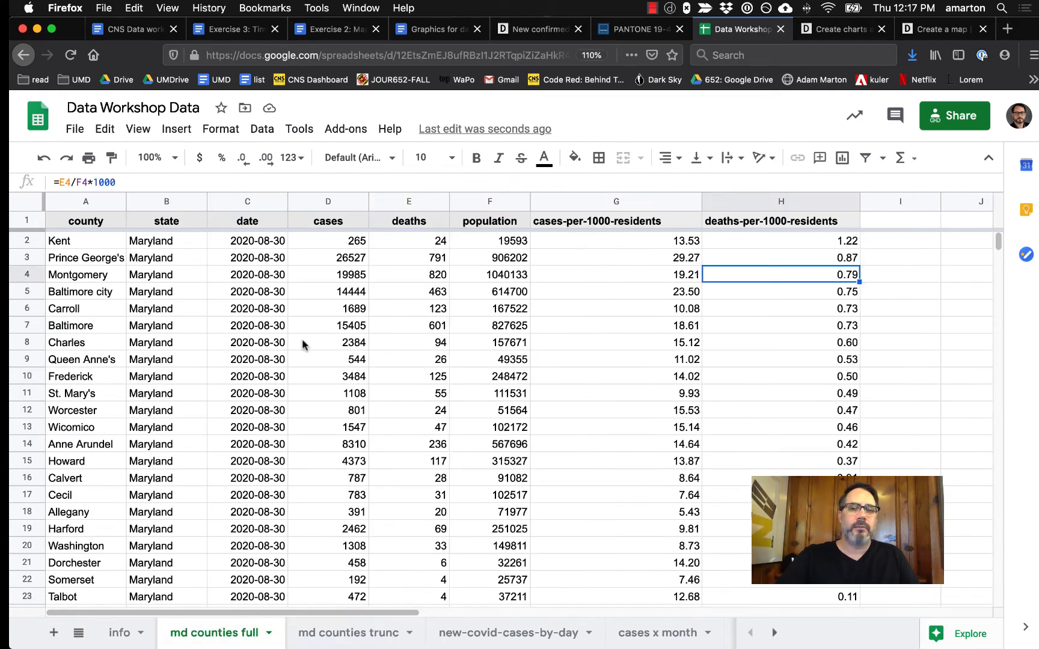
Select the county, cases and deaths data from Allegany through Worcester (A2:C25) in the md counties trunc sheet
click(311, 632)
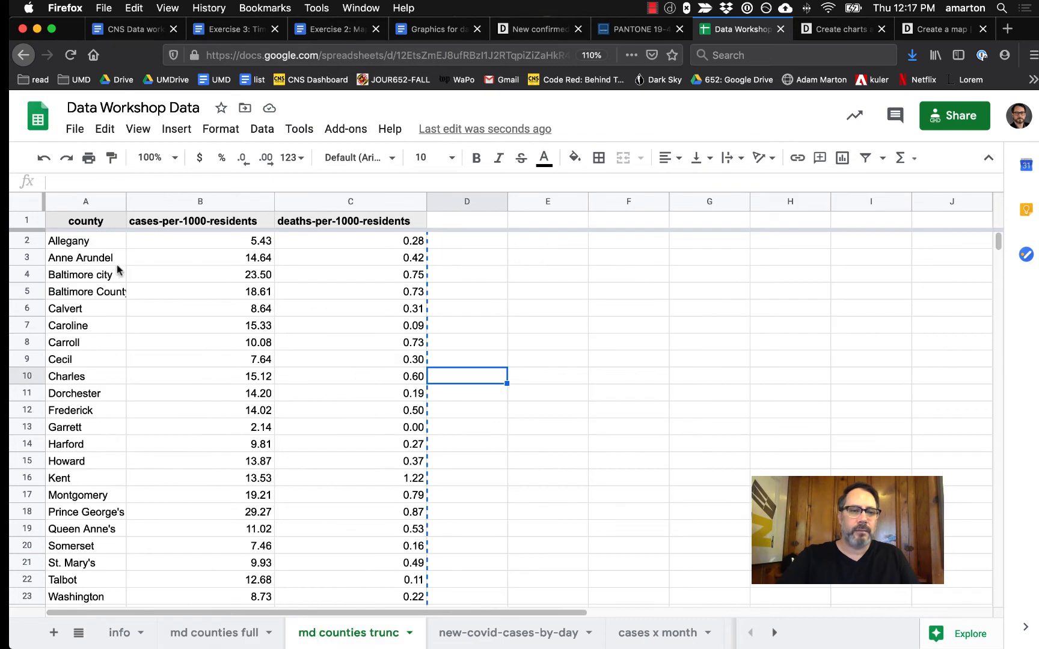
drag(81, 242, 359, 451)
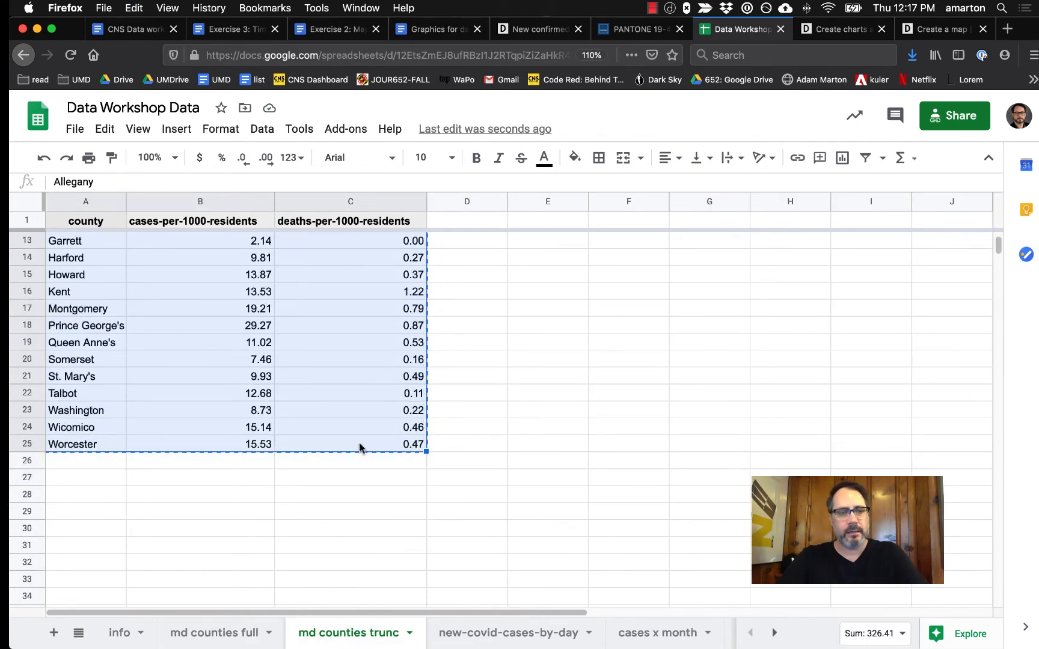
scroll(359, 448, up, 5)
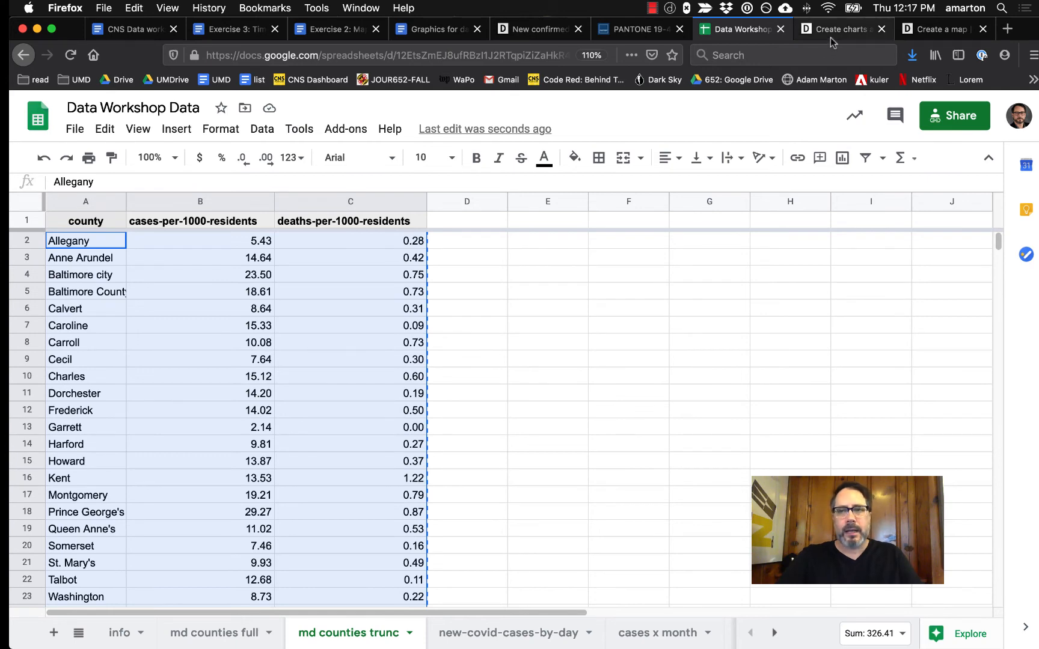
Switch to Datawrapper, start a new choropleth map and browse the list of available base maps
click(917, 29)
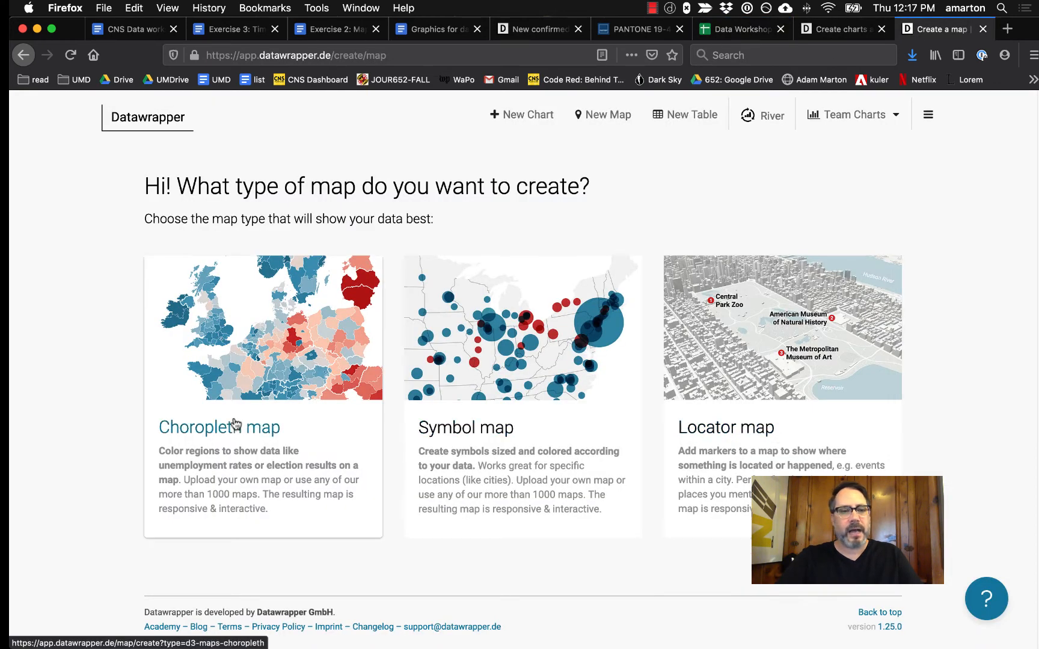
click(217, 360)
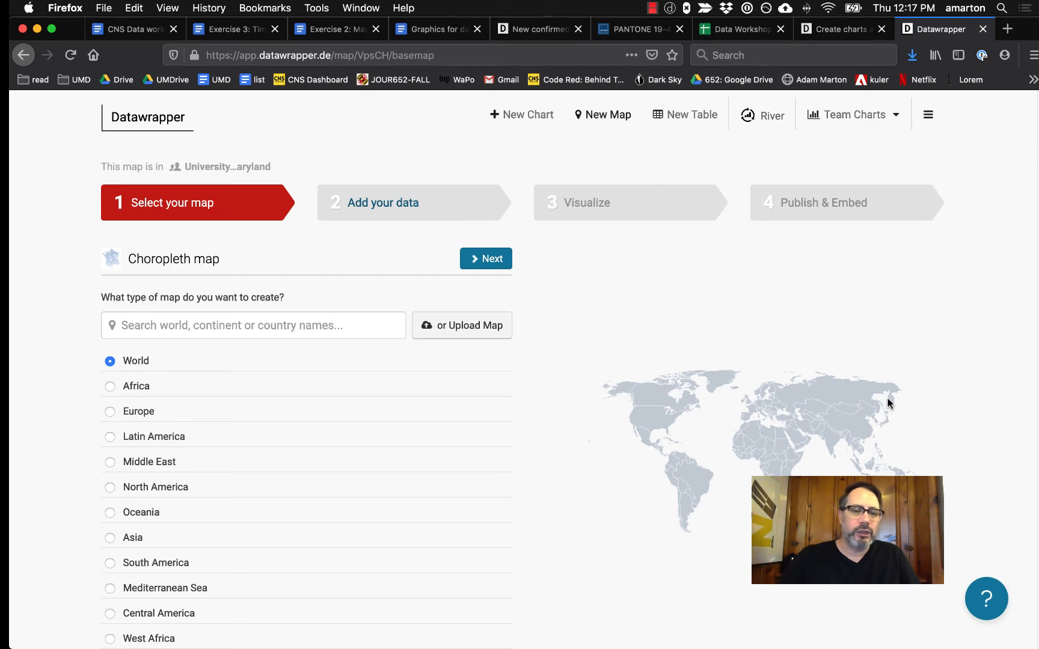
scroll(445, 559, down, 5)
scroll(568, 509, down, 15)
scroll(568, 503, down, 15)
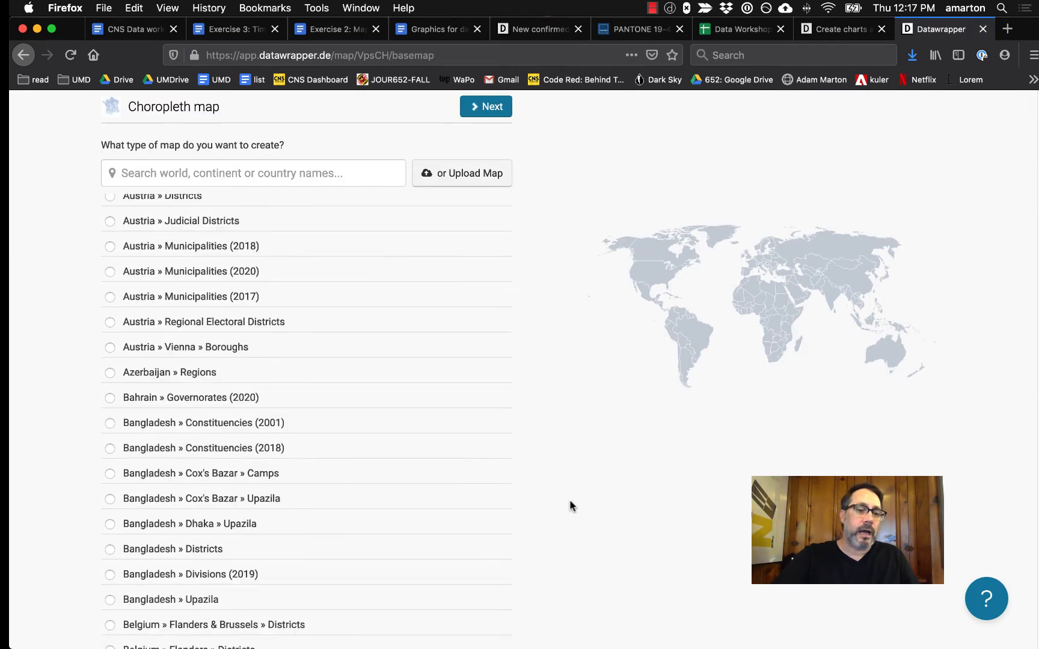
scroll(569, 498, up, 20)
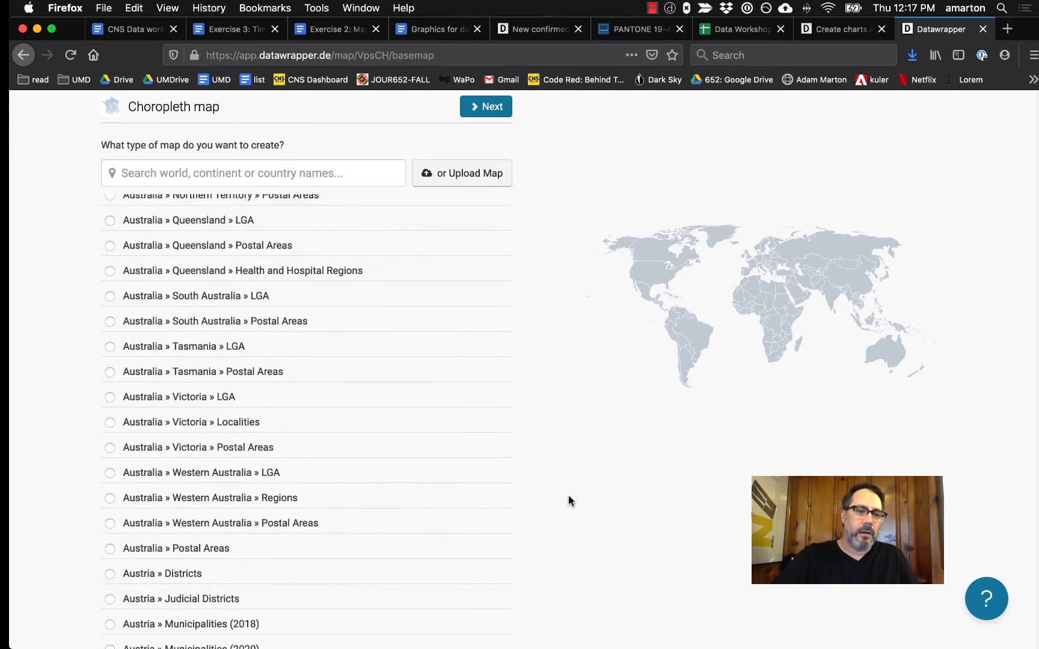
Search the base maps for "maryland" and choose the USA » Maryland » Counties map
click(329, 326)
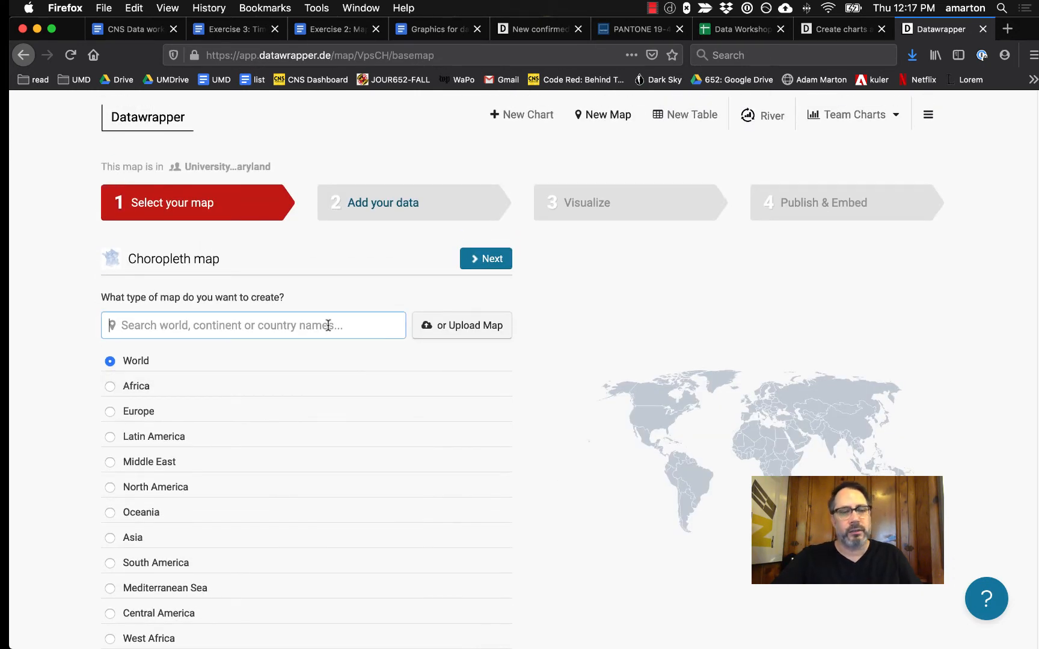
text(maryland)
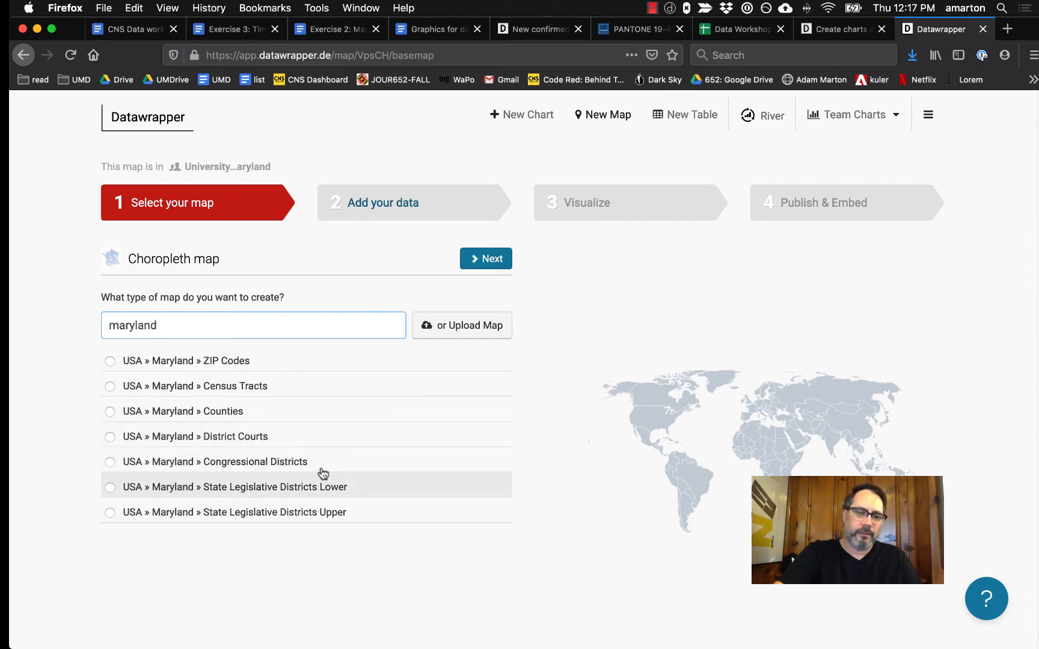
click(201, 413)
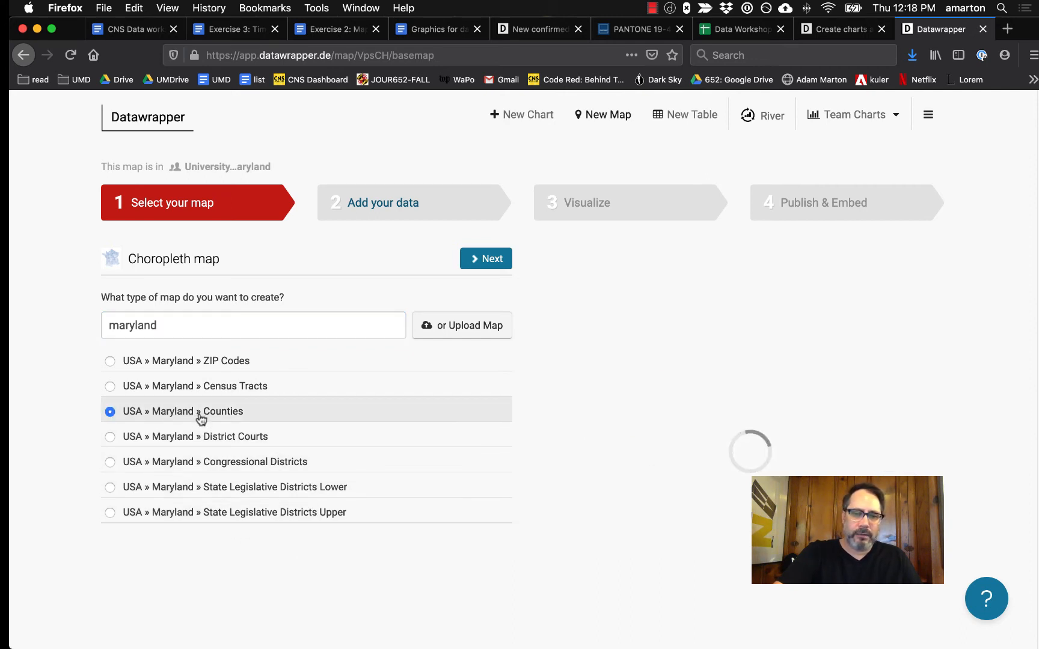
mouse_move(494, 333)
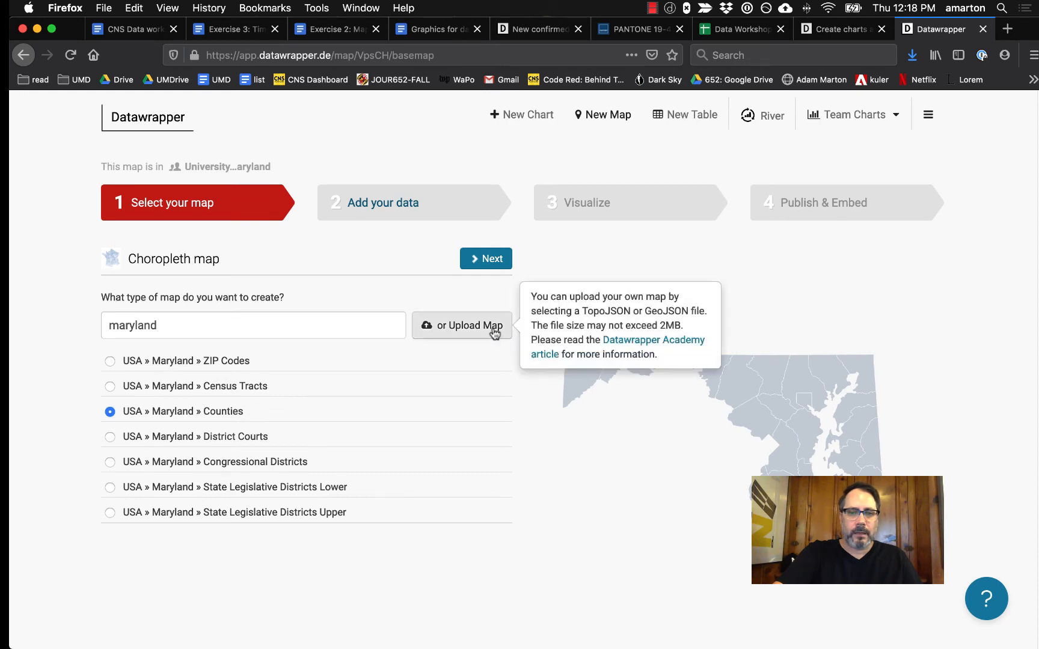
Continue to the data-entry stage for the Maryland counties map and review the blank county table
click(492, 258)
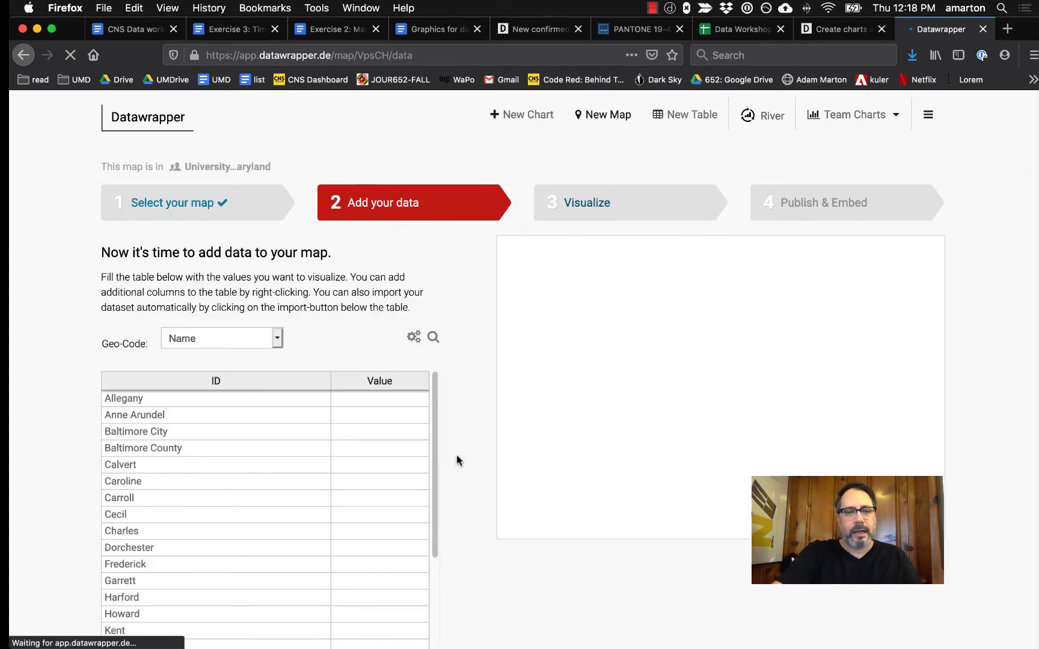
drag(435, 444, 435, 413)
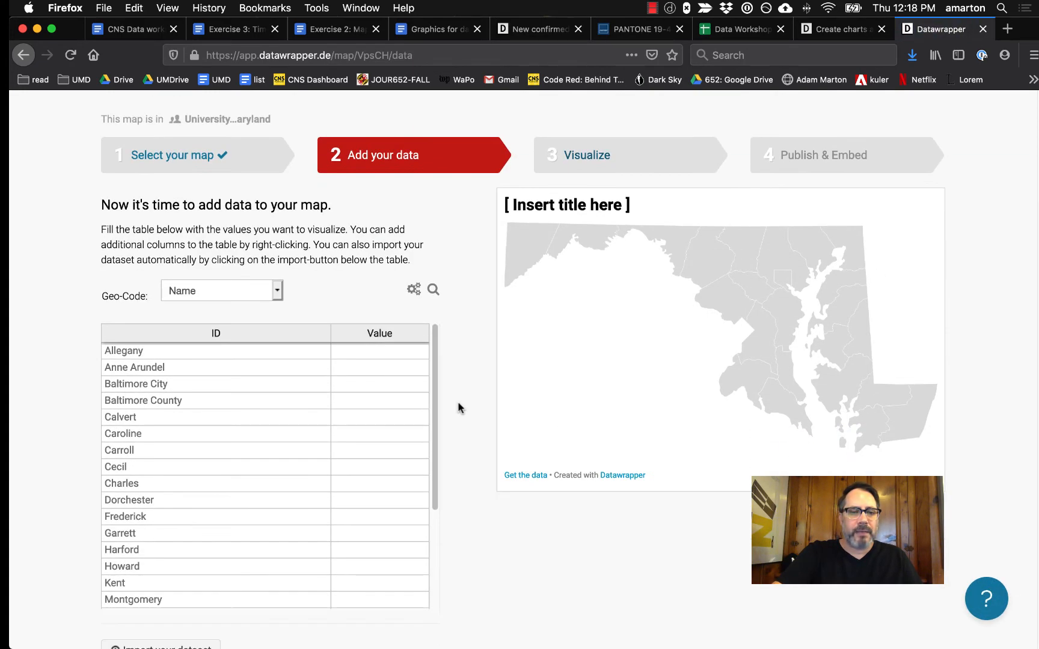
scroll(458, 401, down, 3)
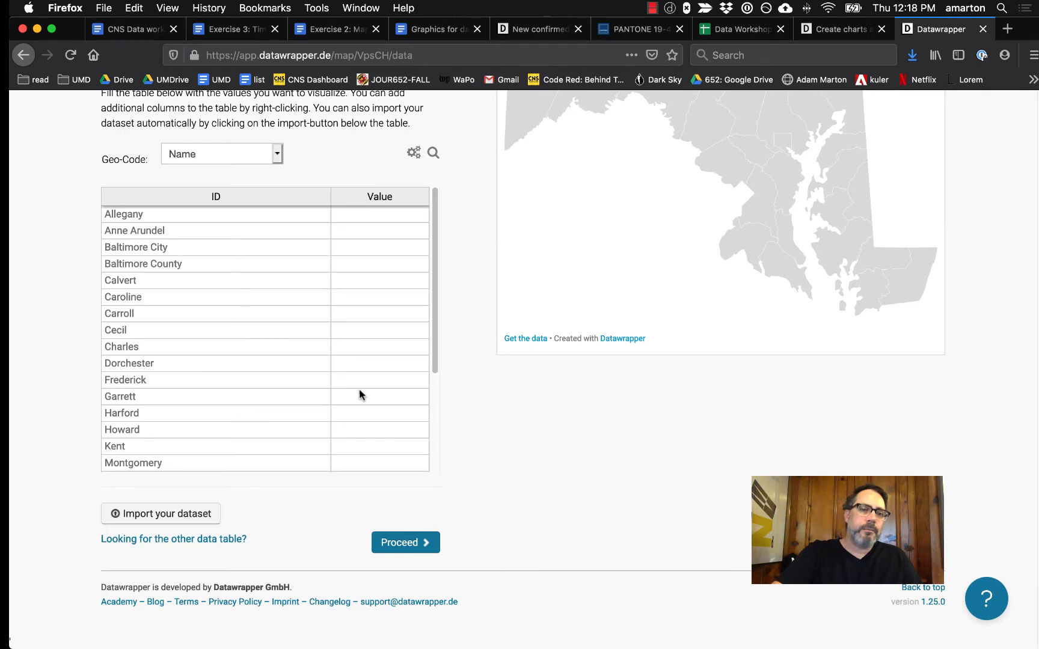
scroll(353, 387, up, 1)
scroll(355, 391, down, 1)
scroll(357, 392, up, 1)
scroll(455, 340, up, 1)
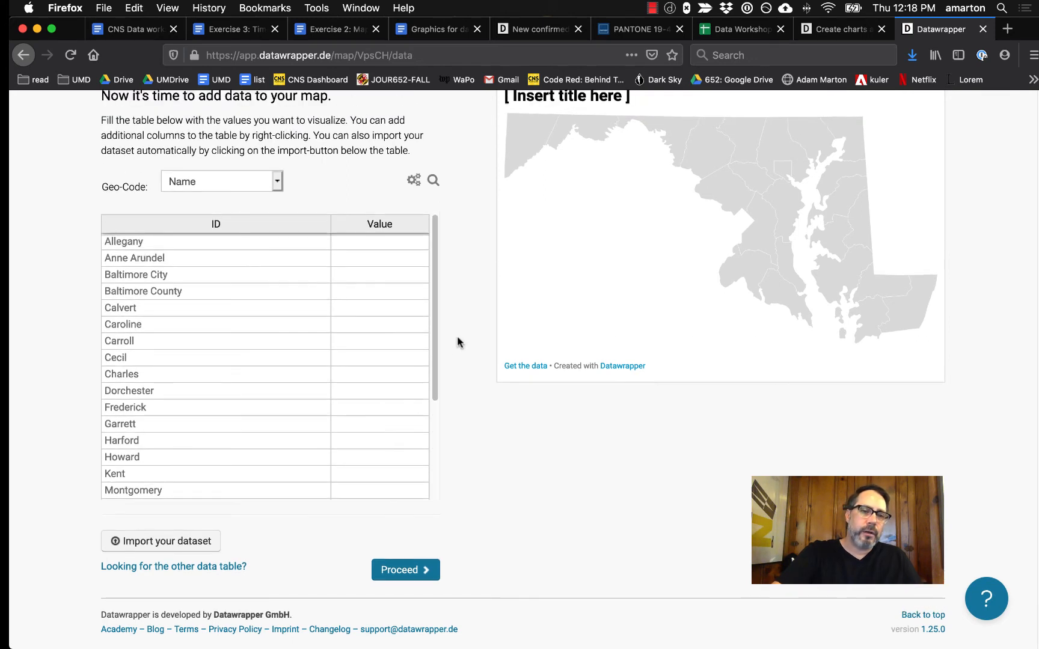
scroll(457, 341, down, 1)
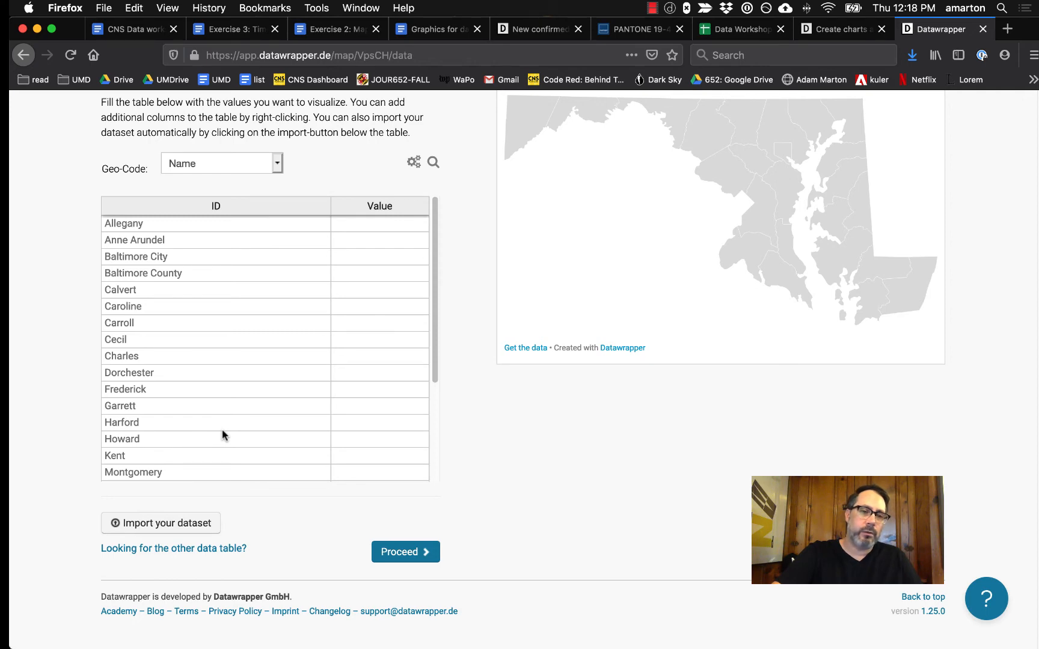
Paste the copied county, cases and deaths data from the spreadsheet over all map table rows, Allegany through Worcester
click(762, 31)
click(589, 412)
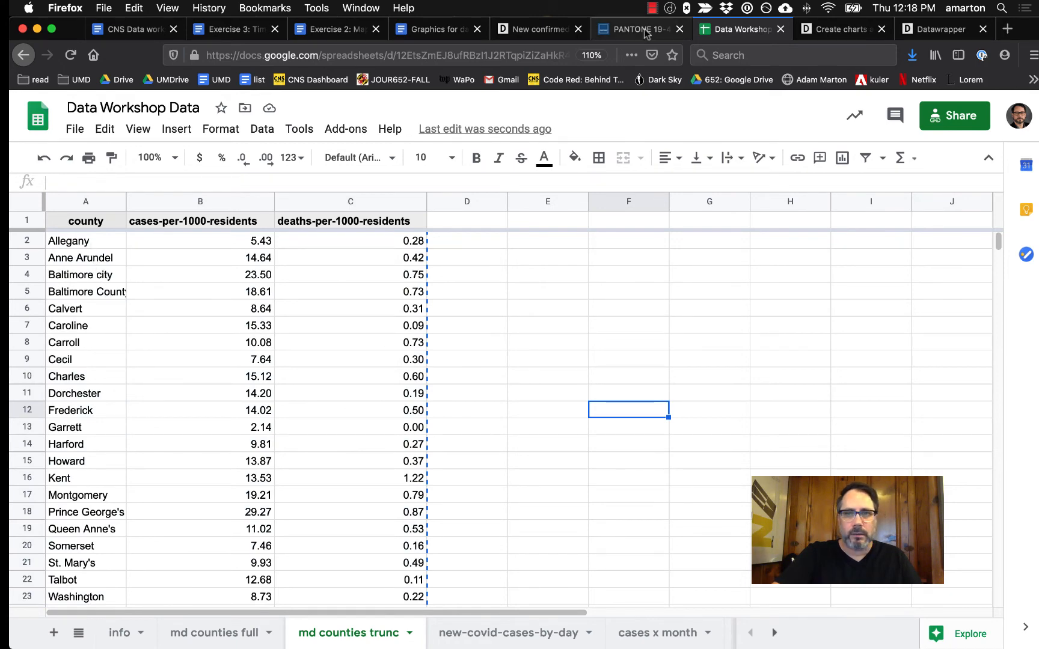
click(840, 30)
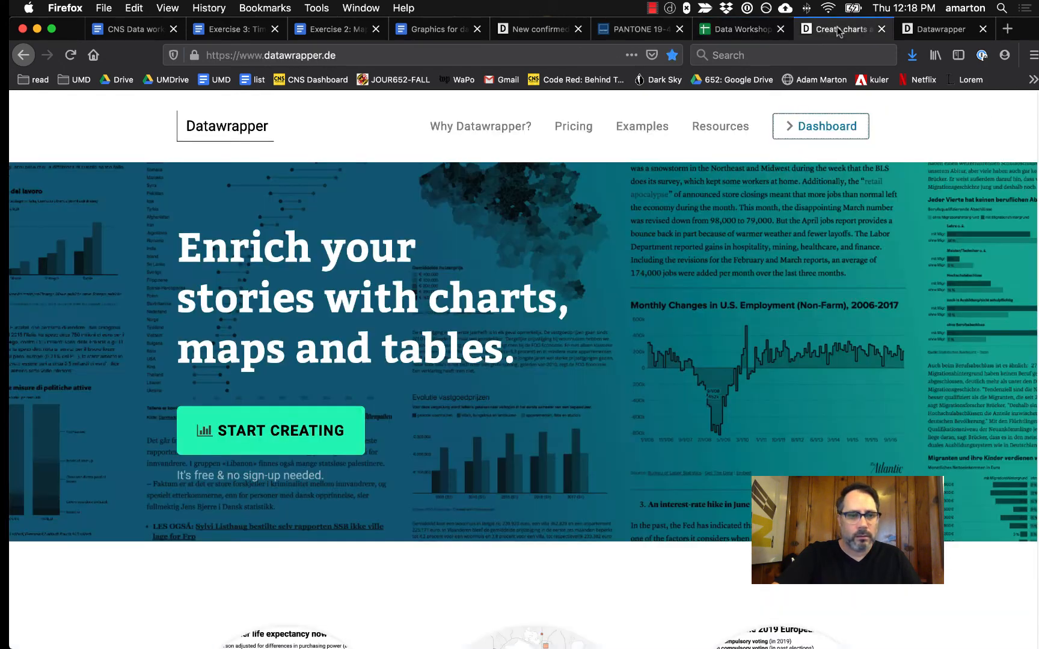
click(922, 24)
drag(205, 227, 373, 454)
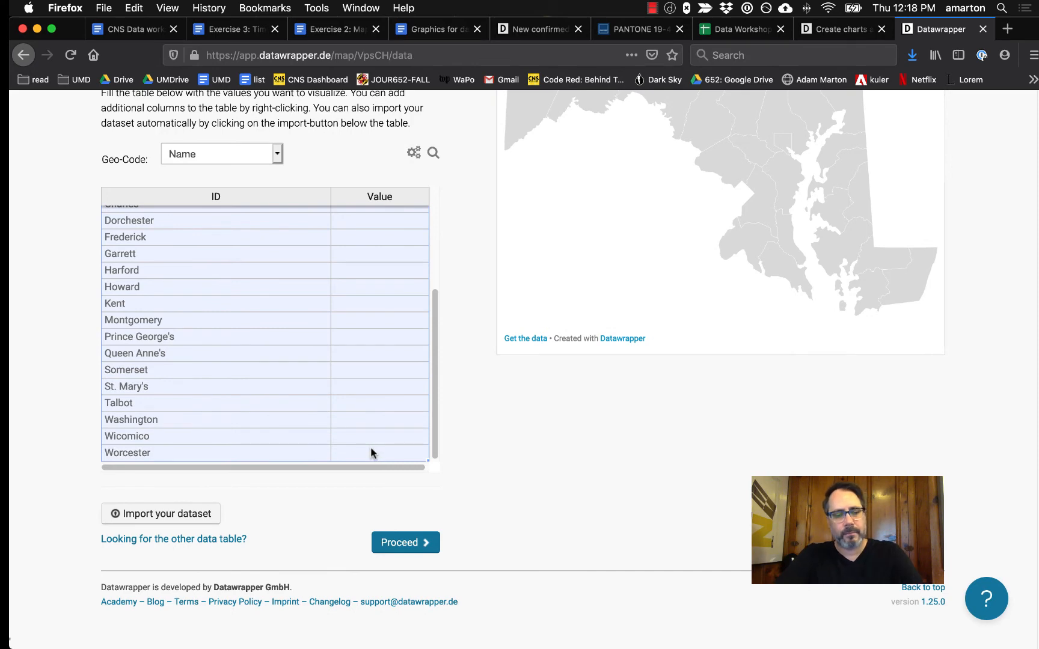
key(super+v)
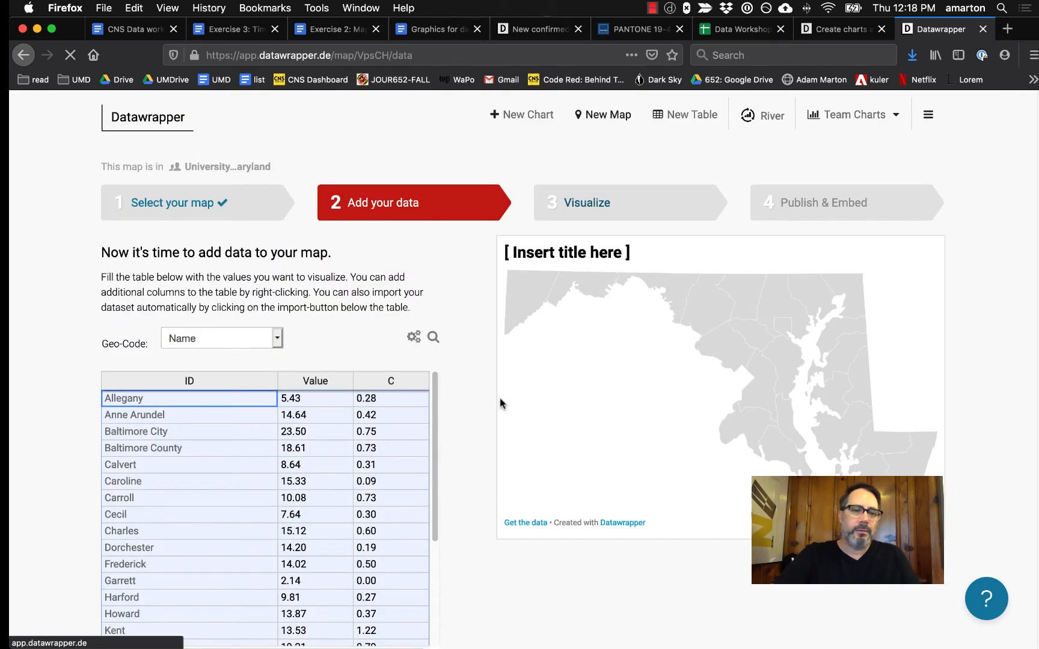
Check the pasted county data and its columns against the map preview and continue to the Visualize stage
scroll(484, 421, down, 1)
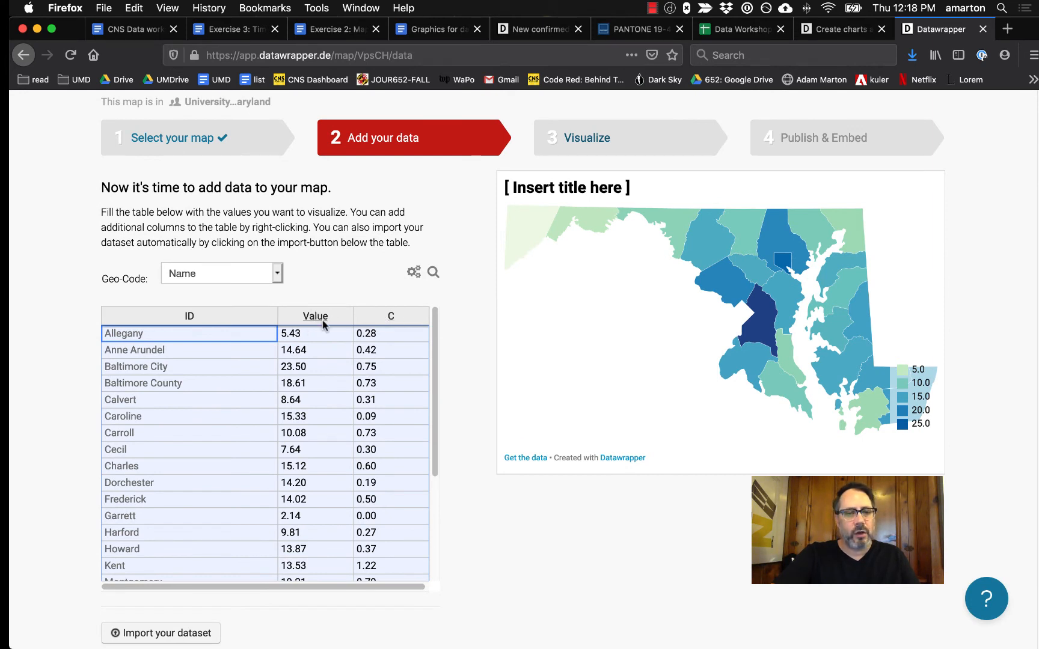
scroll(317, 414, up, 2)
scroll(457, 416, down, 4)
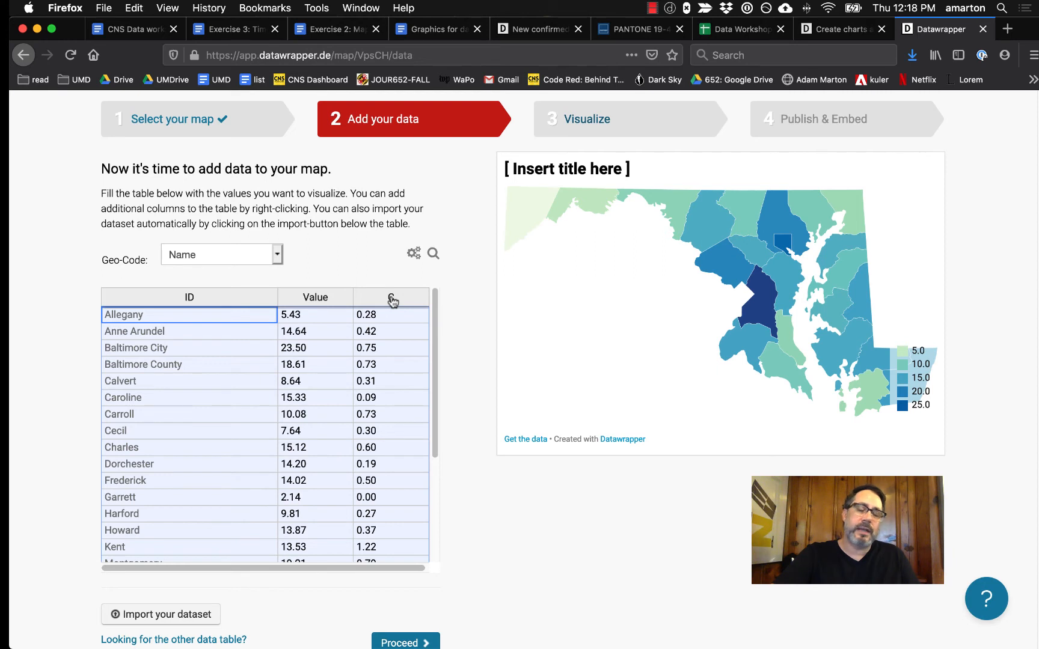
click(463, 321)
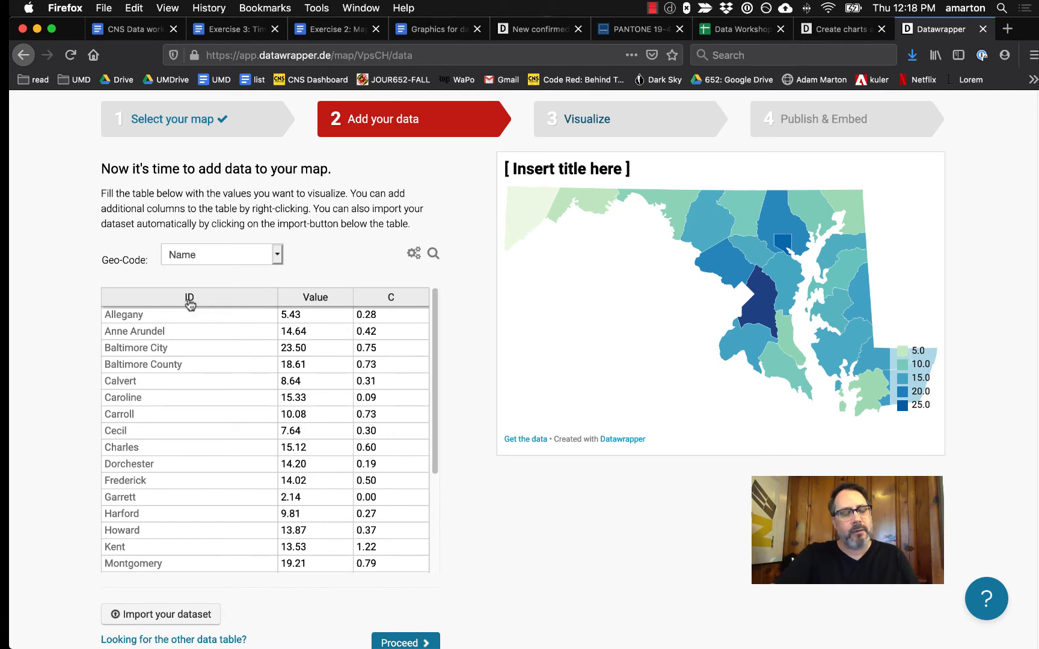
scroll(482, 366, down, 1)
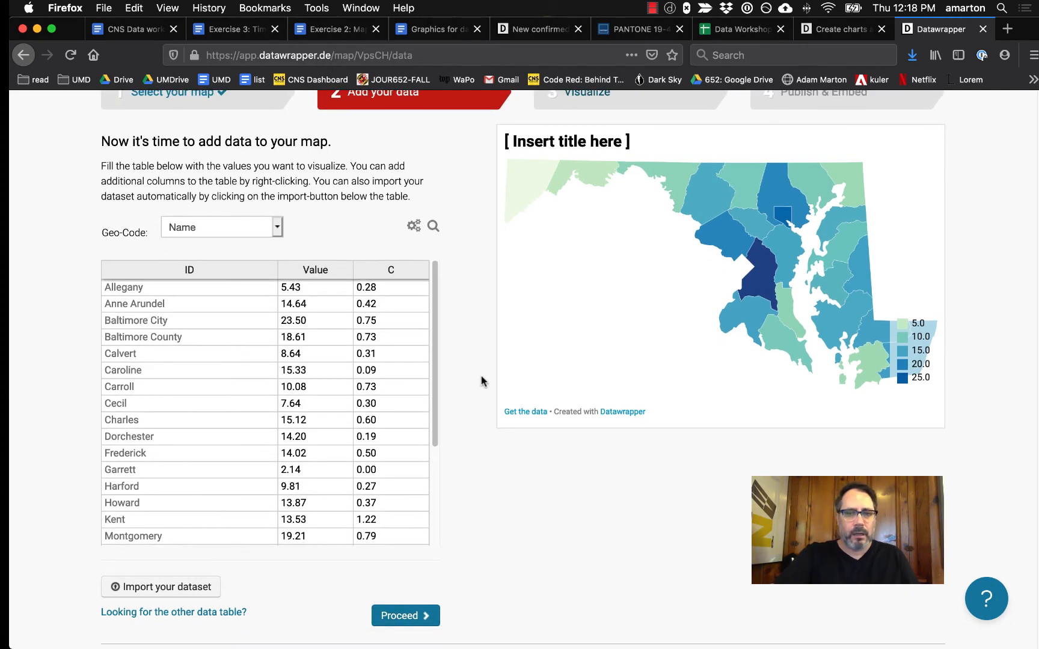
scroll(485, 389, up, 1)
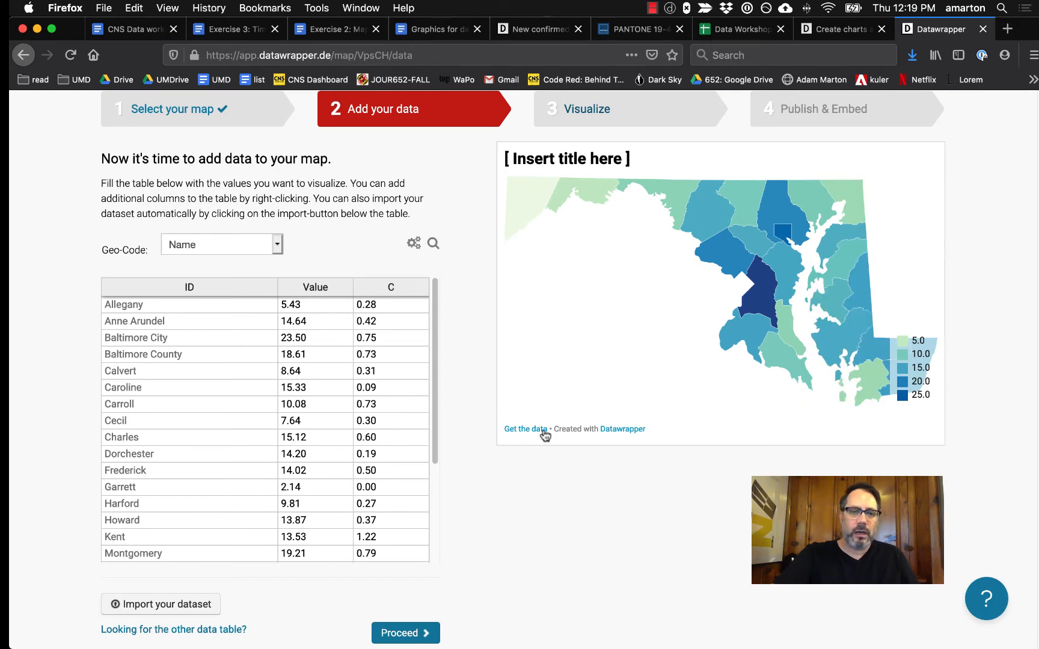
click(424, 631)
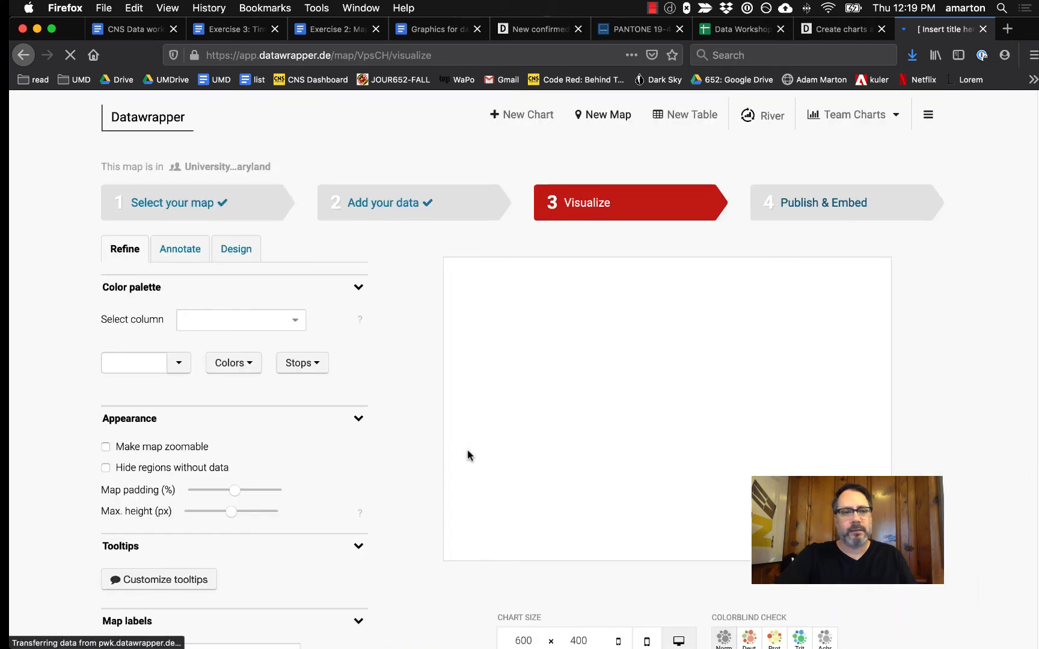
View which data columns are available for the map's color palette, keeping Value selected
scroll(468, 449, down, 1)
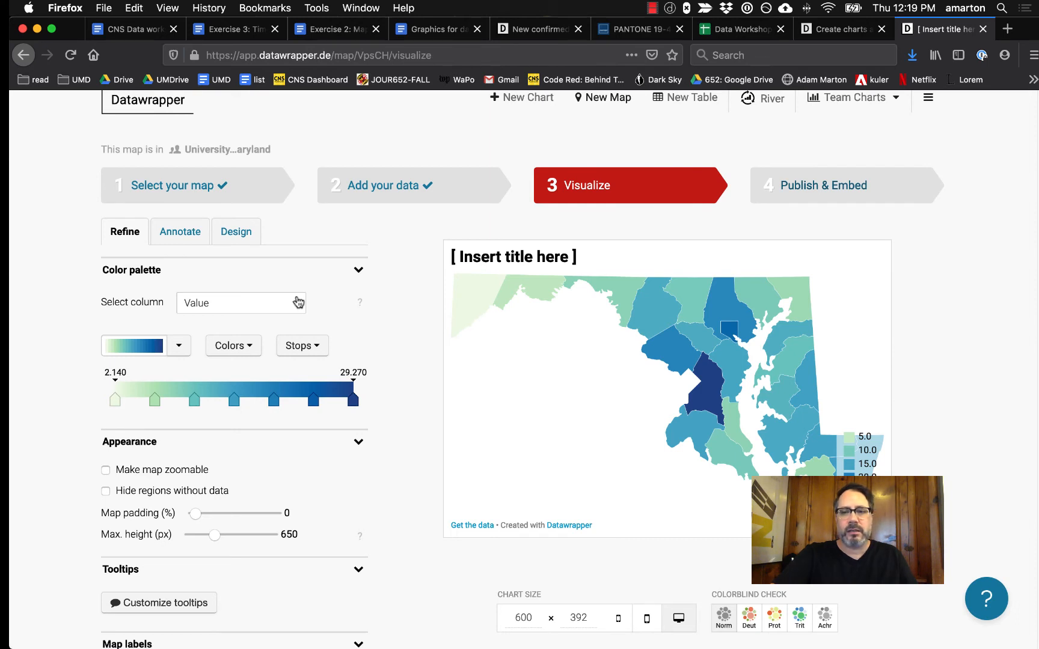
click(298, 302)
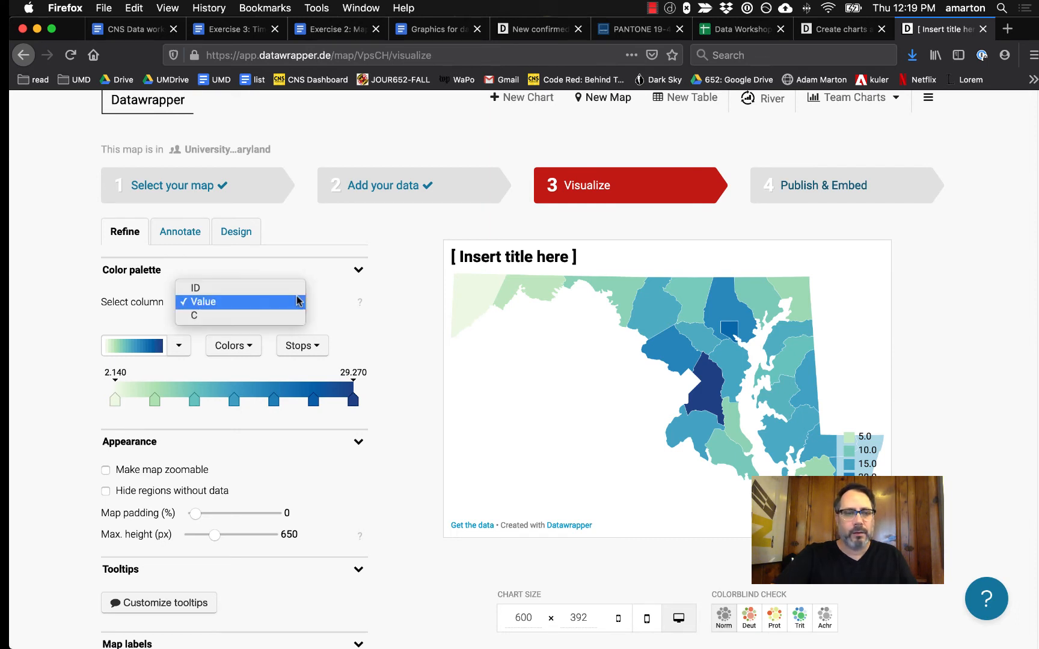
click(412, 317)
scroll(413, 317, down, 1)
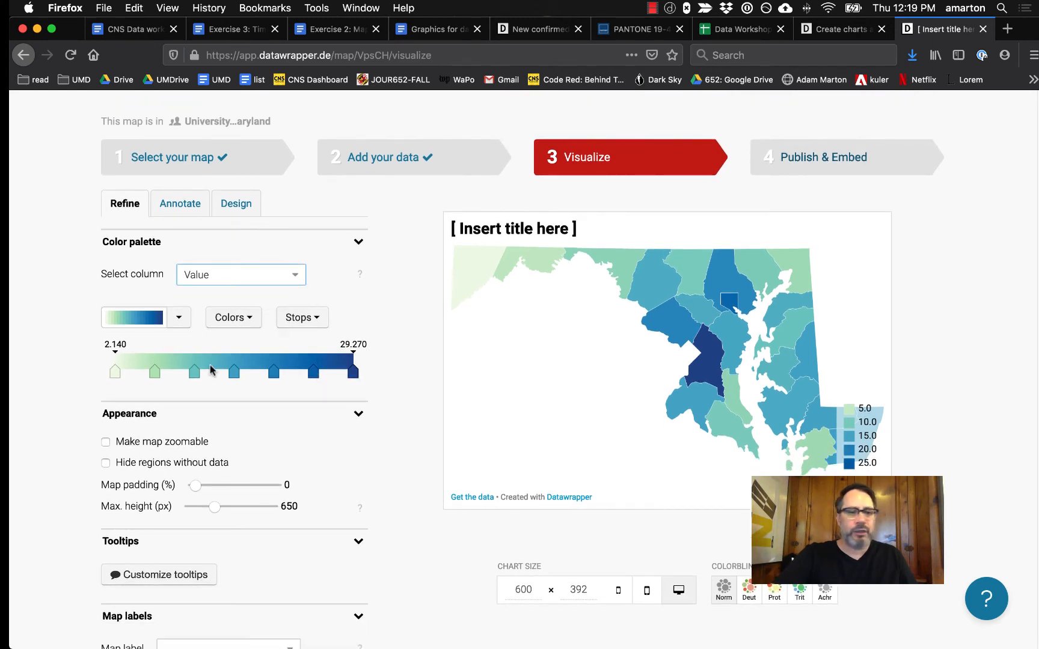
Try other color palettes on the map, including yellow-to-green, and restore the green-to-blue palette
click(178, 317)
click(180, 363)
click(179, 318)
click(183, 367)
click(179, 317)
click(180, 399)
click(179, 318)
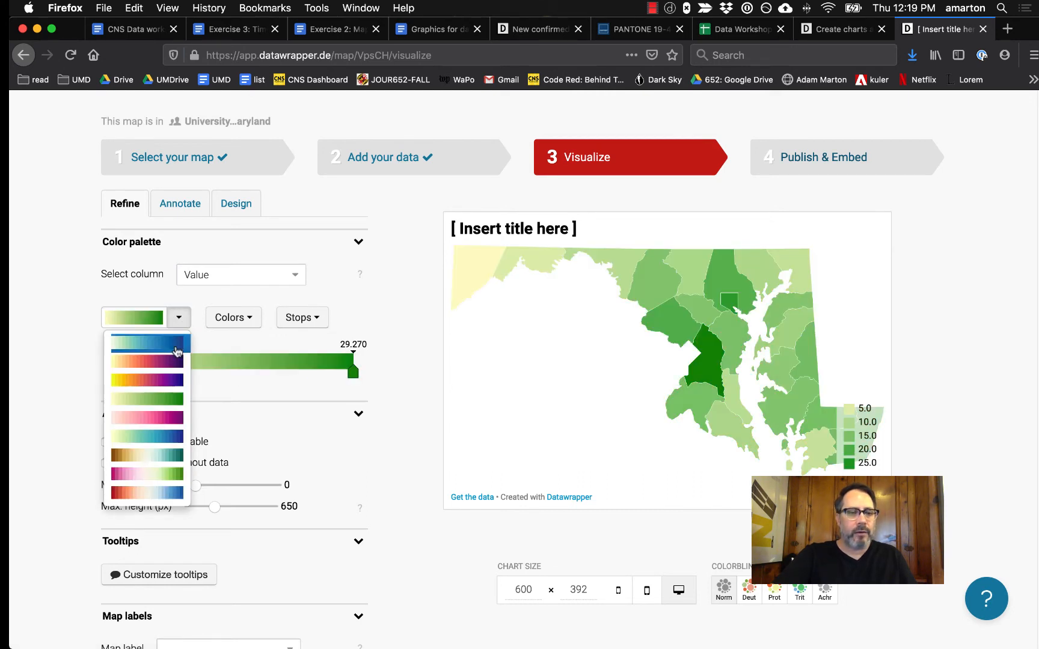
click(177, 349)
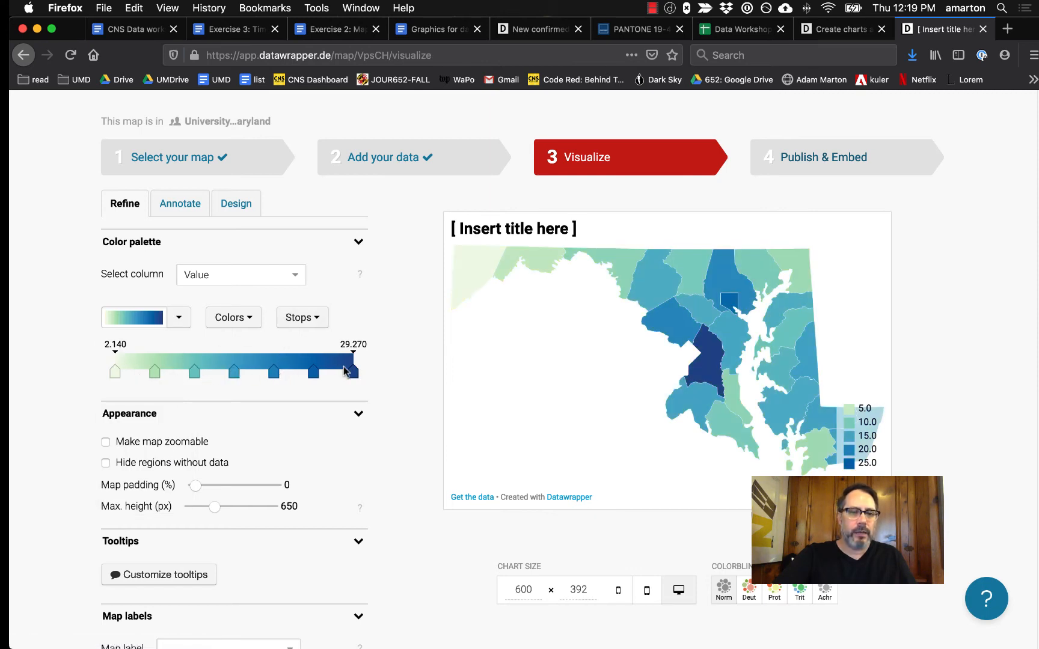
Try ID as the map label and reset the map label to none
scroll(390, 375, down, 1)
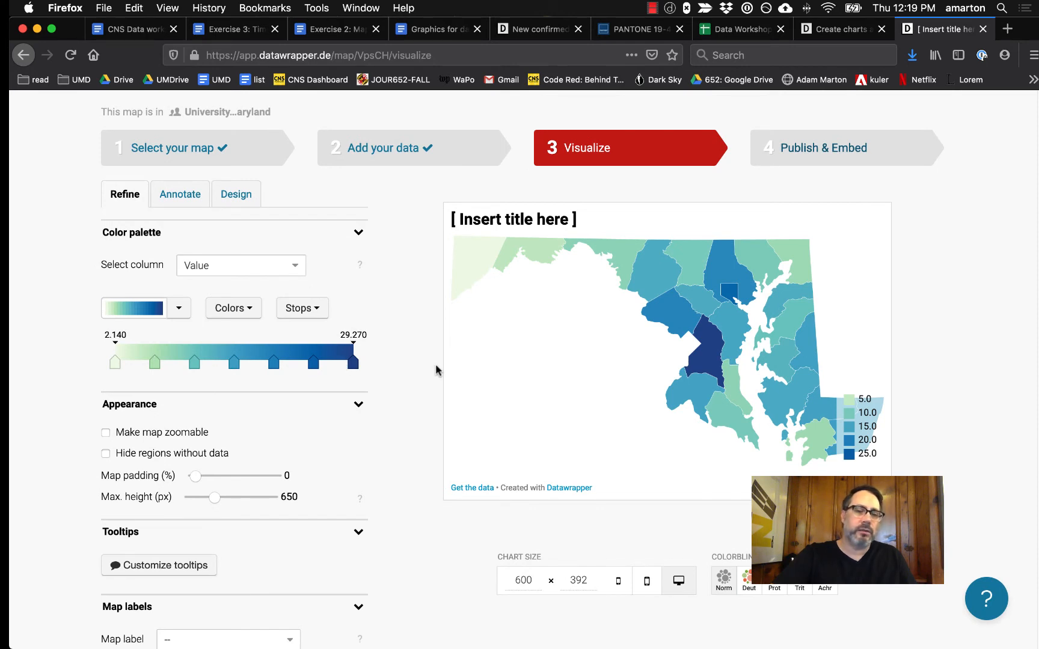
scroll(437, 369, down, 3)
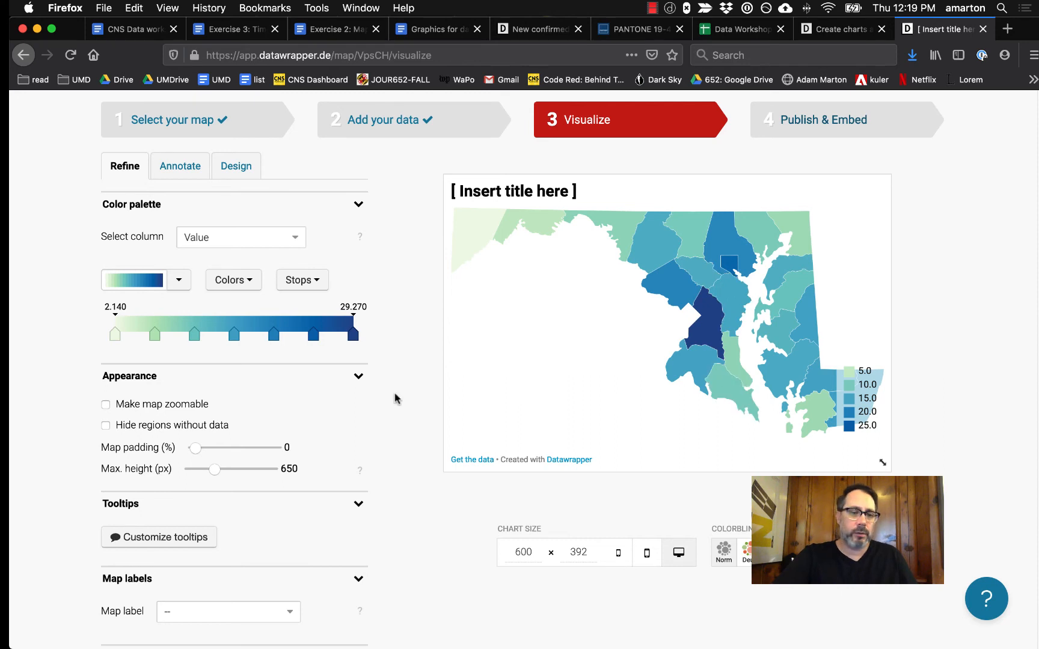
scroll(397, 399, down, 2)
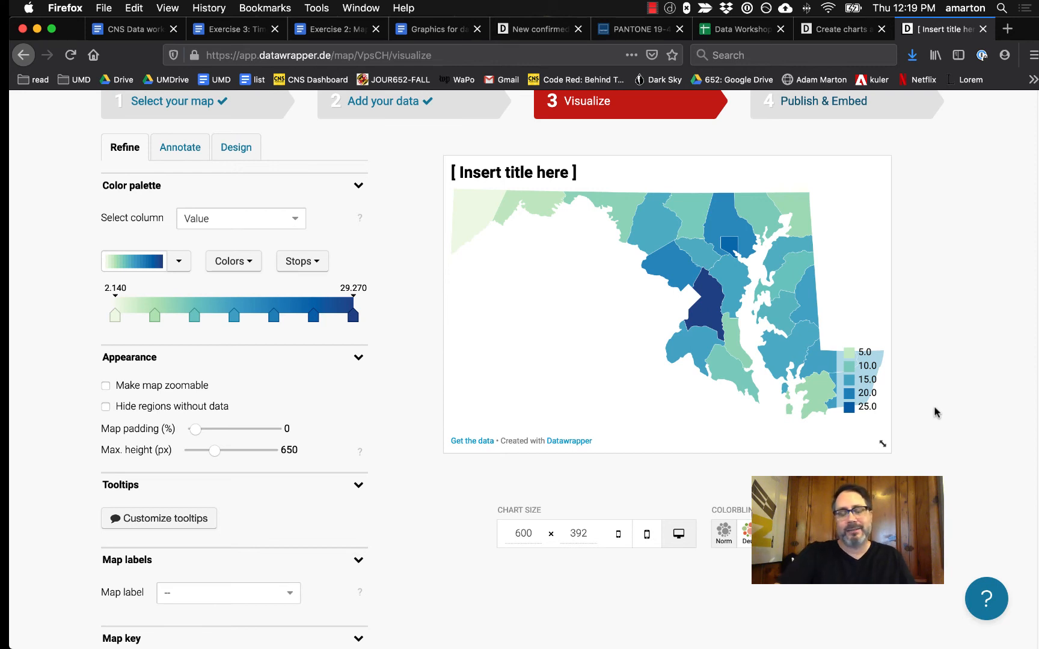
scroll(934, 412, up, 1)
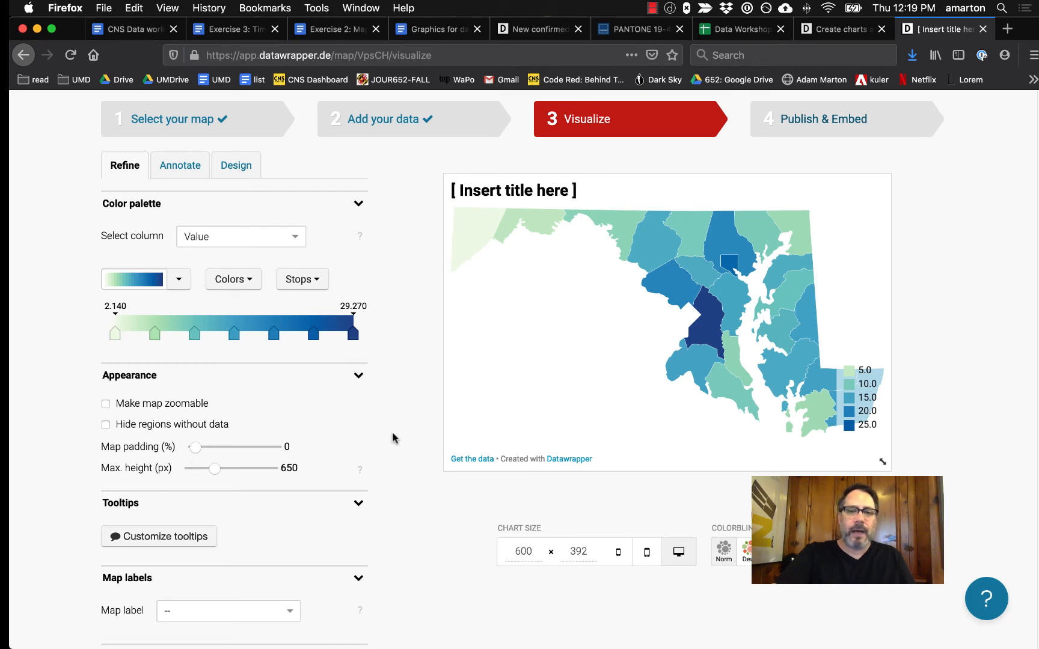
scroll(394, 438, down, 1)
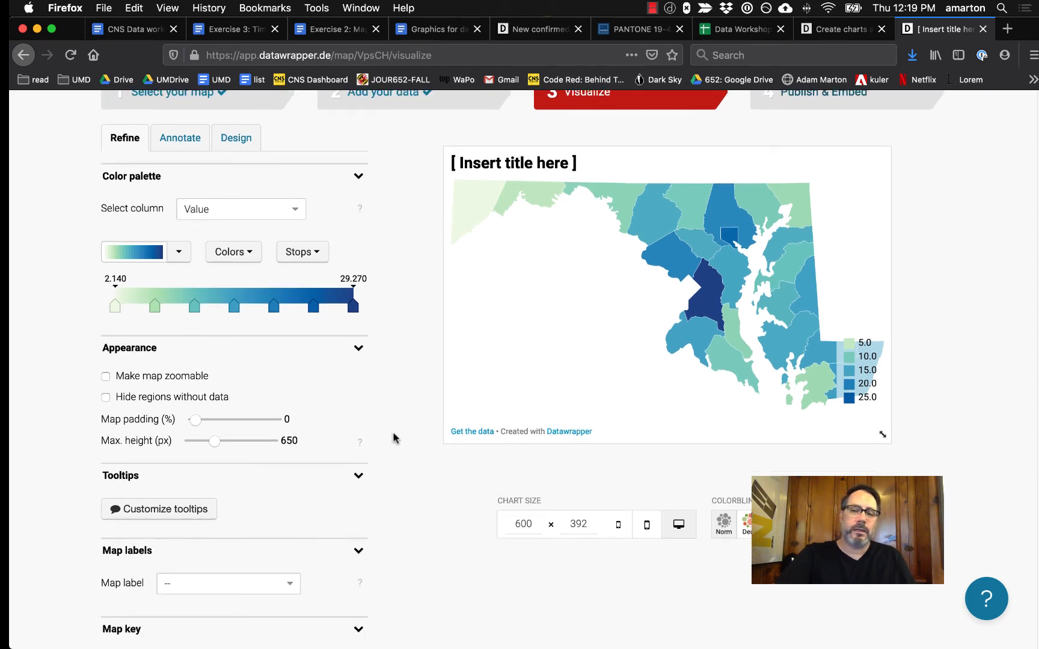
scroll(394, 437, down, 1)
scroll(394, 437, down, 3)
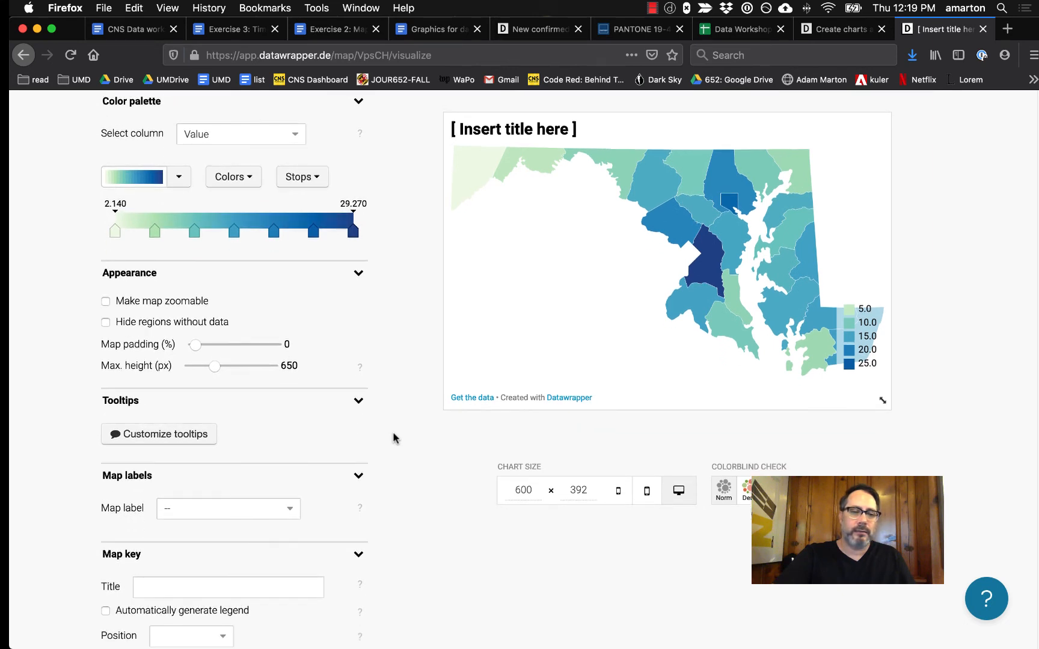
click(280, 508)
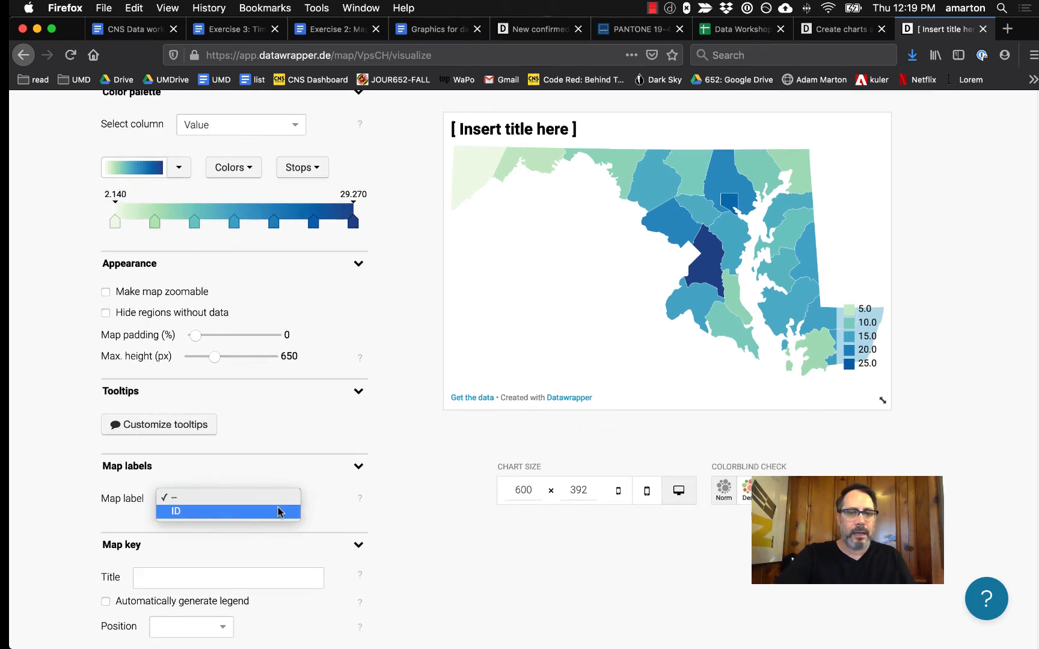
click(281, 510)
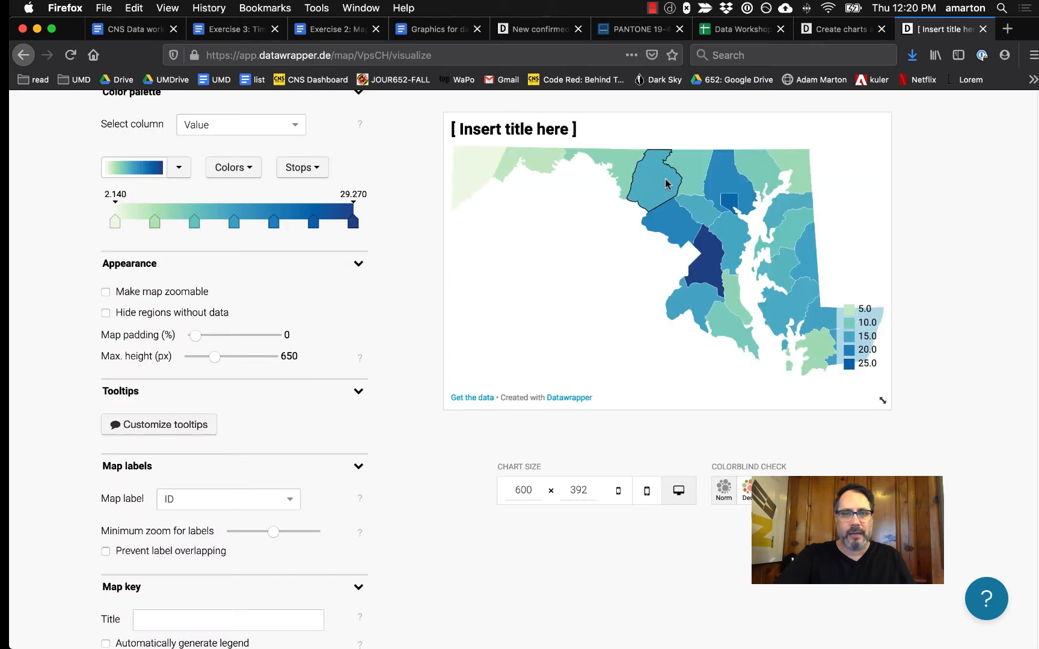
click(294, 499)
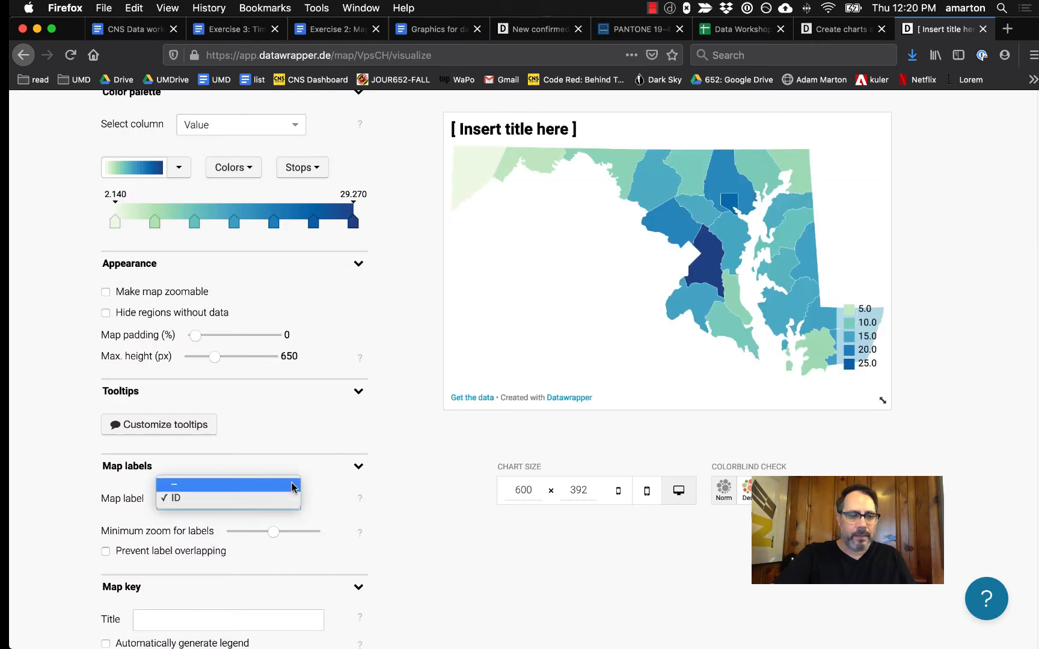
click(292, 487)
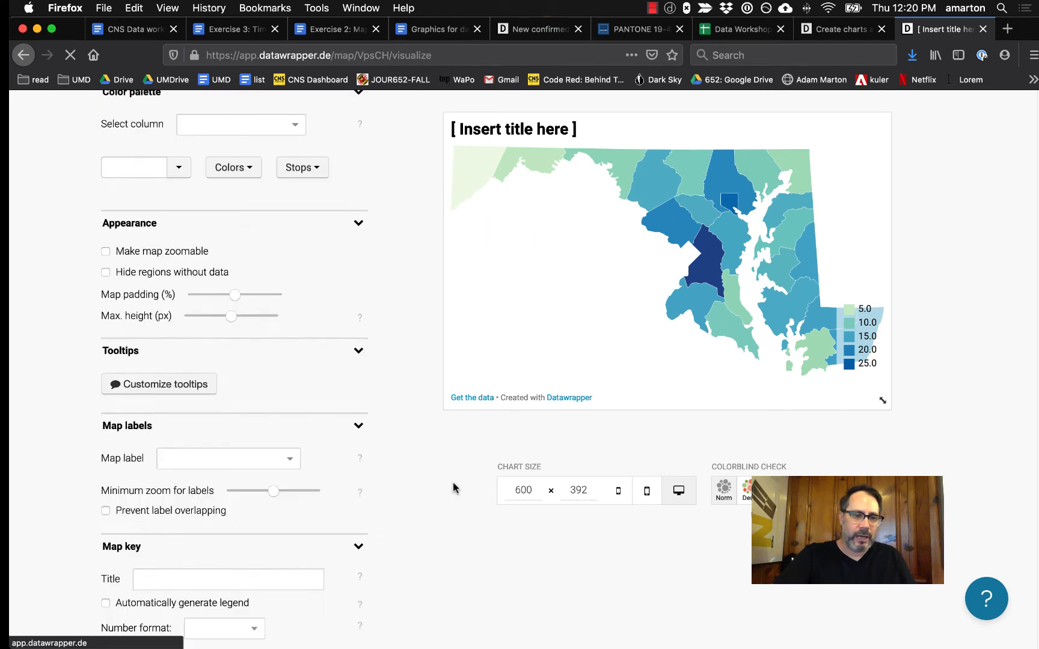
Enable the automatically generated legend in the map key settings
scroll(454, 488, down, 2)
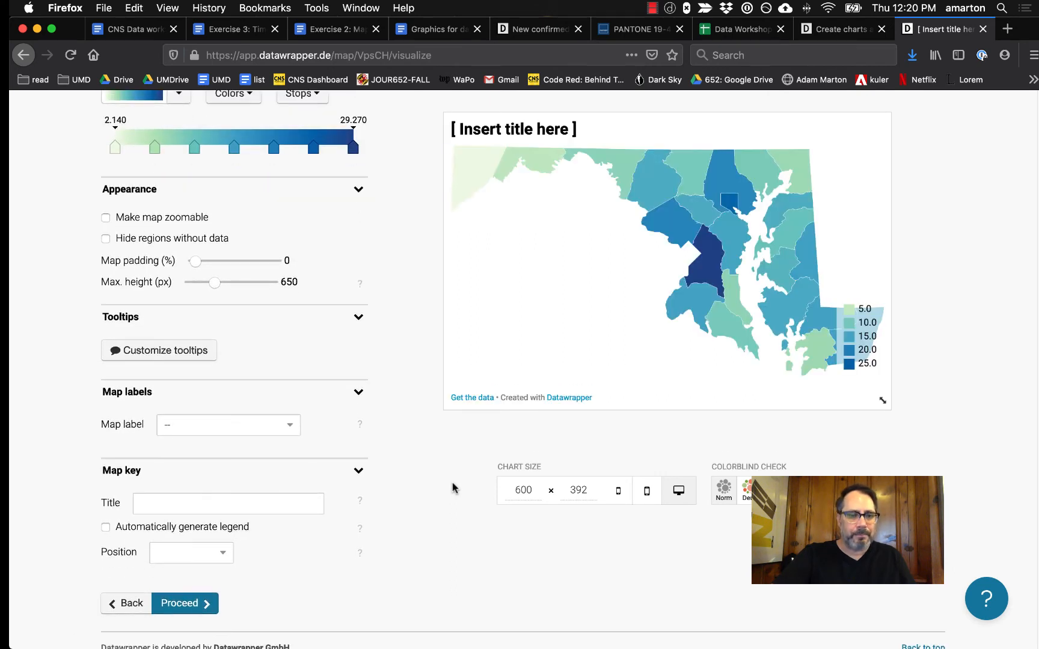
click(319, 504)
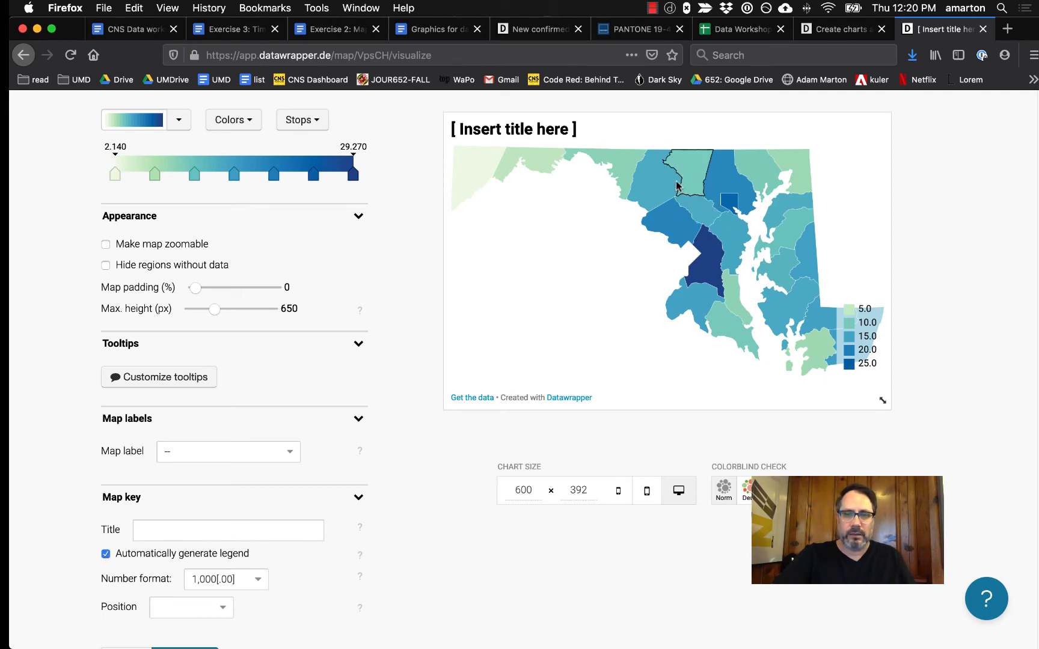
scroll(455, 521, down, 1)
scroll(455, 522, down, 3)
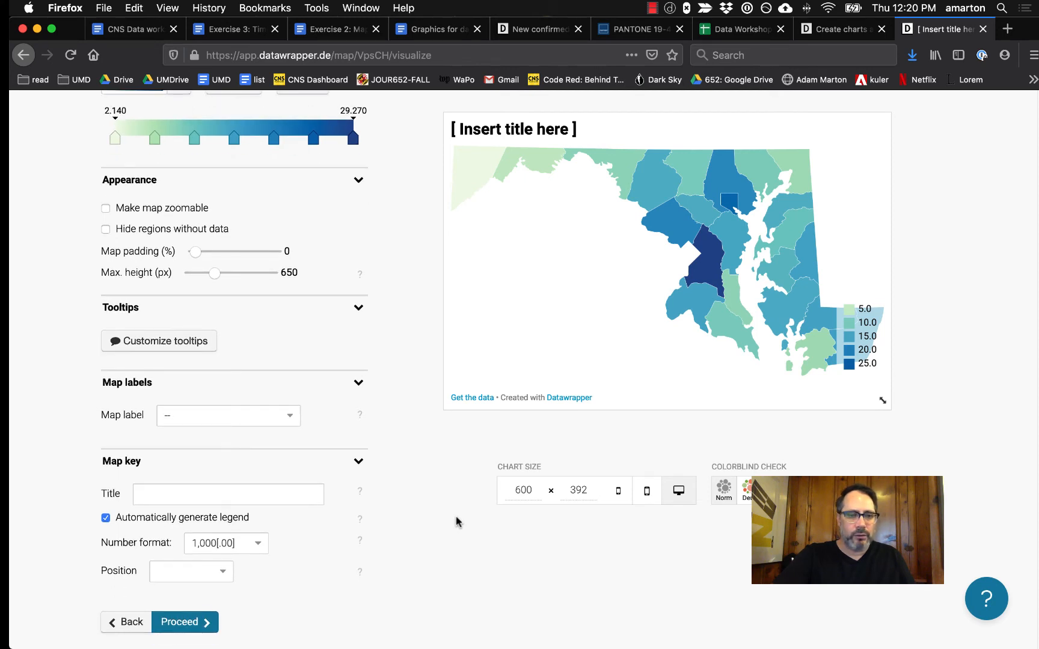
View the tooltip HTML customization options and close them without making changes
scroll(457, 521, up, 3)
click(214, 368)
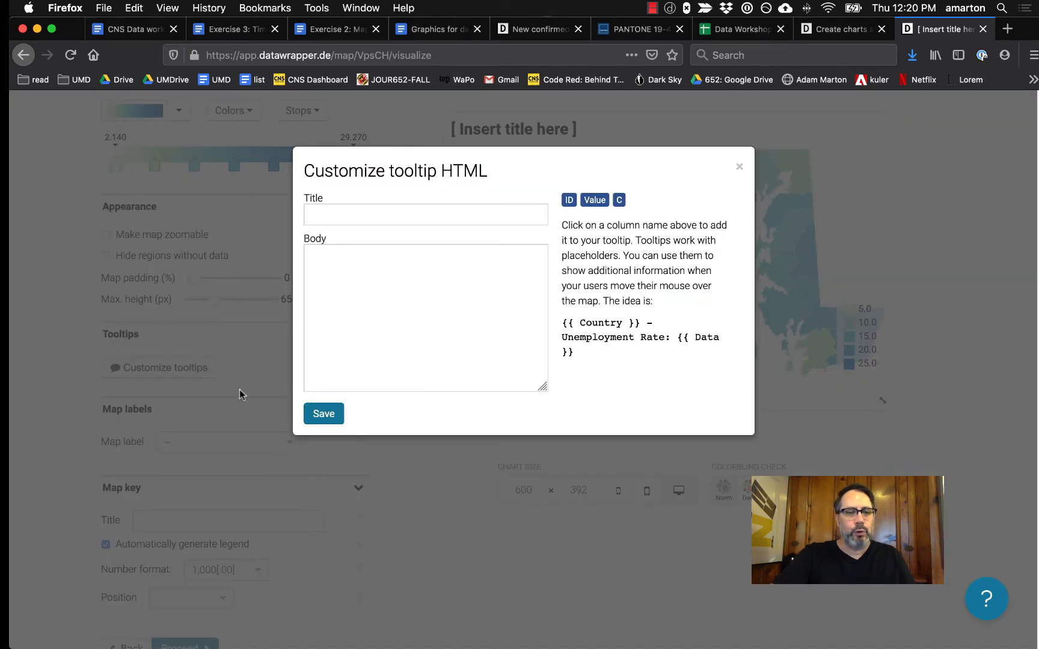
click(738, 165)
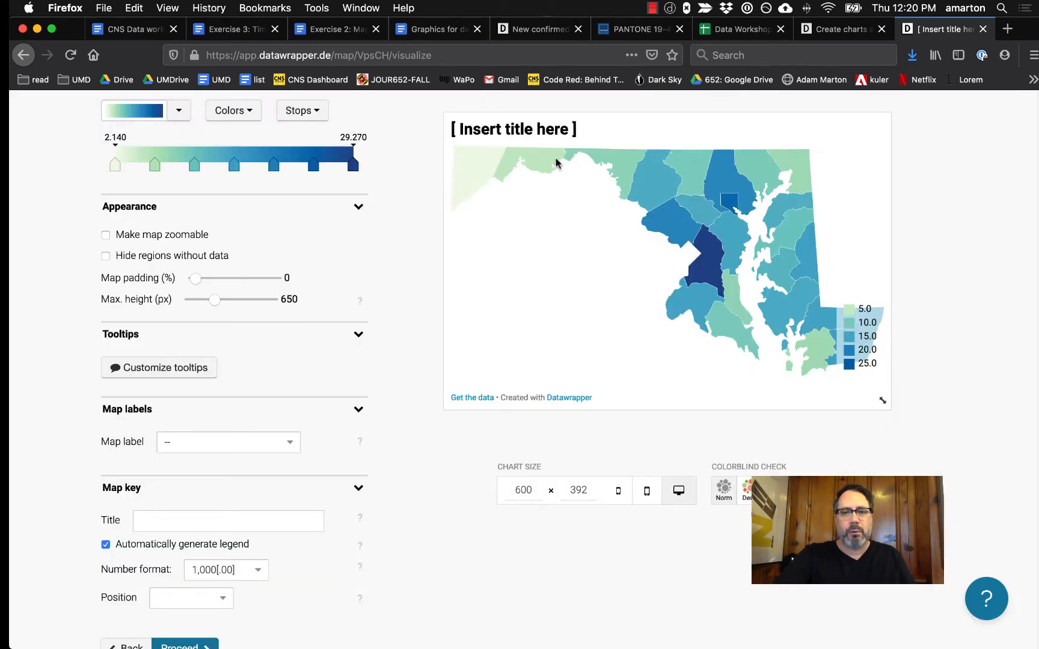
Set the map tooltip's title to the {{ID}} placeholder and save it
click(157, 365)
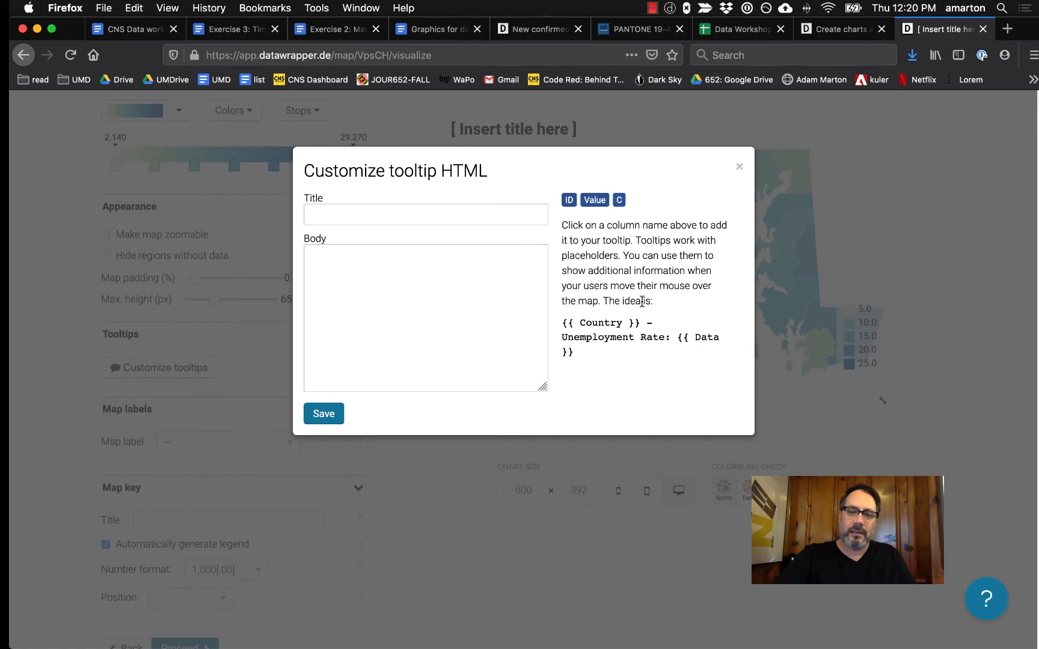
drag(642, 322, 631, 323)
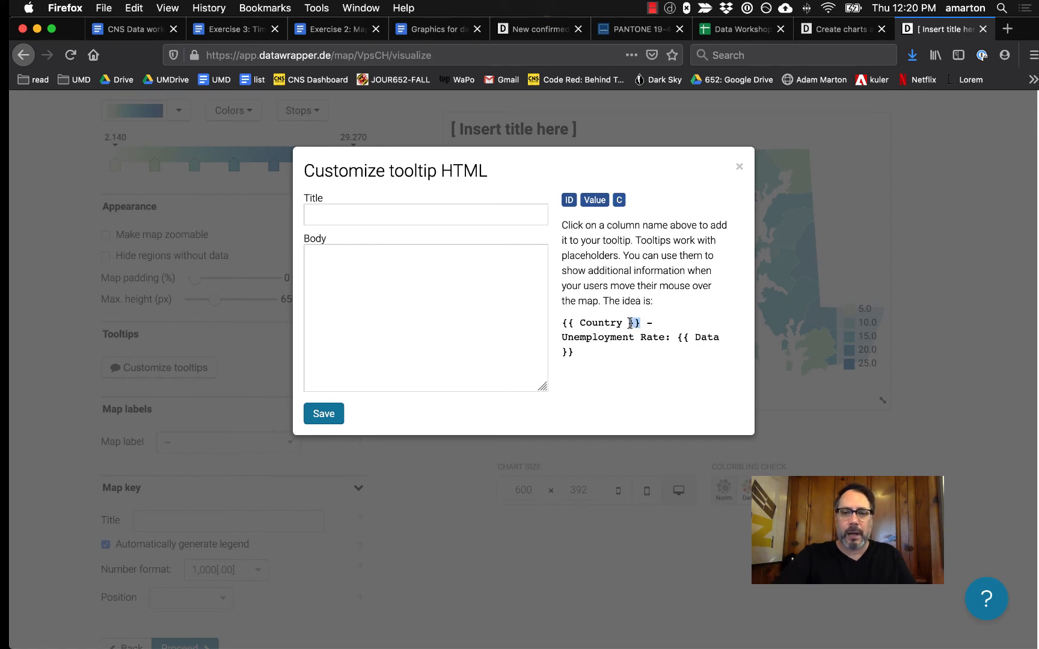
click(630, 323)
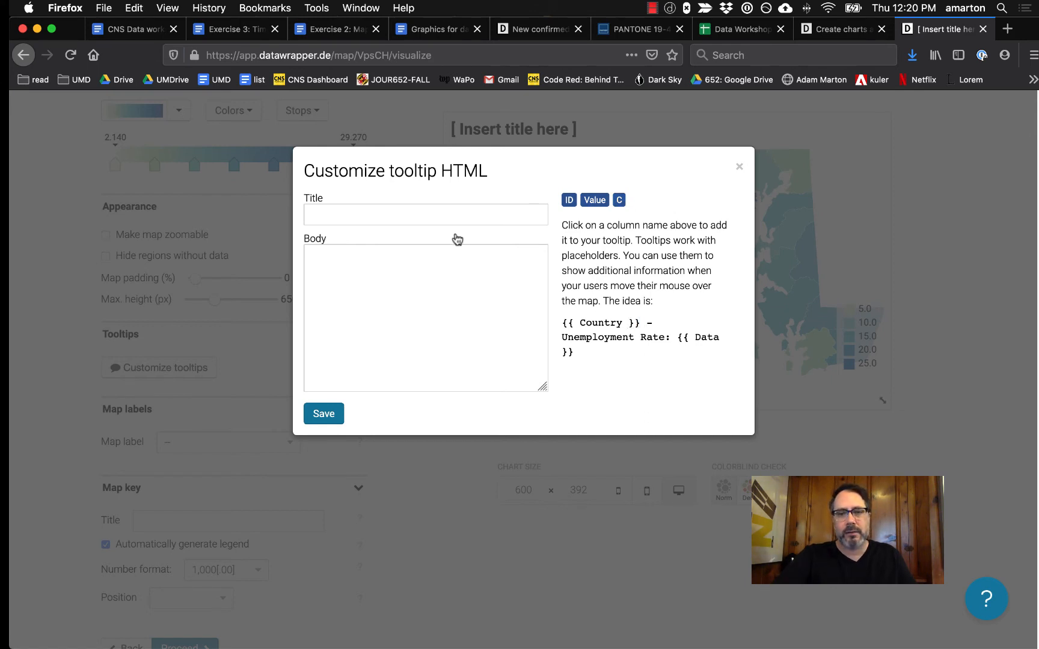
click(453, 212)
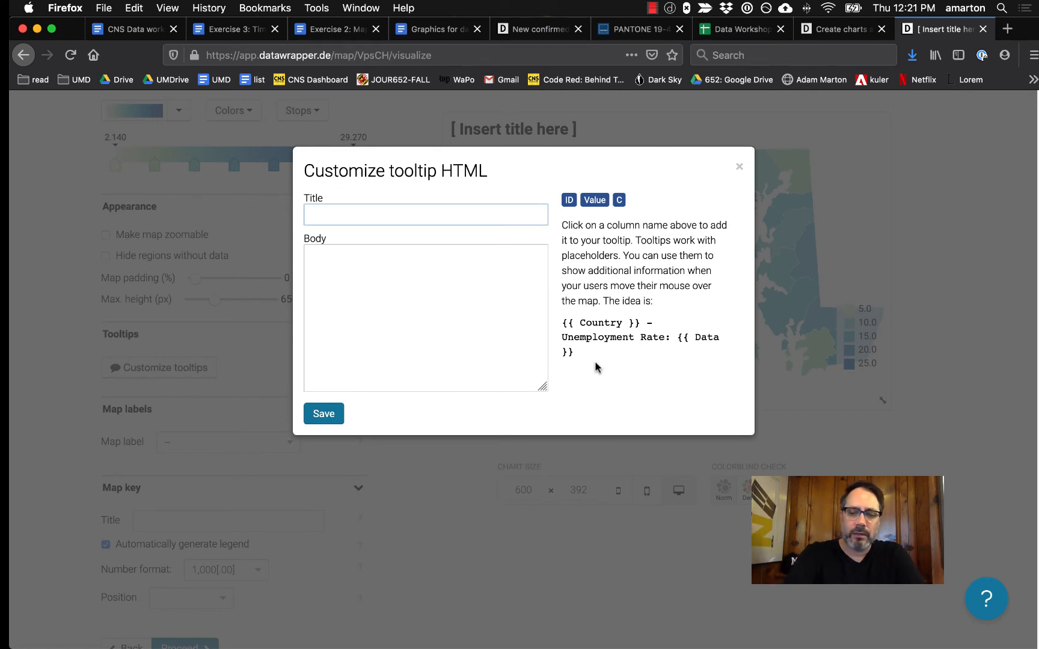
text({{ID)
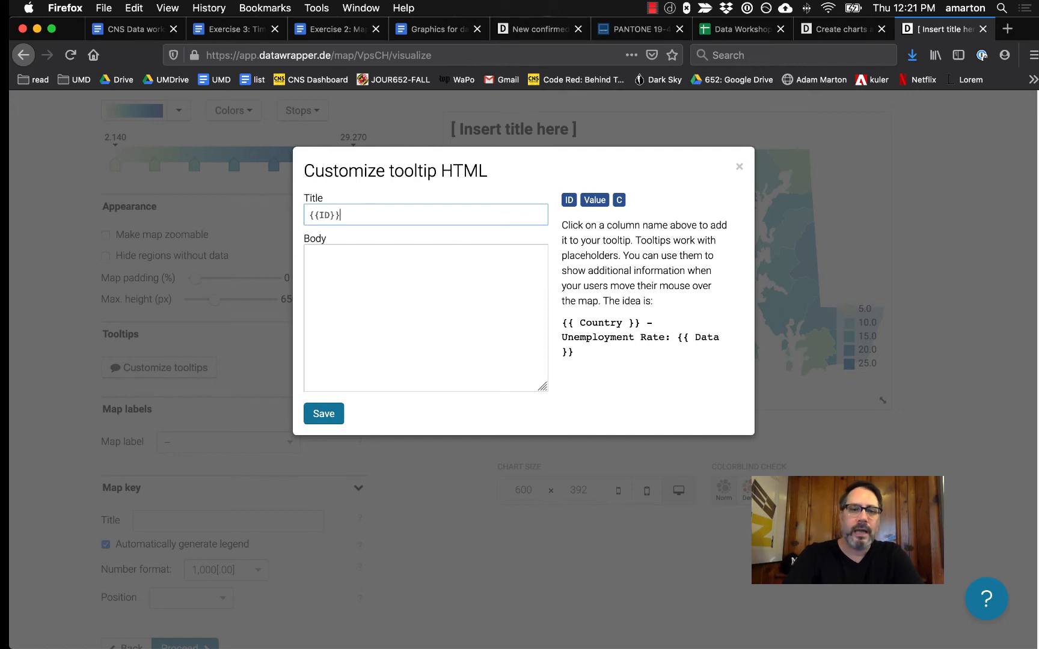
click(326, 415)
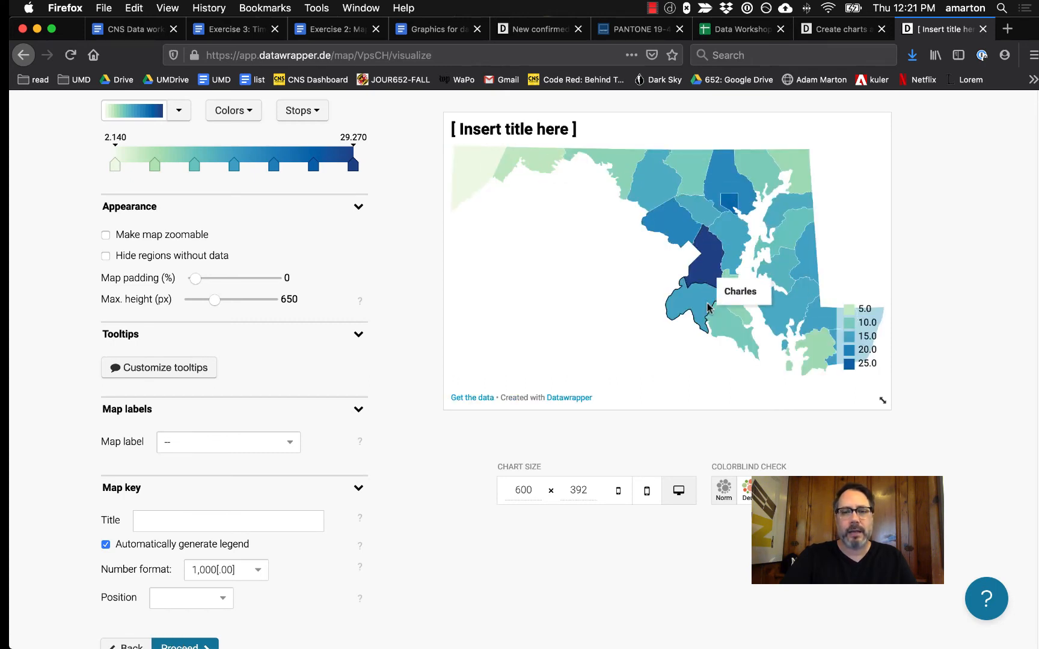
Set the tooltip body to {{Value}} with {{C}} on a second line, and save it
click(159, 366)
click(475, 333)
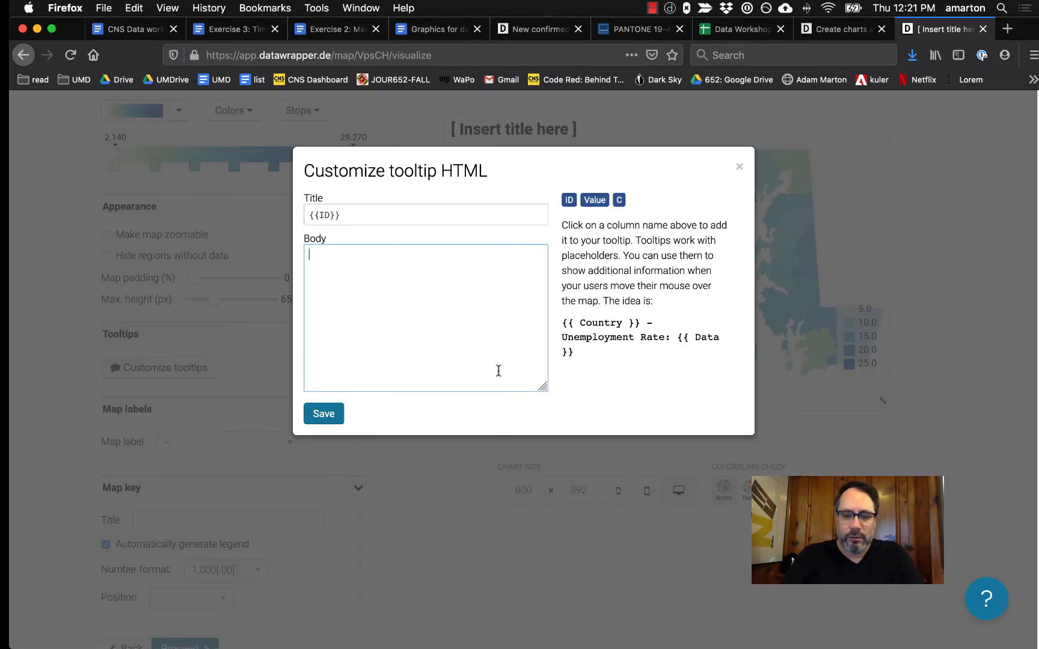
text({{Value)
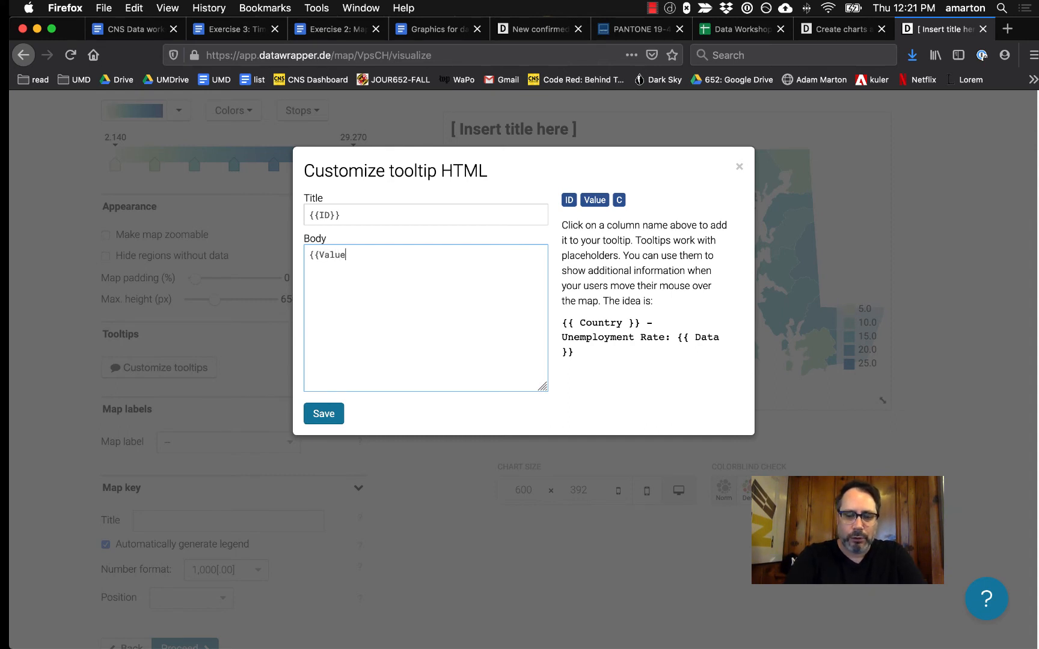
text(}} )
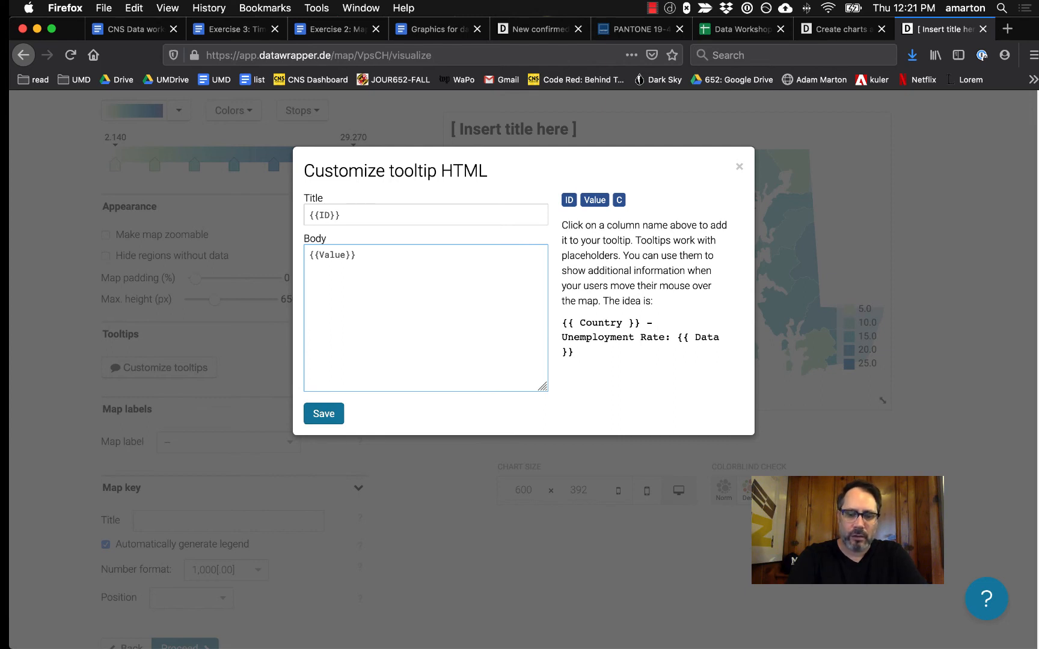
text({{C)
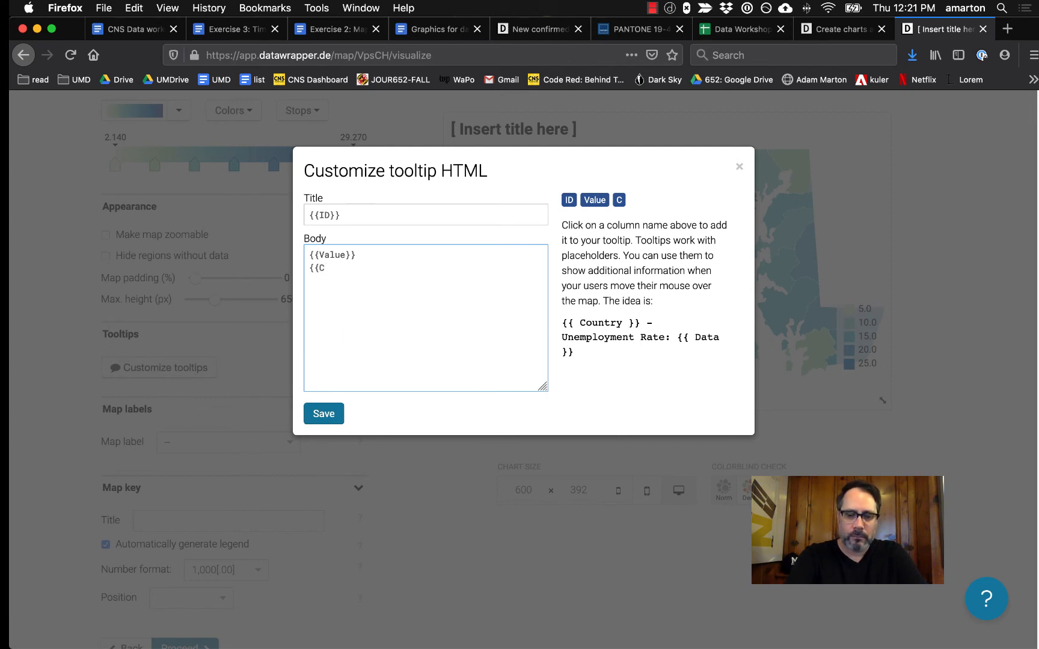
click(322, 415)
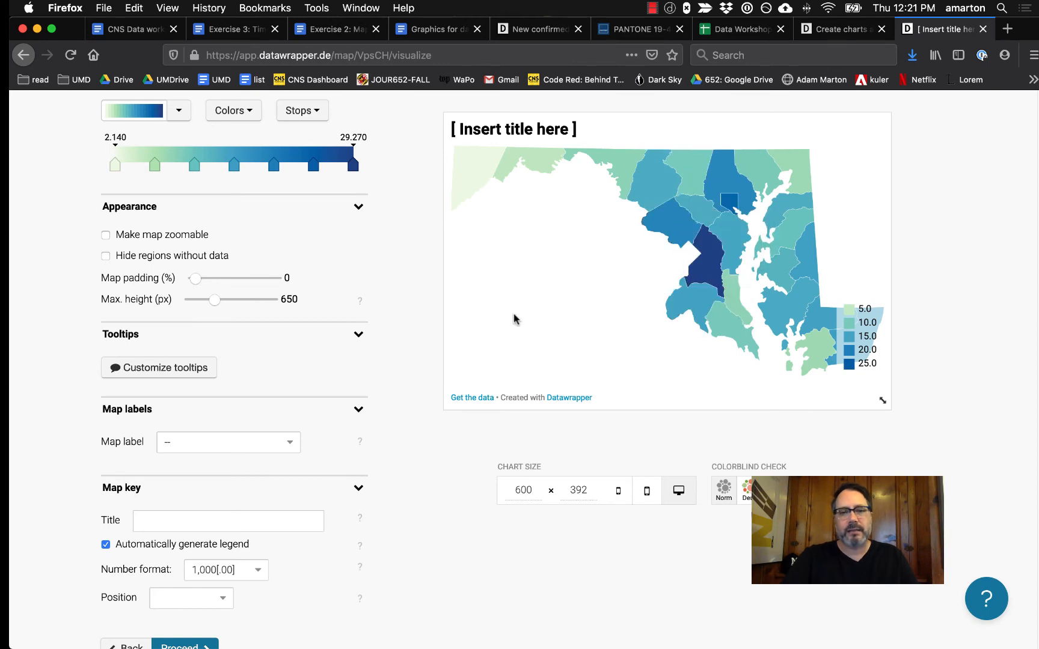
Add "Cases per 1,000 people <br>" after {{Value}} in the tooltip body
click(204, 369)
click(429, 260)
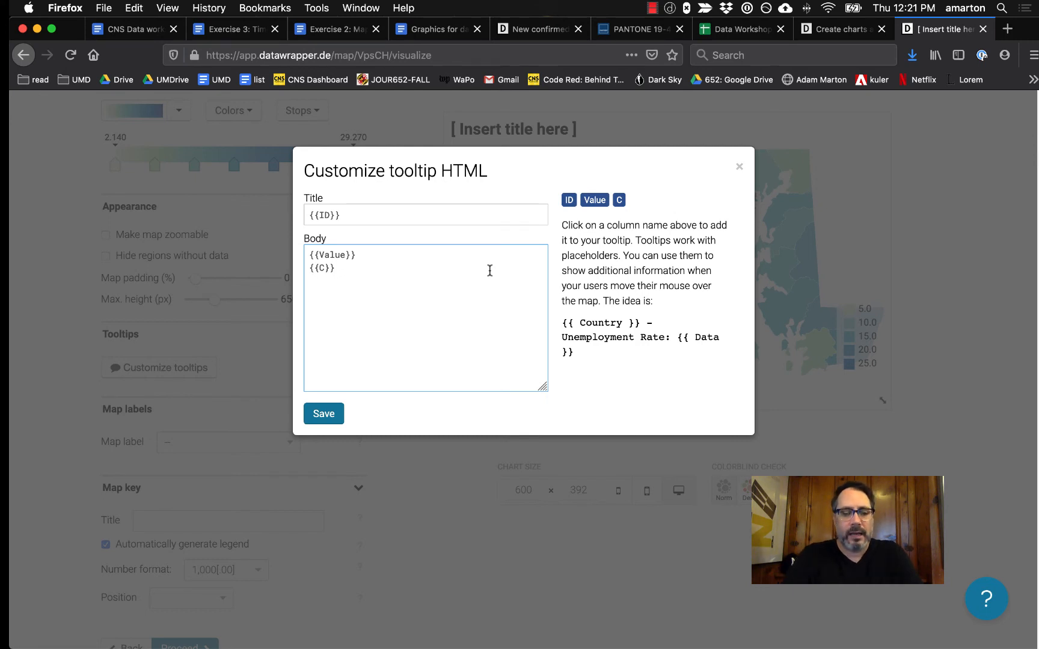
text(Case)
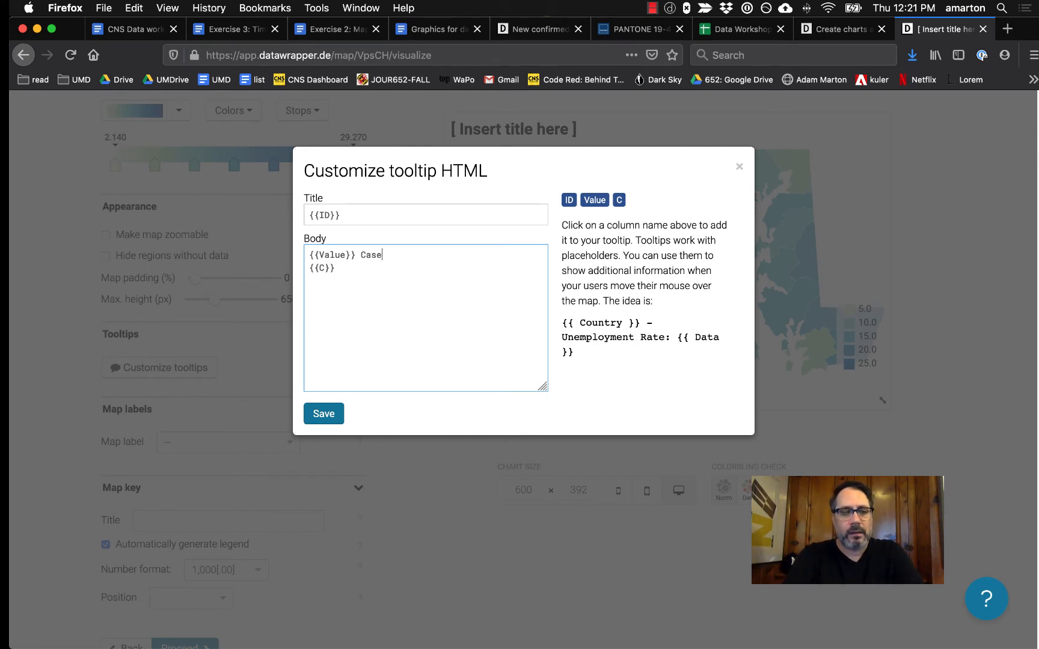
text(s per 1,000 people <br> {{C}})
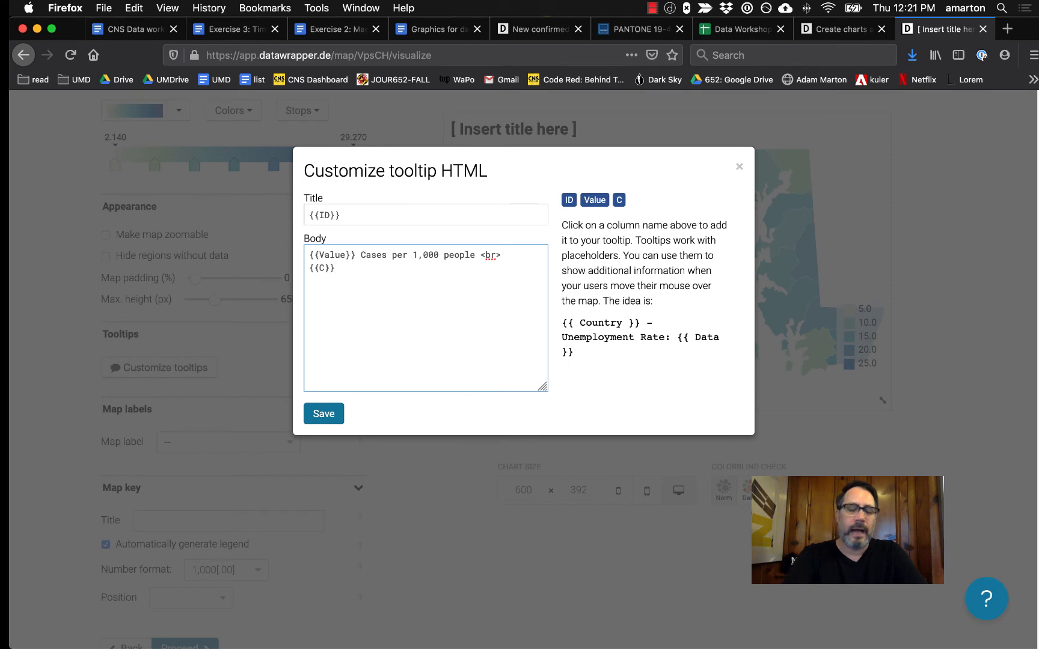
Add "Deaths per 1,000 people" after {{C}} in the tooltip body and save the tooltip
text( Cases pe)
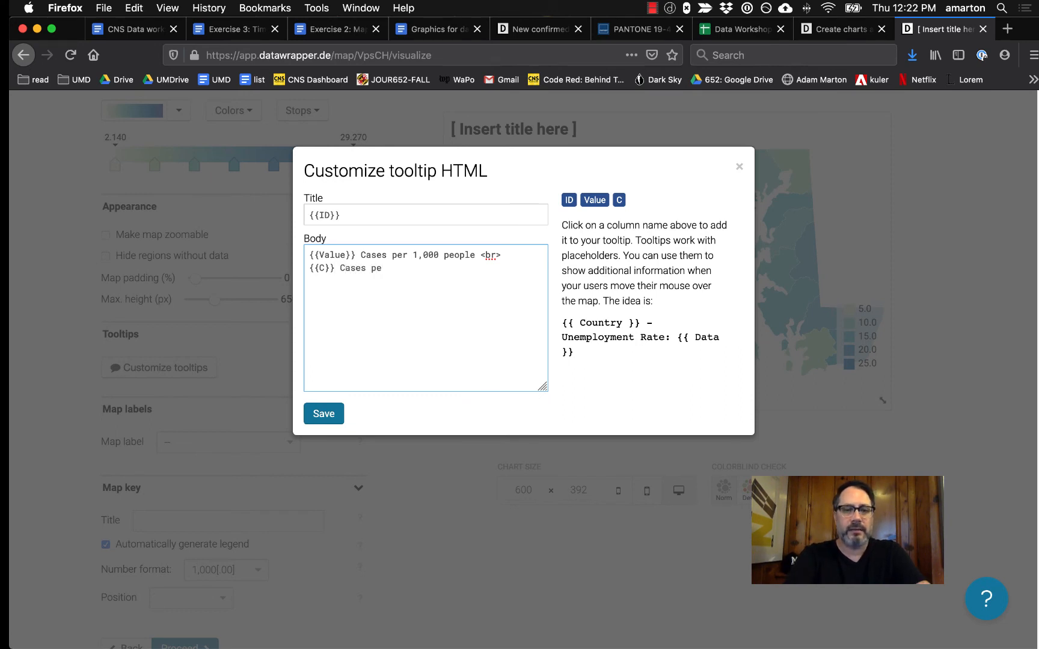
key(BackSpace)
key(BackSpace)
key(BackSpace)
key(BackSpace)
text(Deaths per )
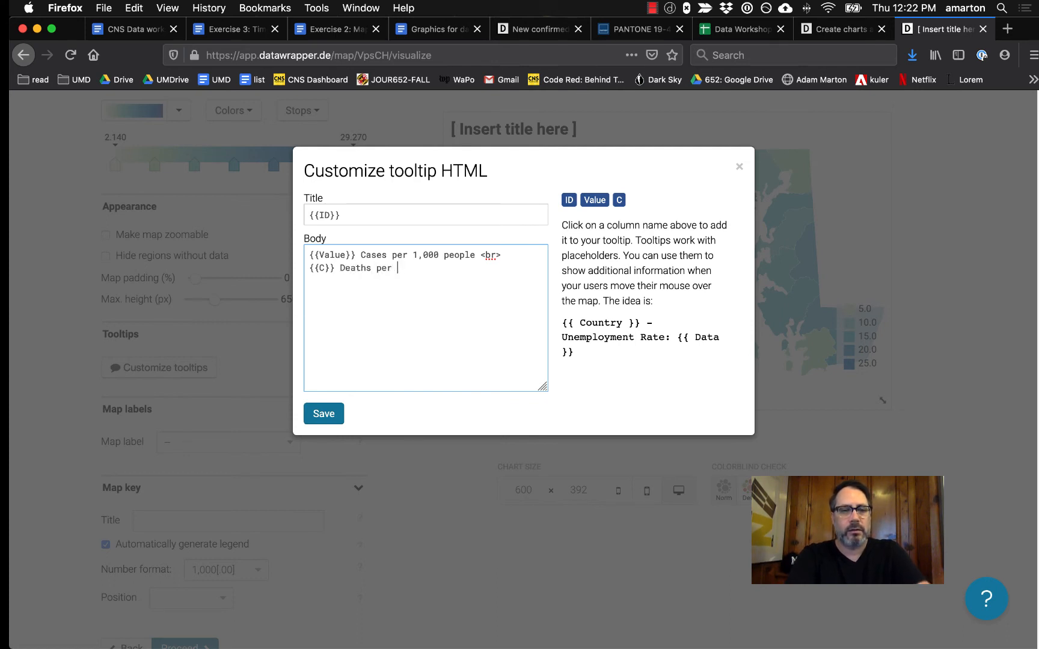
text(1,000 people)
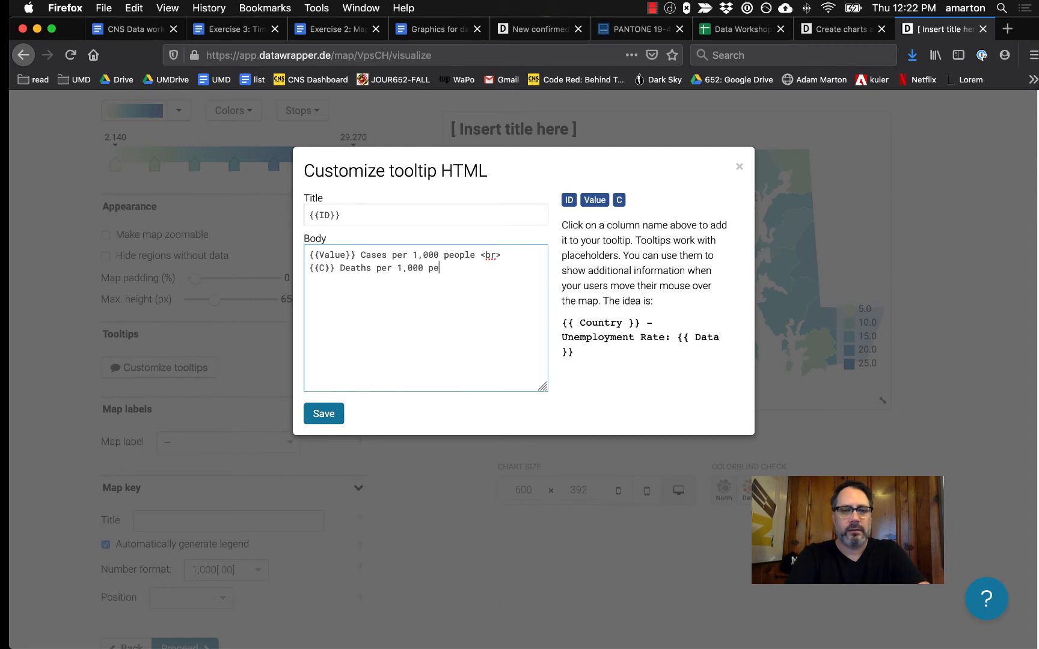
click(321, 412)
Check the customized tooltips on several Maryland counties in the map preview and look over the refine settings
mouse_move(702, 263)
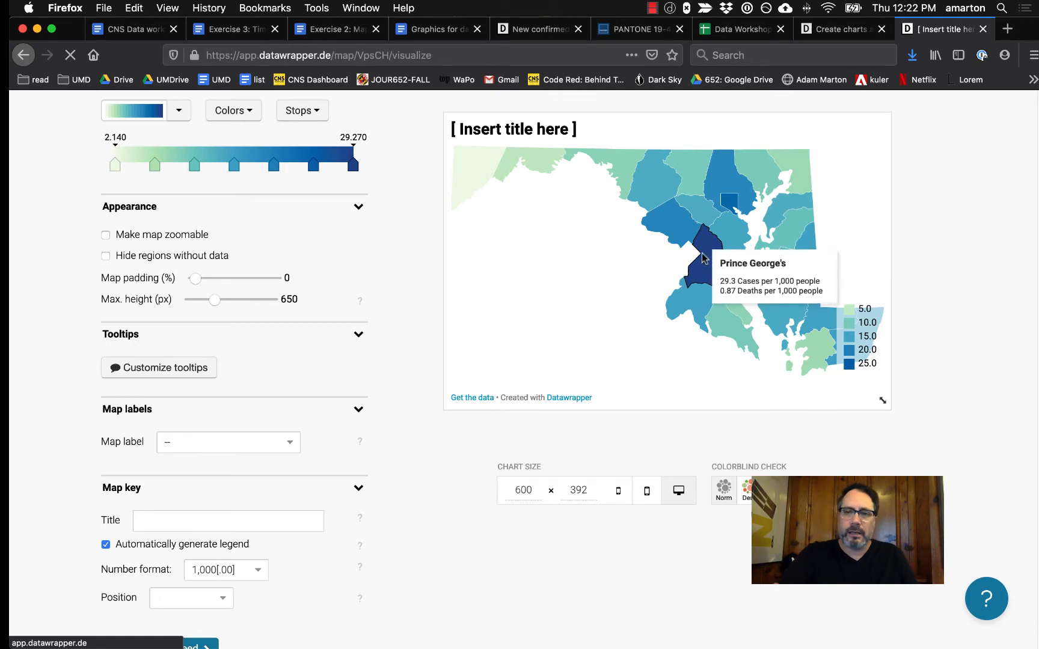
mouse_move(707, 168)
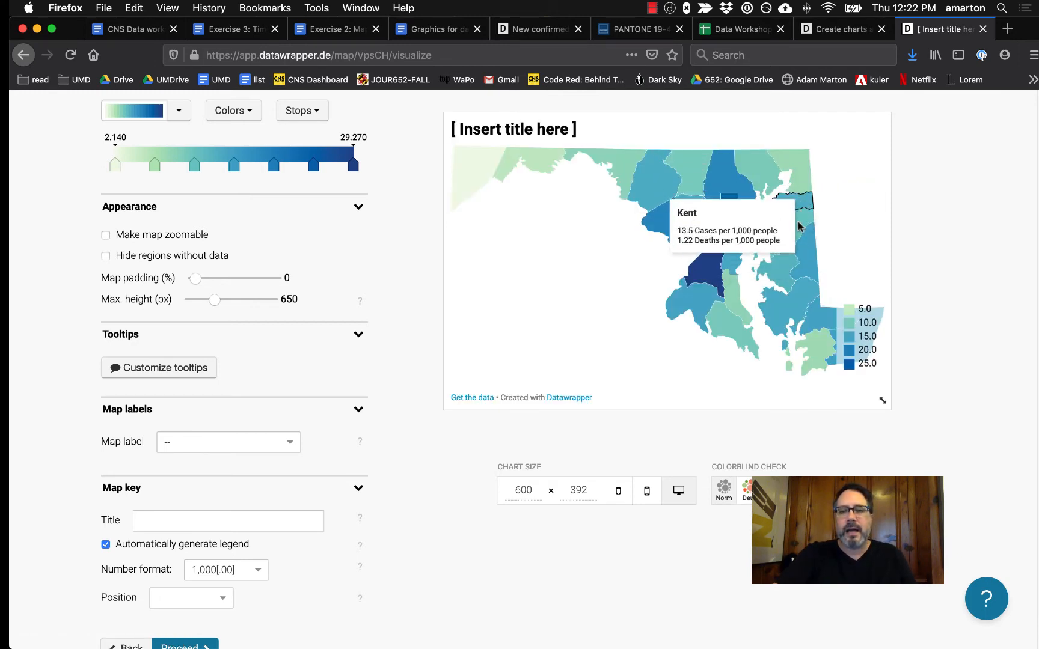
mouse_move(782, 274)
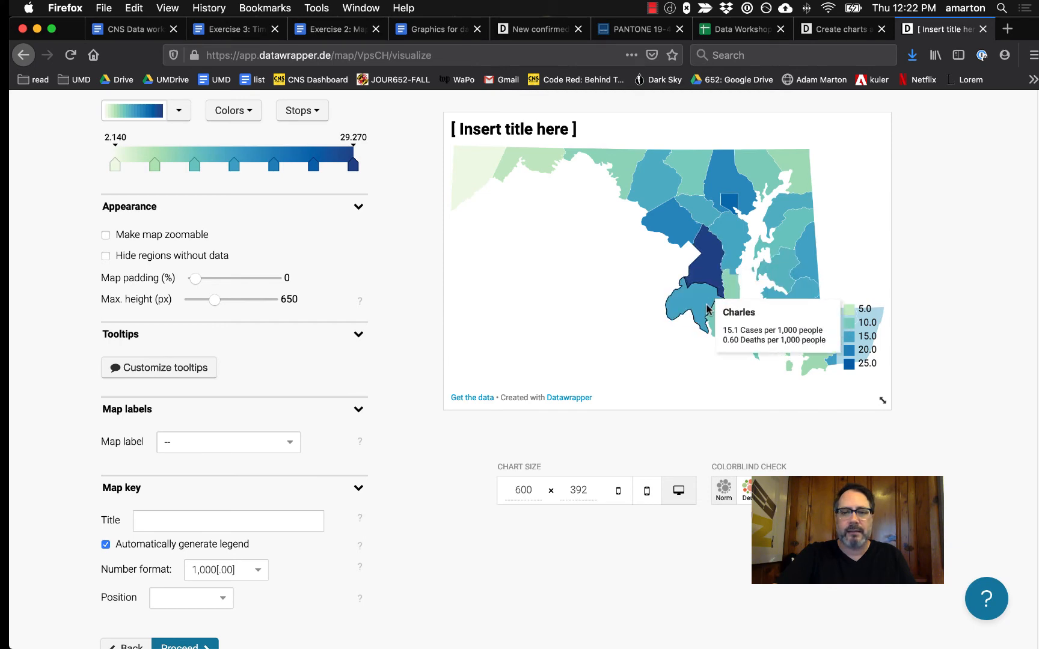
mouse_move(717, 295)
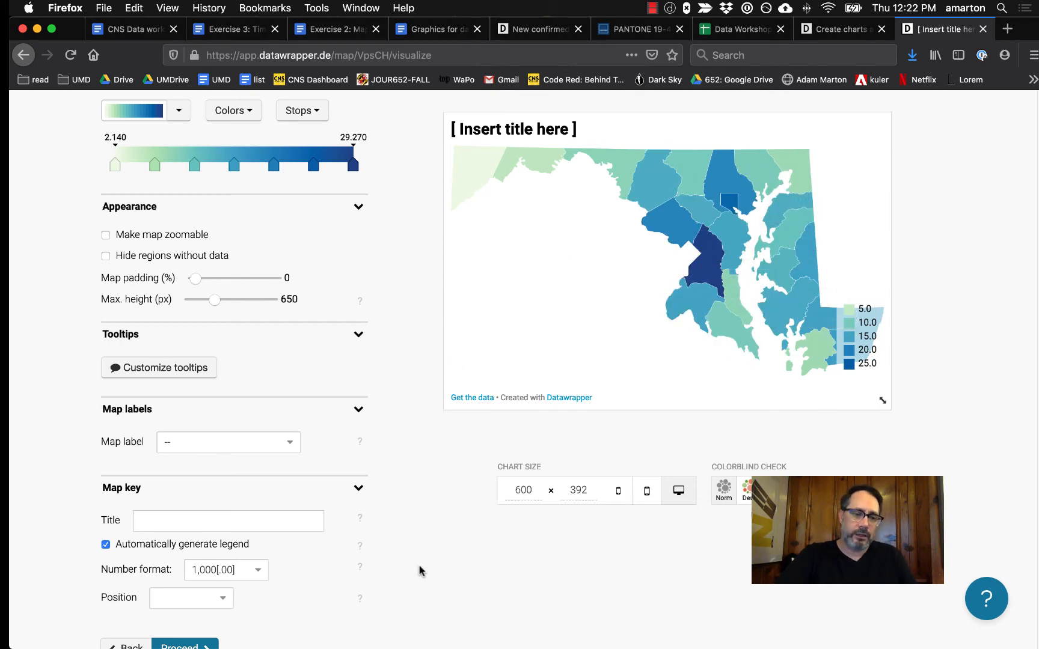
scroll(432, 559, down, 3)
scroll(437, 559, up, 5)
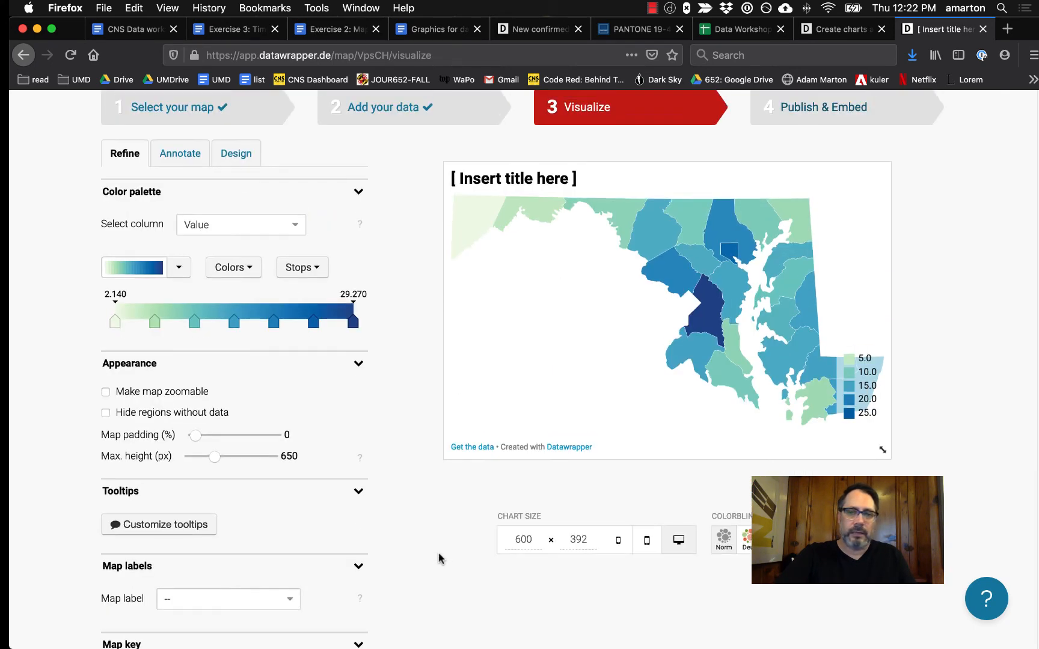
scroll(439, 559, down, 1)
scroll(439, 559, down, 3)
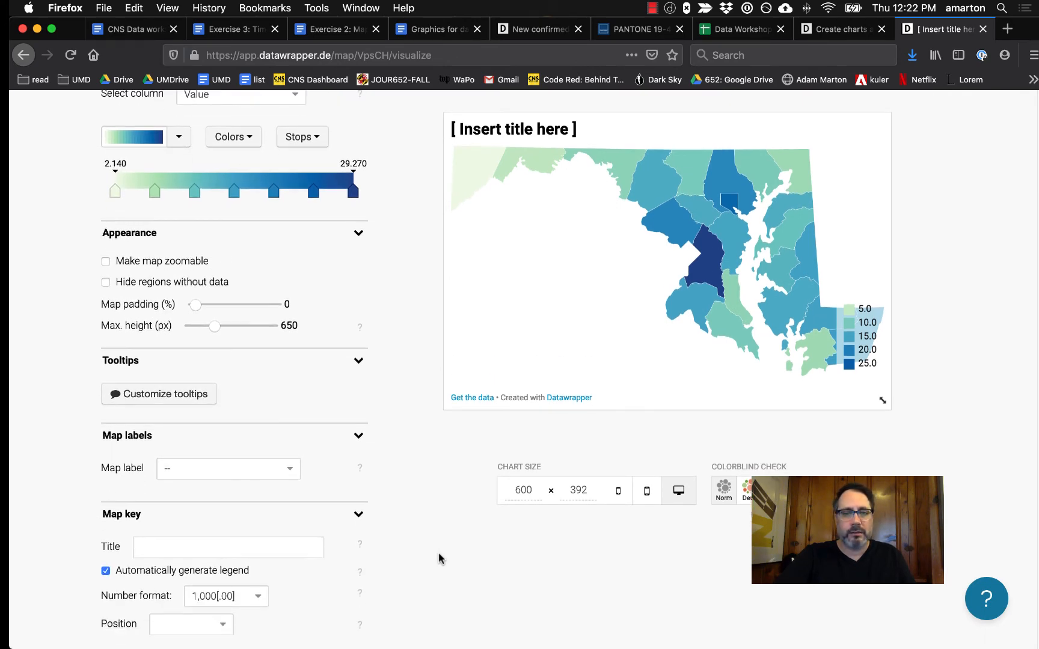
Proceed to the annotation settings and title the map "COVID-19 cases in Maryland counties by population", copied from the Graphics for data workshop document in Google Docs
click(208, 622)
scroll(489, 553, up, 5)
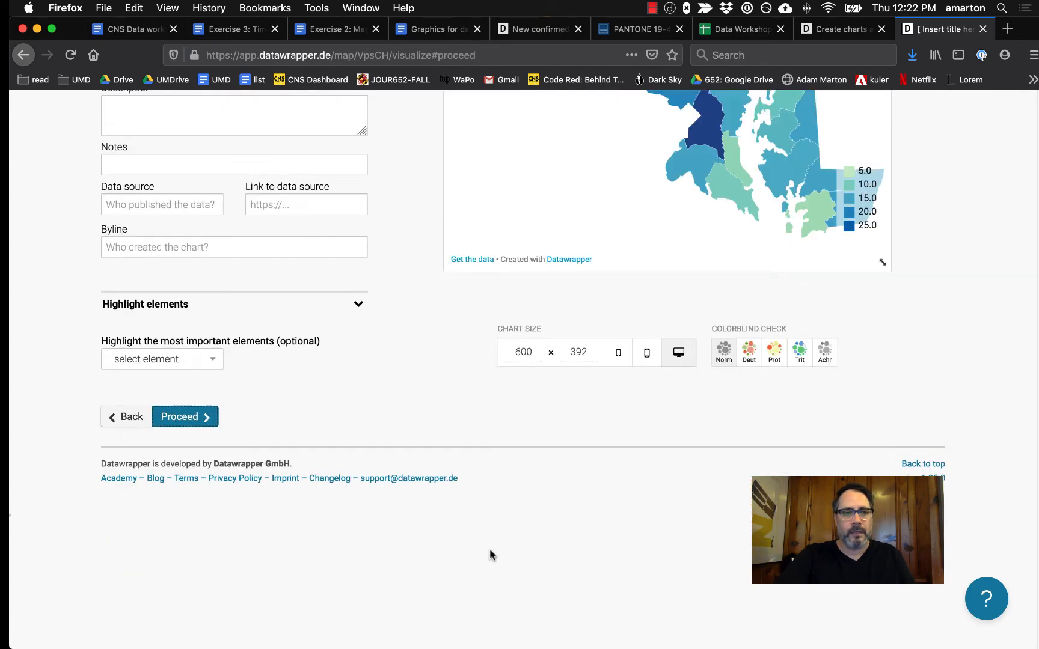
scroll(489, 548, down, 1)
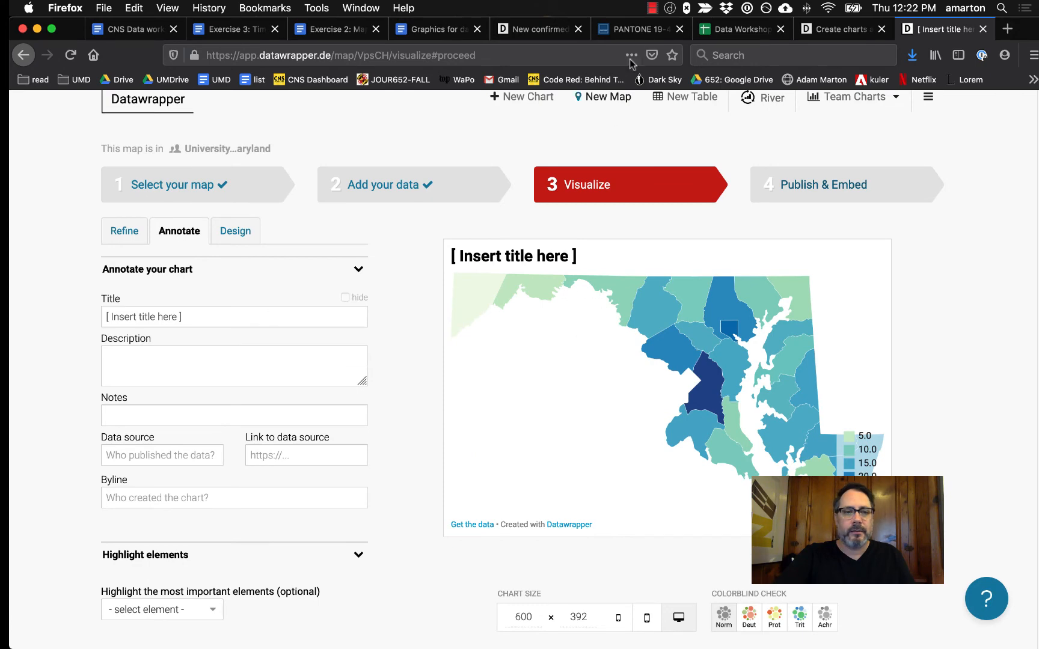
click(442, 30)
scroll(645, 389, down, 3)
scroll(631, 467, down, 2)
drag(561, 470, 238, 479)
key(super+c)
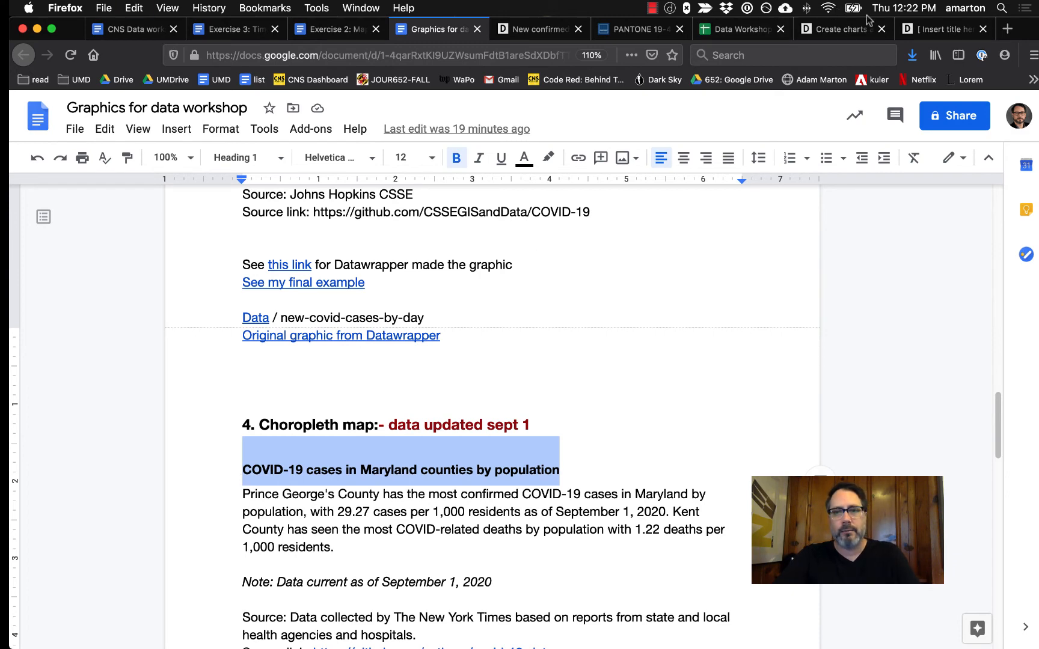
click(939, 29)
triple_click(211, 314)
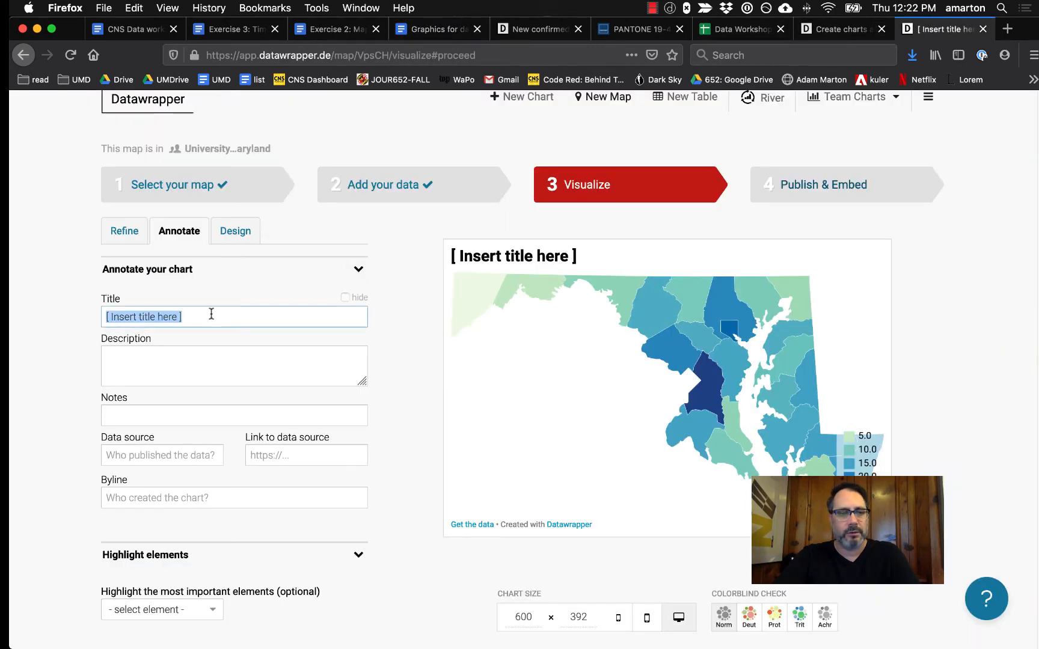
key(super+v)
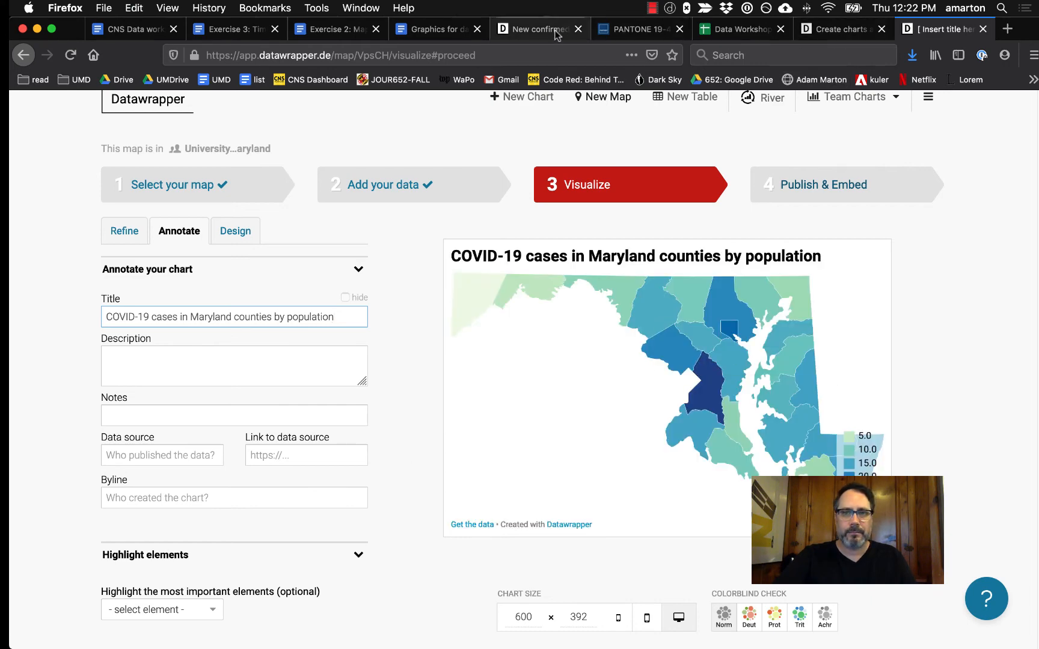
Copy the workshop document's choropleth paragraph about Prince George's and Kent counties into the map's description in Datawrapper
click(466, 29)
drag(239, 496, 445, 545)
key(super+c)
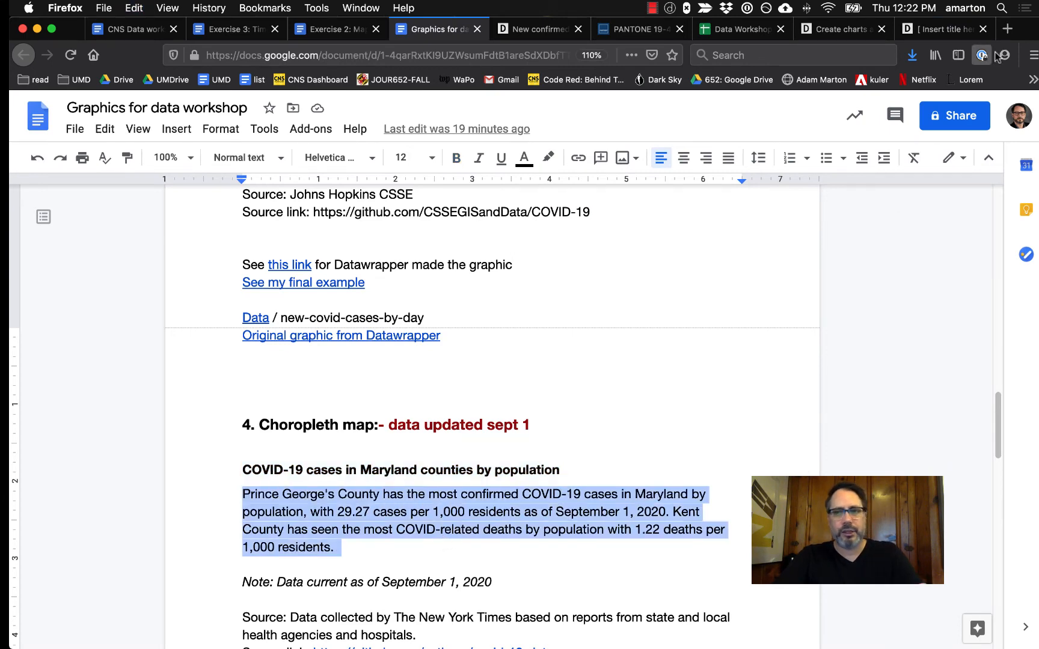
click(944, 29)
click(217, 359)
key(super+v)
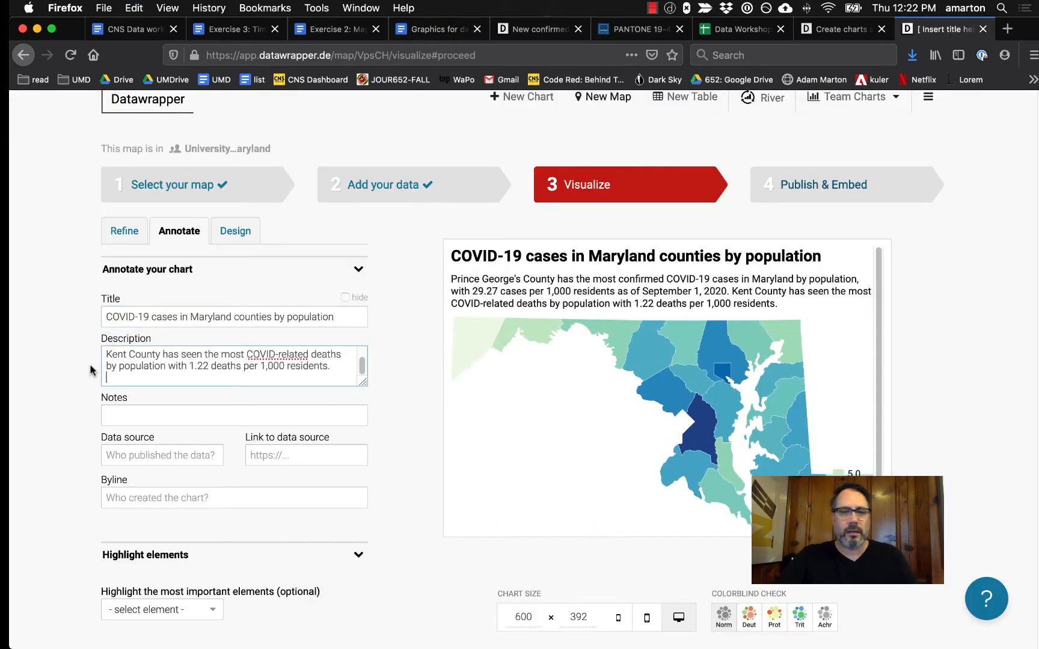
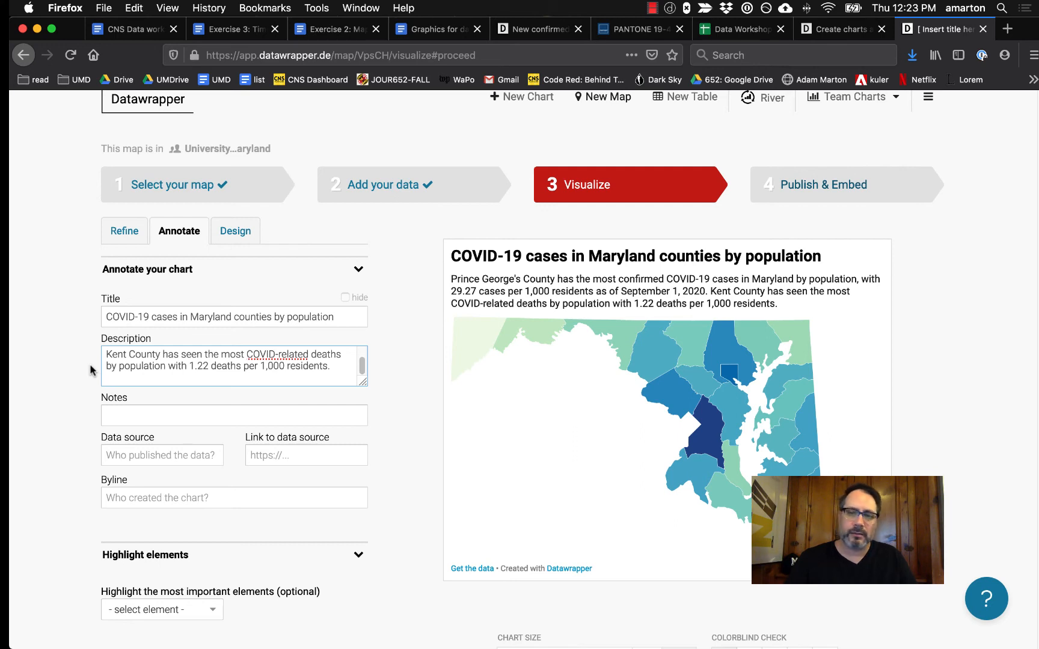
Set the map's notes to "Data current as of September 1, 2020"
click(298, 409)
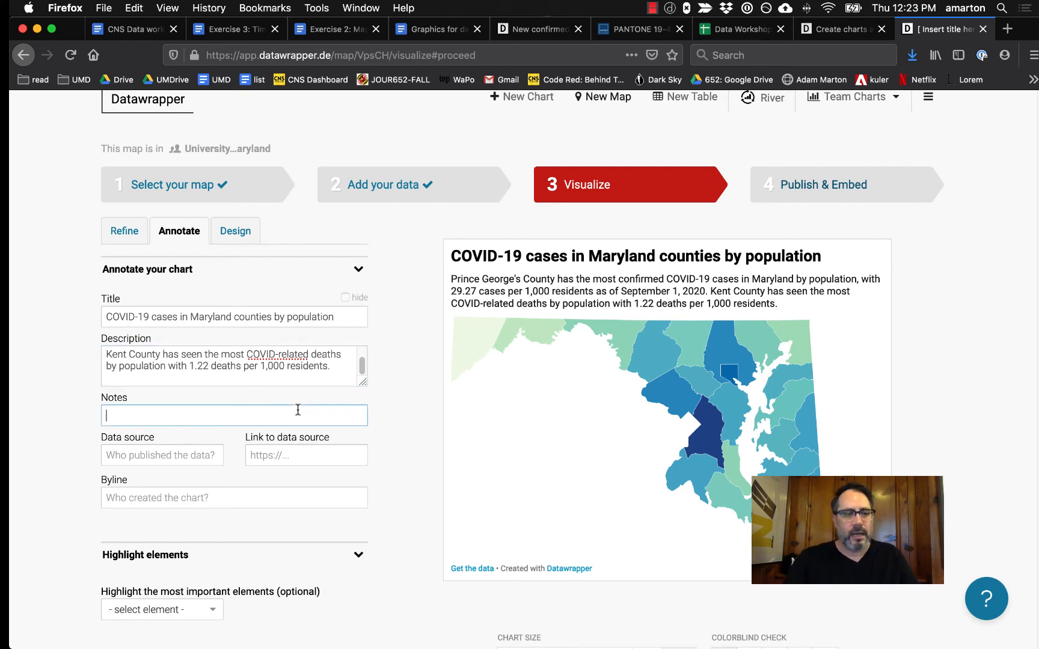
text(Da)
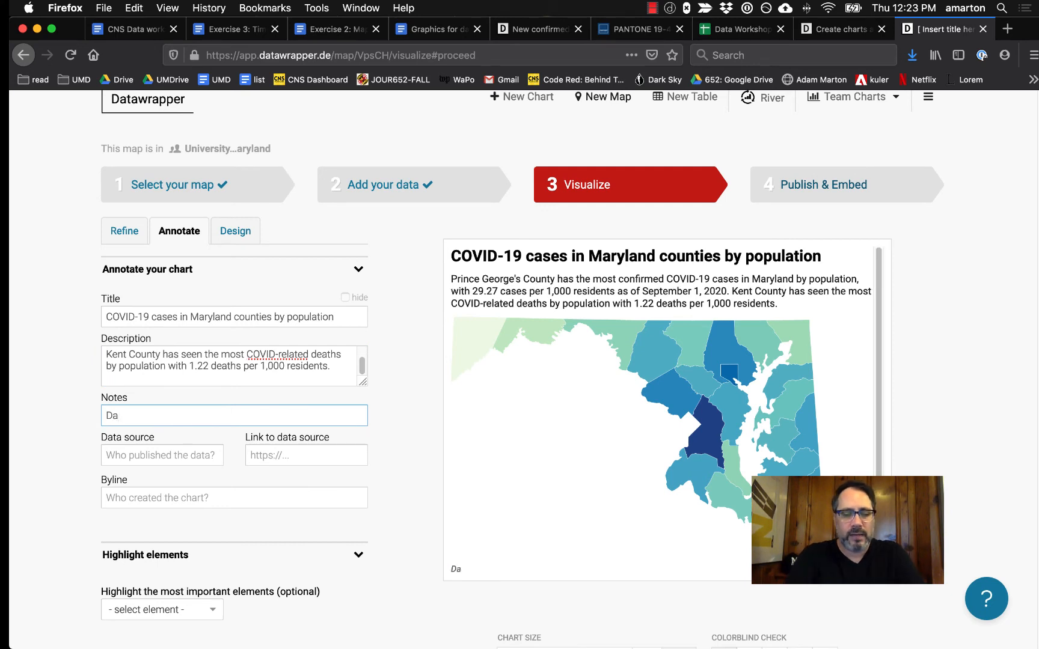
text(ta current as)
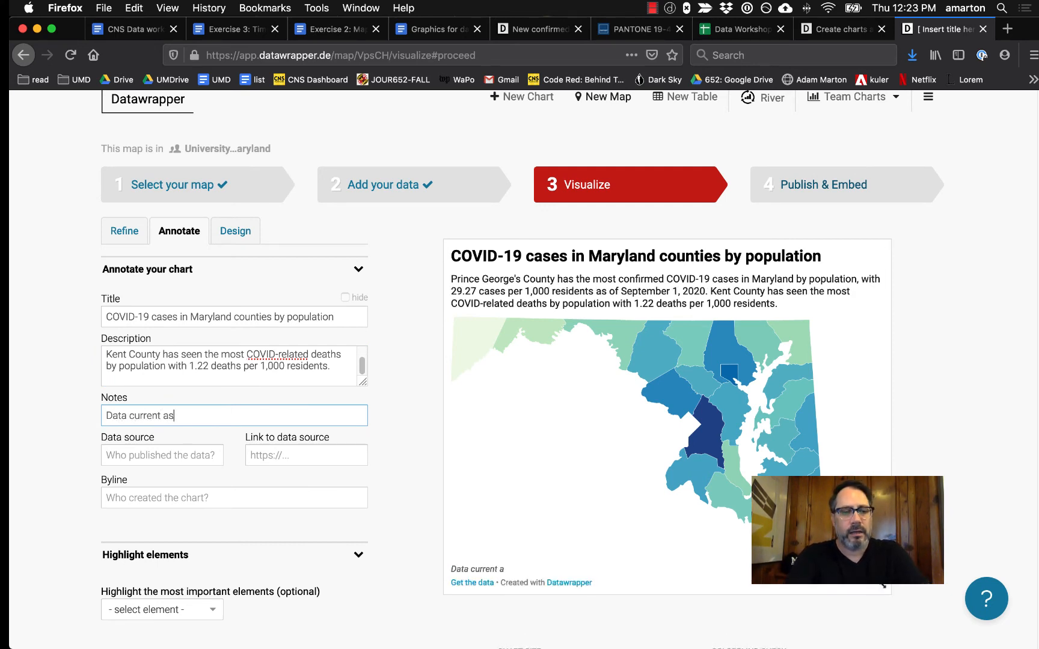
text( of September 1, 2020)
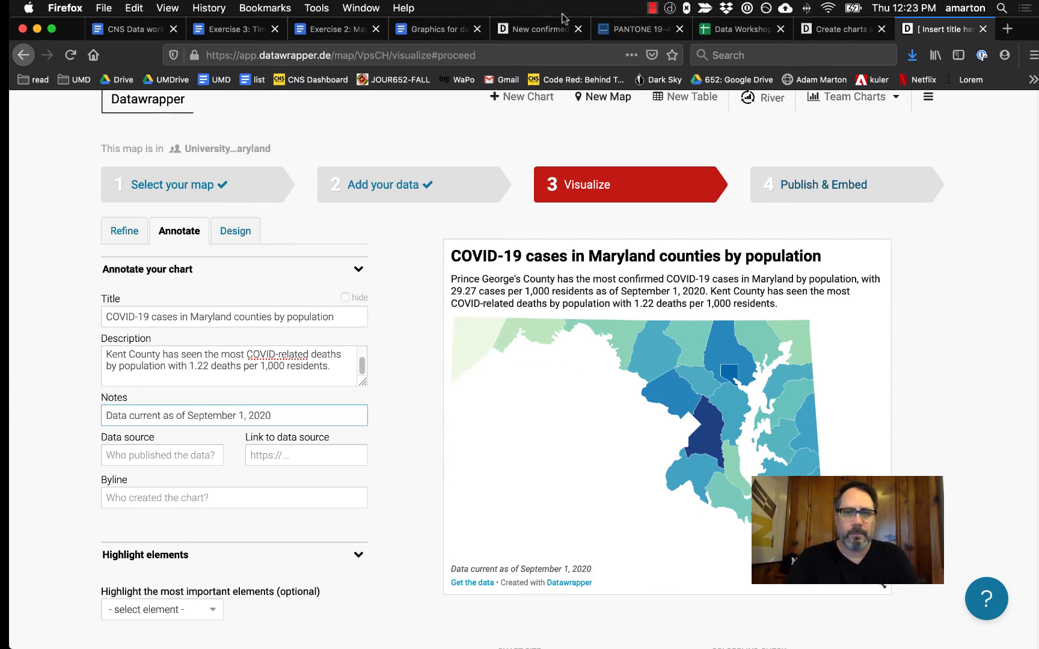
Copy the source sentence about The New York Times data from the Google Docs workshop document into the map's data source in Datawrapper
click(439, 29)
scroll(458, 560, down, 2)
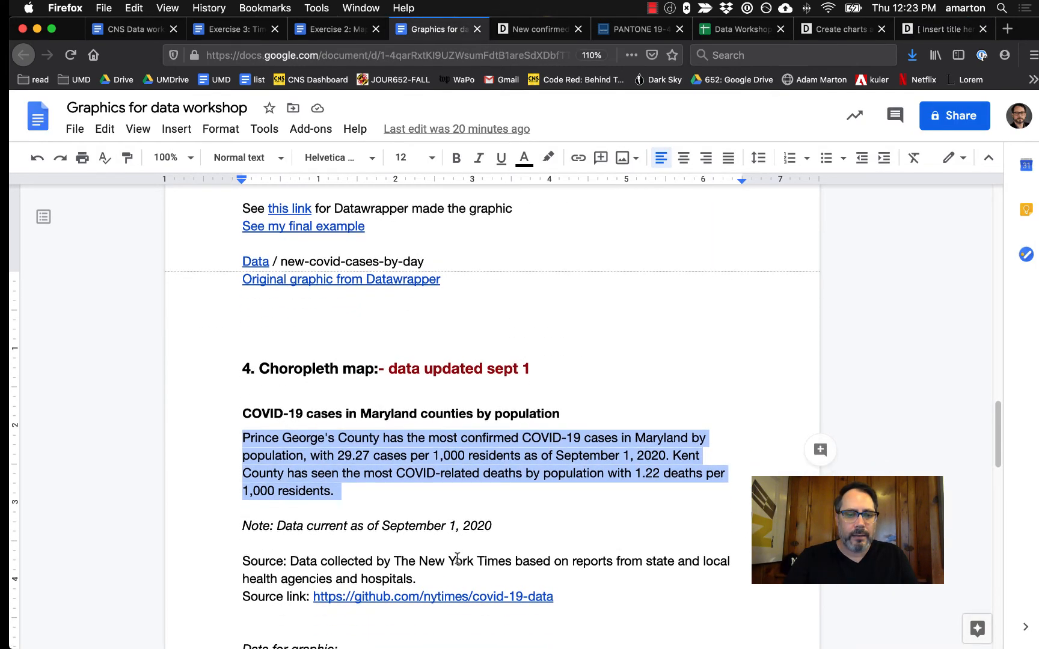
drag(290, 543, 423, 560)
key(super+c)
click(845, 35)
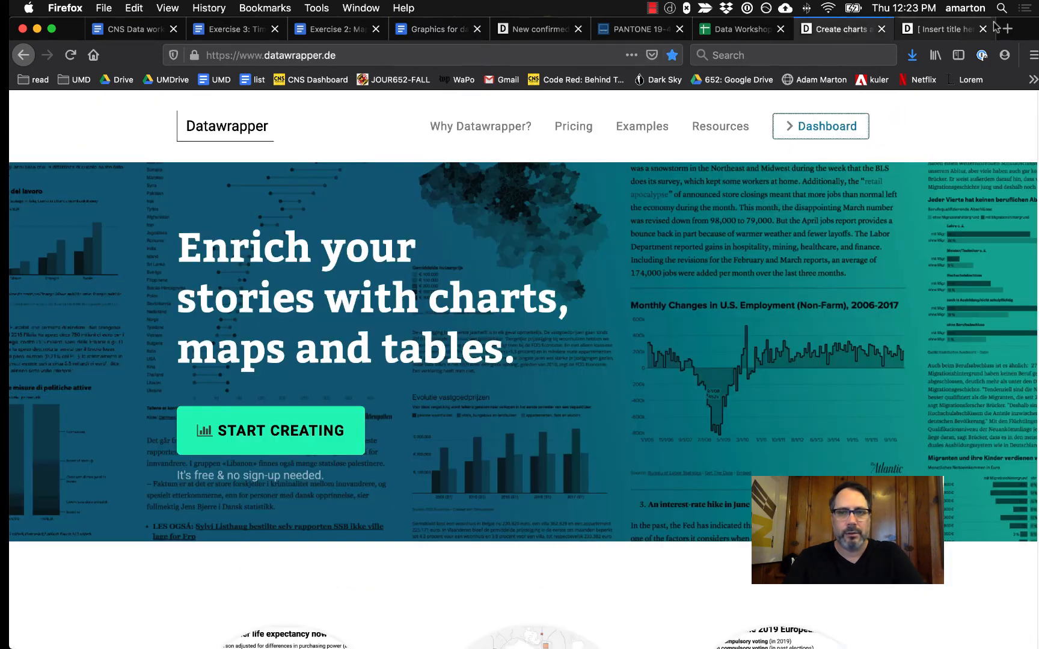
click(942, 30)
click(153, 458)
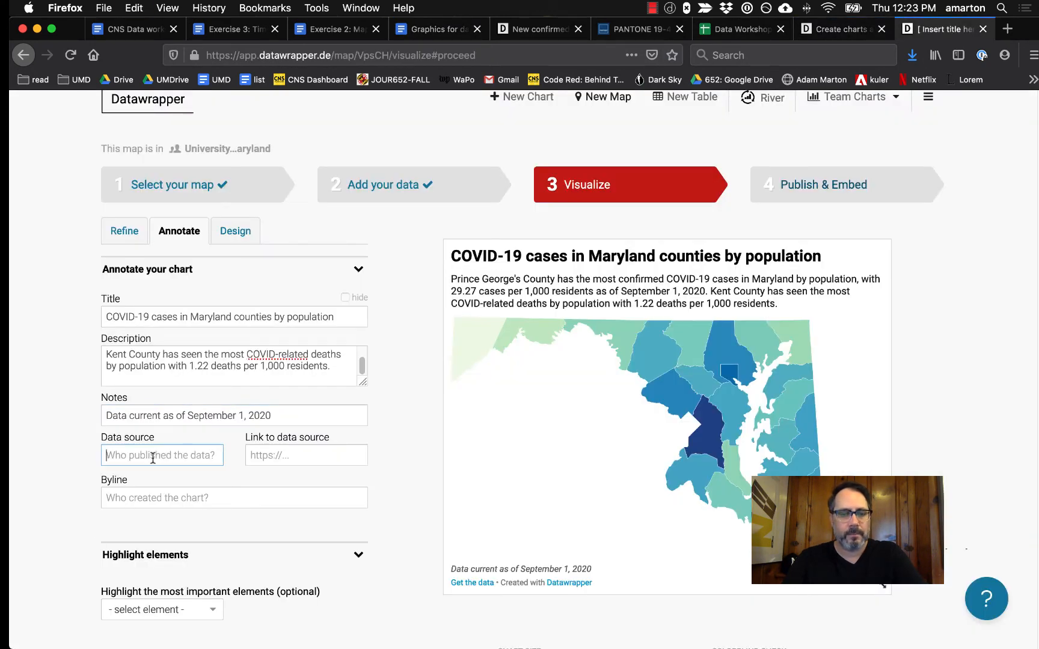
key(super+v)
click(419, 32)
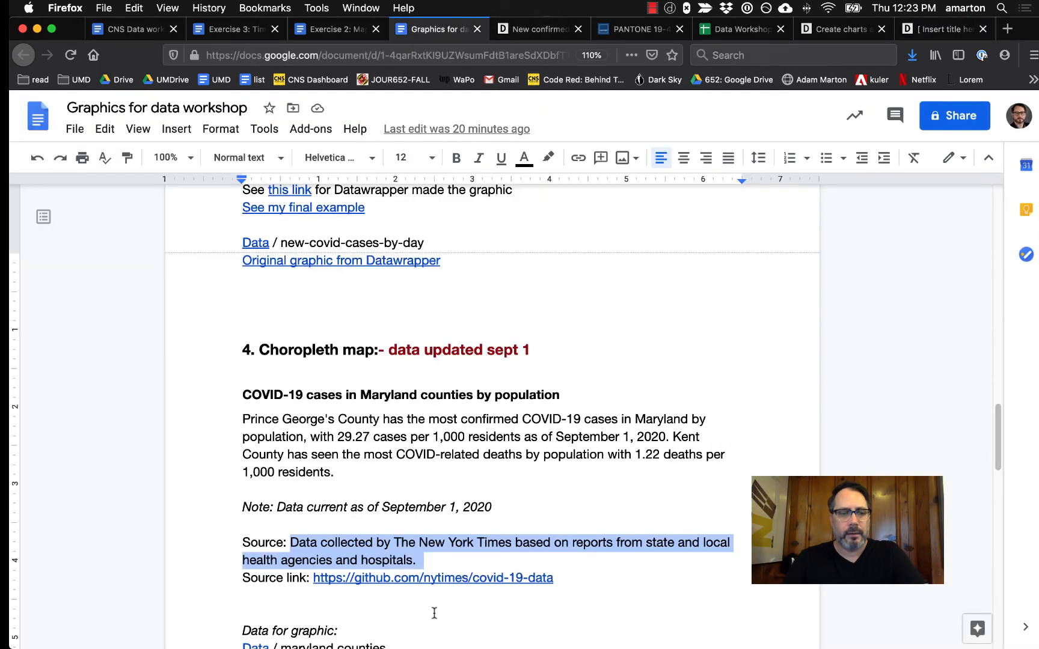
drag(554, 578, 313, 579)
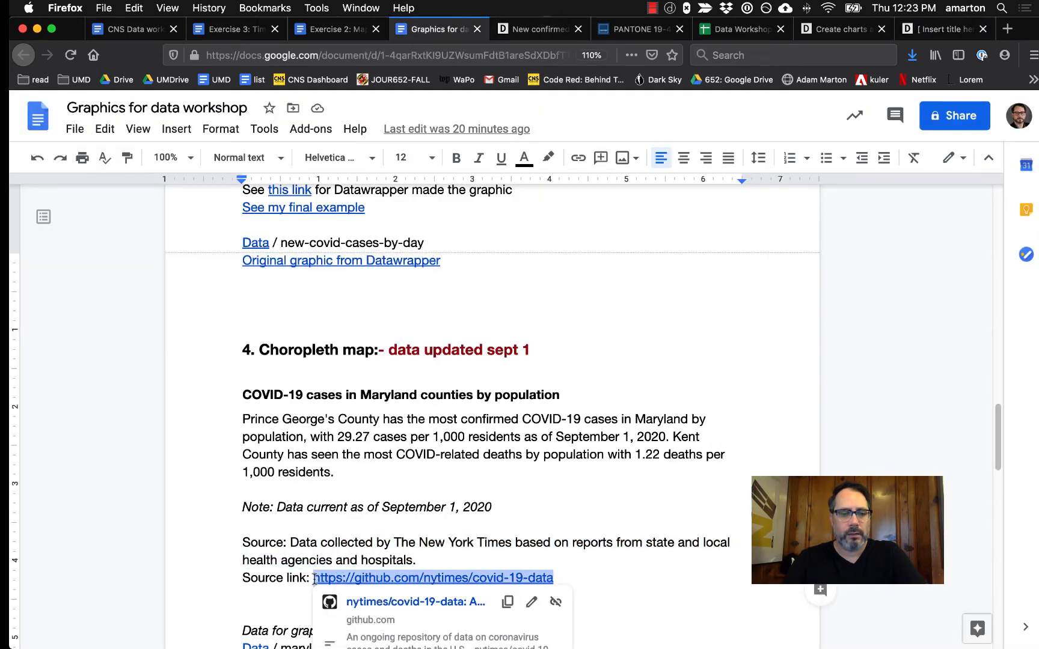
click(931, 29)
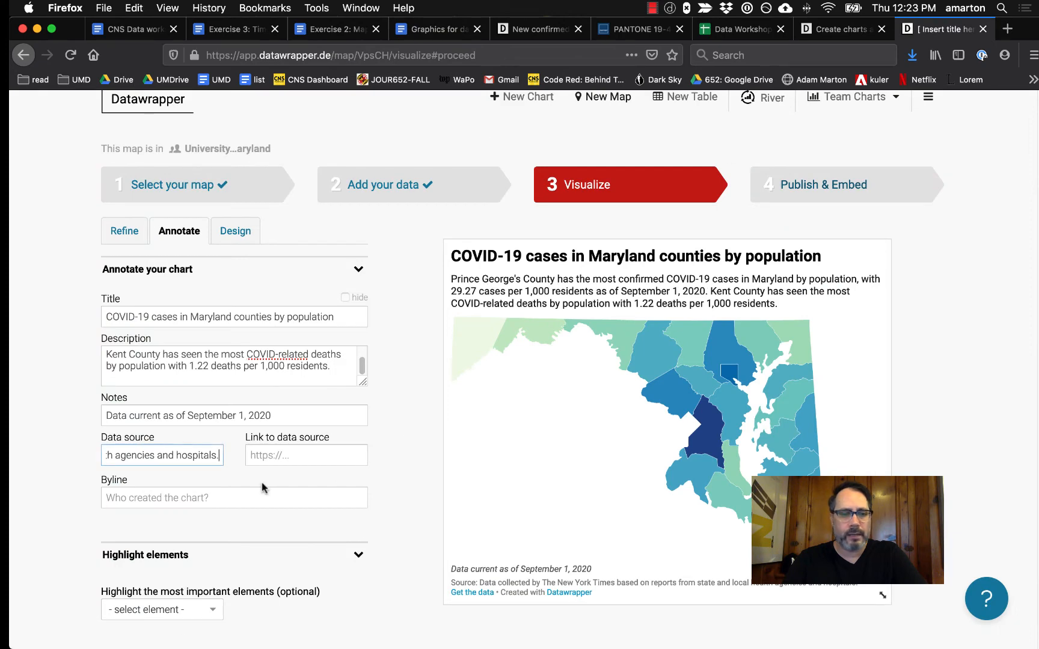
key(super+v)
Enter the map creator's full name as the byline and check the annotated map preview
click(263, 497)
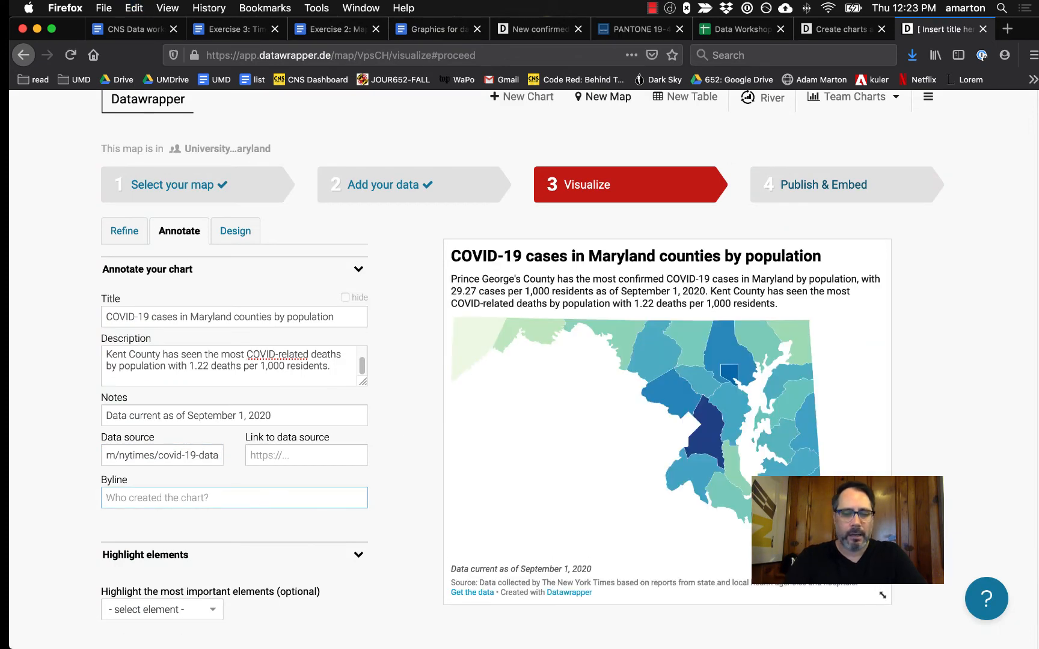
text(Adam Marton)
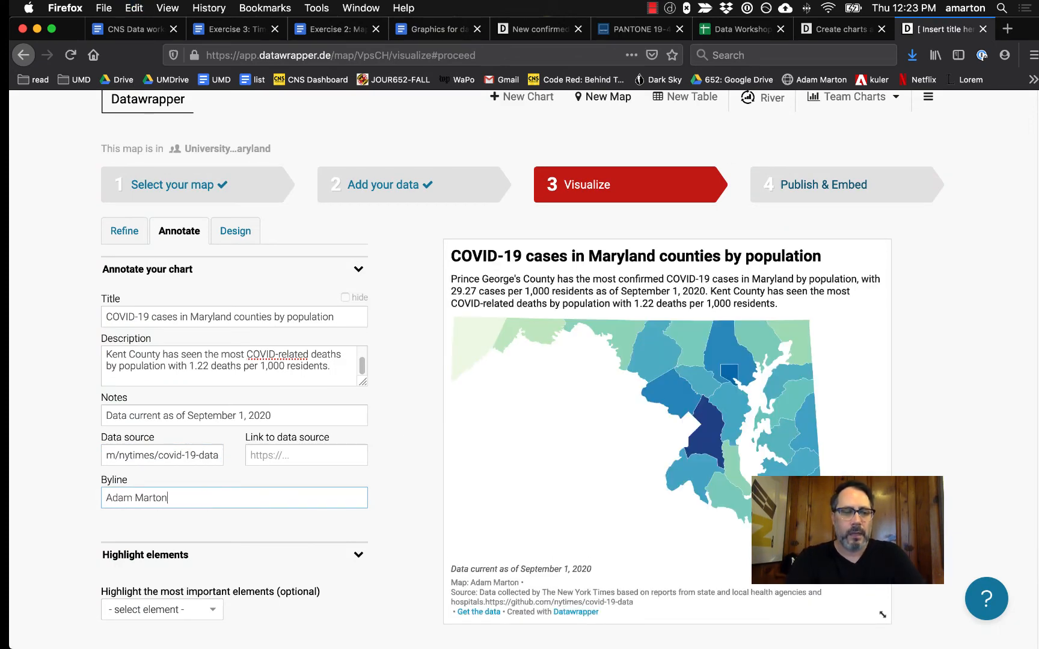
click(959, 329)
scroll(958, 329, down, 3)
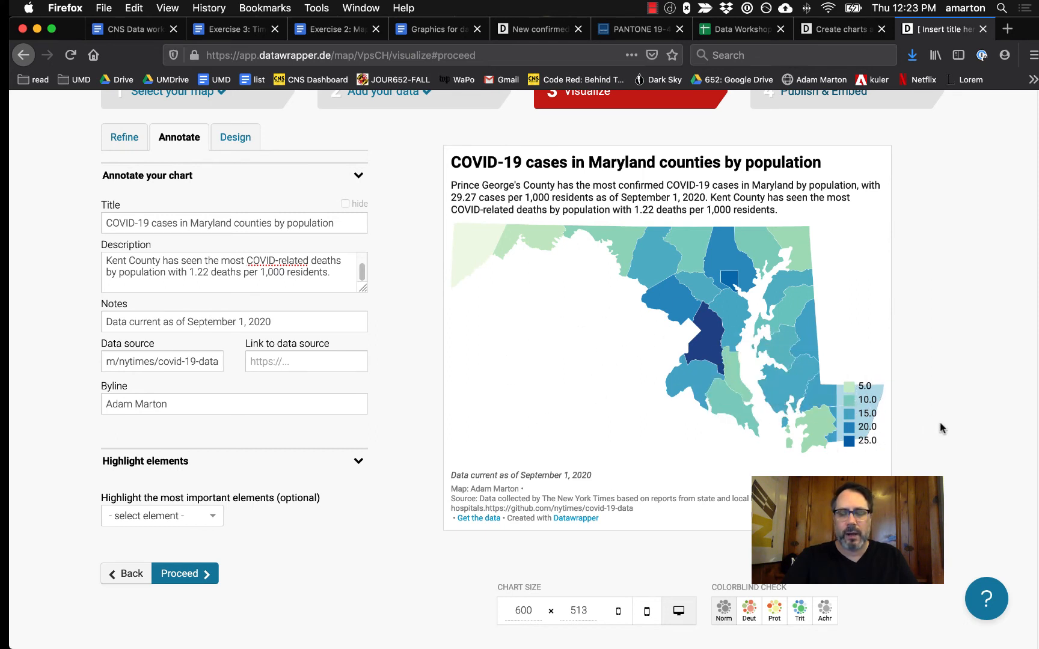
Return to the refine settings and set the map key's position to bottom left
scroll(81, 211, up, 3)
click(124, 215)
scroll(90, 373, down, 1)
scroll(110, 381, down, 5)
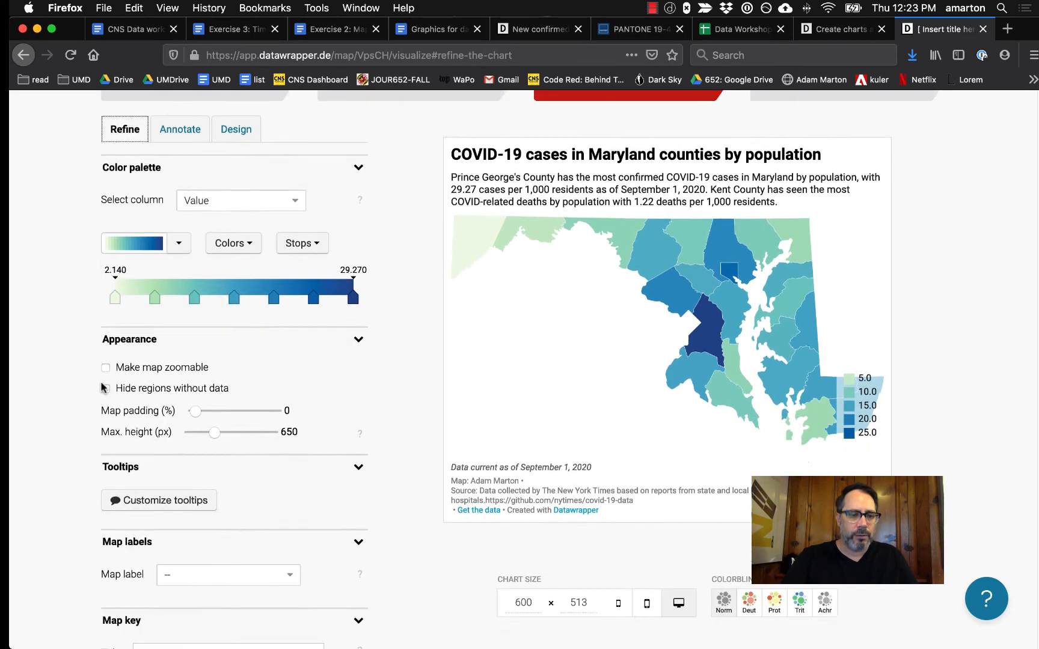
scroll(102, 388, down, 1)
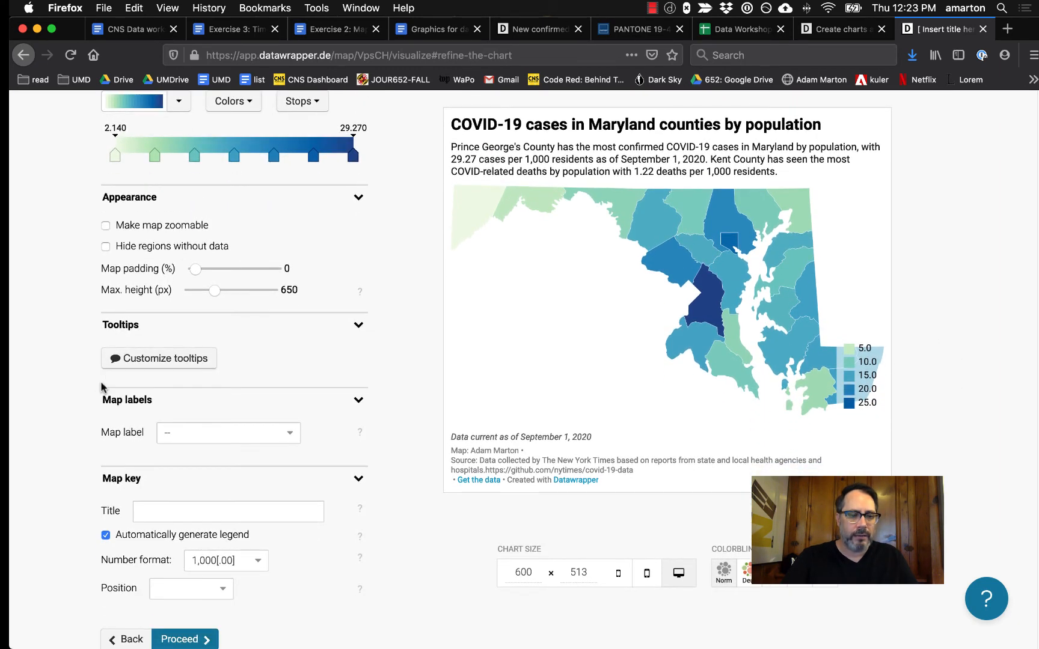
click(182, 569)
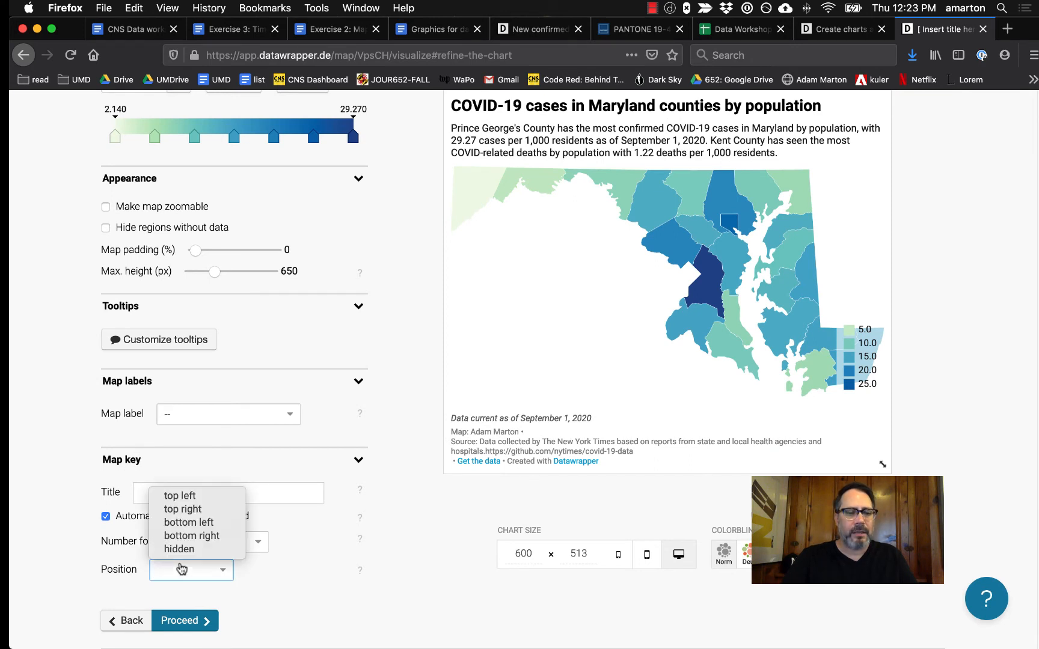
click(193, 530)
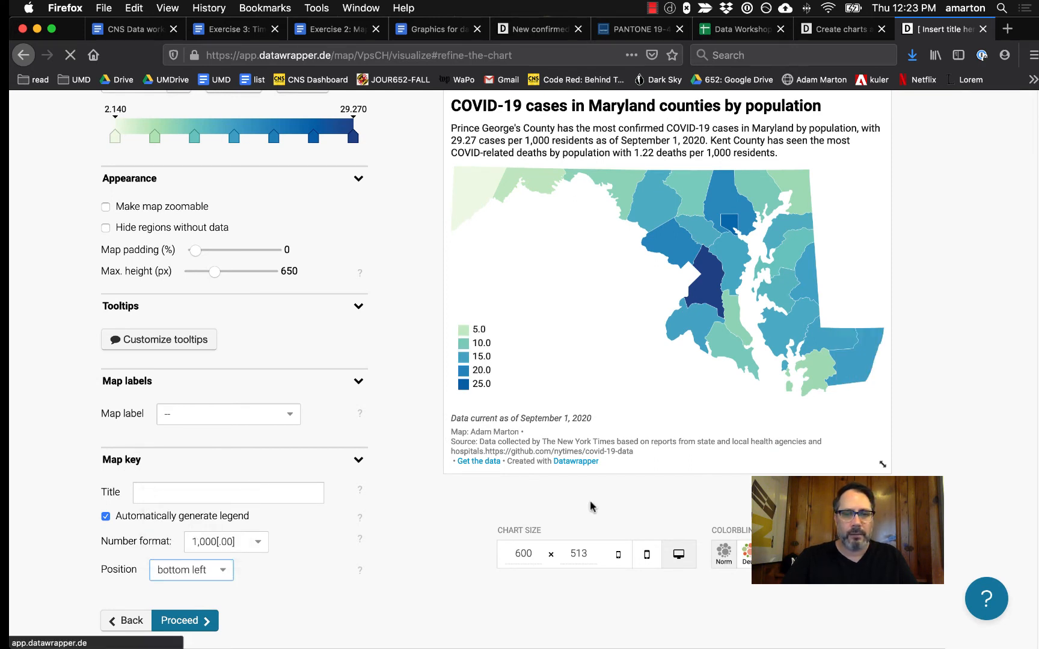
scroll(941, 396, up, 5)
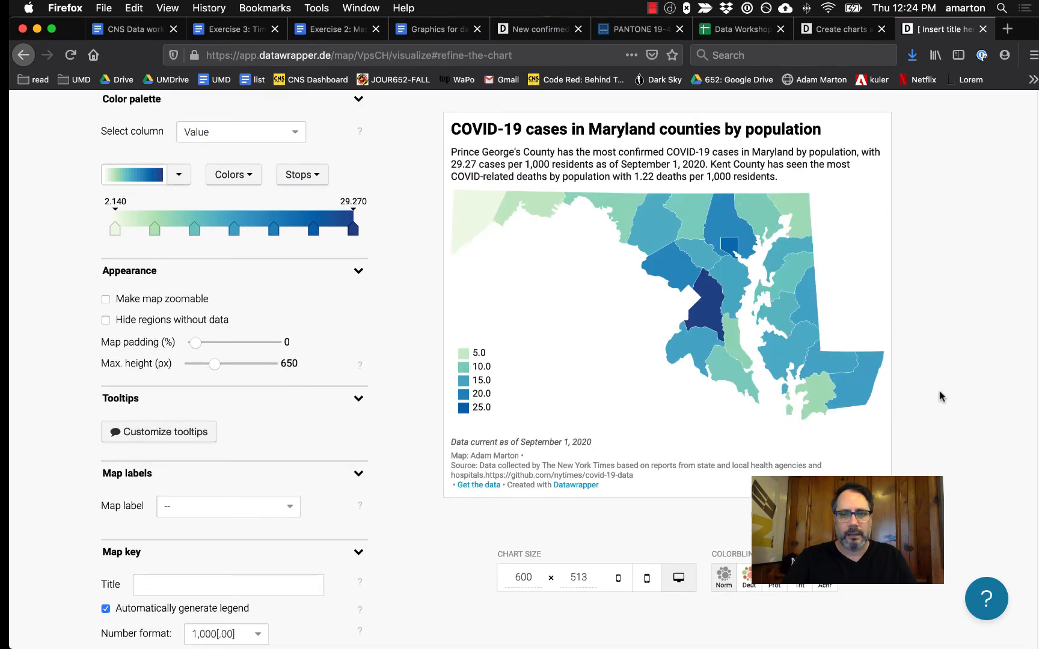
Proceed to the publishing stage and publish the Maryland counties map
click(793, 169)
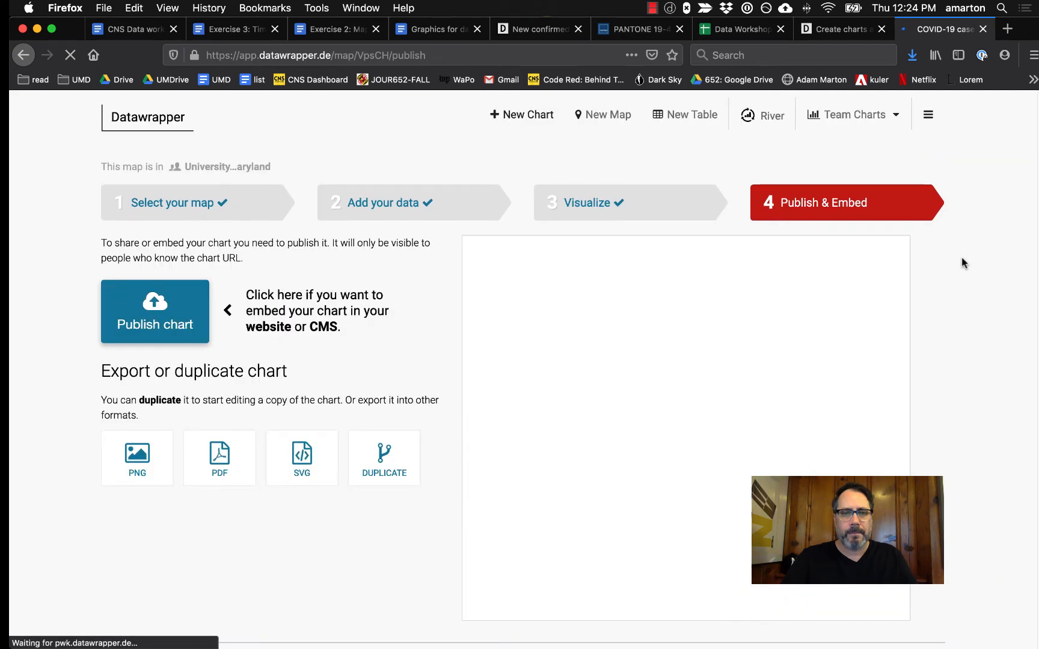
click(104, 336)
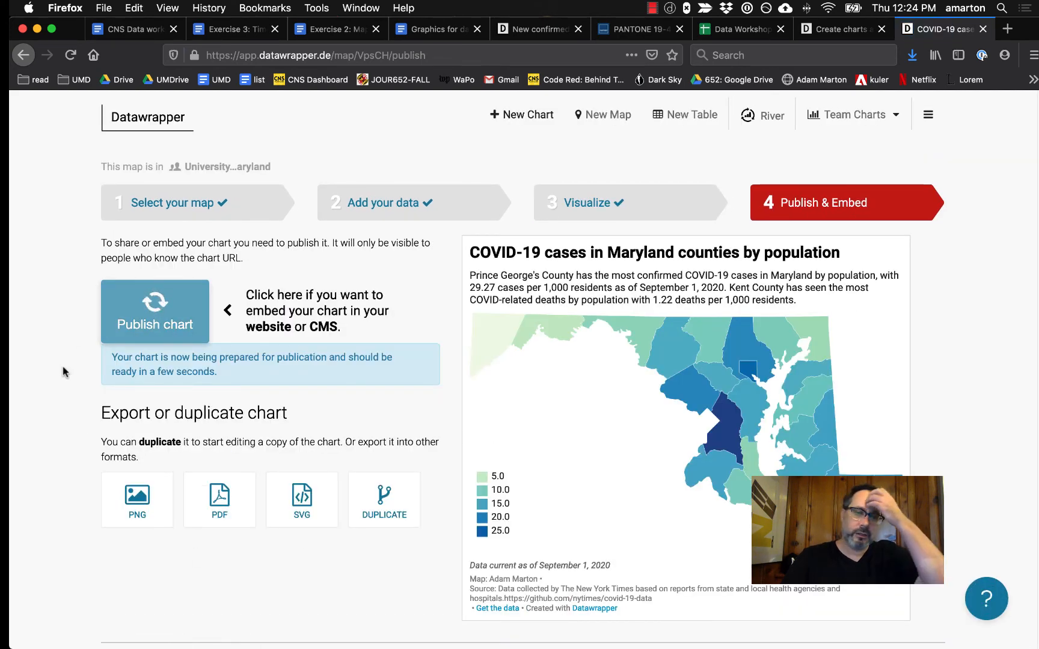
scroll(62, 367, down, 1)
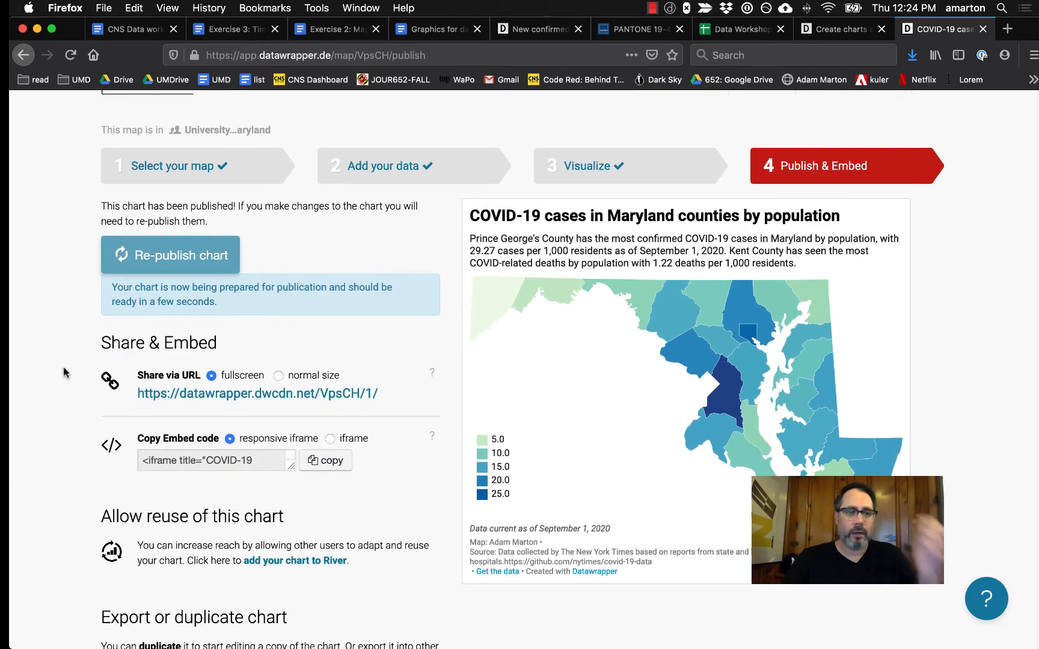
View the published fullscreen map from its share URL in a separate browser tab, closing that tab when done
right_click(198, 398)
click(264, 404)
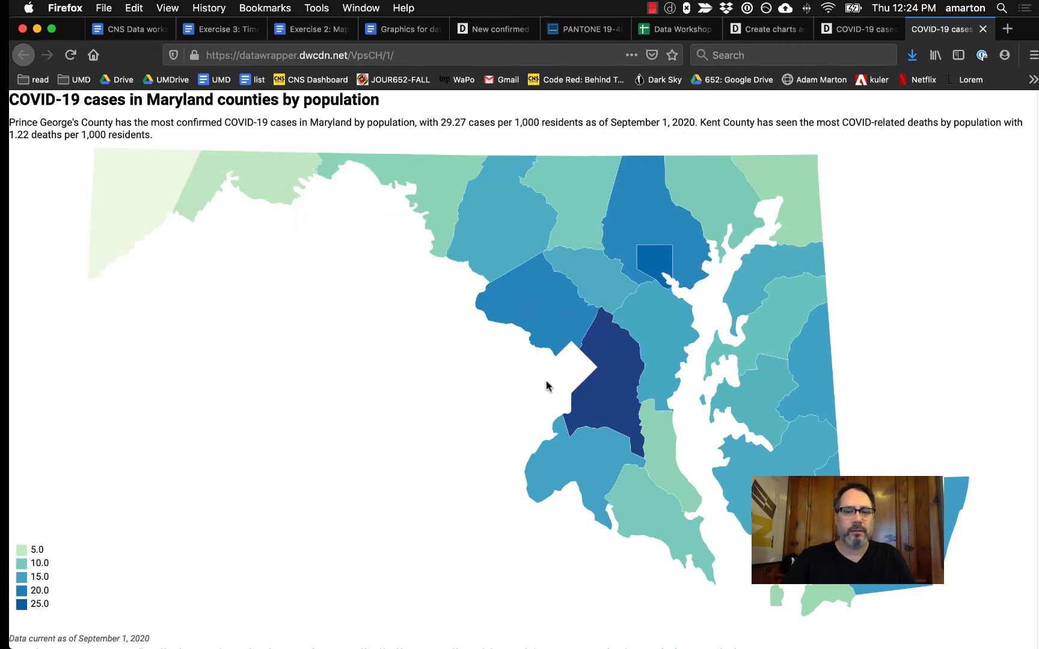
click(983, 28)
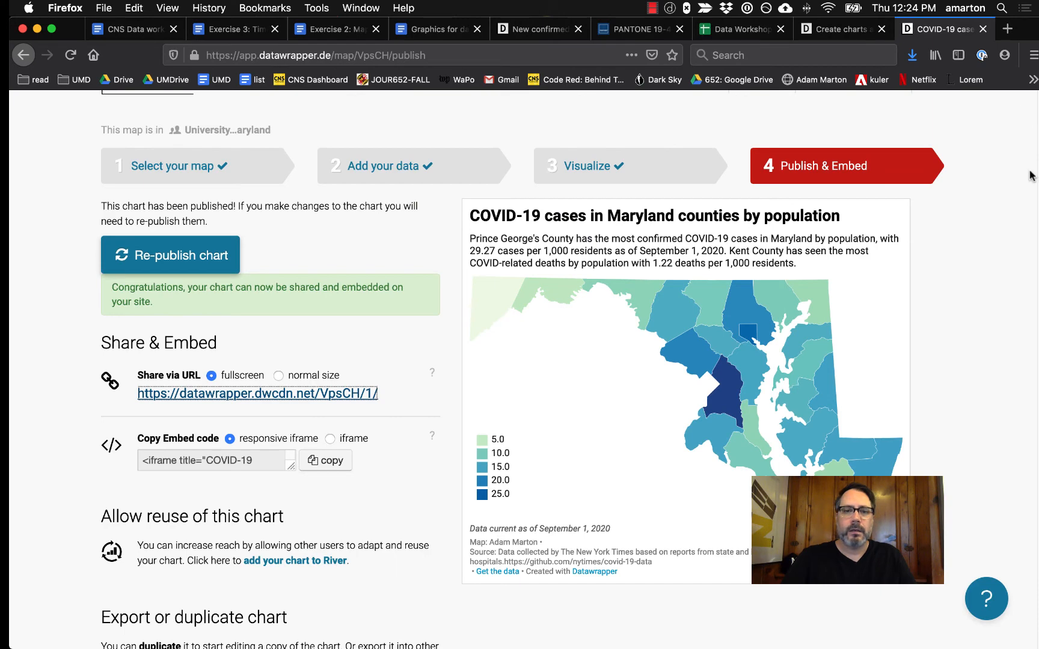
Create a new map in Datawrapper using the Symbol map type
scroll(1006, 377, up, 2)
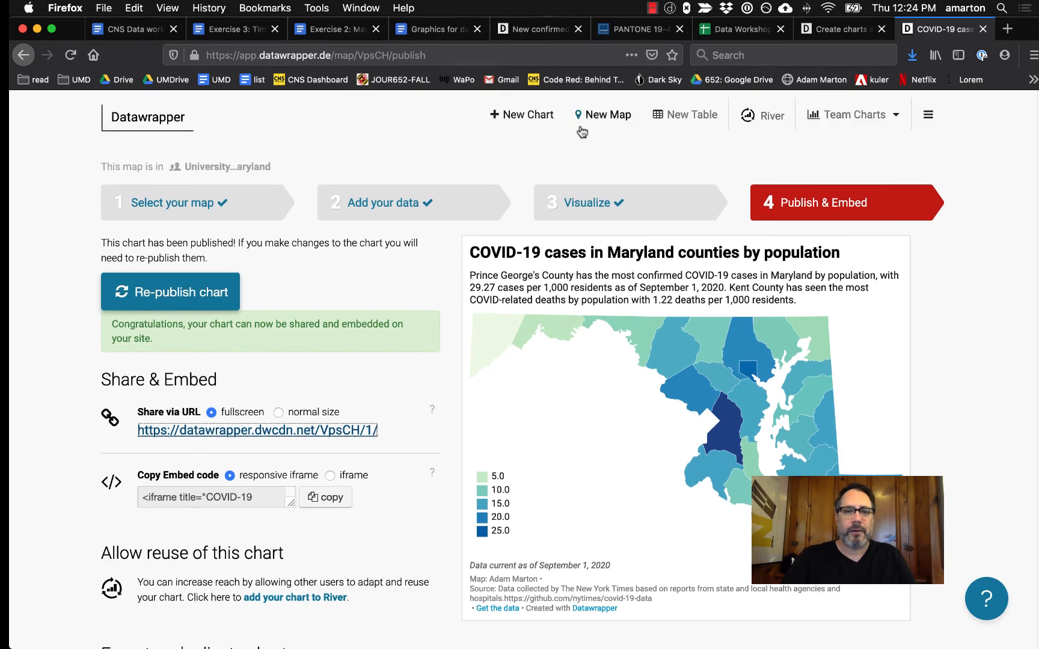
click(595, 114)
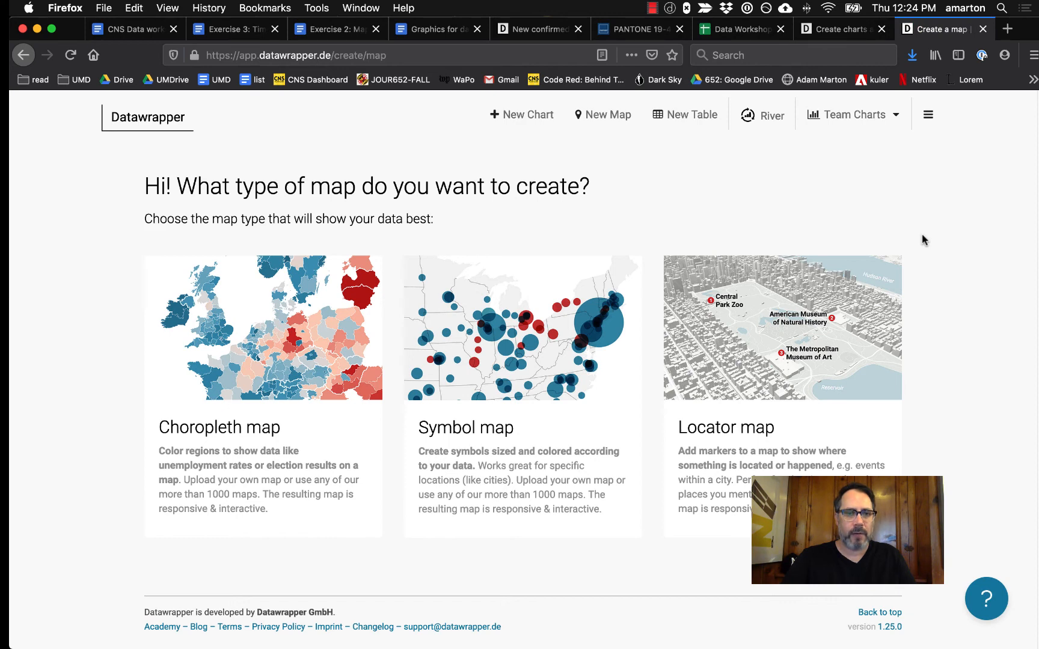
click(528, 366)
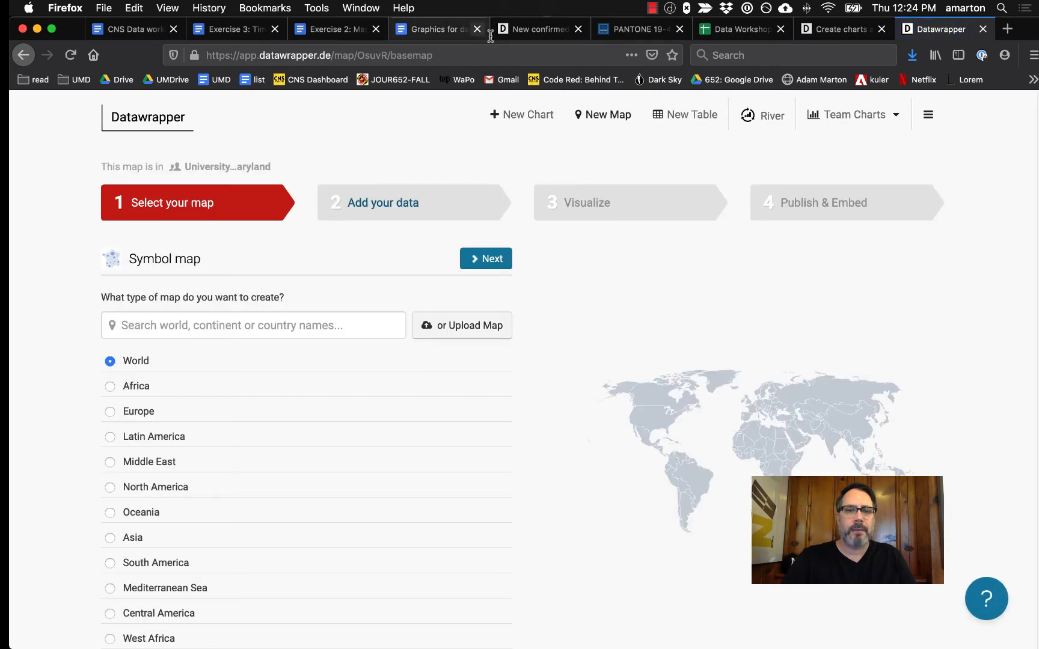
Switch to the Data Workshop Data spreadsheet in Google Sheets and compare the headers of the "top 10 countries" and "top 10 states trunc" sheets
click(742, 29)
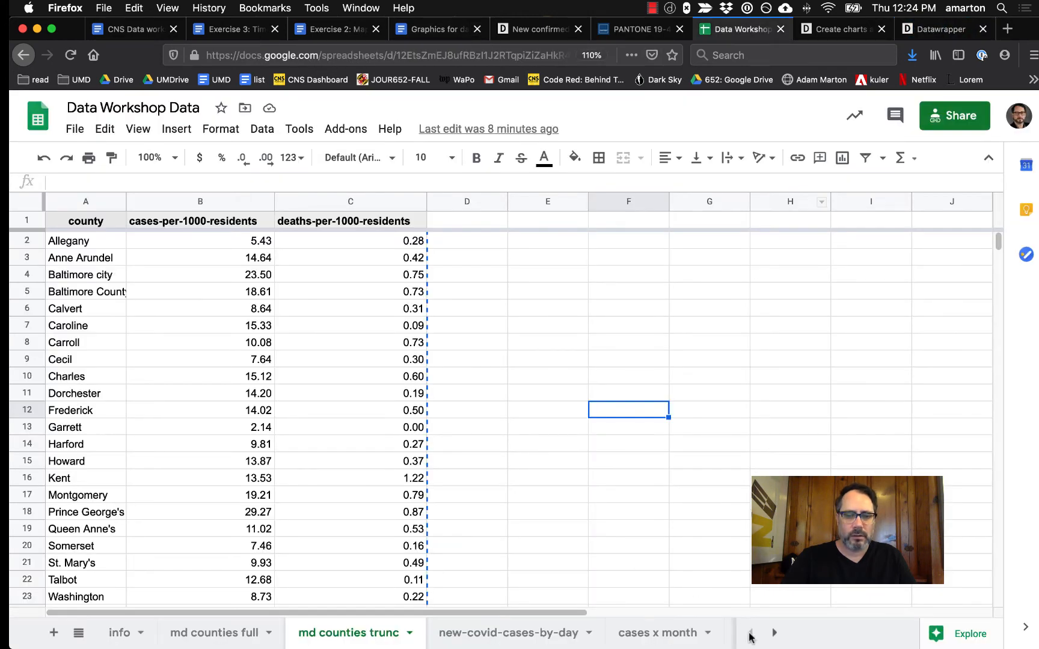
click(772, 634)
click(771, 634)
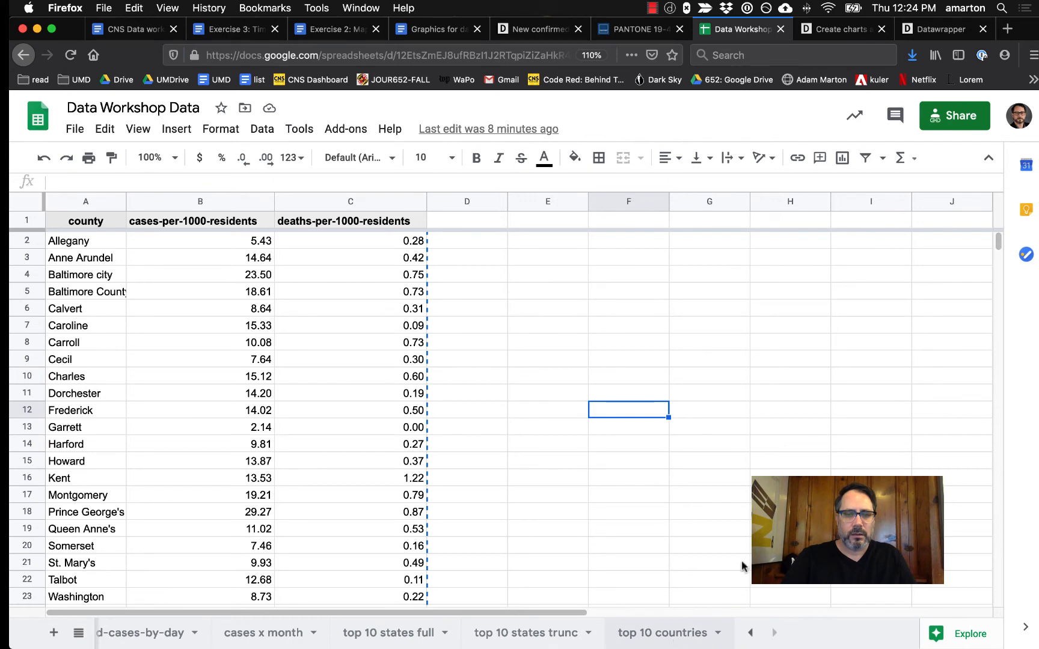
click(670, 634)
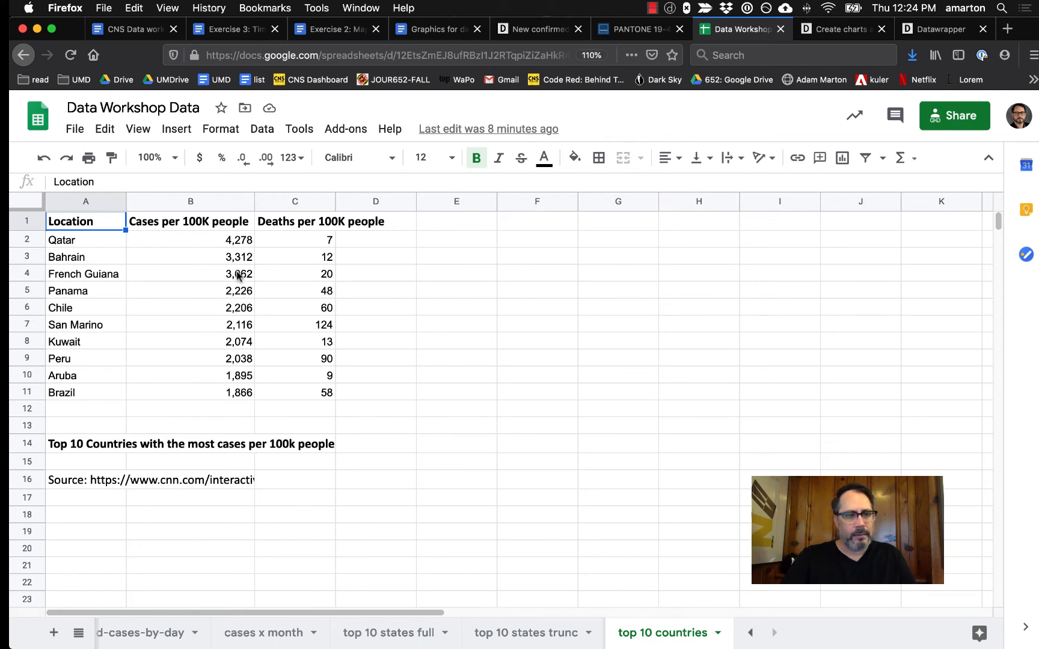
click(185, 226)
click(297, 224)
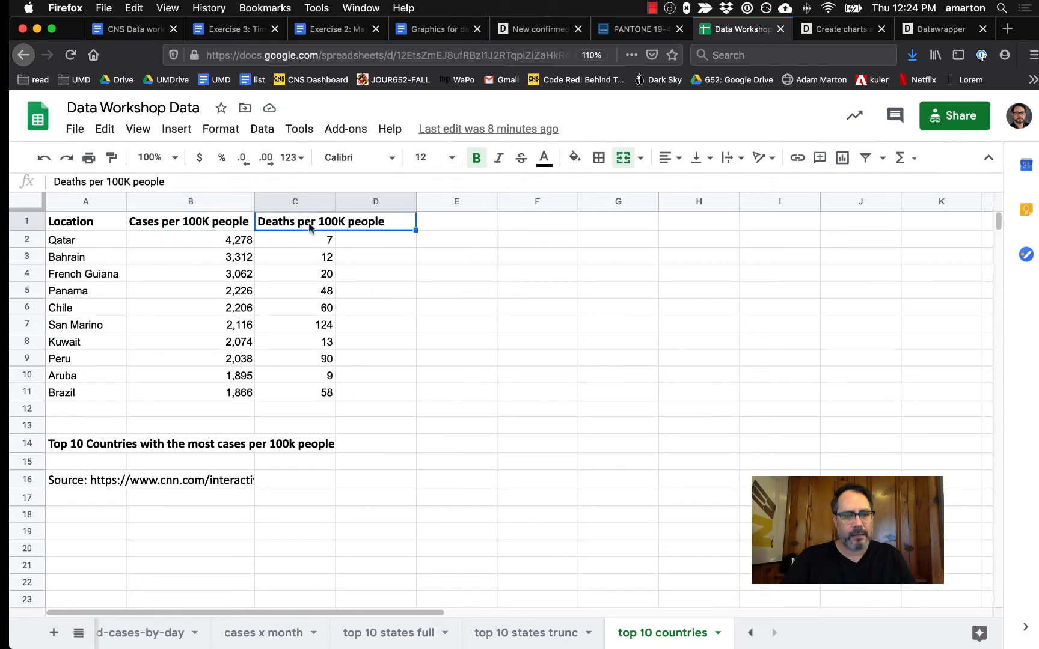
click(494, 631)
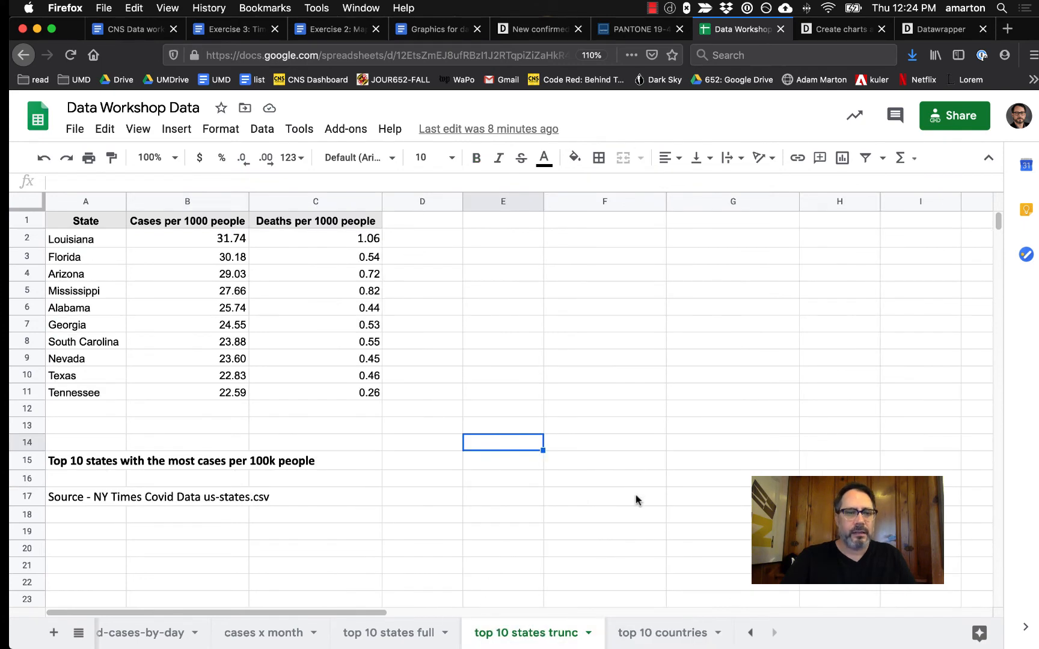
click(662, 631)
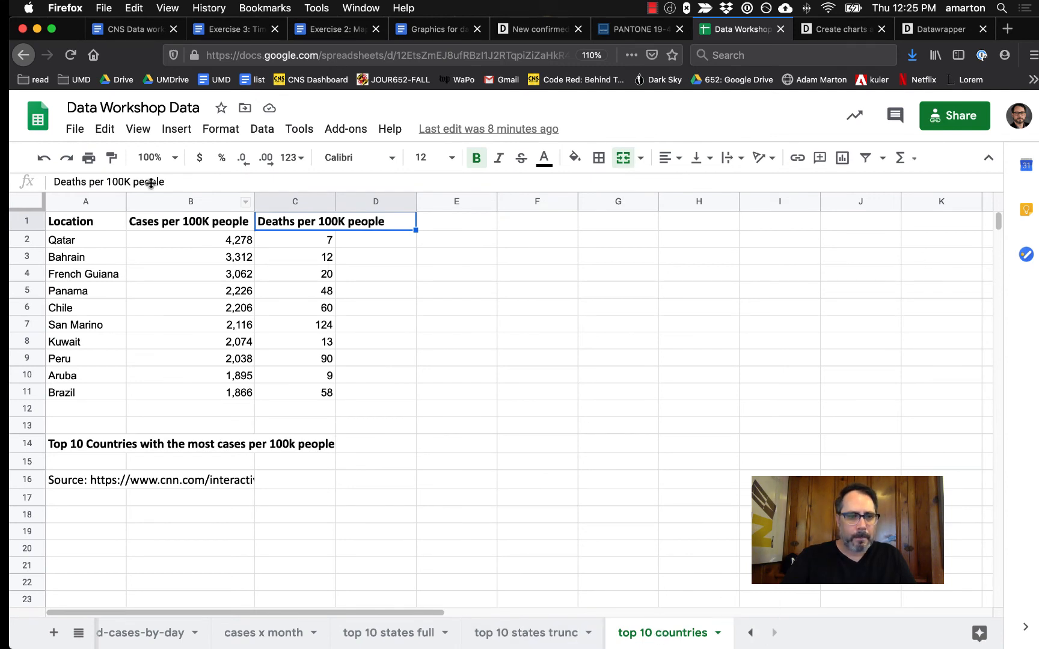
Examine the locations and their cases per 100K people in the "top 10 countries" sheet, from Qatar down to Brazil
drag(96, 224, 289, 257)
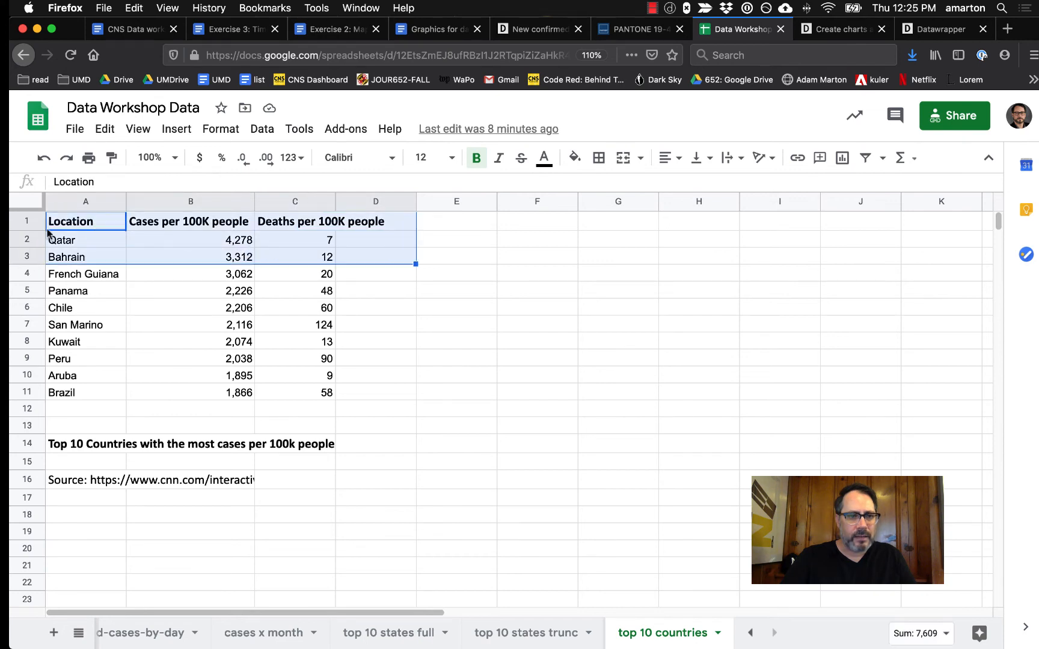
click(75, 243)
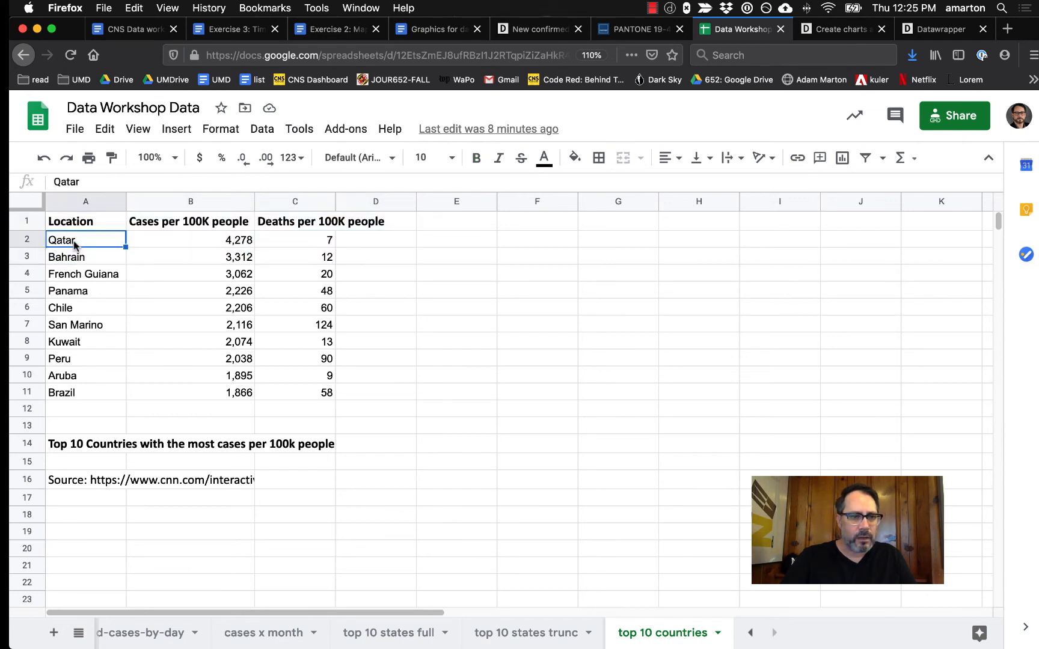
click(203, 243)
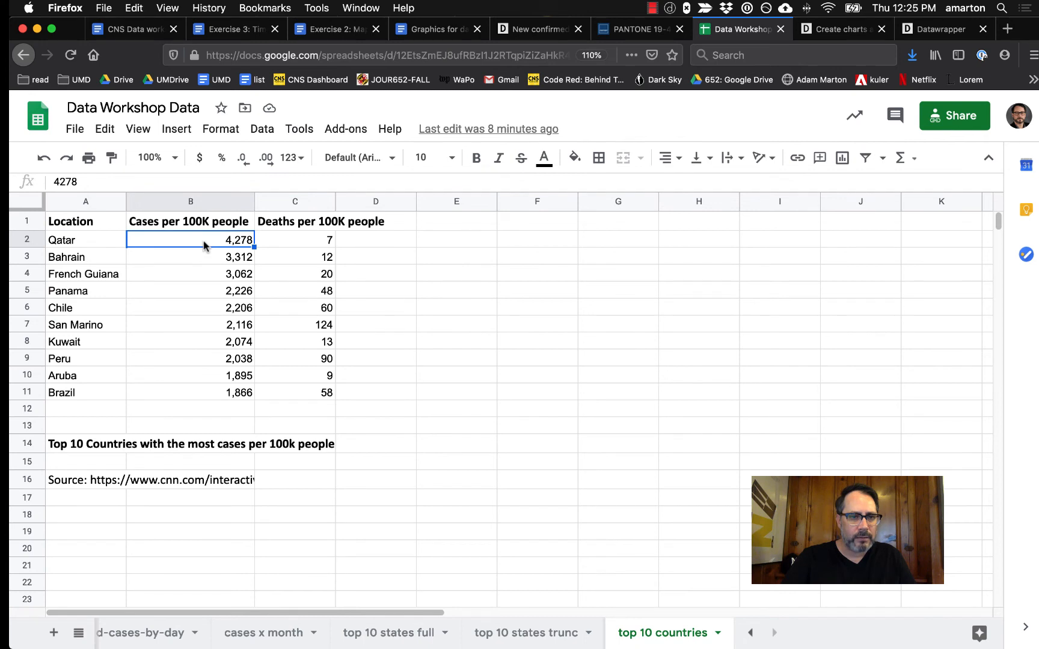
click(71, 262)
click(93, 278)
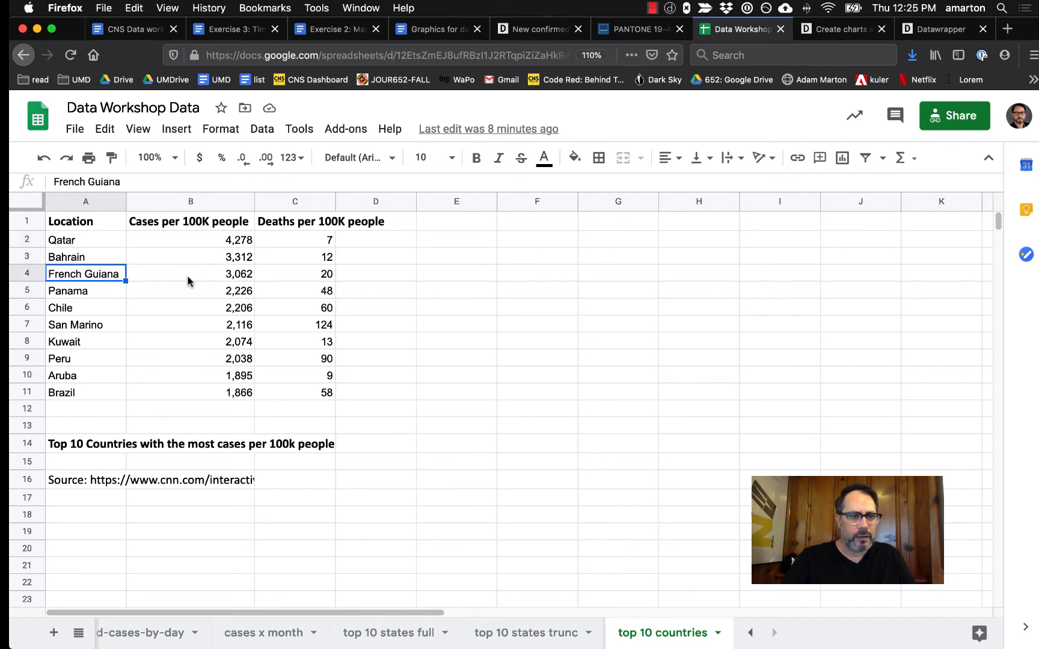
click(101, 293)
click(100, 308)
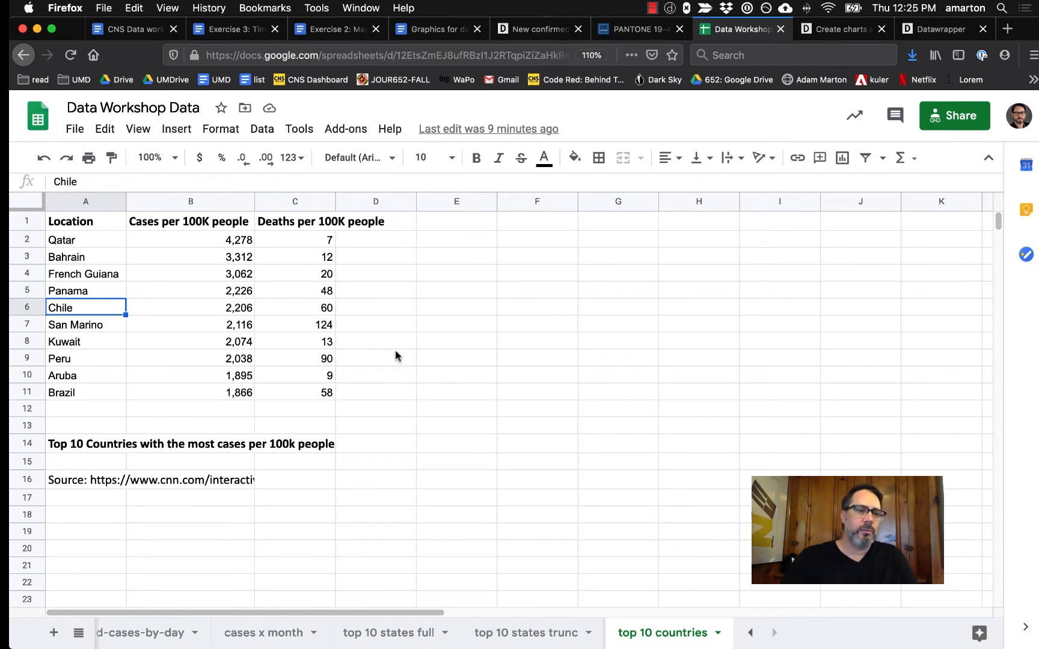
click(75, 391)
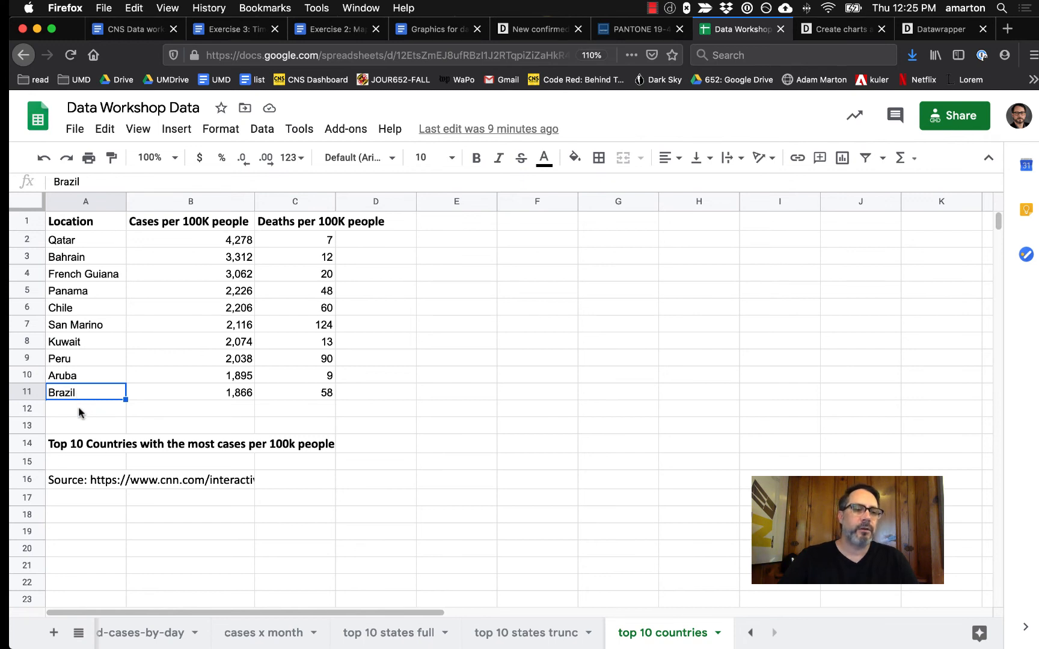
click(81, 411)
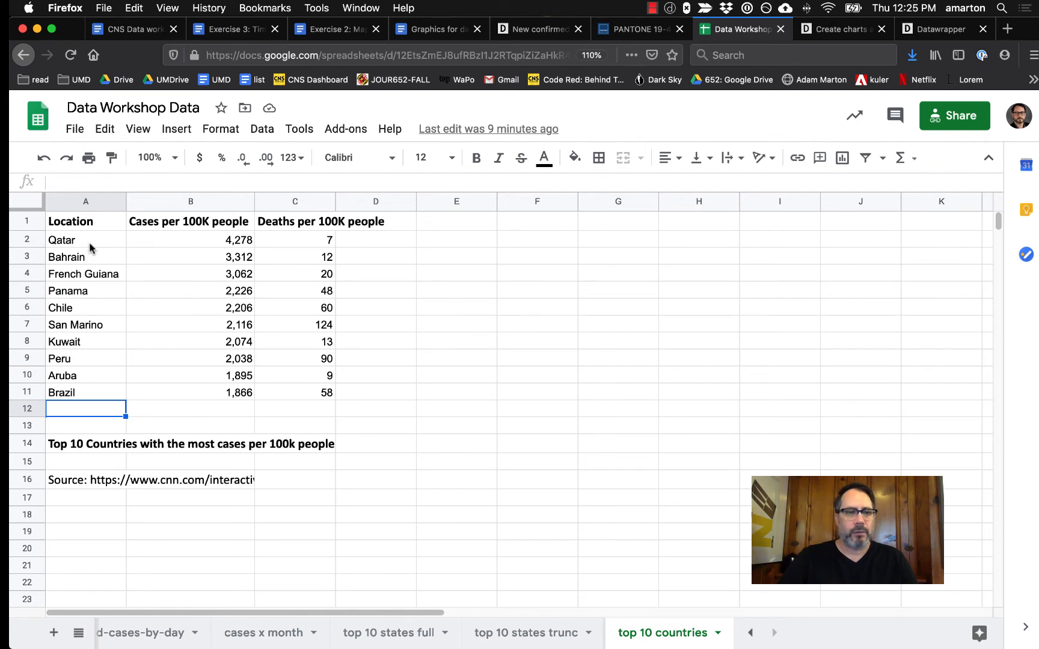
Switch to Datawrapper, keep World as the symbol map's base map and advance to adding data
click(926, 29)
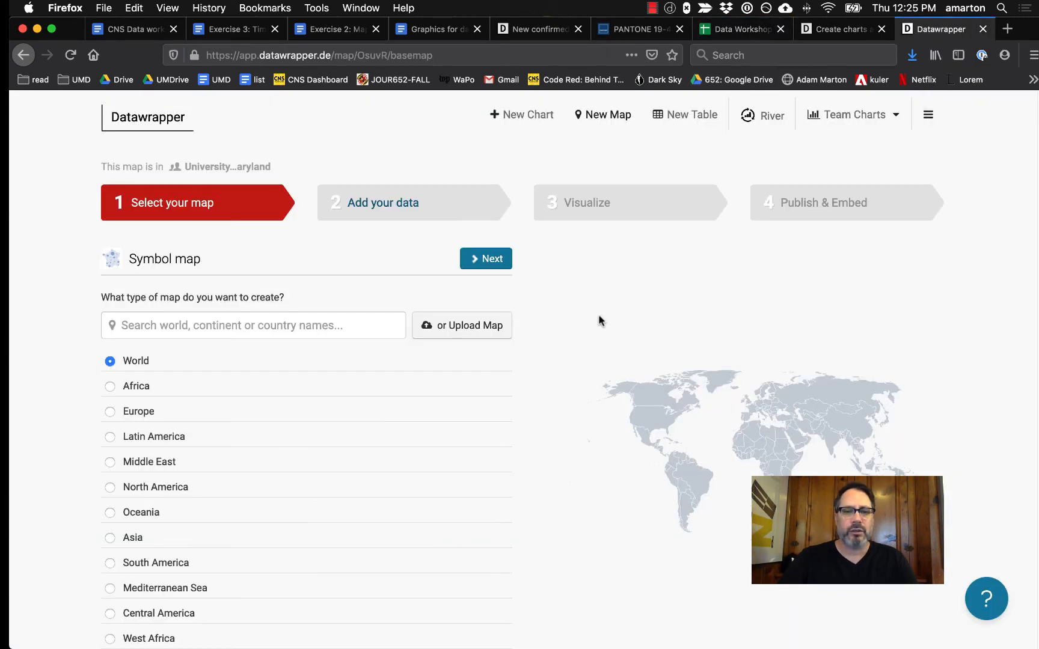
click(494, 258)
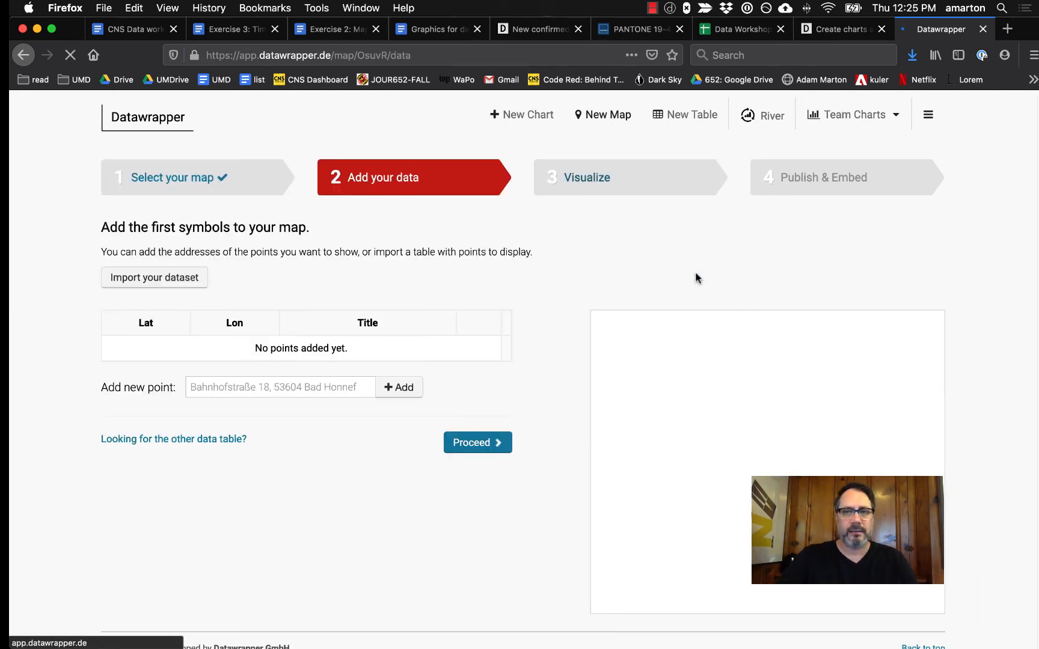
scroll(966, 292, down, 3)
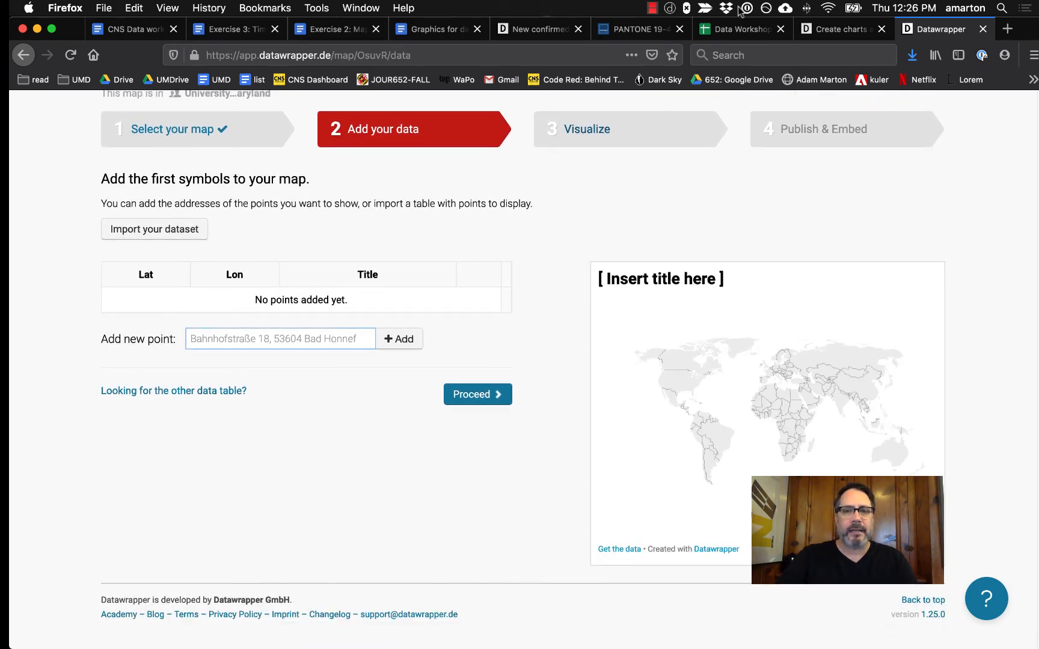
Copy "Qatar" from the "top 10 countries" sheet in Google Sheets and add it as a new point in Datawrapper
click(739, 29)
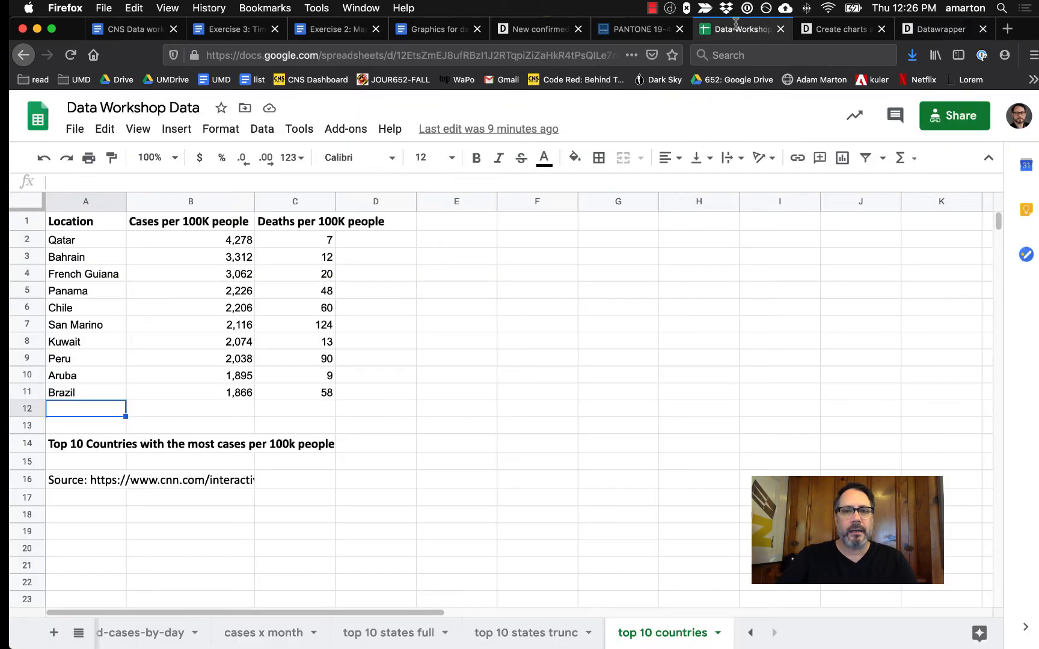
click(80, 245)
key(super+c)
click(927, 30)
click(205, 342)
key(super+v)
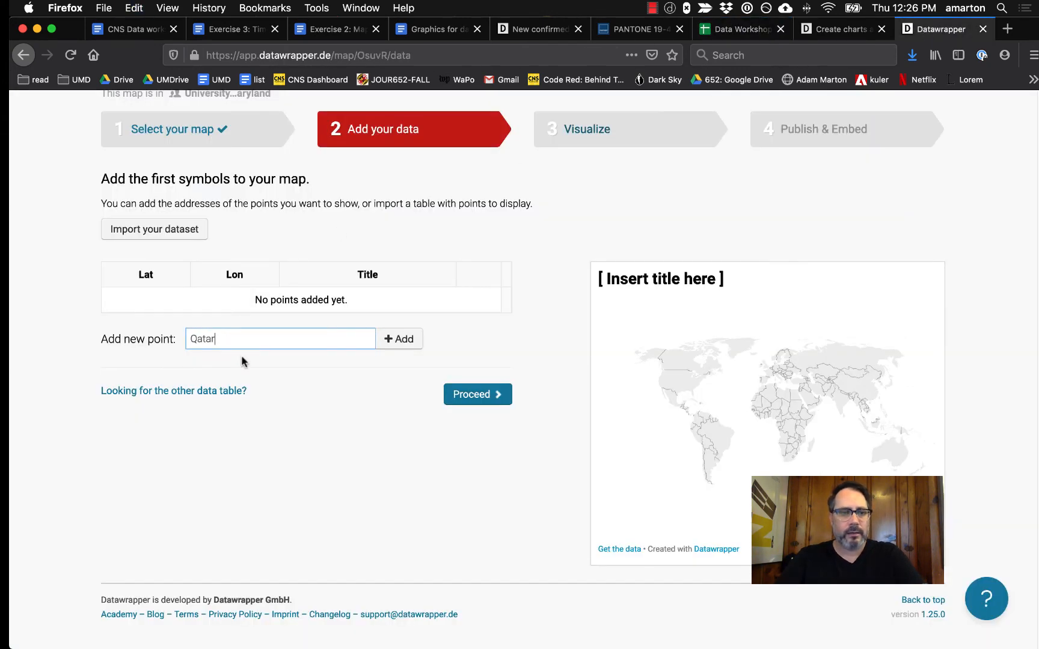
click(402, 347)
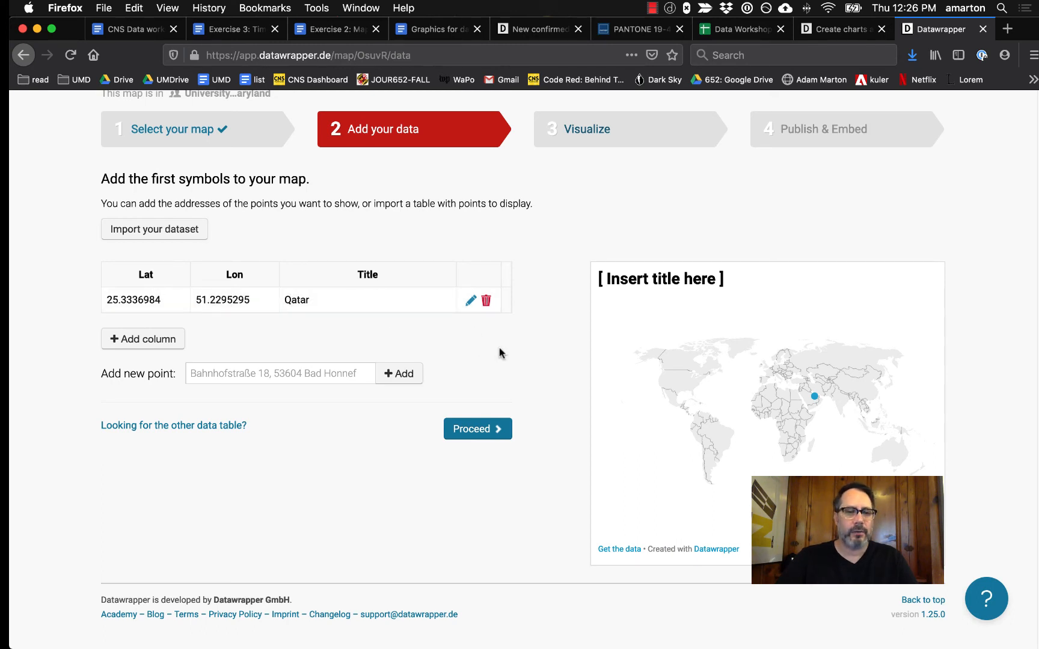
Add a data column to the points table named "Cases per 100K people", copying the header from the Google Sheets spreadsheet
click(729, 31)
click(195, 225)
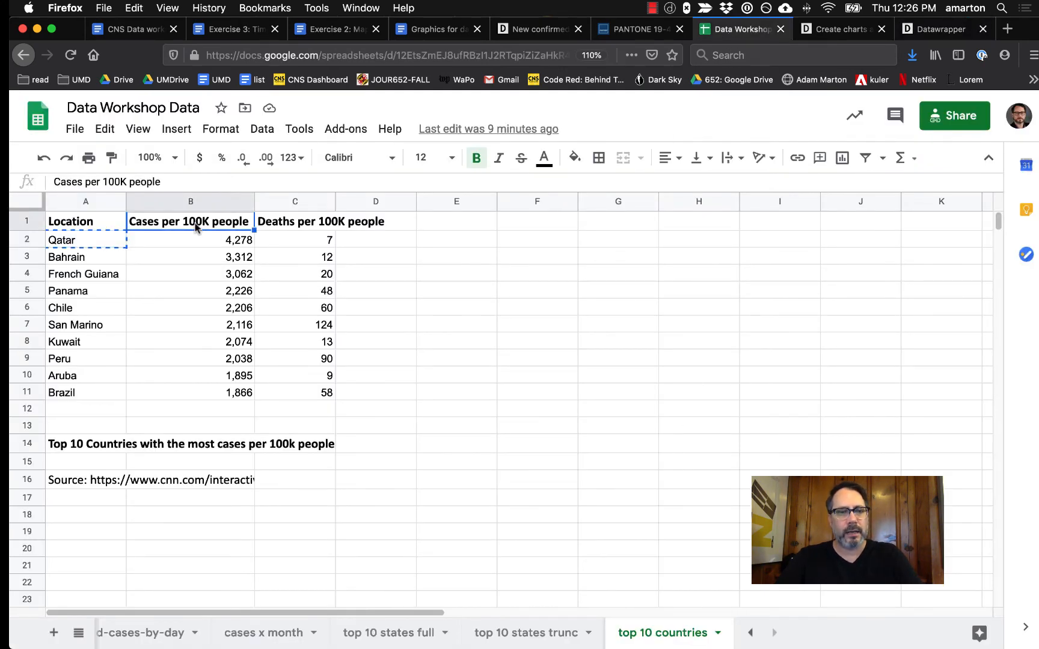
click(938, 29)
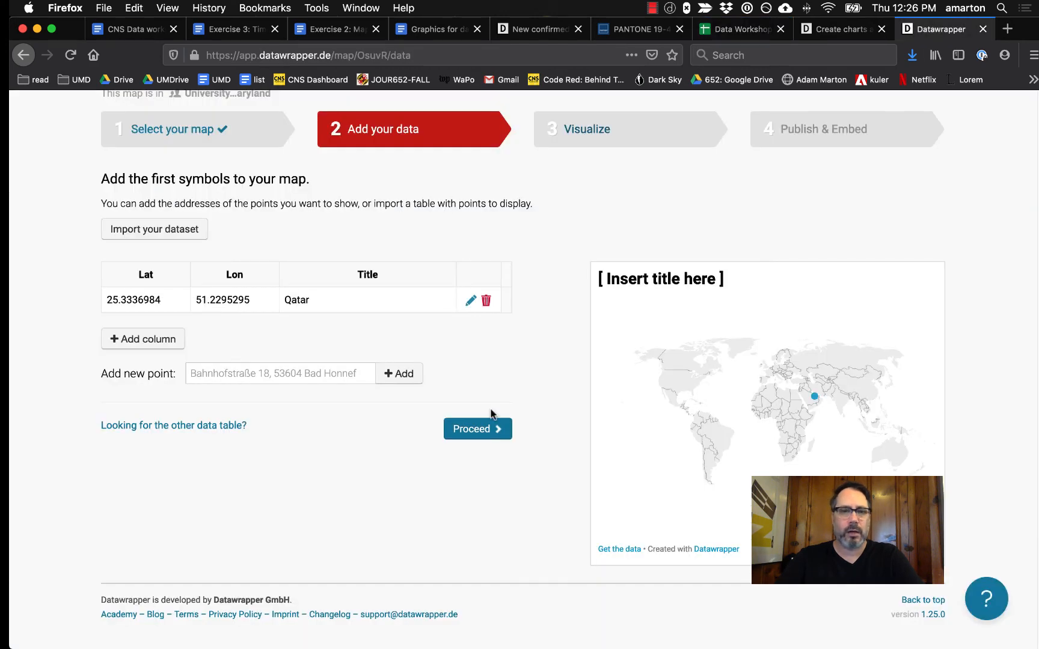
click(143, 327)
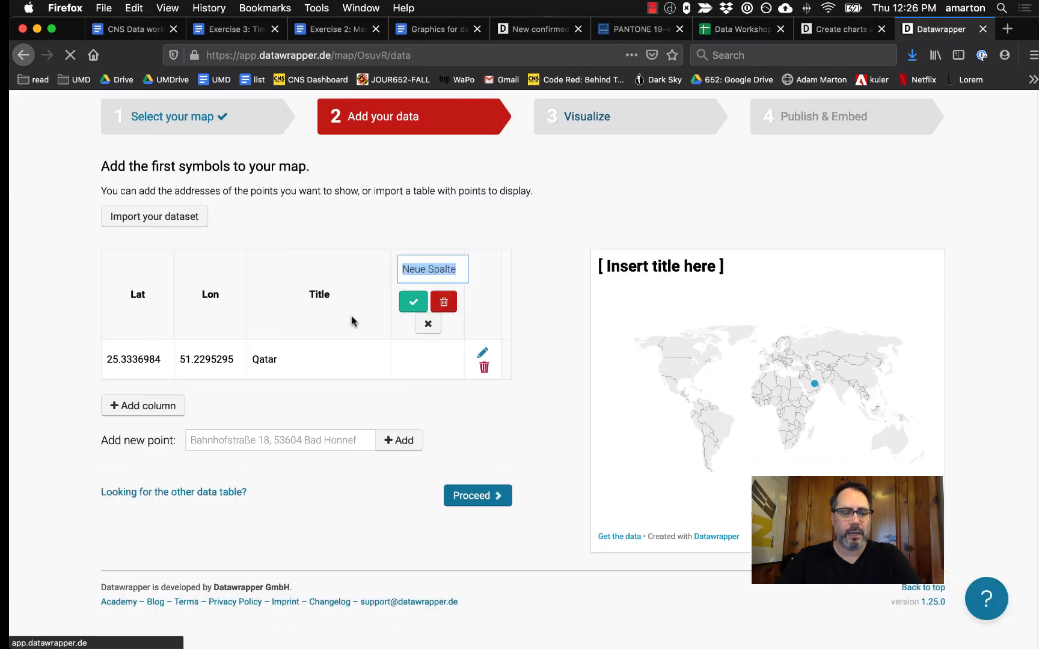
key(super+v)
click(413, 302)
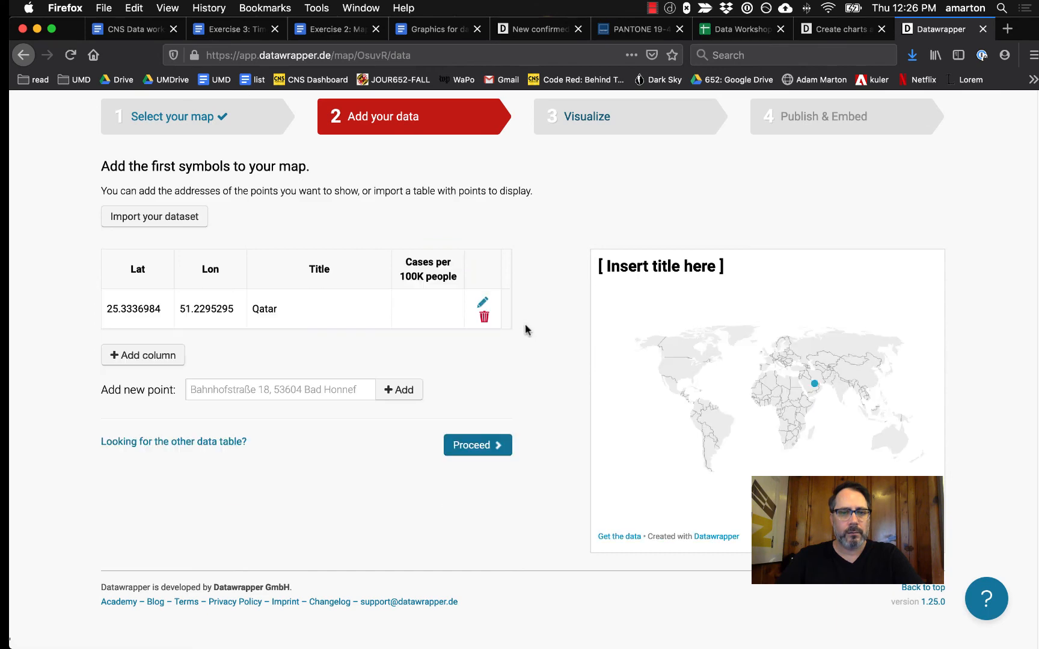
Add a second data column named "Deaths per 100K people", copying the header from the Google Sheets spreadsheet
click(762, 34)
click(294, 224)
key(super+c)
click(941, 29)
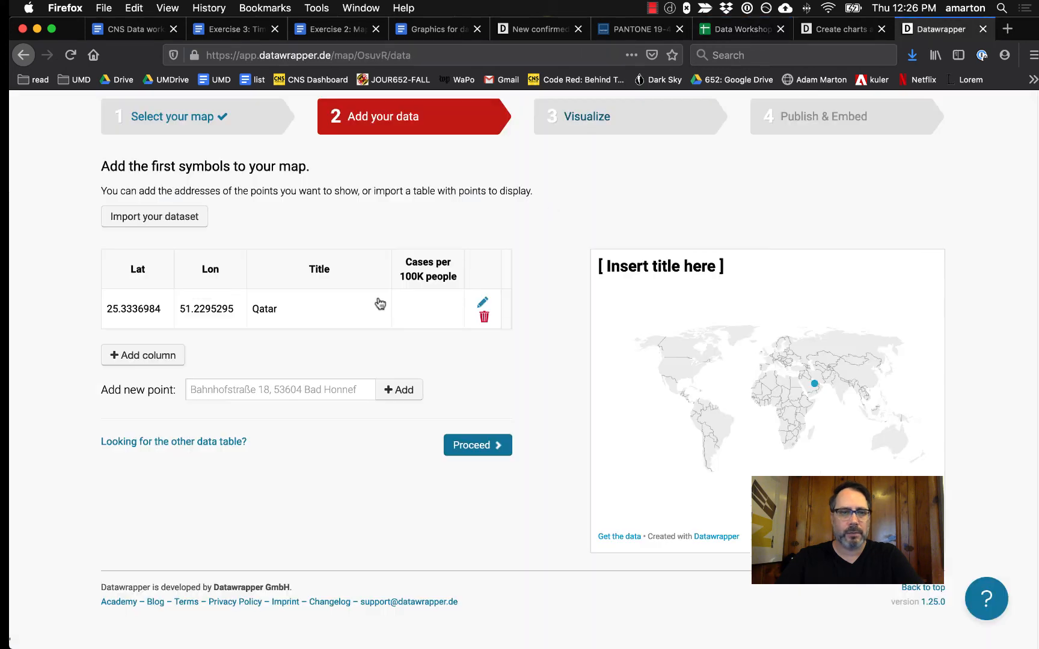
click(148, 354)
key(super+v)
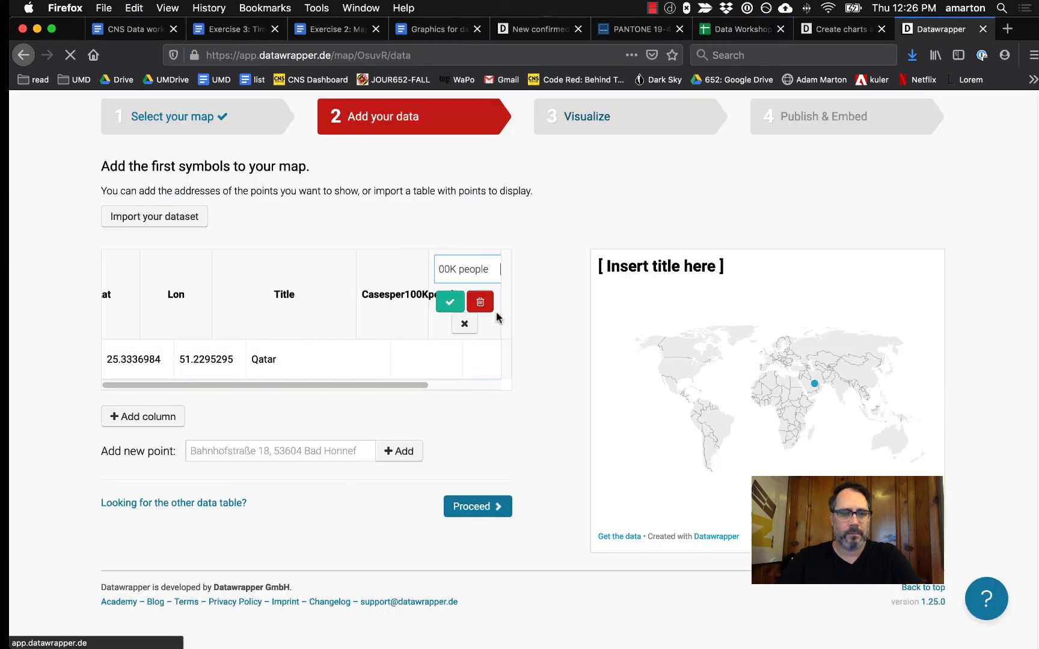
click(455, 307)
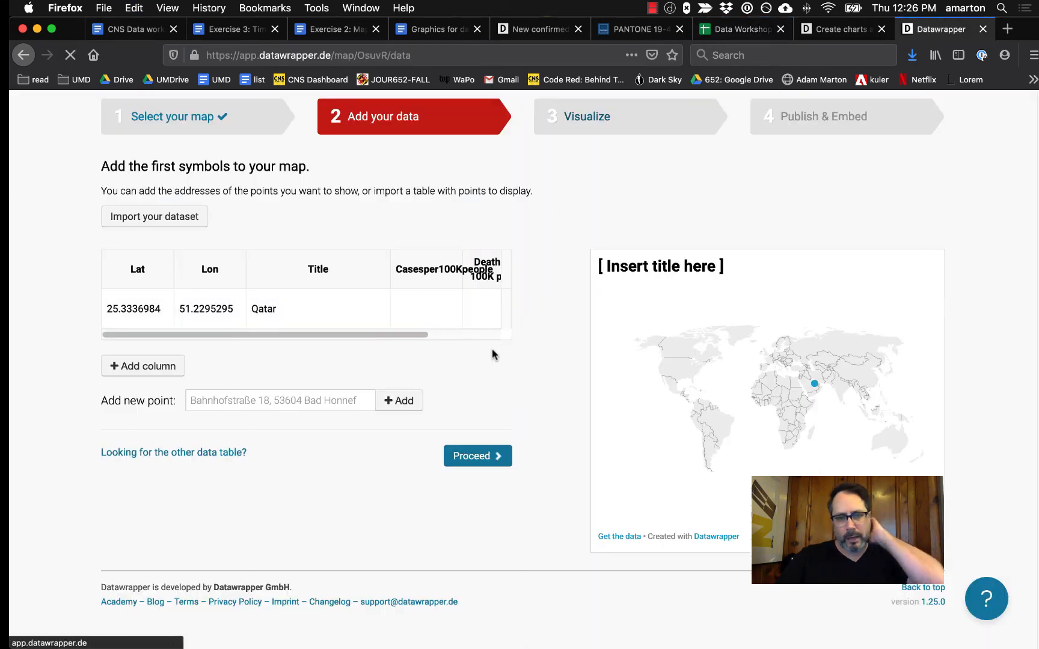
Fill in Qatar's row with 4278 cases, copied from the spreadsheet, and 7 deaths per 100K people, and save the row
drag(423, 337, 508, 340)
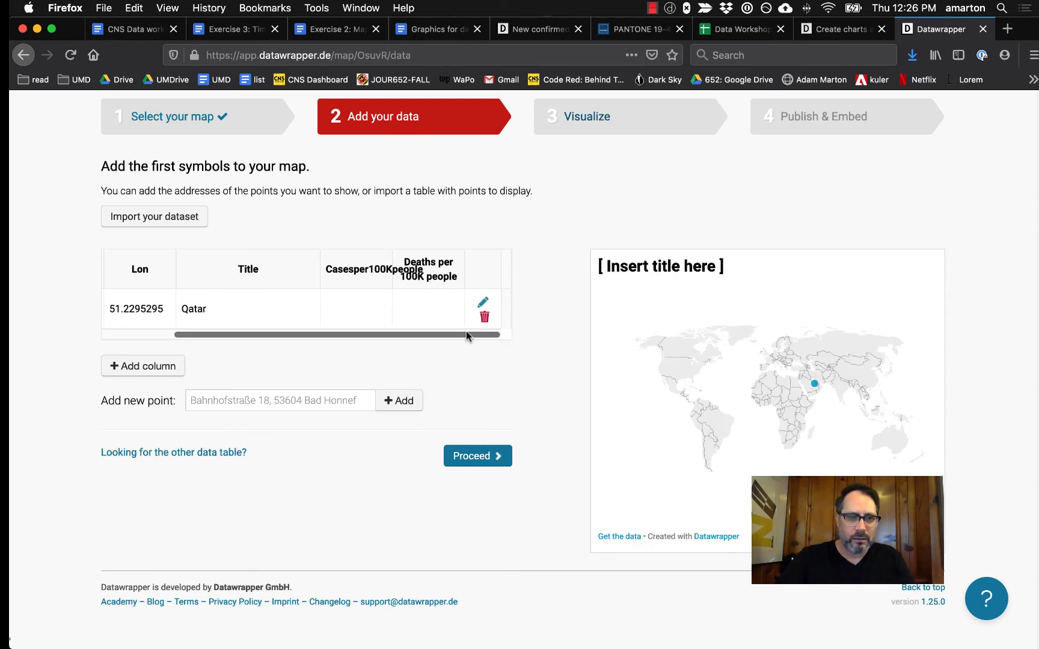
mouse_move(367, 334)
mouse_down()
mouse_move(291, 338)
mouse_move(373, 340)
mouse_up()
click(364, 317)
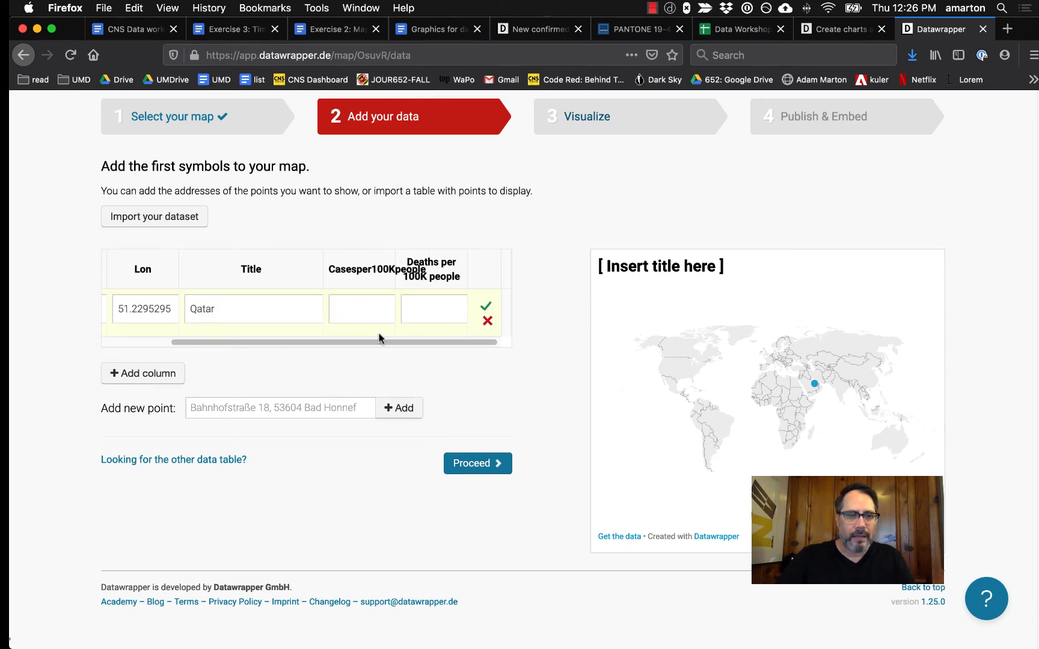
click(739, 29)
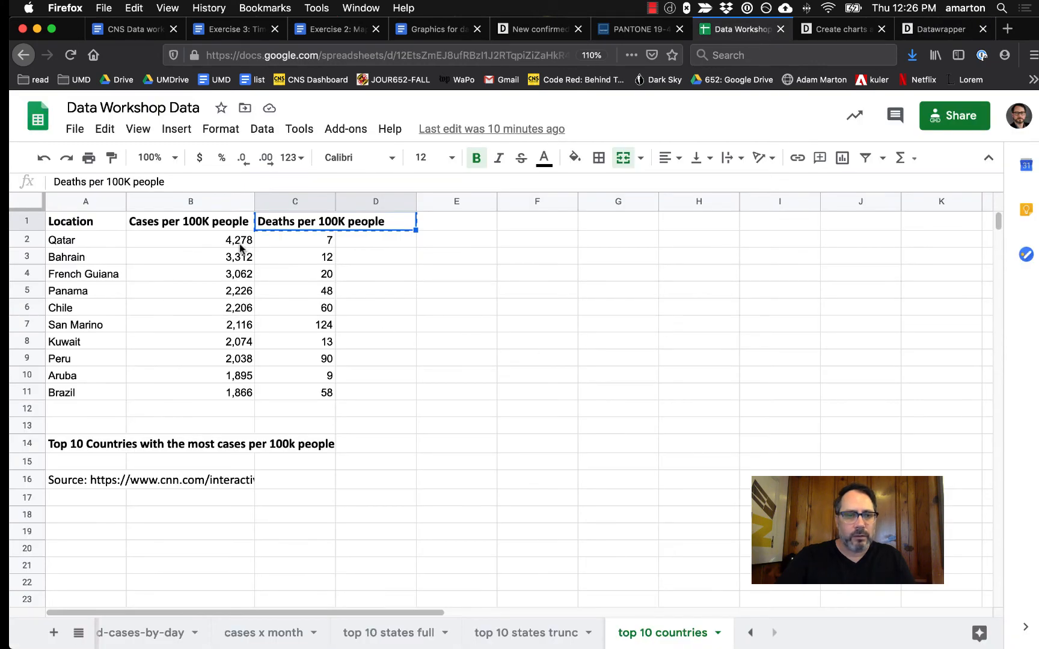
click(240, 243)
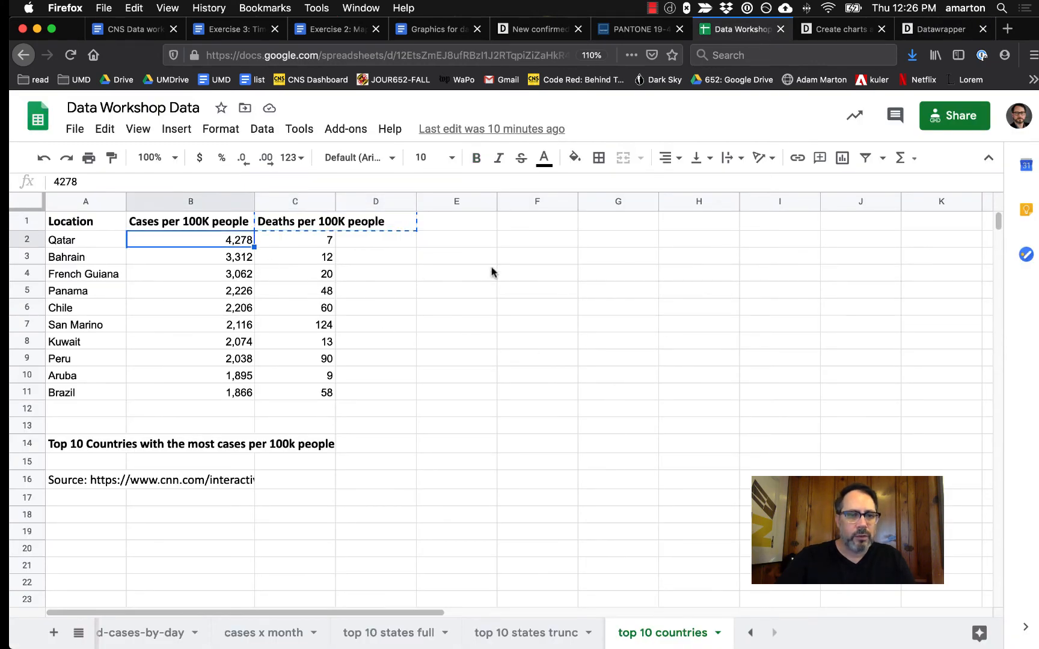
double_click(232, 241)
double_click(235, 240)
key(super+c)
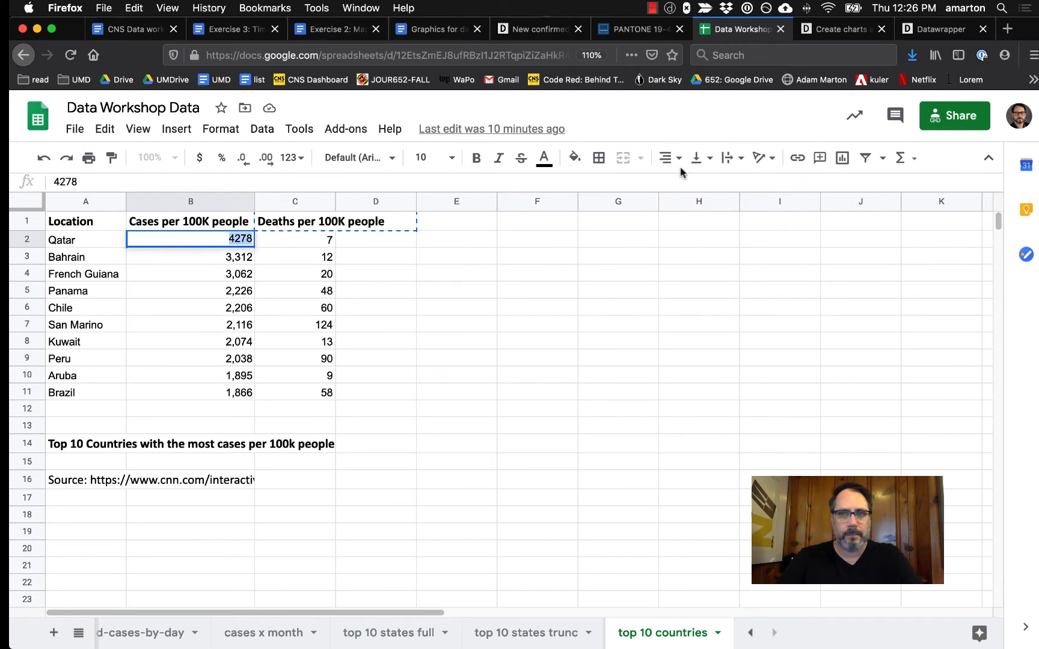
click(942, 33)
click(351, 308)
key(super+v)
click(428, 309)
text(7)
click(487, 310)
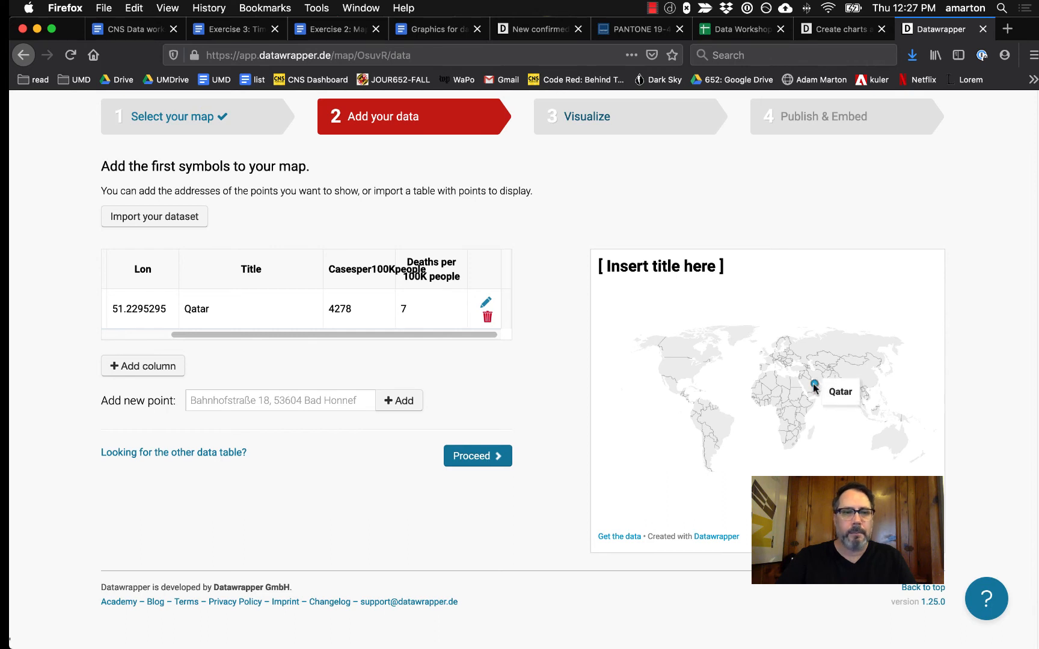
Copy "Bahrain" from the "top 10 countries" sheet and add it as a new point in Datawrapper
drag(478, 335, 379, 335)
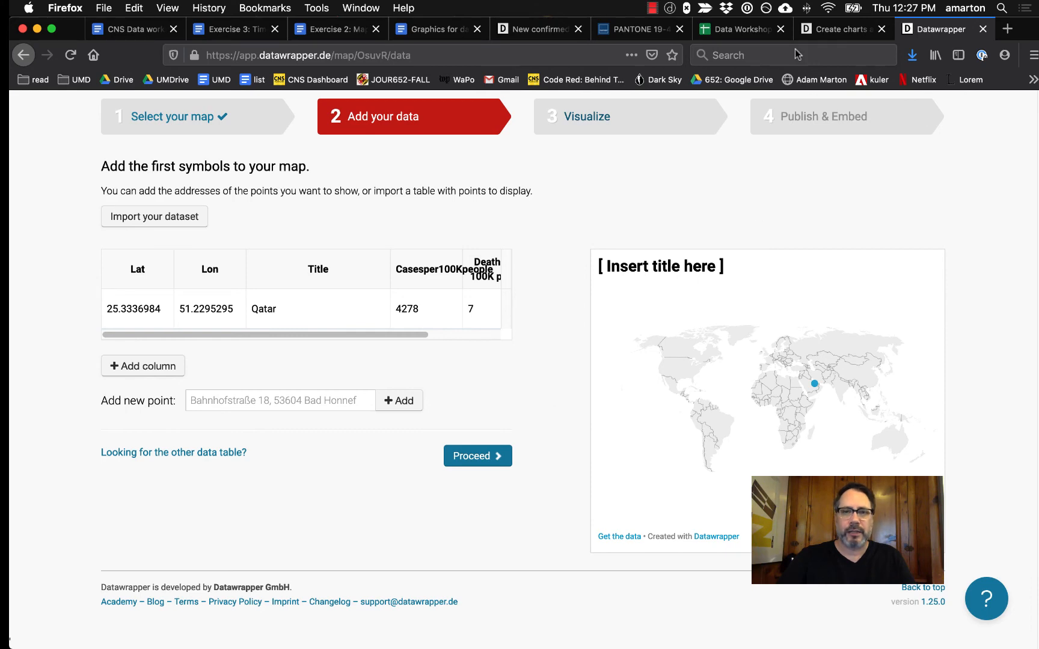
click(761, 34)
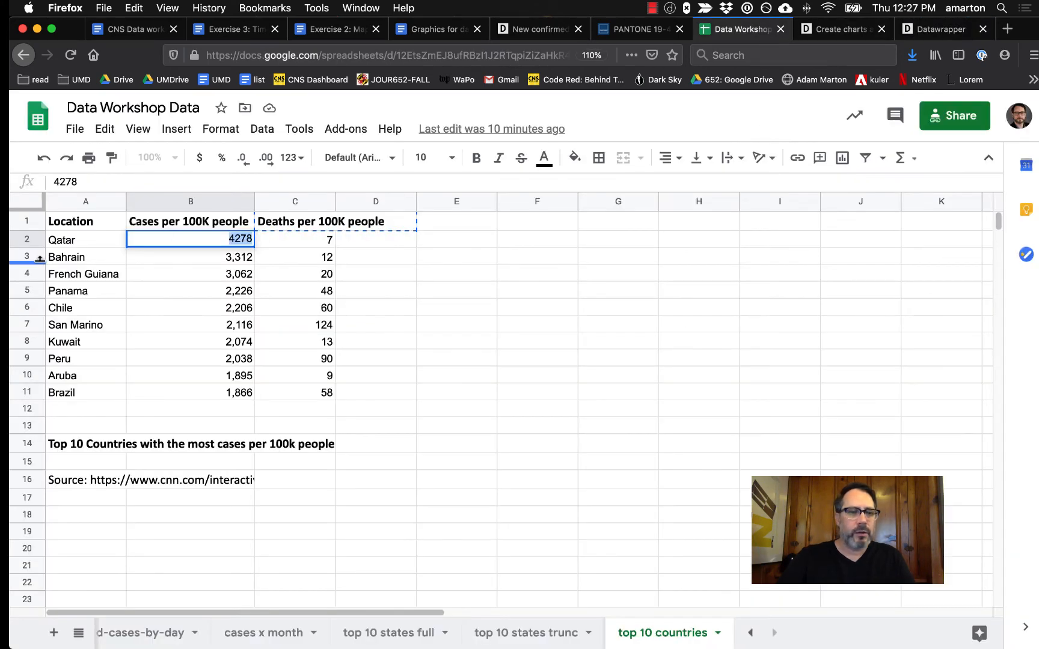
click(78, 261)
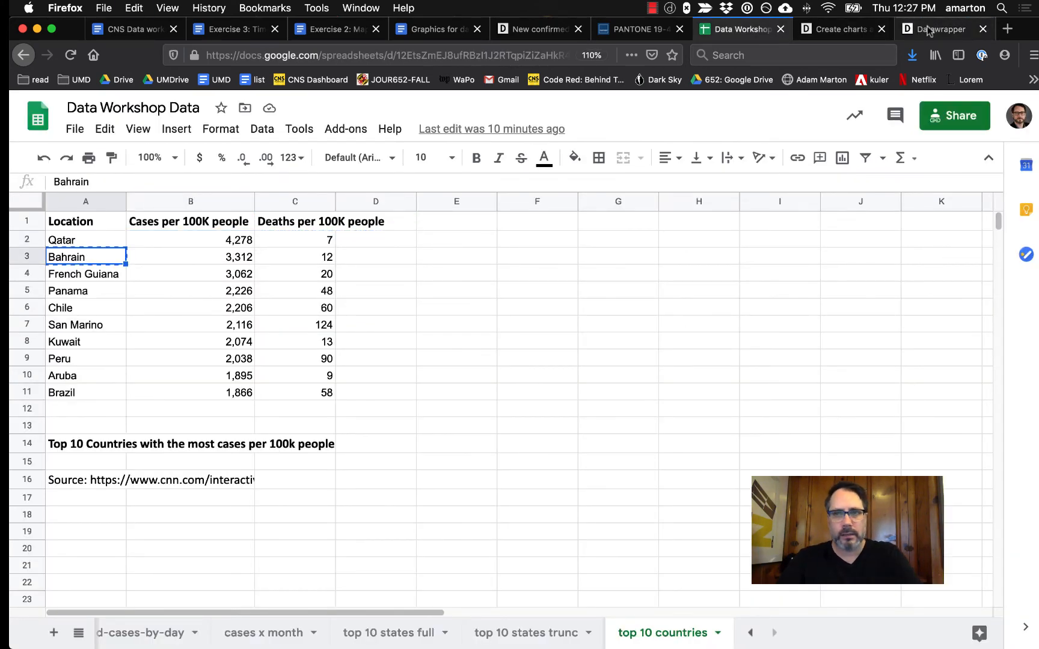
click(932, 29)
click(205, 403)
key(super+v)
click(398, 401)
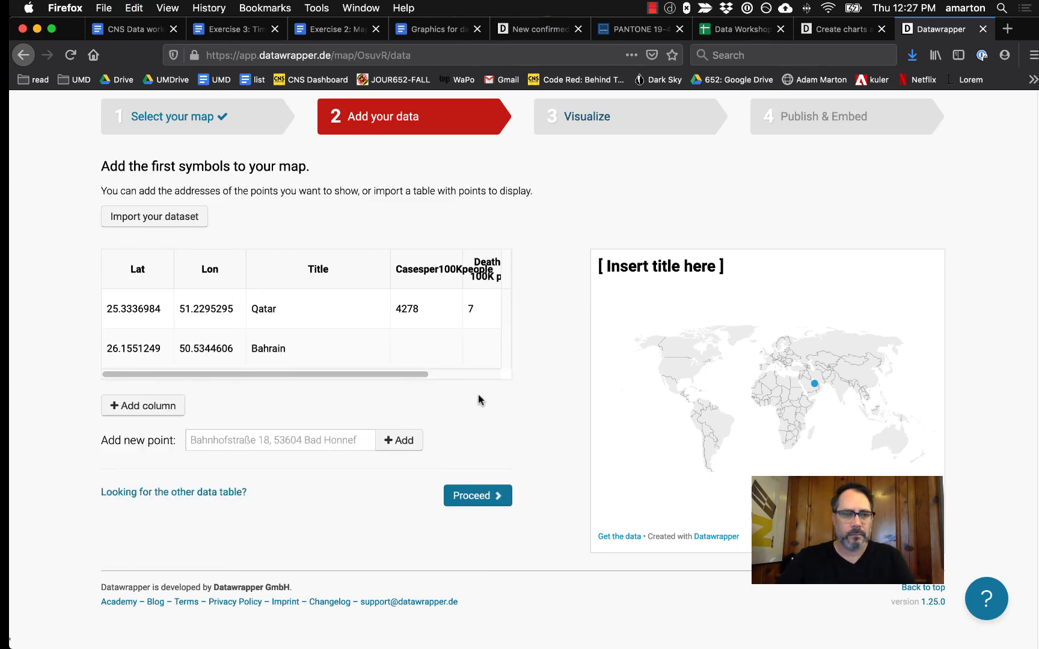
Add French Guiana as a new map point, copying its name from the spreadsheet
click(741, 28)
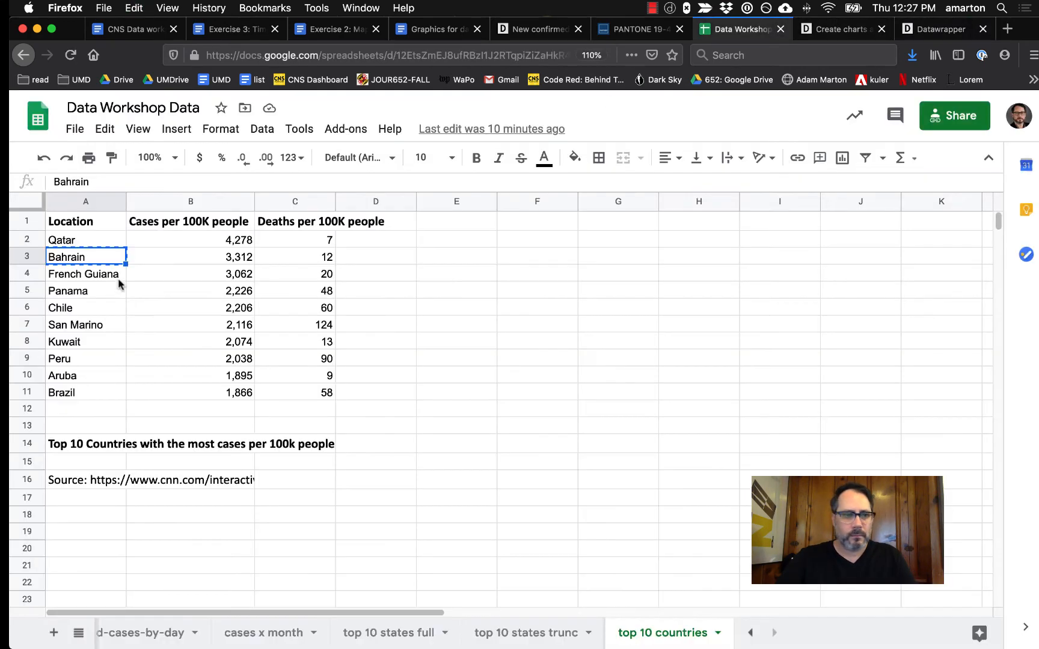
click(114, 277)
key(super+c)
click(938, 29)
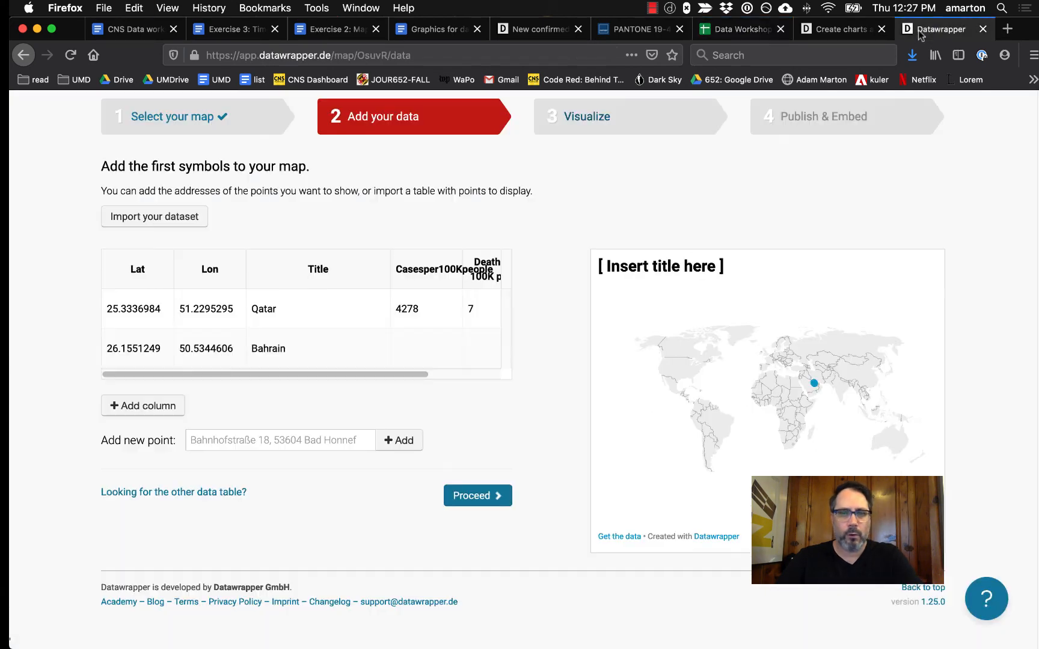
click(241, 441)
key(super+v)
click(389, 441)
Add Panama as a new map point, copying its name from the spreadsheet
click(741, 29)
click(106, 295)
key(super+c)
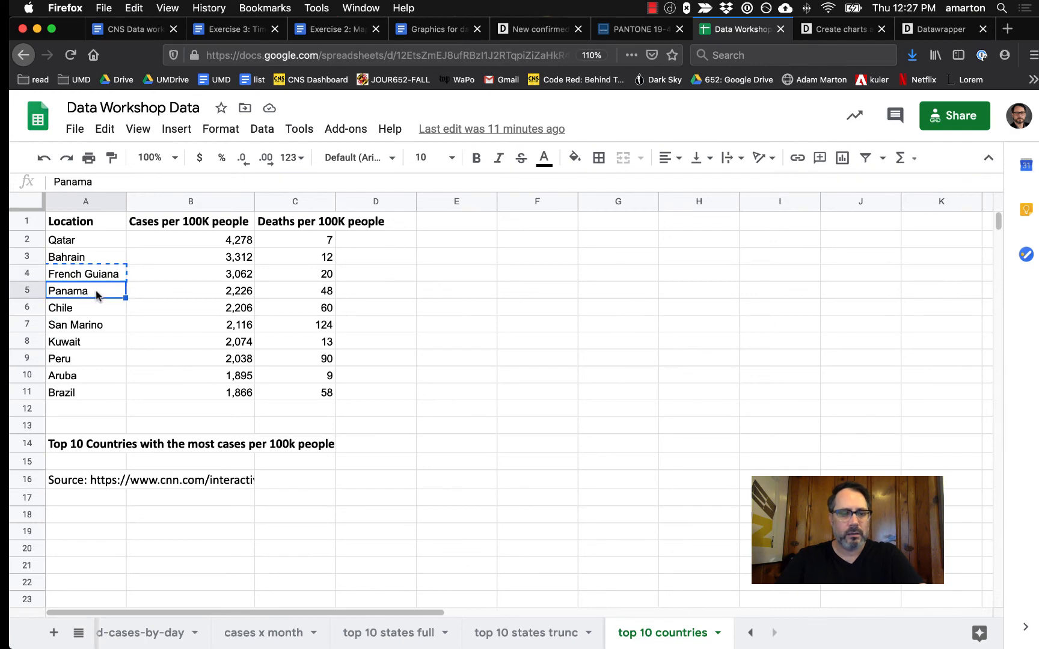
click(938, 29)
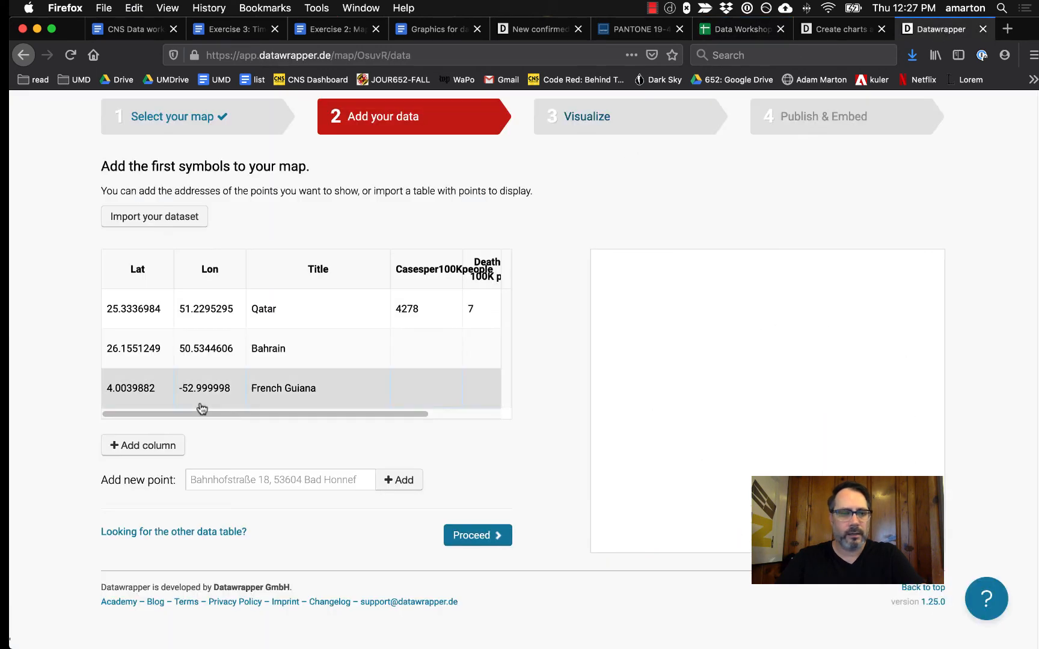
click(226, 479)
key(super+v)
click(401, 480)
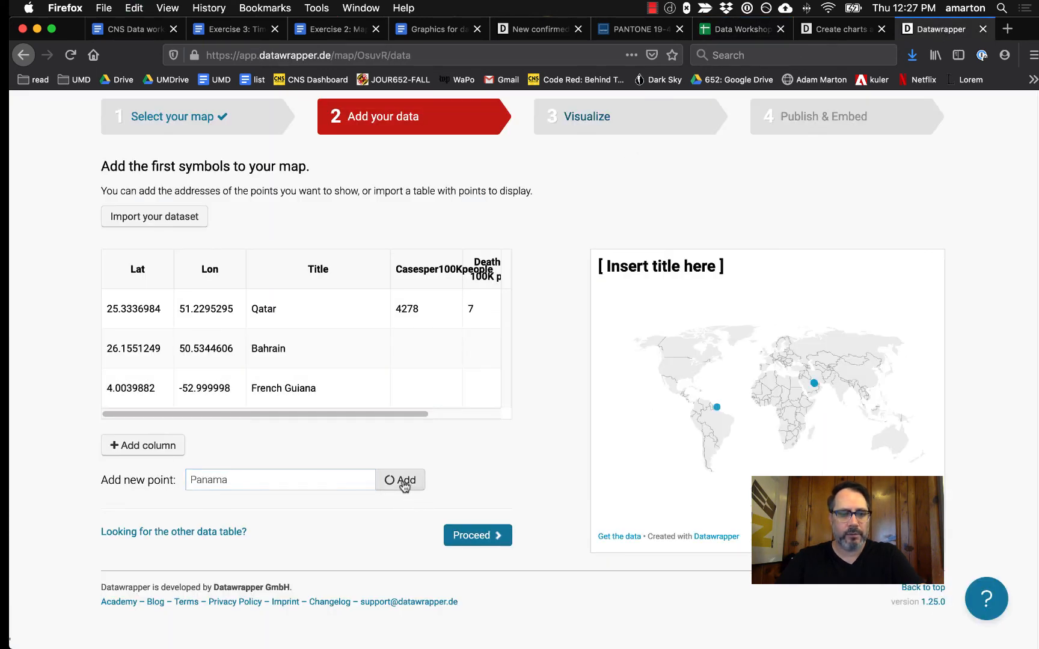
Fill in Bahrain's row with 3,312 cases, copied from the spreadsheet, and 12 deaths per 100K people, and save the row
click(749, 27)
click(229, 260)
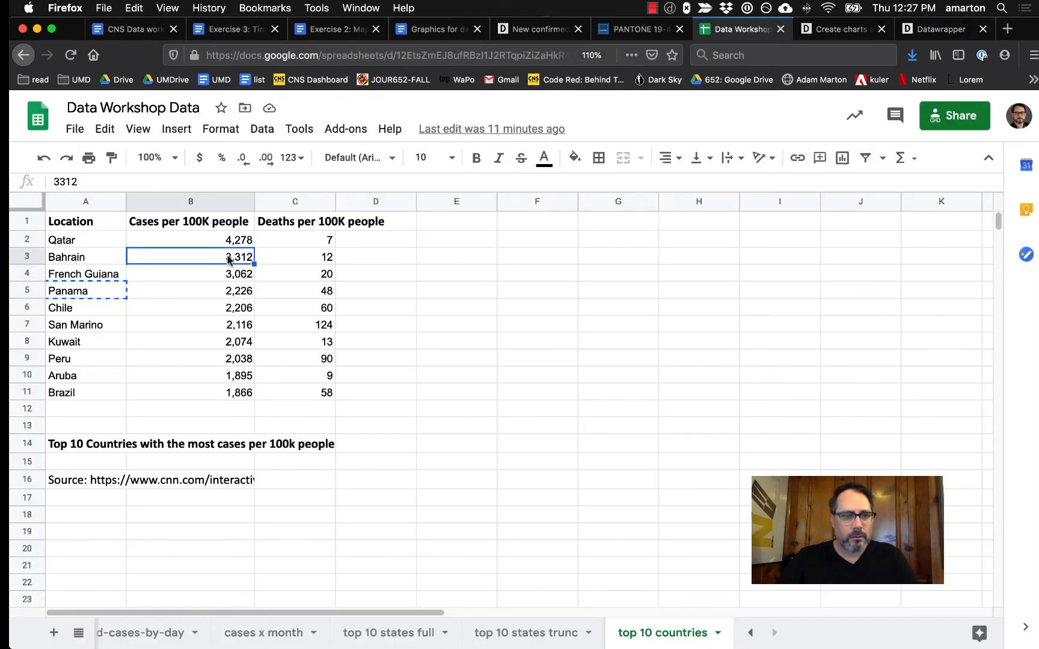
click(940, 28)
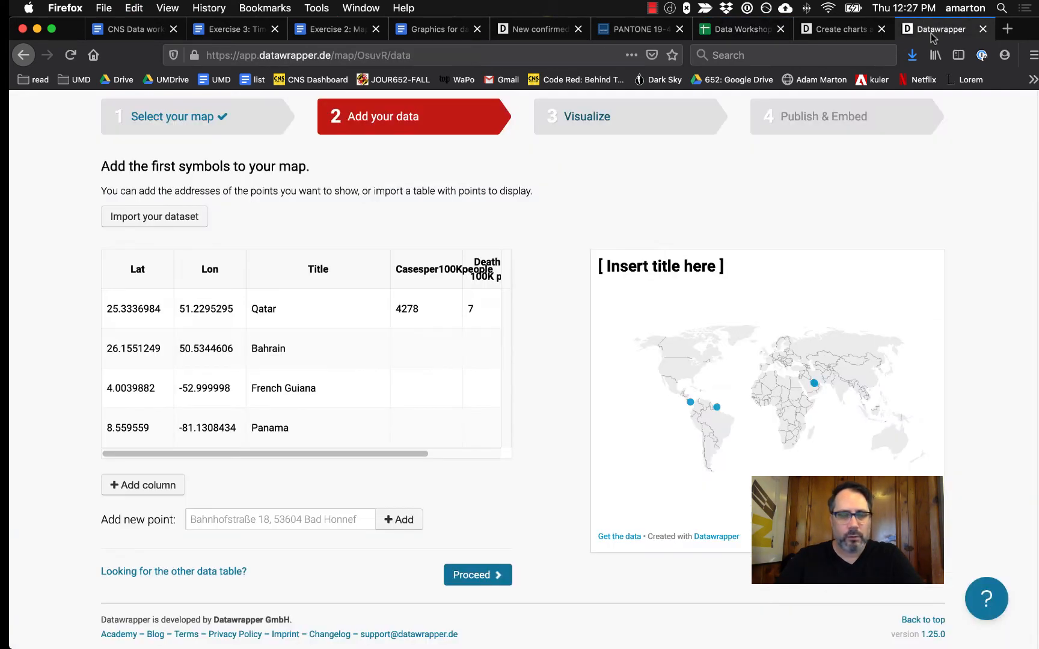
click(407, 340)
key(super+v)
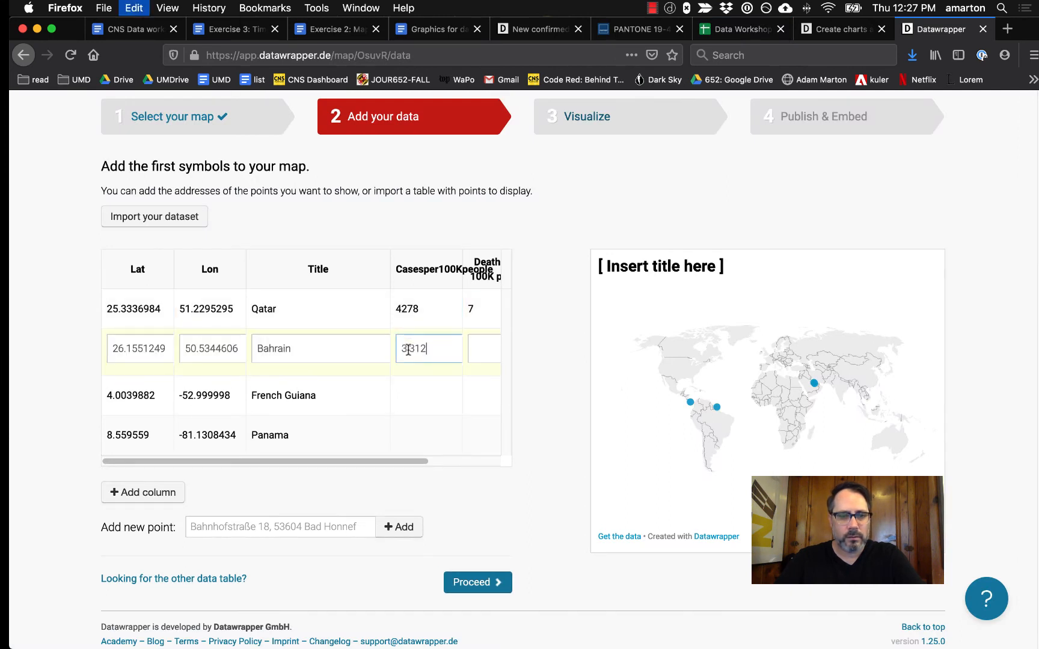
click(481, 348)
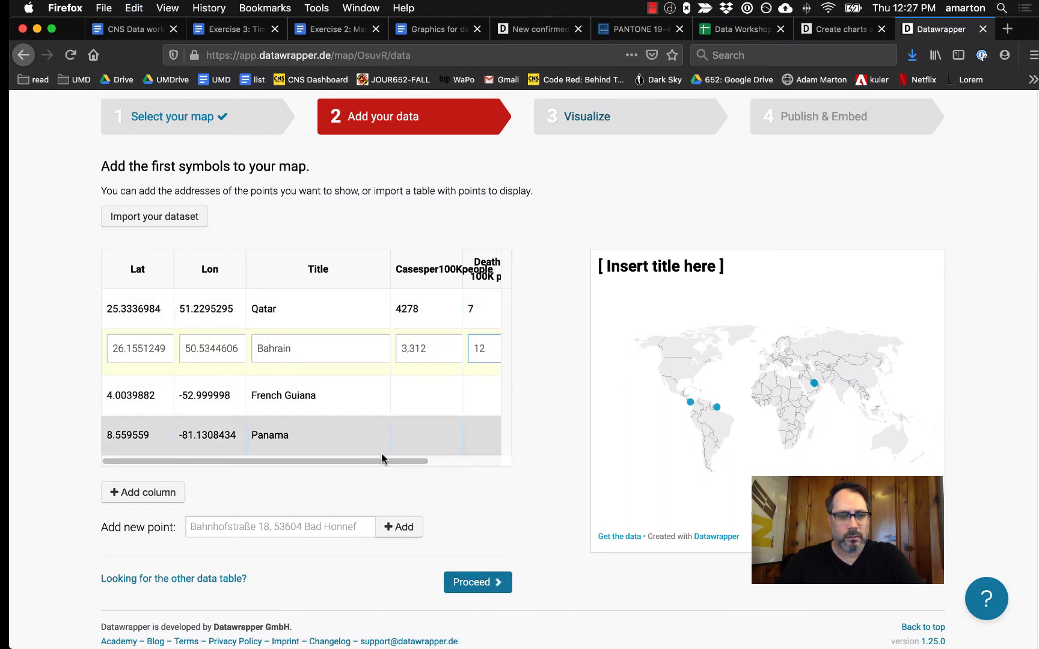
drag(385, 462, 456, 461)
click(483, 347)
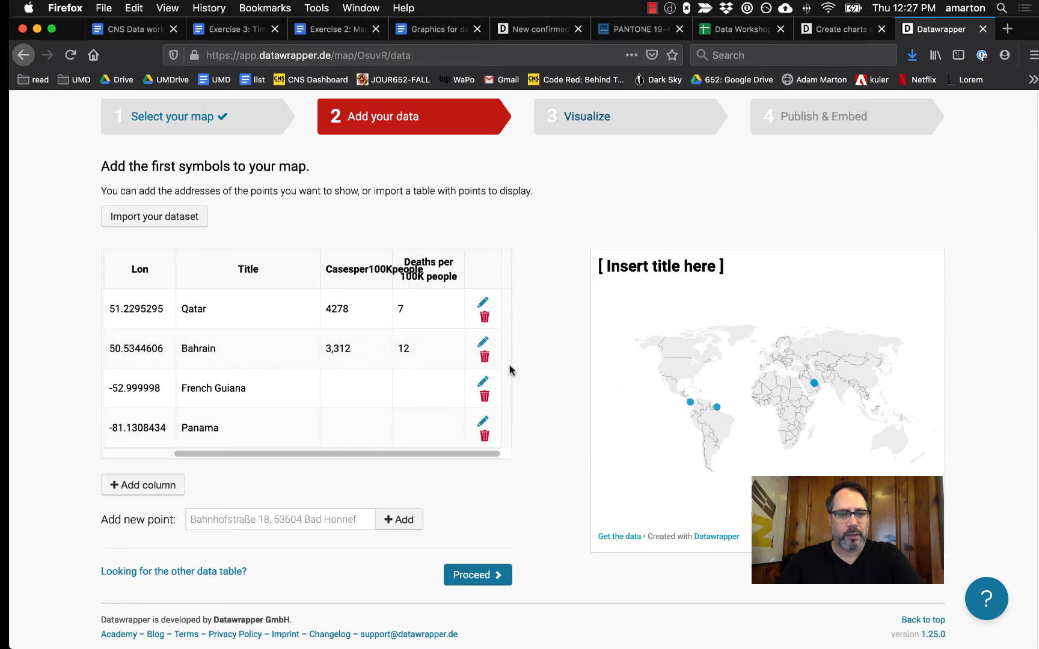
Fill in French Guiana's row with 3,062 cases, copied from the spreadsheet, and 20 deaths per 100K people, and save the row
click(361, 394)
click(373, 392)
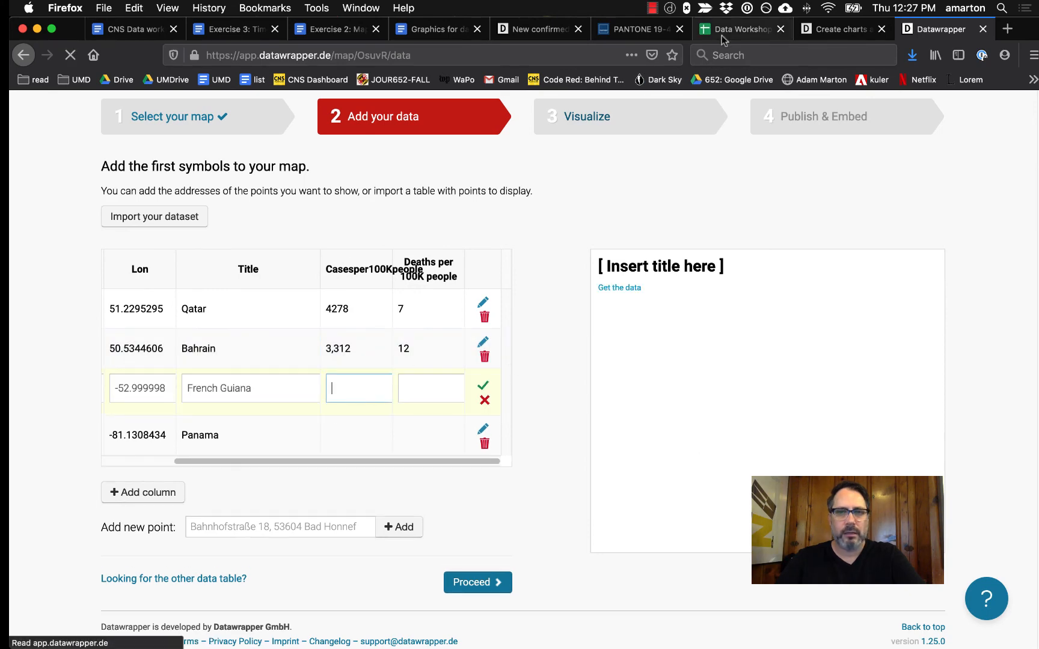
click(725, 31)
click(242, 274)
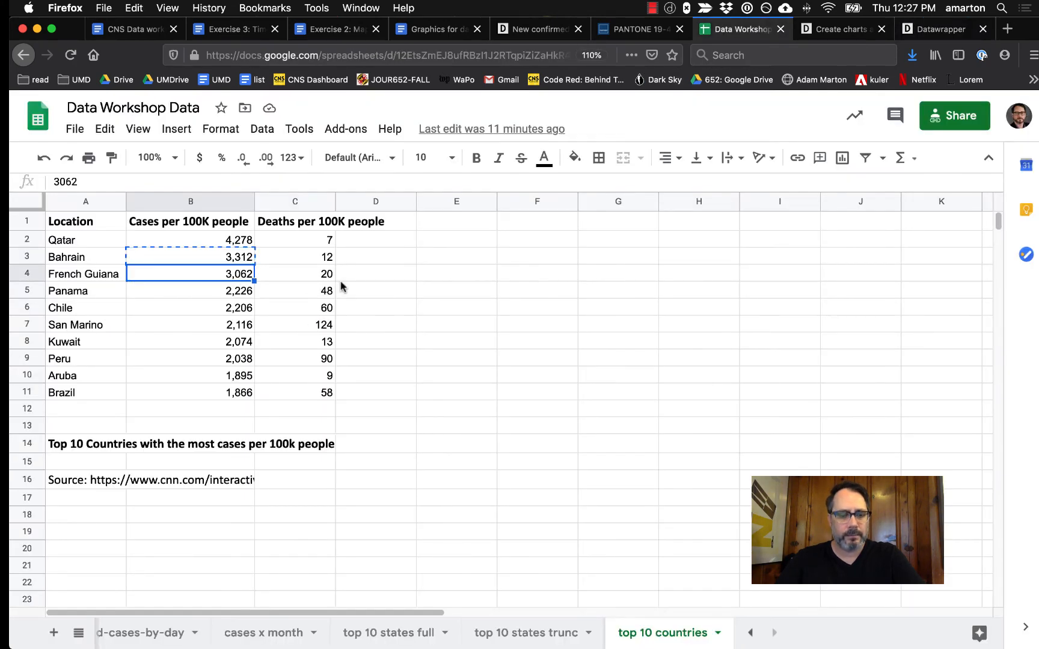
click(947, 29)
key(super+v)
click(425, 395)
text(20)
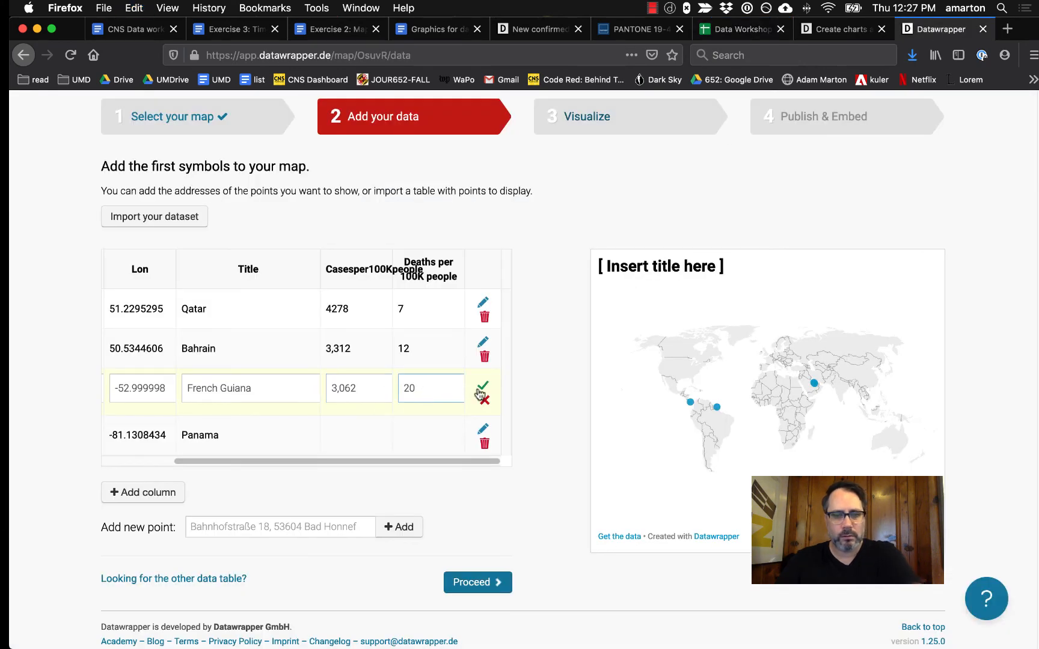
click(482, 386)
Fill in Panama's row with 2,226 cases, copied from the spreadsheet, and 48 deaths per 100K people, and save the row
click(343, 425)
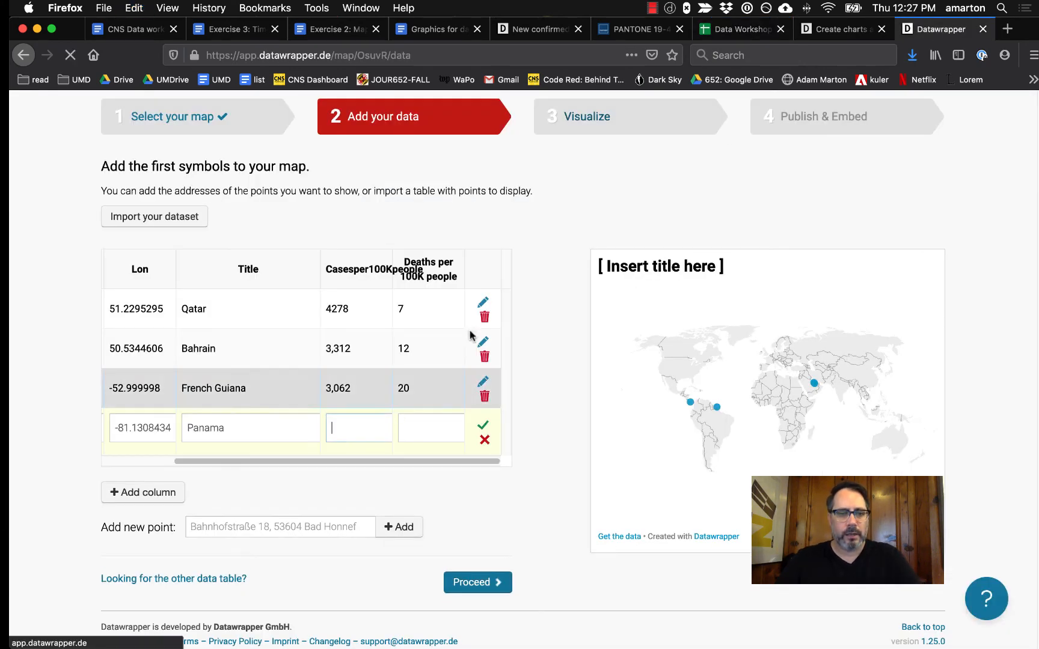
click(718, 30)
click(209, 288)
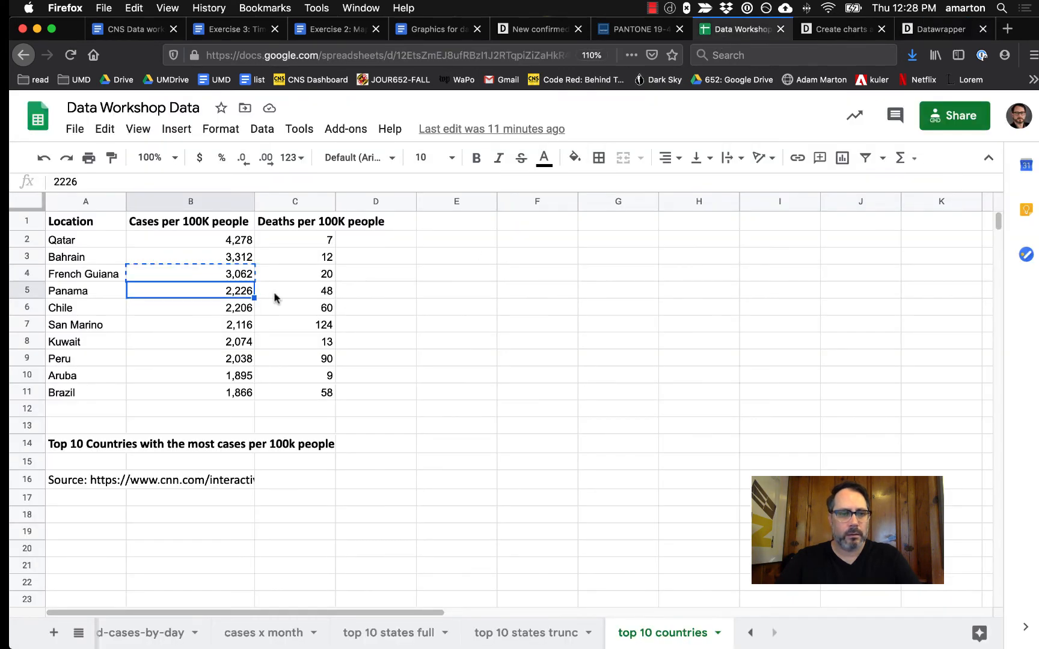
key(super+c)
click(941, 29)
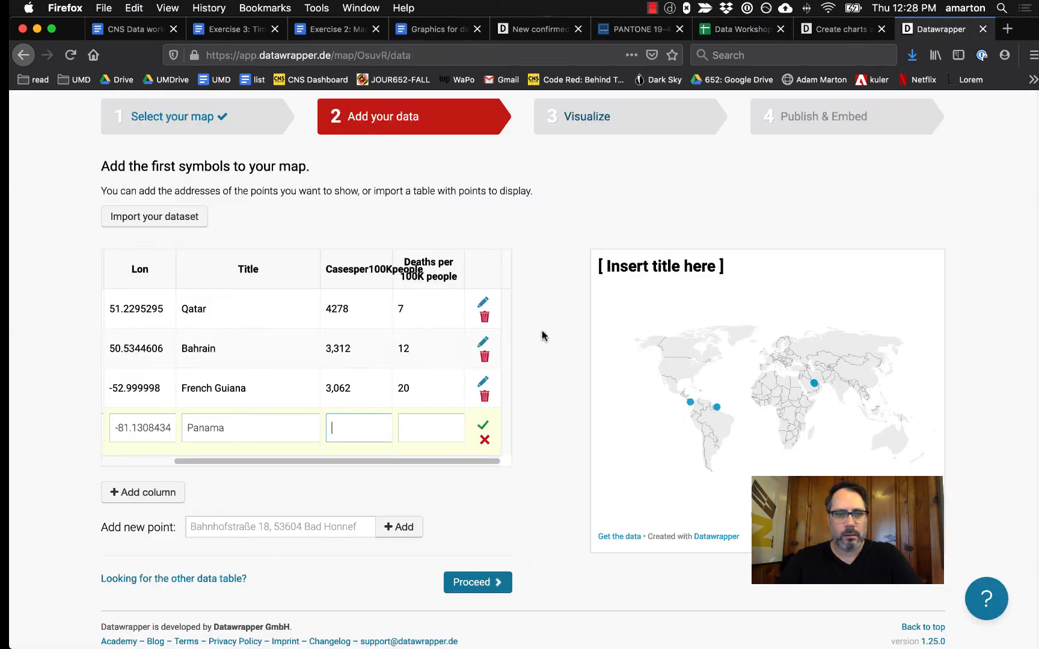
key(super+v)
click(448, 430)
text(48)
click(484, 425)
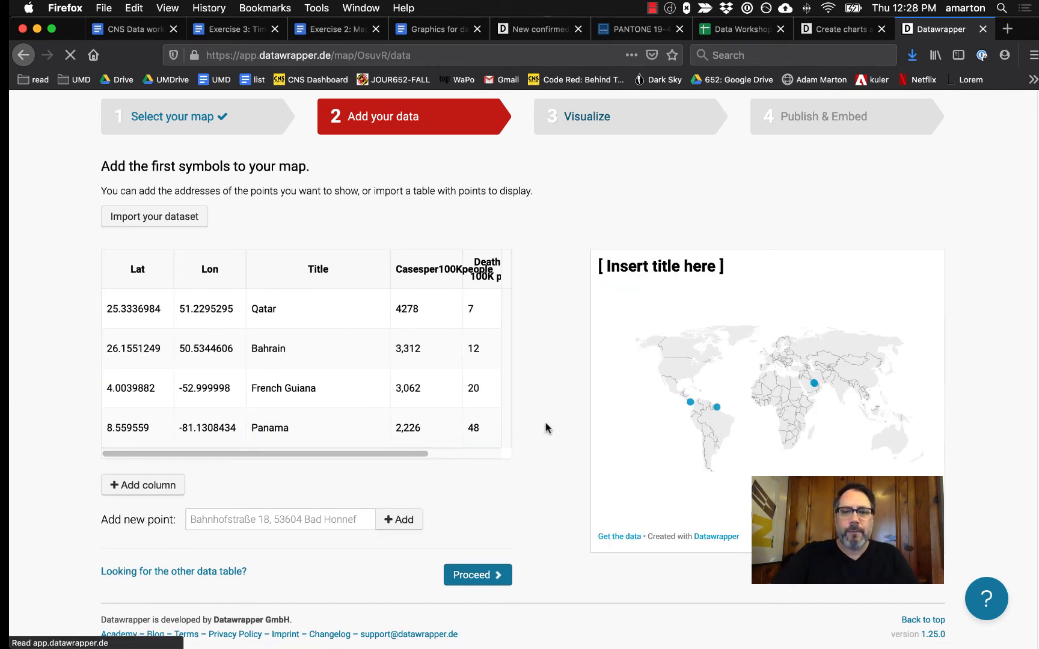
Proceed to the Visualize stage and size the map symbols by the Casesper100Kpeople column
mouse_move(812, 385)
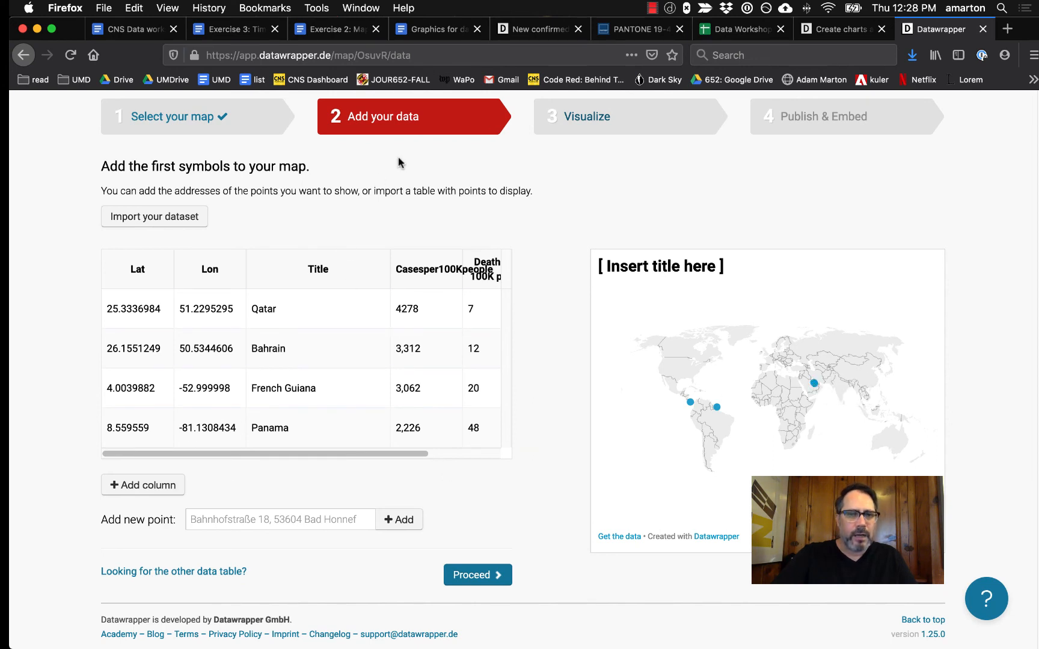
click(599, 120)
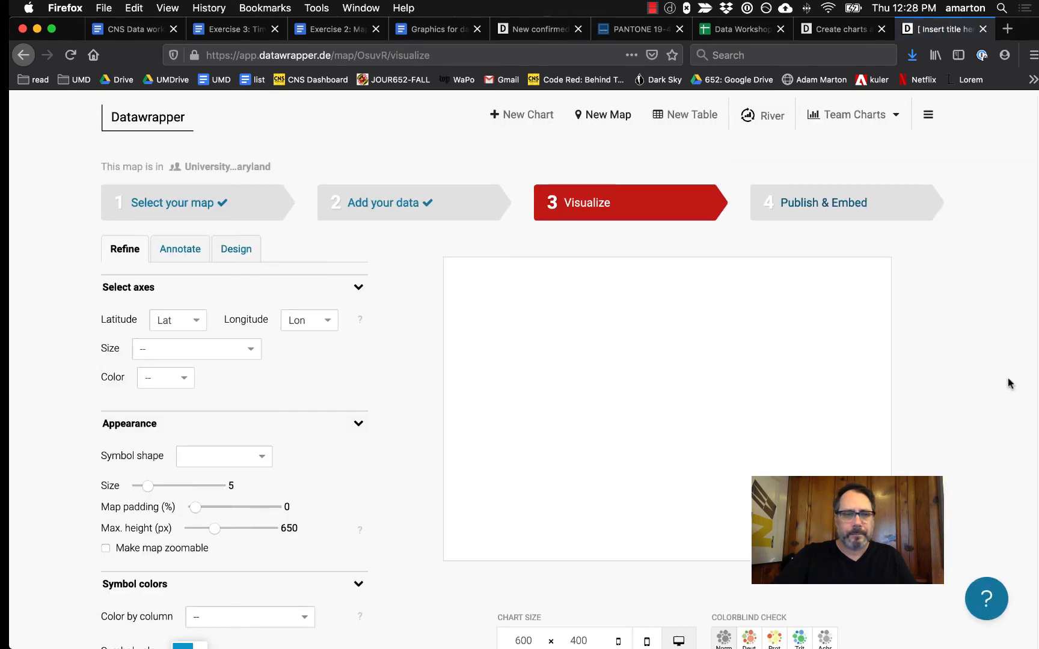
scroll(1007, 380, down, 1)
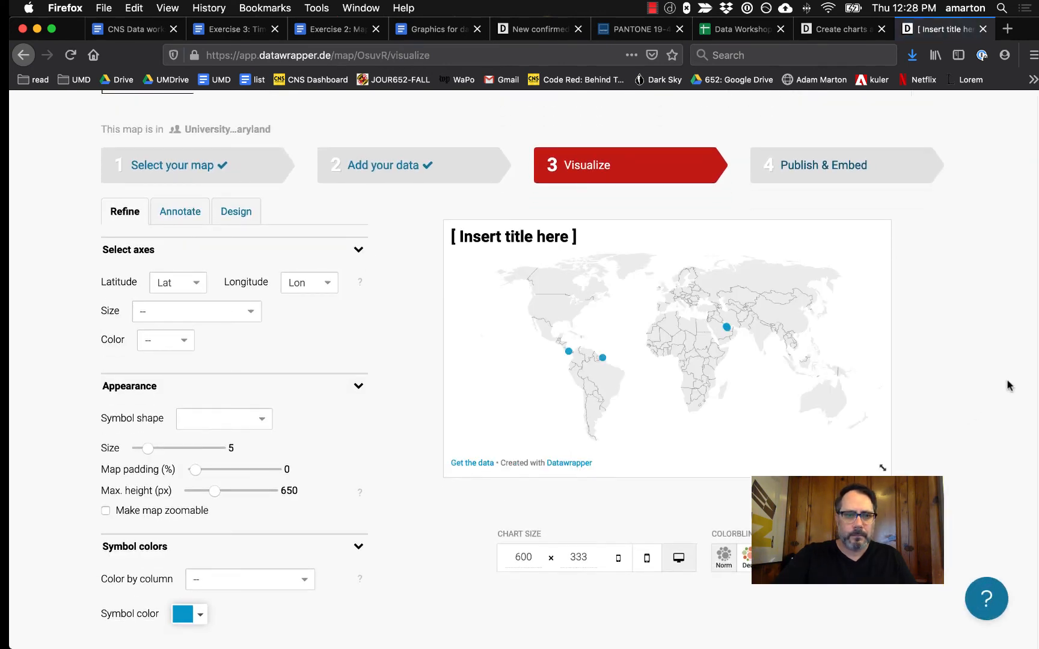
click(249, 312)
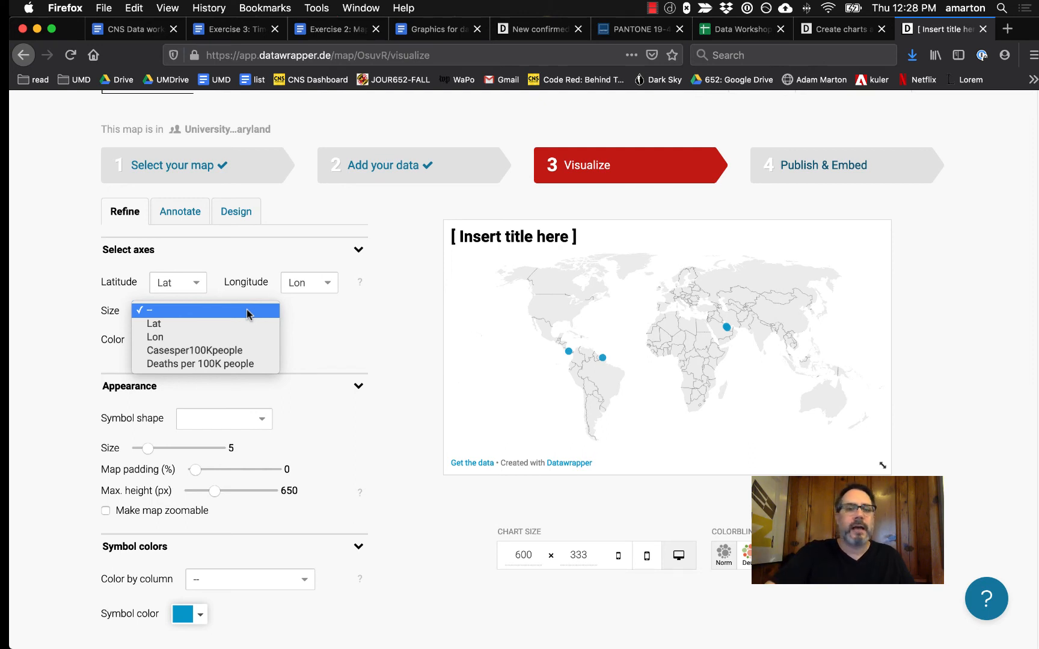
click(255, 353)
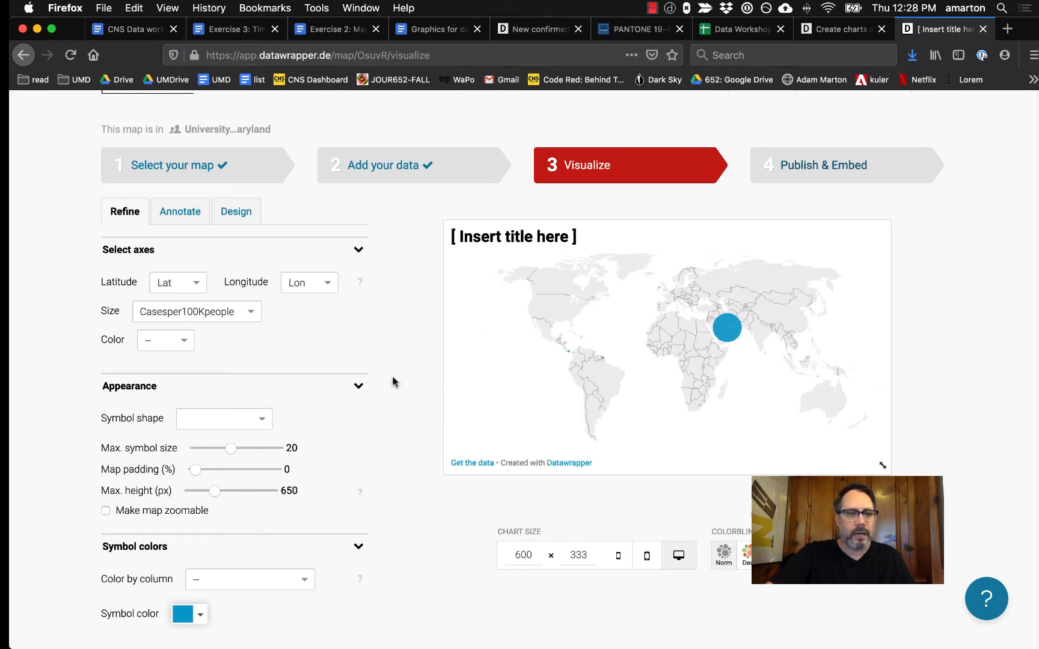
Reduce the maximum symbol size to 9
drag(231, 449, 207, 452)
mouse_move(726, 329)
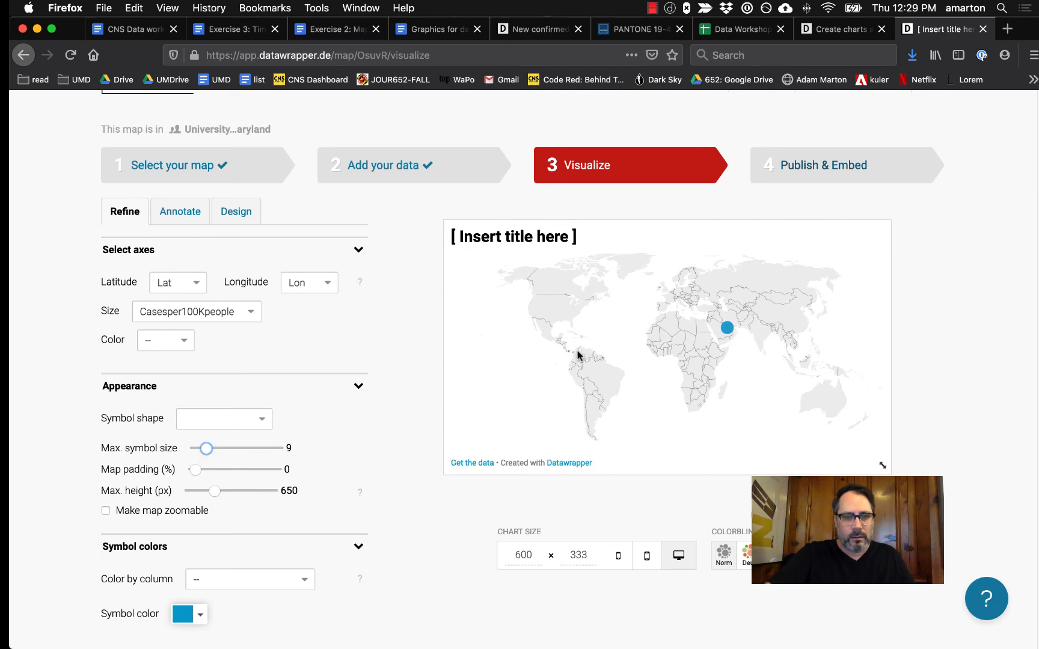
mouse_move(603, 361)
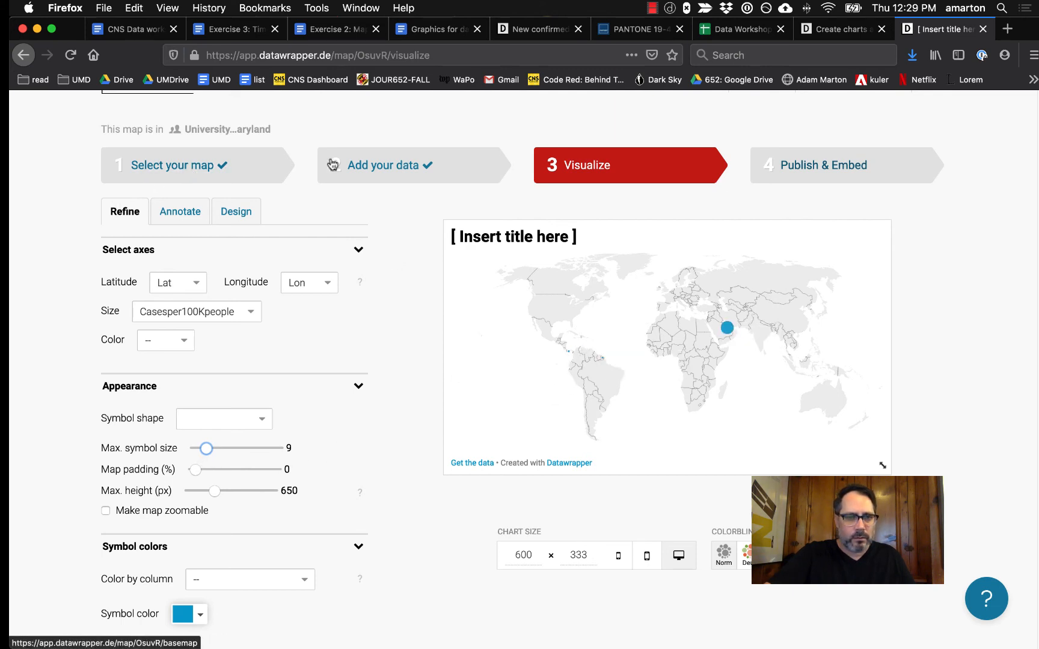
Review the case values in the map's data table and return to the Visualize stage
click(356, 165)
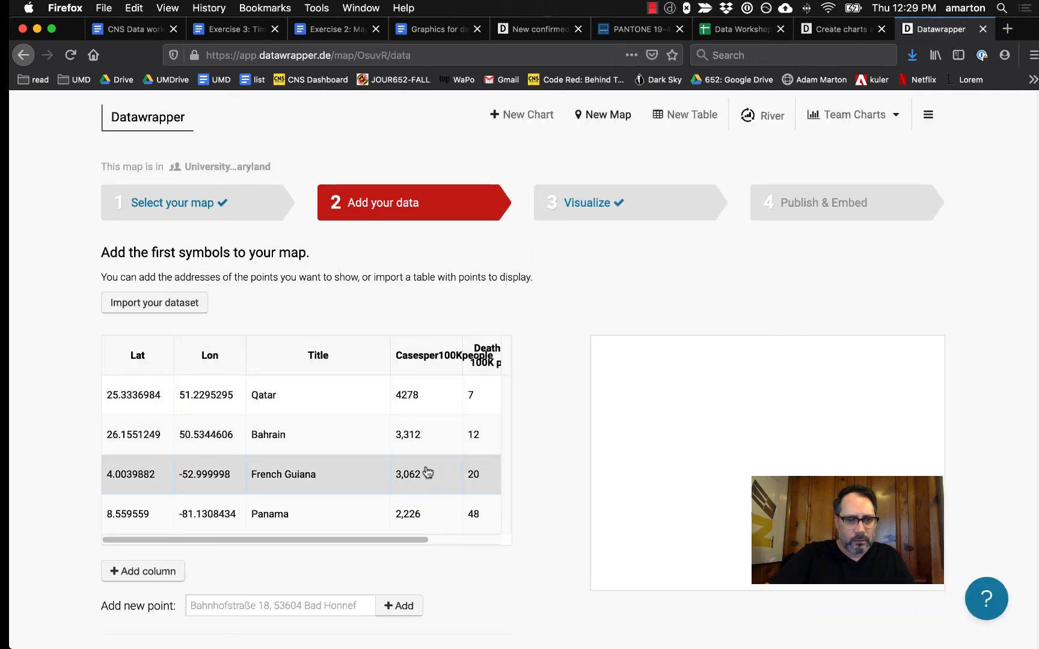
click(592, 204)
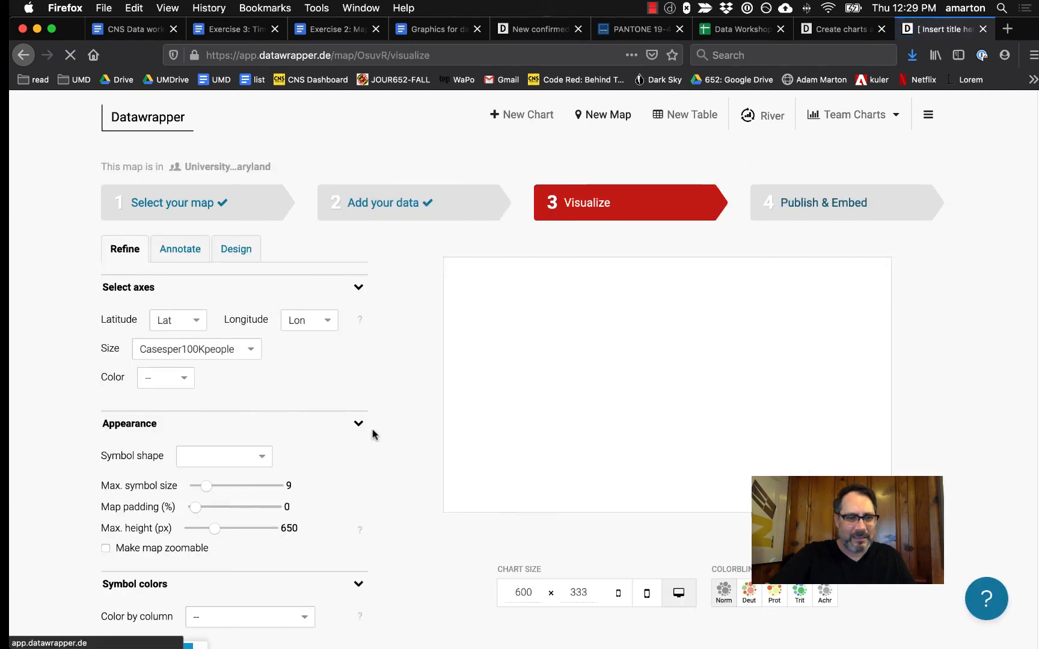
scroll(406, 466, down, 1)
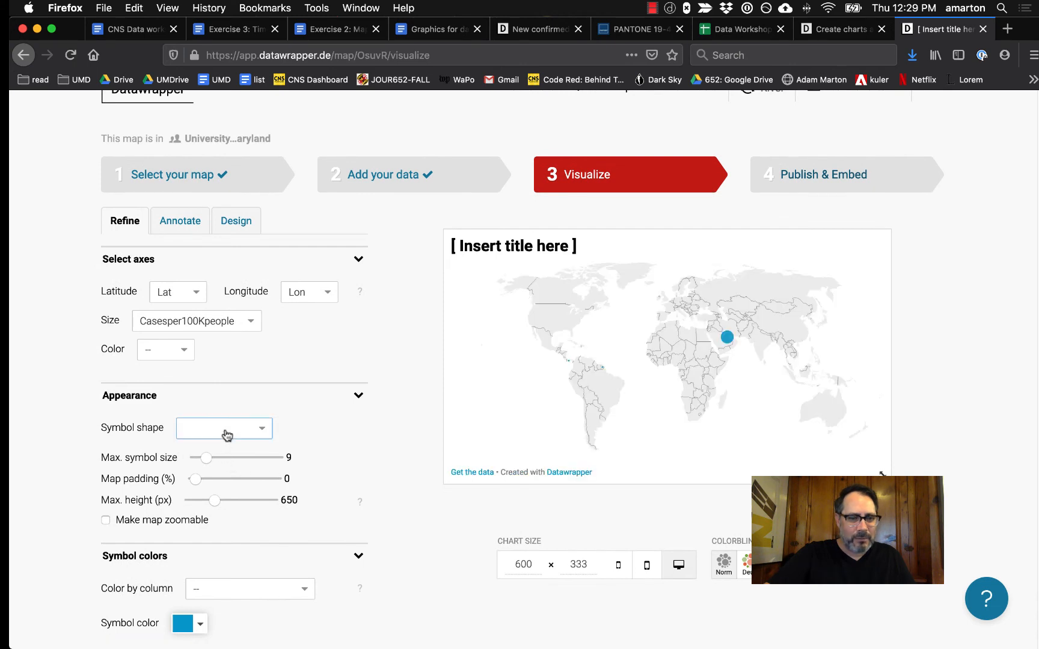
Set the symbol shape to circle and the maximum symbol size to 20
click(223, 431)
click(204, 448)
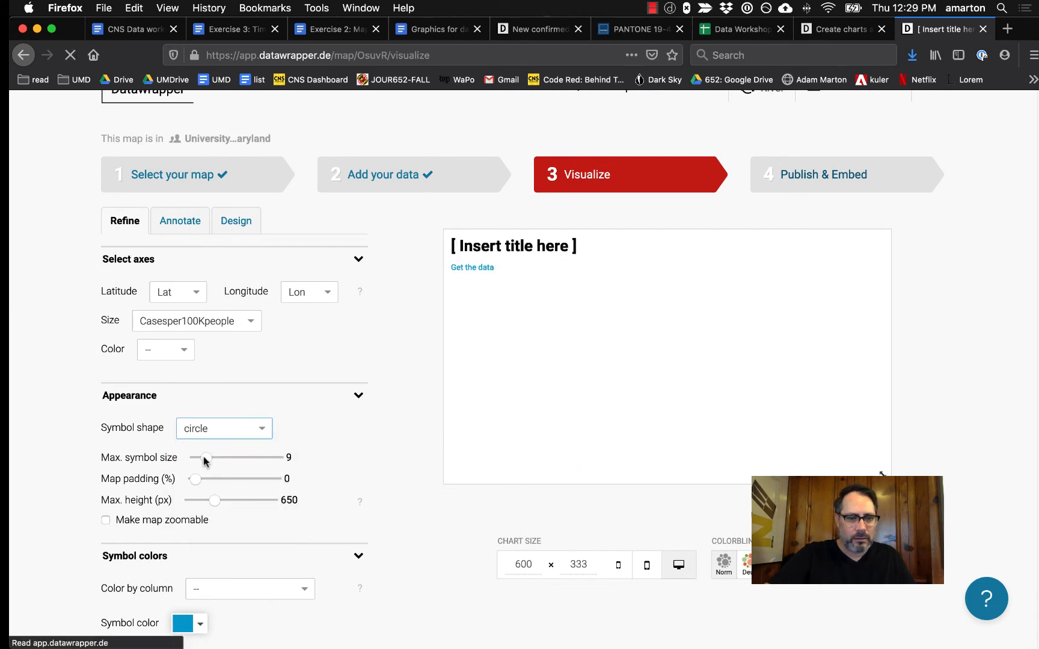
click(168, 350)
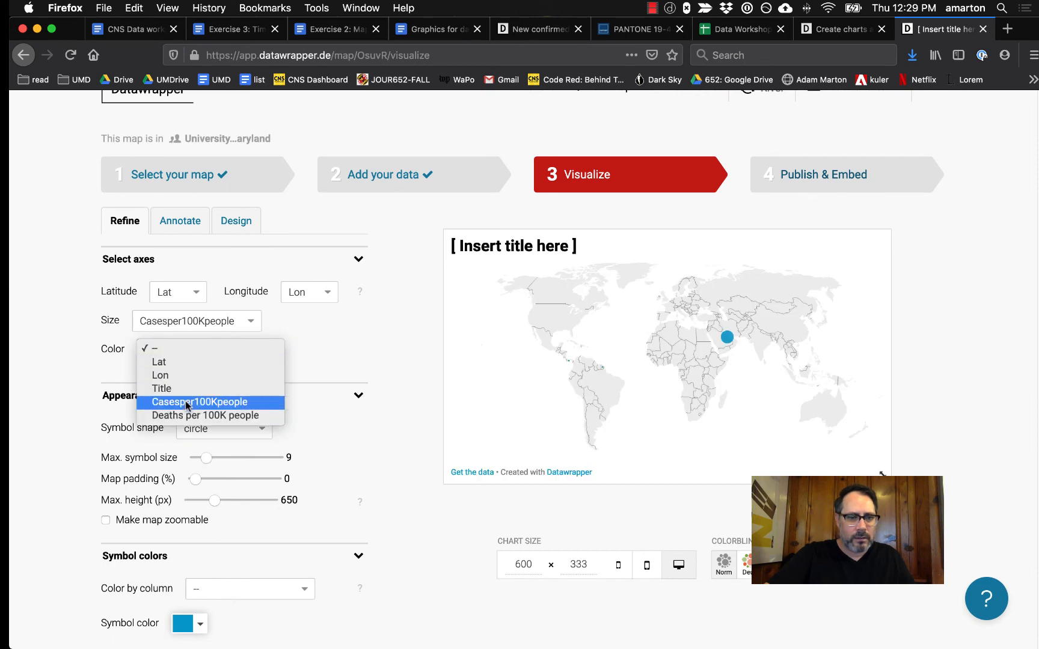
click(379, 351)
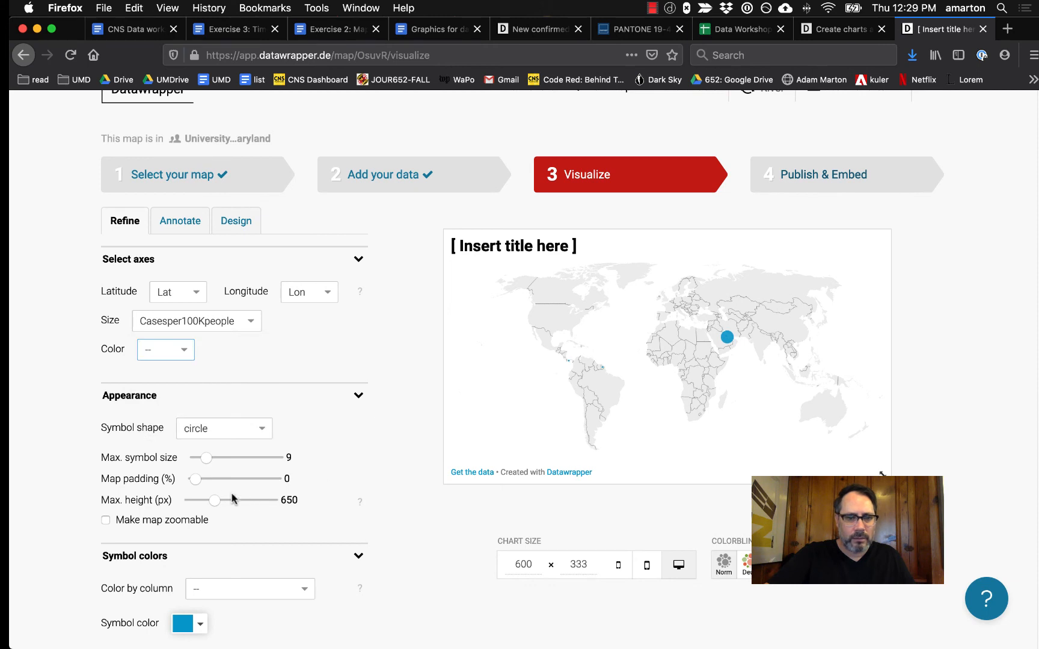
click(205, 459)
drag(203, 458, 232, 463)
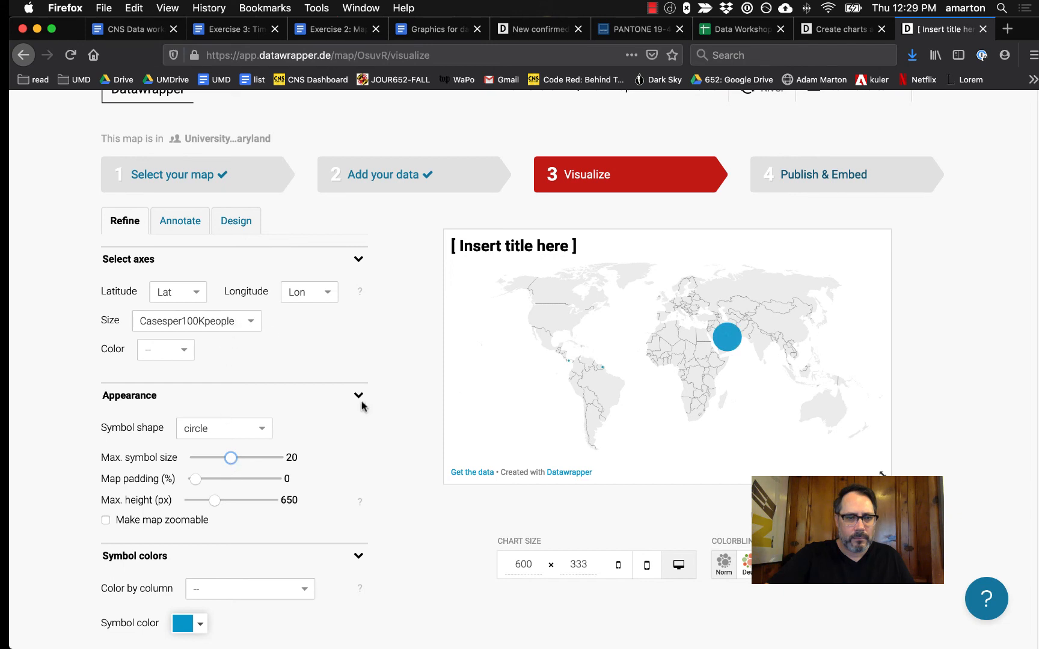
Set the map padding to 0.3% and the maximum map height to 427 px
scroll(359, 409, down, 2)
drag(194, 443, 203, 468)
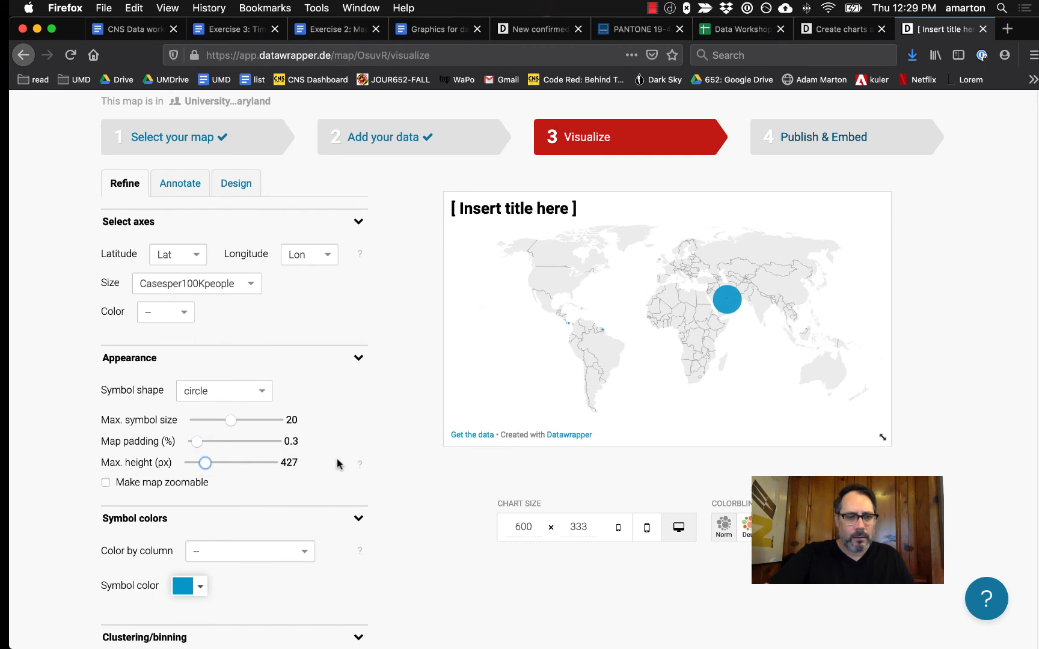
scroll(368, 467, down, 2)
scroll(365, 470, down, 1)
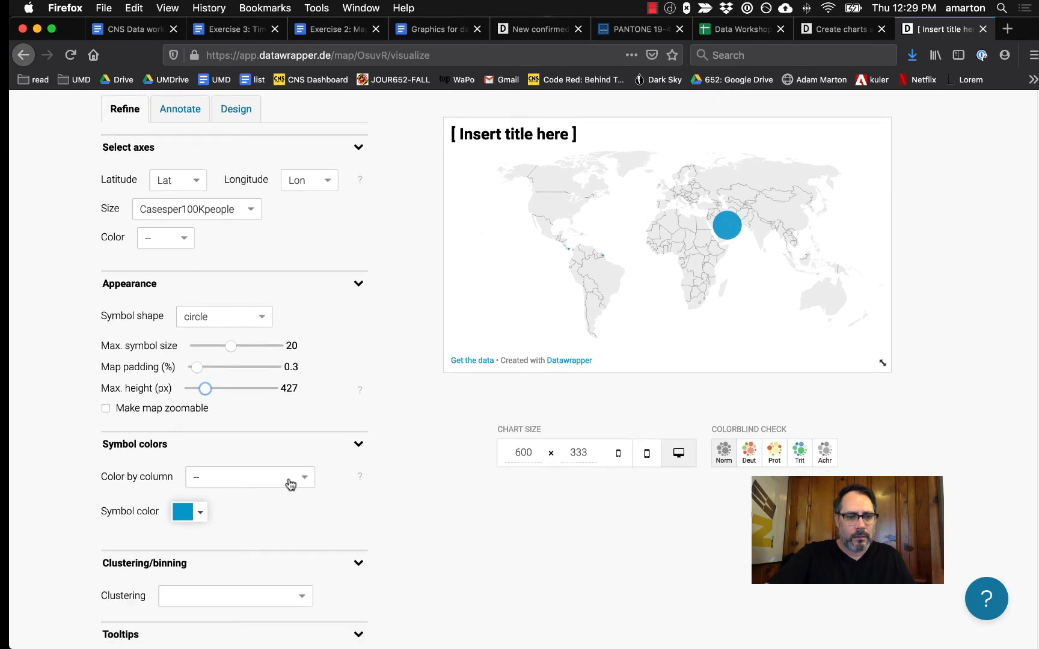
click(276, 479)
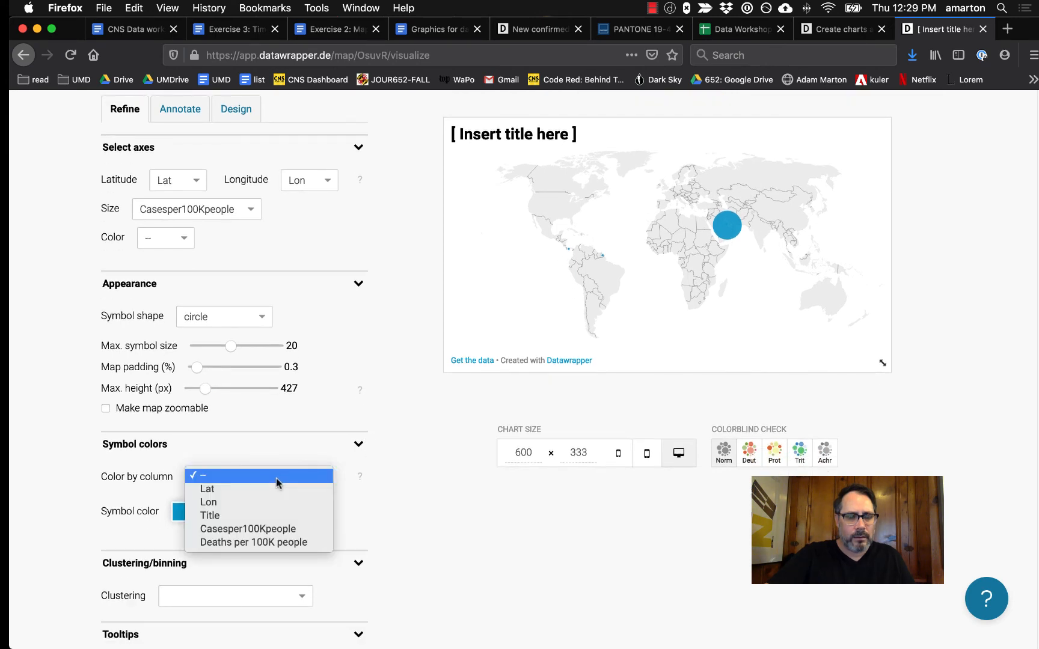
click(408, 501)
Customize the symbol tooltip's body with {{ Casesper100Kpeople }} and, on a second line, {{Deaths_per_100k_people }}, and save it
scroll(410, 499, down, 2)
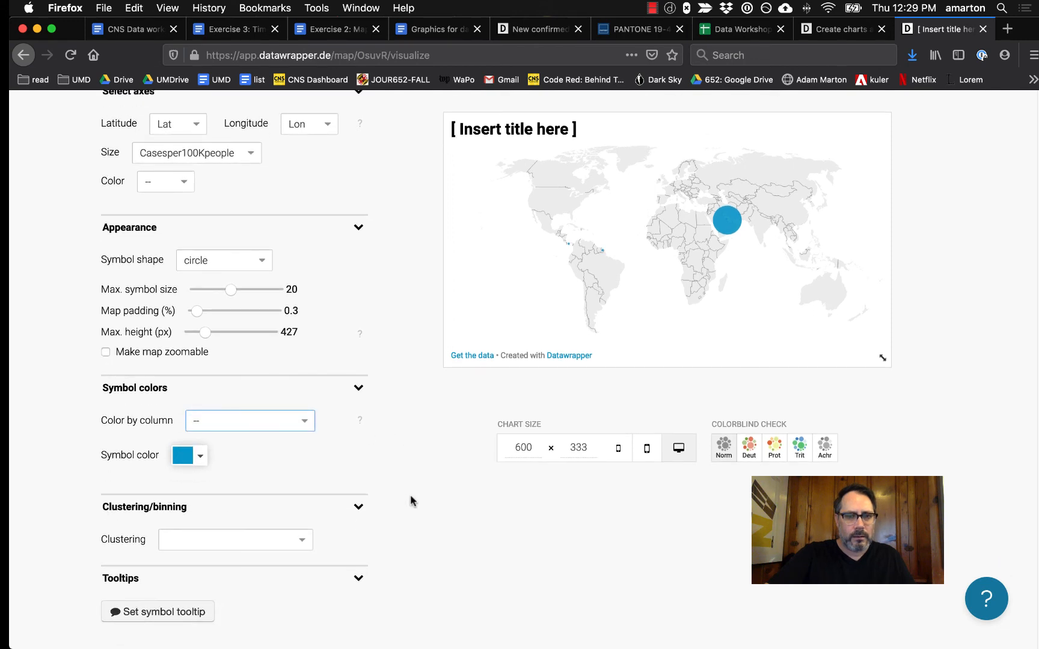
scroll(410, 499, down, 5)
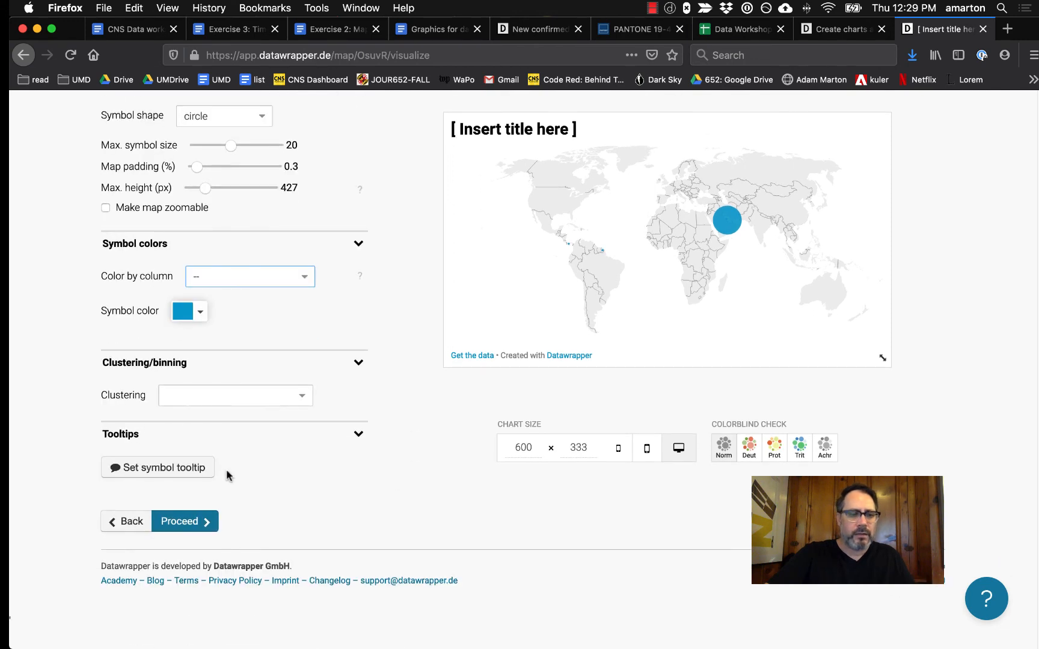
click(207, 469)
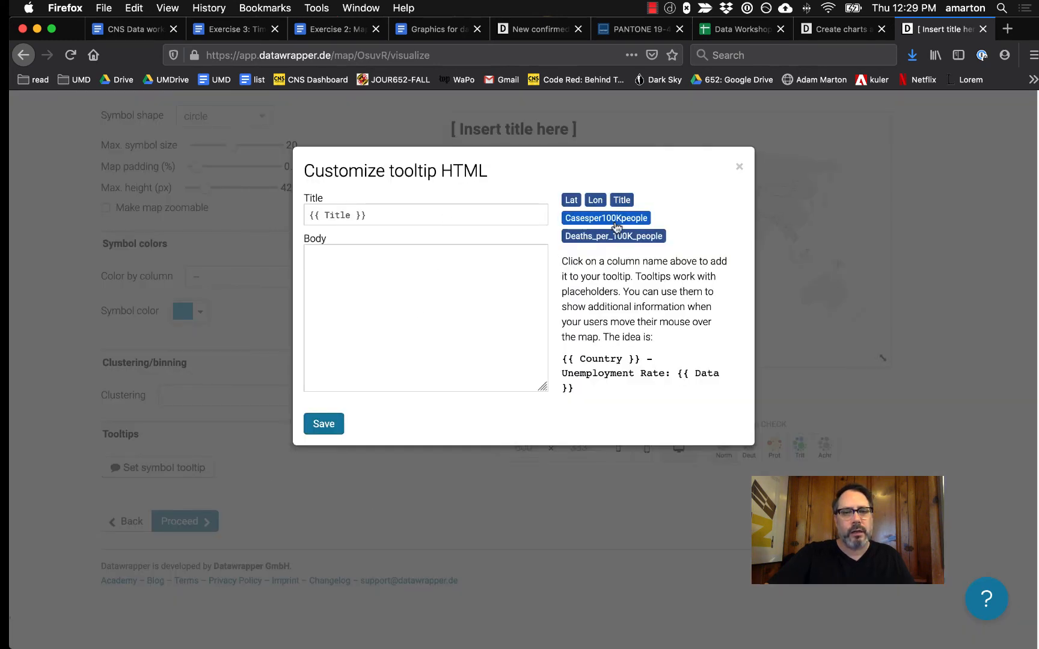
click(391, 305)
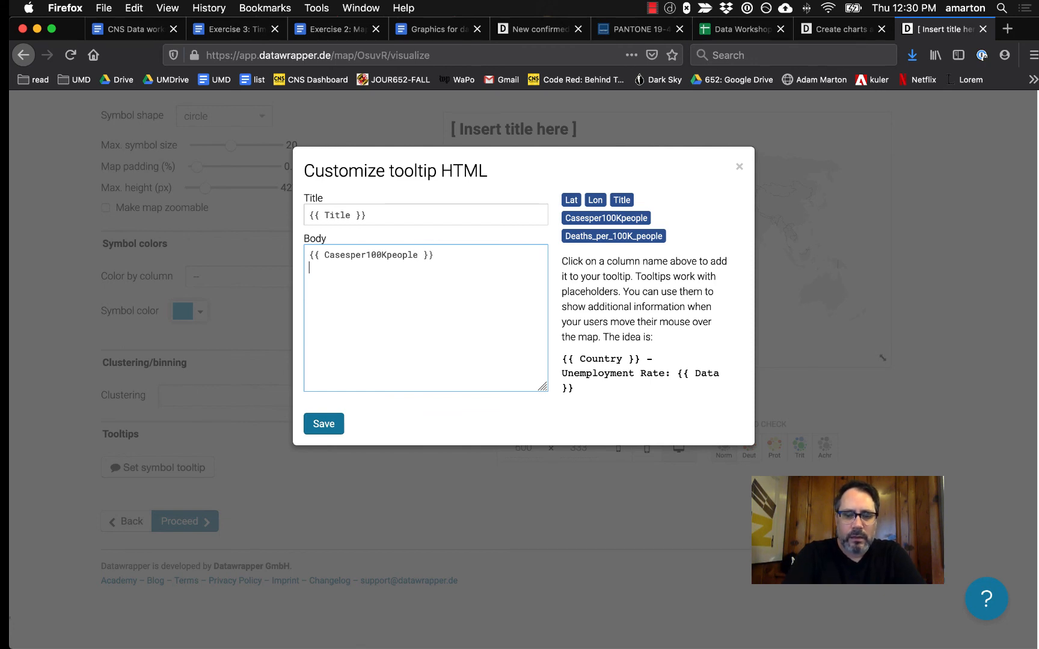
text(aths_per_100k_people }})
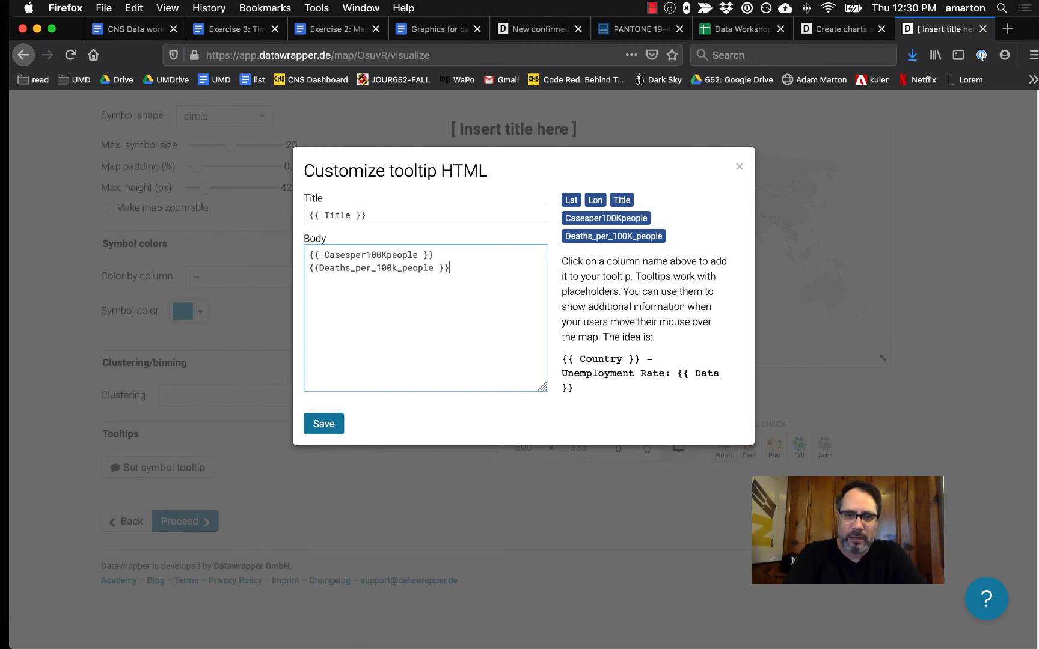
click(328, 428)
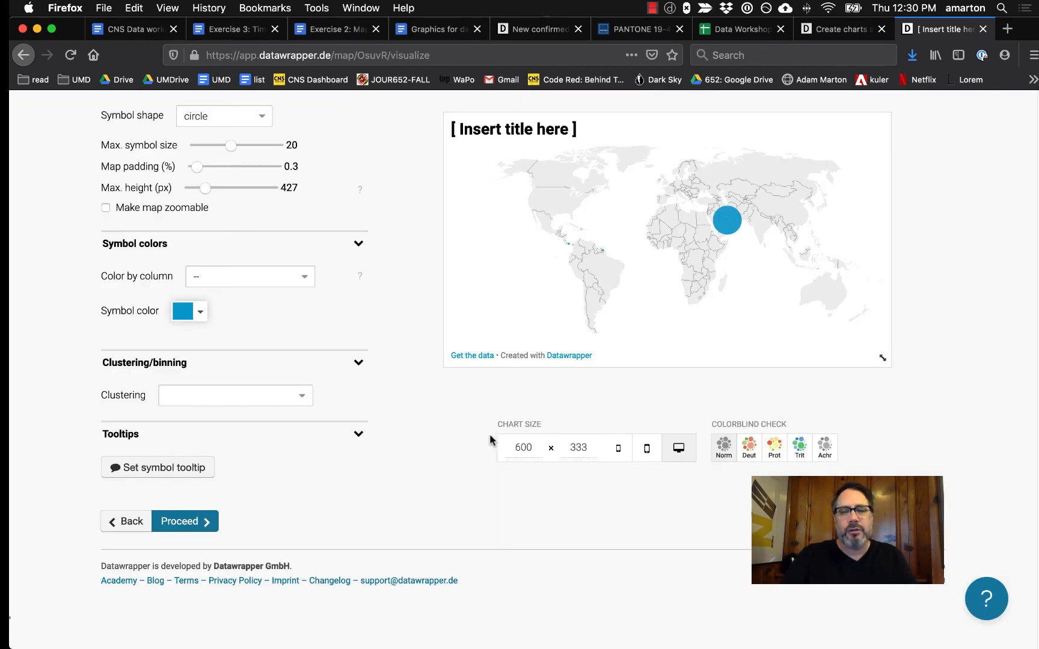
Correct the deaths placeholder in the tooltip body to use a capital K, matching the column Deaths_per_100K_people, and save it
scroll(497, 436, up, 1)
scroll(498, 436, down, 1)
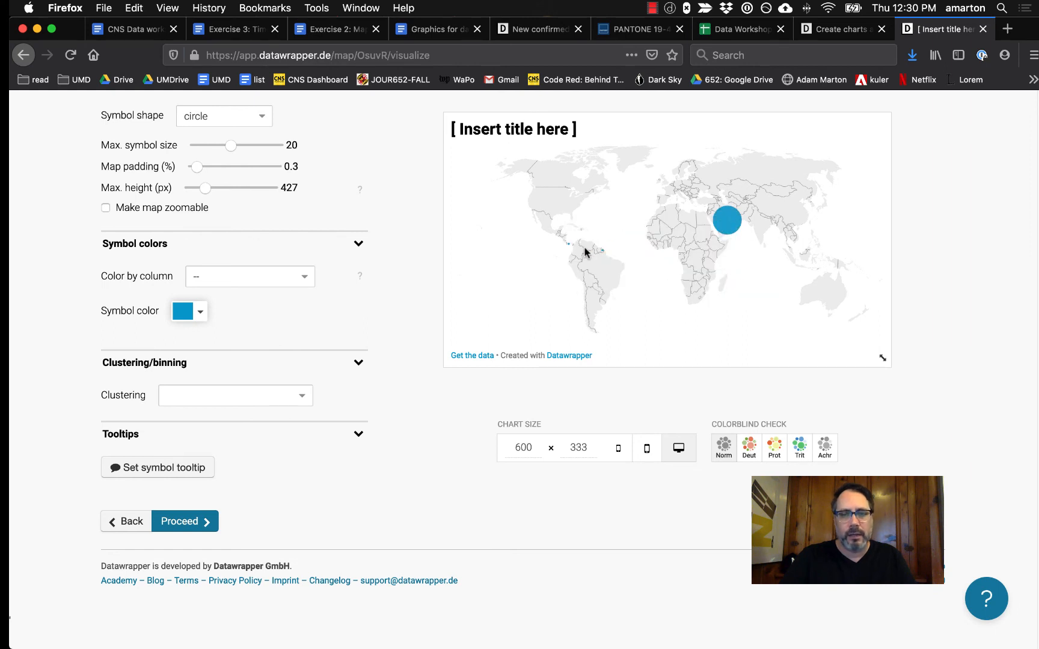
mouse_move(601, 252)
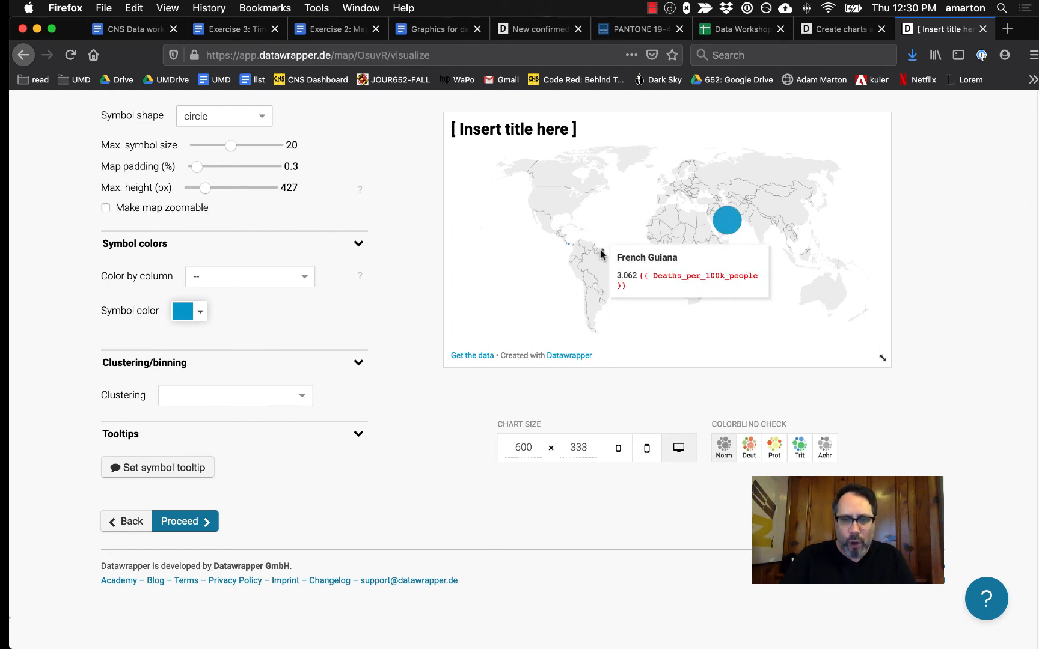
click(192, 468)
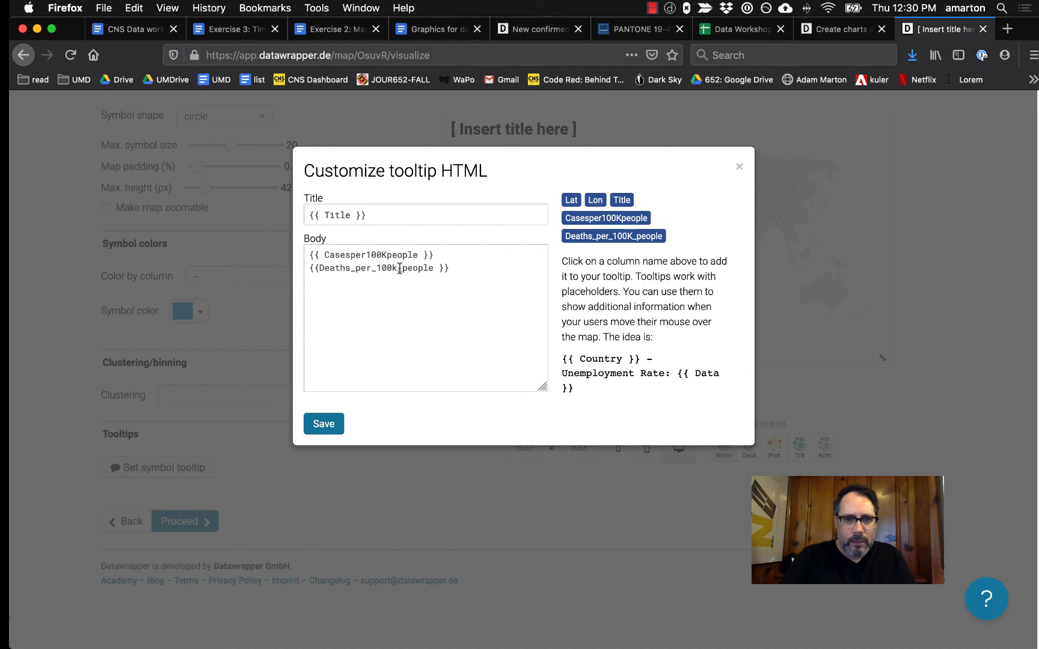
drag(397, 269, 392, 270)
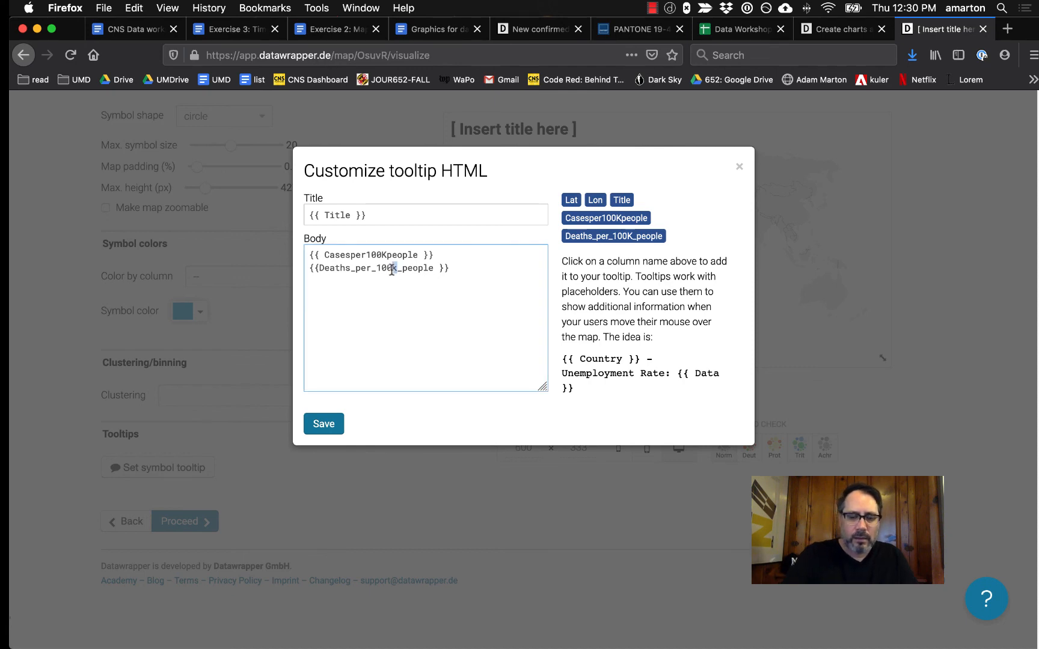
click(319, 426)
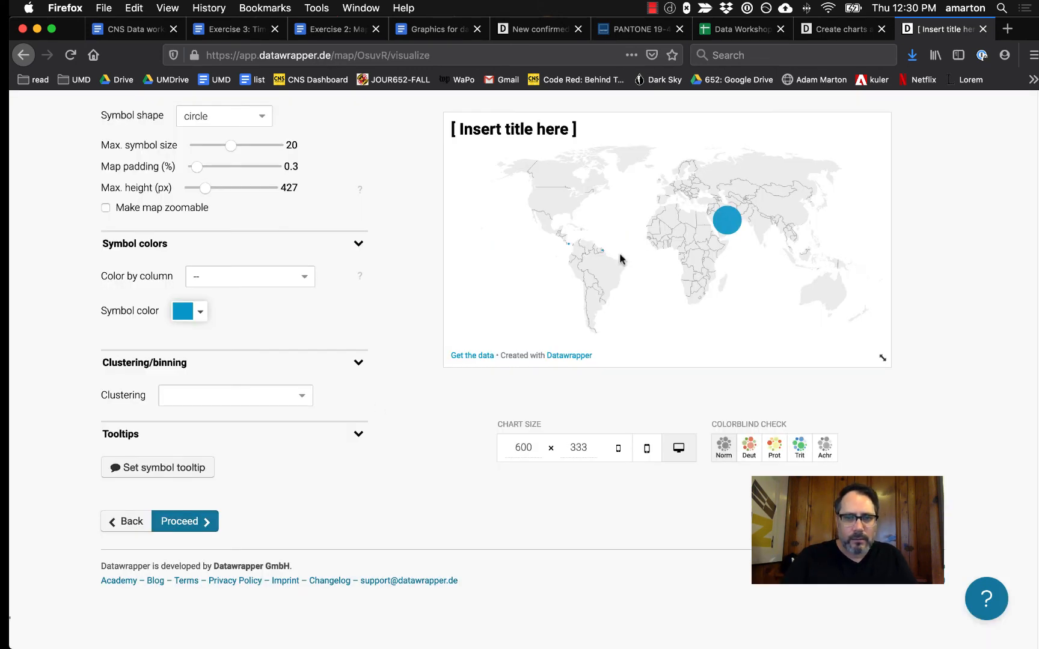
In the symbol tooltip's body, append "Cases per 100K people<br>" after the cases placeholder and "Deaths per 1000K people" after the deaths placeholder, and save it
mouse_move(602, 254)
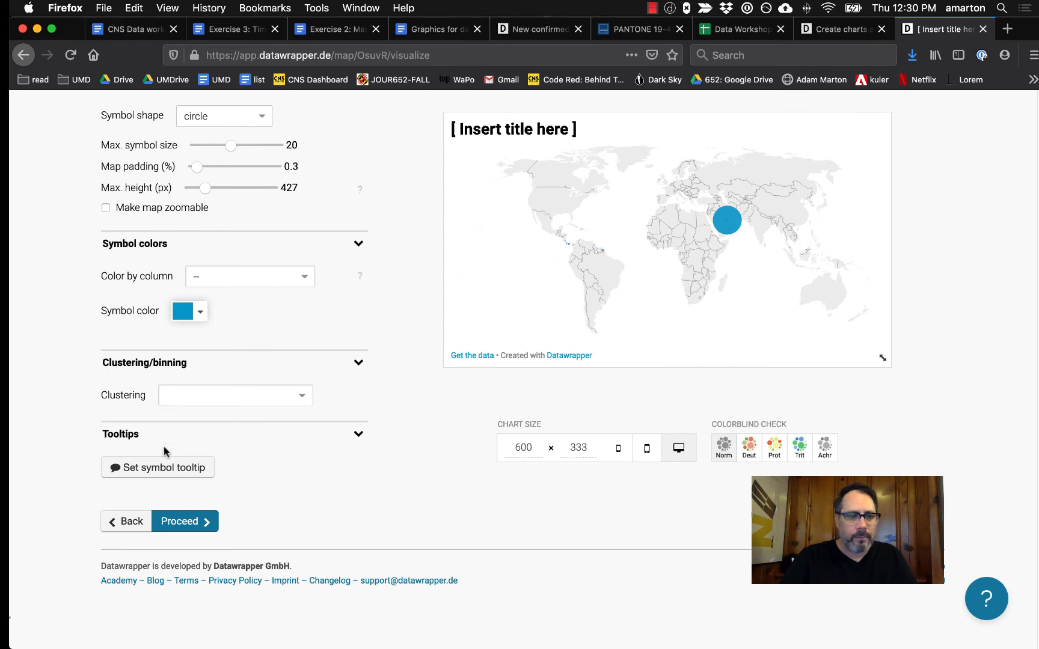
click(162, 468)
click(468, 254)
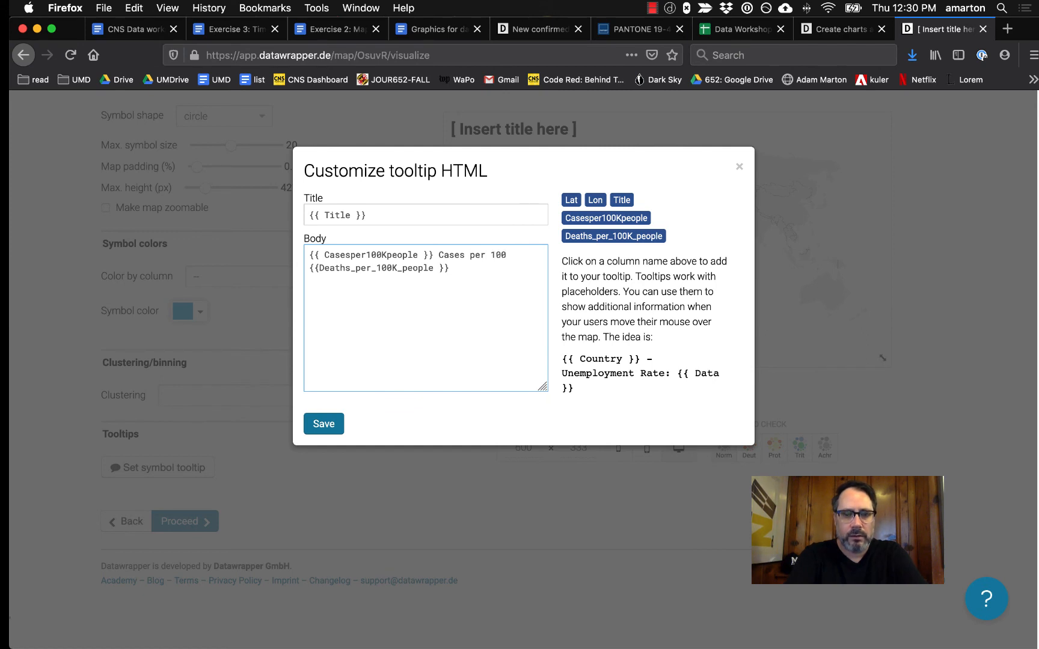
text(Cases per 100K people)
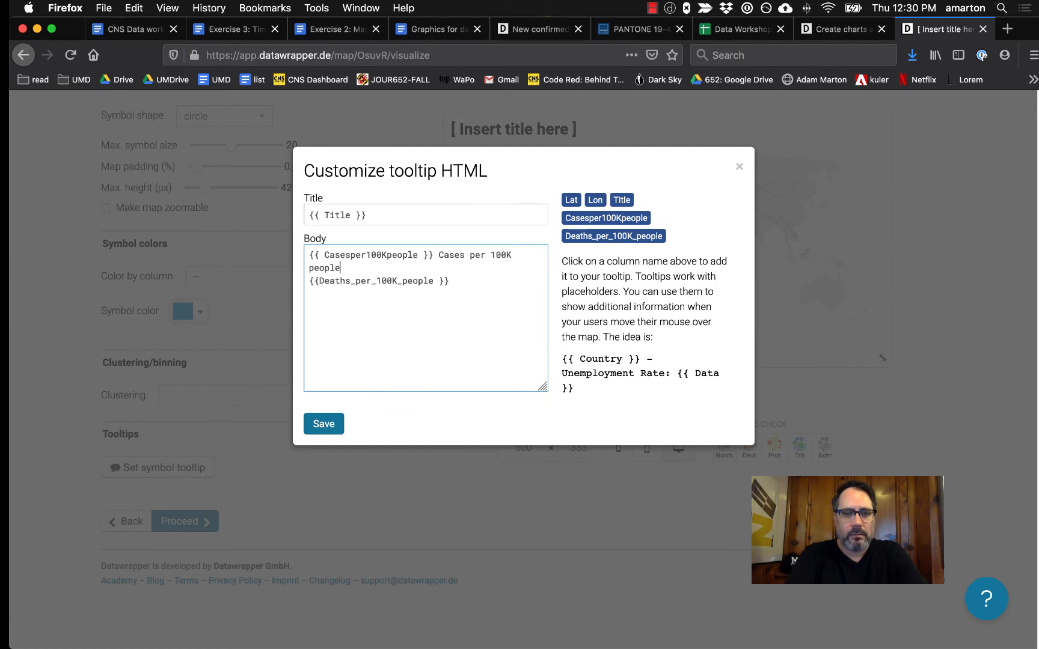
text(<br>)
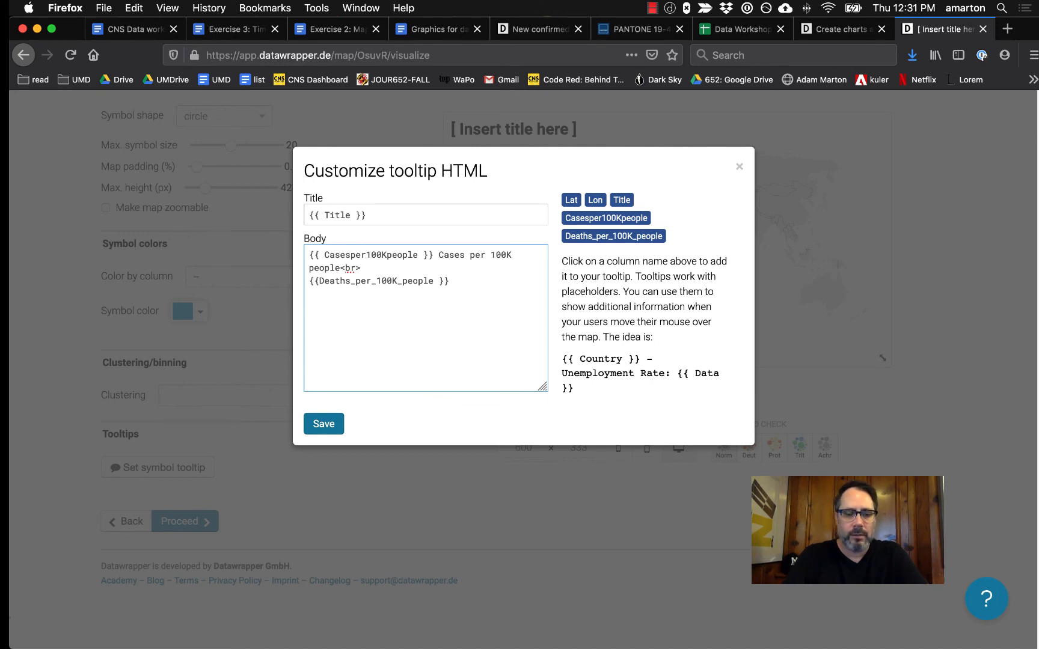
text(ths per 1000)
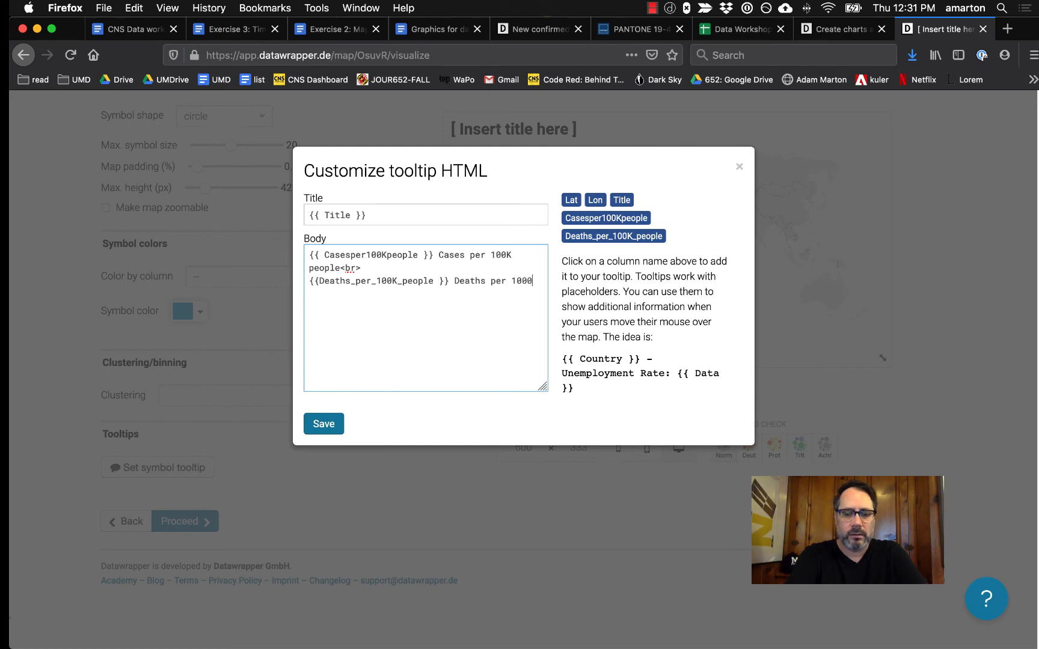
text(K people)
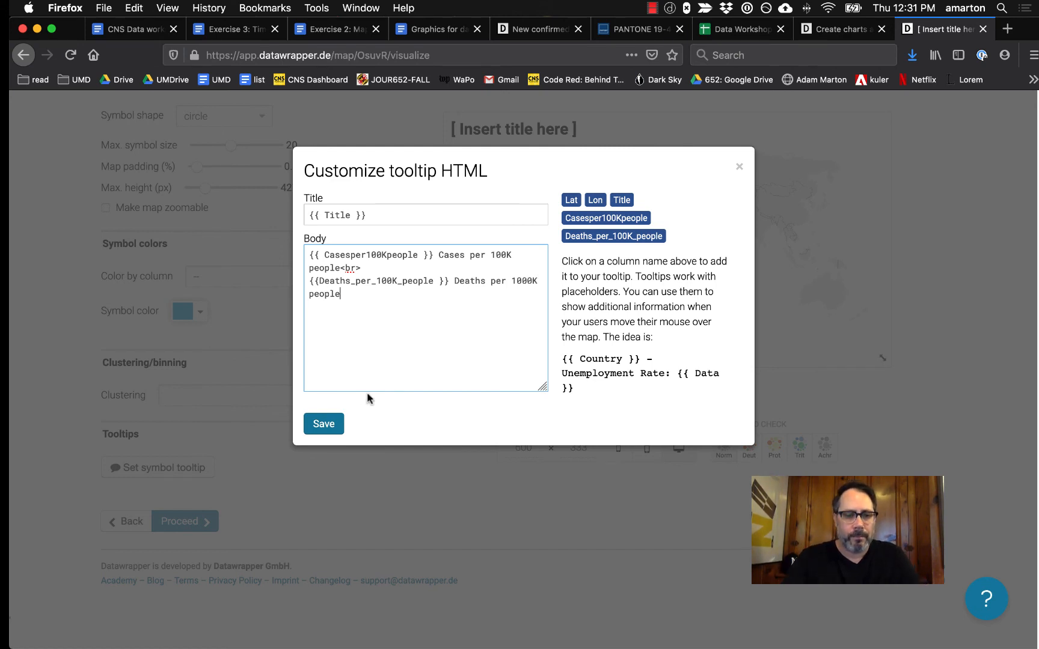
click(332, 424)
mouse_move(726, 222)
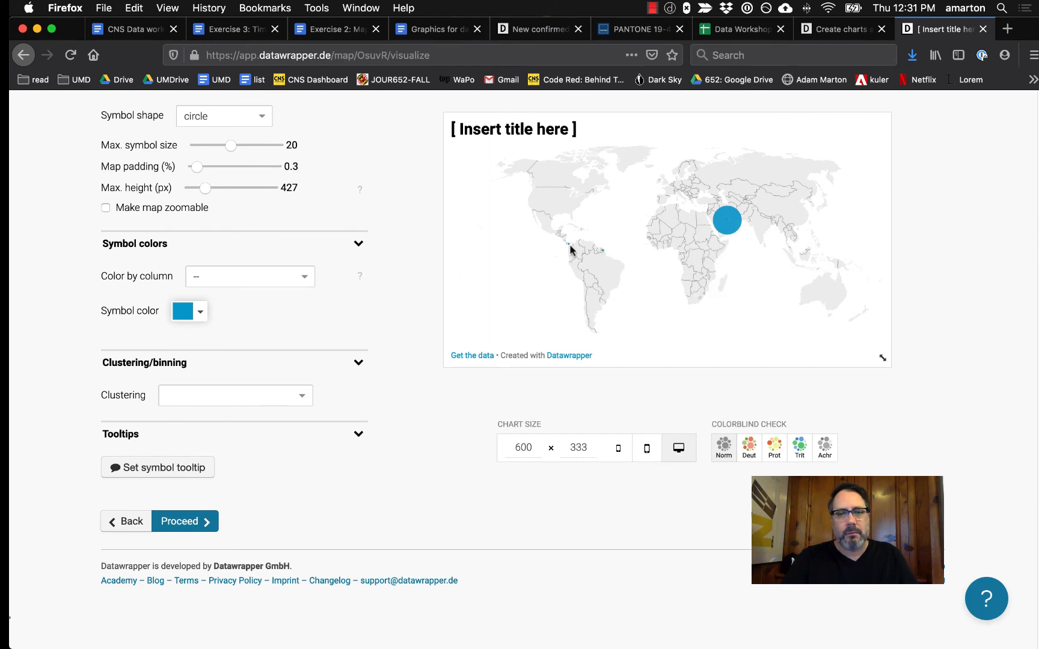
mouse_move(569, 243)
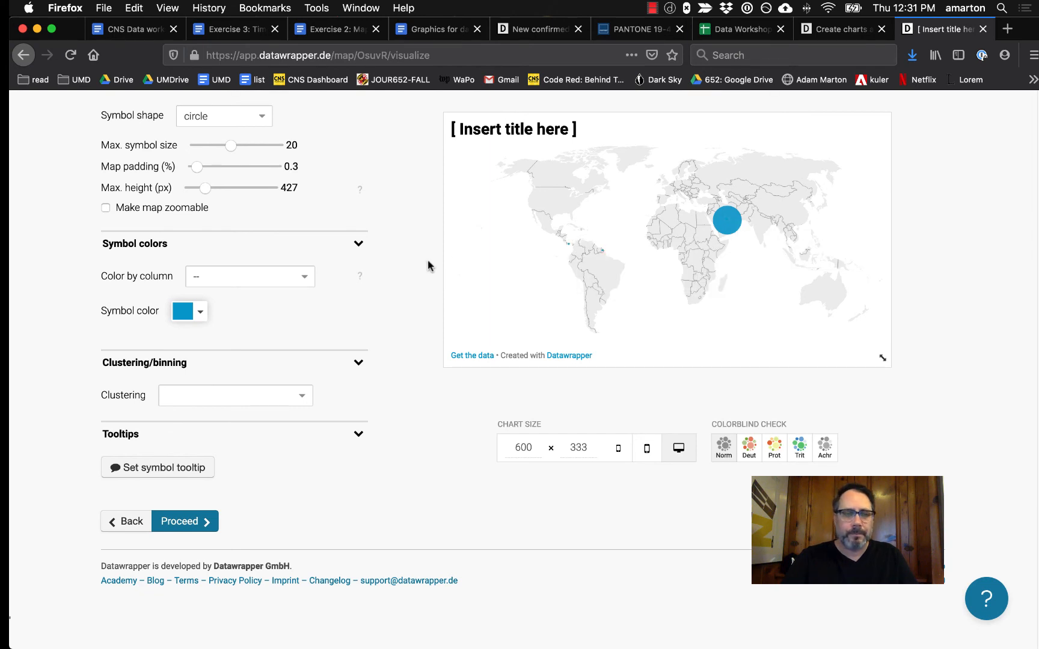
Switch to the Graphics for data workshop document and review the headline, description, source and notes for the symbol map
scroll(407, 349, up, 8)
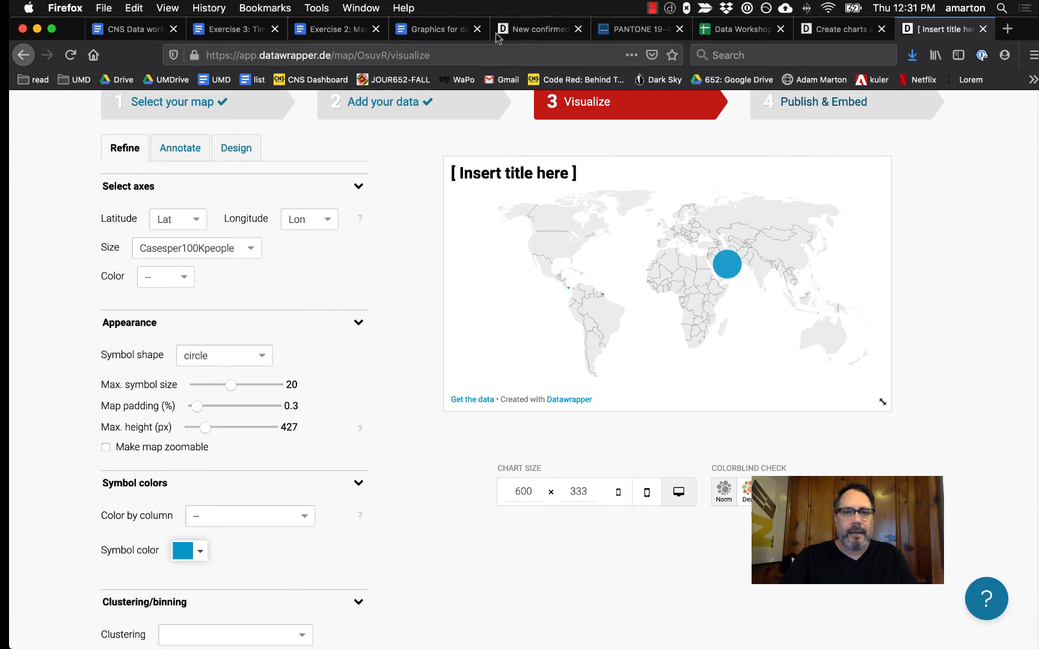
click(448, 31)
click(616, 401)
scroll(642, 413, down, 10)
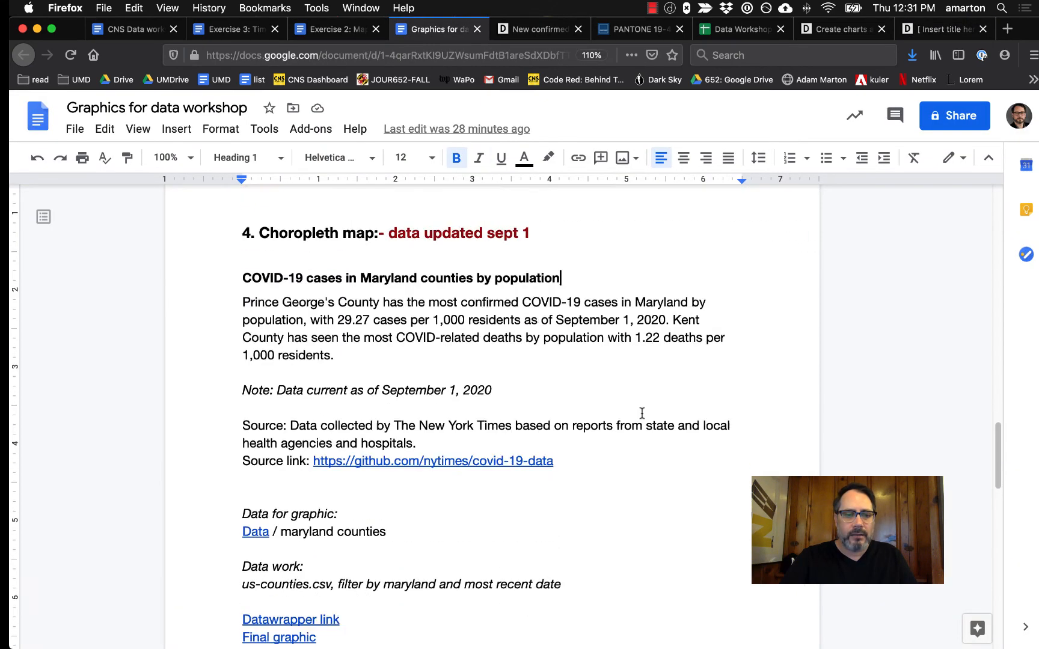
scroll(642, 413, down, 2)
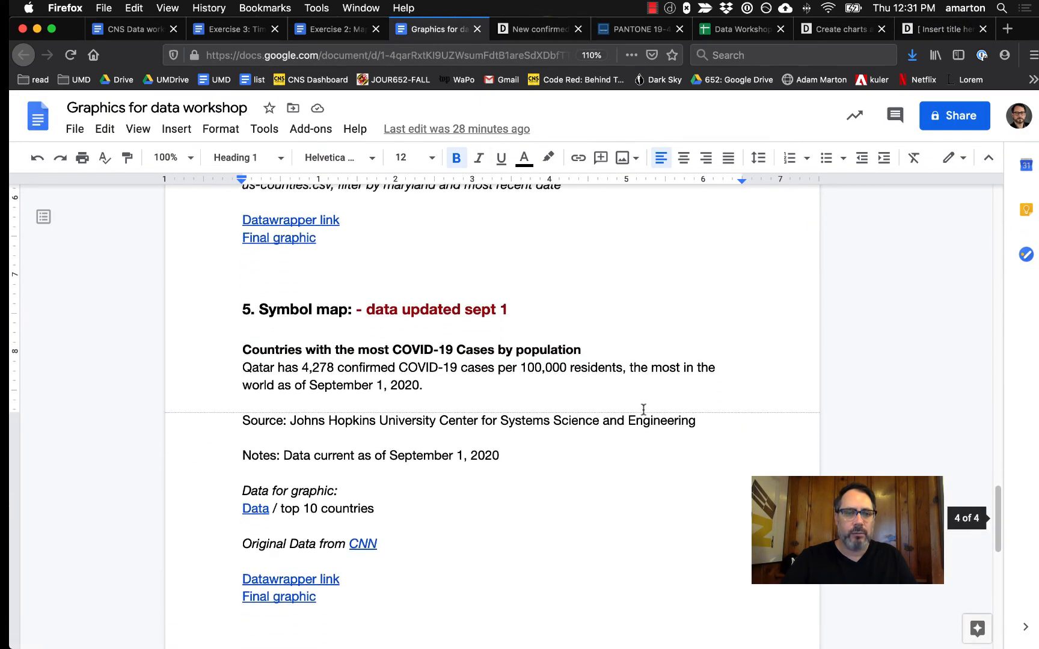
drag(239, 340, 586, 340)
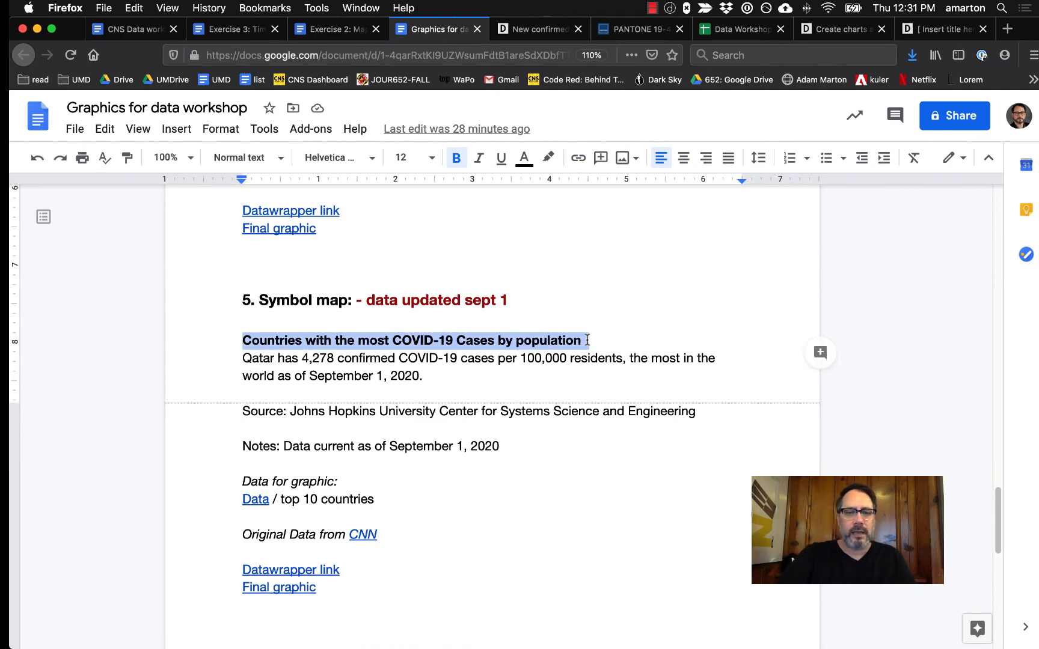
click(586, 340)
click(309, 359)
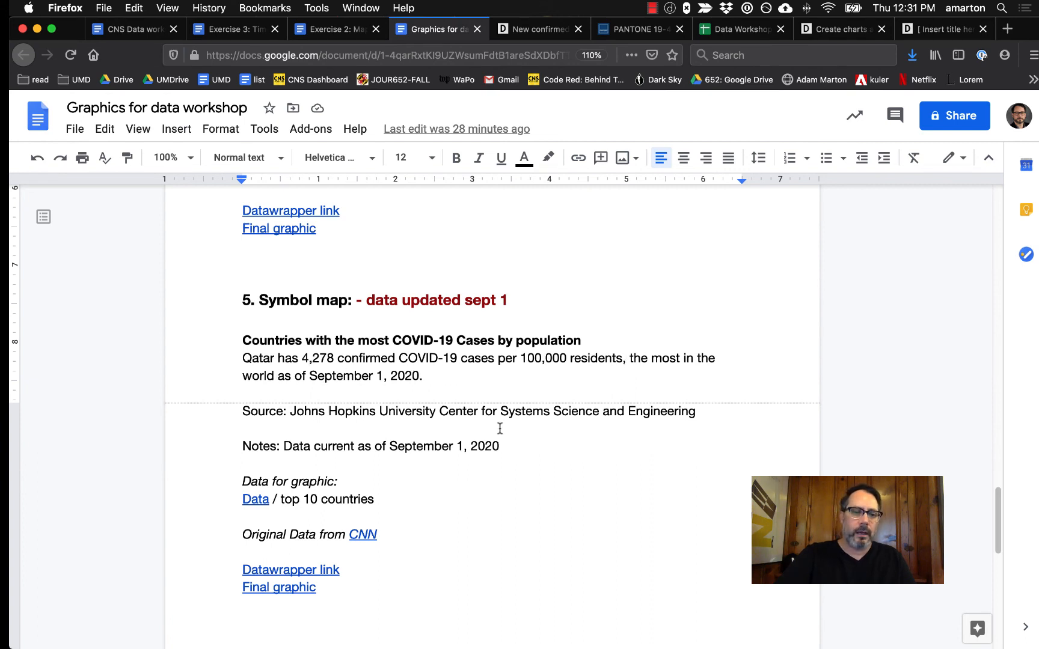
Open the existing map "Countries with the most COVID-19 Cases by population" from the Datawrapper dashboard and examine its symbols
click(842, 28)
click(819, 138)
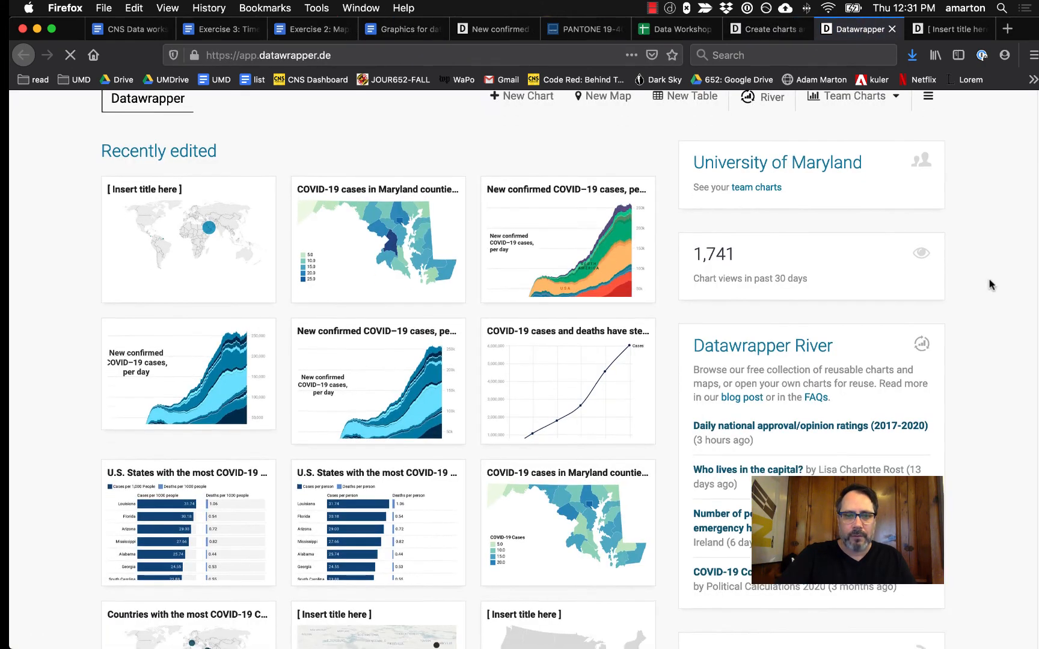
scroll(990, 279, down, 5)
click(205, 554)
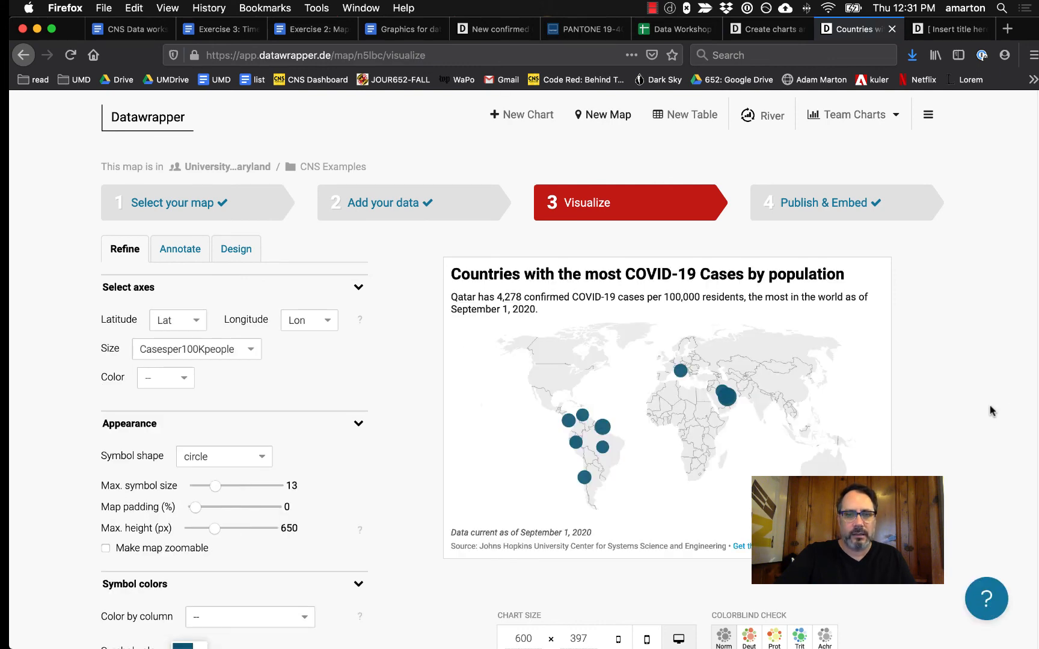
scroll(990, 405, down, 3)
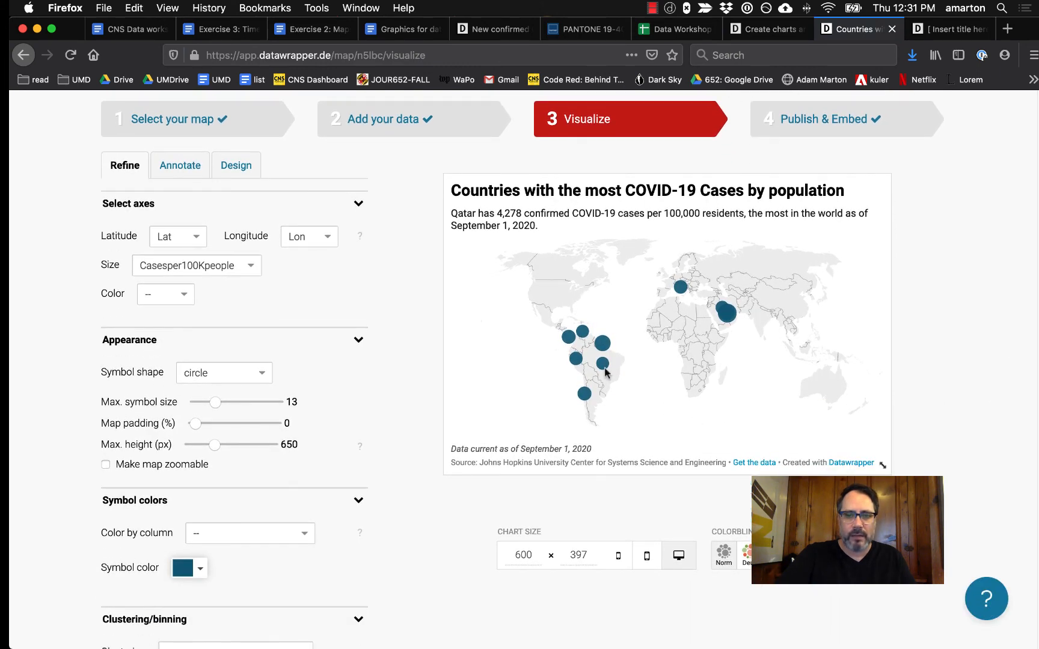
mouse_move(605, 349)
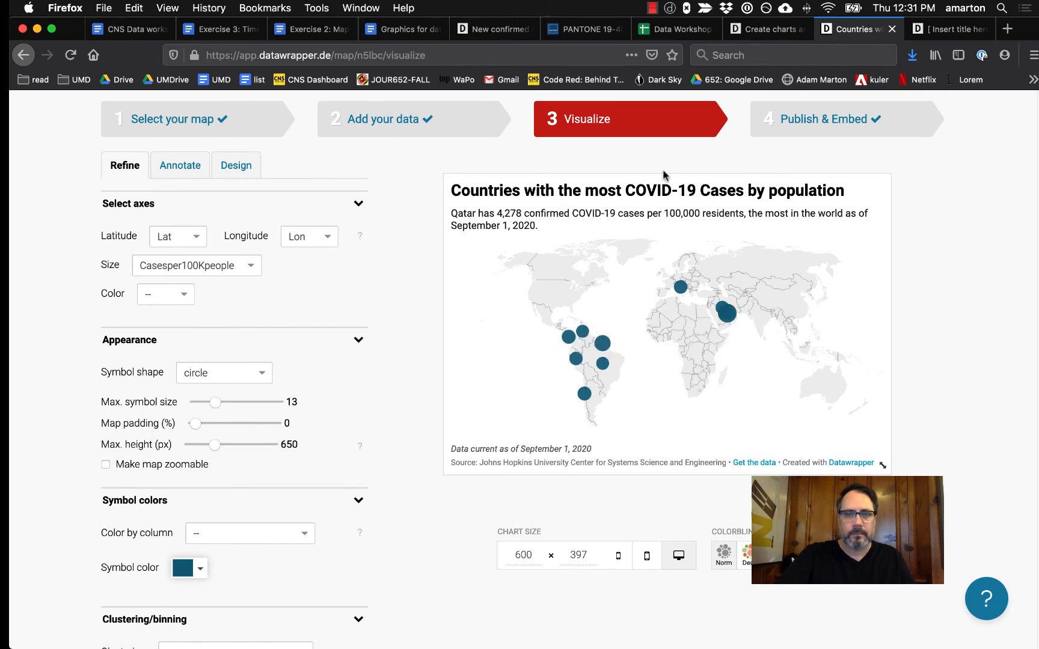
View the example map's published fullscreen version and examine the tooltips of several countries, including Chile, Qatar and San Marino
click(829, 118)
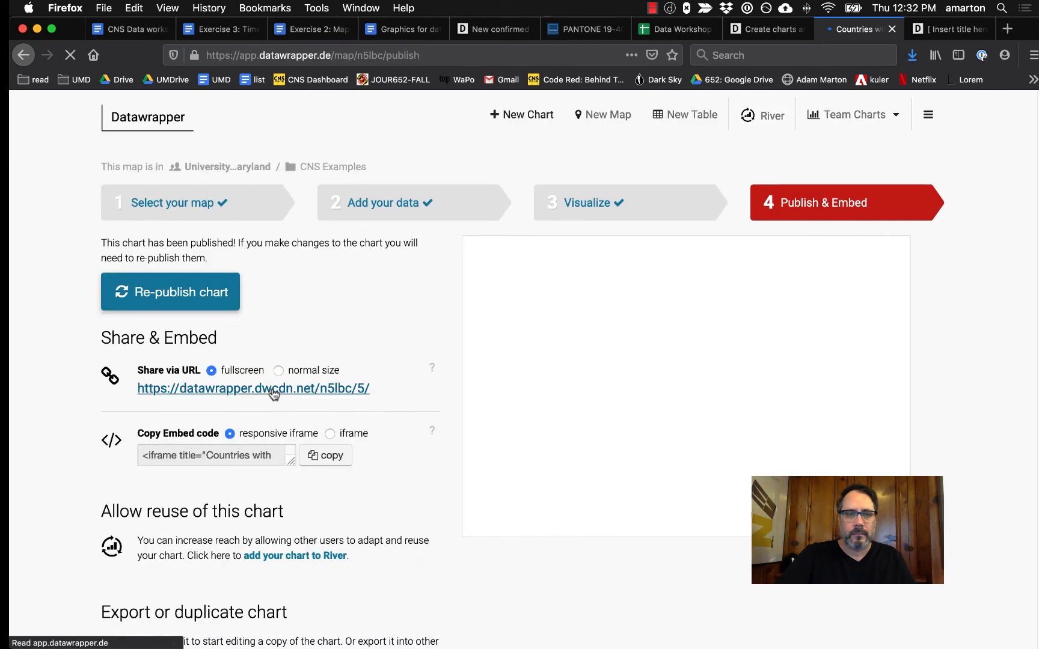
click(275, 394)
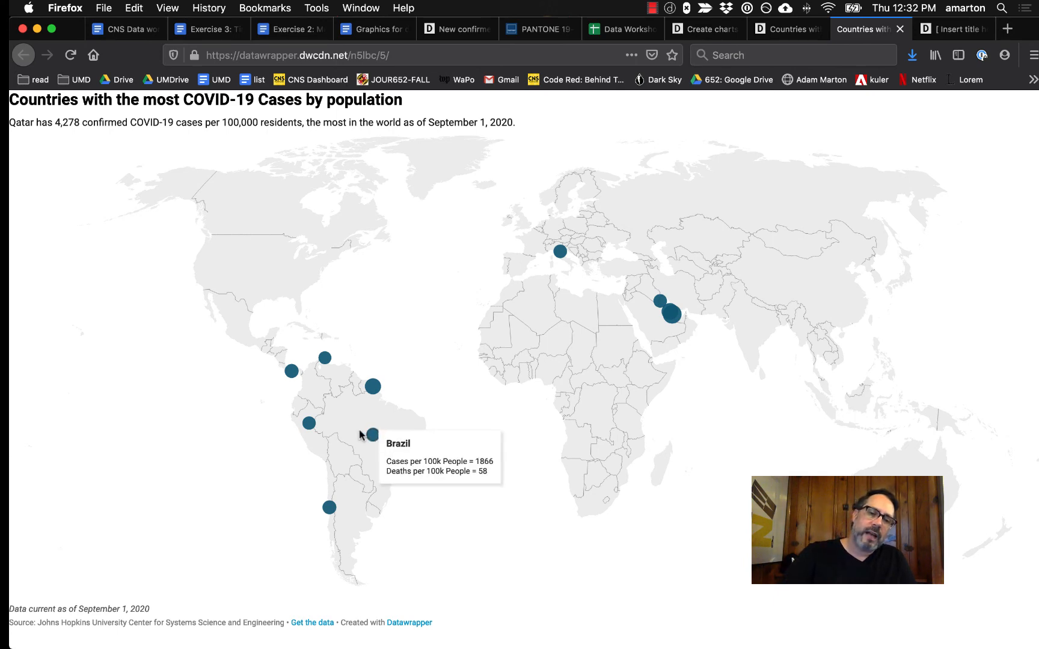
mouse_move(374, 391)
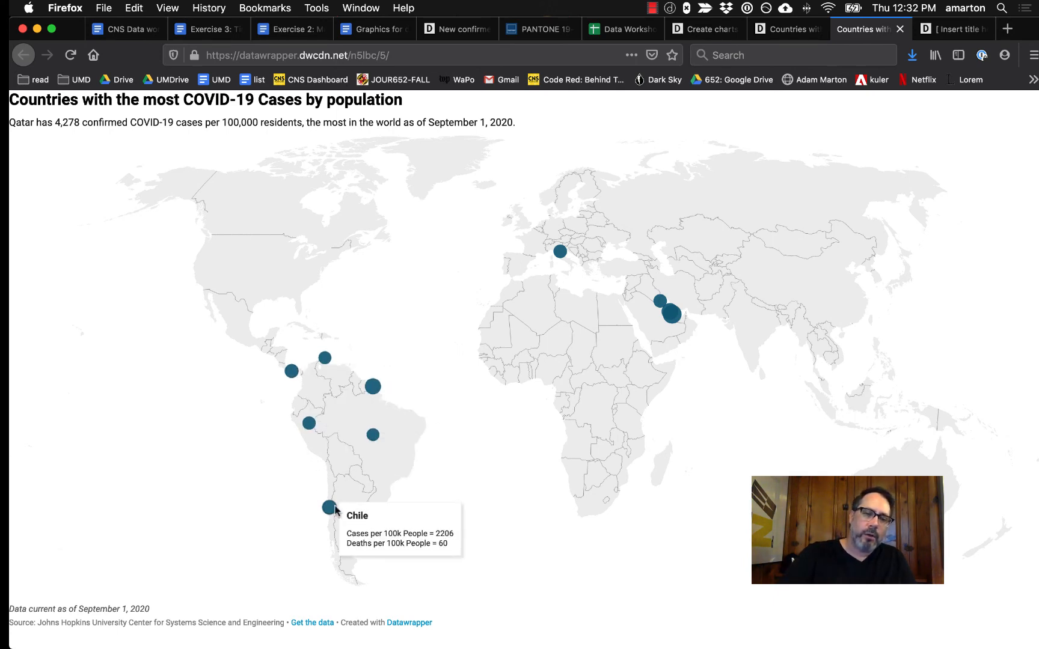
mouse_move(677, 322)
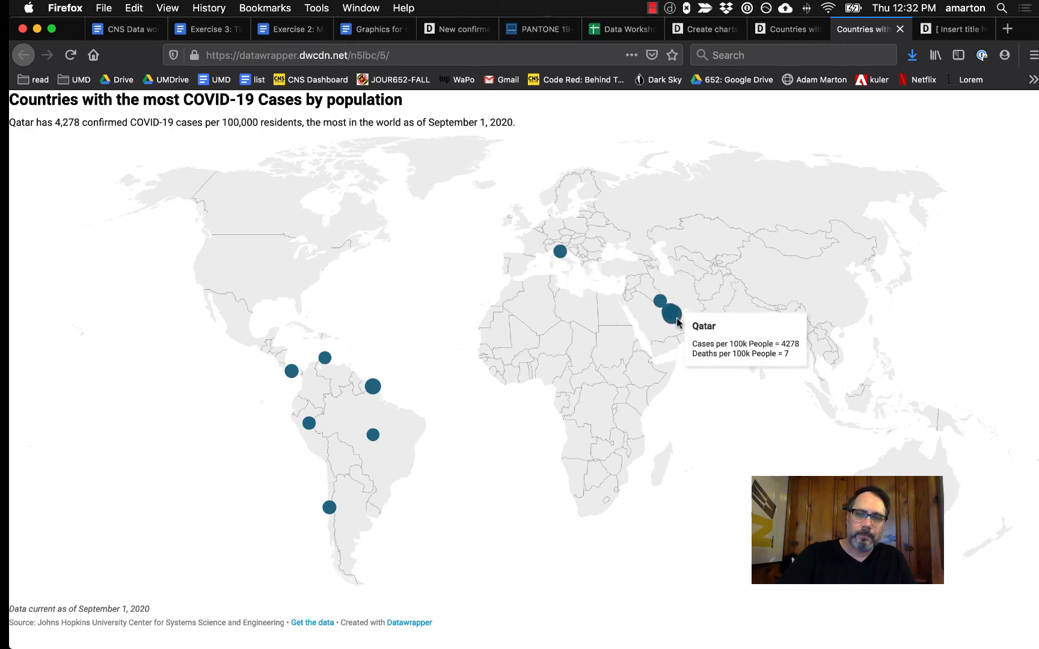
mouse_move(562, 251)
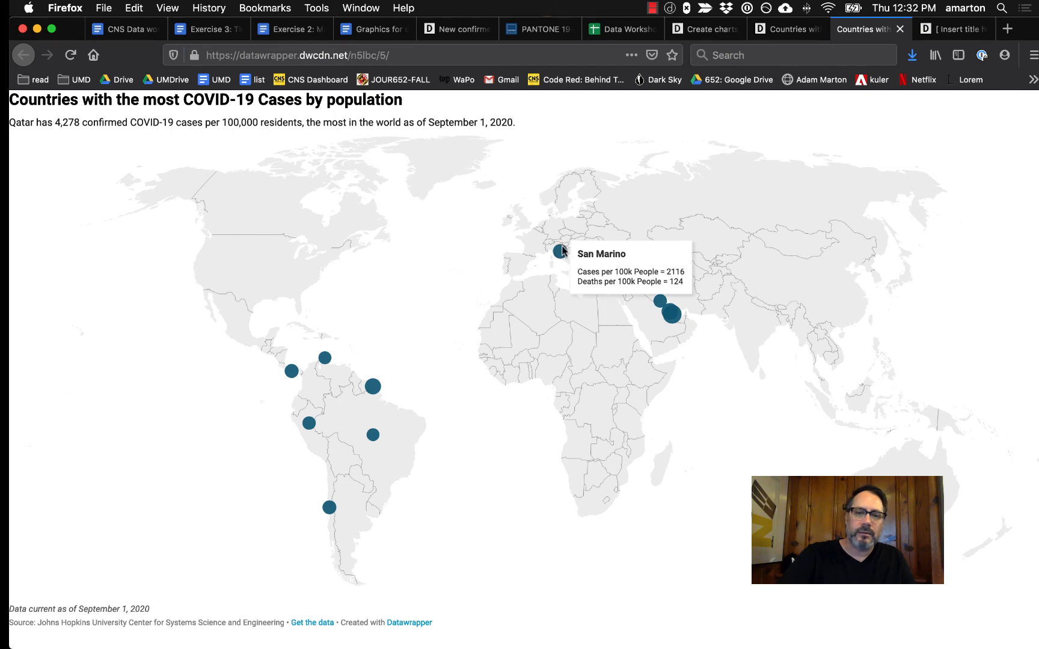
Return to the untitled map, check the tooltips of its symbols, and reopen its data table
click(707, 36)
click(768, 33)
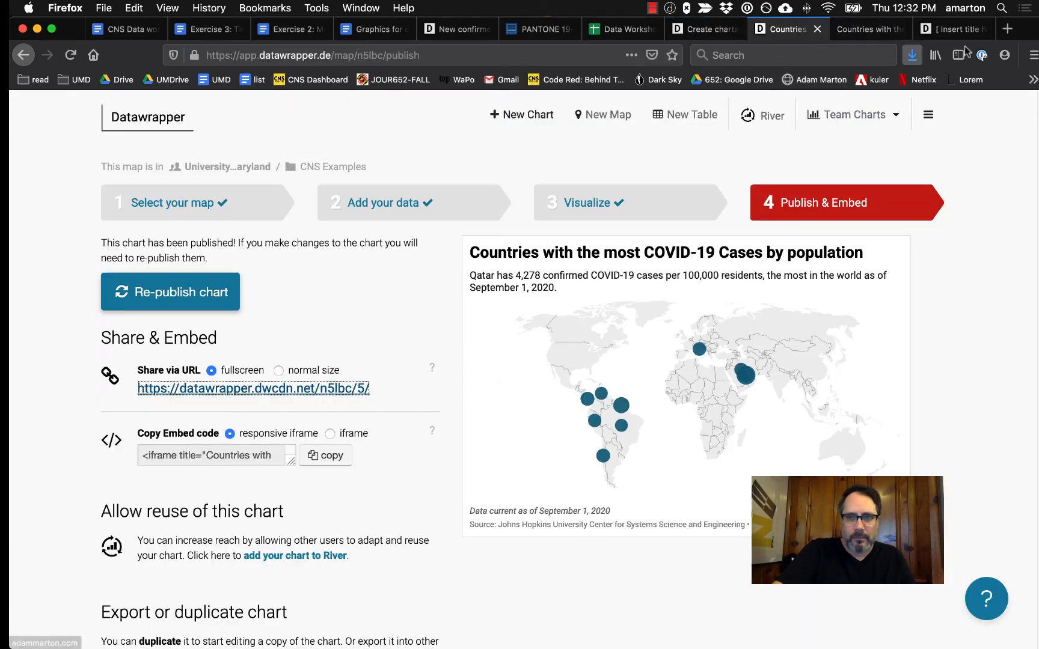
click(951, 31)
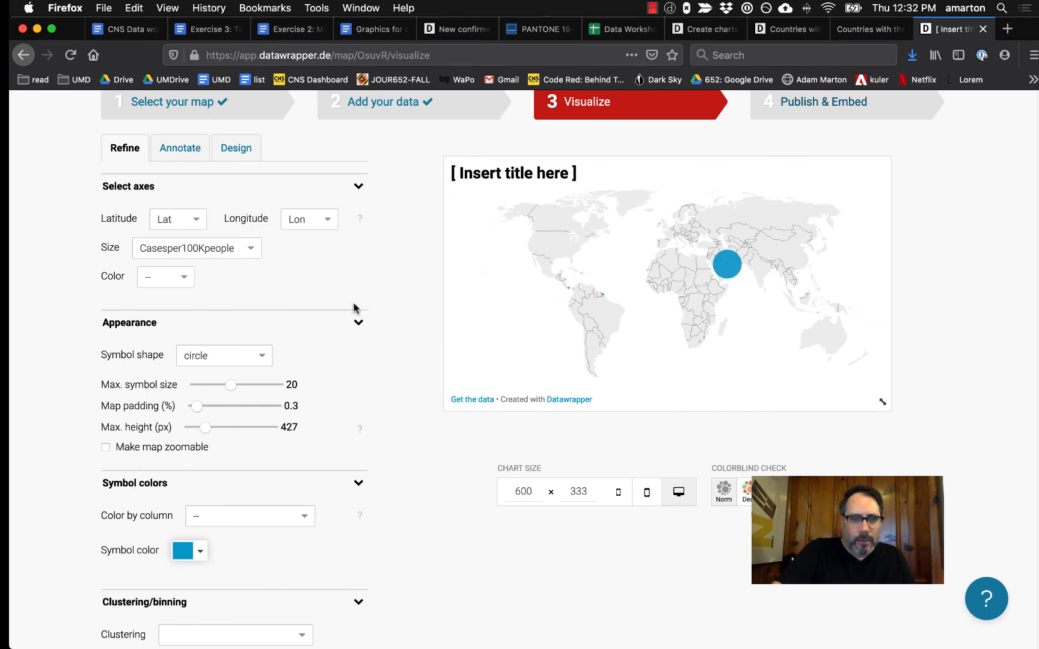
scroll(354, 308, up, 3)
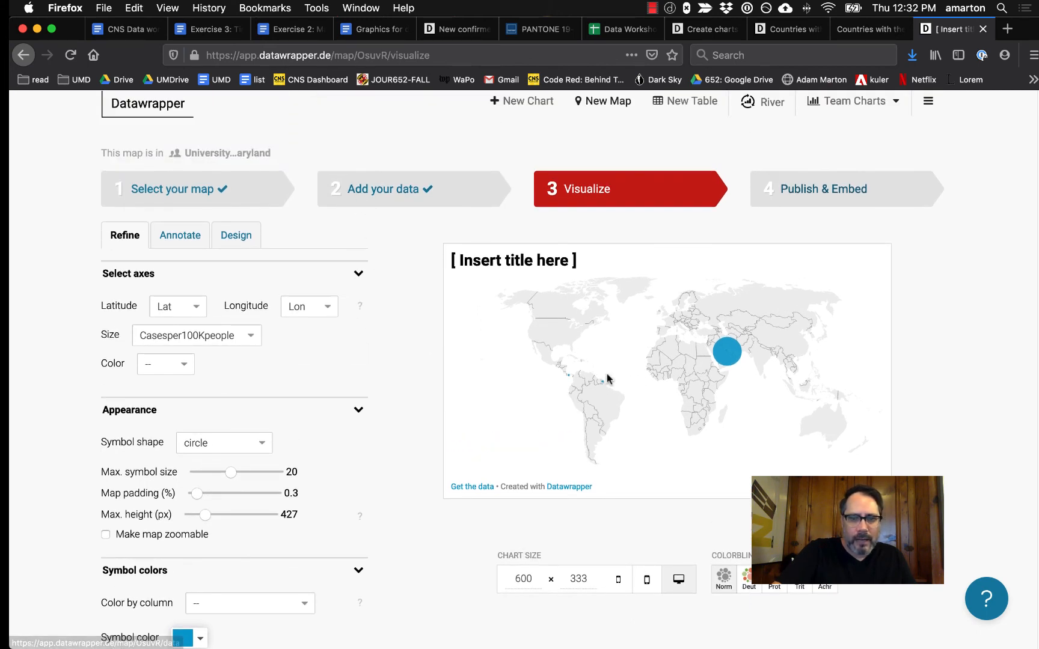
mouse_move(602, 387)
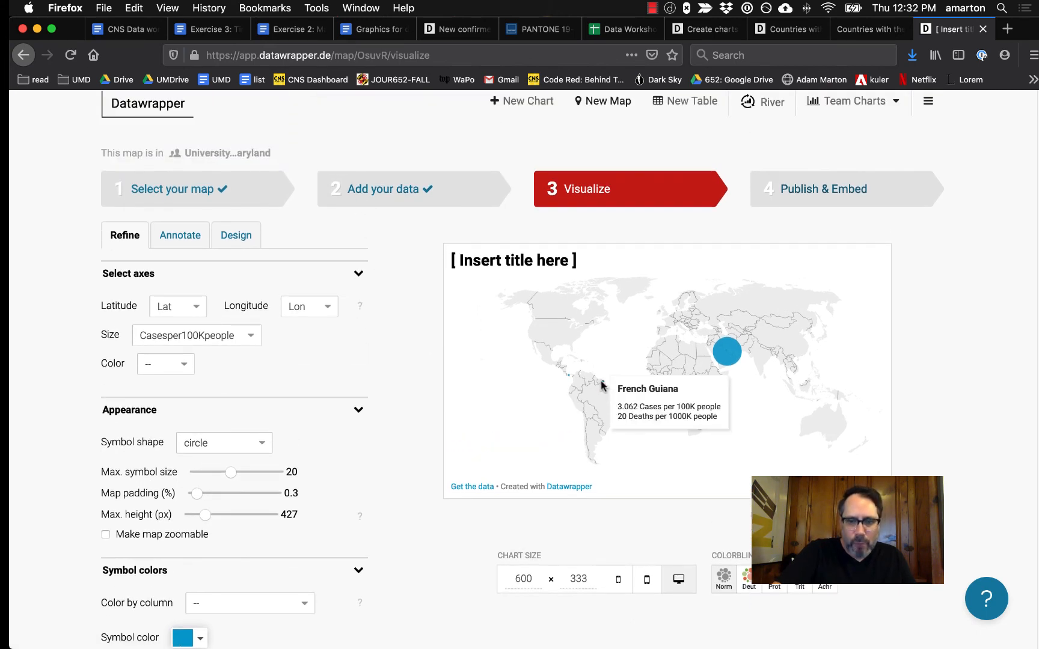
mouse_move(733, 355)
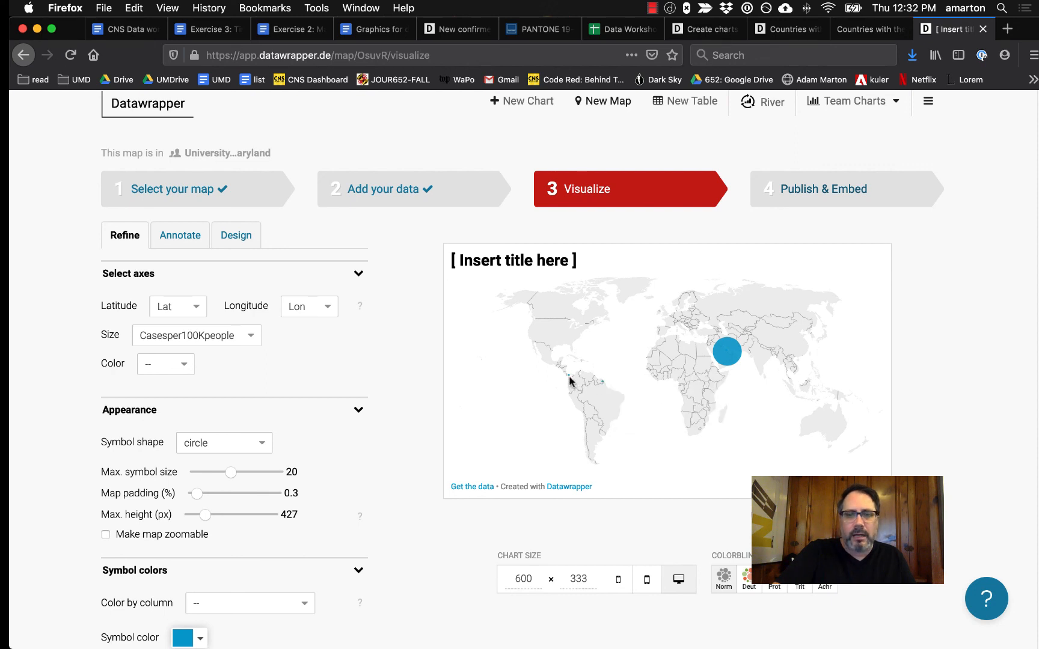
mouse_move(568, 375)
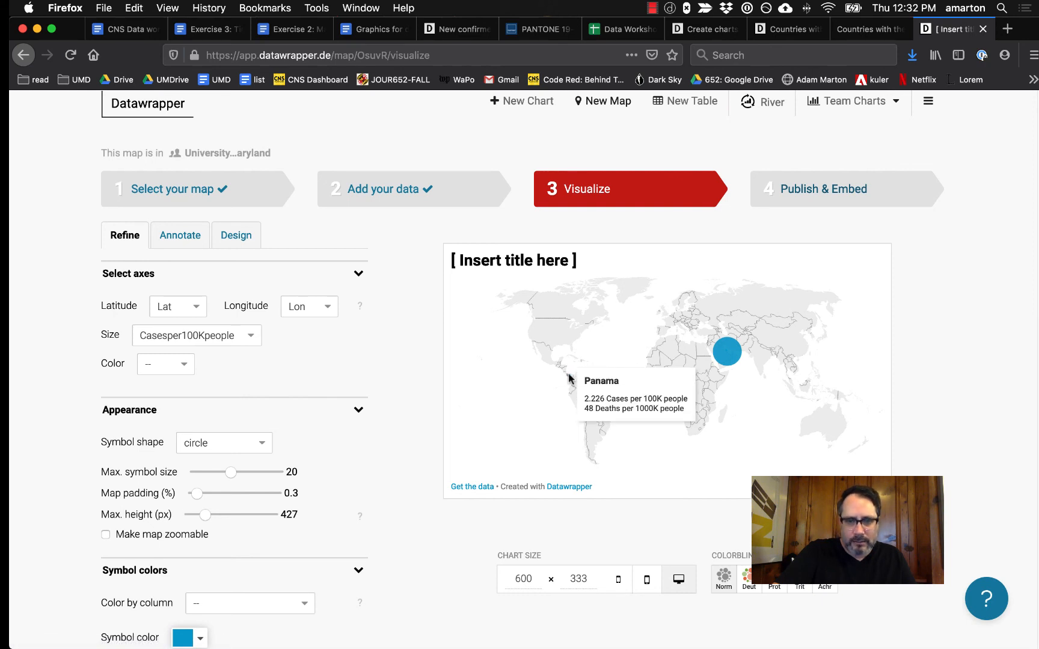
click(339, 200)
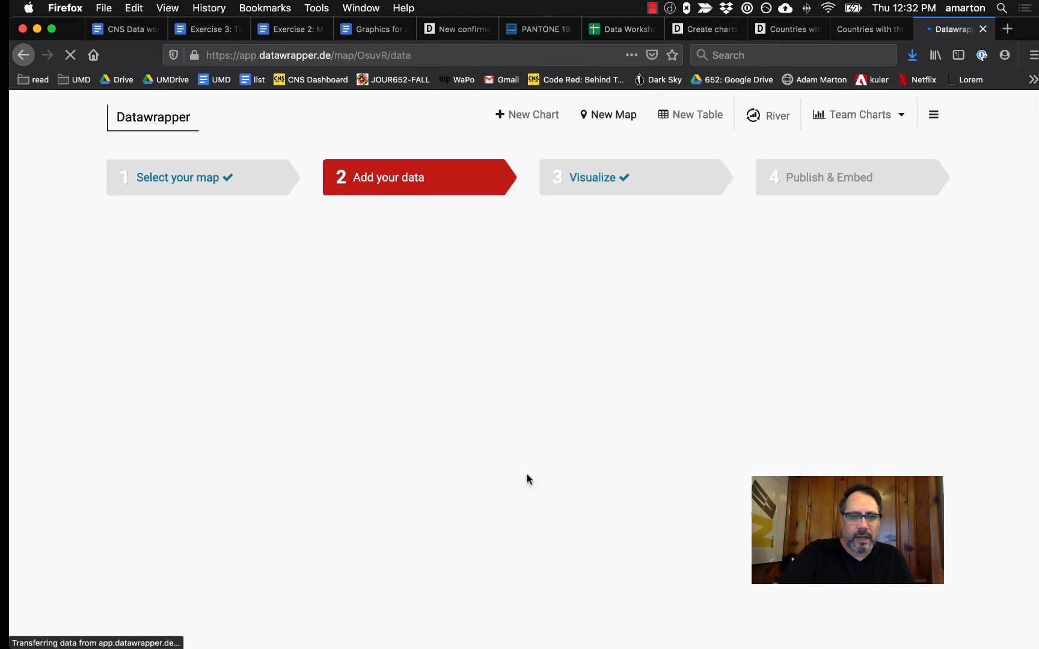
Try to remove the thousands commas from the Bahrain and French Guiana values in the Casesper100Kpeople column
click(414, 436)
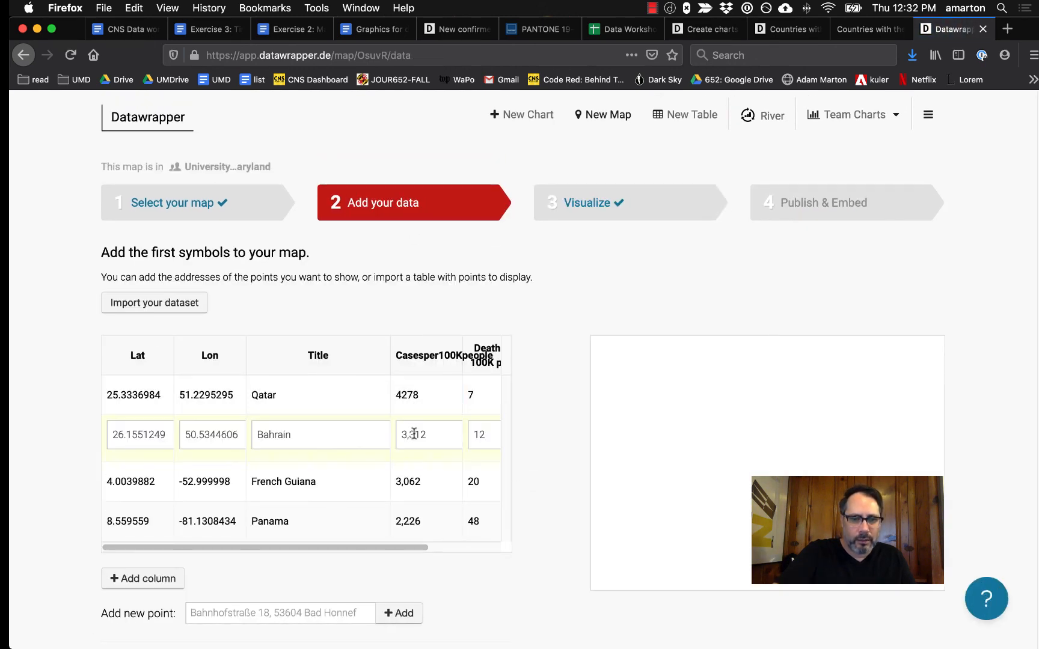
key(Left)
key(BackSpace)
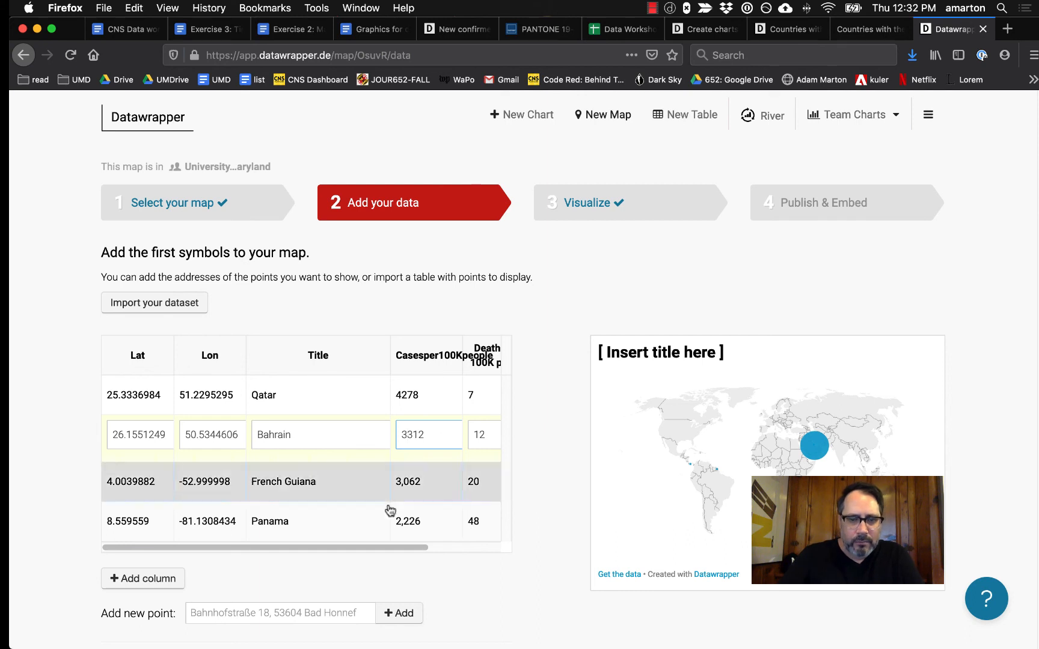
click(402, 481)
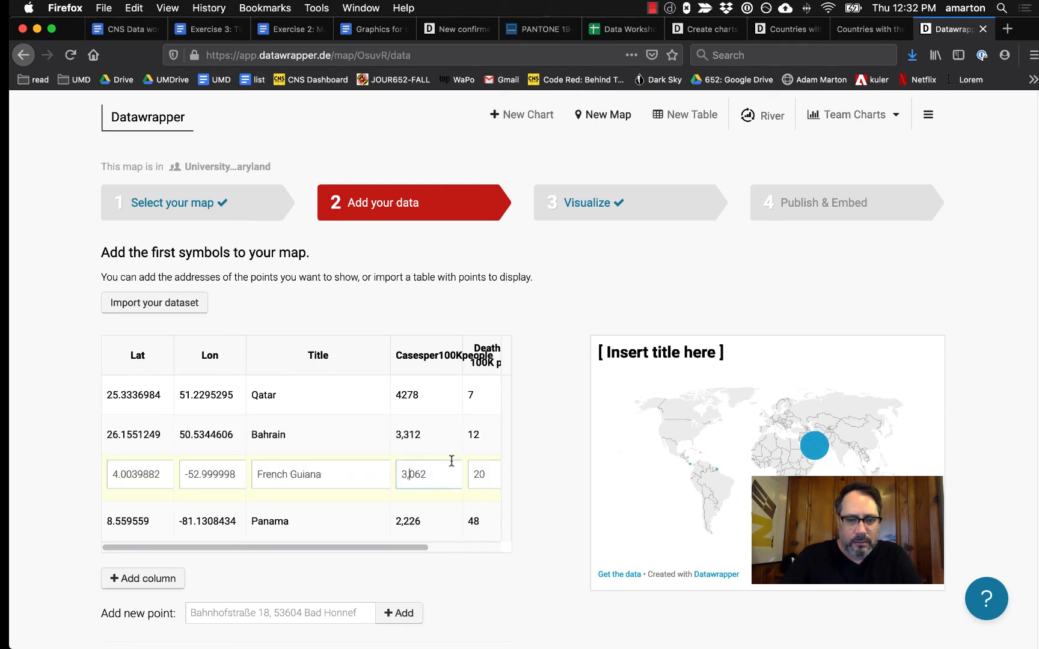
key(BackSpace)
Set Panama's Casesper100Kpeople value to 2226 without the comma and save the row
click(404, 517)
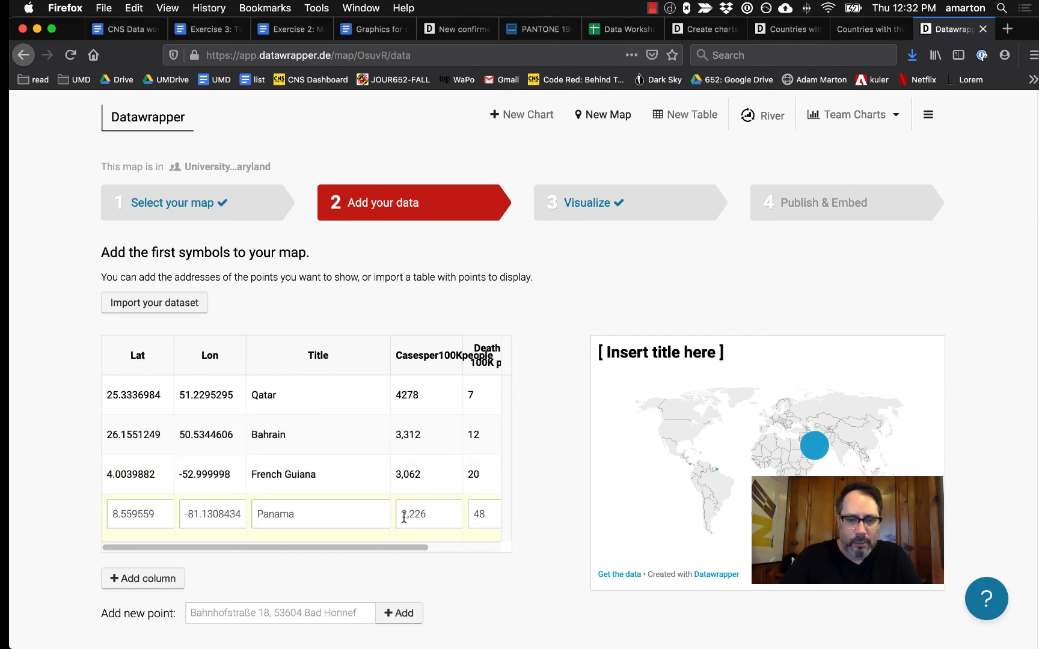
key(BackSpace)
drag(420, 548, 487, 547)
click(483, 508)
Set French Guiana's Casesper100Kpeople value to 3062 without the comma and save the row
click(335, 473)
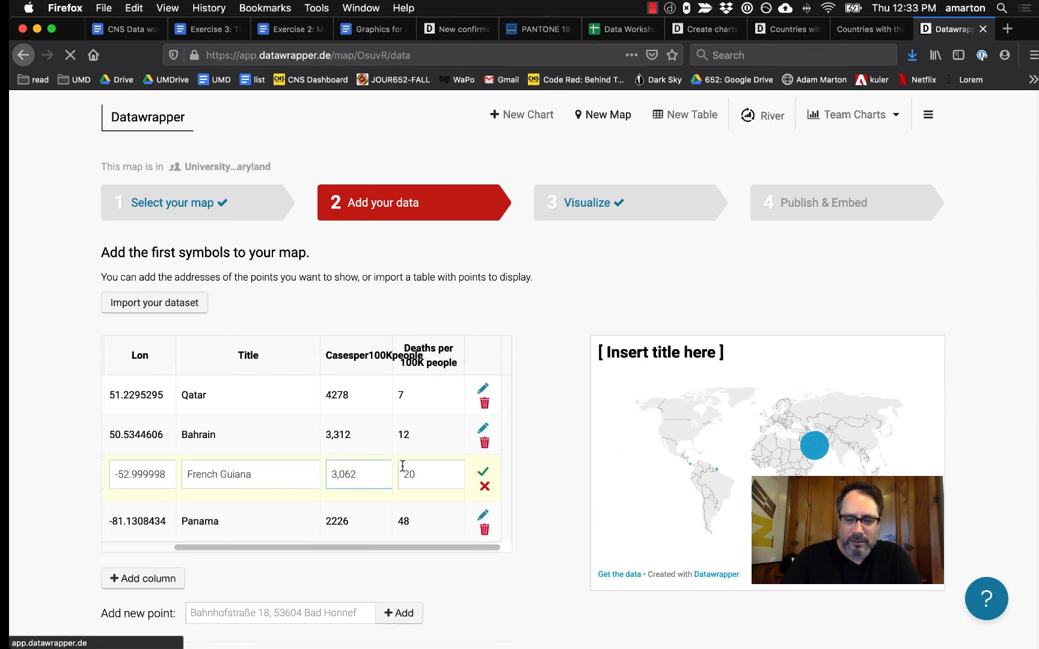
key(BackSpace)
click(483, 472)
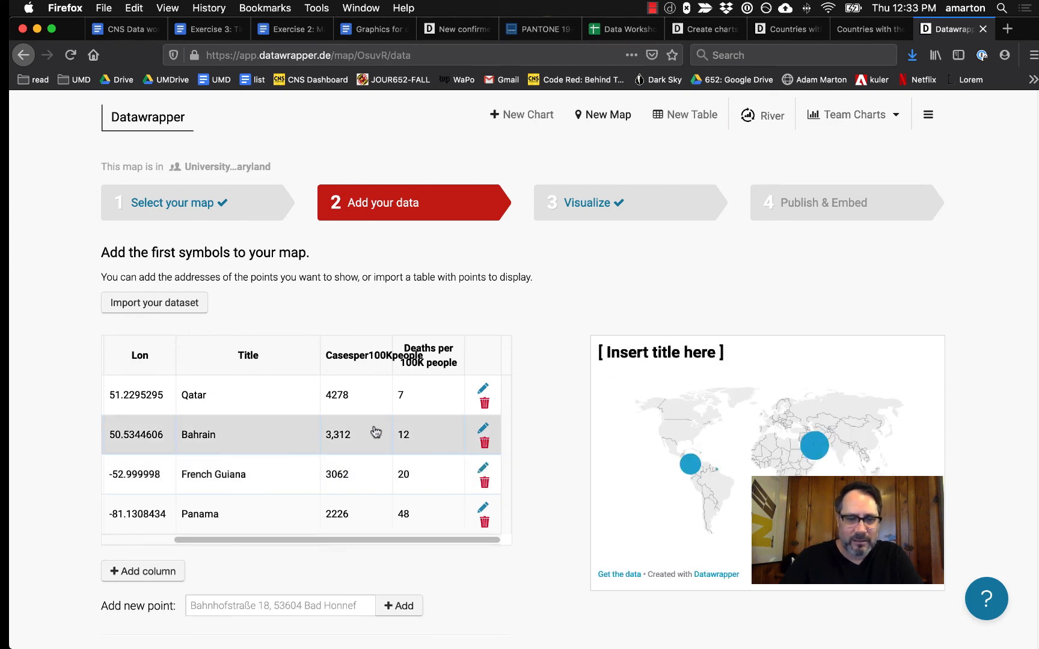
Set Bahrain's Casesper100Kpeople value to 3312 without the comma, save the row and go to the Visualize stage
click(345, 434)
click(339, 434)
key(BackSpace)
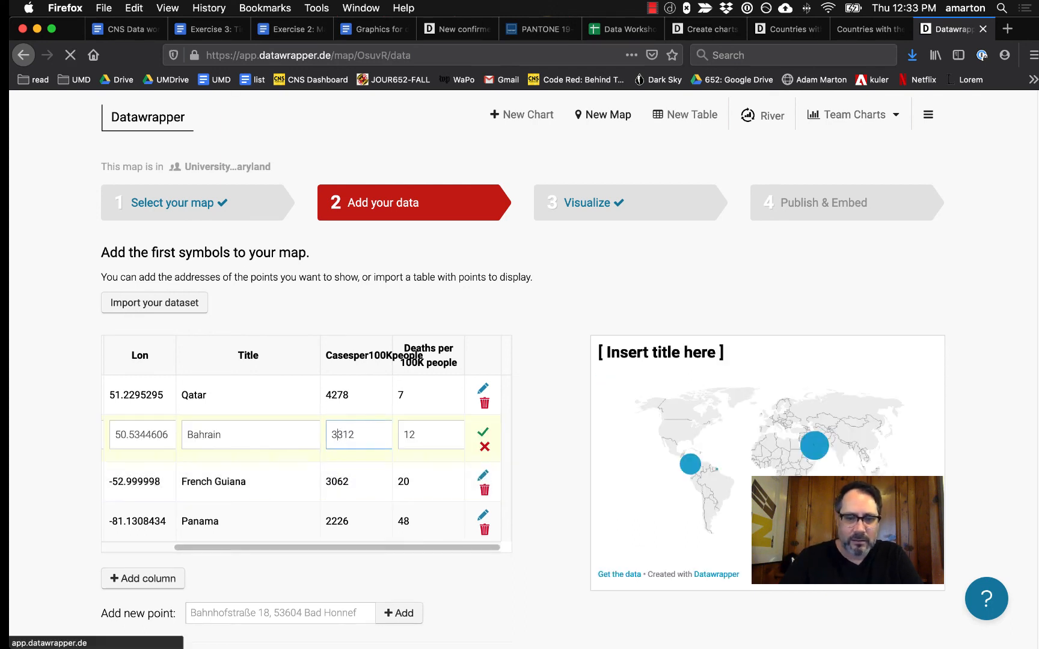
click(483, 434)
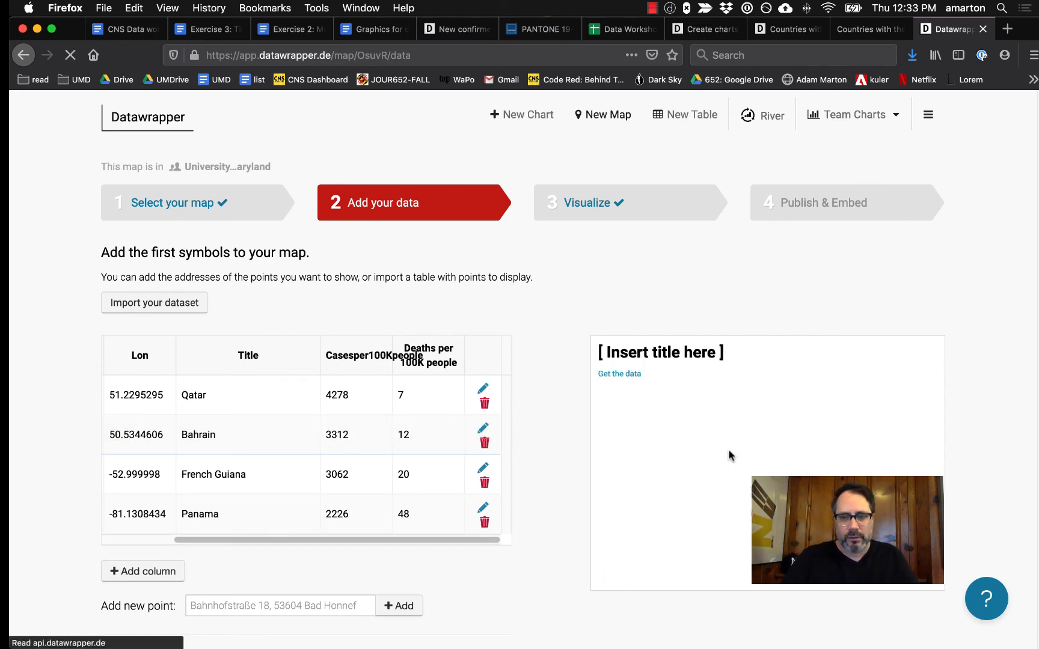
click(613, 206)
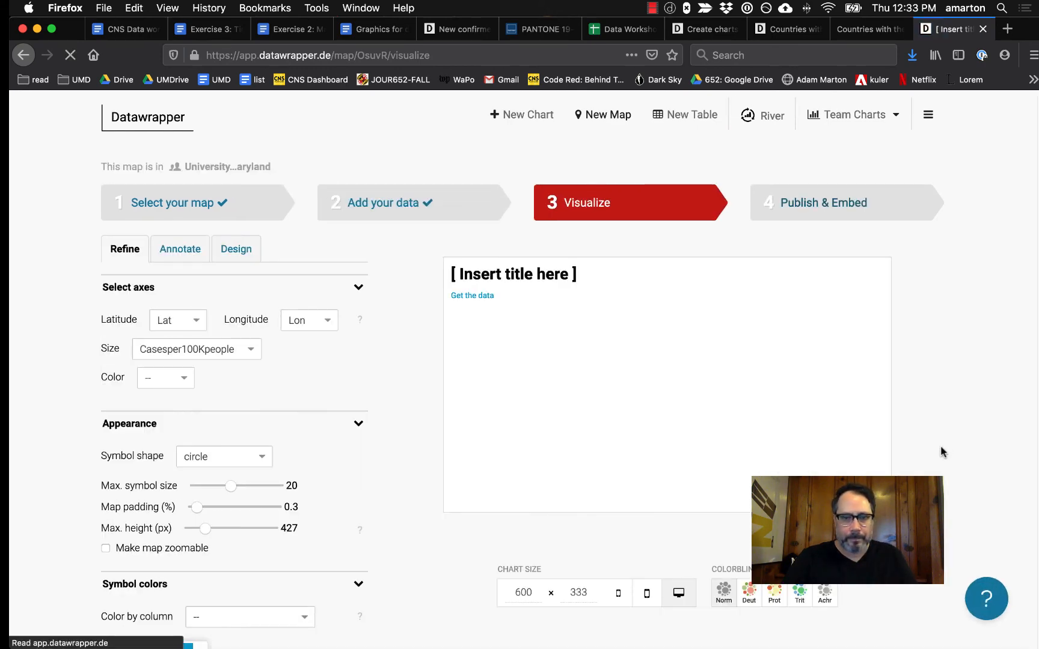
Check the symbol sizes and tooltips on the published map of countries with the most COVID-19 cases by population
click(871, 29)
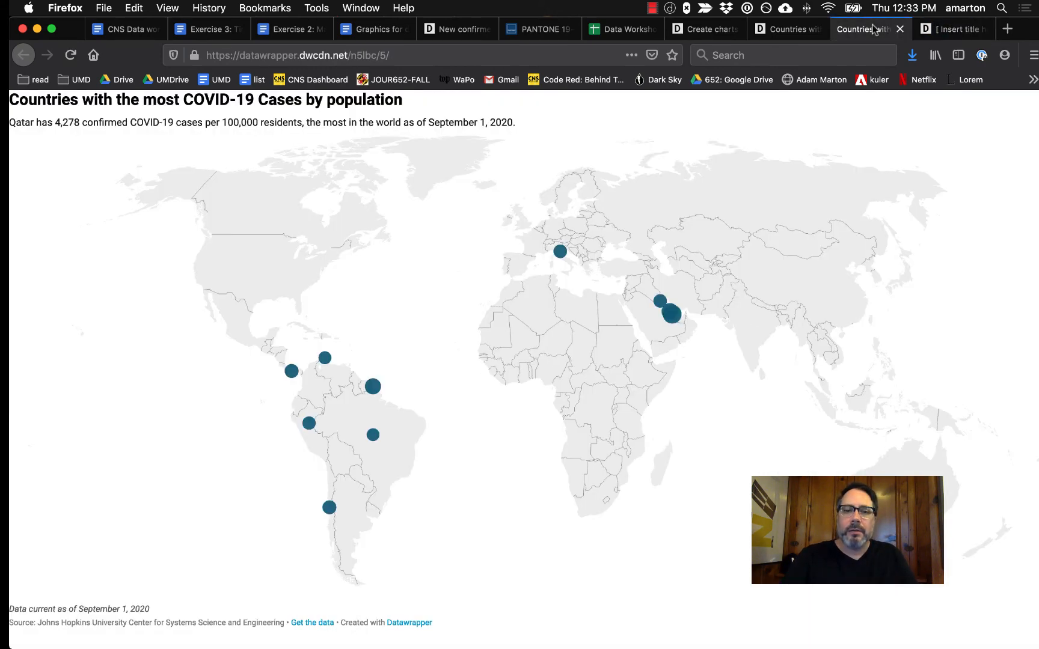
mouse_move(559, 253)
mouse_move(290, 369)
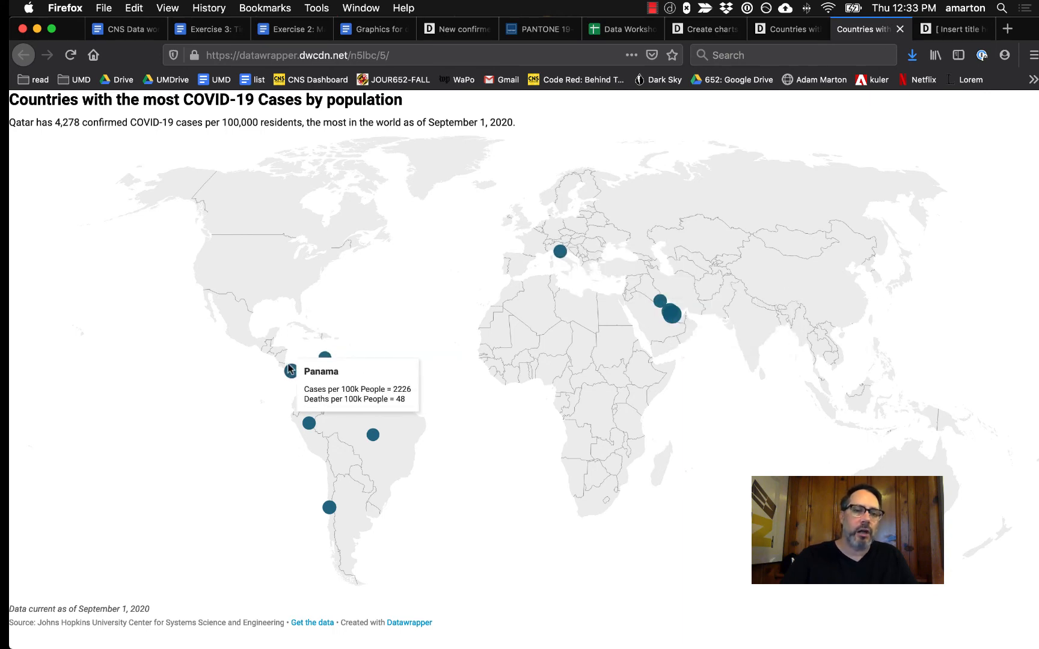
click(538, 29)
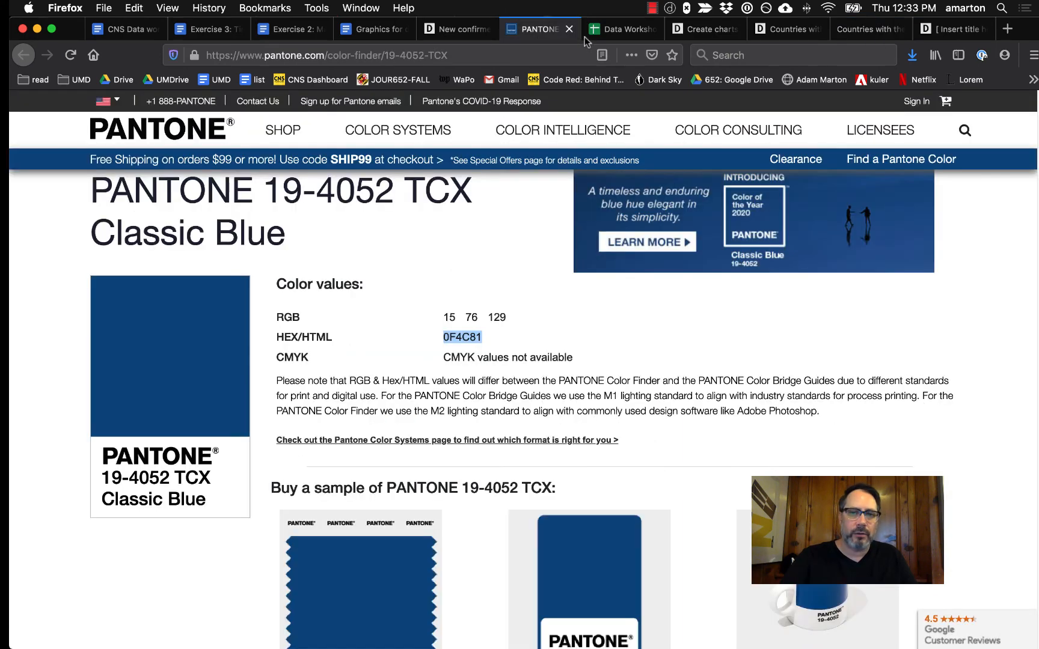
click(780, 28)
click(867, 29)
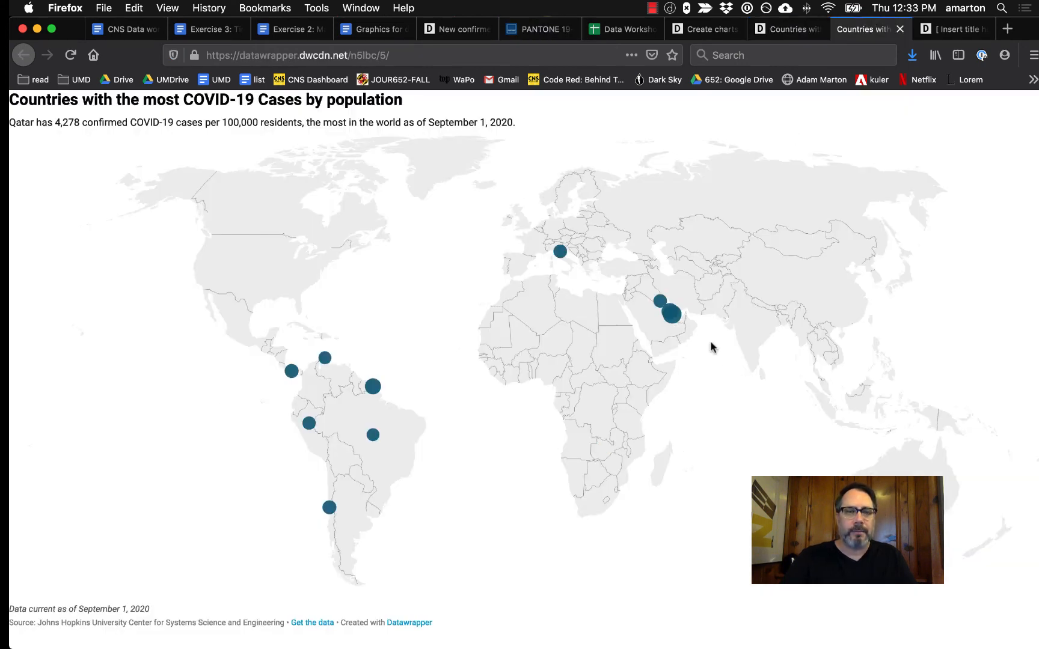
Review the Exercise 2 symbol map instructions, including its links, headline, description, notes and source, and go back to the published map
click(290, 29)
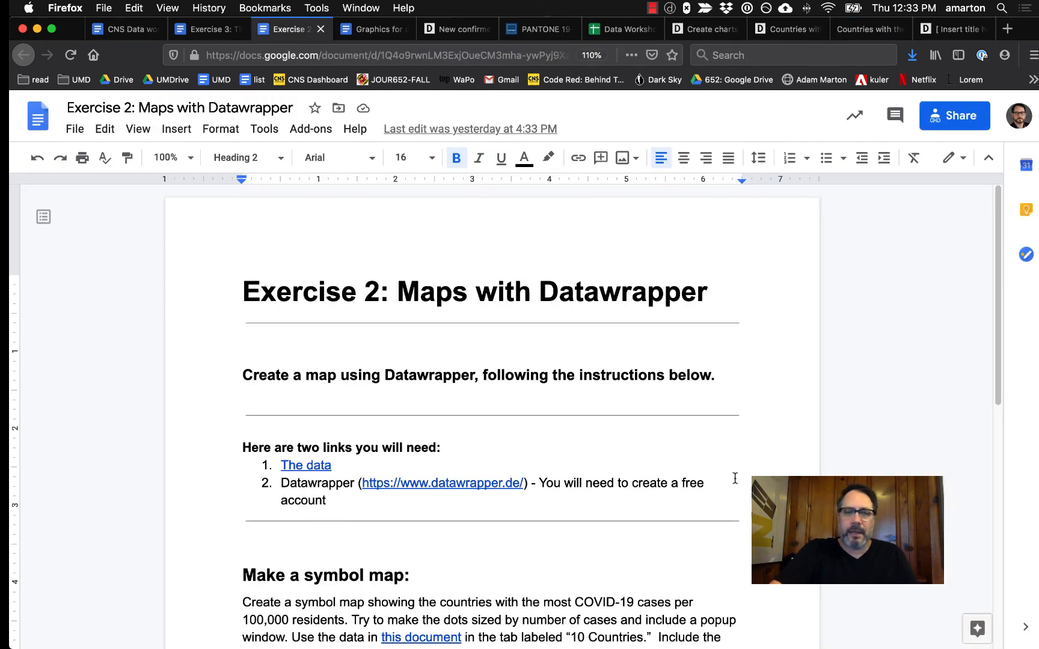
scroll(733, 478, down, 1)
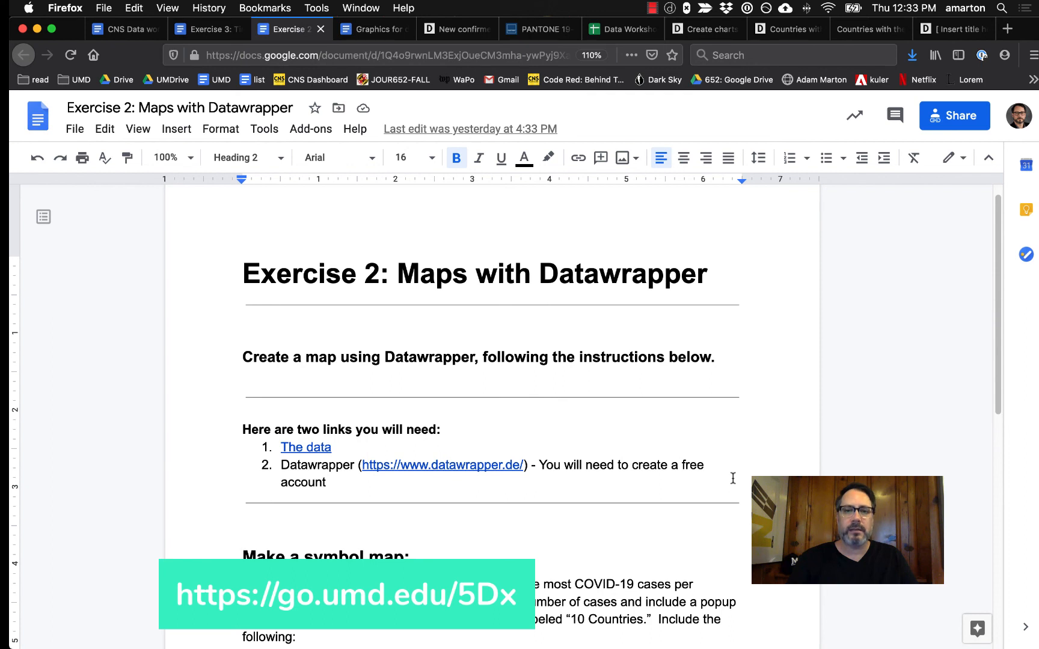
scroll(622, 464, down, 2)
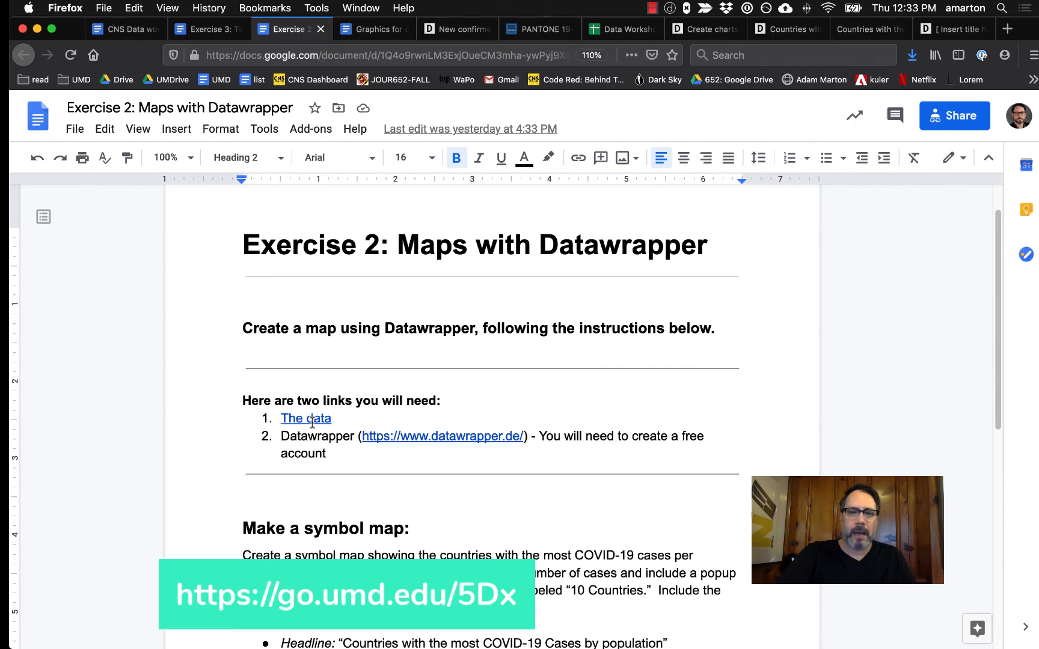
scroll(601, 408, down, 5)
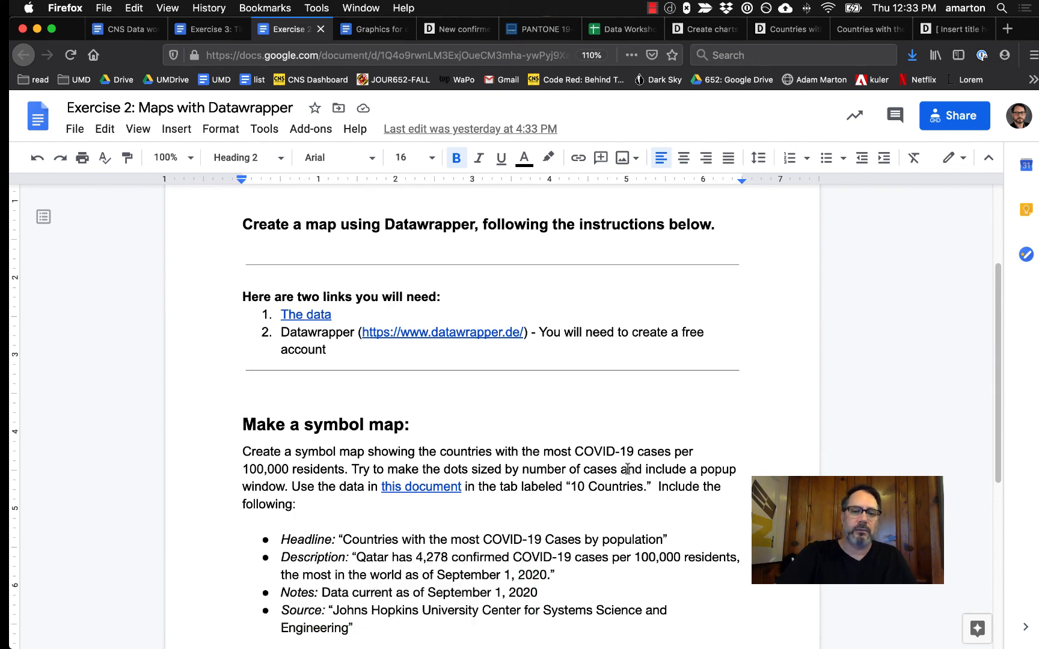
scroll(627, 469, down, 3)
drag(343, 472, 402, 506)
click(414, 507)
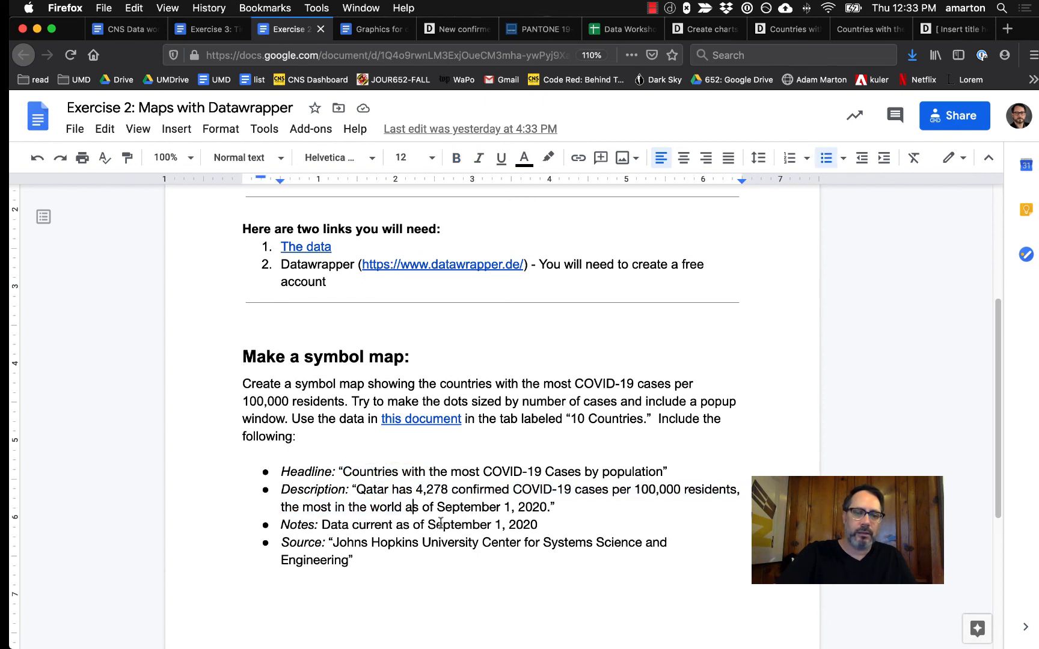
drag(324, 525, 405, 559)
click(407, 533)
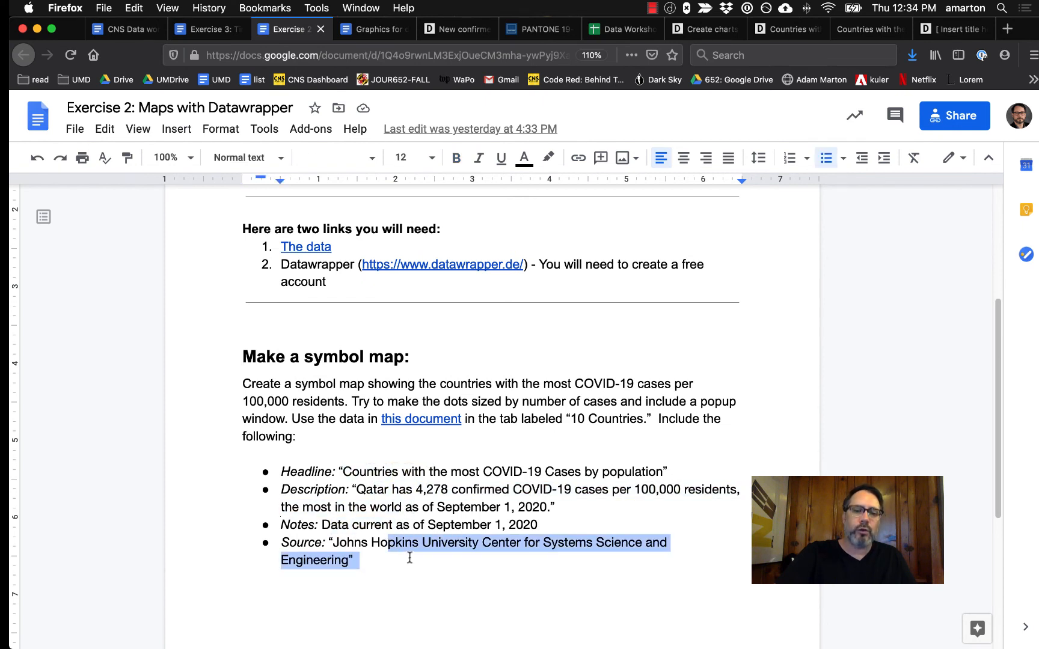
click(405, 560)
scroll(551, 544, up, 3)
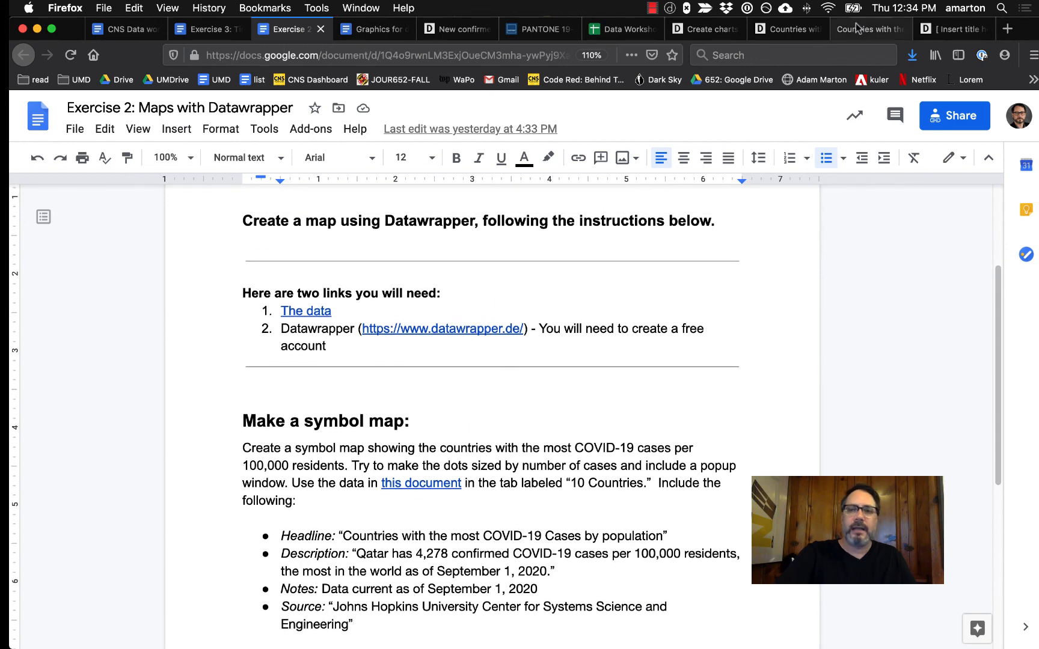
click(857, 29)
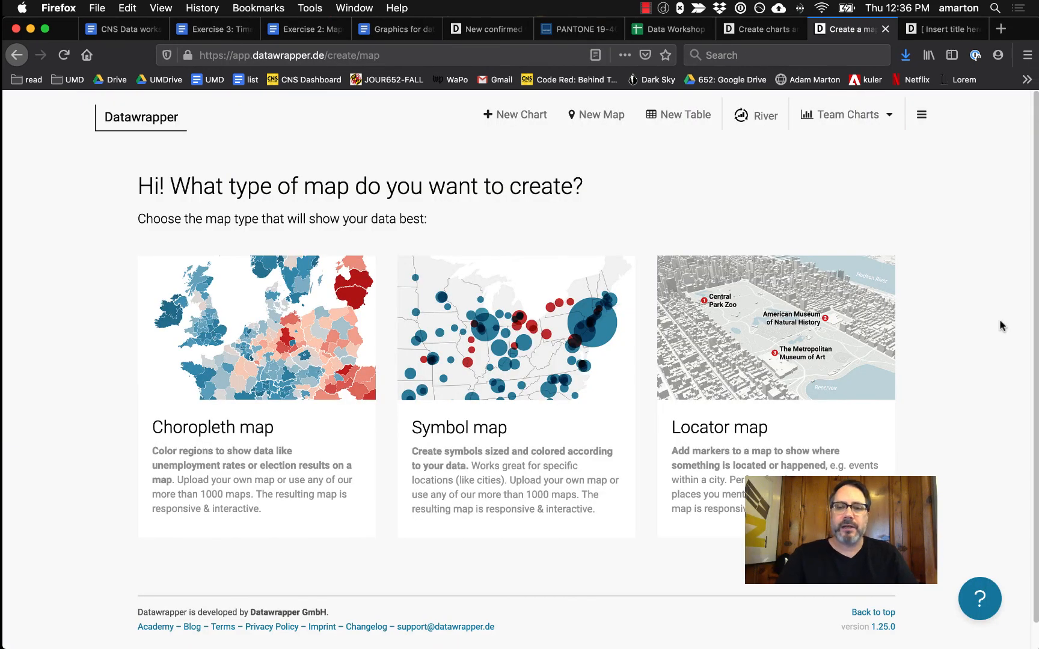
Create a locator map and add a marker for Knight Hall in College Park, MD, by searching for "Knight Hall"
click(845, 344)
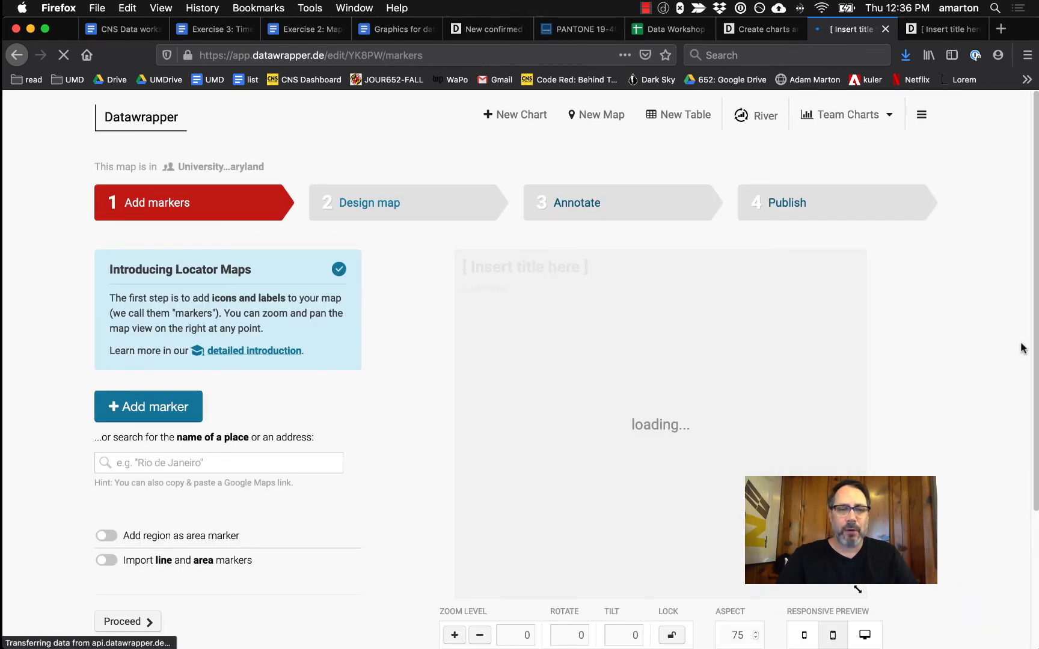
scroll(993, 353, down, 1)
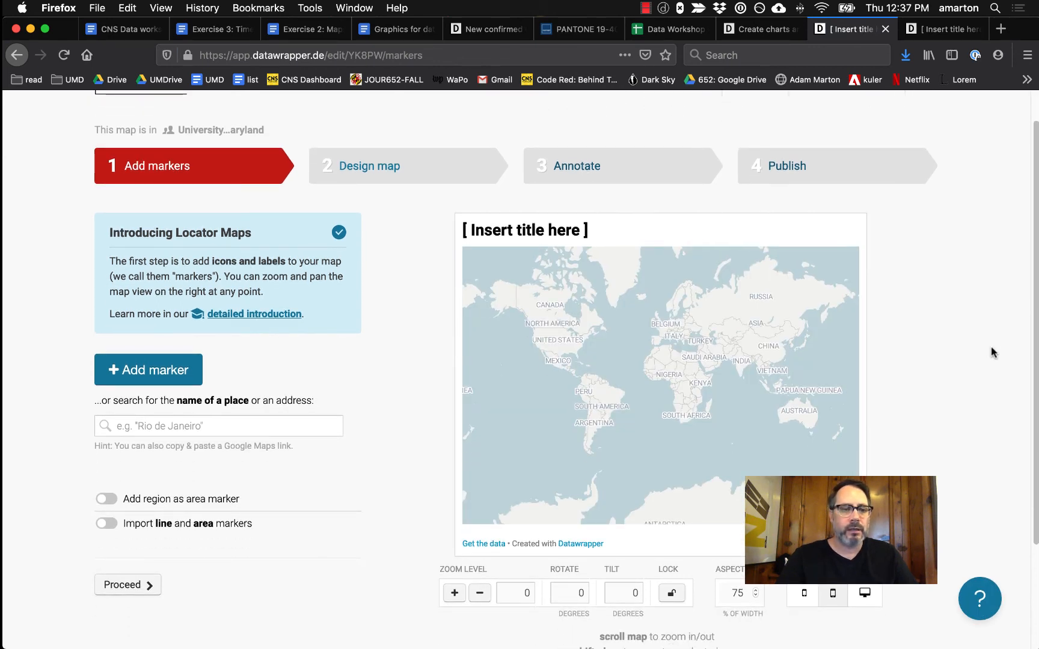
click(232, 426)
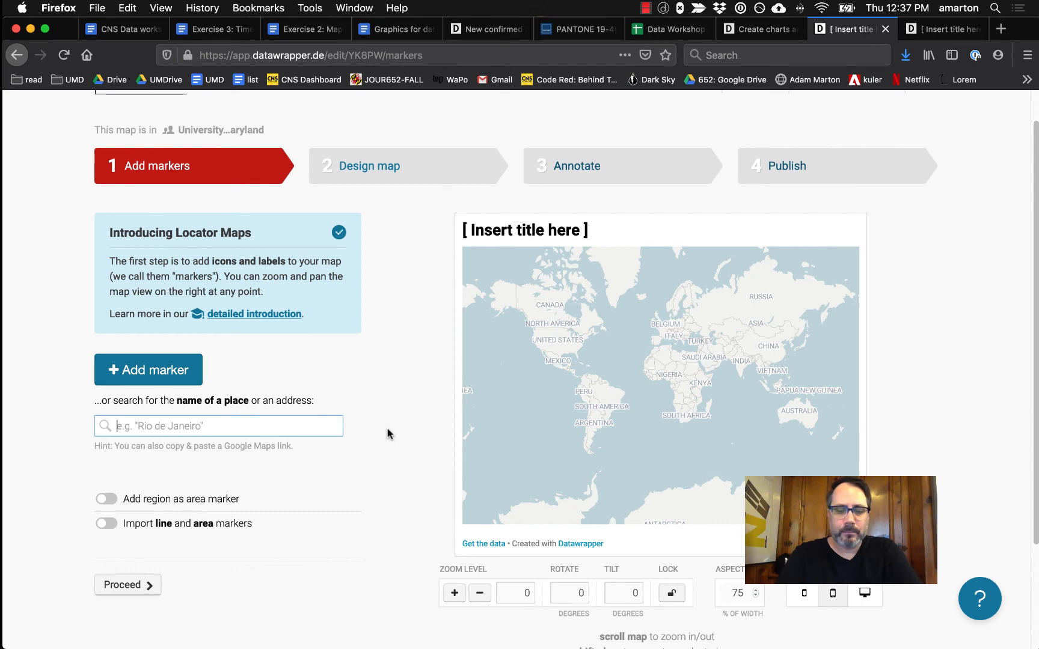
text(Knight Hall)
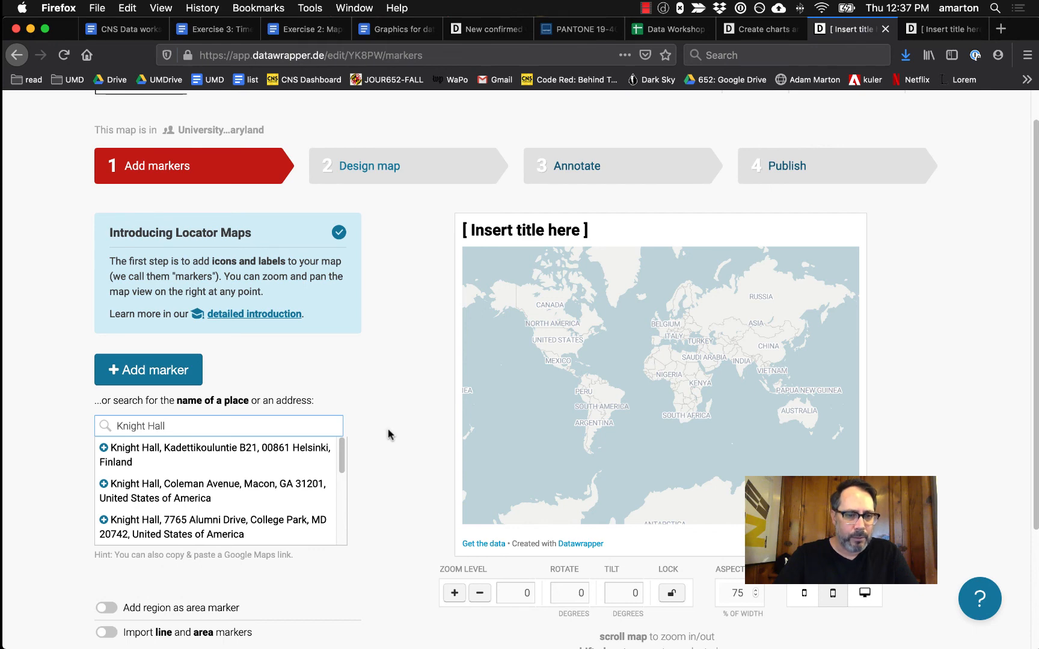
scroll(341, 457, down, 1)
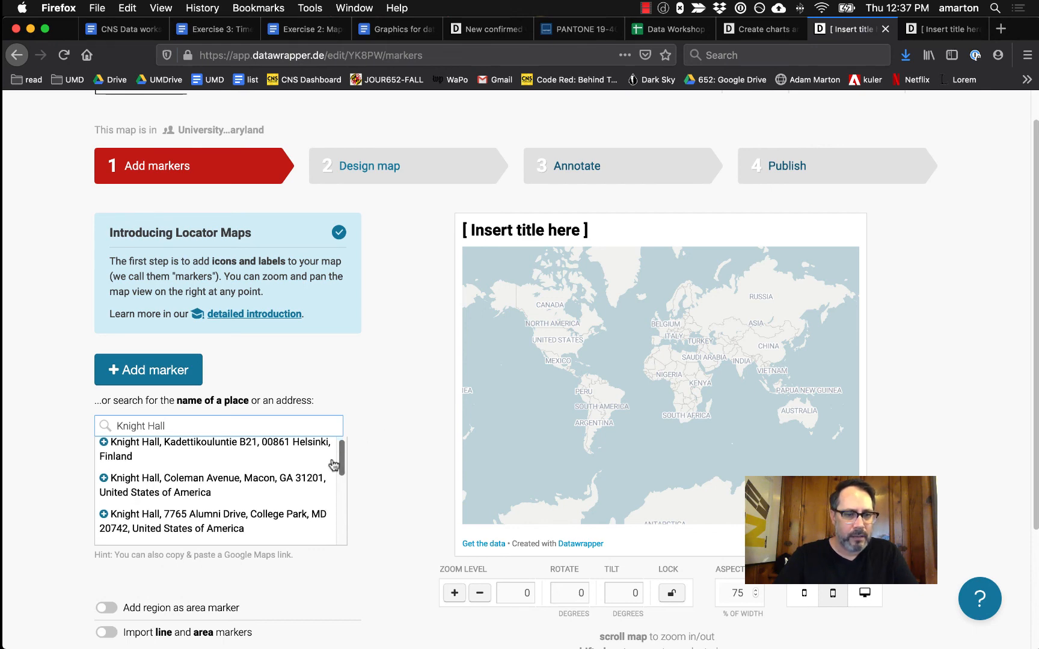
click(292, 517)
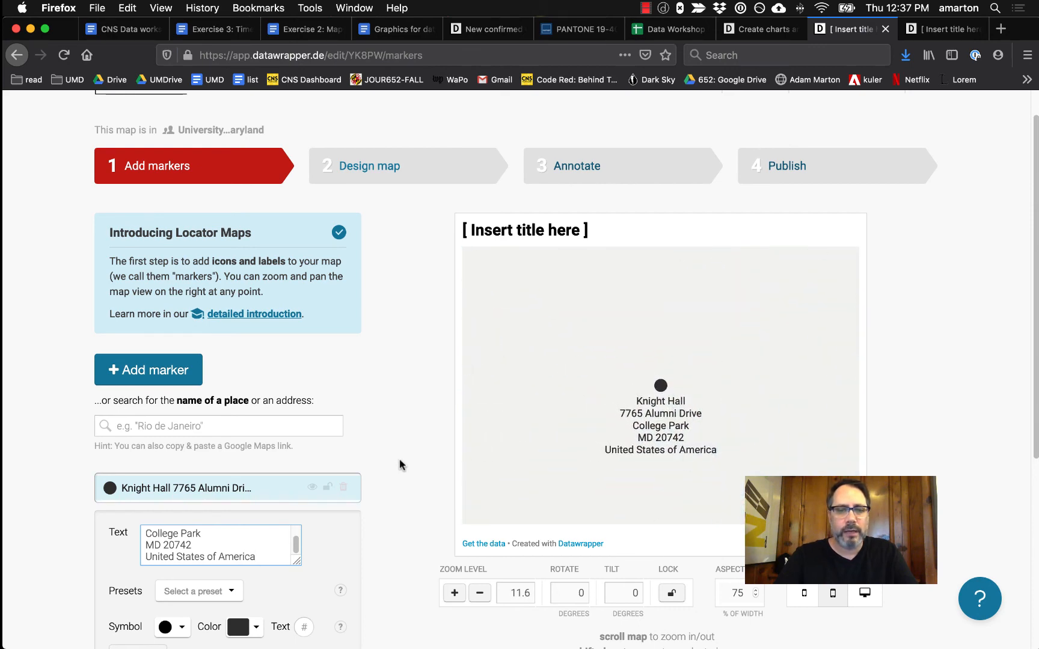
Cut the address lines out of the marker's text so that its label reads only "Knight Hall"
scroll(402, 460, down, 2)
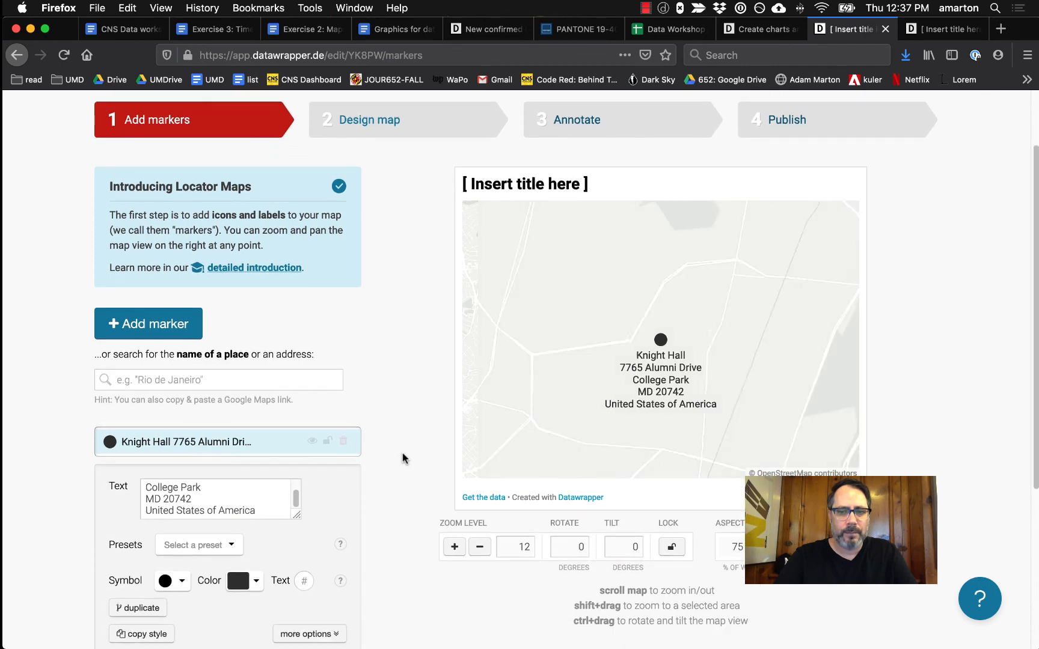
scroll(402, 454, down, 1)
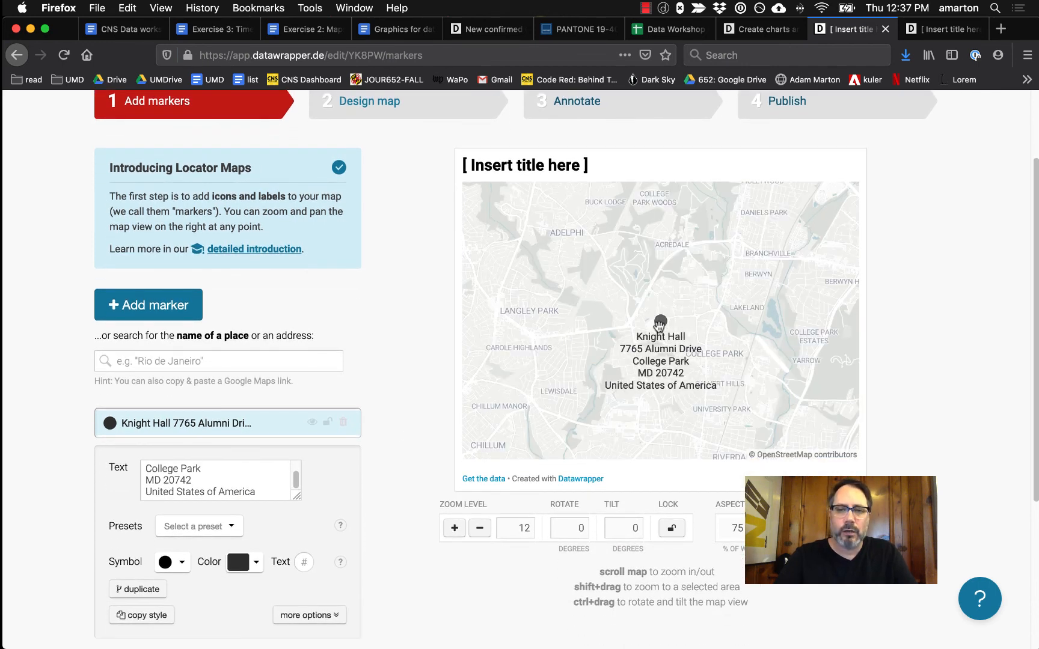
scroll(451, 382, down, 2)
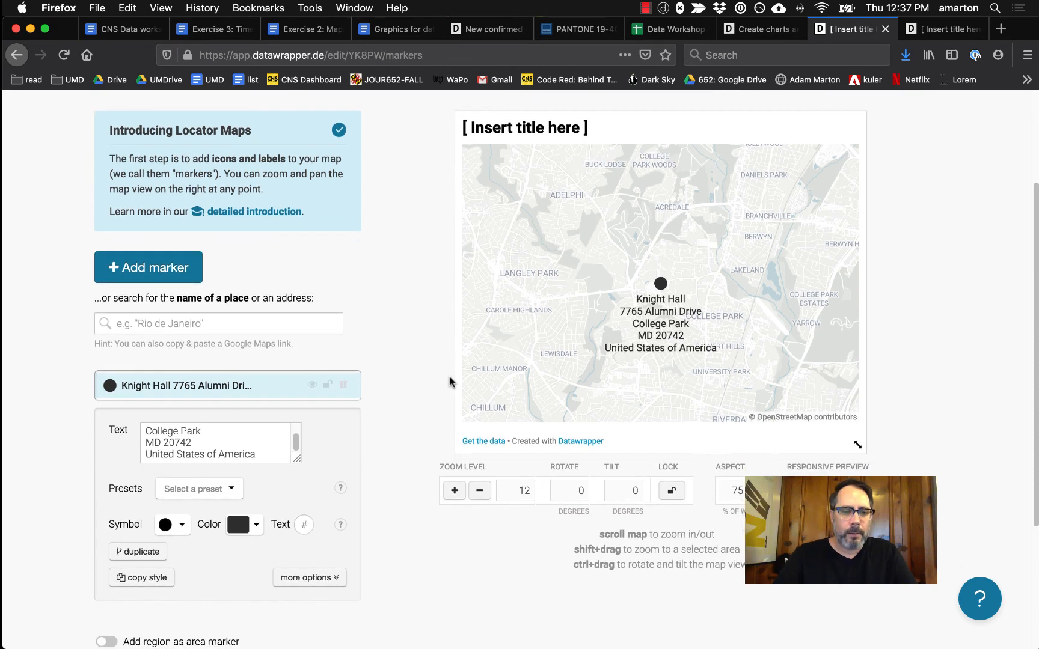
scroll(450, 382, down, 1)
scroll(450, 382, up, 2)
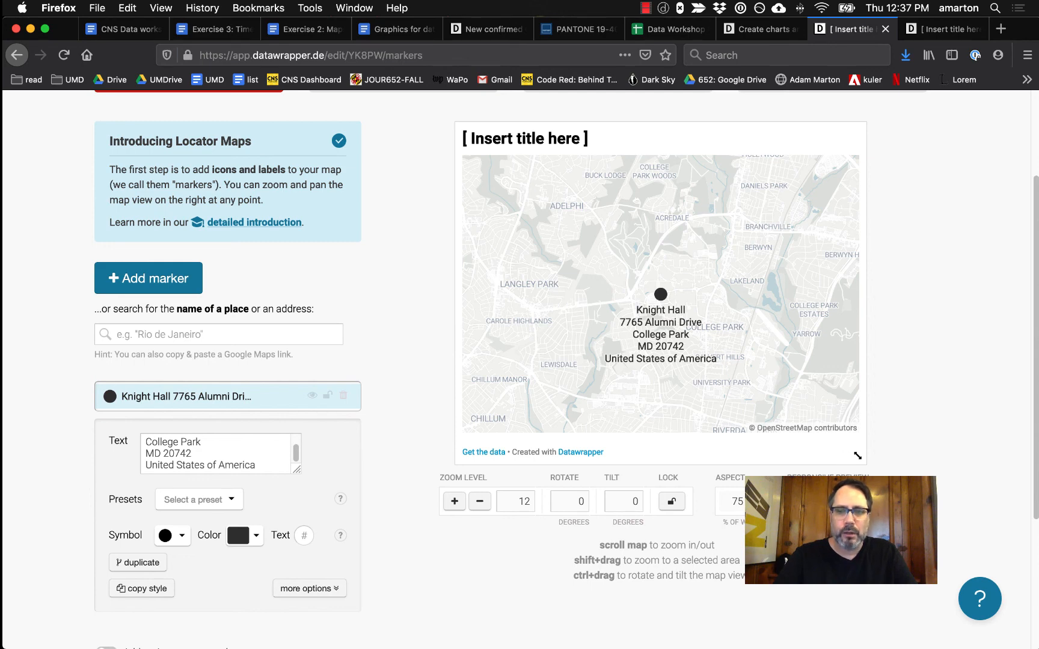
scroll(387, 413, down, 3)
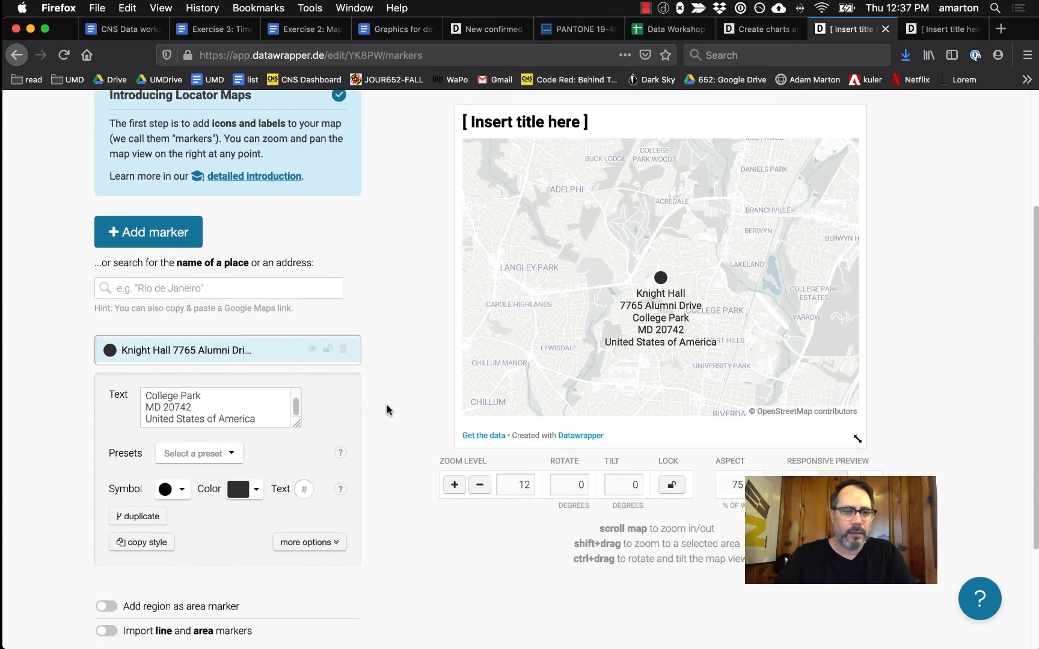
scroll(221, 409, up, 2)
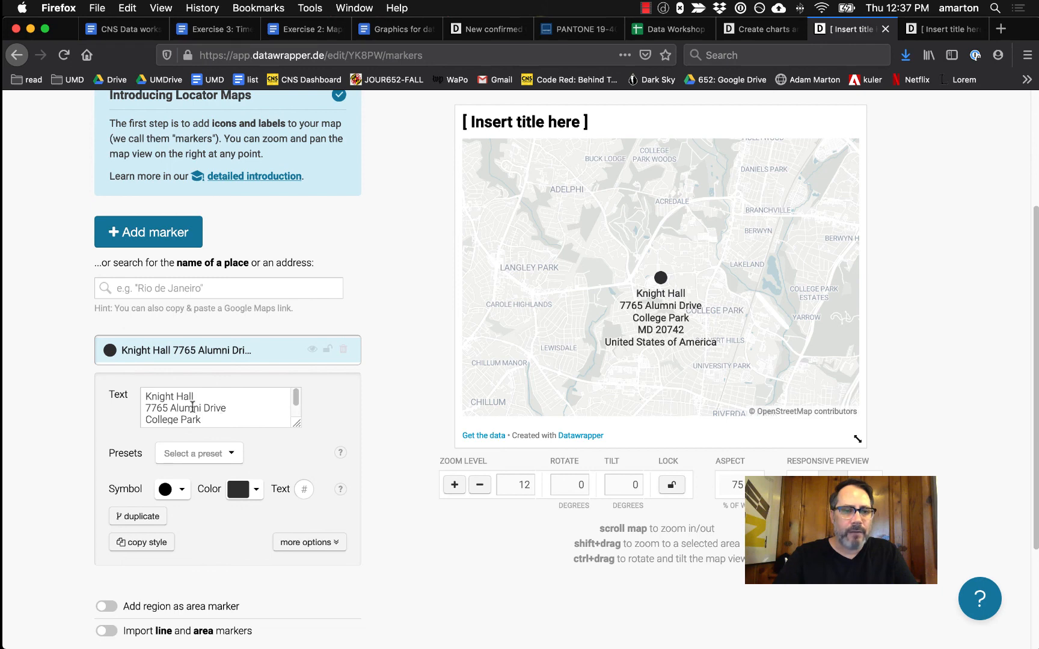
mouse_move(143, 405)
mouse_down()
mouse_move(232, 428)
mouse_move(261, 420)
mouse_up()
key(BackSpace)
key(BackSpace)
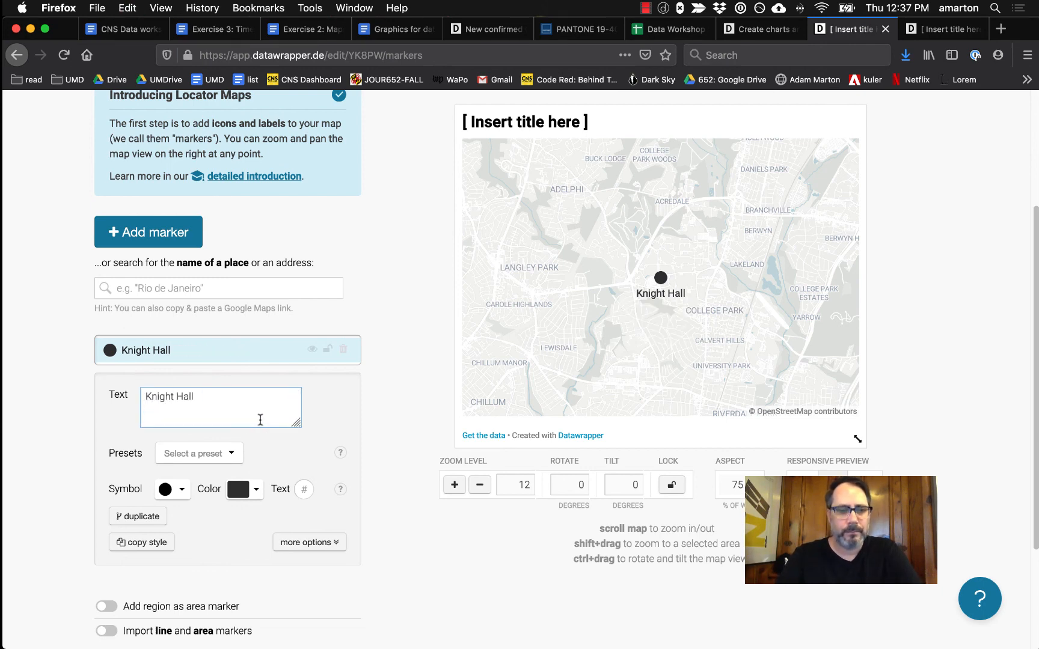
click(191, 457)
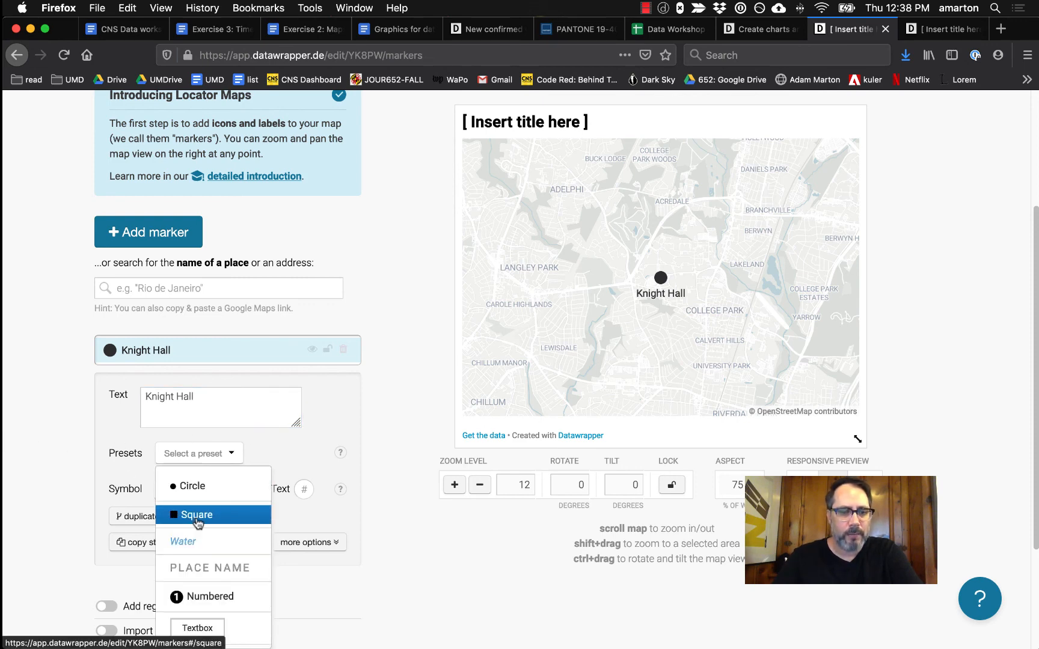
scroll(198, 517, down, 1)
click(55, 423)
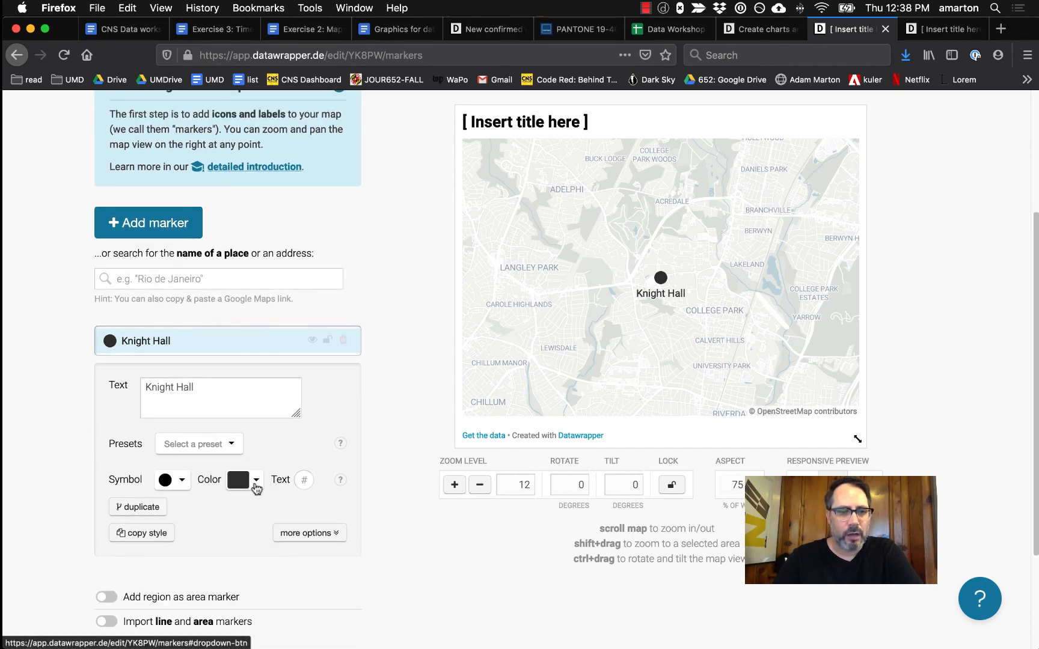
Show more options for the Knight Hall marker and paste the cut address lines as its tooltip text
click(298, 533)
scroll(387, 567, down, 1)
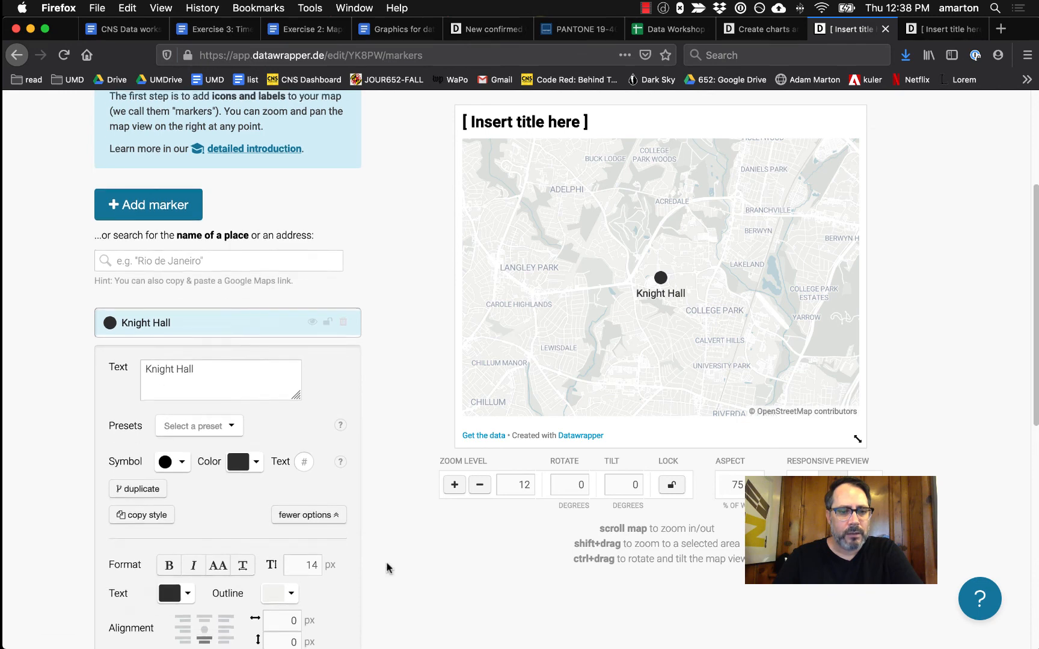
scroll(386, 567, down, 5)
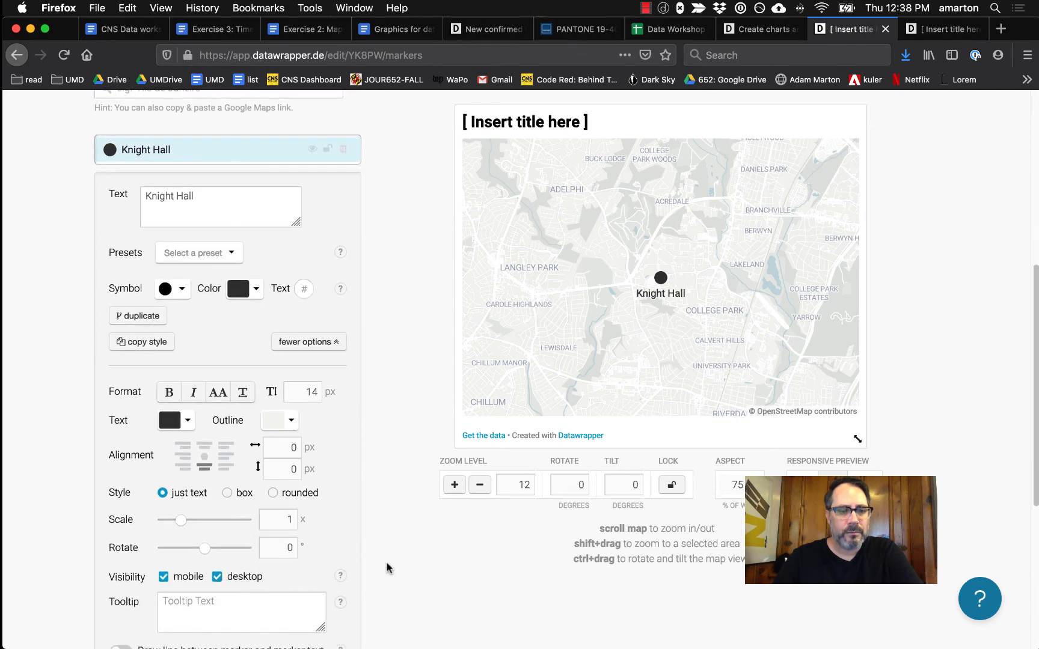
scroll(387, 568, down, 1)
click(275, 592)
key(super+v)
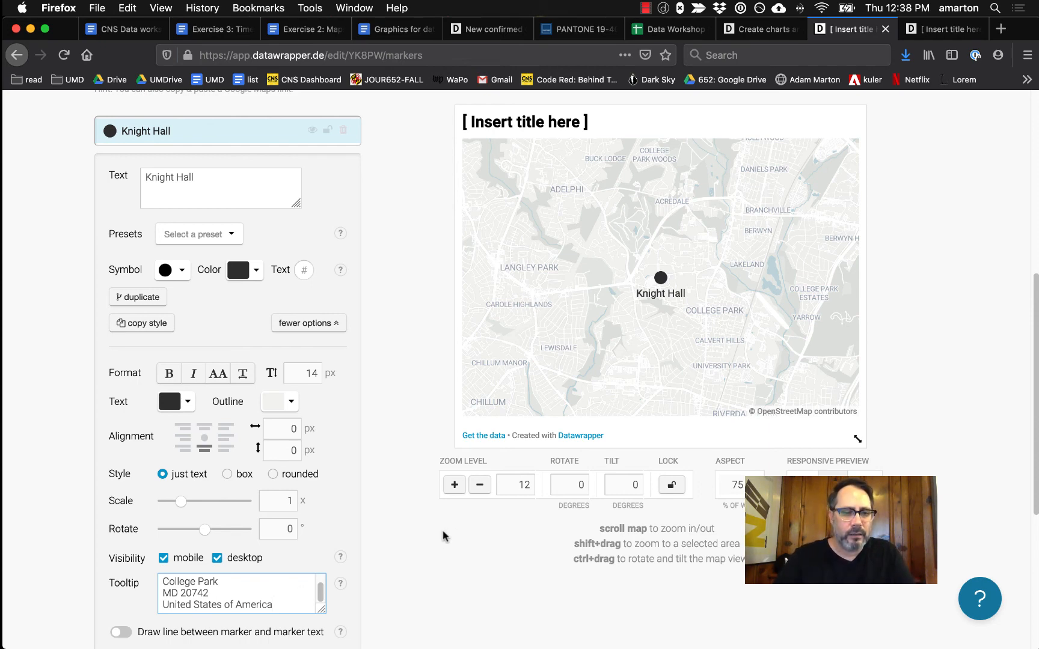
Try the box style for the Knight Hall label, set it to rounded, and check the marker on the map
click(232, 477)
click(274, 475)
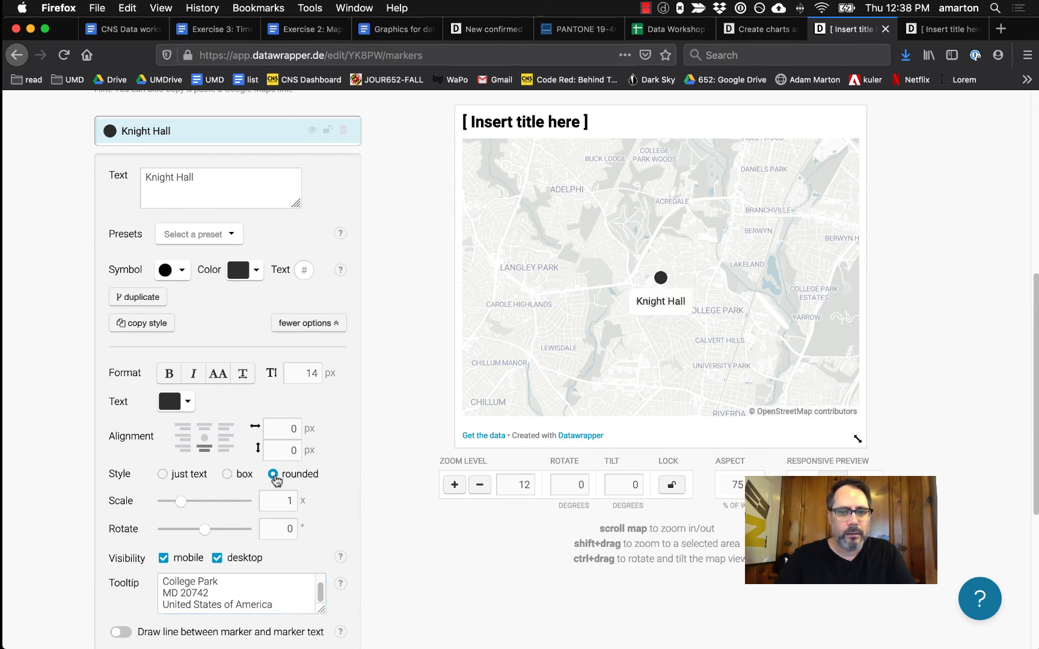
mouse_move(658, 288)
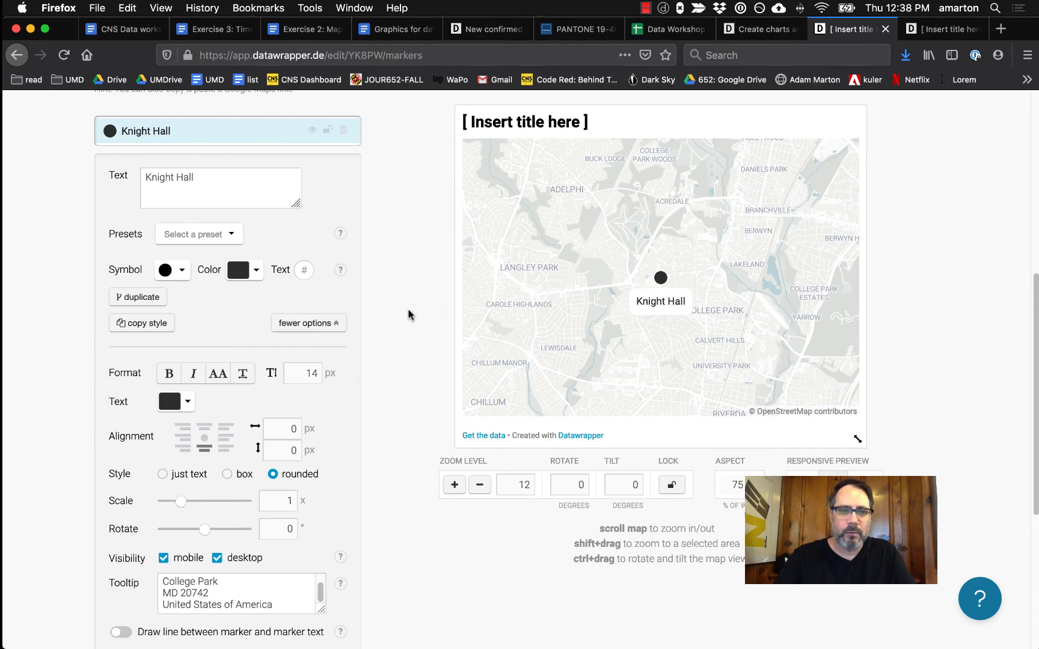
Add a second marker by searching for "The Baltimore Sun" and choosing the East Cromwell Street result in Baltimore
scroll(418, 365, down, 5)
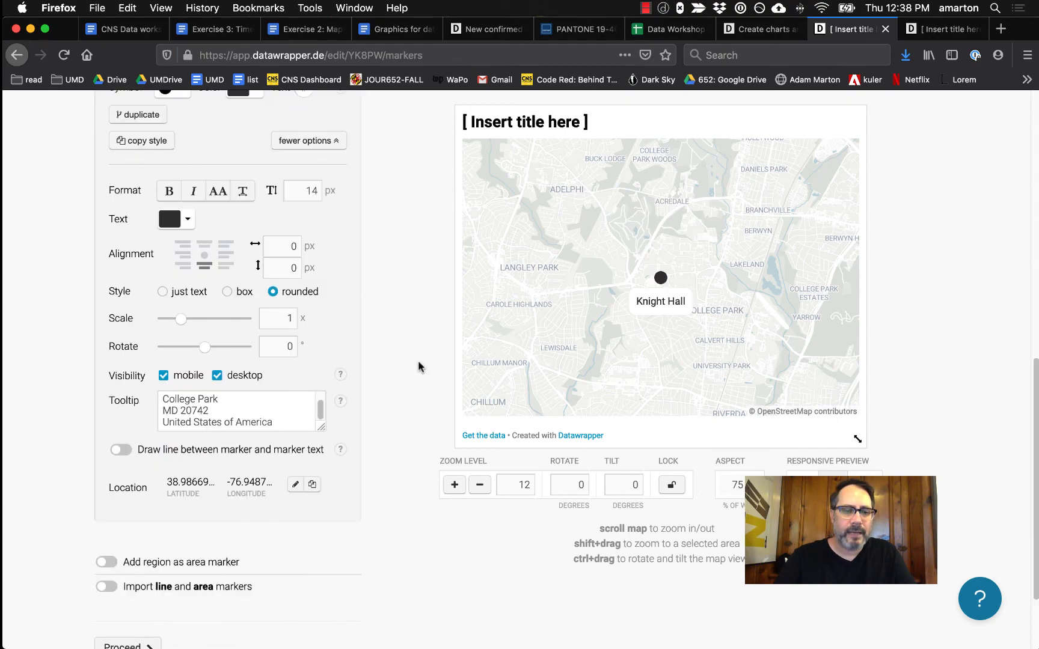
scroll(417, 365, up, 10)
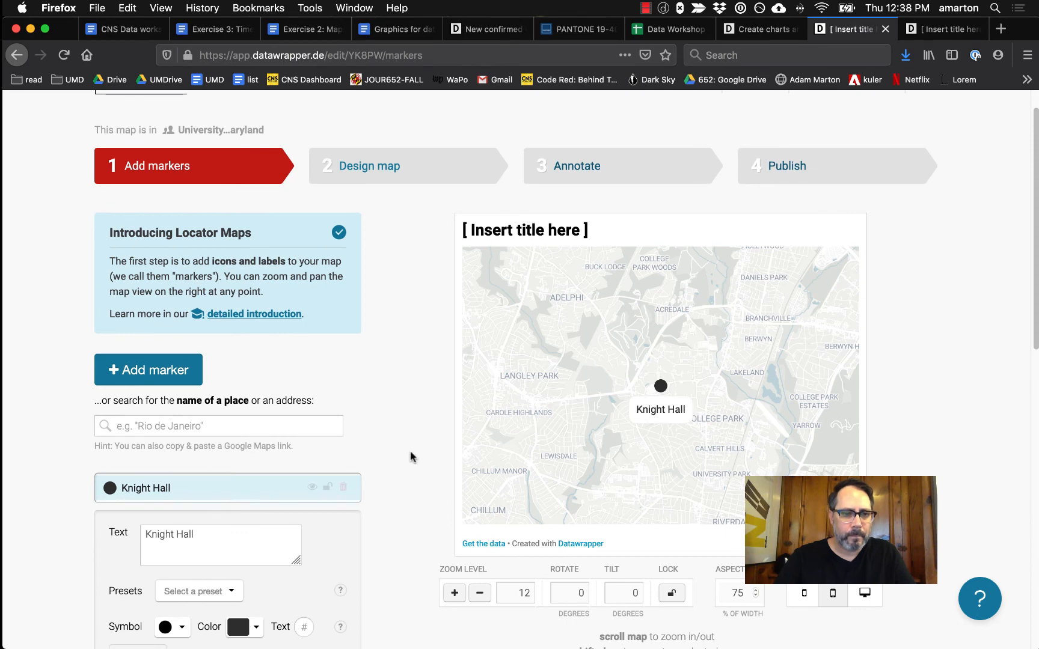
click(246, 419)
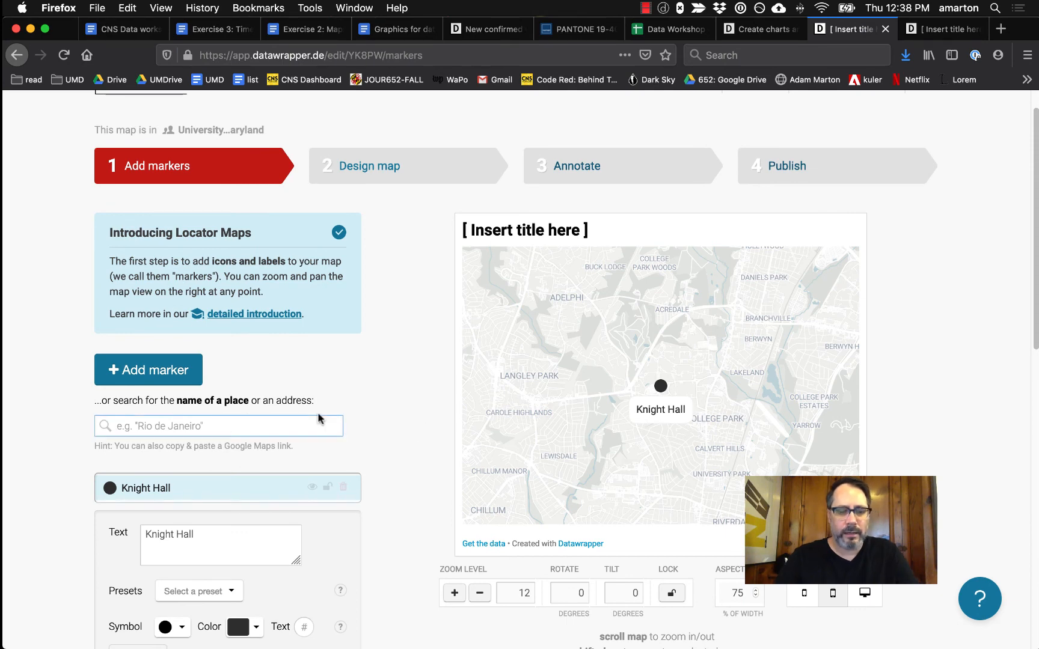
text(The)
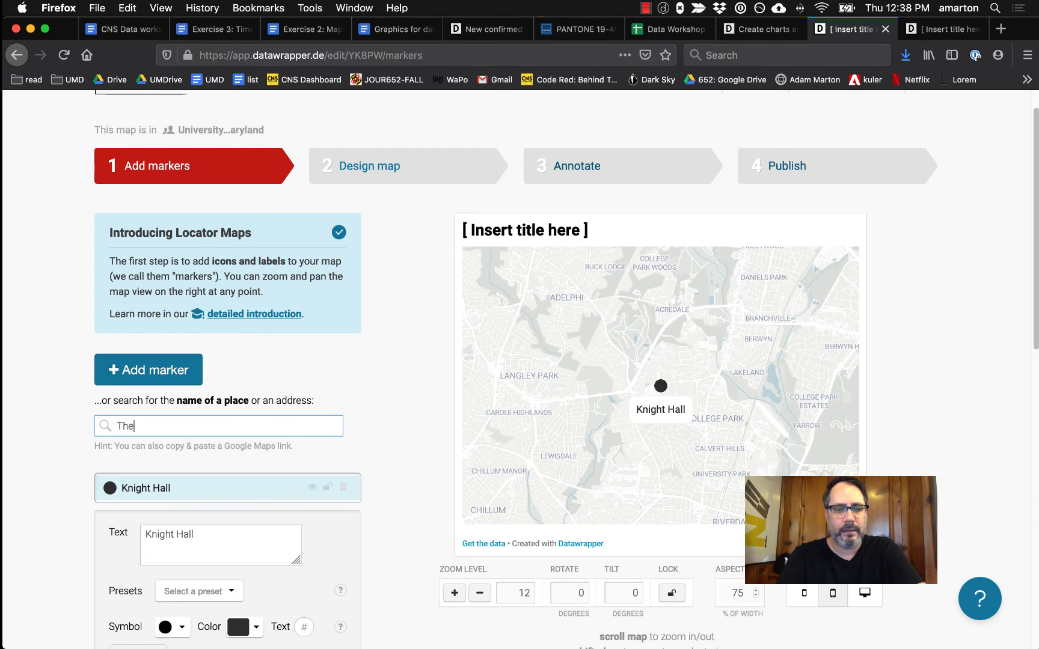
text( Baltimore Sun)
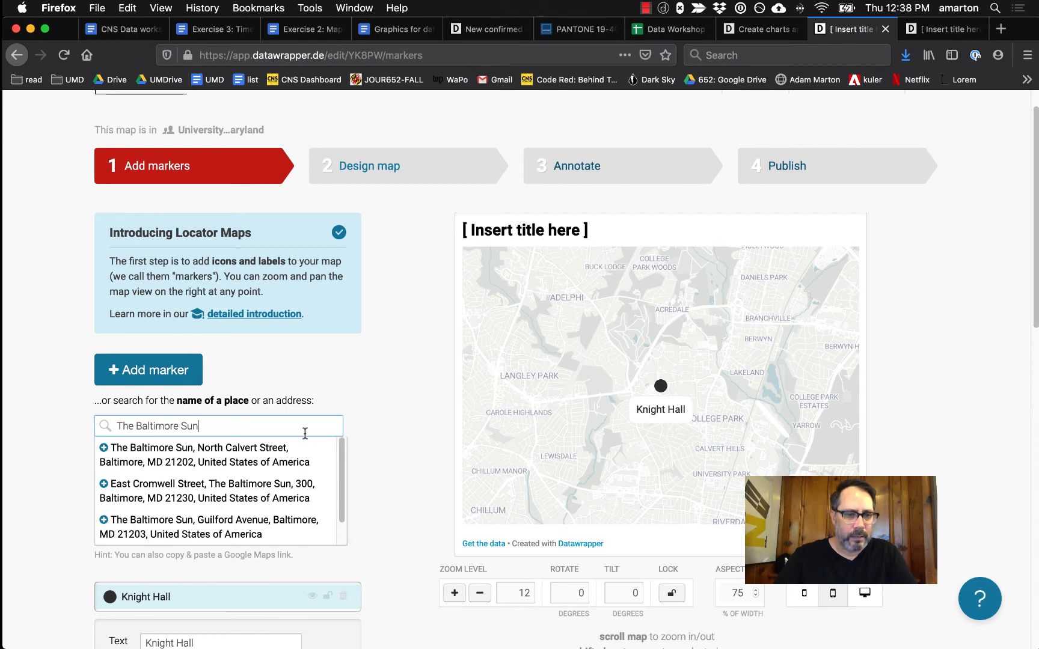
click(289, 490)
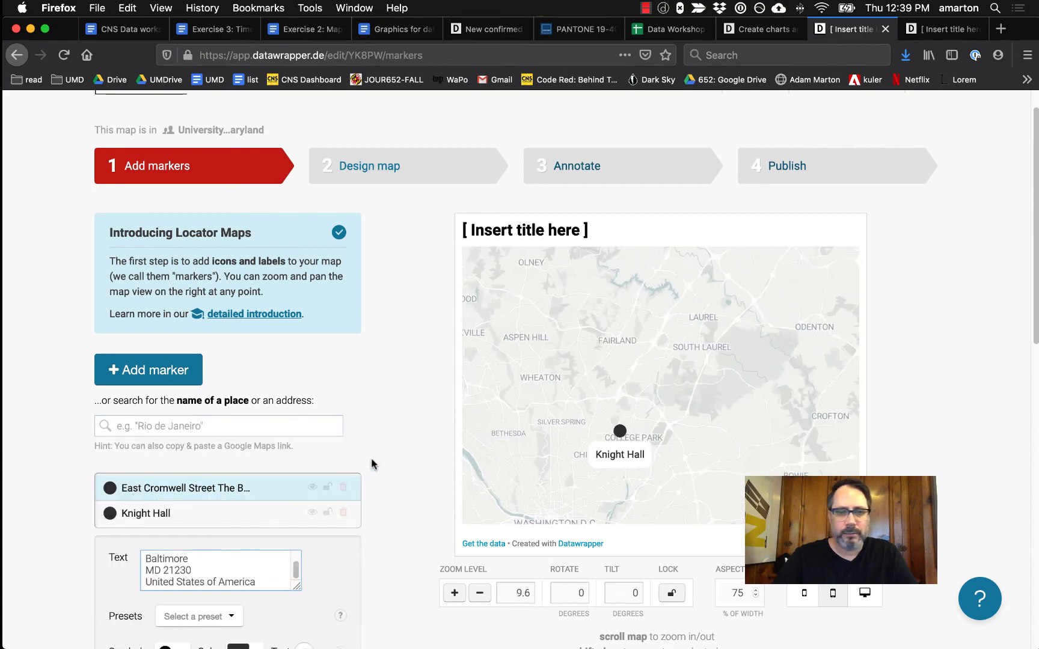
scroll(376, 469, down, 3)
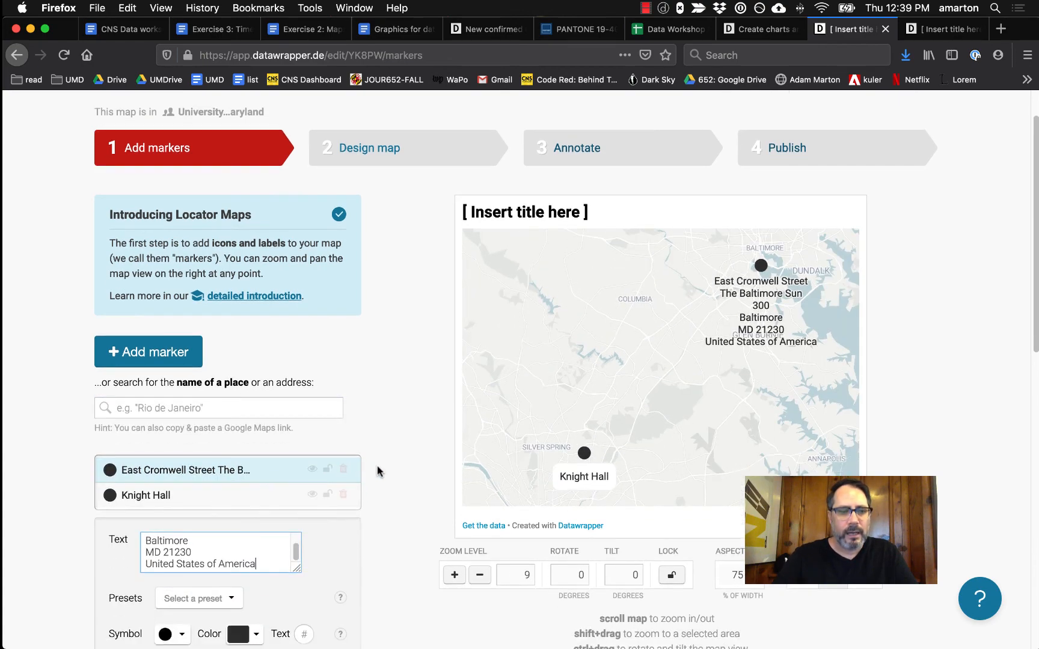
drag(145, 474, 269, 507)
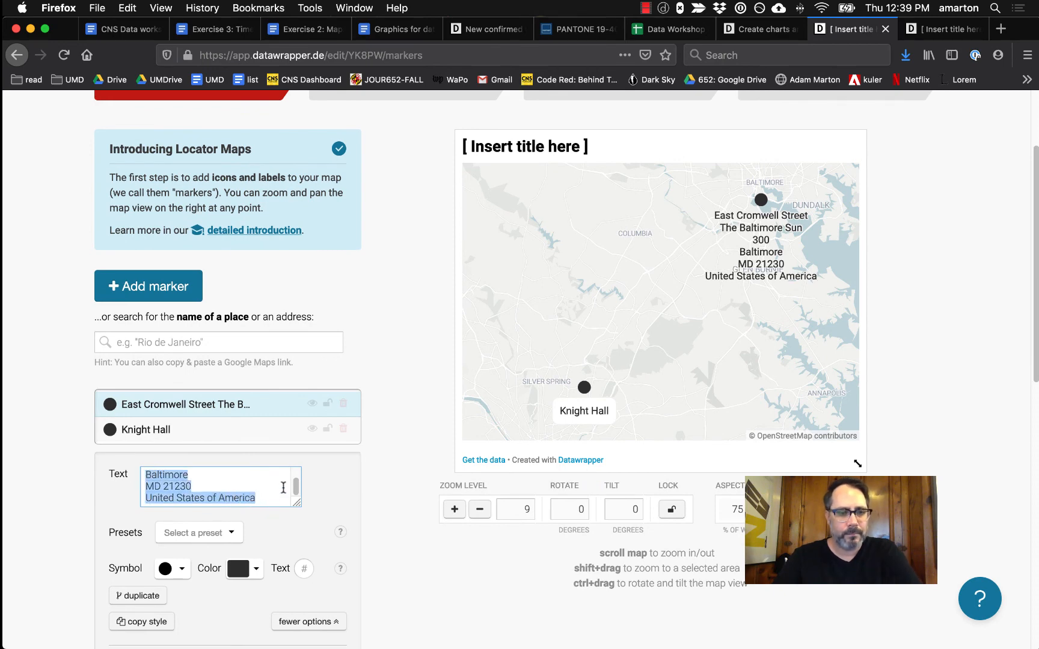
key(super+x)
key(super+z)
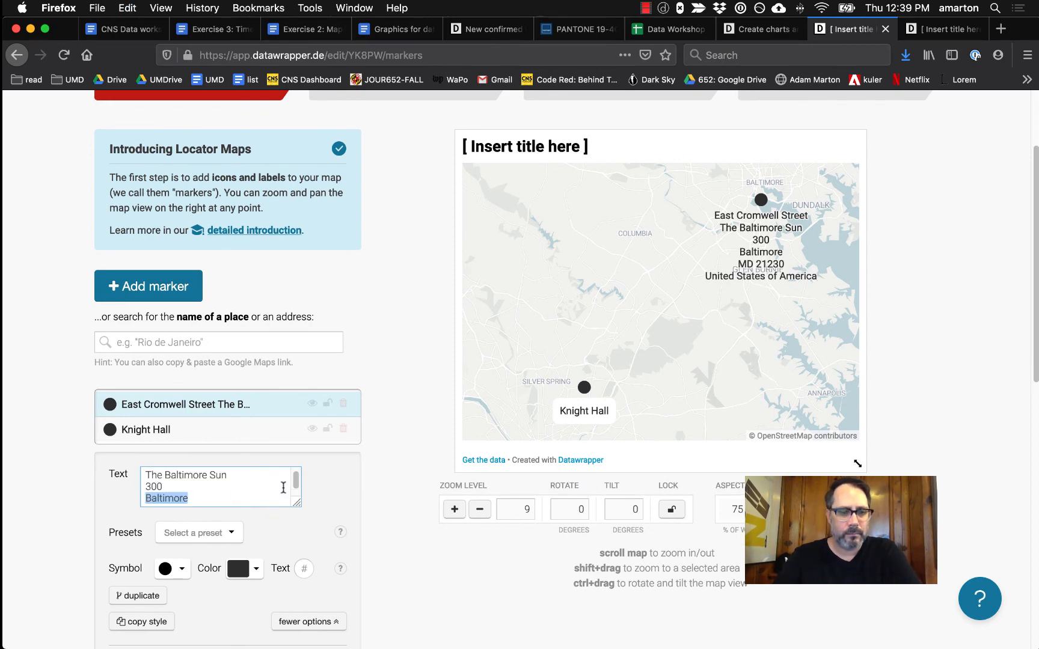
key(shift+Down)
key(shift+Down)
key(shift+Down)
key(shift+Down)
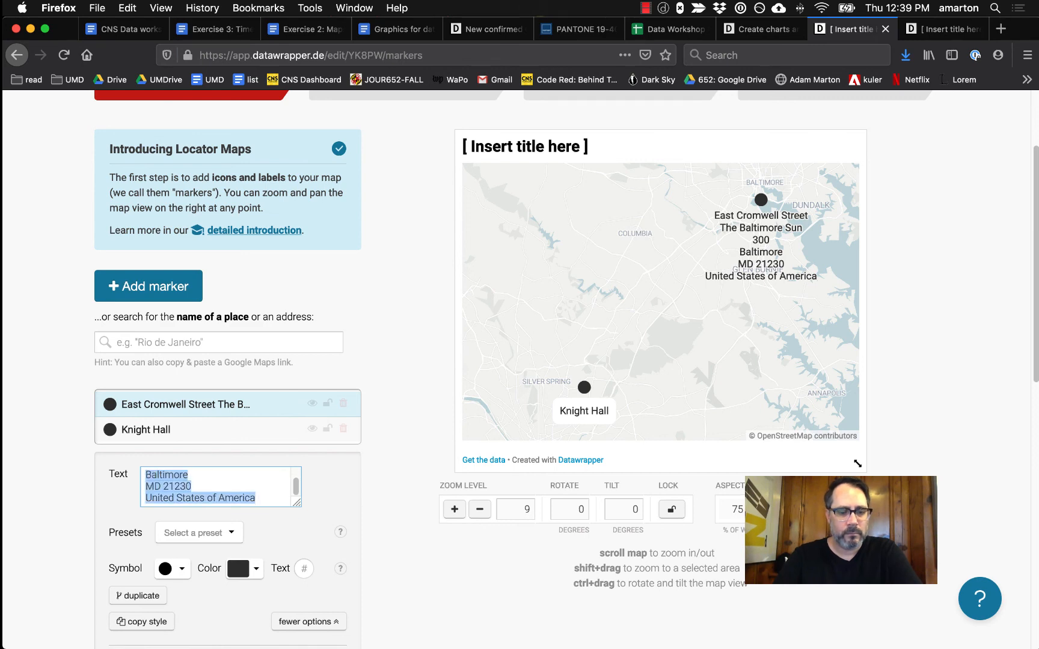
key(BackSpace)
key(super+z)
Reorder the new marker's text so that "The Baltimore Sun" is the first line and the street address follows below it
key(Left)
key(Up)
key(Up)
key(shift+Down)
key(BackSpace)
key(Left)
key(super+v)
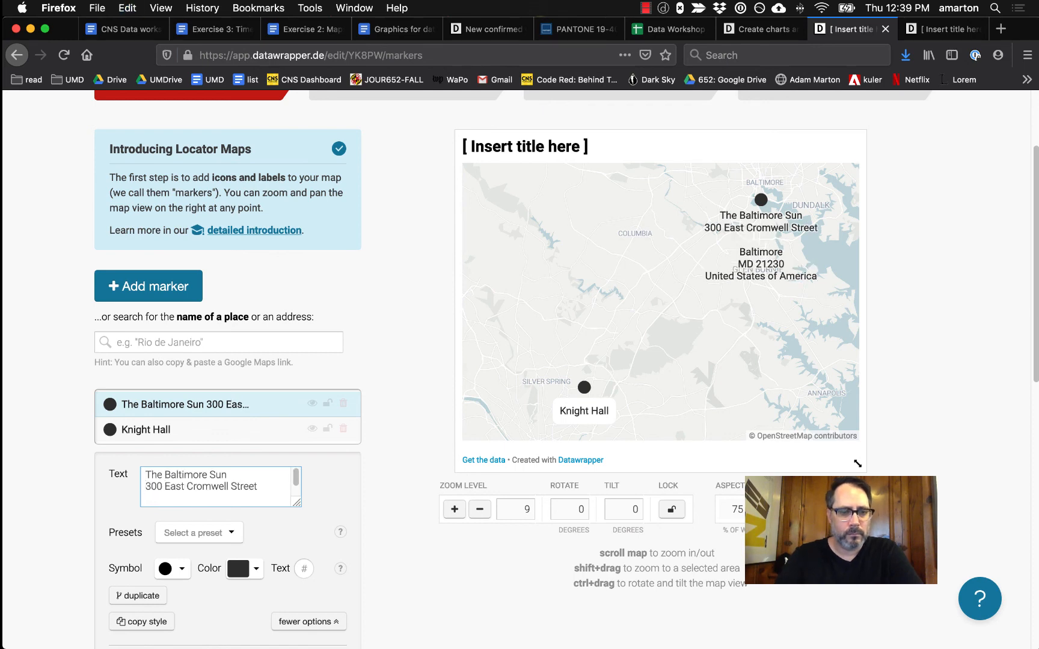
key(BackSpace)
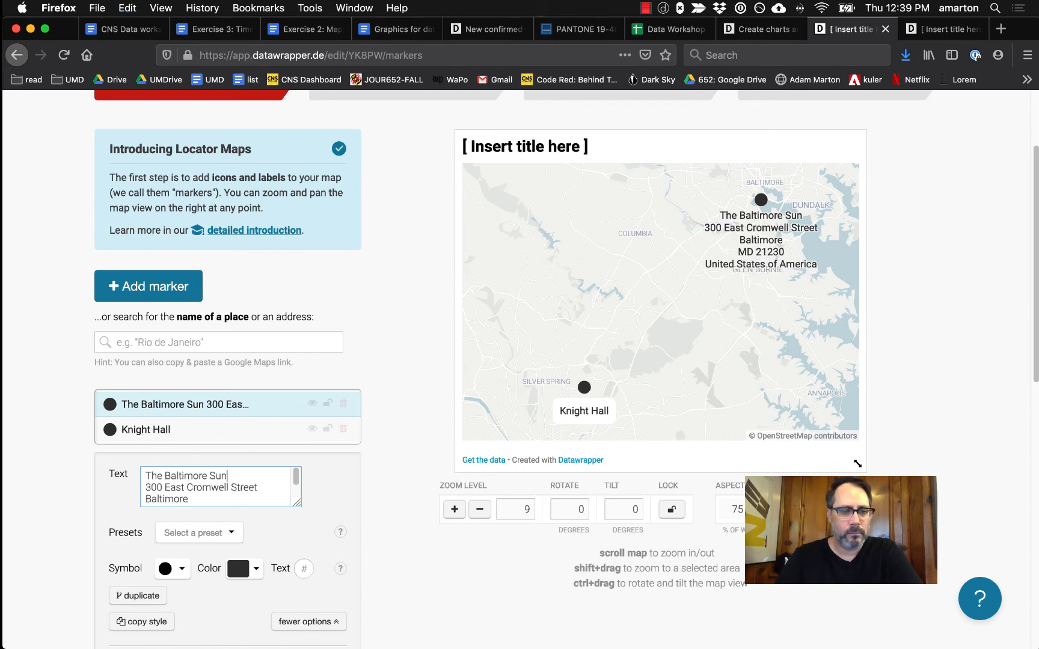
Cut the address lines out of the new marker's text so that its label reads only "The Baltimore Sun"
key(shift+Down)
key(shift+Down)
key(shift+Down)
key(shift+Down)
key(BackSpace)
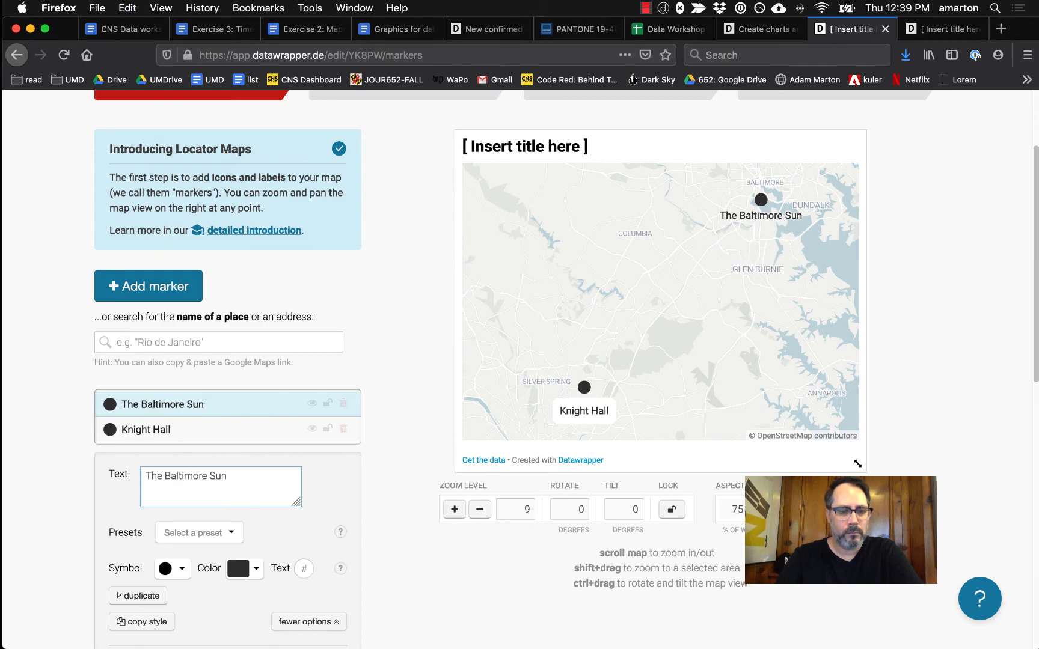
Give The Baltimore Sun label the rounded style and paste the cut address lines as the marker's tooltip text
scroll(394, 516, down, 2)
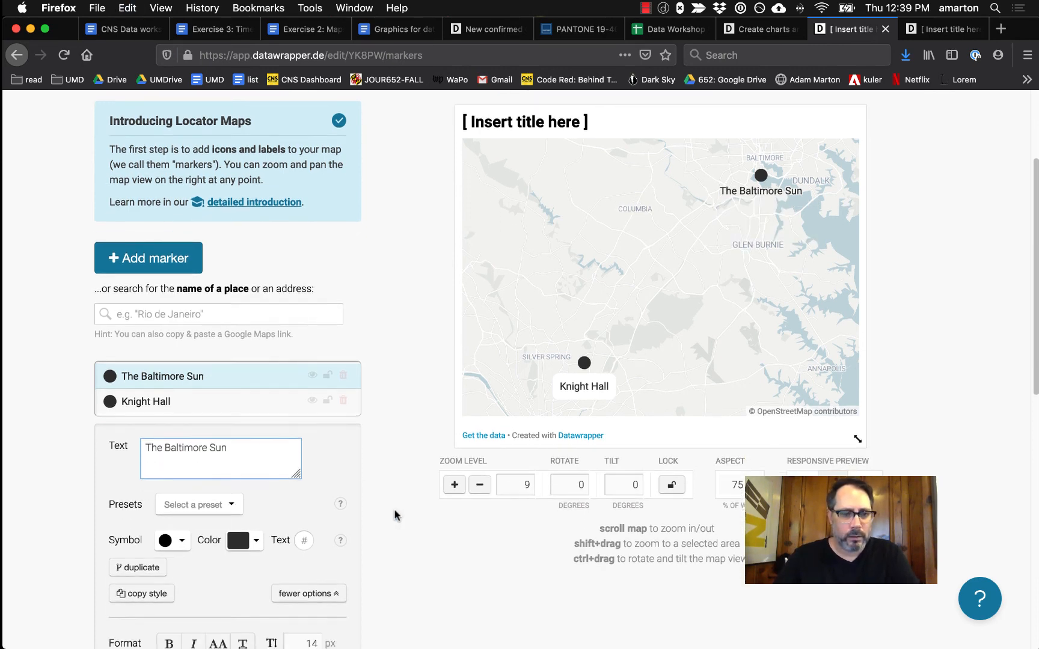
scroll(394, 517, down, 3)
click(320, 458)
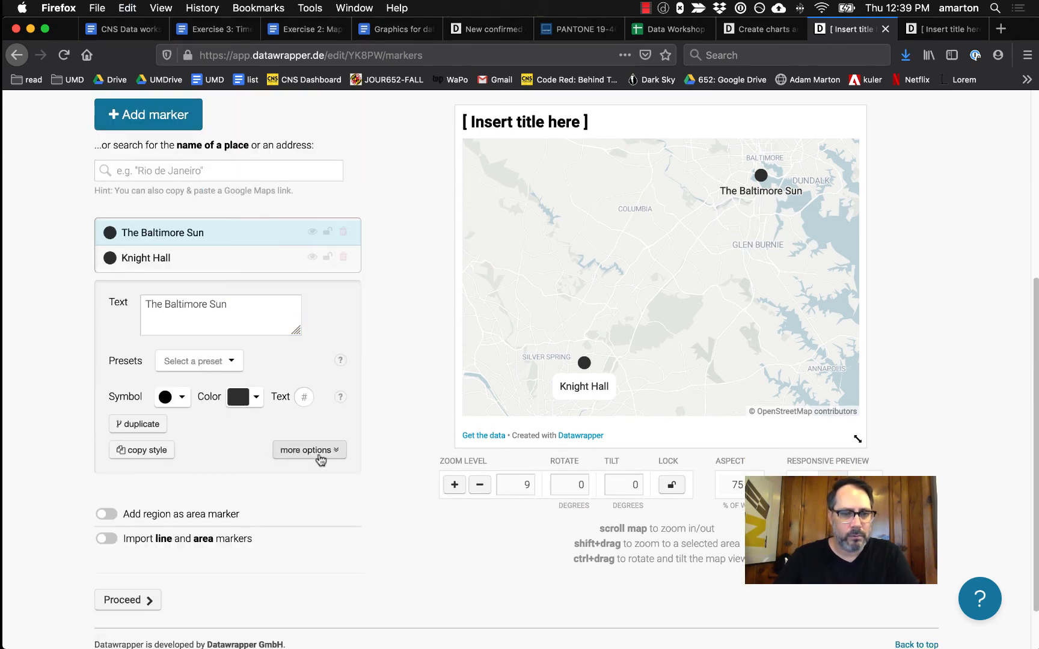
click(320, 458)
scroll(385, 476, down, 3)
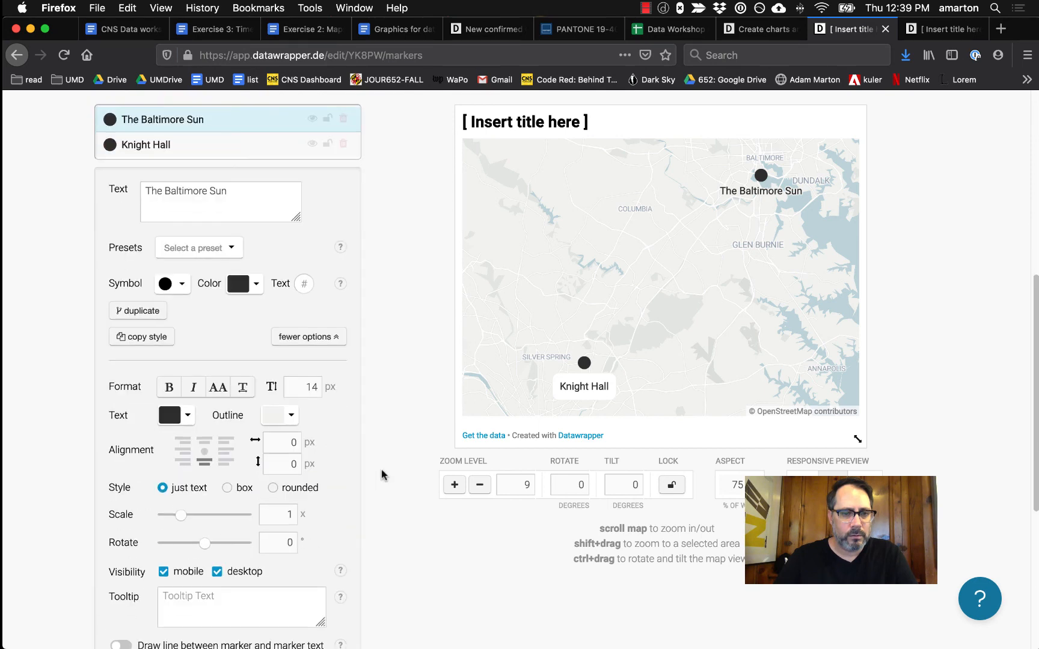
click(274, 488)
scroll(366, 533, down, 1)
click(283, 552)
key(super+v)
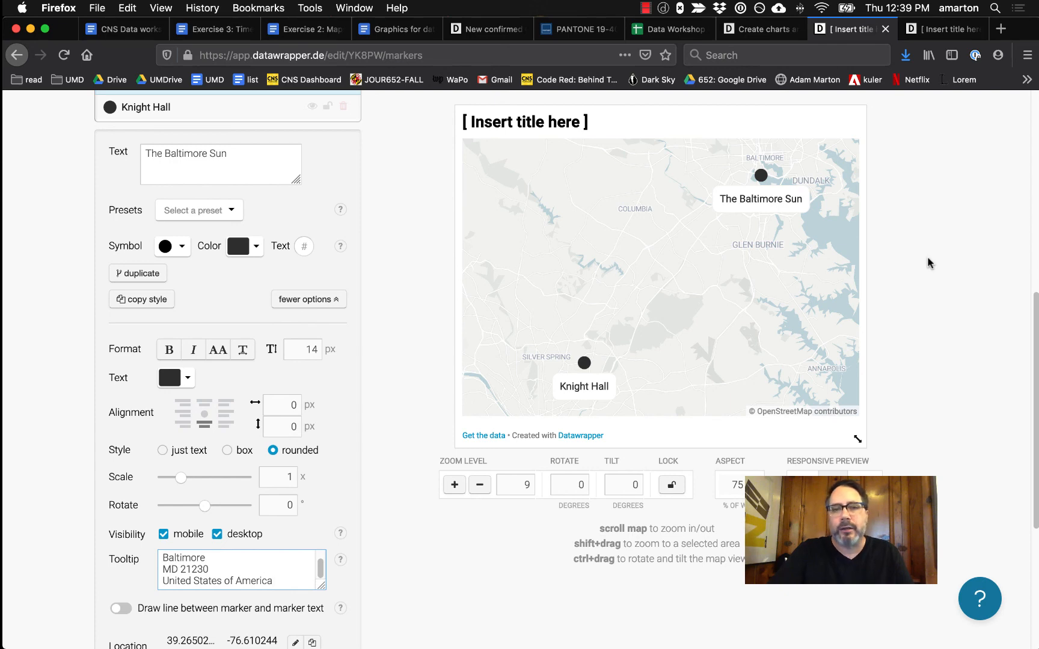
click(910, 395)
Go to the map design stage, try the Earth, Gray and Maritime styles, return to Light, and look over the remaining design options
scroll(910, 400, up, 5)
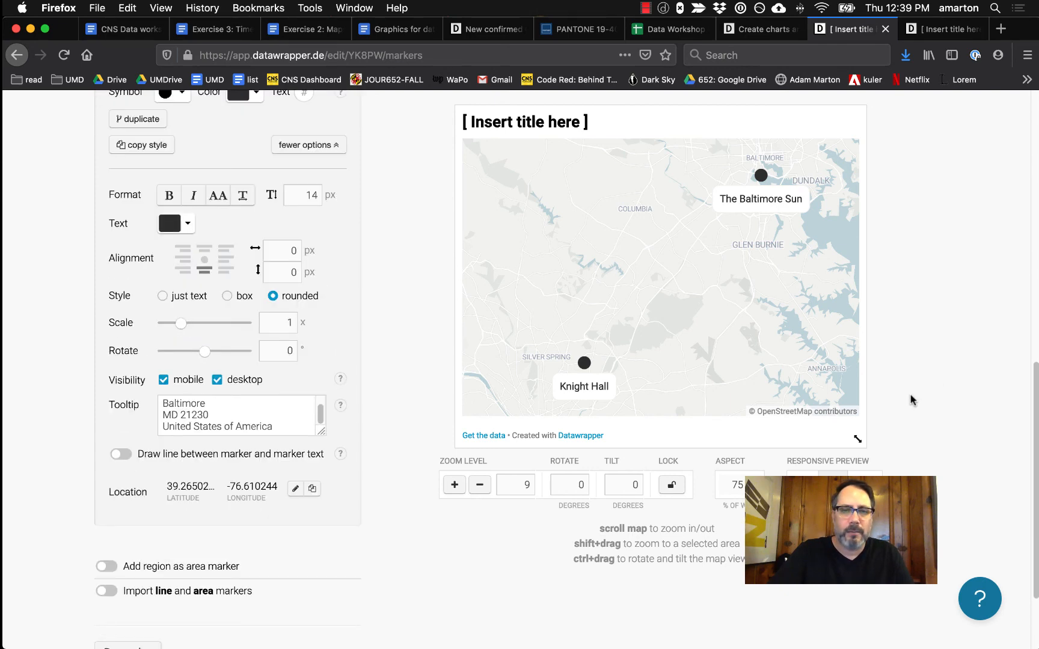
scroll(910, 400, up, 5)
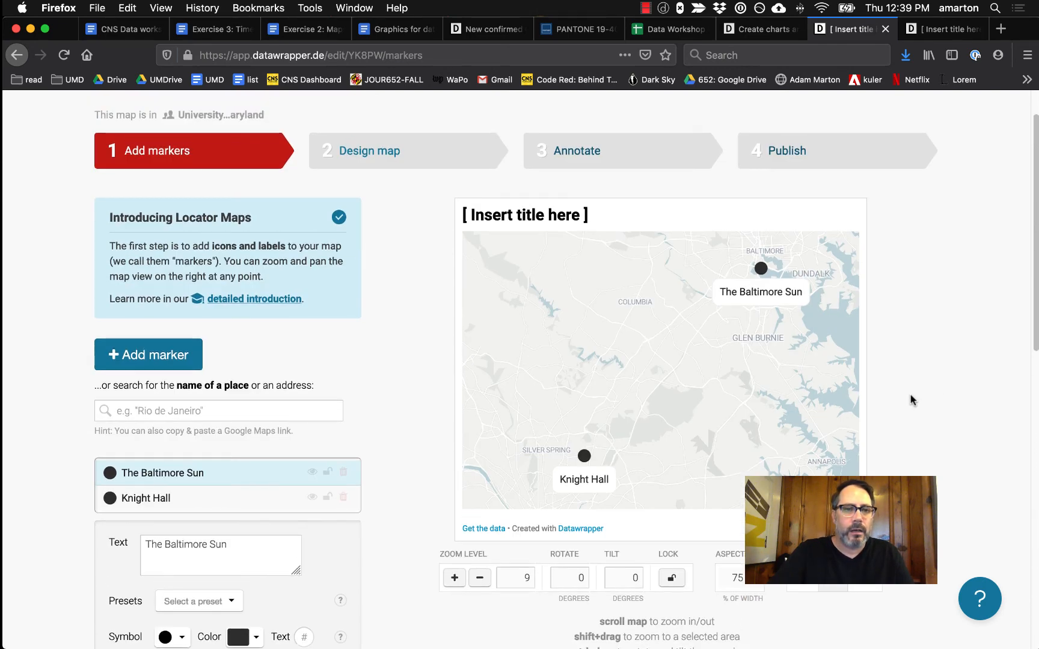
click(436, 165)
scroll(424, 333, down, 3)
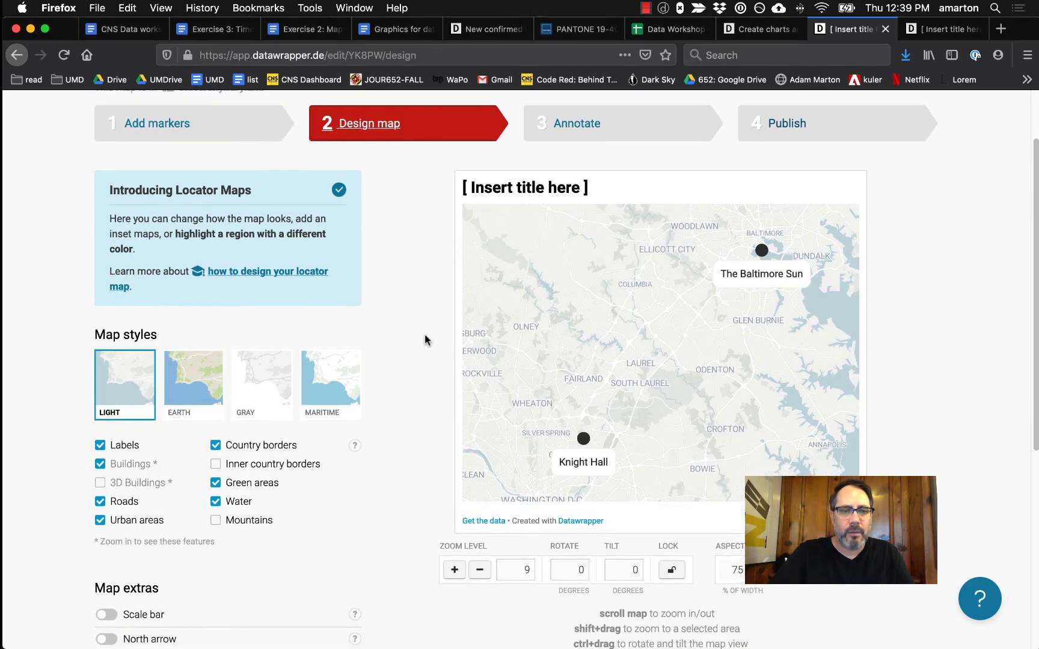
click(191, 305)
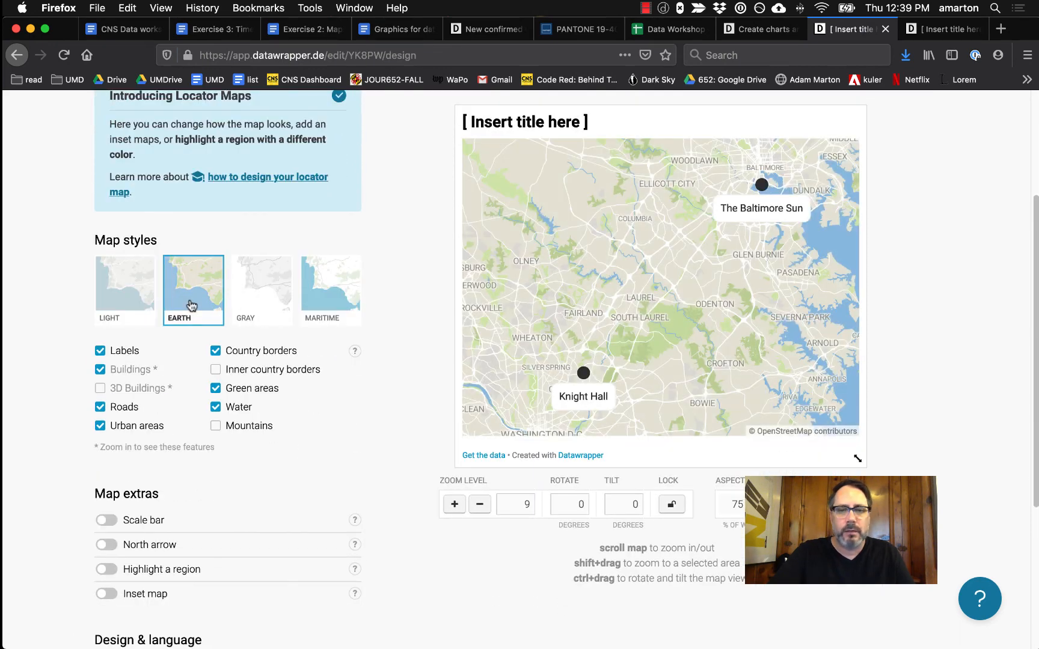
click(260, 288)
click(322, 285)
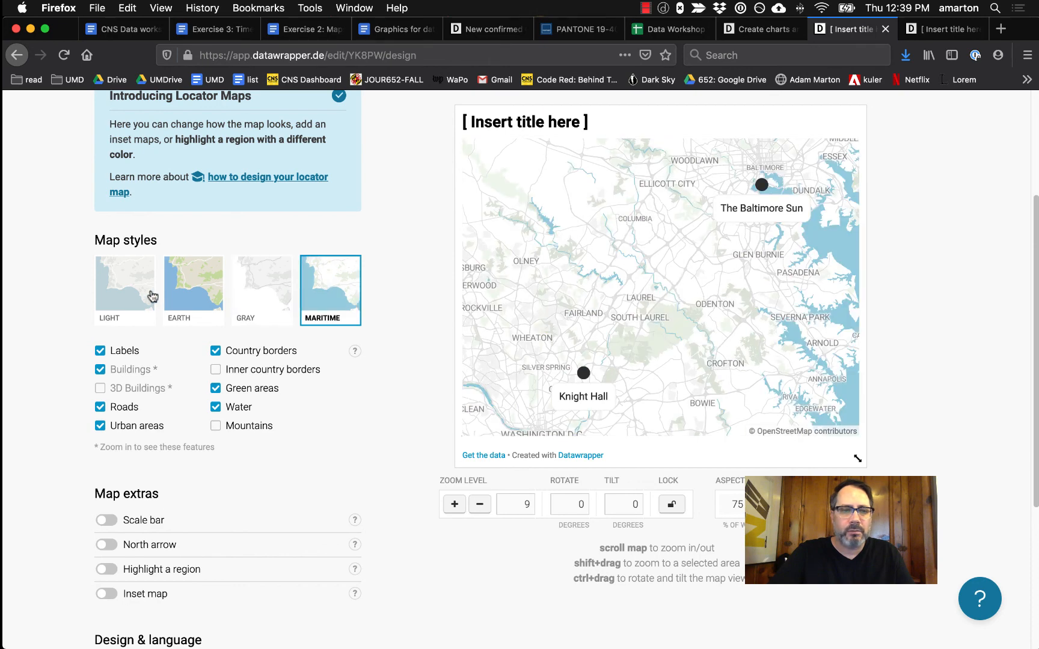
click(129, 282)
scroll(409, 390, down, 1)
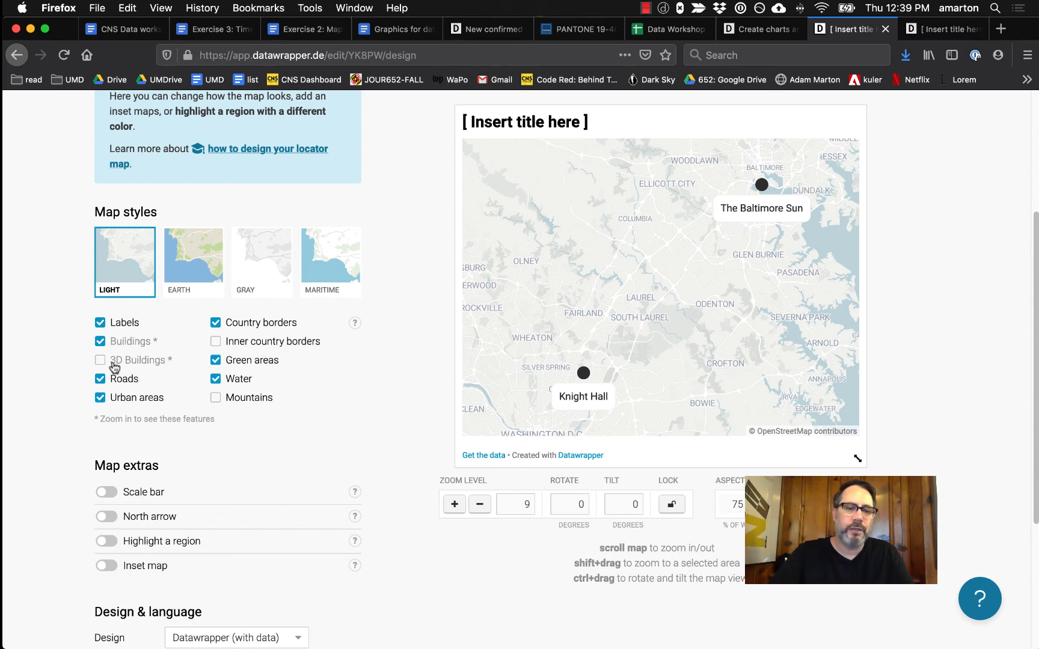
scroll(422, 385, down, 2)
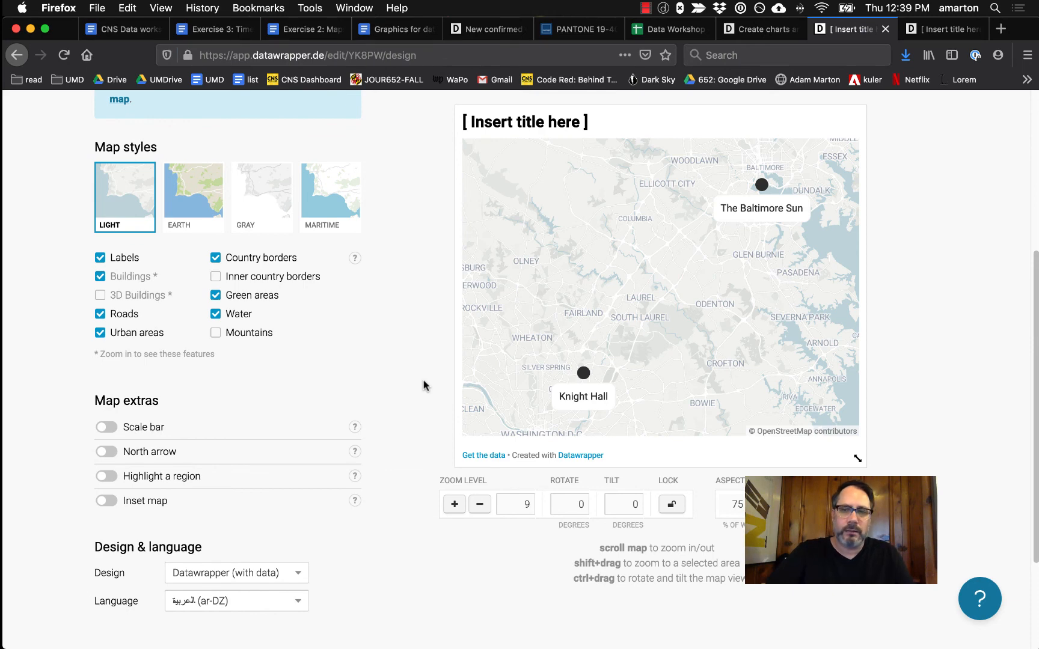
scroll(422, 386, down, 2)
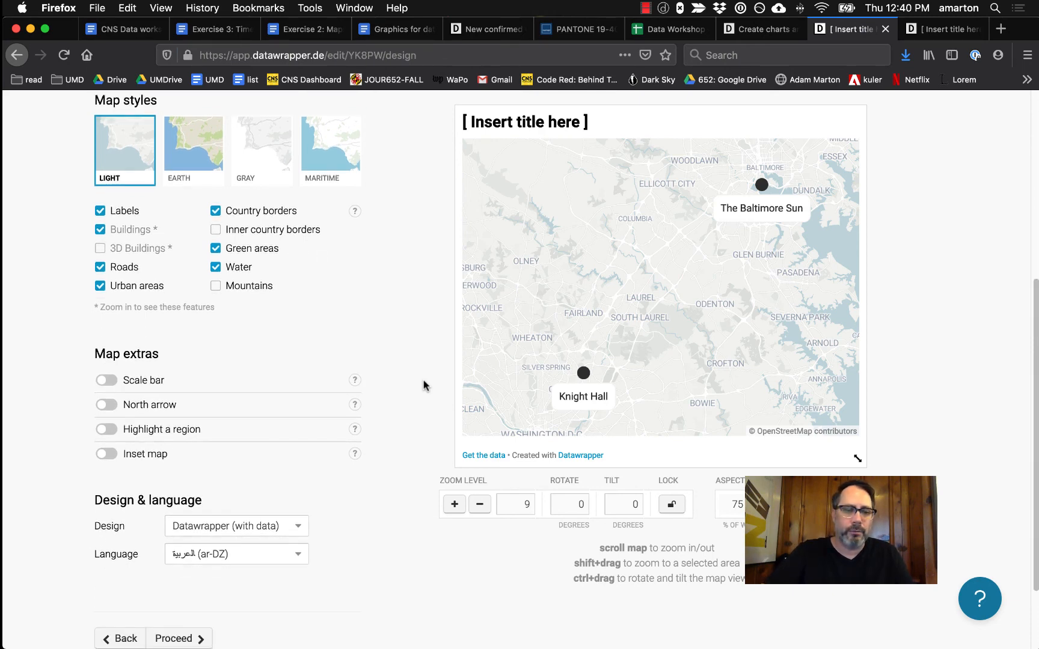
Go to the annotation stage, set the map's title to "Headline", and look over the other annotation fields
scroll(422, 385, up, 7)
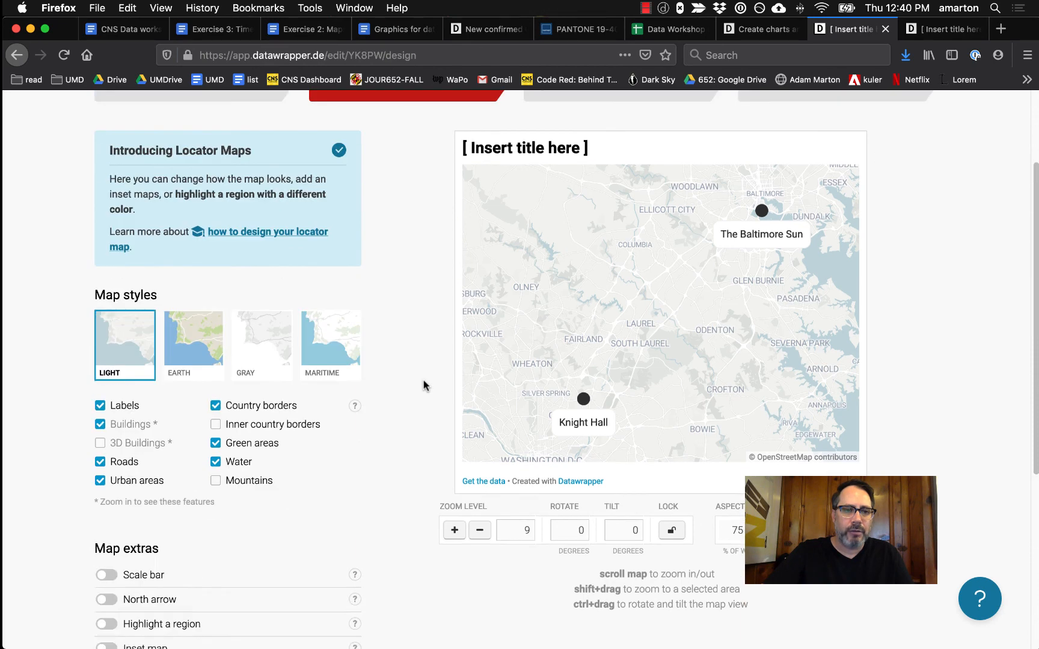
scroll(424, 386, up, 2)
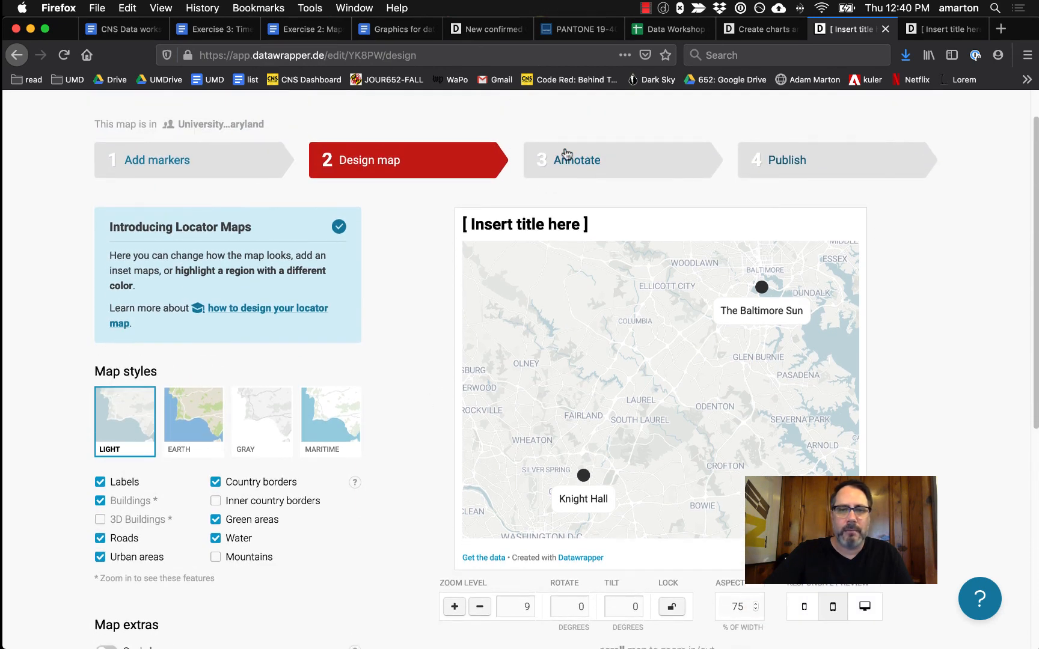
click(565, 158)
drag(234, 376, 53, 383)
text(Headline)
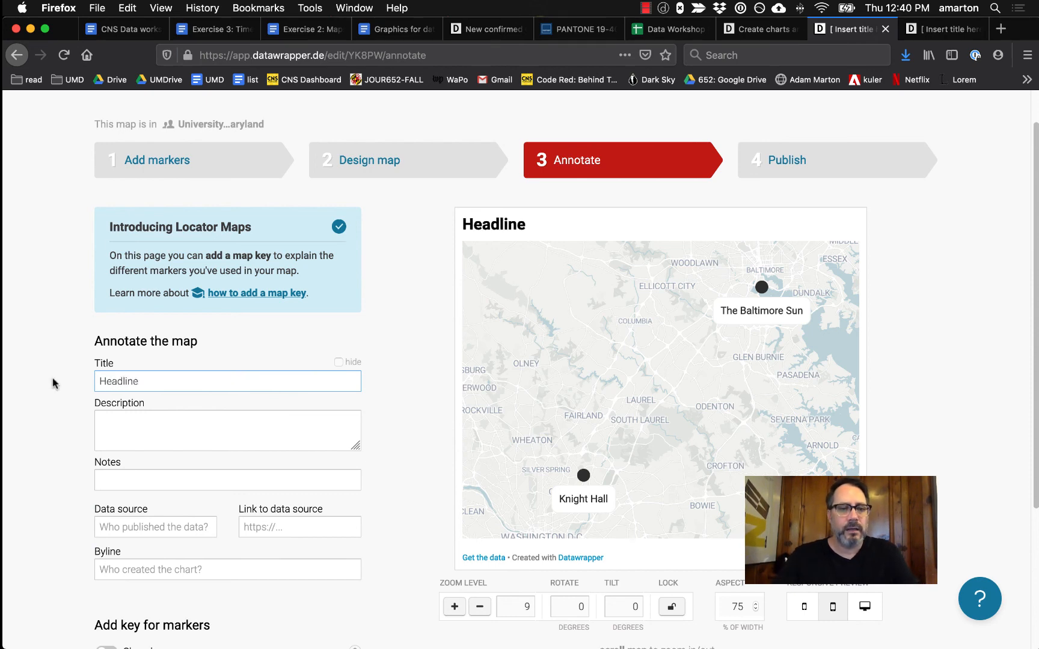
click(141, 448)
click(65, 439)
scroll(65, 441, down, 3)
scroll(65, 441, up, 3)
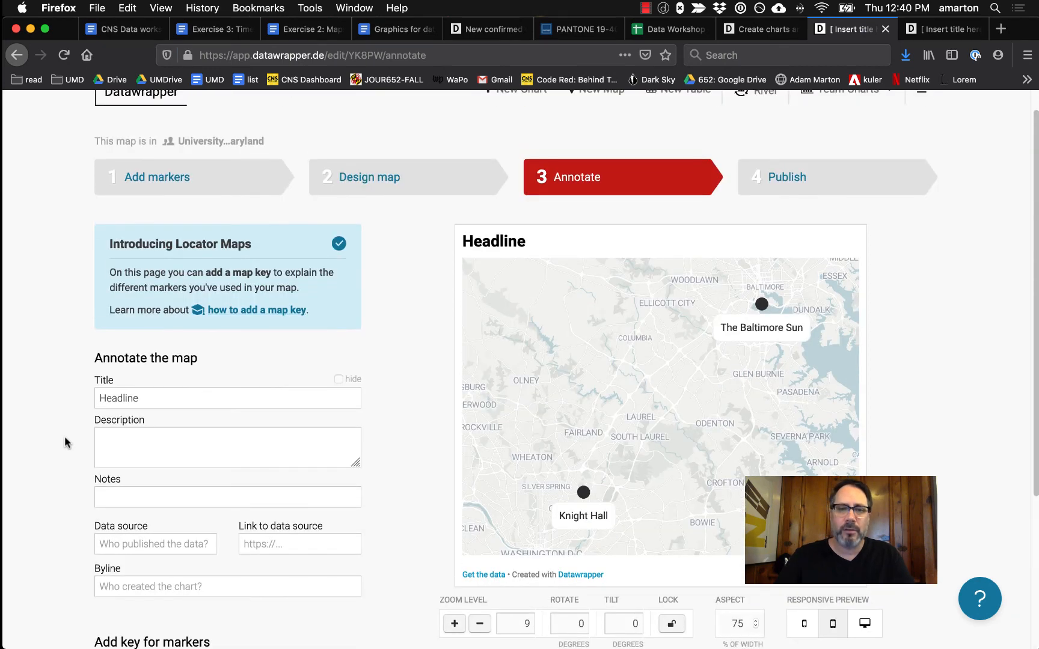